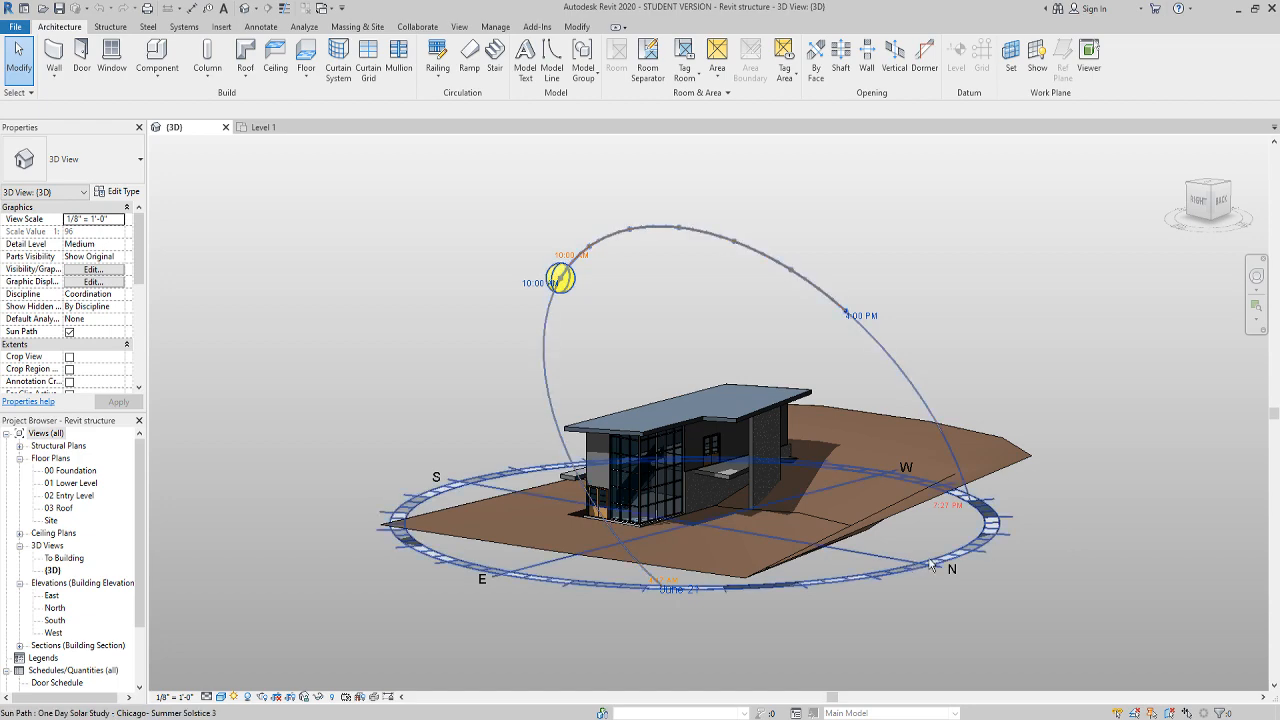
pyautogui.keyDown('shift'); pyautogui.moveTo(1030, 550); pyautogui.dragTo(836, 607, button='middle'); pyautogui.keyUp('shift')
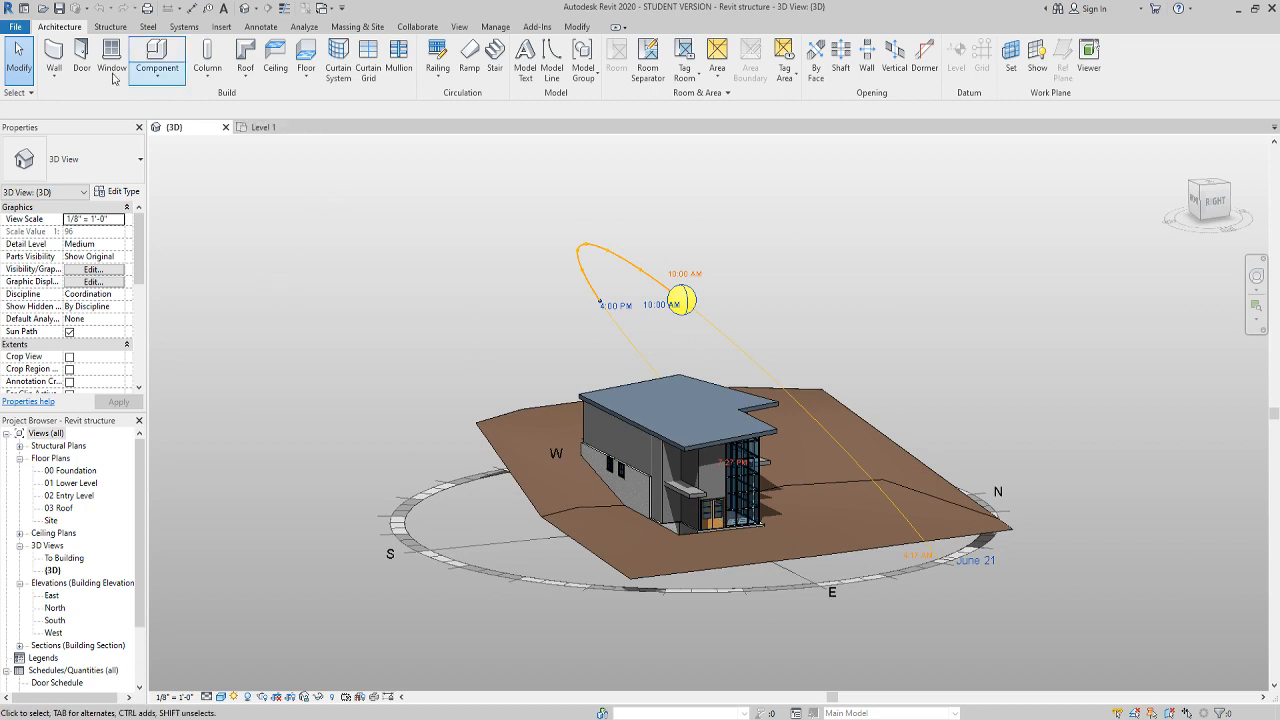
pyautogui.click(16, 28)
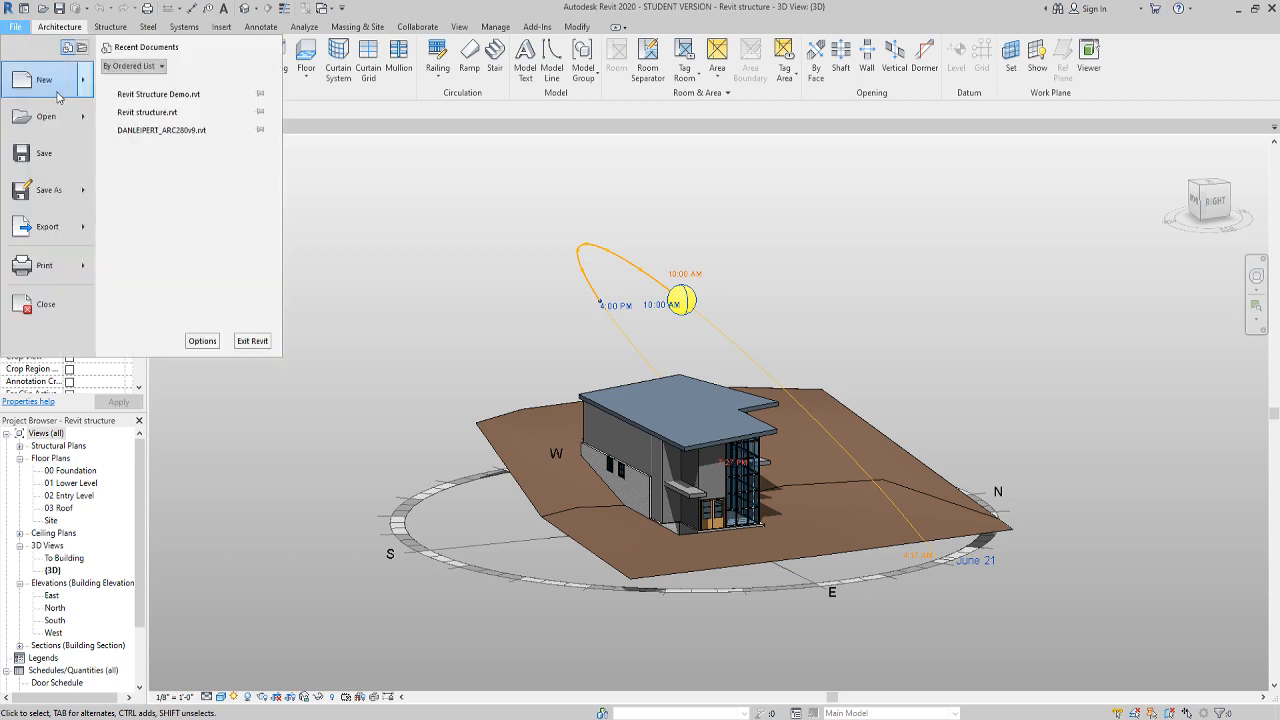
pyautogui.moveTo(90, 88)
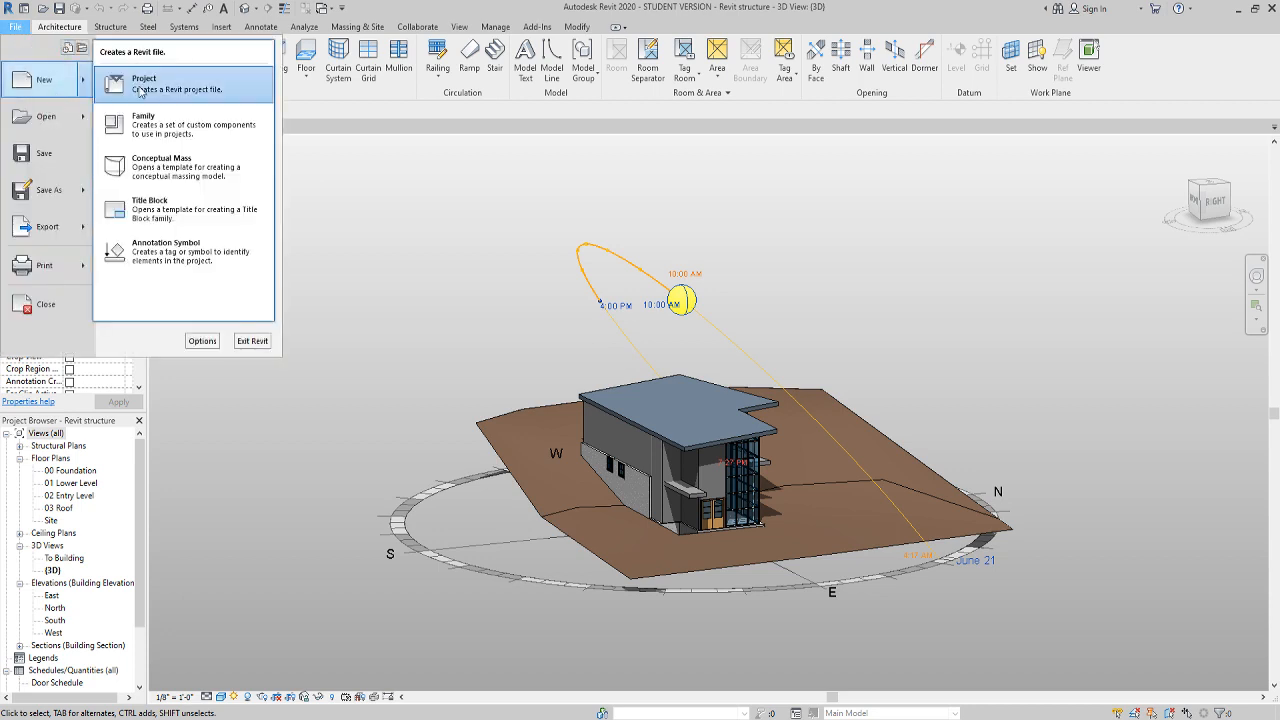
pyautogui.click(388, 209)
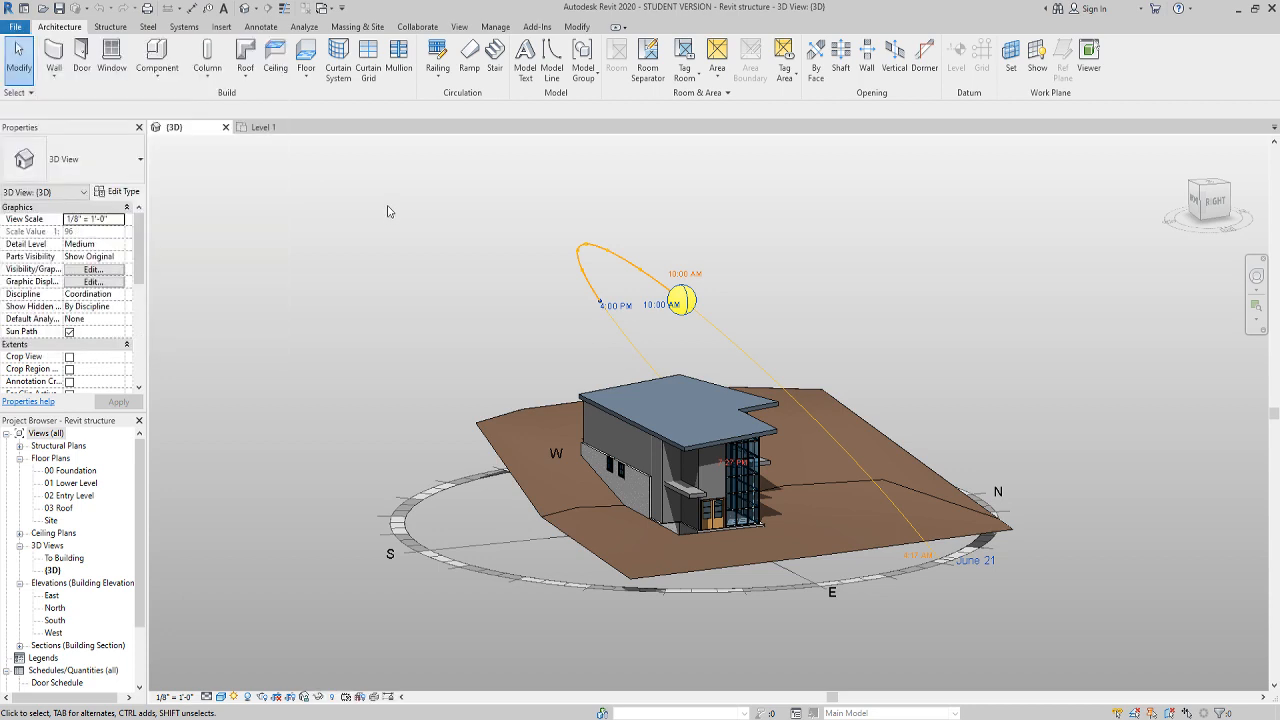
# In the East elevation of the Revit Structure Demo project, add two levels above Level 2, each offset 10' from the level below
pyautogui.click(256, 131)
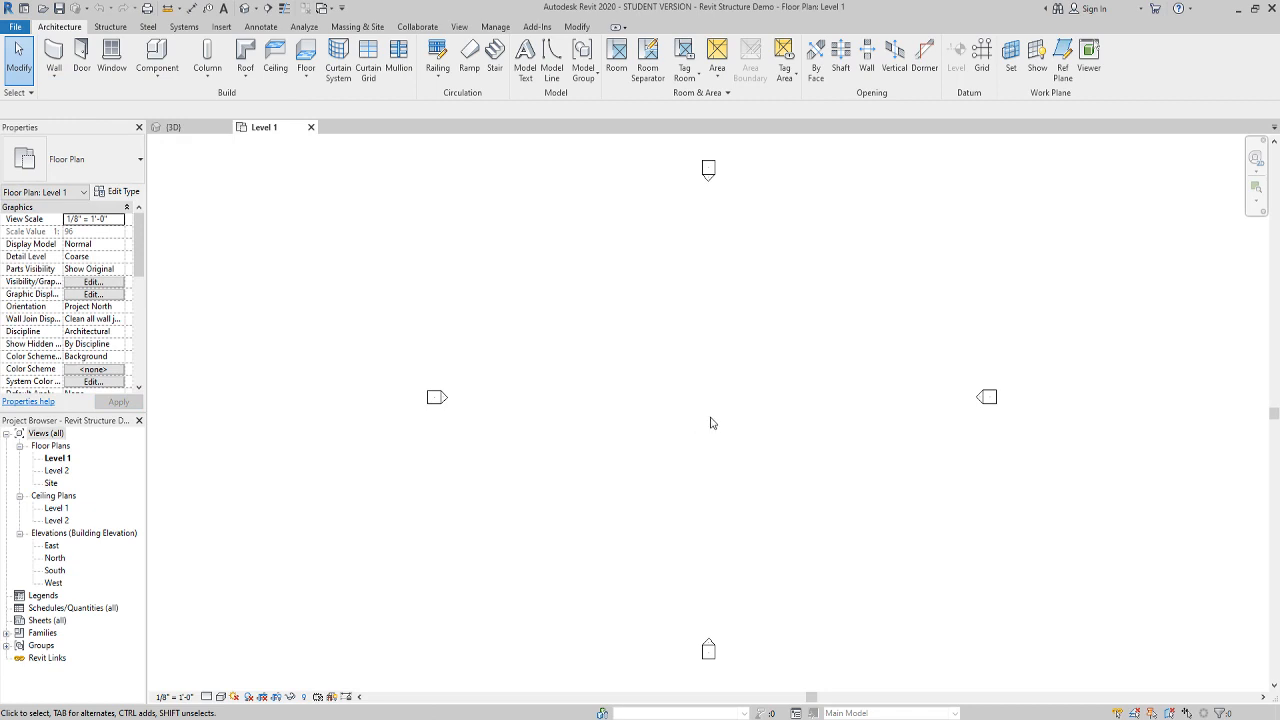
pyautogui.doubleClick(51, 546)
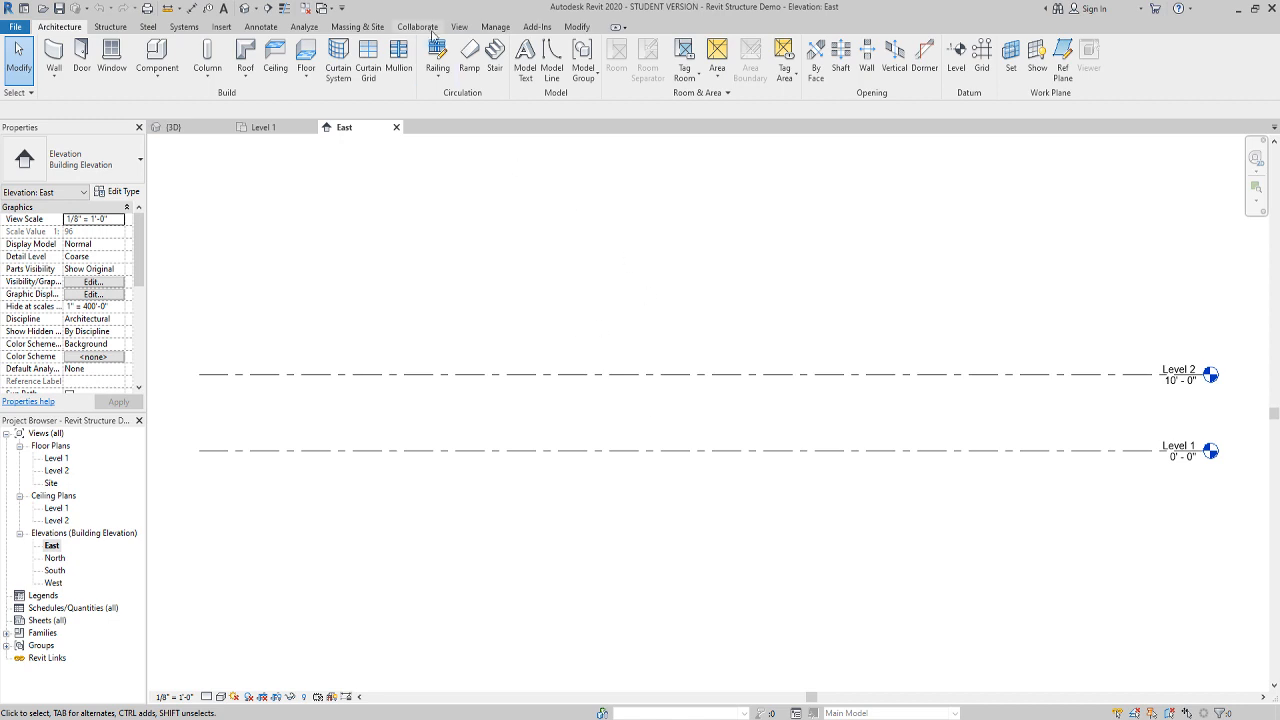
pyautogui.click(958, 56)
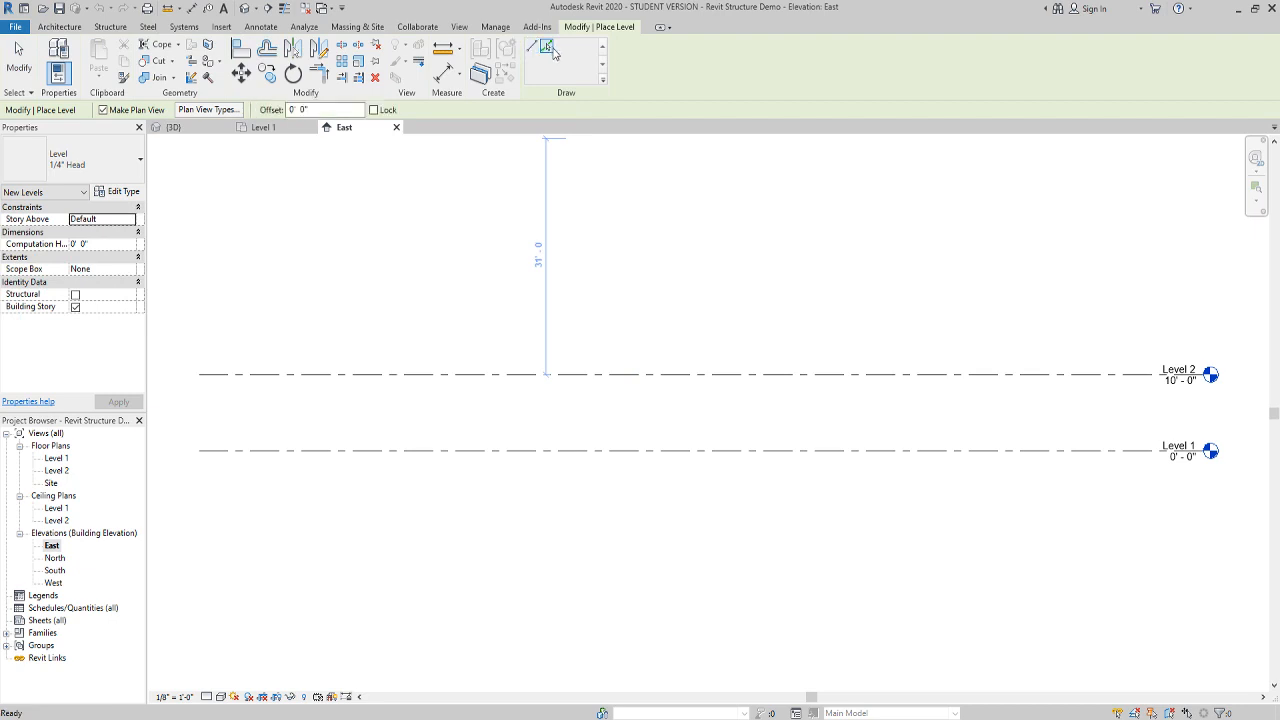
pyautogui.click(299, 109)
pyautogui.write('1')
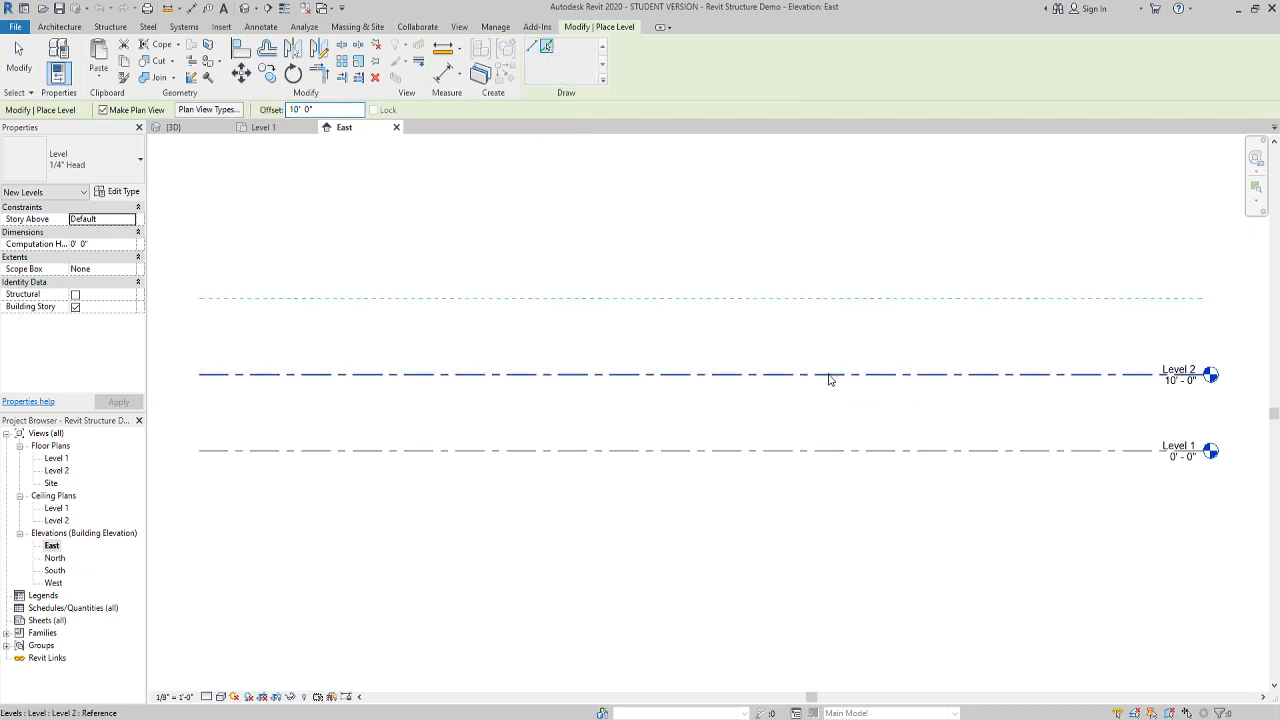
pyautogui.click(844, 282)
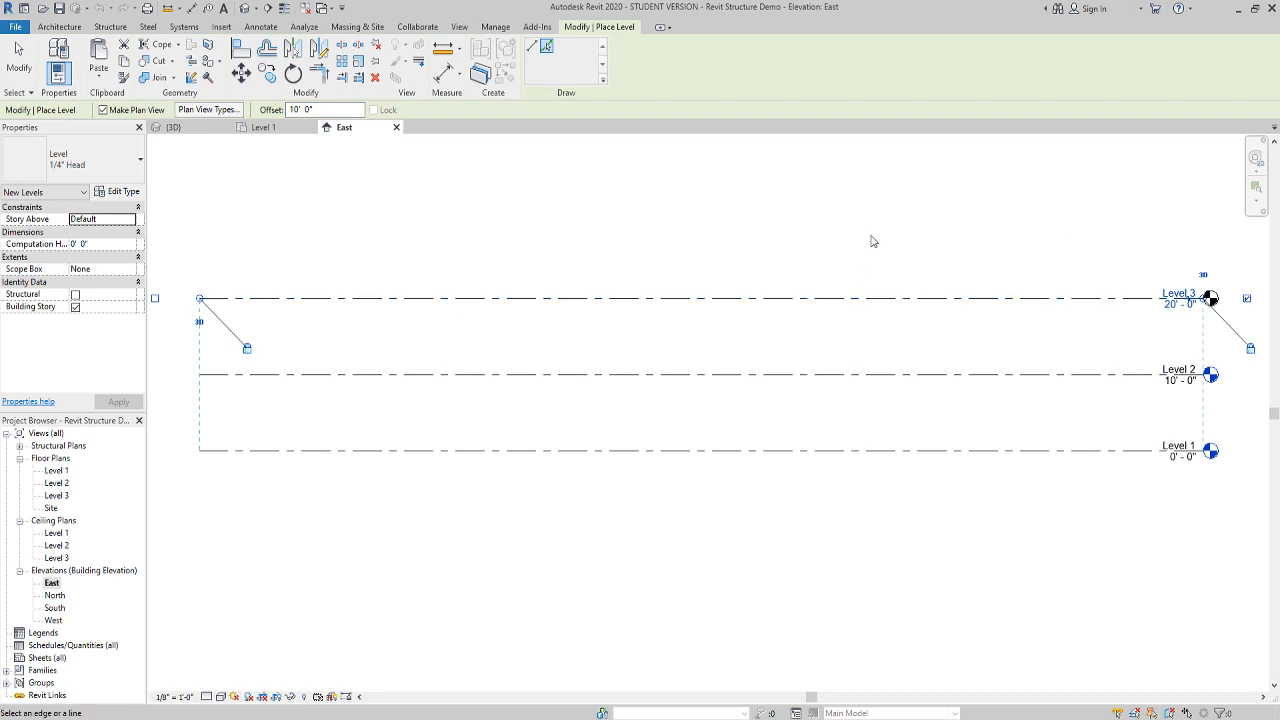
pyautogui.click(876, 298)
pyautogui.moveTo(1031, 344); pyautogui.dragTo(1006, 366, button='middle')
pyautogui.scroll(-3, 1038, 391)
pyautogui.scroll(1, 1008, 399)
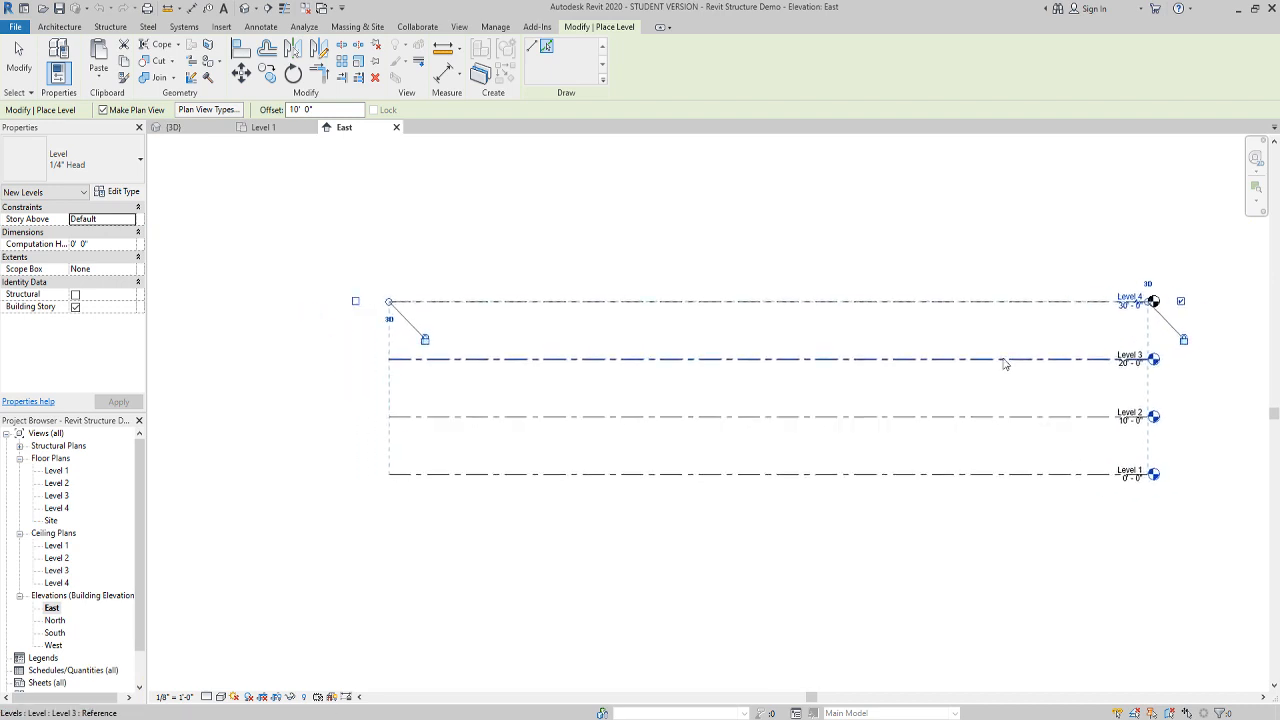
pyautogui.click(31, 76)
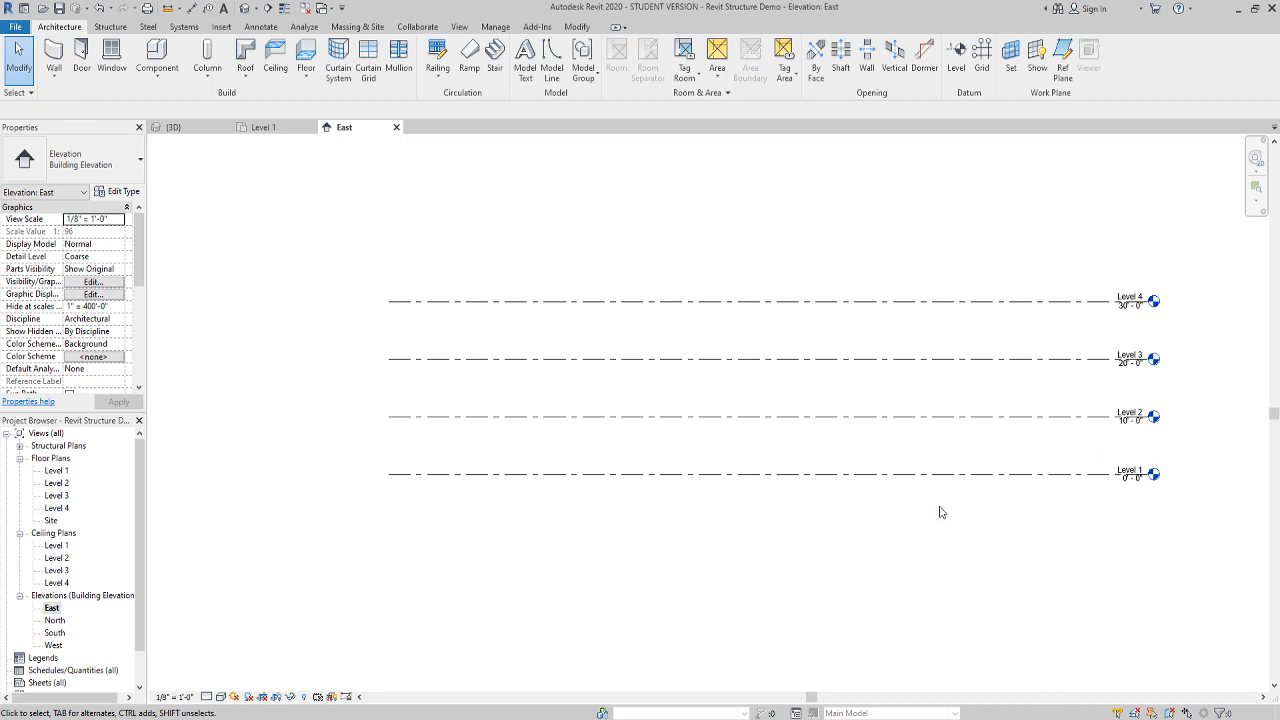
# Set Level 1's elevation to -14'
pyautogui.scroll(3, 1075, 485)
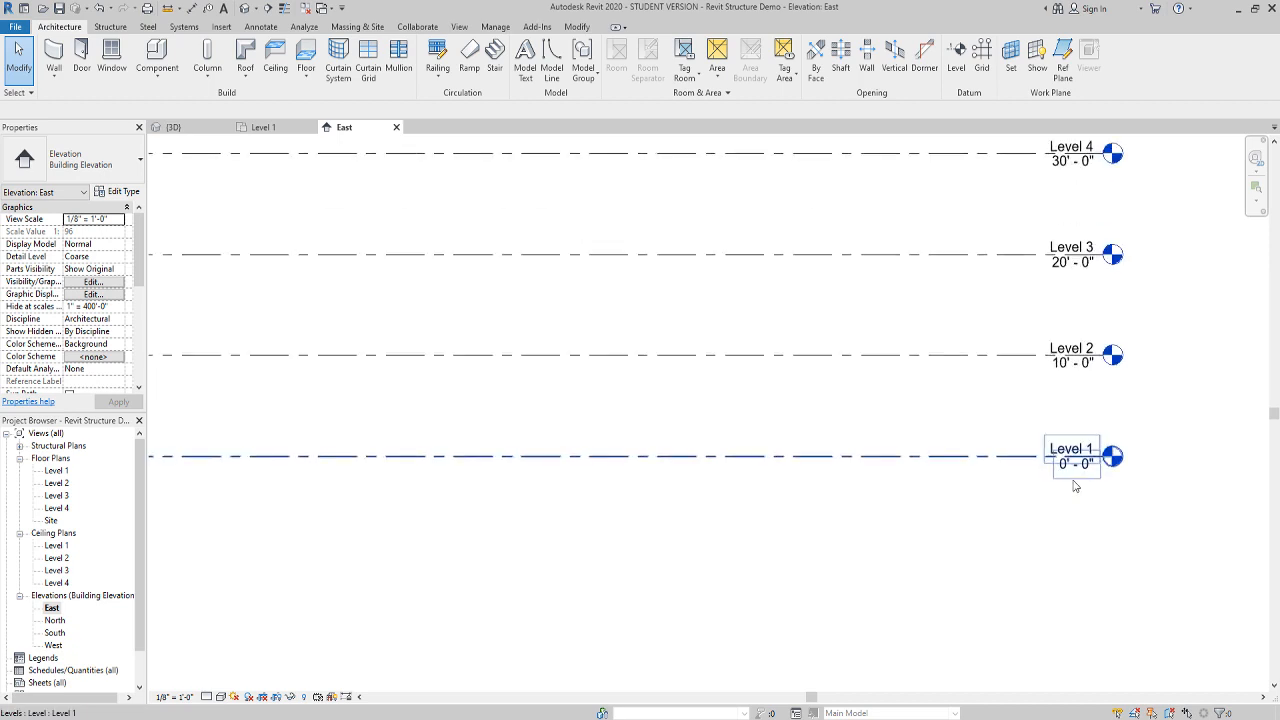
pyautogui.scroll(5, 1075, 485)
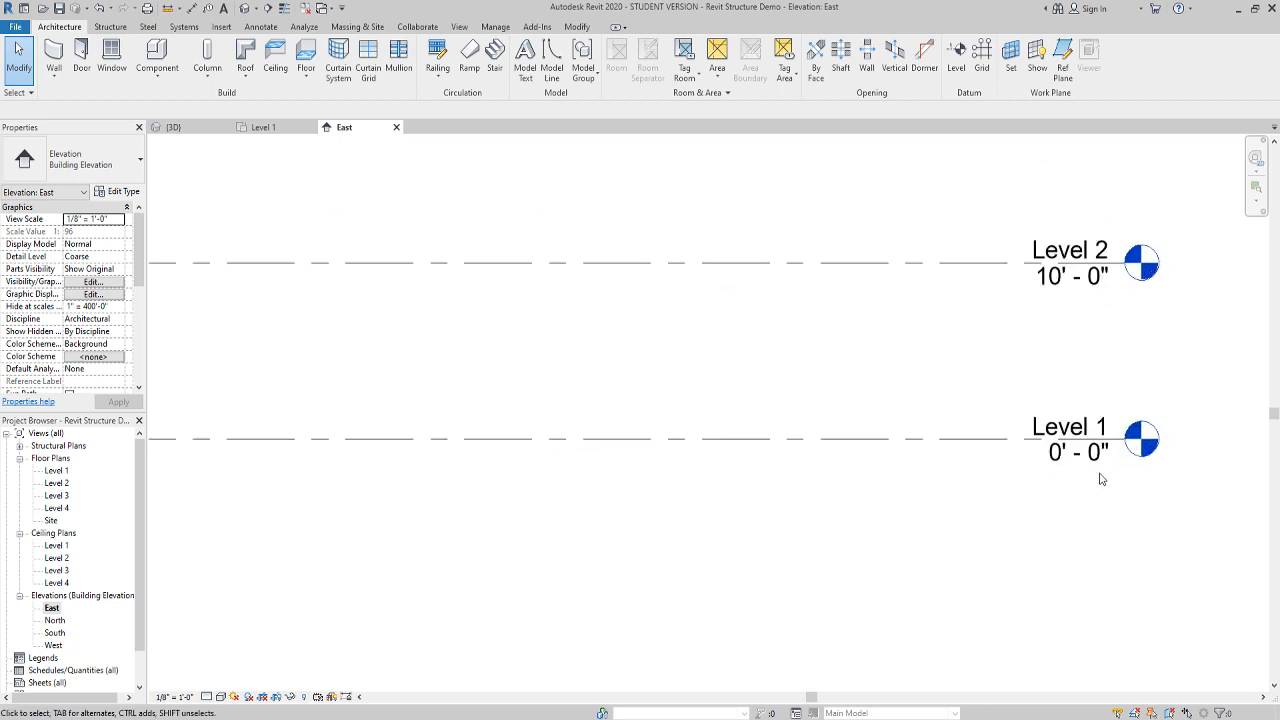
pyautogui.click(870, 430)
pyautogui.scroll(-3, 900, 540)
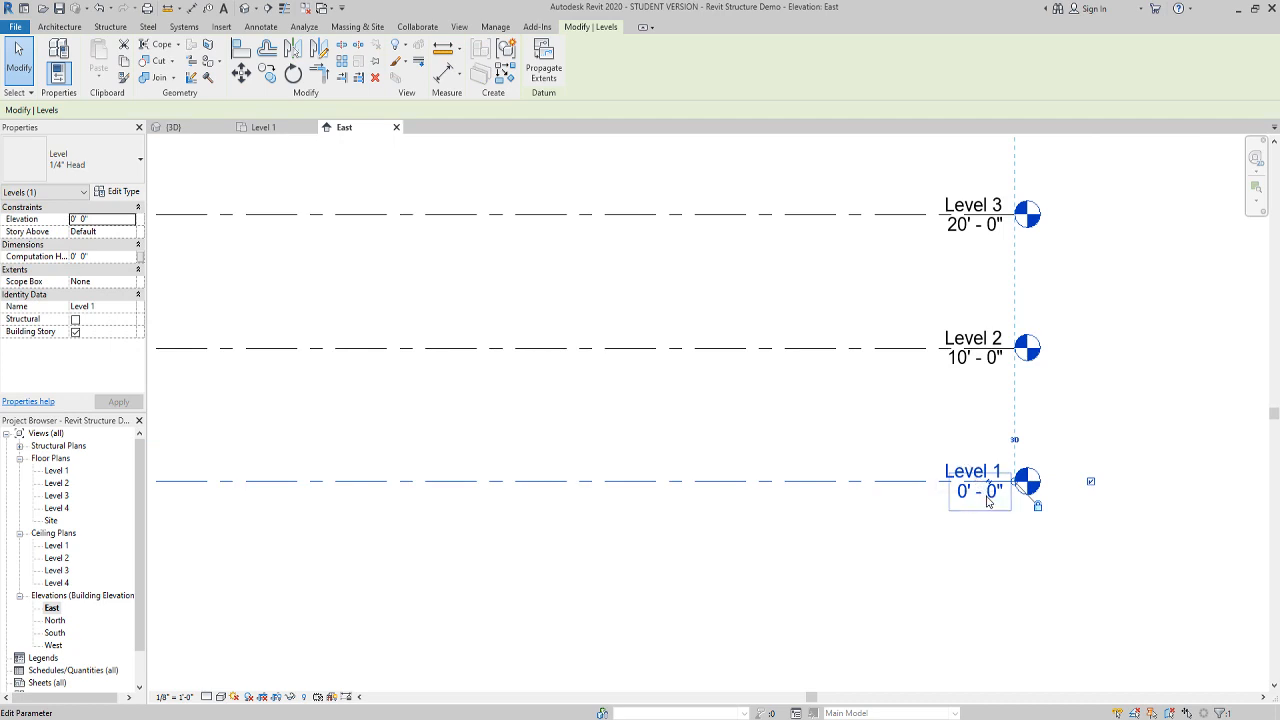
pyautogui.scroll(-3, 860, 490)
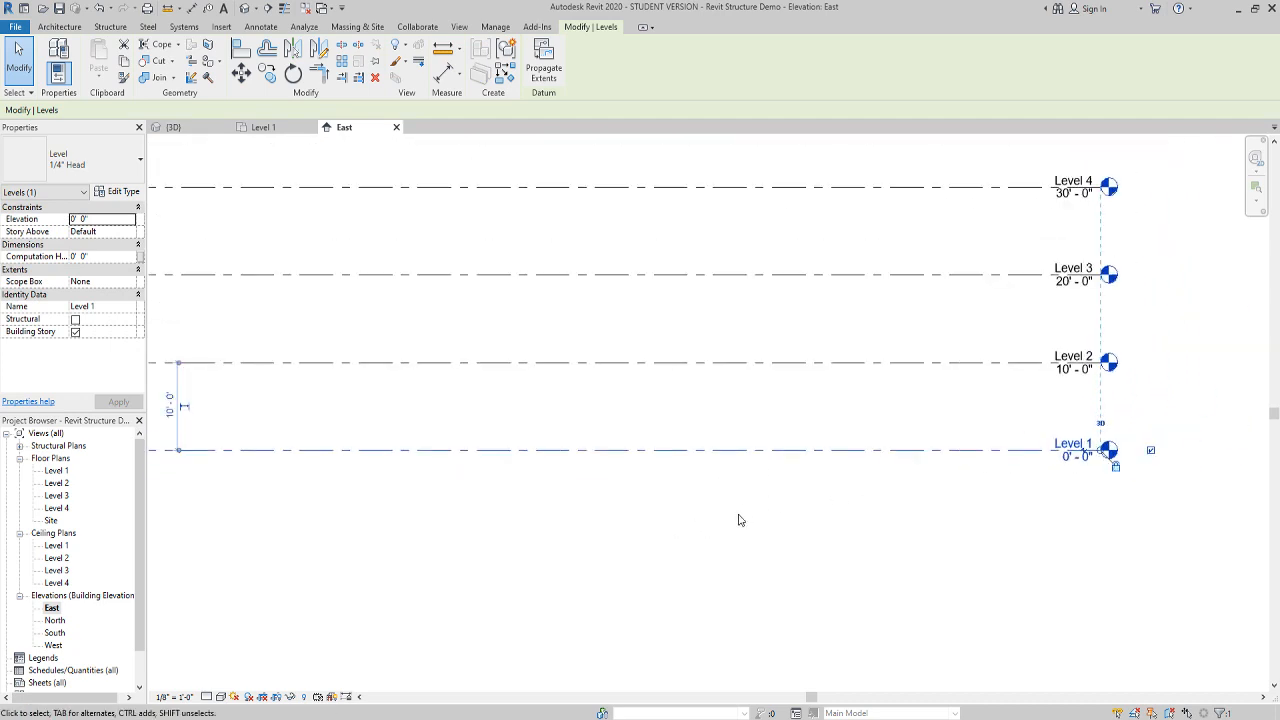
pyautogui.click(98, 219)
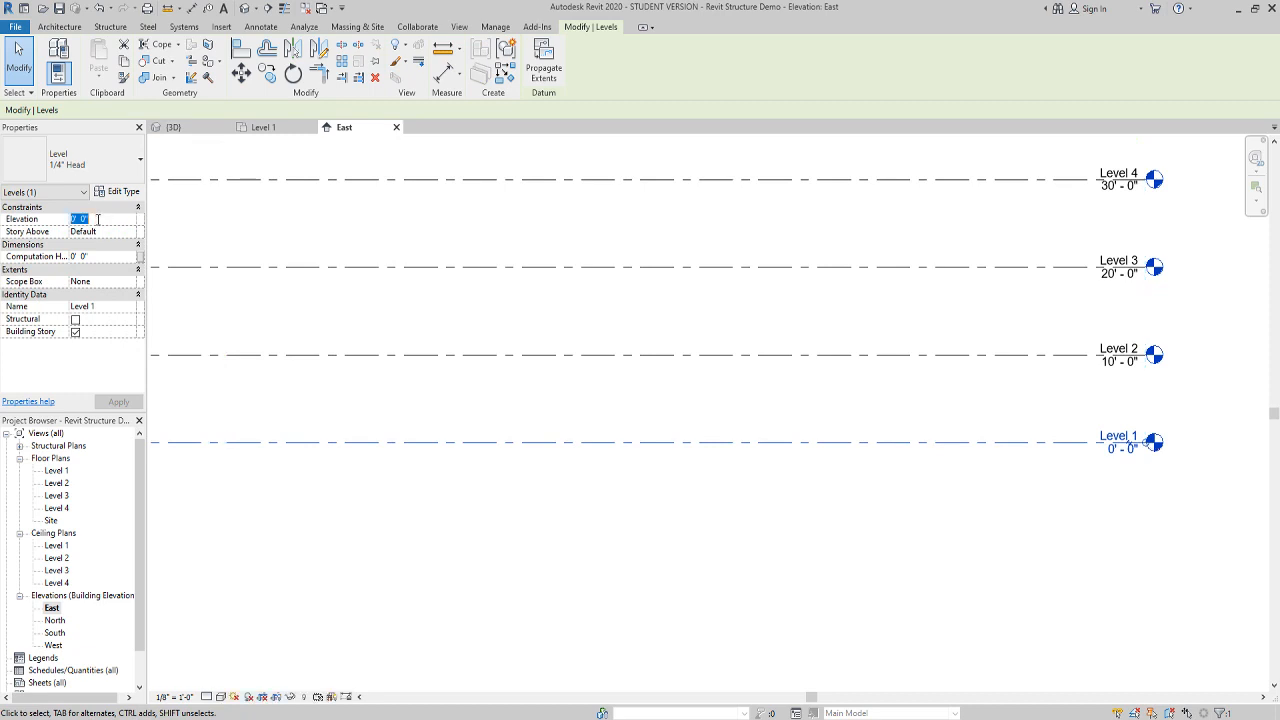
pyautogui.click(108, 296)
pyautogui.click(116, 296)
pyautogui.click(106, 216)
pyautogui.write('-14')
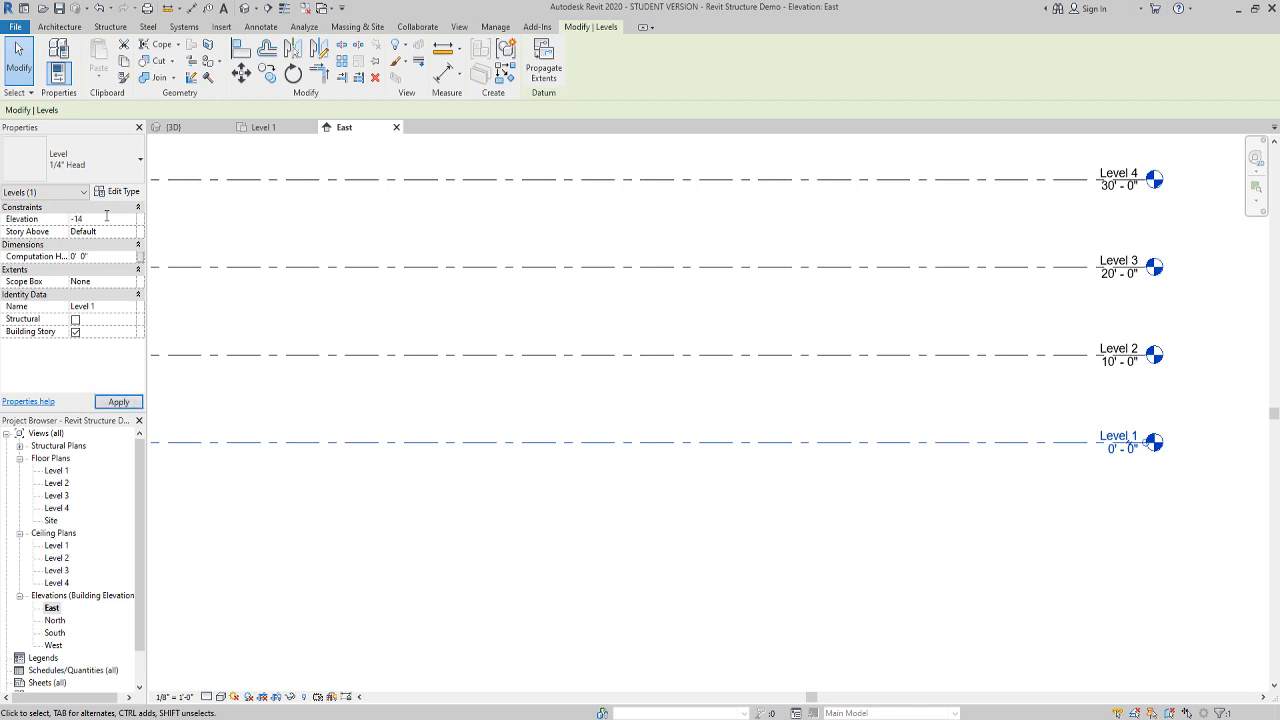
pyautogui.press('Return')
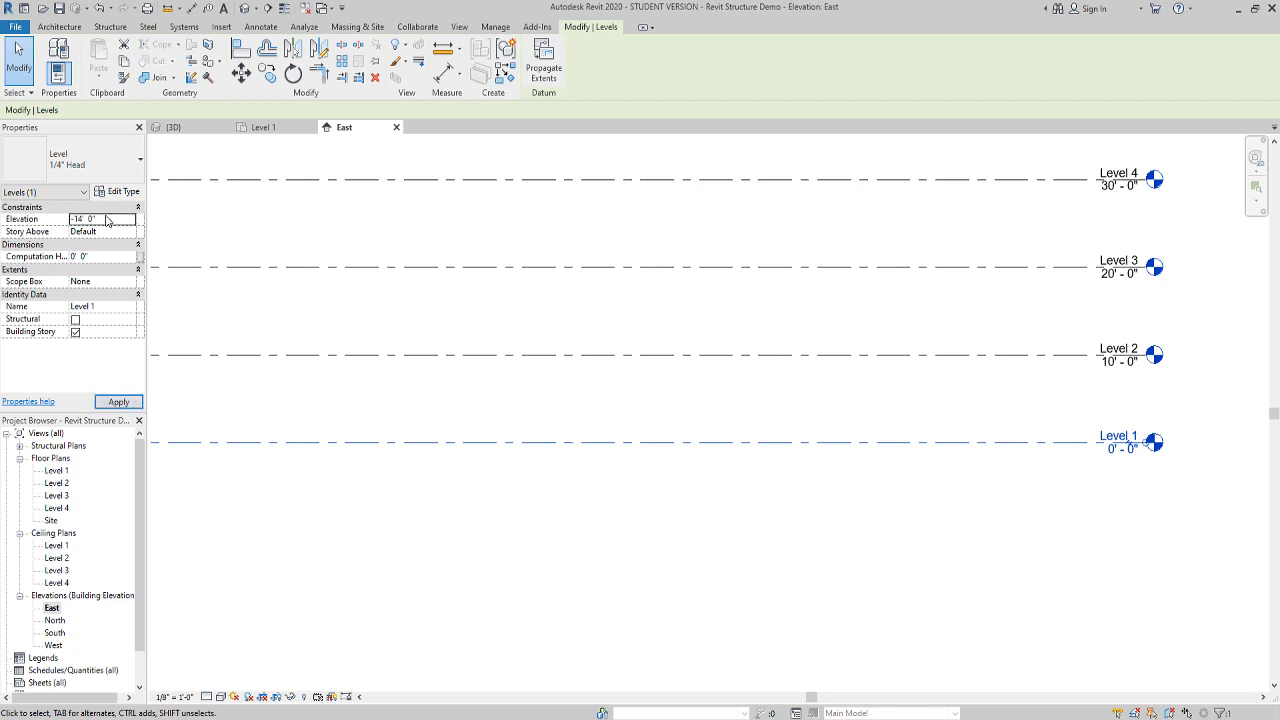
# Rename Level 1 as 00 Foundation and rename its corresponding views as well
pyautogui.click(105, 306)
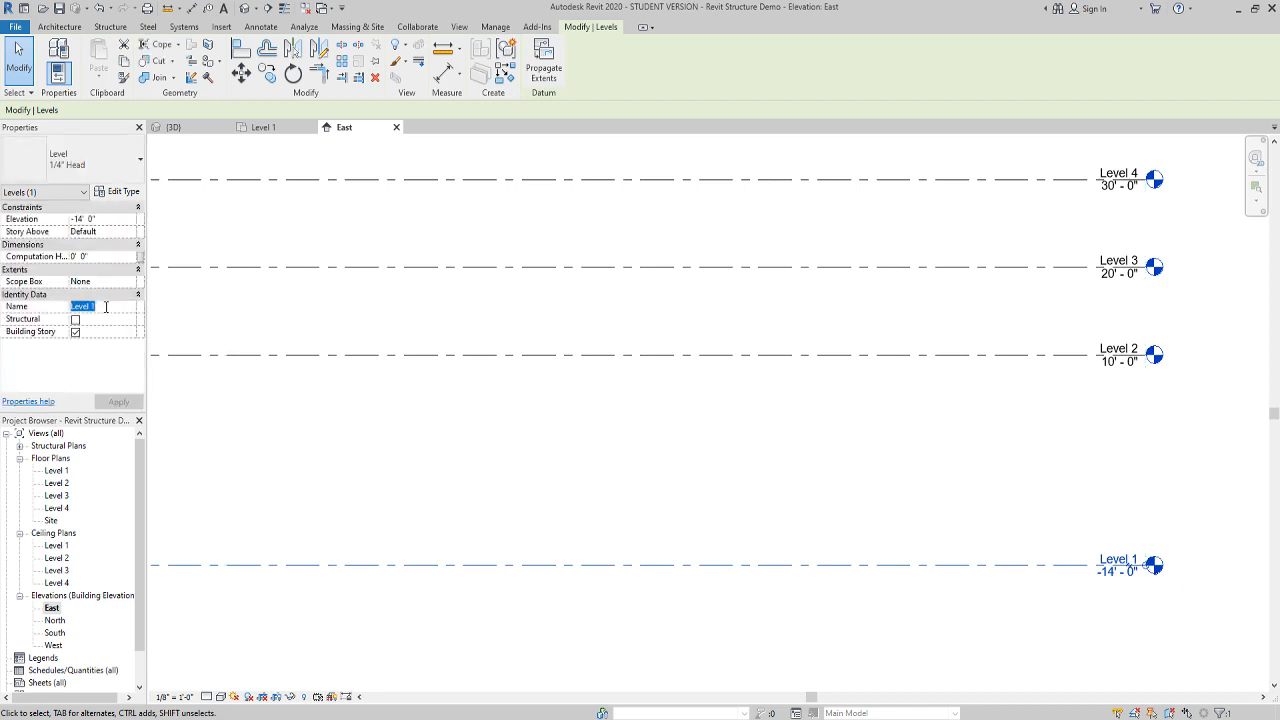
pyautogui.write('00 F')
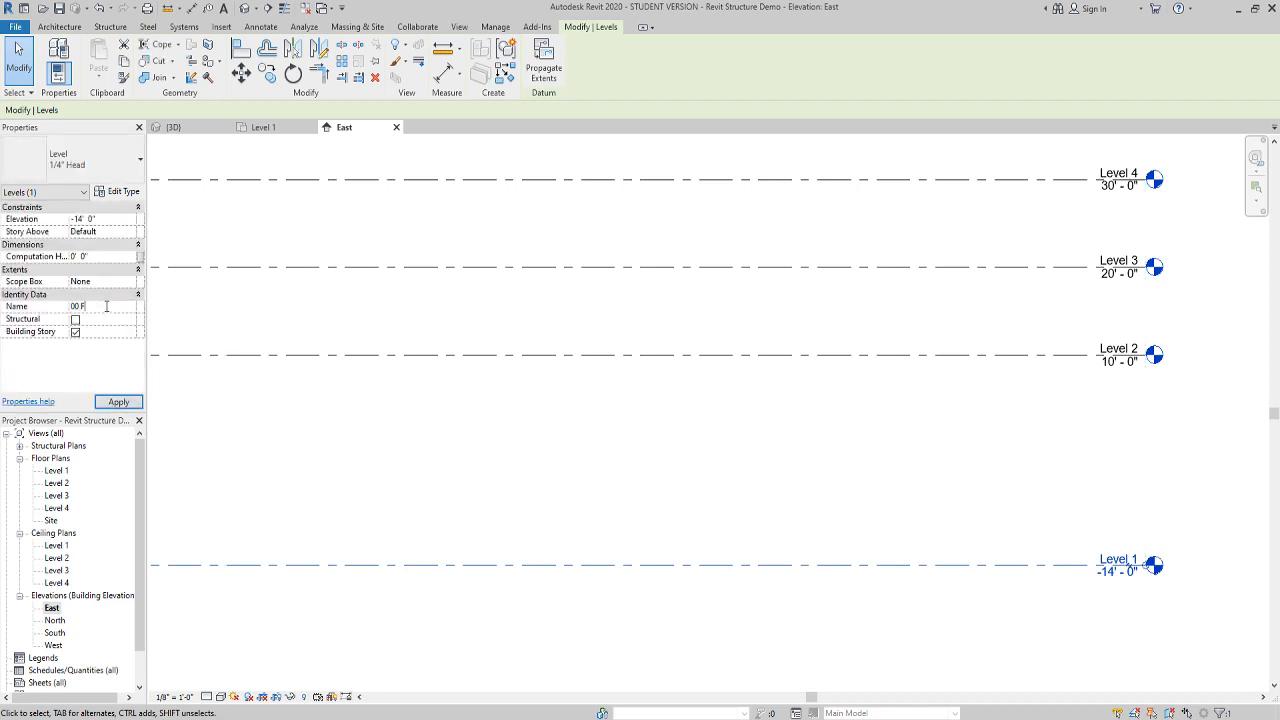
pyautogui.write('oundation')
pyautogui.click(118, 401)
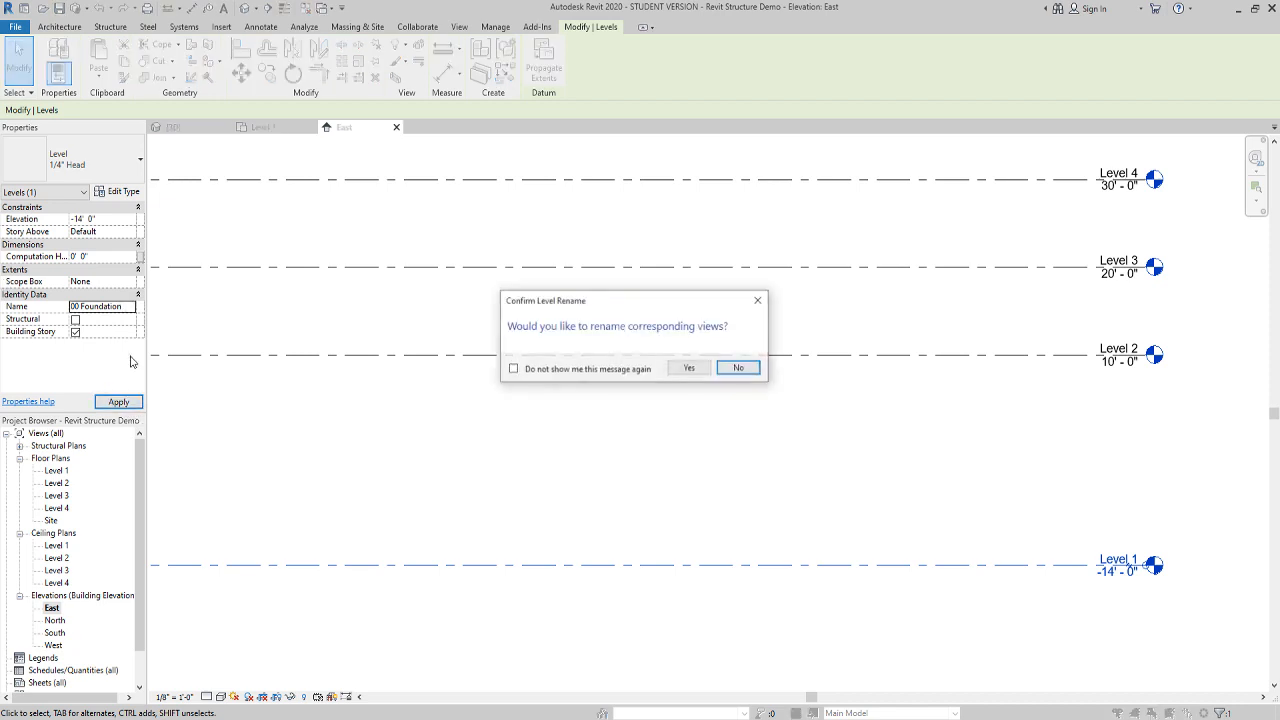
pyautogui.click(687, 368)
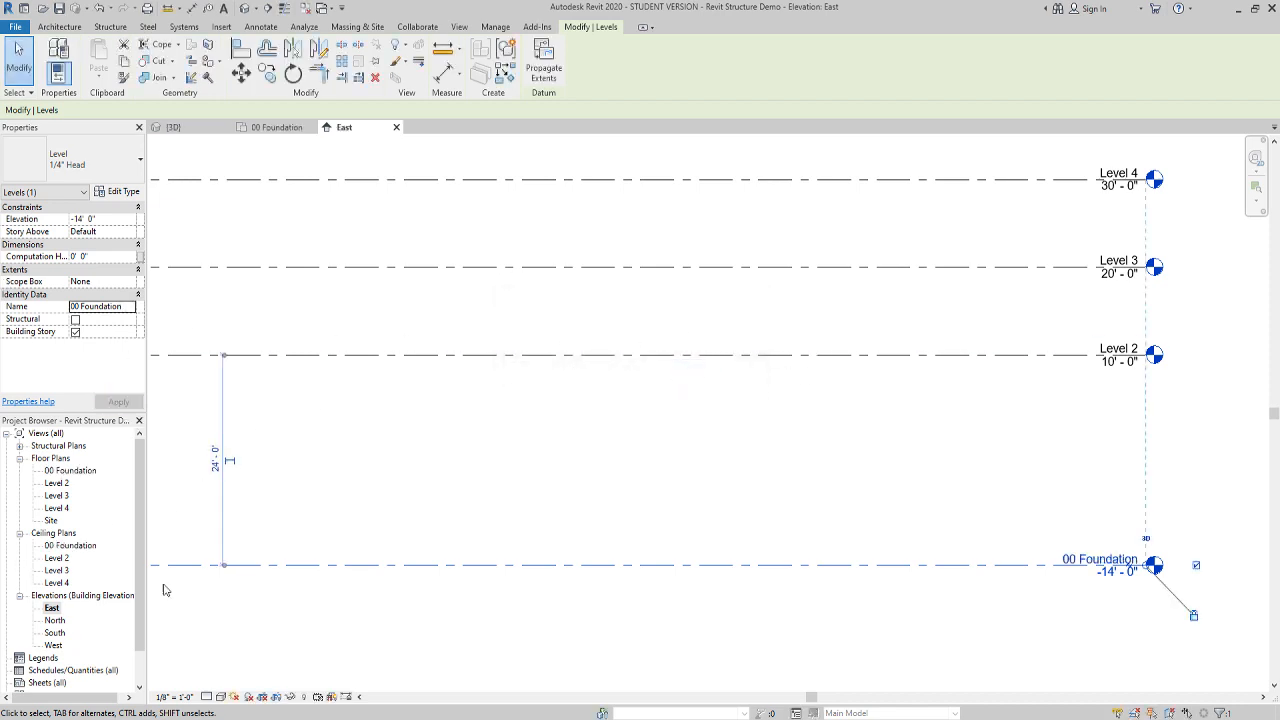
# Set Level 2's elevation to -10' and rename it 01 Lower Level, including its corresponding views, with the rename confirmation turned off for future renames
pyautogui.click(1031, 356)
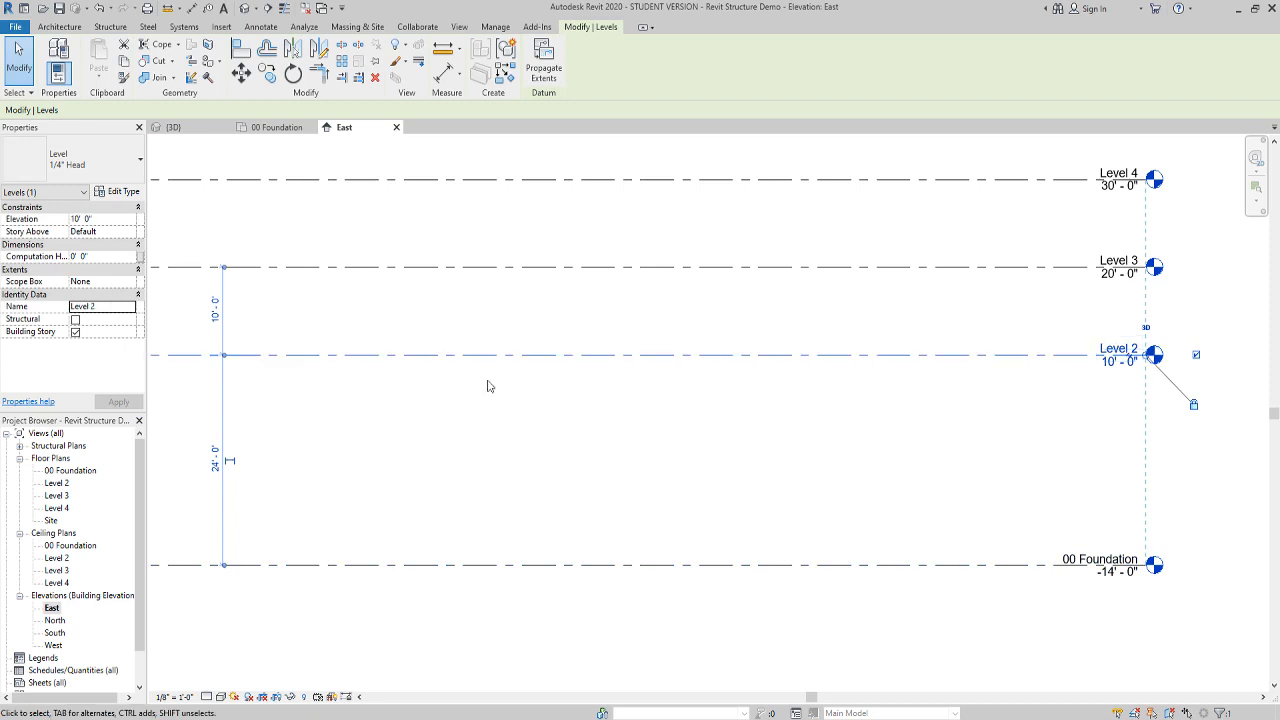
pyautogui.click(115, 218)
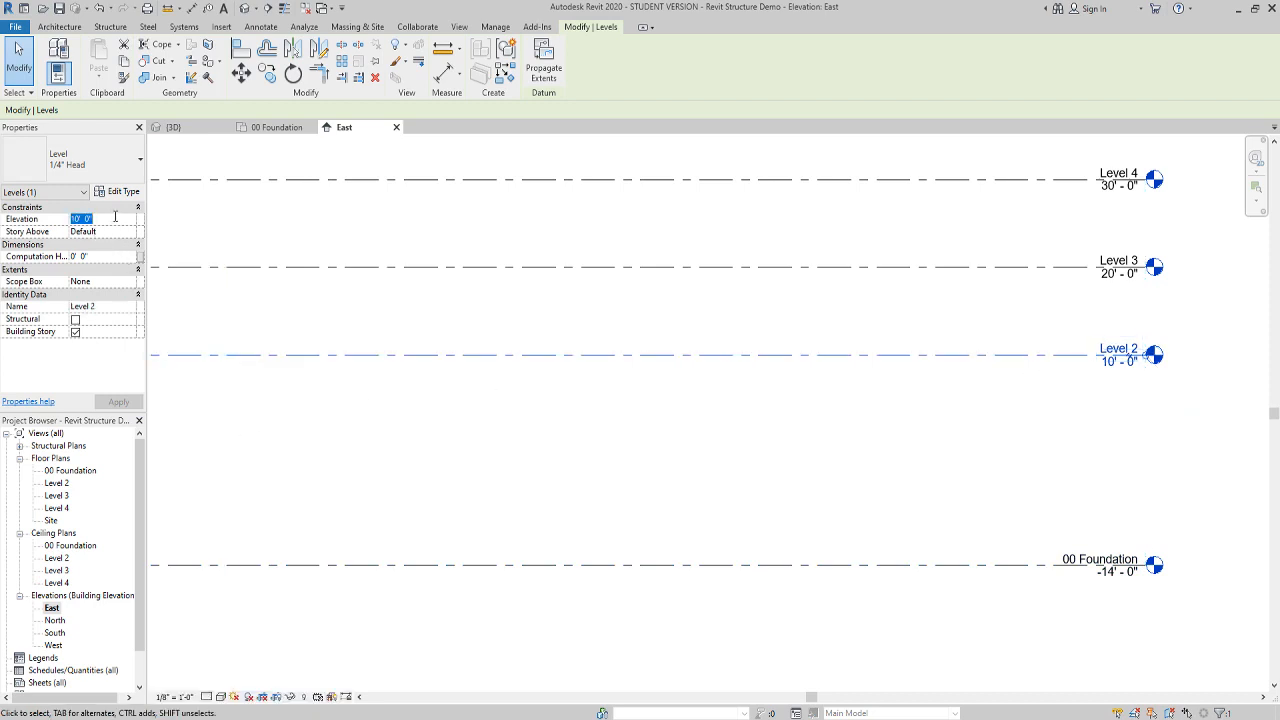
pyautogui.write('-10')
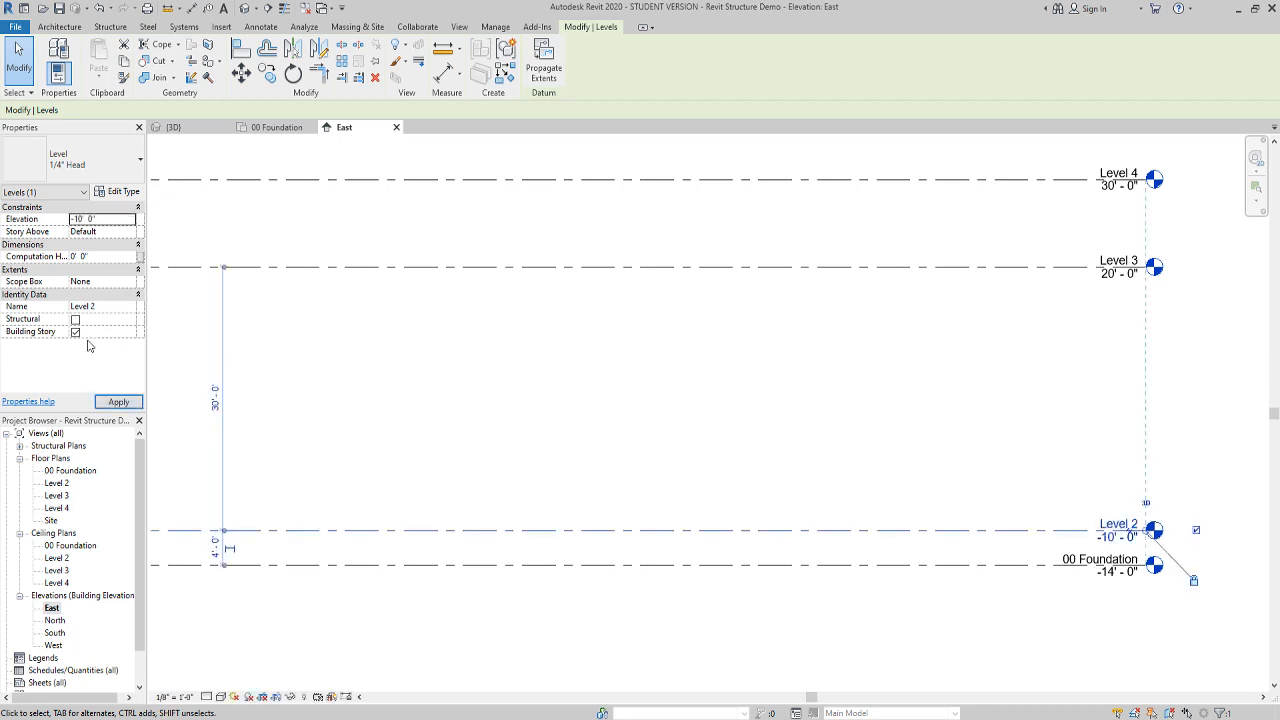
pyautogui.click(108, 307)
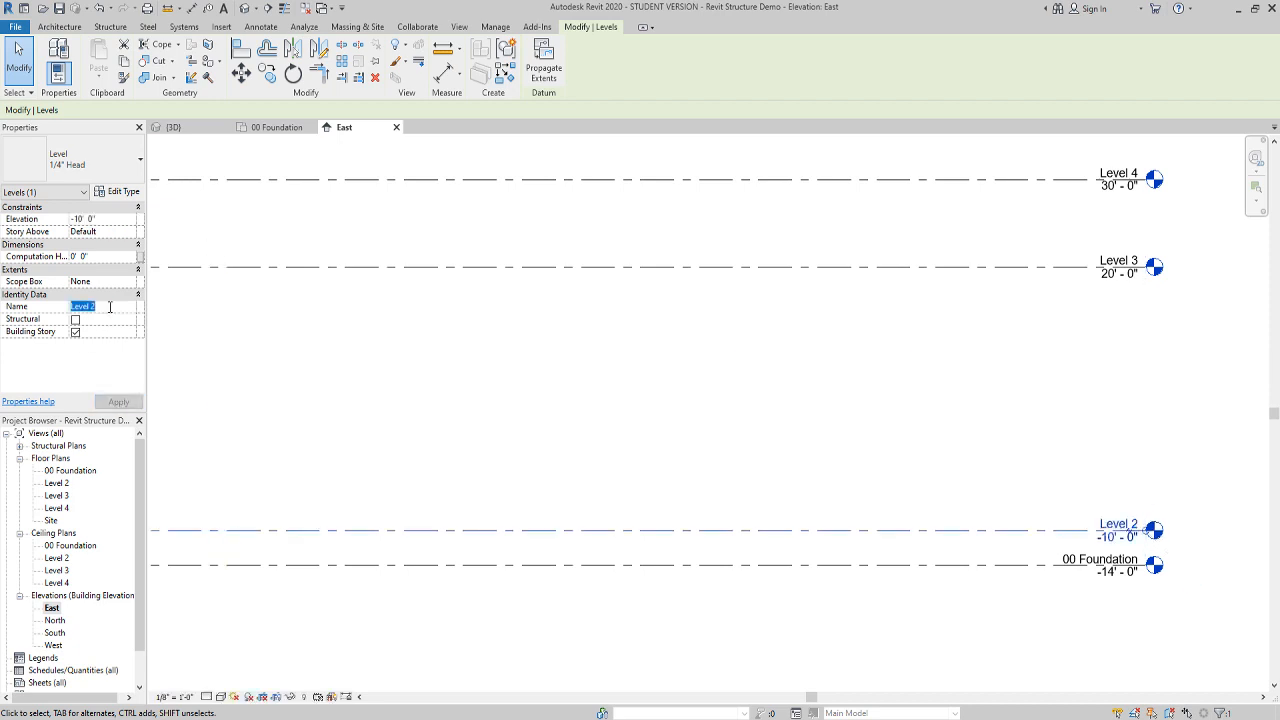
pyautogui.write('01 Lower')
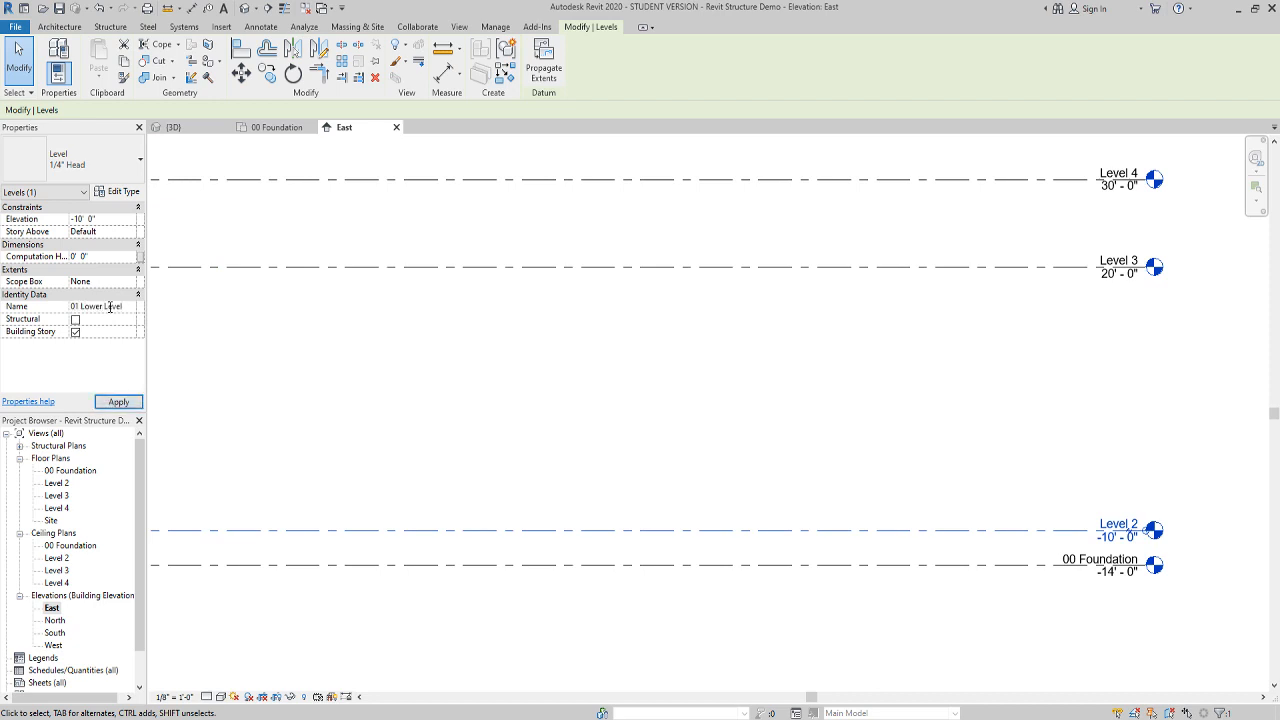
pyautogui.moveTo(180, 387)
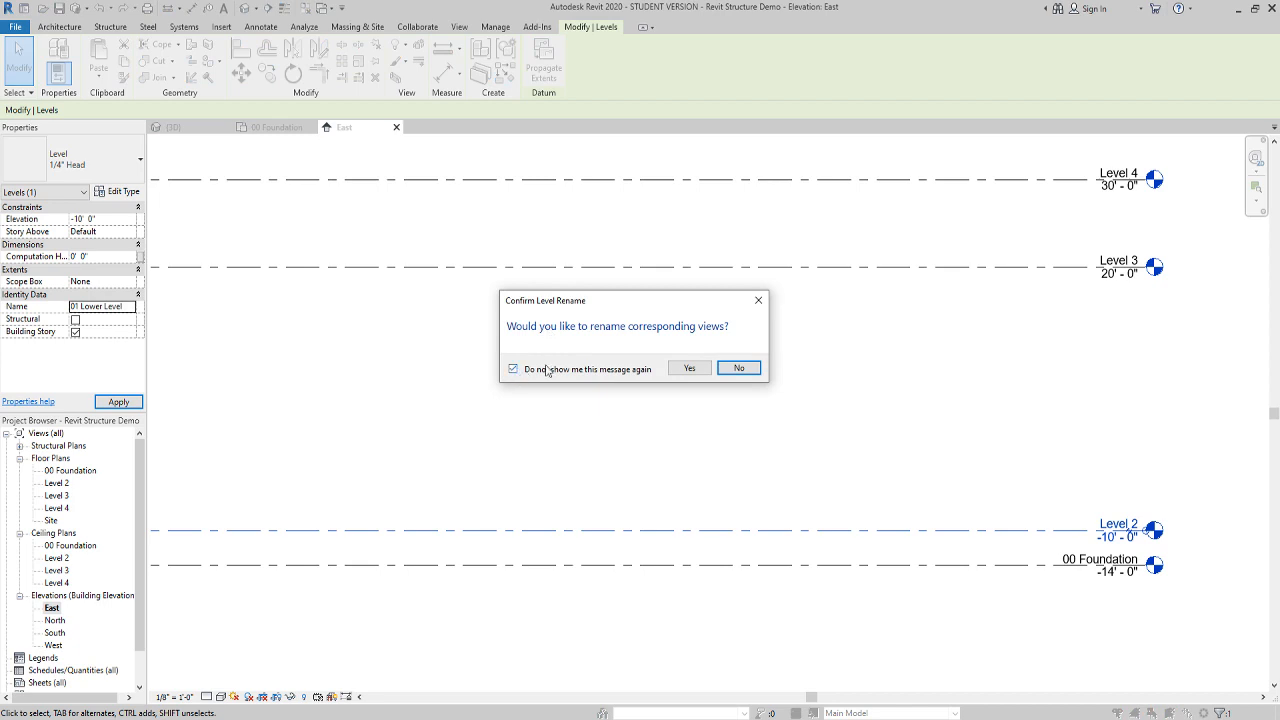
pyautogui.click(689, 368)
pyautogui.click(797, 340)
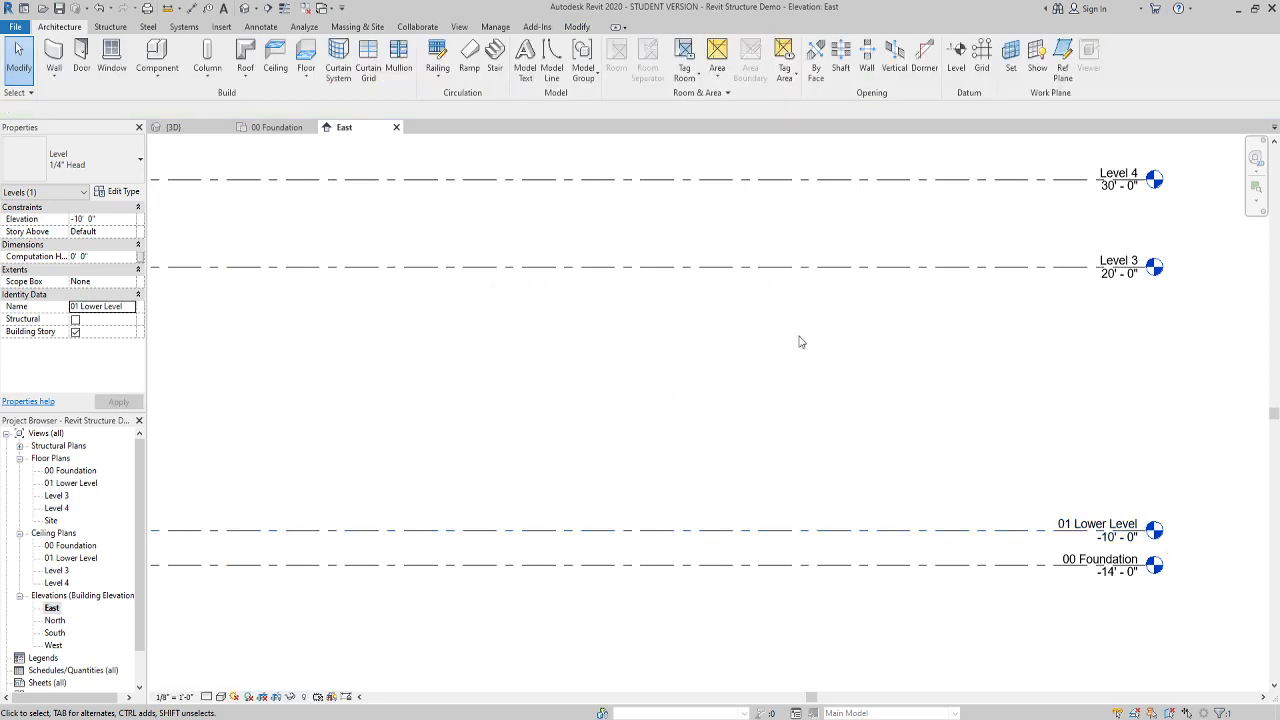
# Set Level 3's elevation to 0' and rename it 02 Entry Level
pyautogui.click(1023, 280)
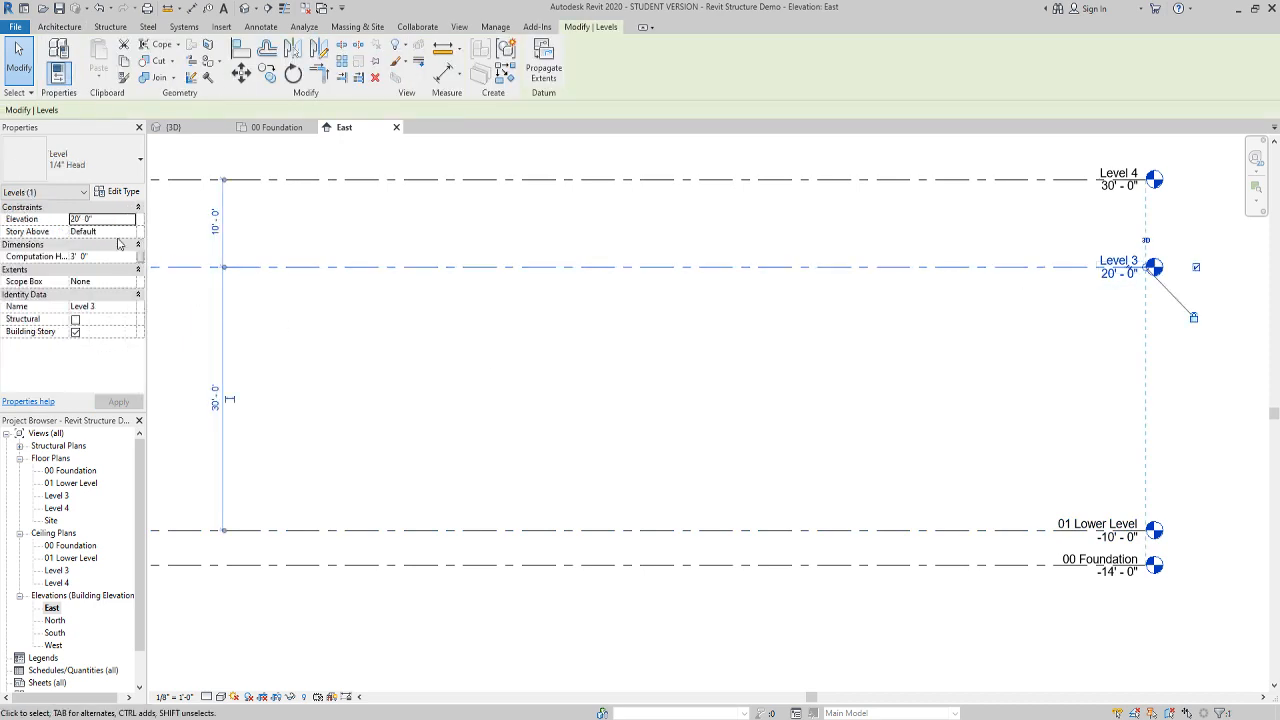
pyautogui.click(102, 219)
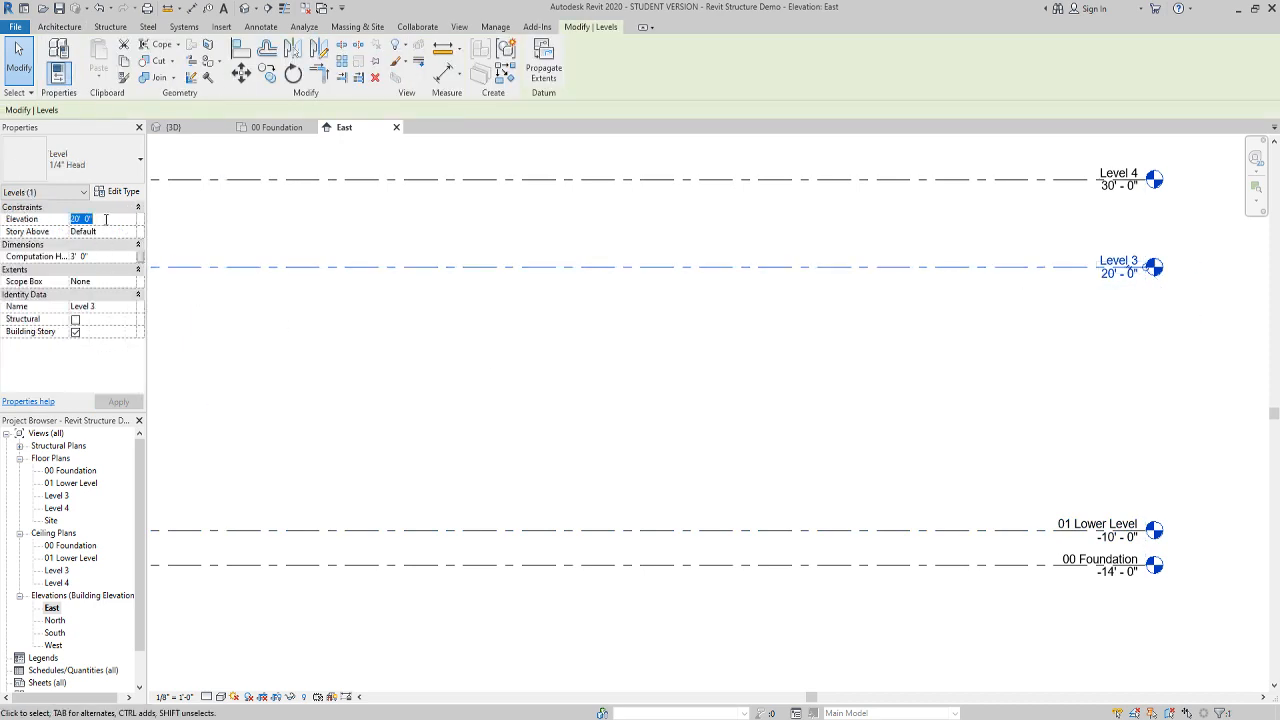
pyautogui.write('0')
pyautogui.press('Return')
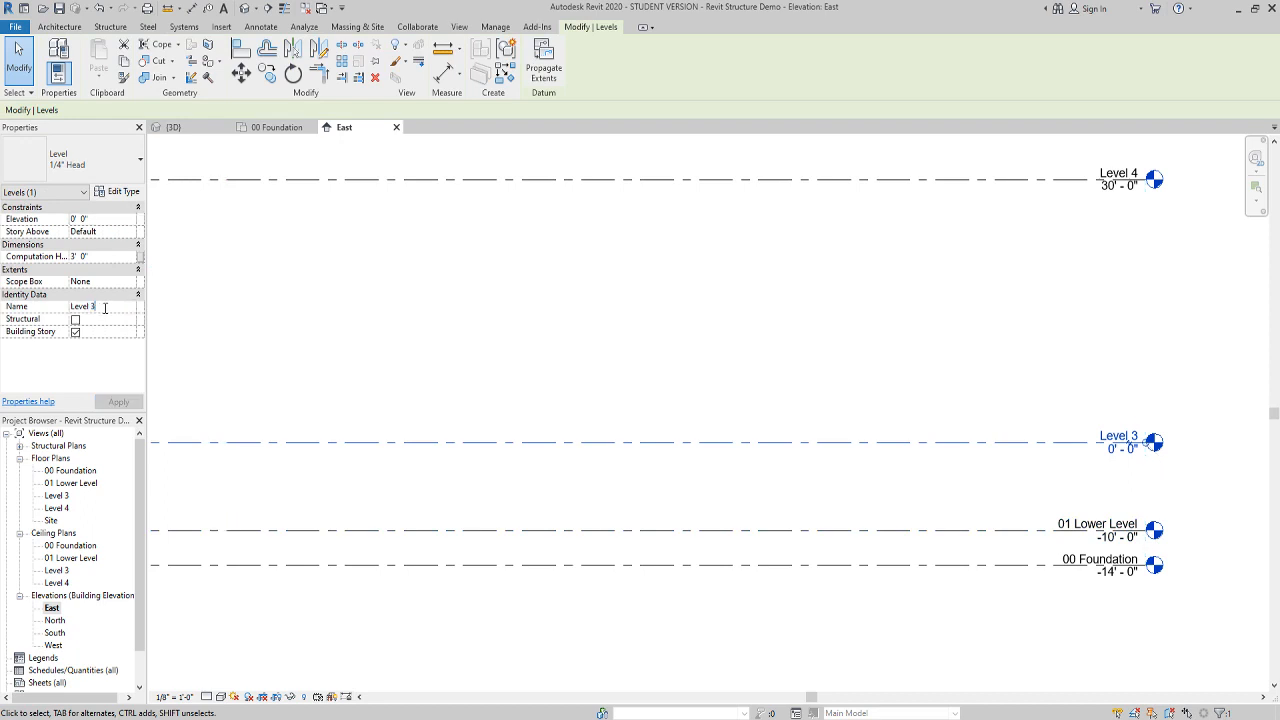
pyautogui.click(104, 309)
pyautogui.write('02 Entry')
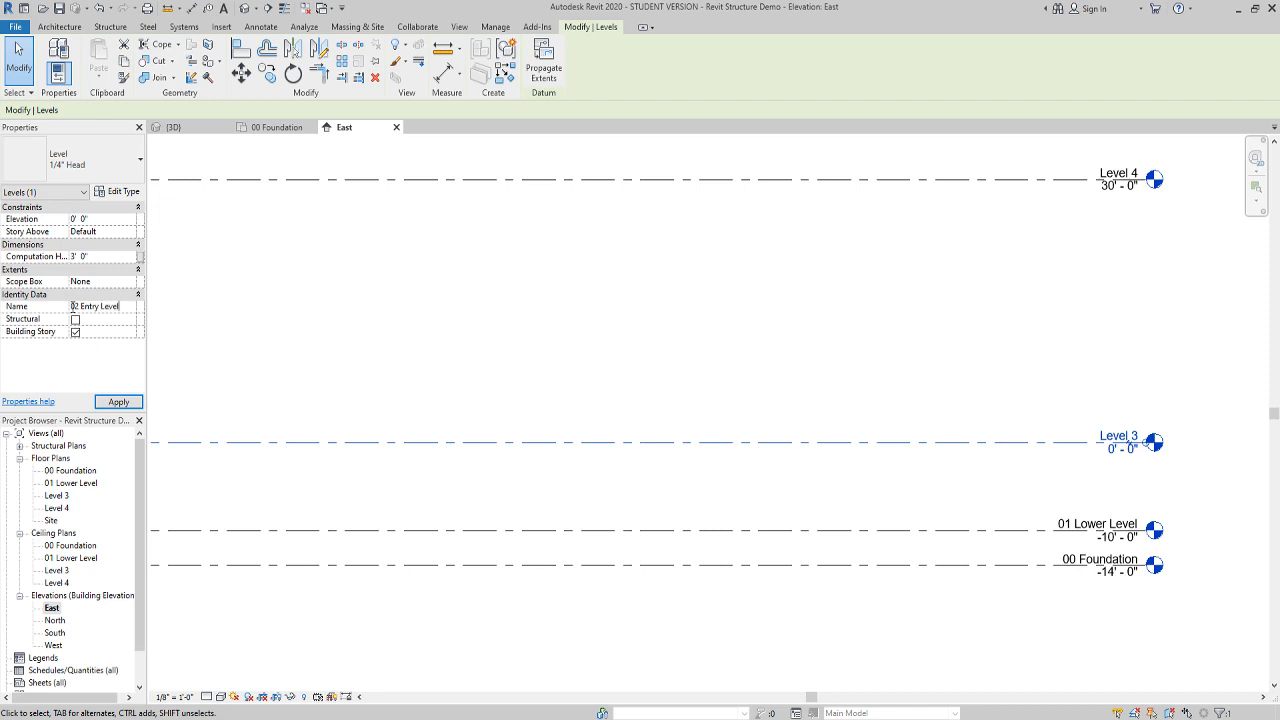
pyautogui.press('Return')
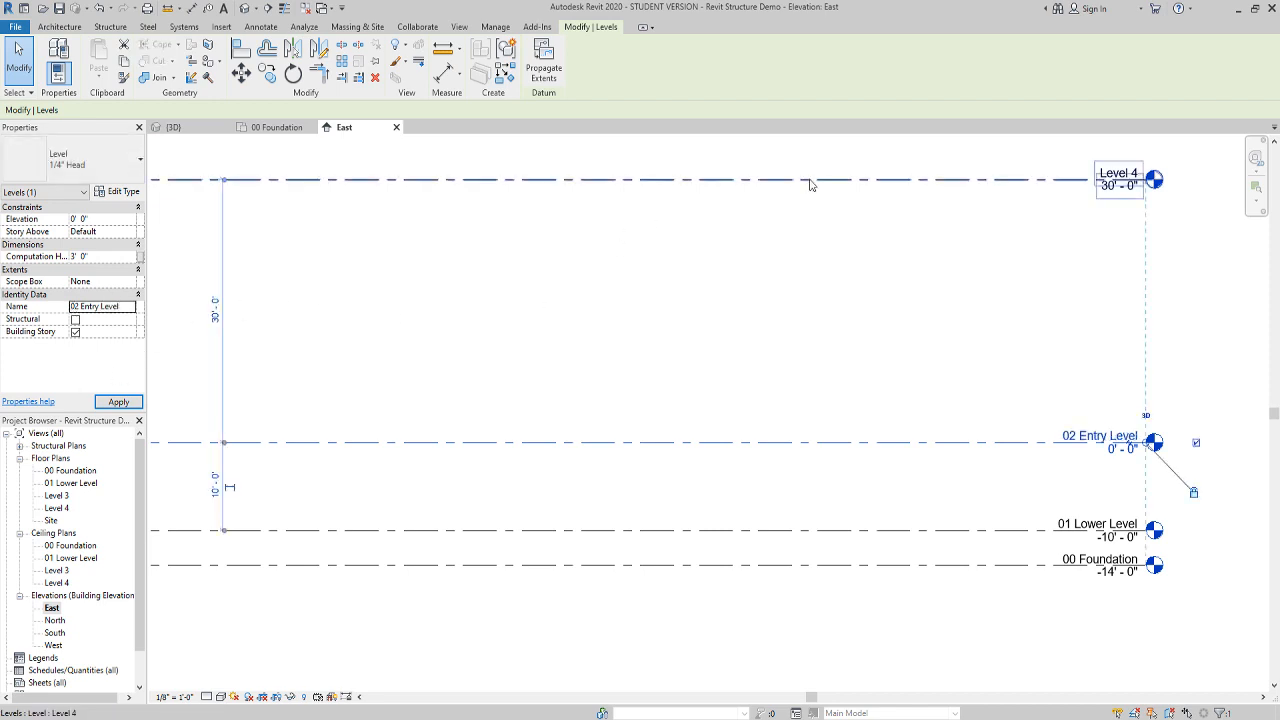
# Set Level 4's elevation to 10' and rename it 03 Roof
pyautogui.click(1025, 186)
pyautogui.click(102, 218)
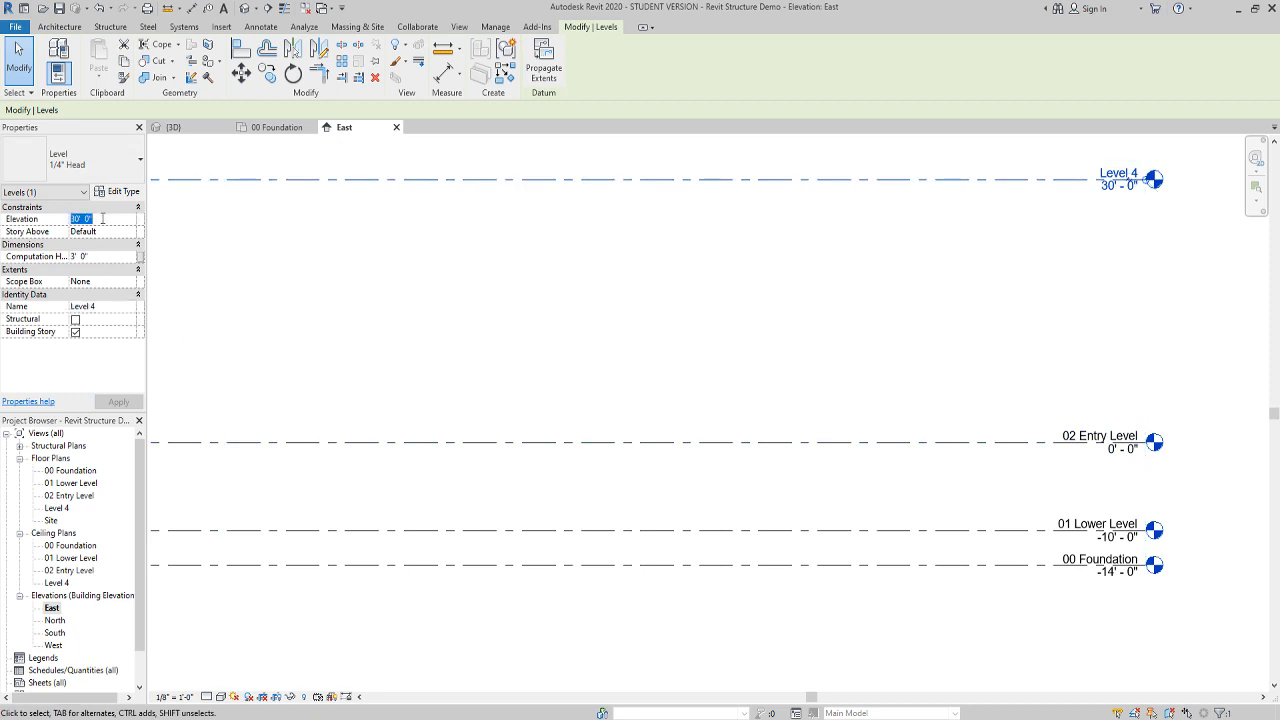
pyautogui.write('10')
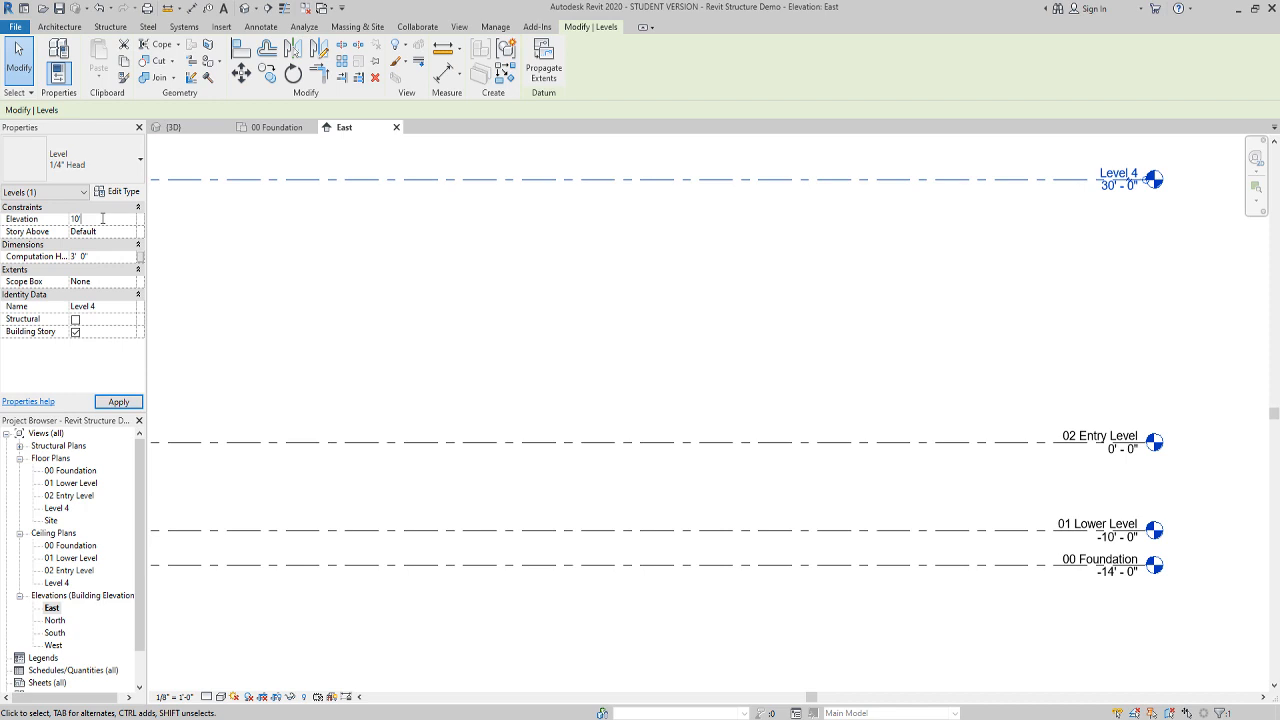
pyautogui.click(112, 306)
pyautogui.write('R')
pyautogui.press('BackSpace')
pyautogui.press('BackSpace')
pyautogui.press('BackSpace')
pyautogui.write('03 Roof')
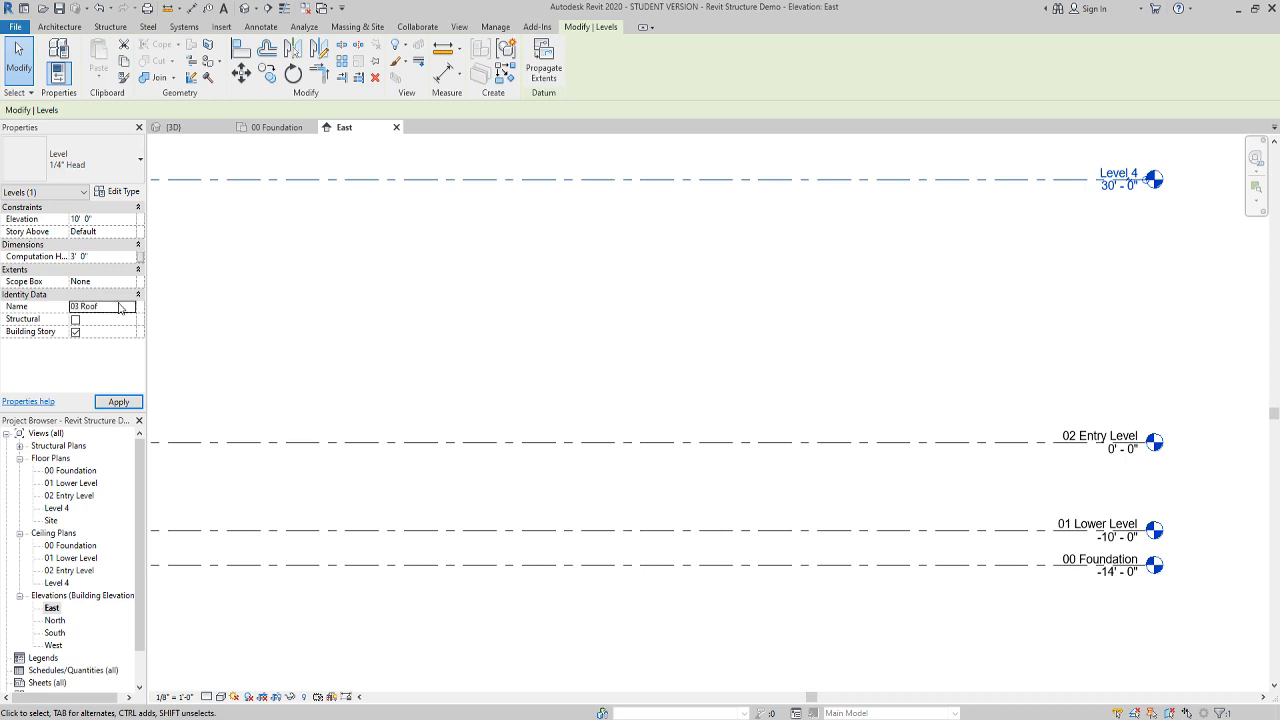
pyautogui.click(132, 401)
pyautogui.click(717, 306)
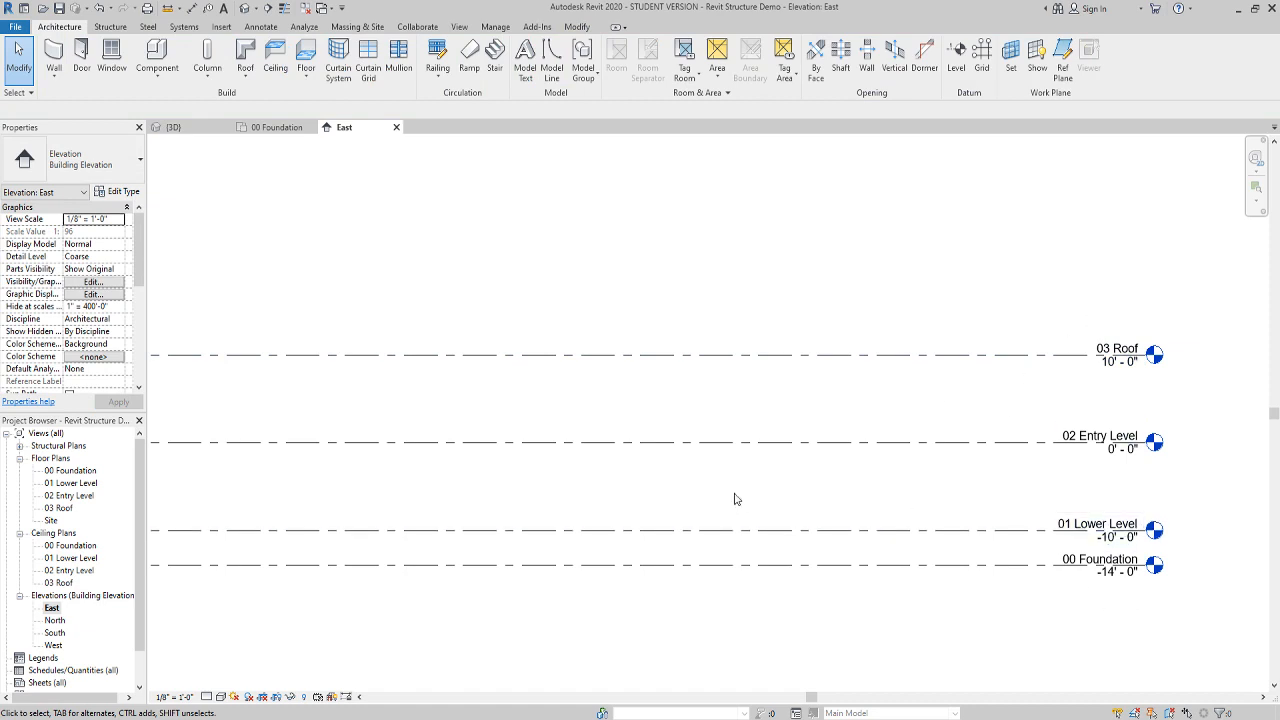
pyautogui.moveTo(734, 500); pyautogui.dragTo(837, 492, button='middle')
pyautogui.scroll(-2, 837, 492)
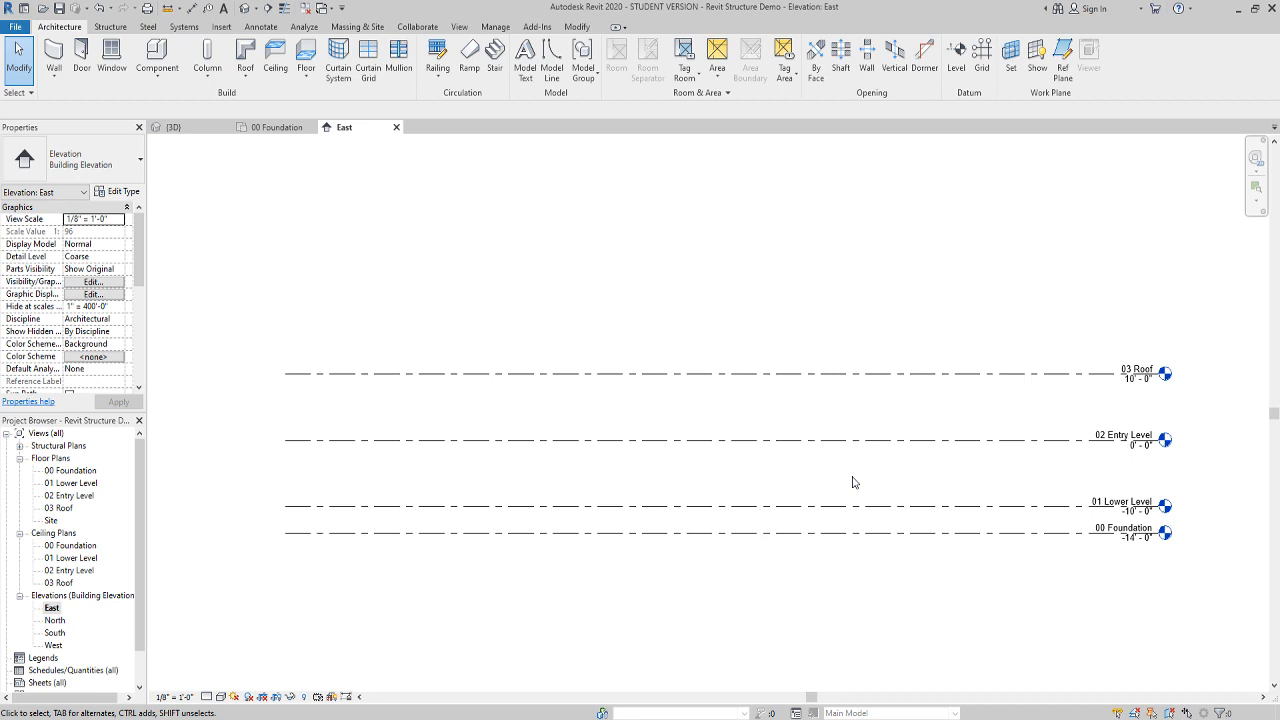
# In the 00 Foundation floor plan, start a Retaining - 12" Concrete wall with its height running up to 02 Entry Level
pyautogui.doubleClick(72, 468)
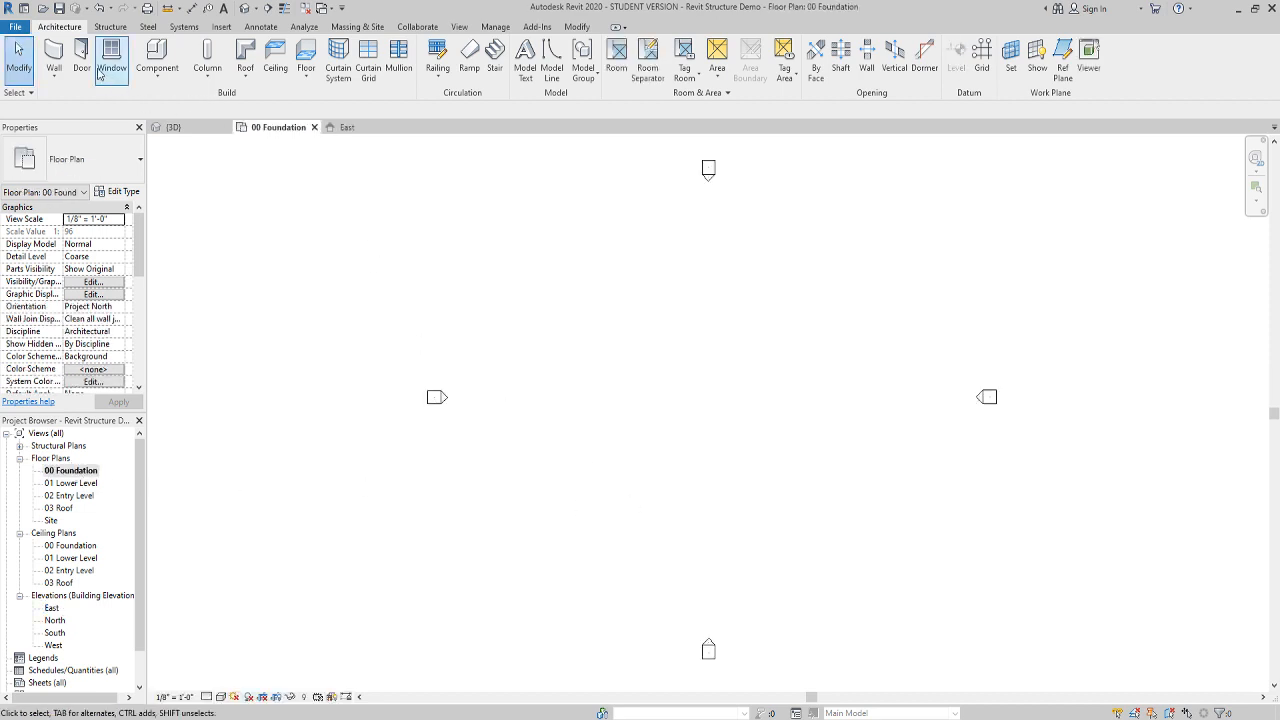
pyautogui.click(54, 56)
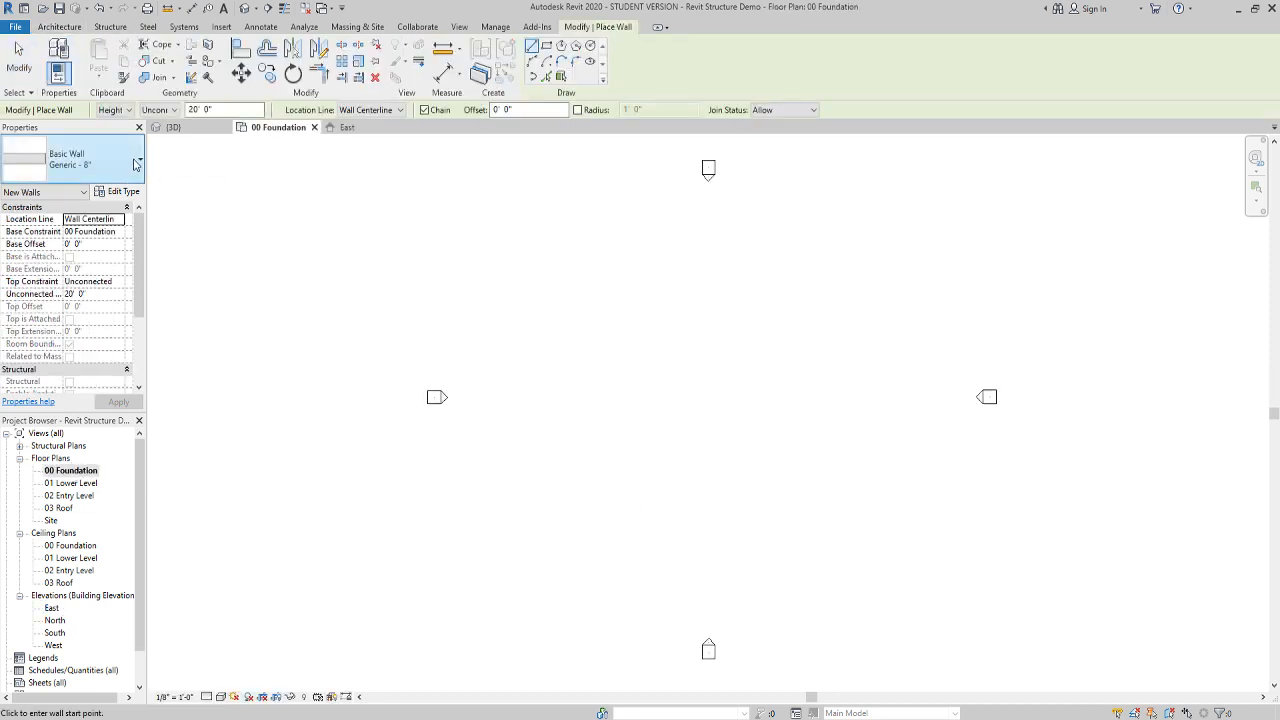
pyautogui.click(85, 158)
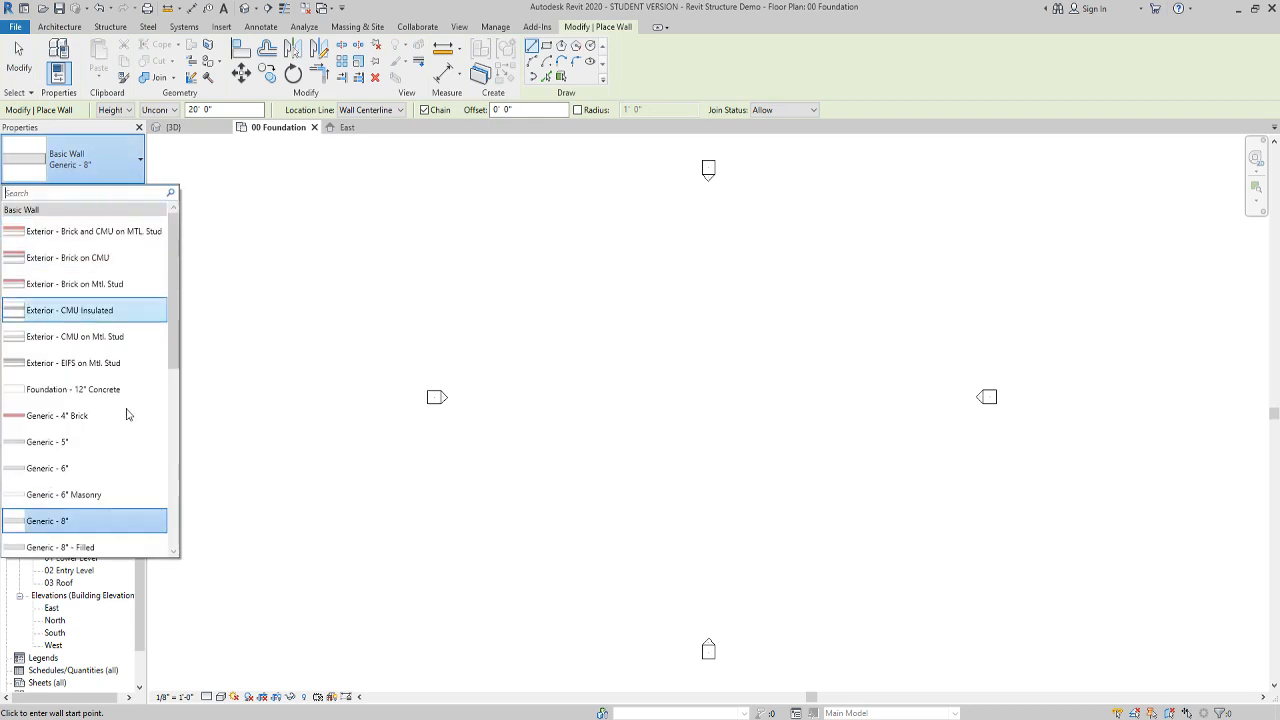
pyautogui.scroll(-3, 86, 470)
pyautogui.scroll(-3, 129, 513)
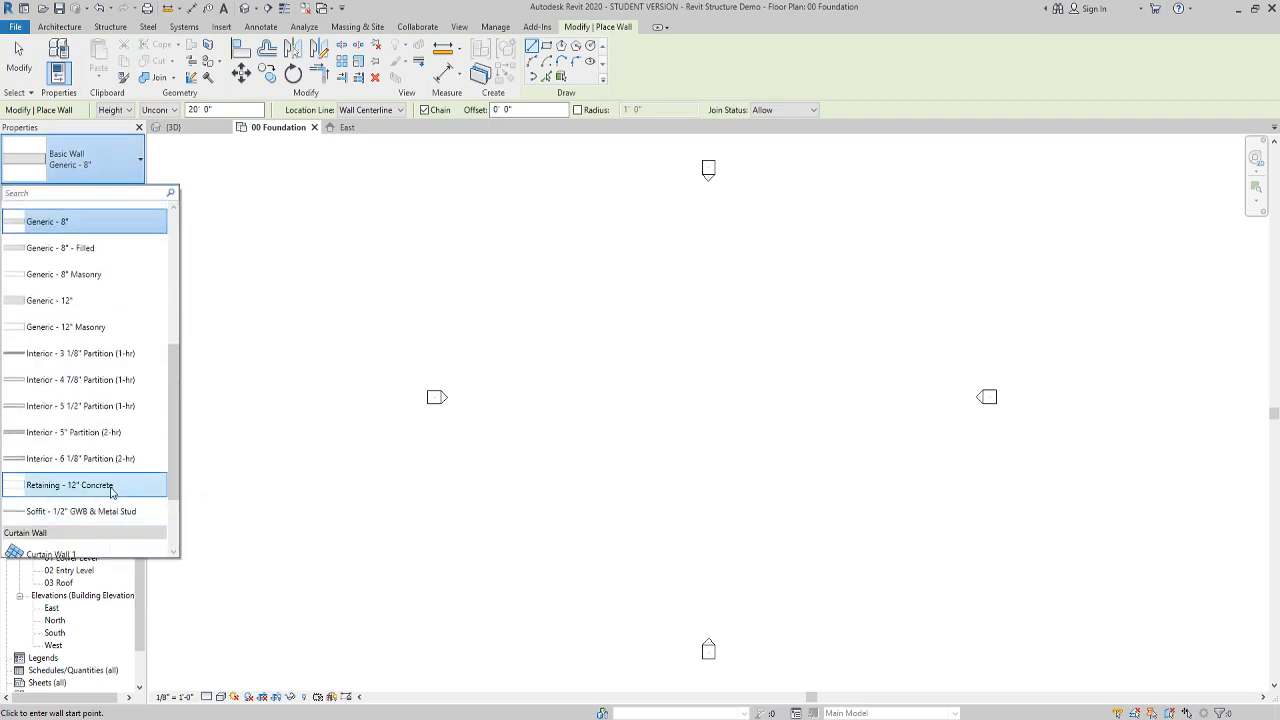
pyautogui.click(70, 485)
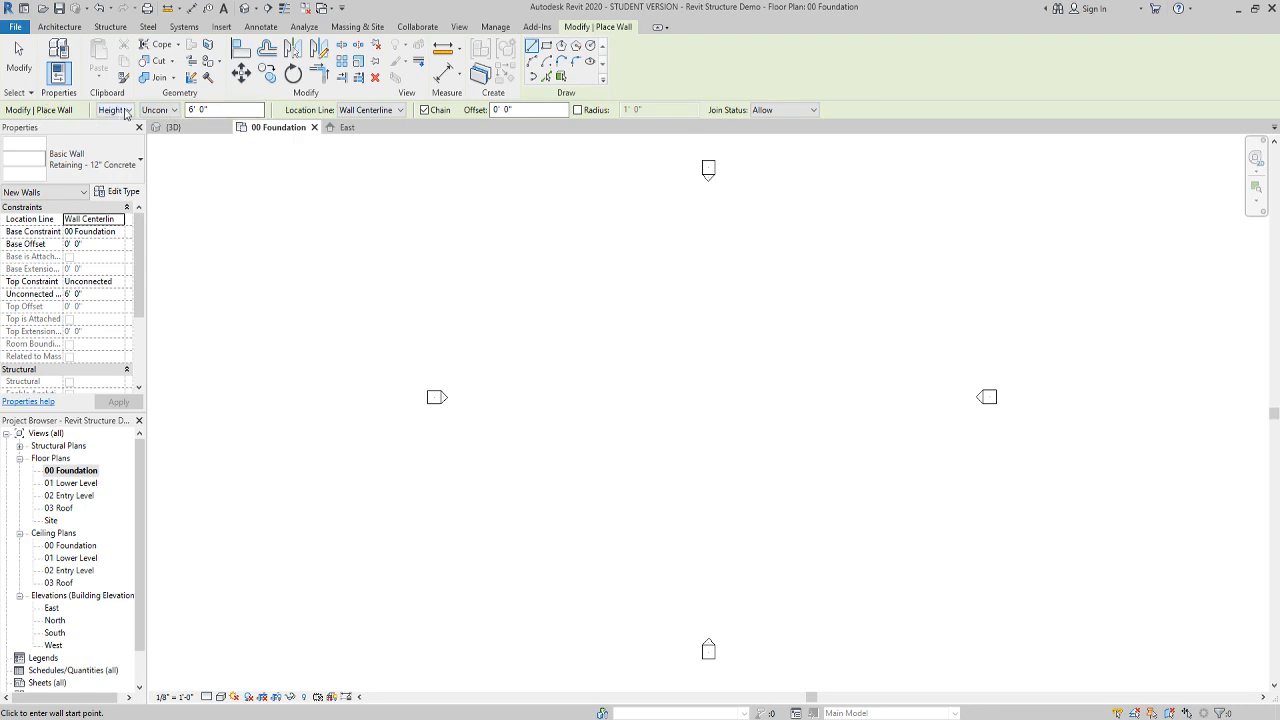
pyautogui.click(167, 112)
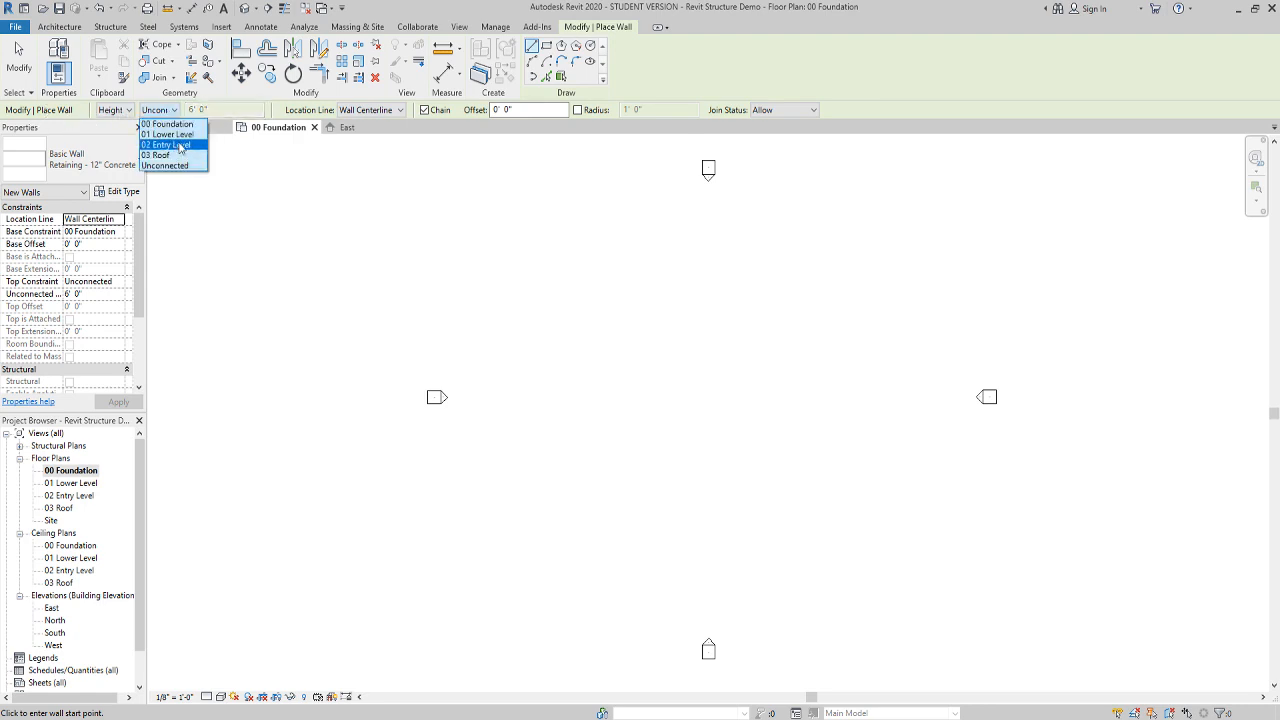
pyautogui.click(181, 145)
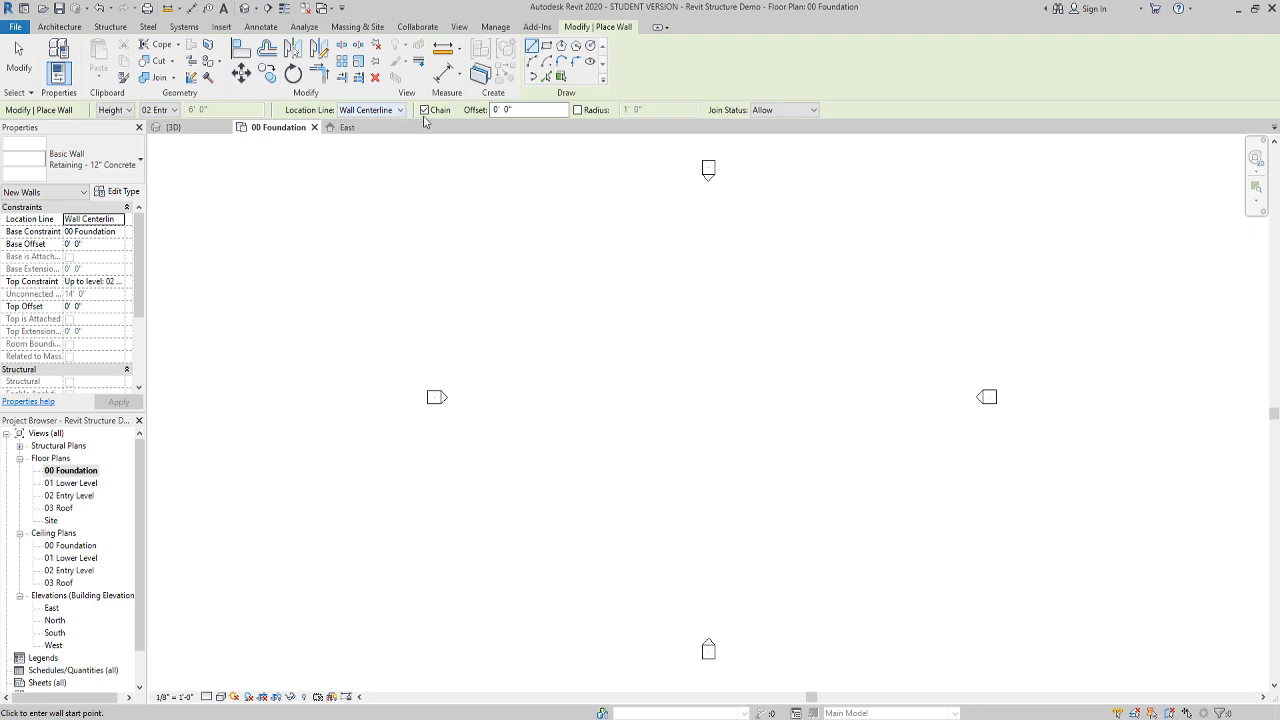
# Draw a chained U-shaped wall open to the east: a 40' south wall, a 22' west wall and a 40' north wall
pyautogui.click(845, 505)
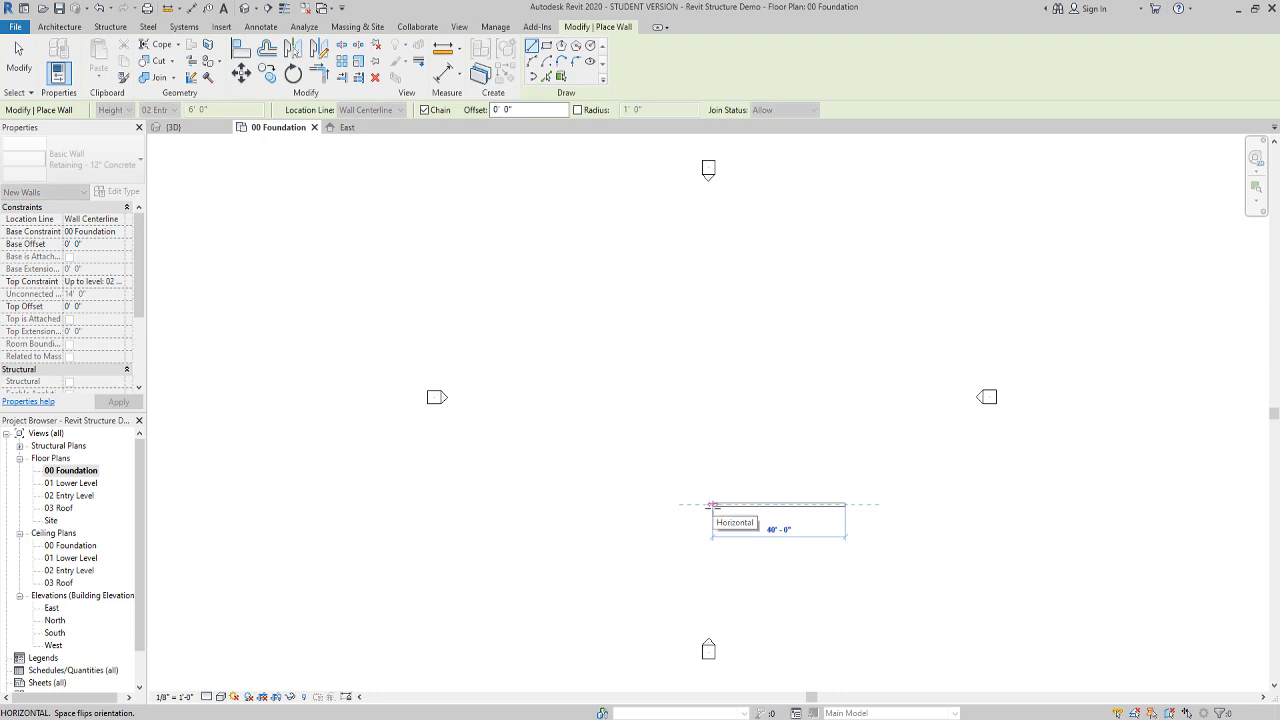
pyautogui.write('40')
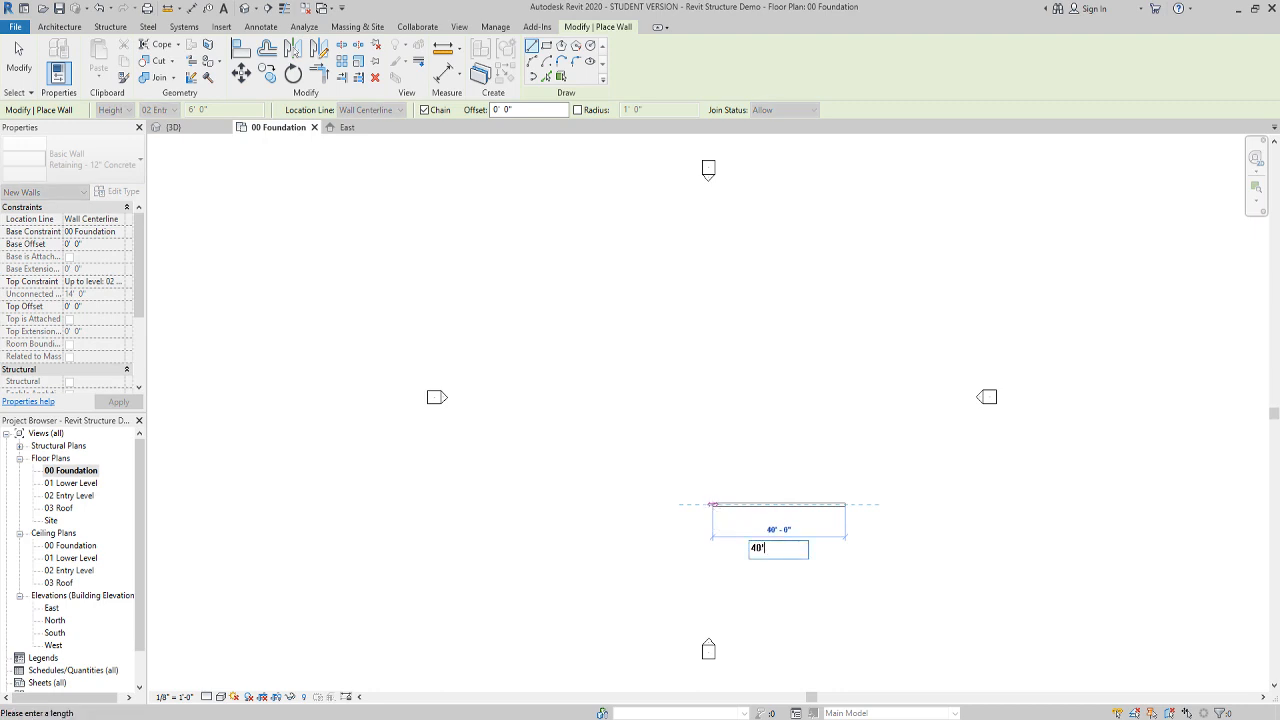
pyautogui.write("'")
pyautogui.press('Return')
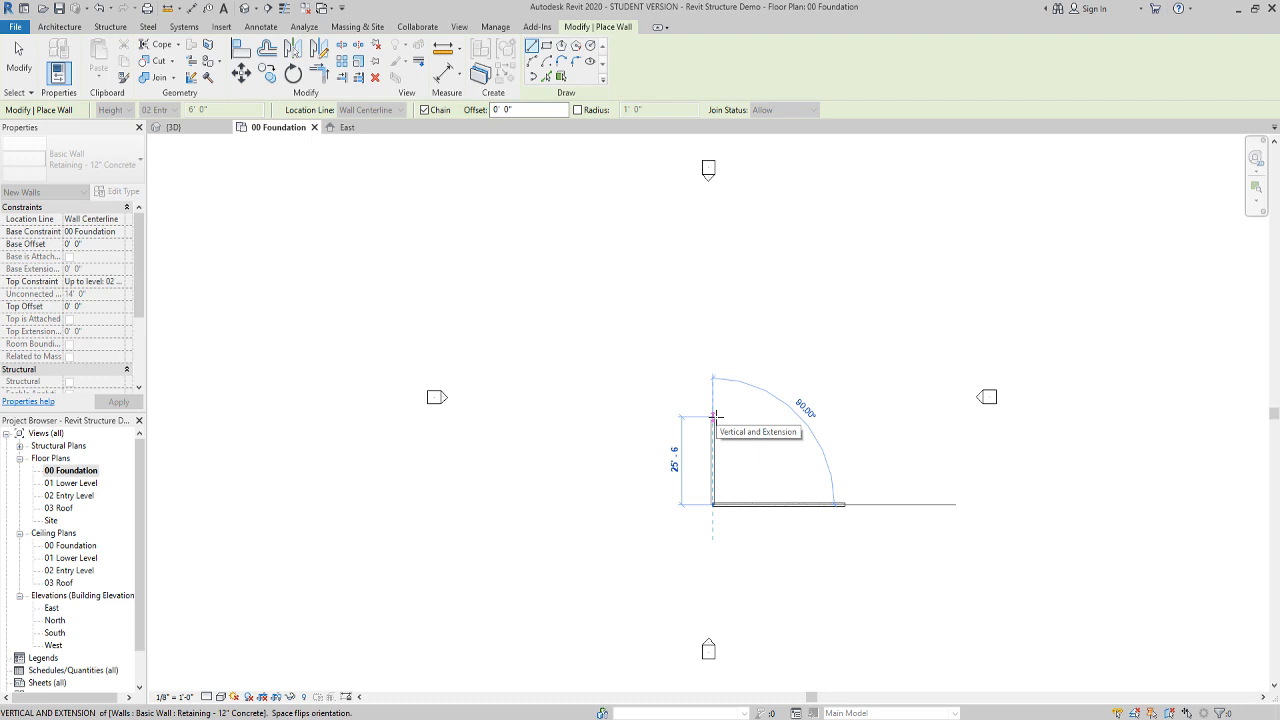
pyautogui.write('2')
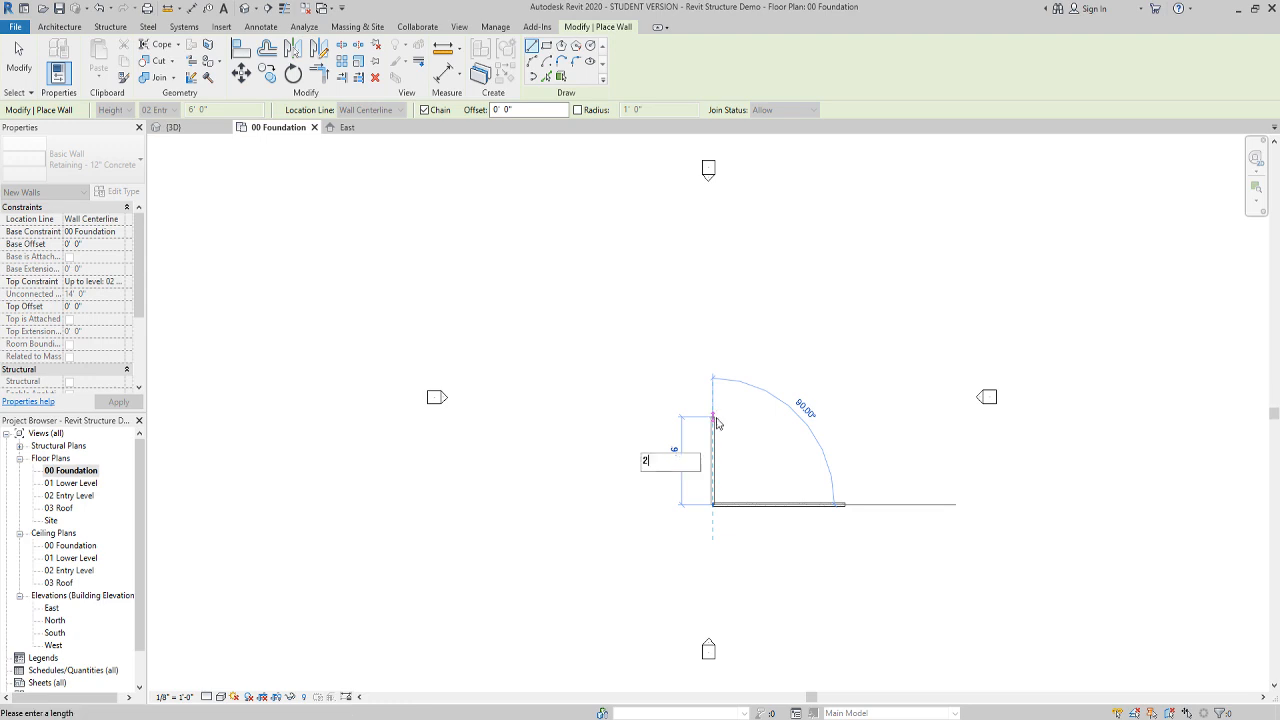
pyautogui.write("2'")
pyautogui.press('Return')
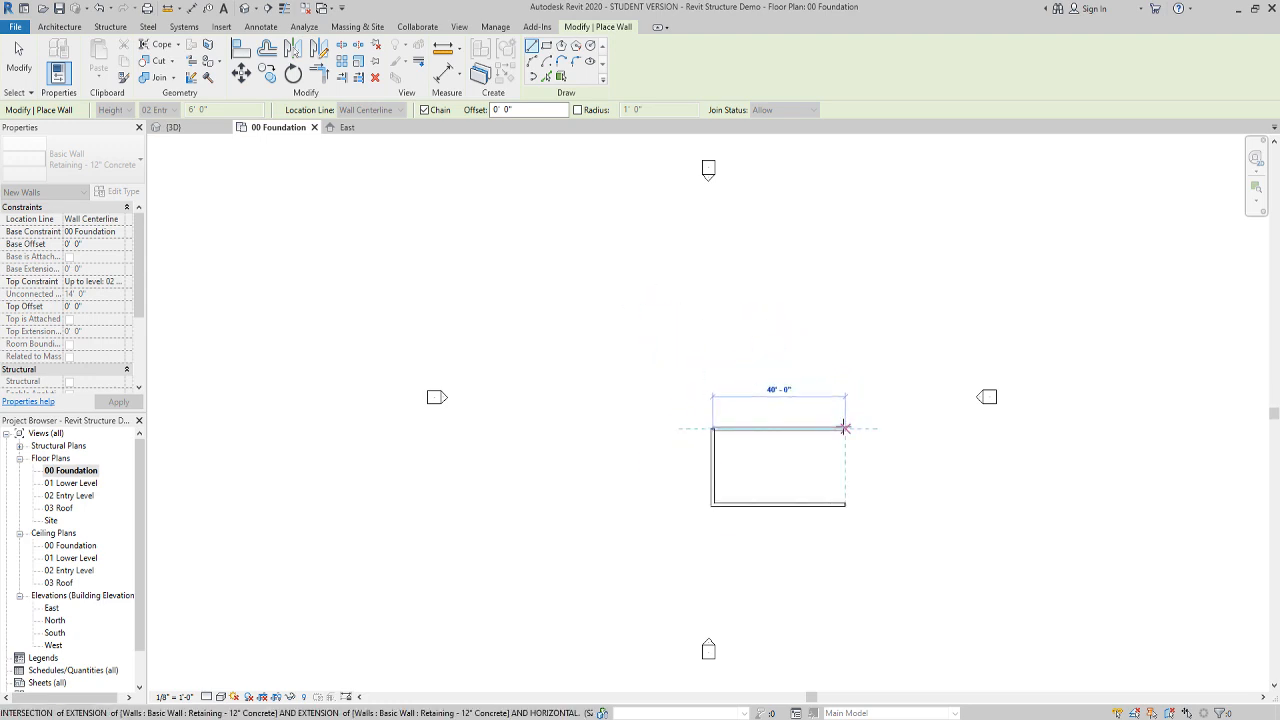
pyautogui.click(845, 428)
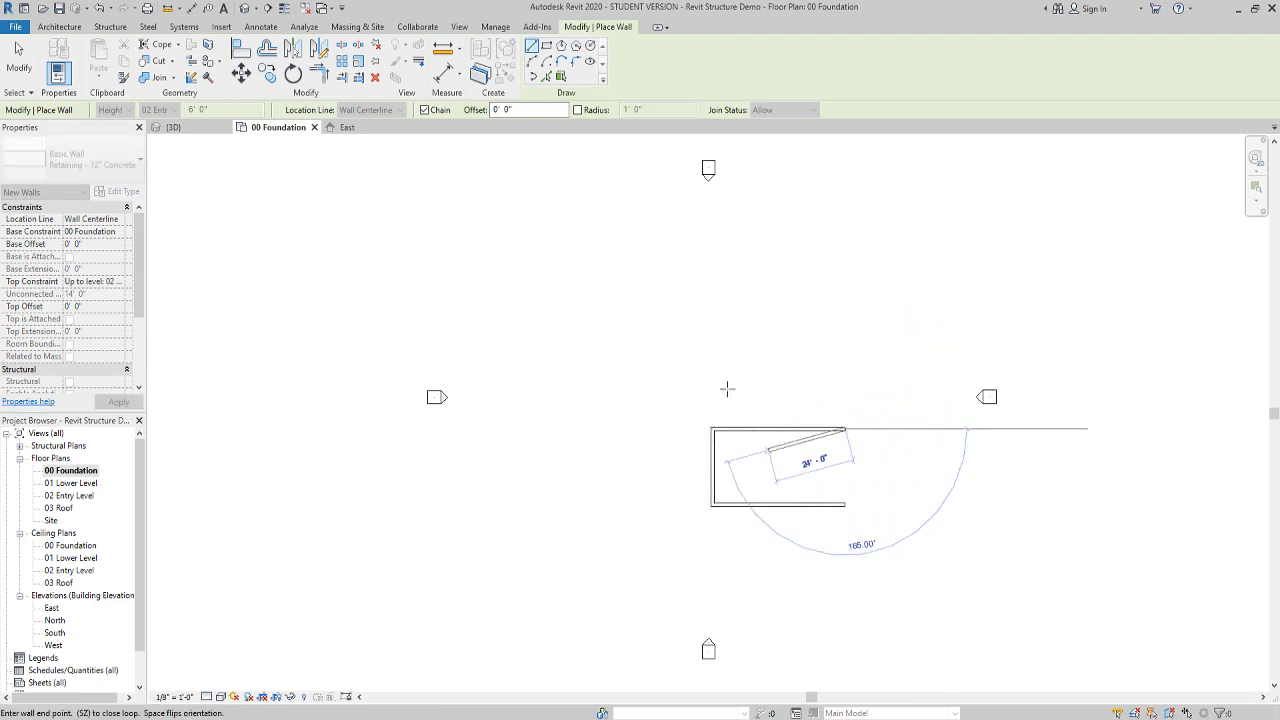
pyautogui.press('Escape')
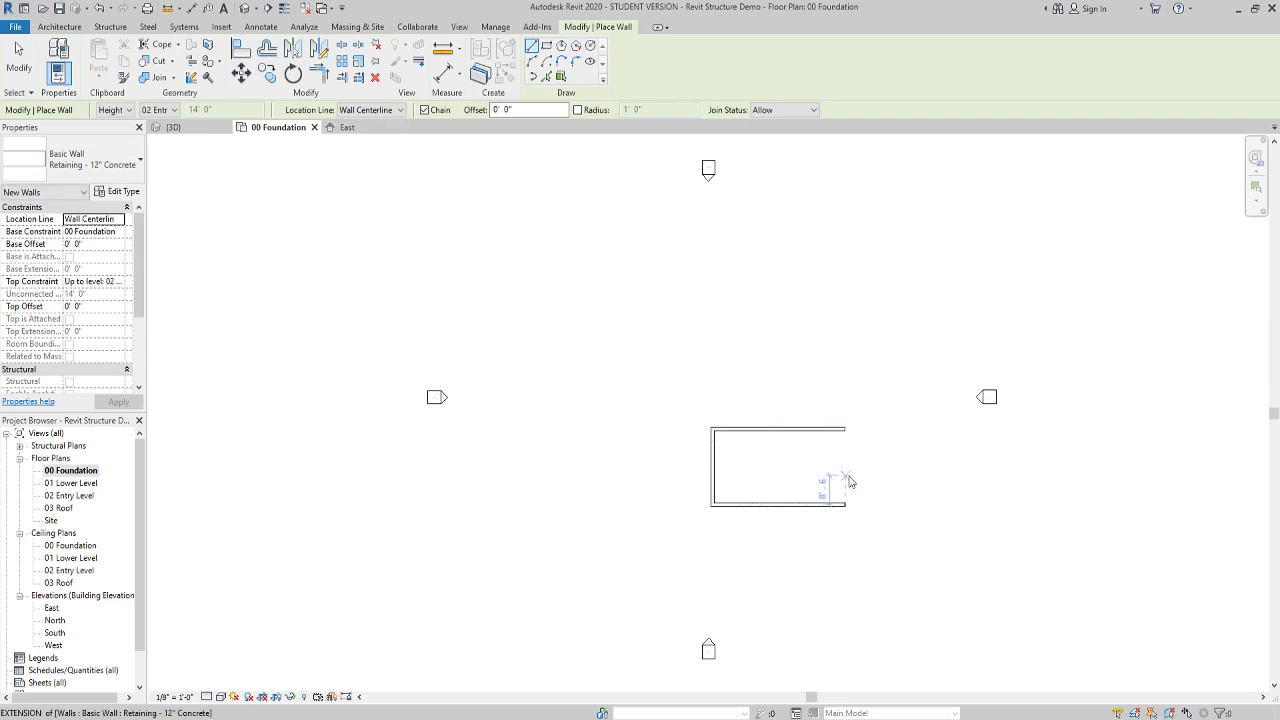
pyautogui.press('Escape')
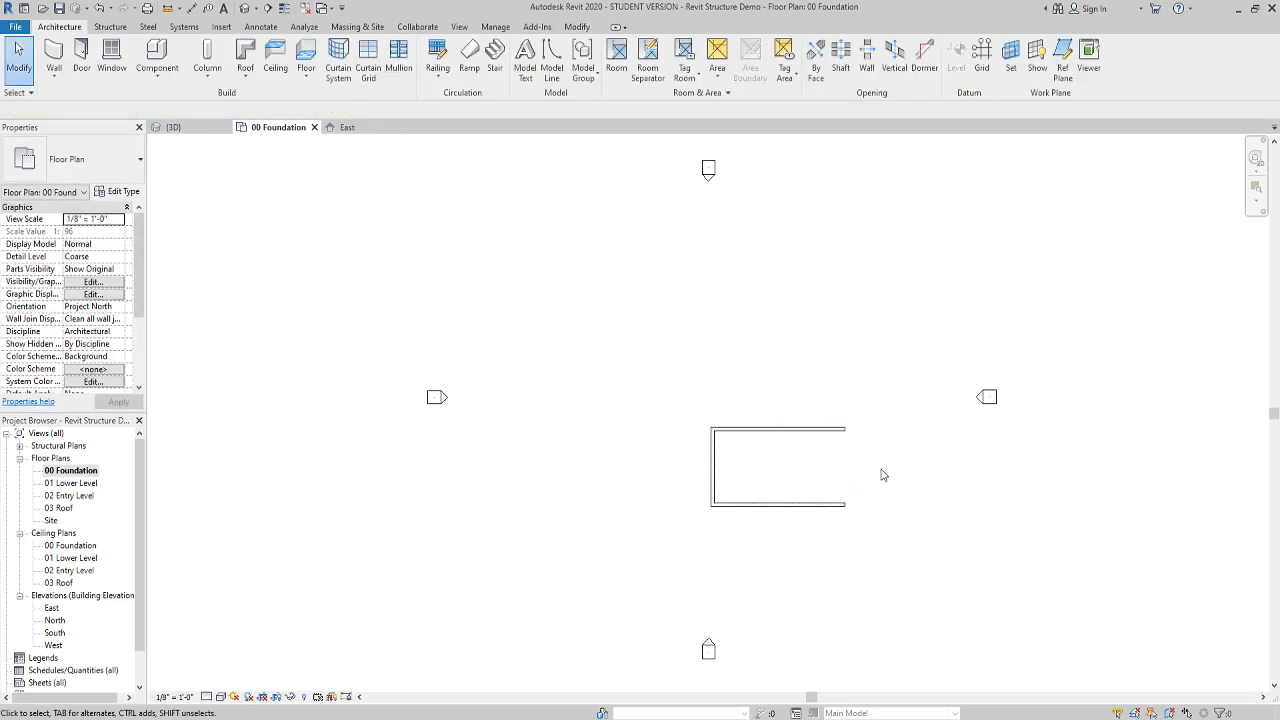
pyautogui.scroll(4, 878, 490)
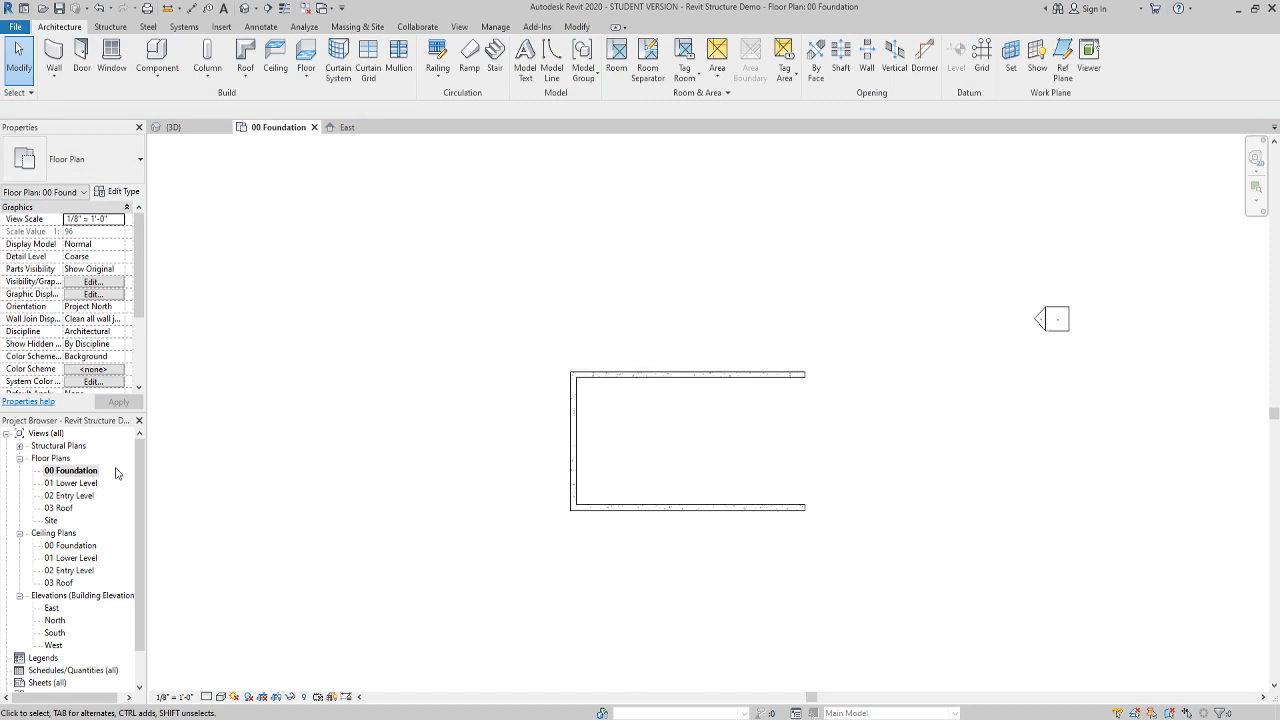
# In the 01 Lower Level floor plan, start a retaining wall with its depth running down to 00 Foundation
pyautogui.doubleClick(86, 484)
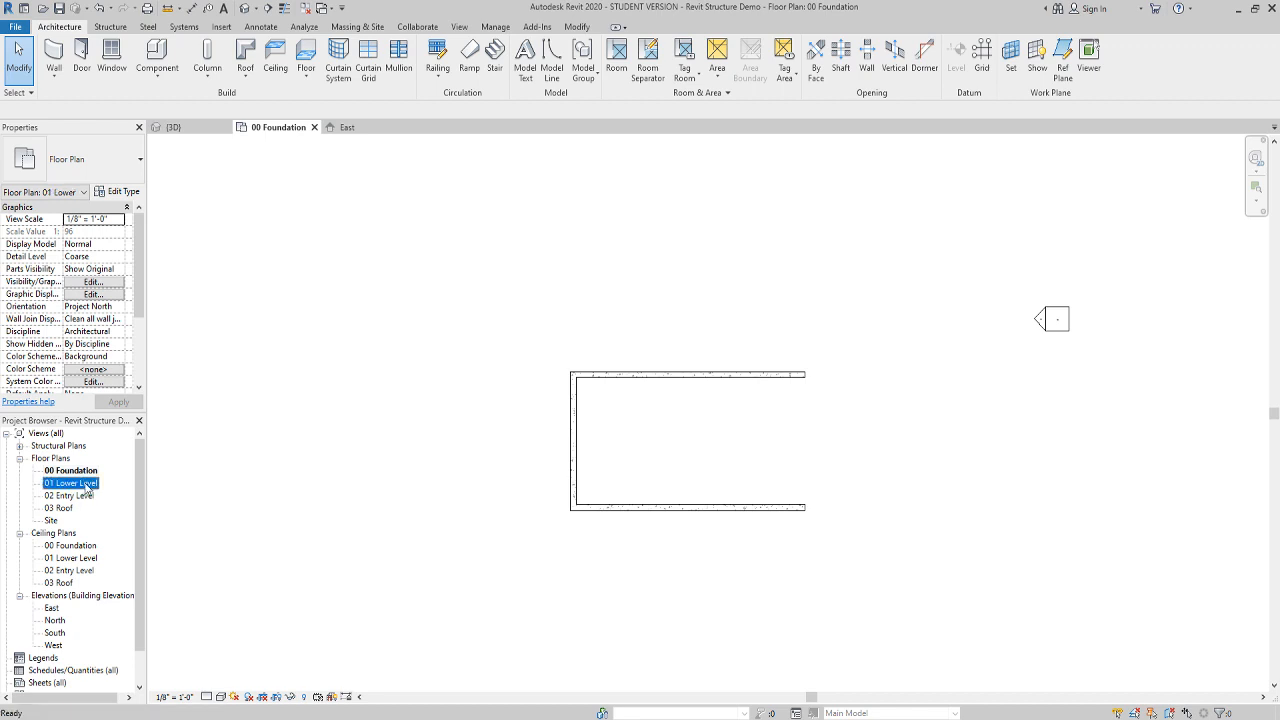
pyautogui.click(54, 55)
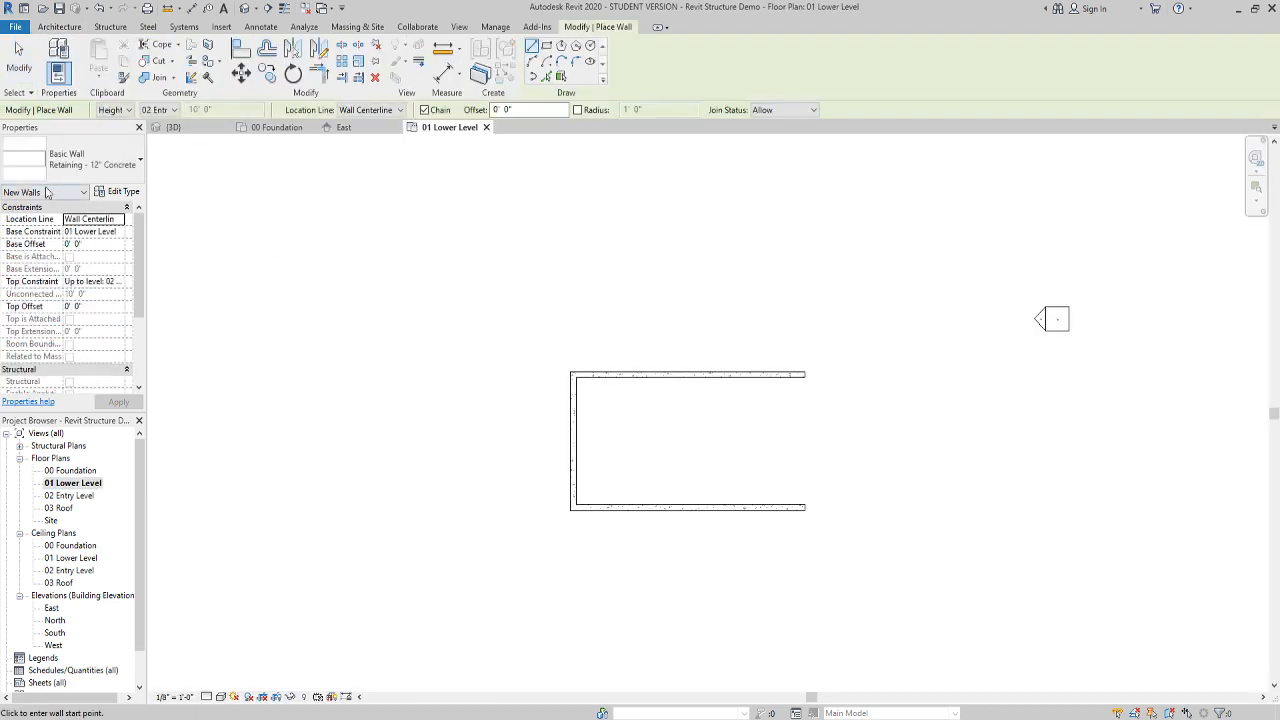
pyautogui.click(122, 110)
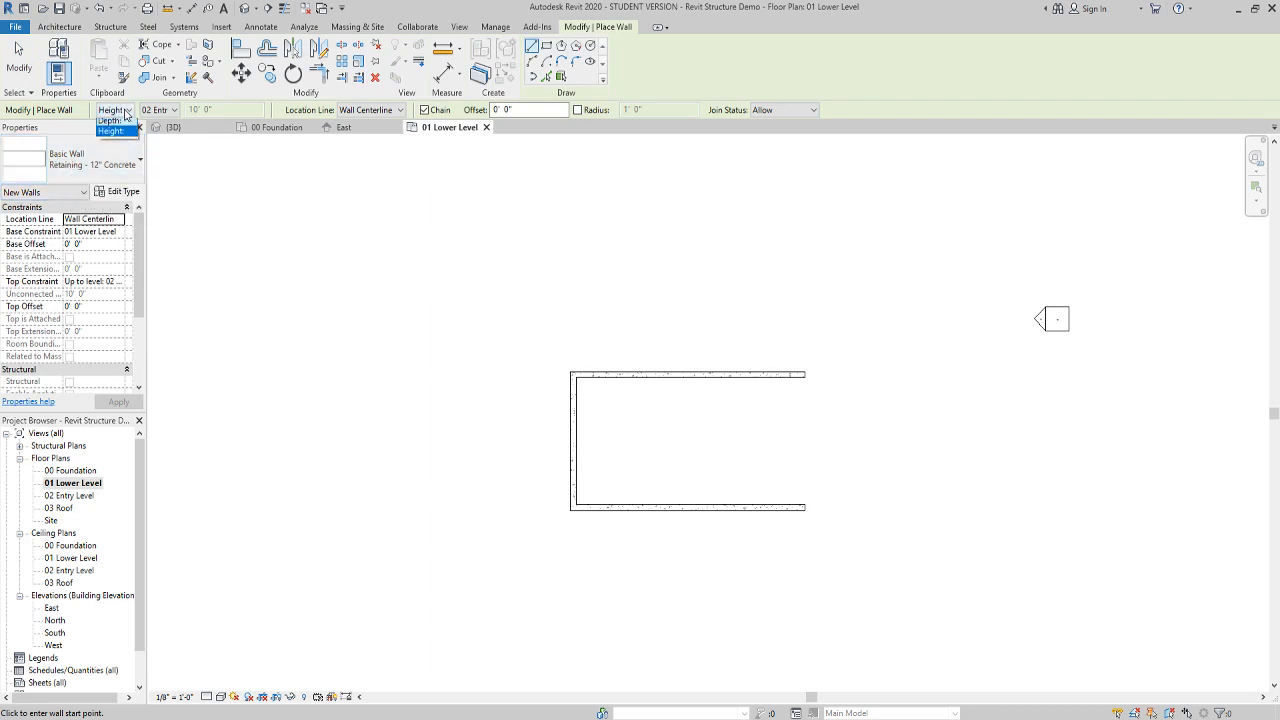
pyautogui.click(126, 132)
pyautogui.click(173, 110)
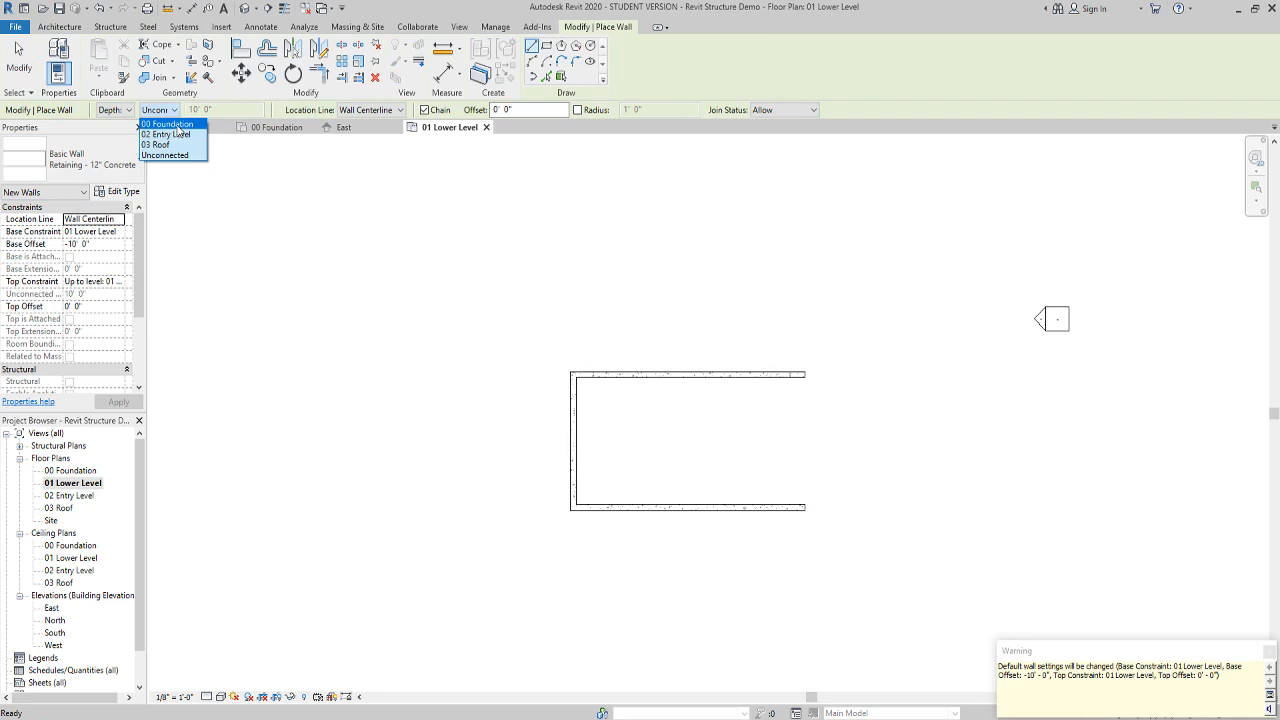
pyautogui.click(167, 124)
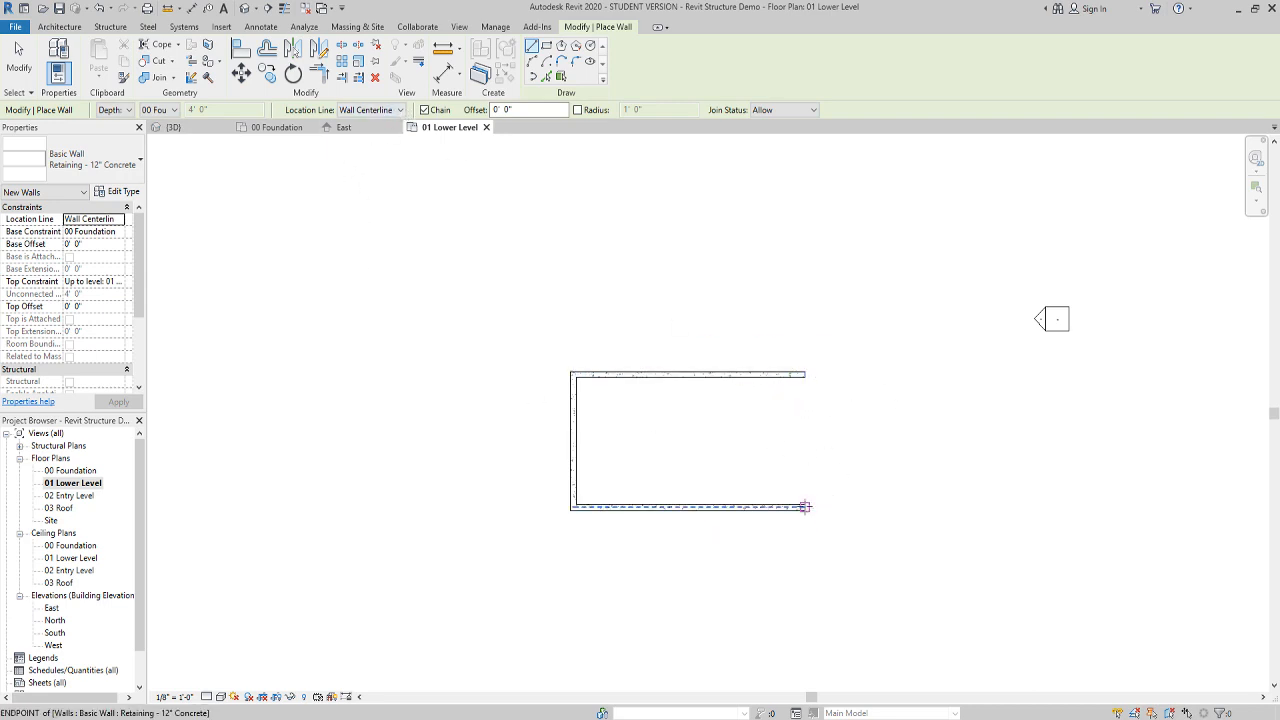
# Close the open east side with chained walls from the south wall's end: 6'-6" east, about 5'-6" north, 10'-6" east, then around to the north wall's end
pyautogui.click(804, 507)
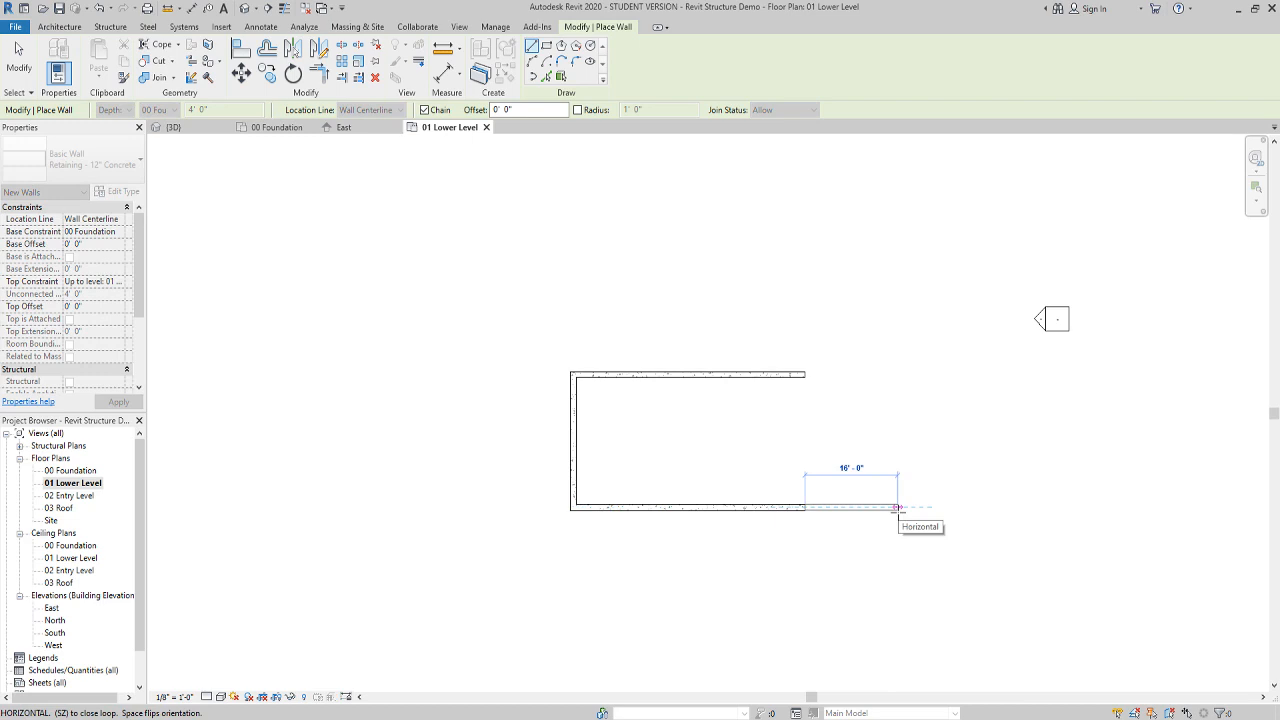
pyautogui.write('6')
pyautogui.write("' - 6")
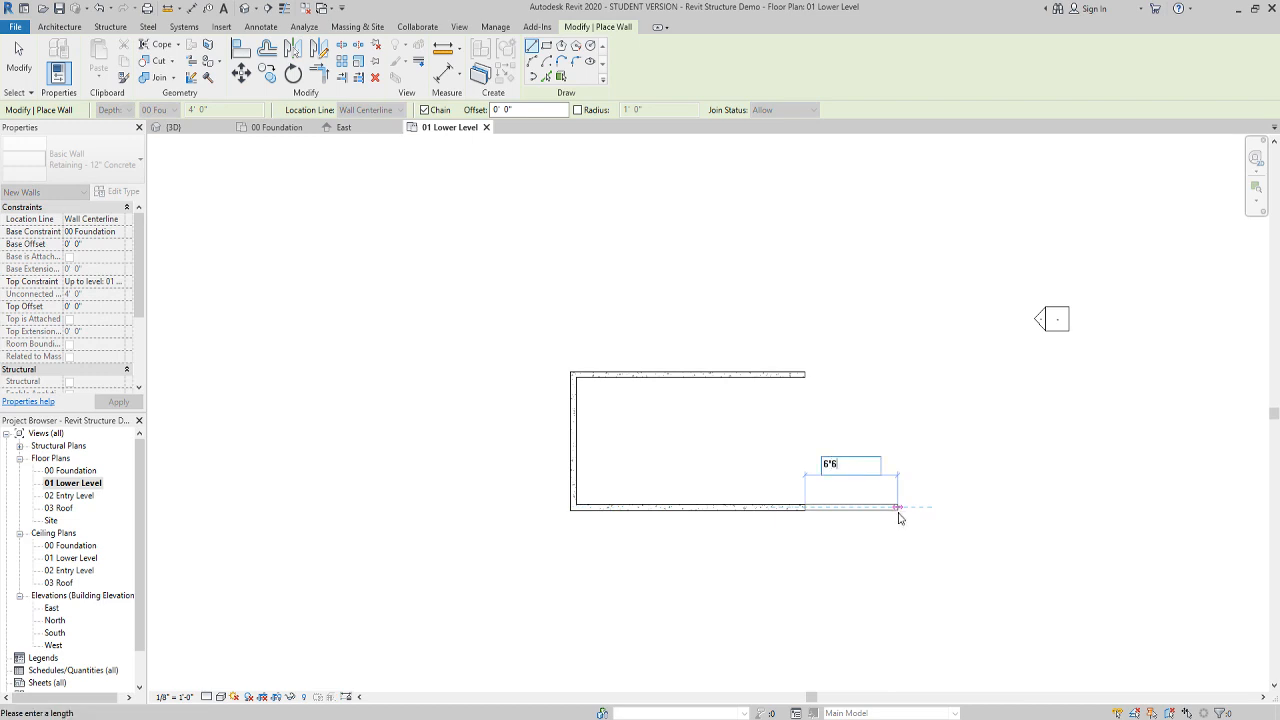
pyautogui.press('Return')
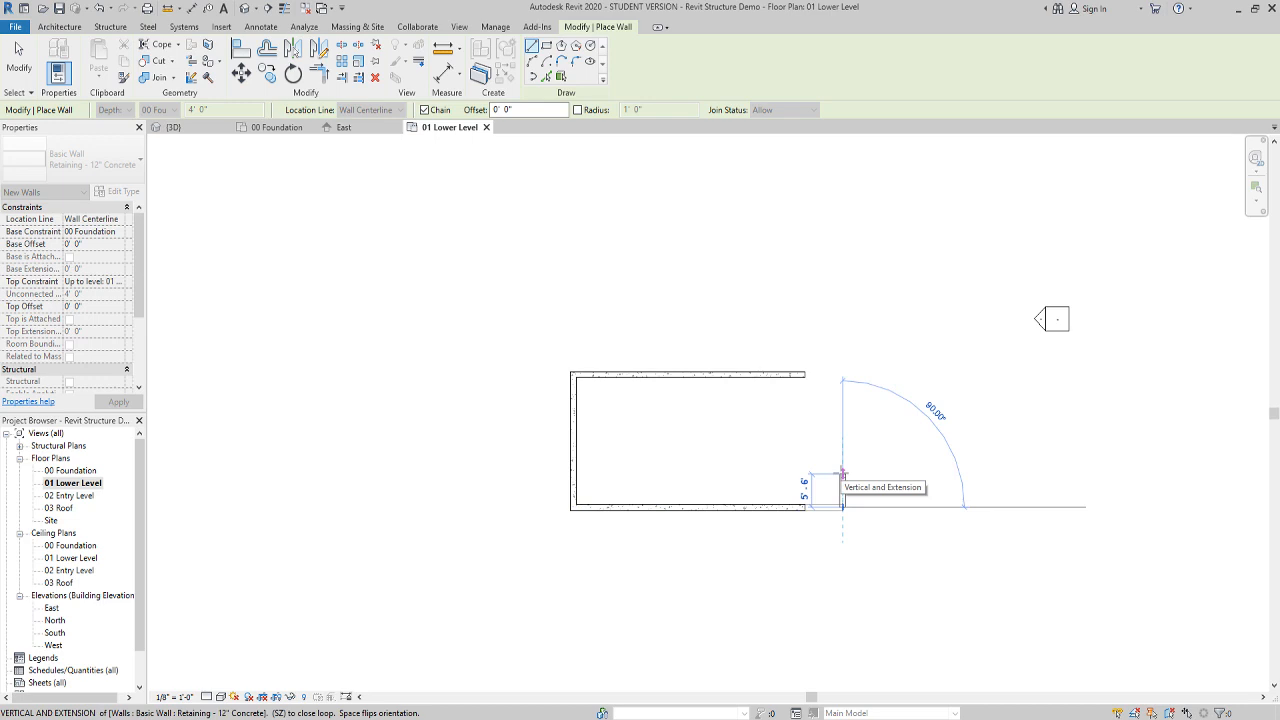
pyautogui.click(843, 476)
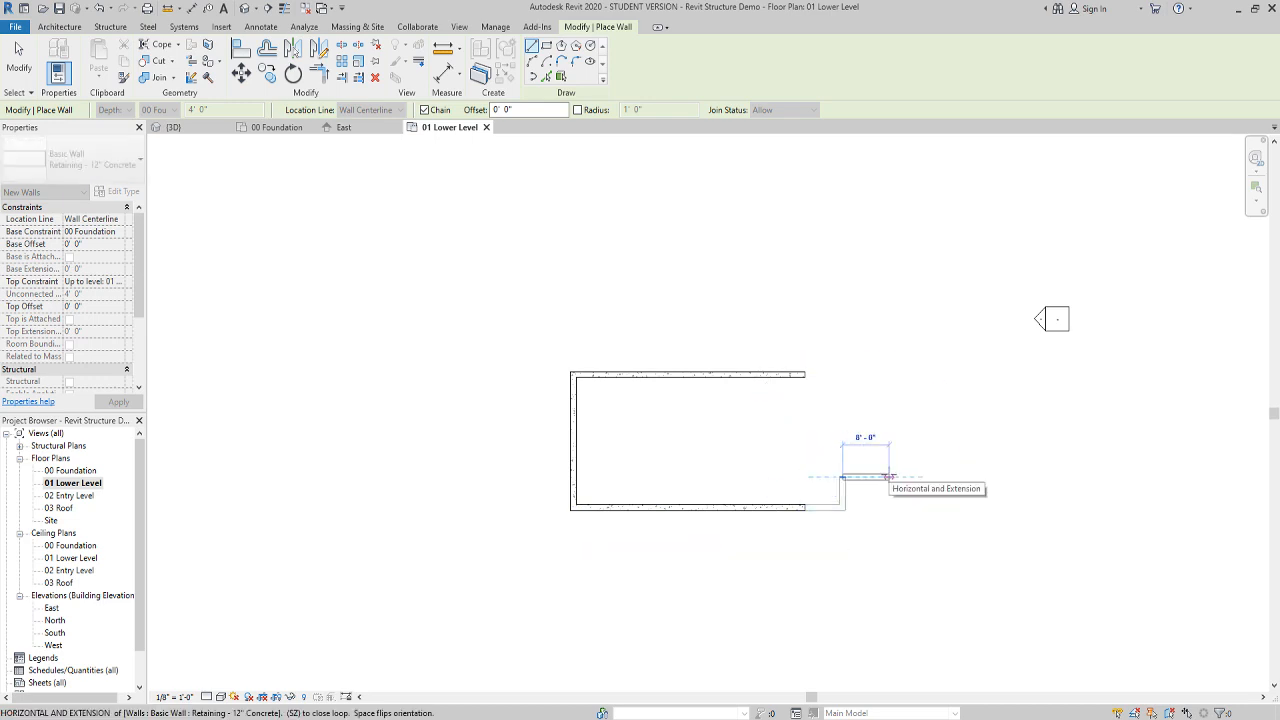
pyautogui.write('10 6')
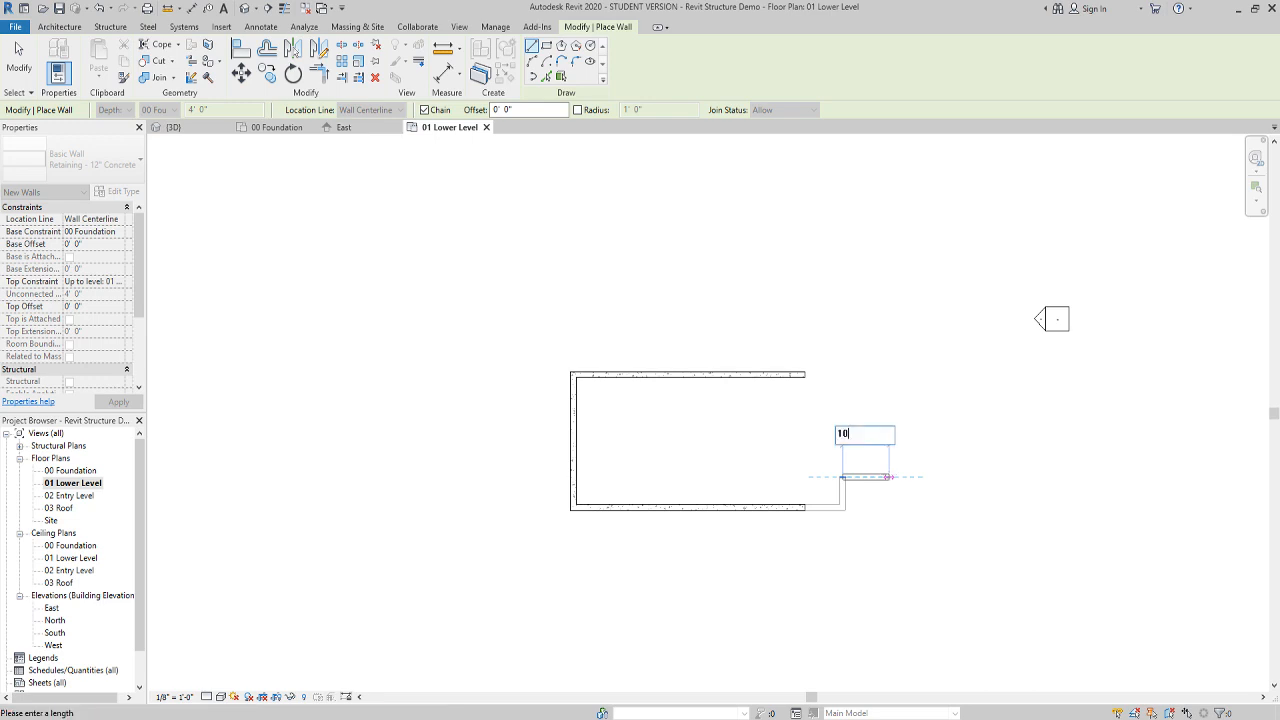
pyautogui.press('Return')
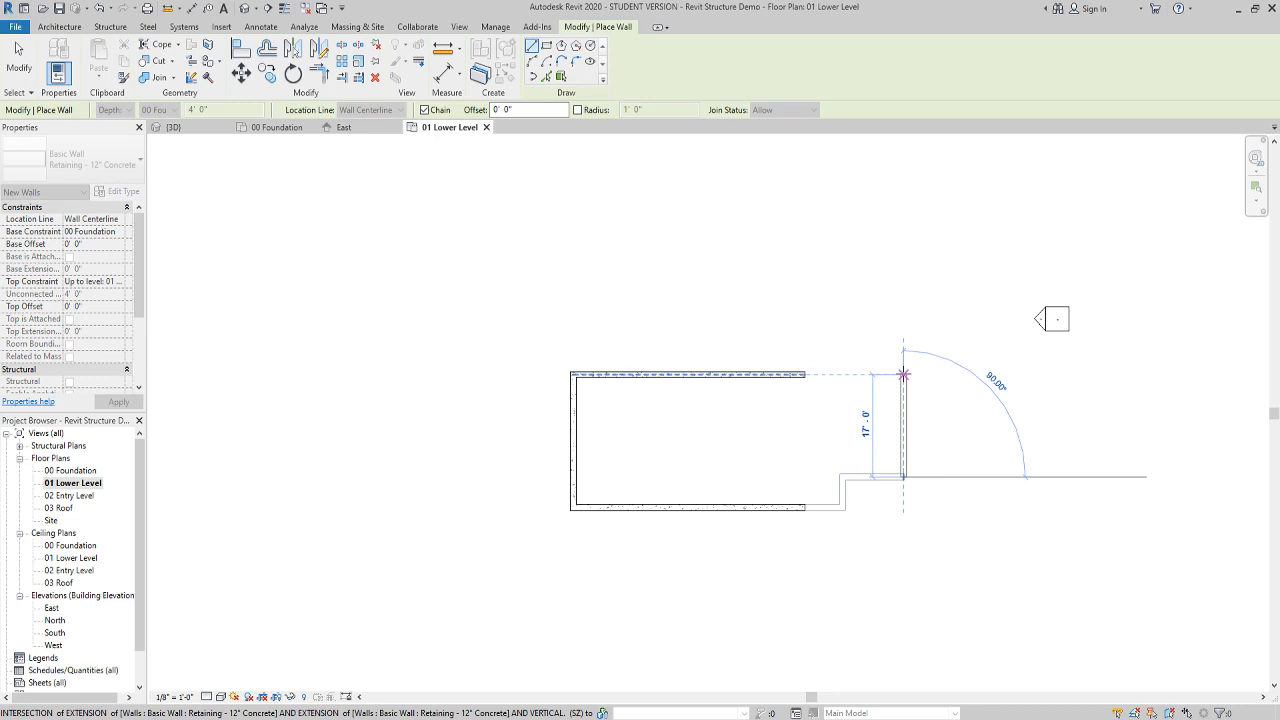
pyautogui.click(903, 374)
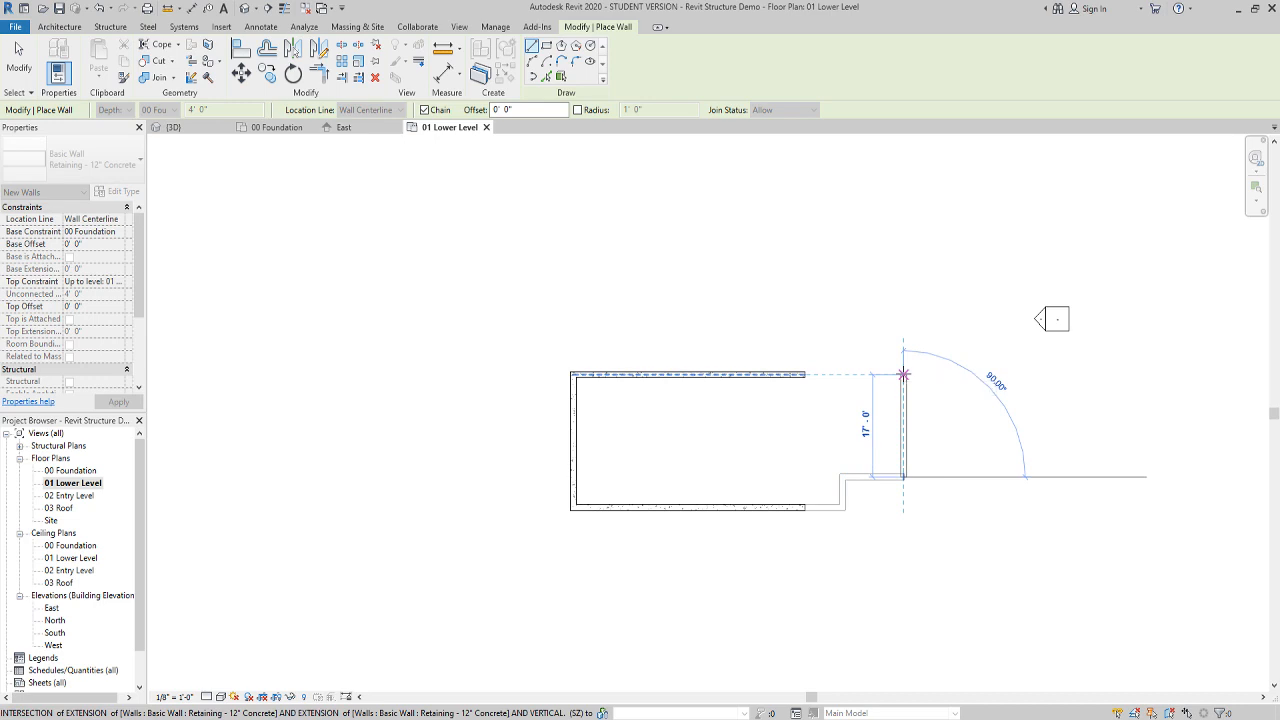
pyautogui.click(806, 374)
pyautogui.press('Escape')
pyautogui.press('Escape')
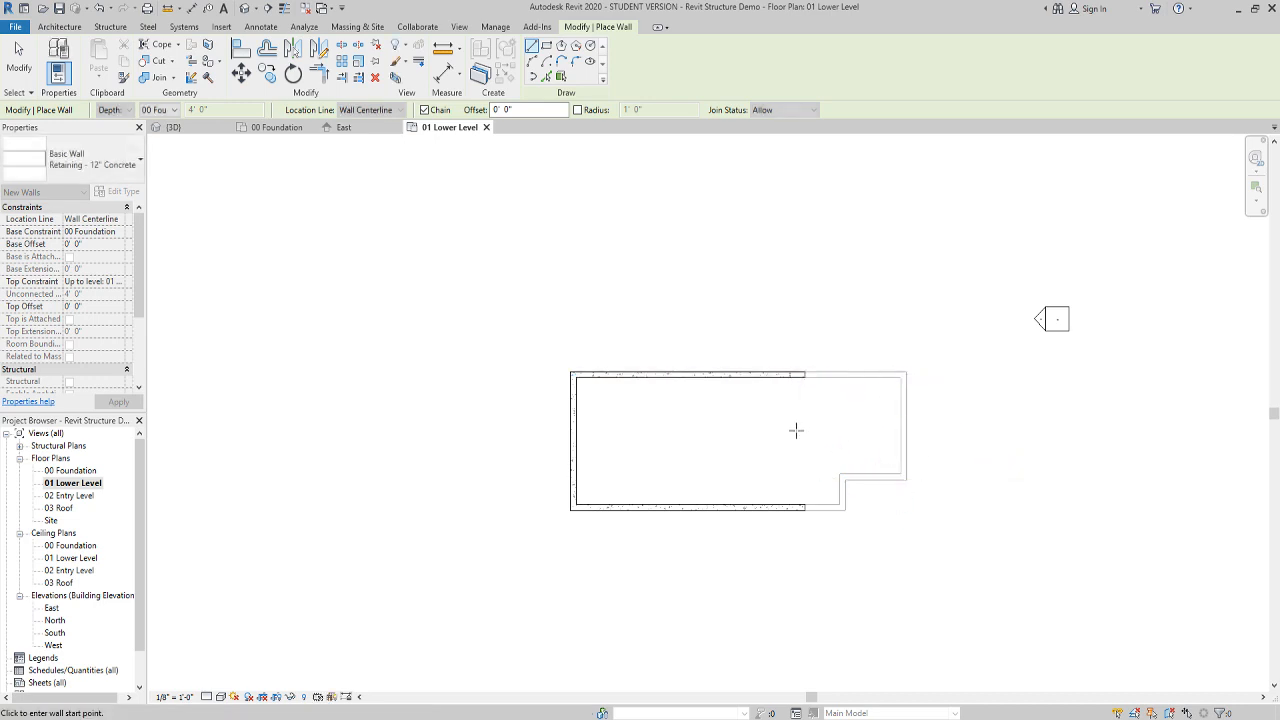
pyautogui.scroll(5, 740, 440)
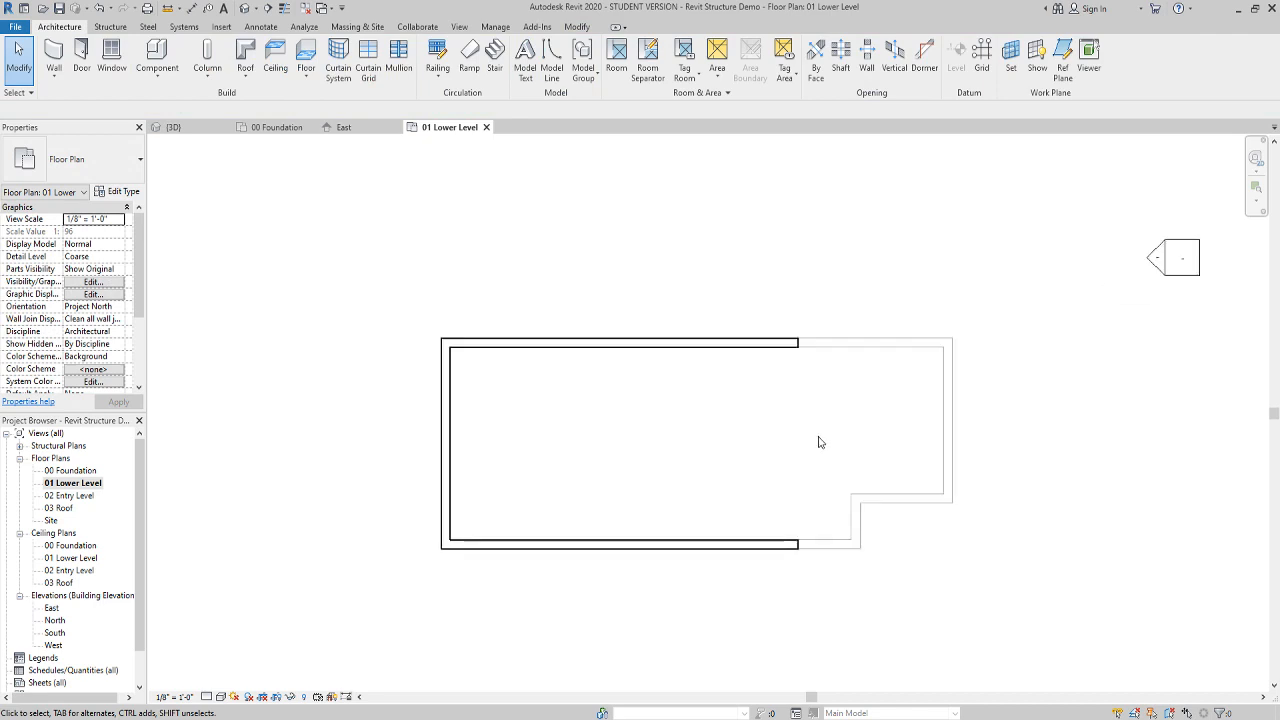
# In the default 3D view, select all the levels and hide them as elements so only the concrete walls show
pyautogui.moveTo(780, 454); pyautogui.dragTo(911, 417, button='middle')
pyautogui.scroll(-3, 840, 391)
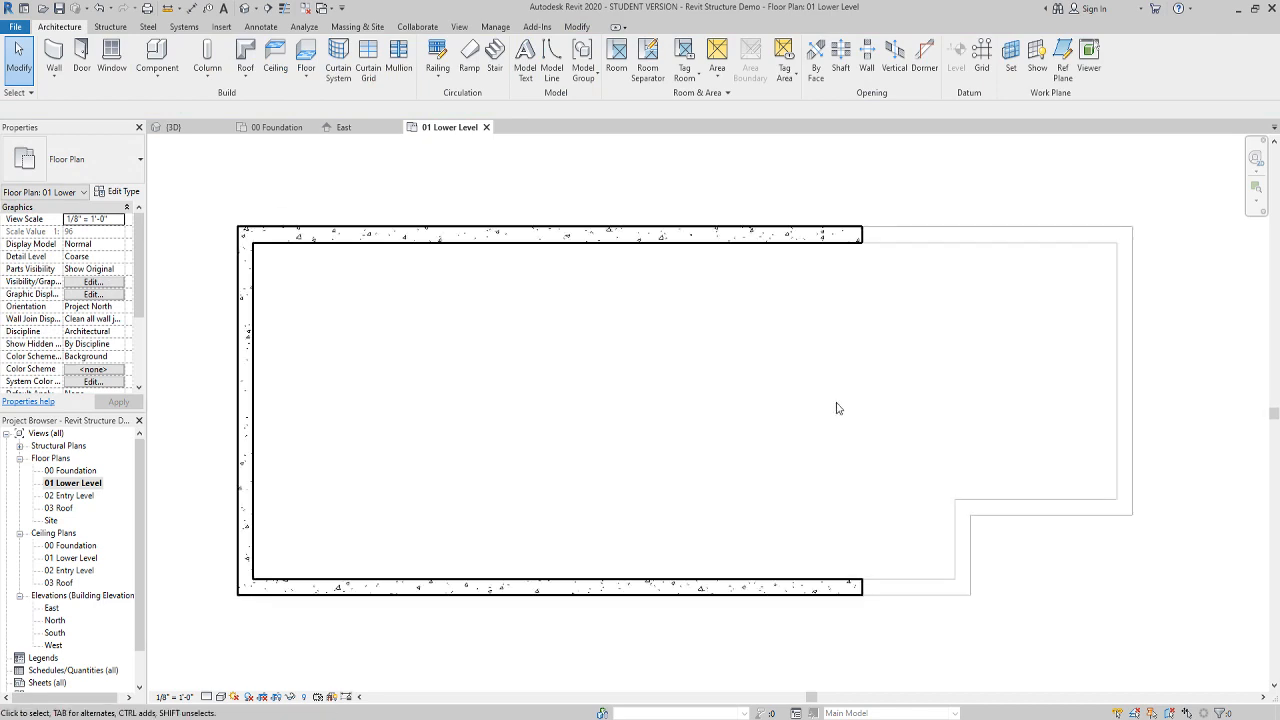
pyautogui.click(246, 8)
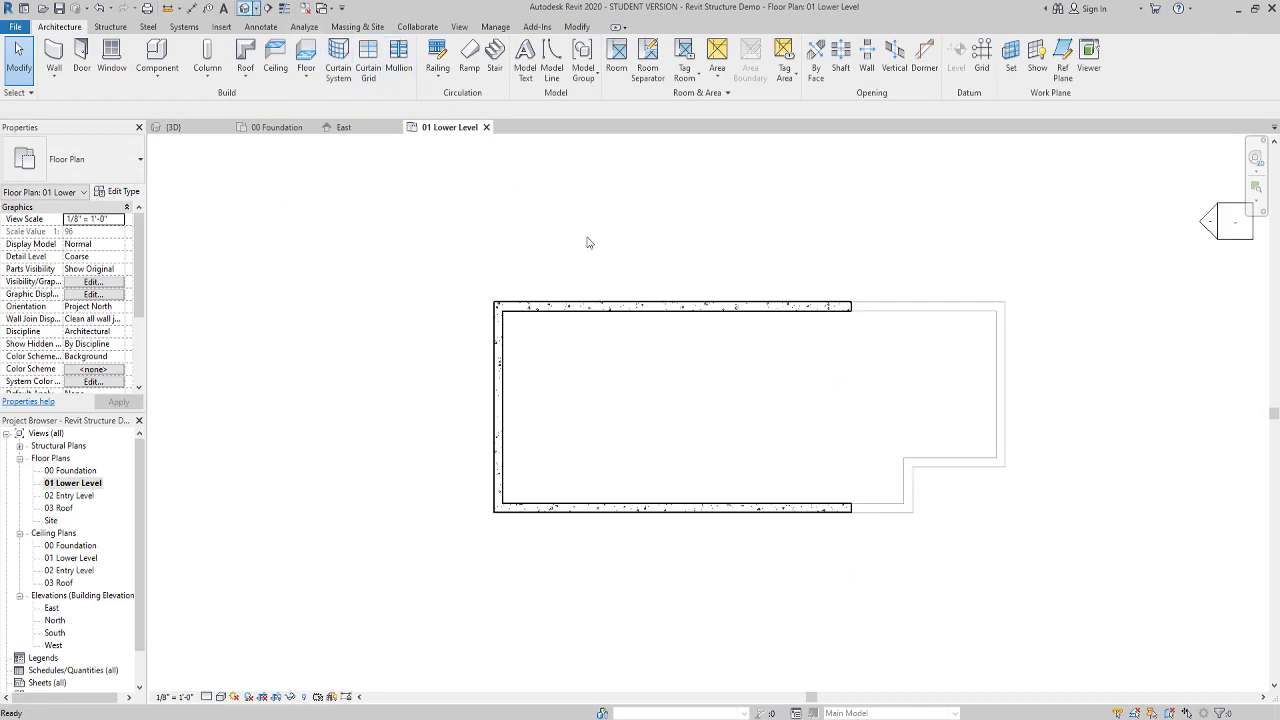
pyautogui.keyDown('shift'); pyautogui.moveTo(855, 487); pyautogui.dragTo(691, 386, button='middle'); pyautogui.keyUp('shift')
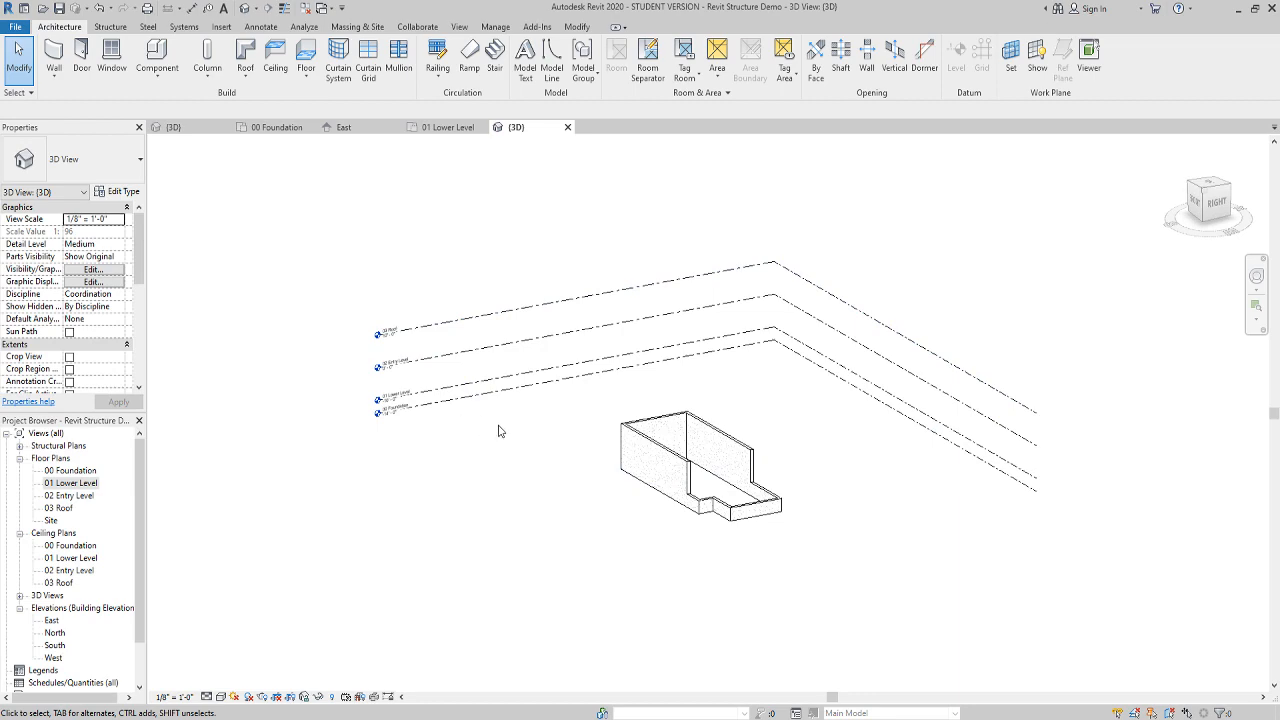
pyautogui.moveTo(545, 416); pyautogui.dragTo(487, 258)
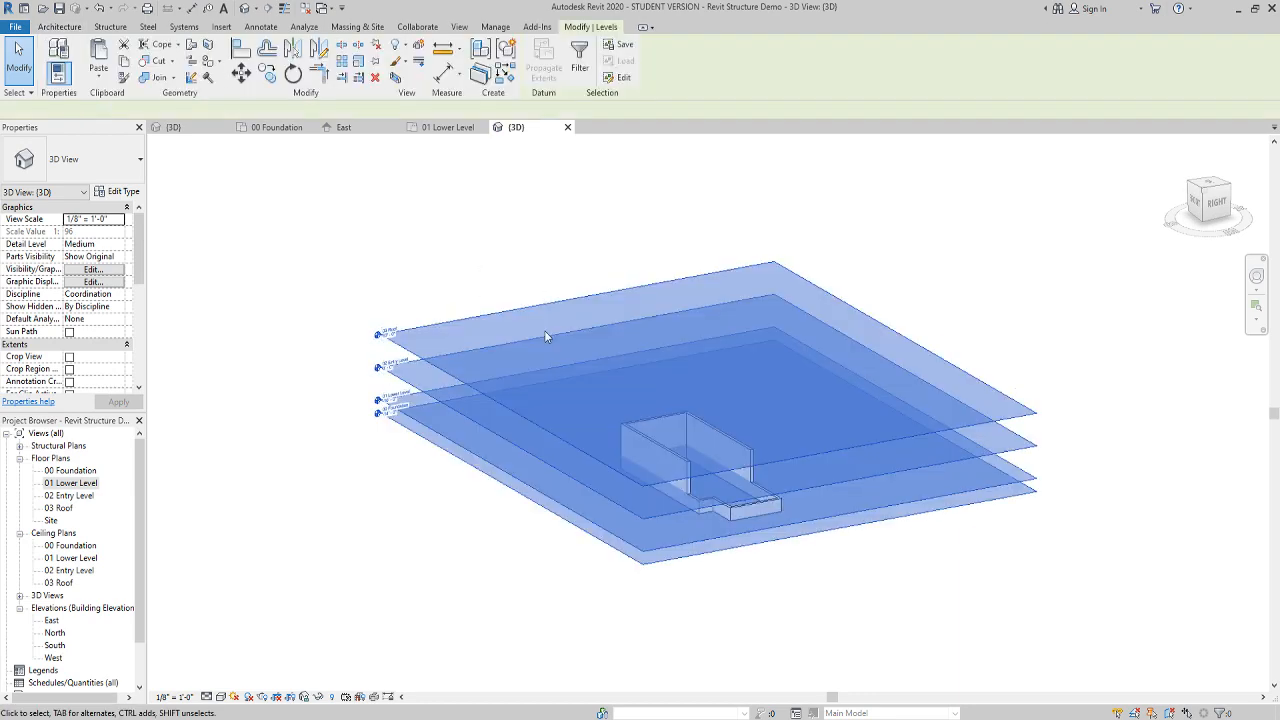
pyautogui.rightClick(551, 318)
pyautogui.moveTo(651, 389)
pyautogui.click(751, 381)
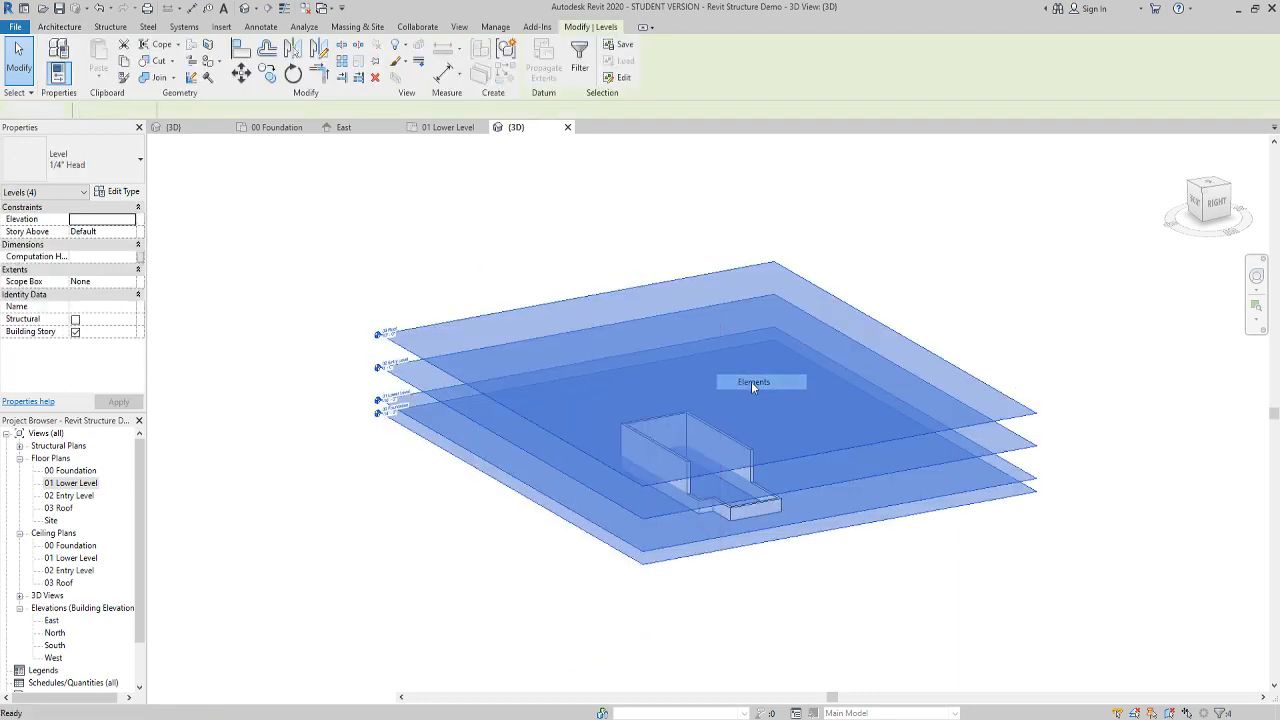
pyautogui.keyDown('shift'); pyautogui.moveTo(797, 570); pyautogui.dragTo(771, 549, button='middle'); pyautogui.keyUp('shift')
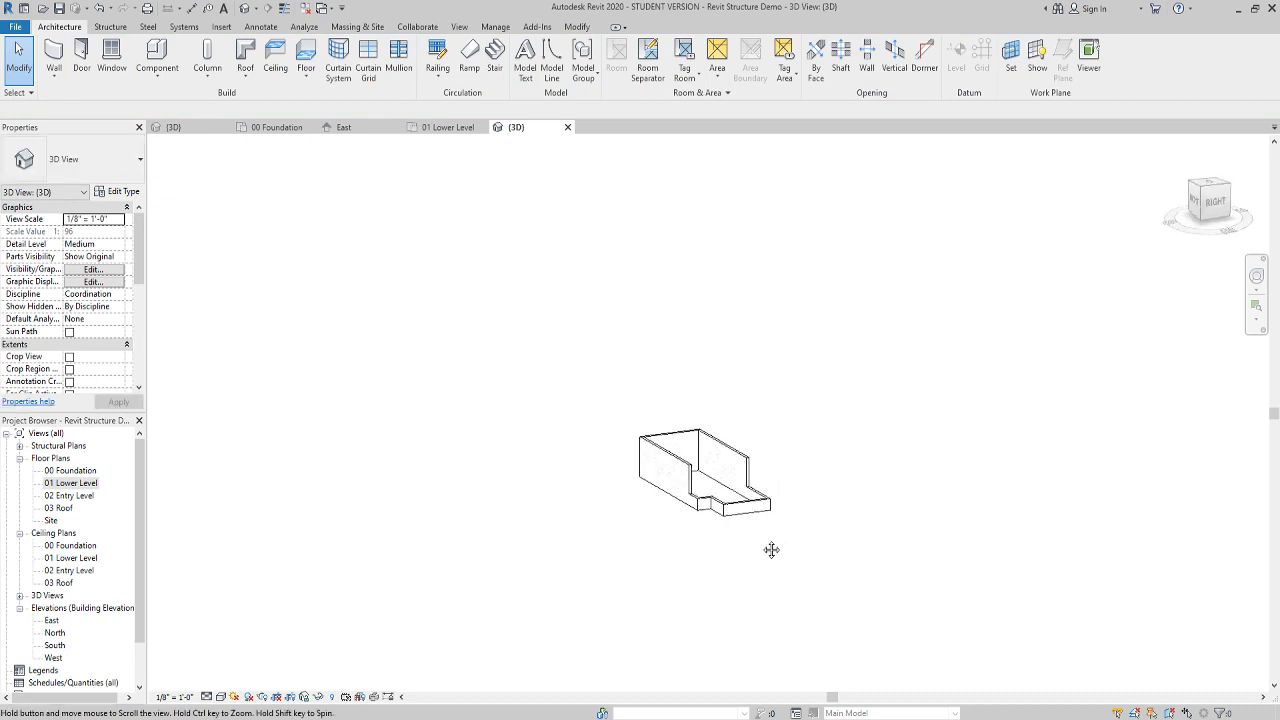
pyautogui.scroll(4, 703, 460)
pyautogui.scroll(3, 760, 510)
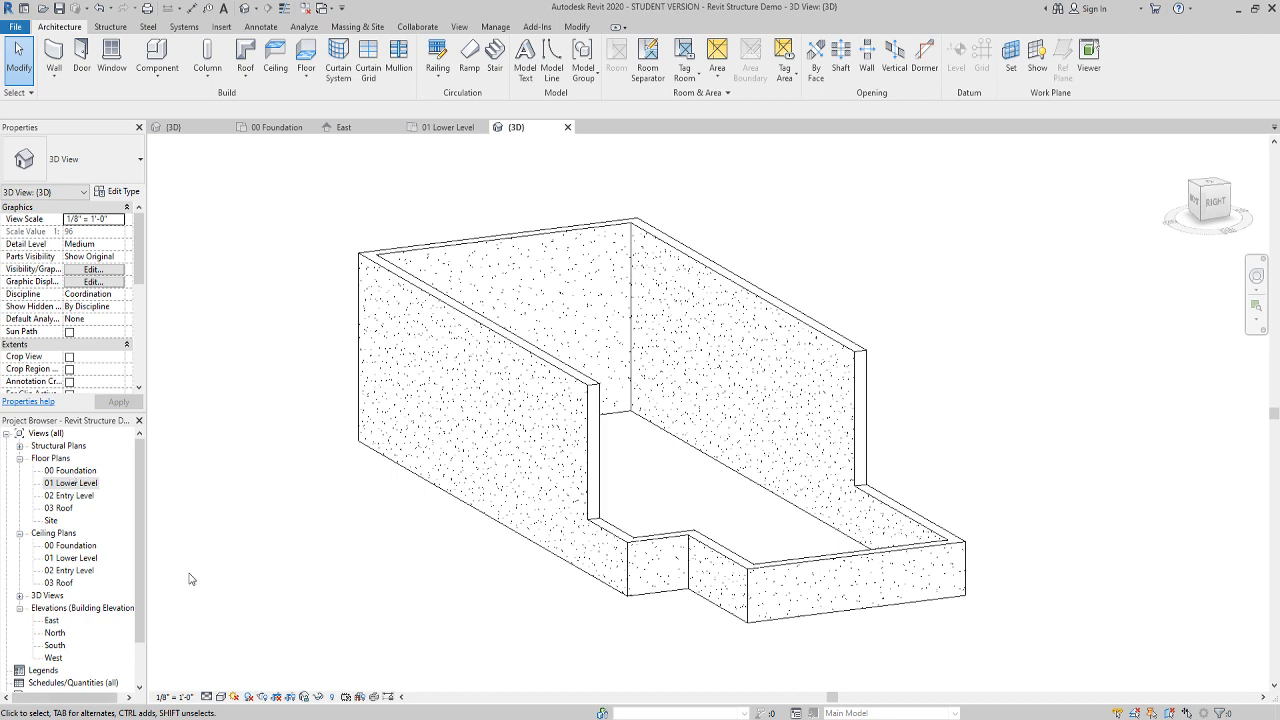
# From the 01 Lower Level floor plan, place a perspective camera northeast of the building, aimed just past its southwest corner
pyautogui.click(19, 597)
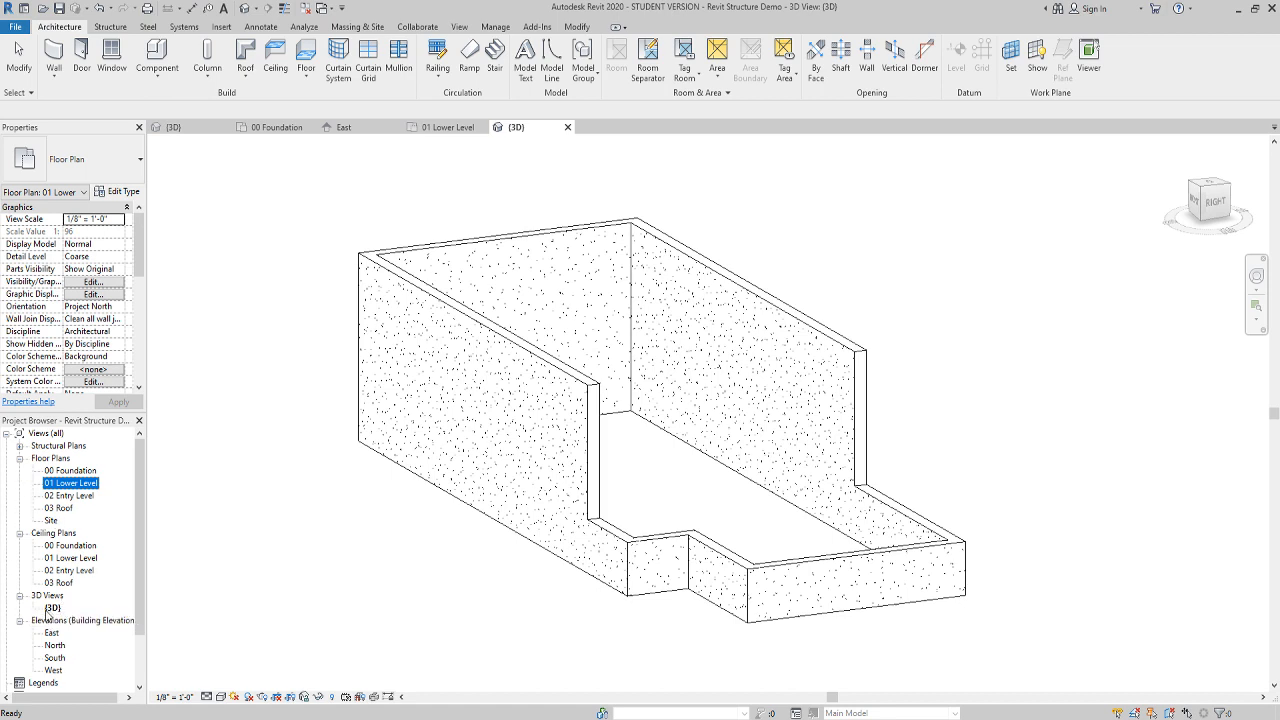
pyautogui.doubleClick(64, 486)
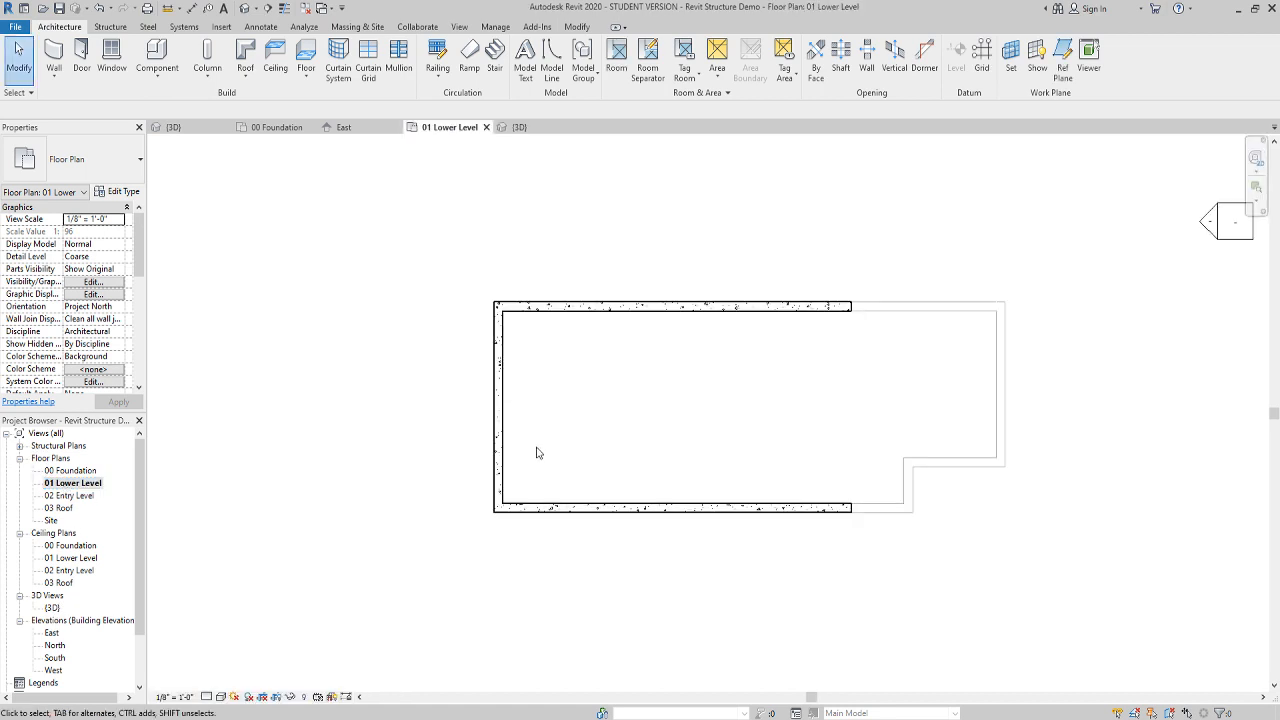
pyautogui.scroll(-5, 540, 449)
pyautogui.moveTo(563, 449); pyautogui.dragTo(549, 442, button='middle')
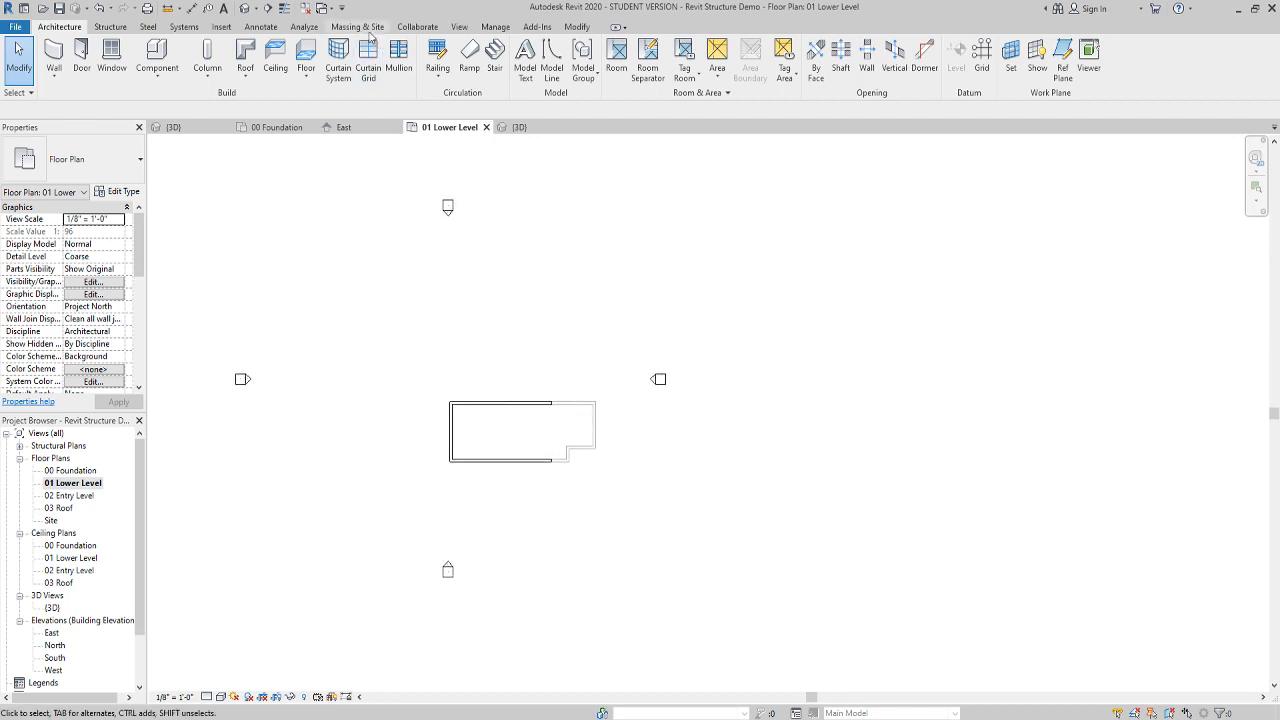
pyautogui.click(458, 26)
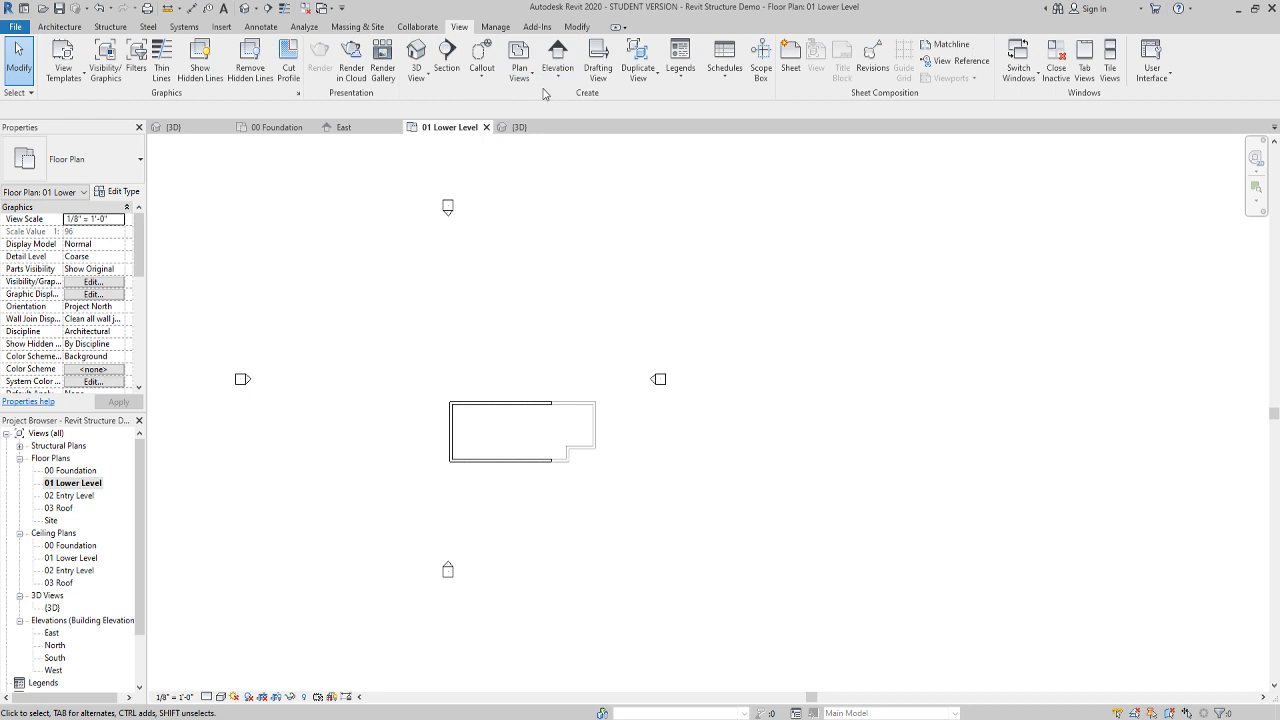
pyautogui.click(416, 72)
pyautogui.click(445, 127)
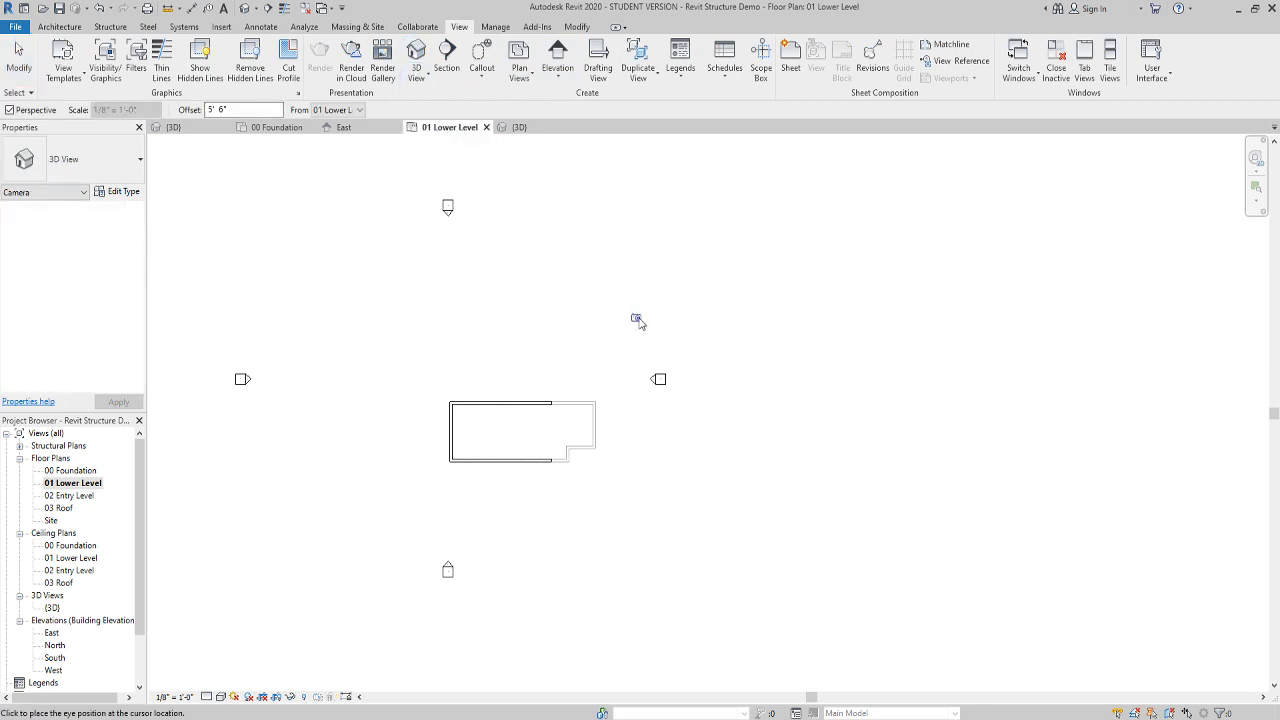
pyautogui.click(651, 317)
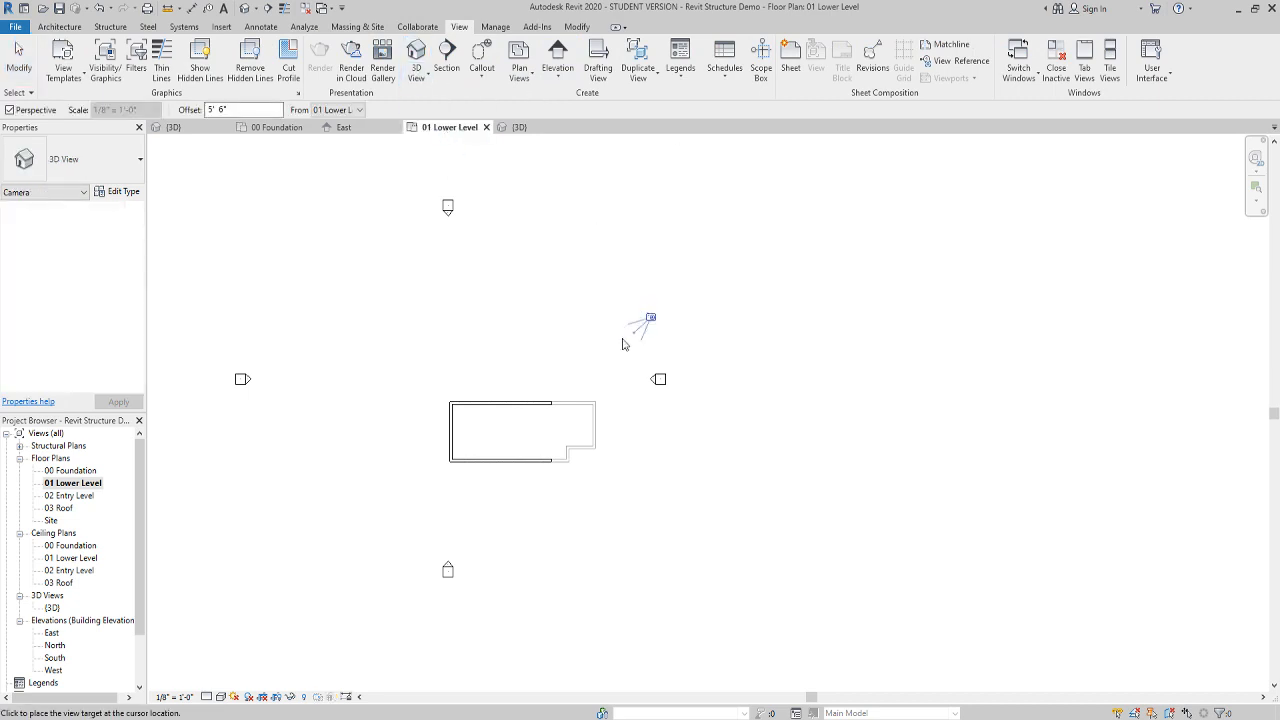
pyautogui.click(443, 471)
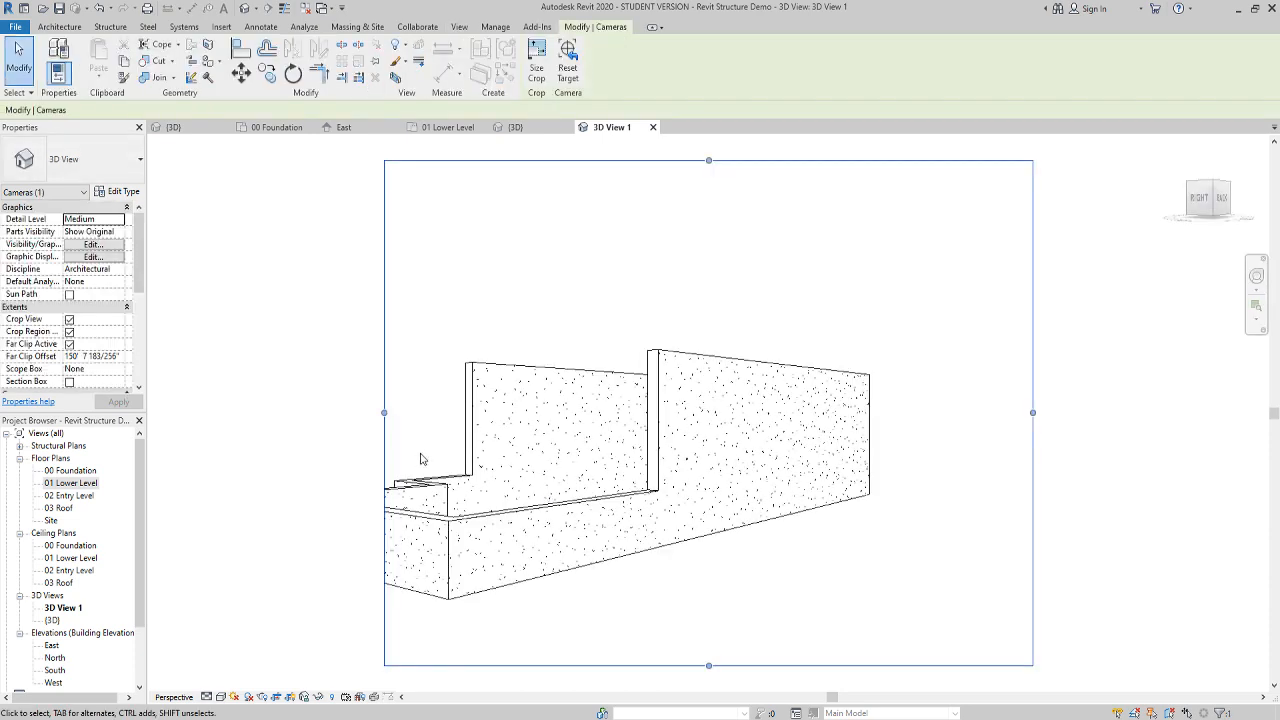
# Adjust the camera view's crop region, extending it to include the whole low foundation wall and trimming the other three sides closer to the model
pyautogui.scroll(-3, 410, 445)
pyautogui.moveTo(384, 430); pyautogui.dragTo(299, 435)
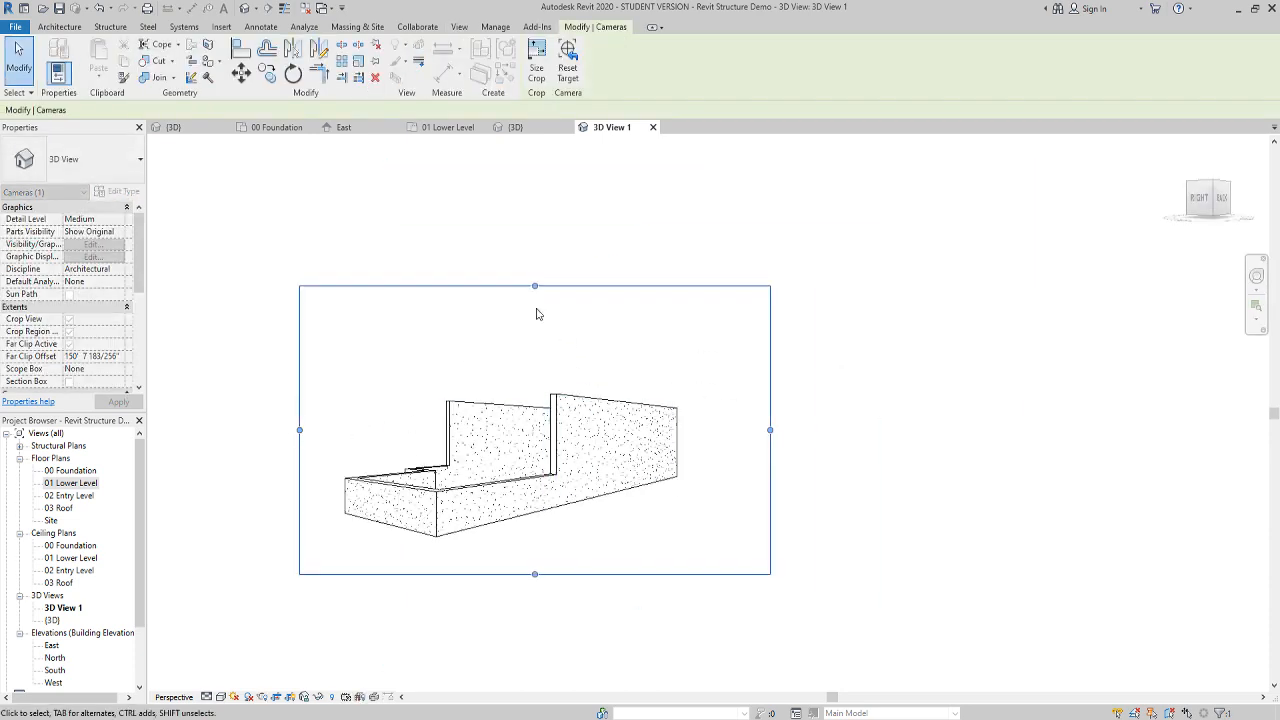
pyautogui.moveTo(534, 286); pyautogui.dragTo(534, 343)
pyautogui.moveTo(532, 576); pyautogui.dragTo(535, 554)
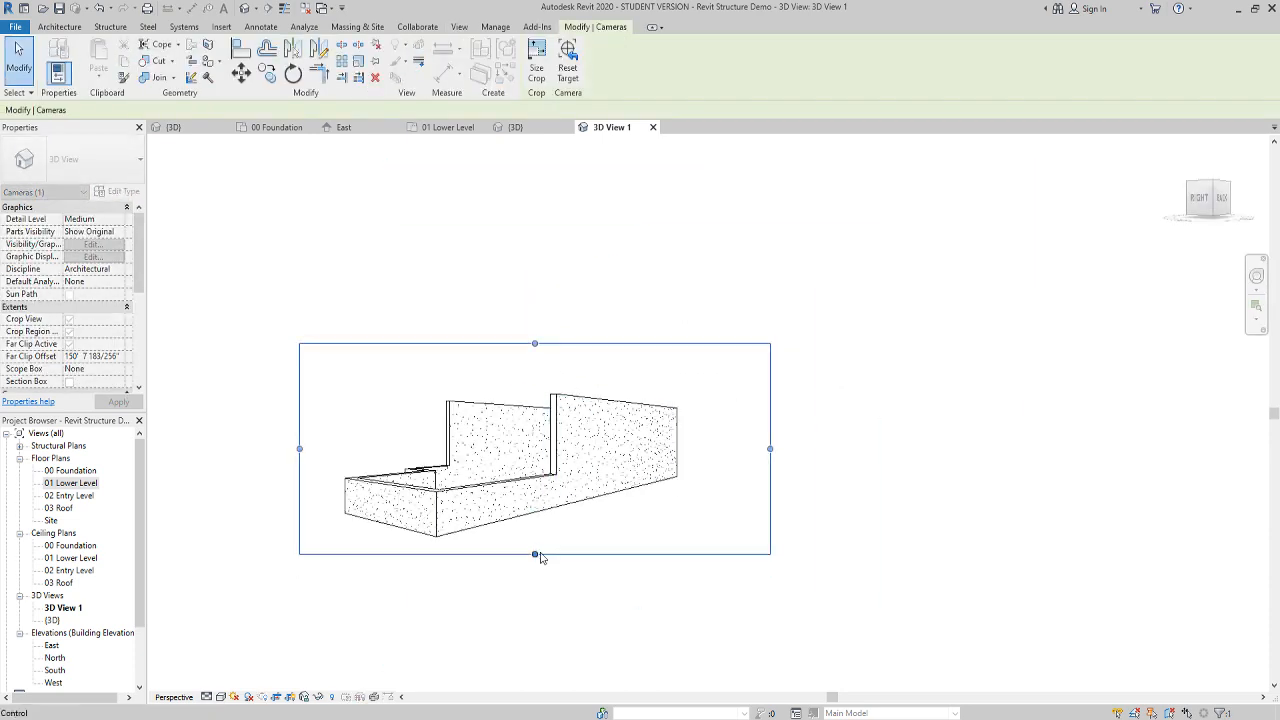
pyautogui.moveTo(770, 449); pyautogui.dragTo(689, 449)
pyautogui.click(226, 557)
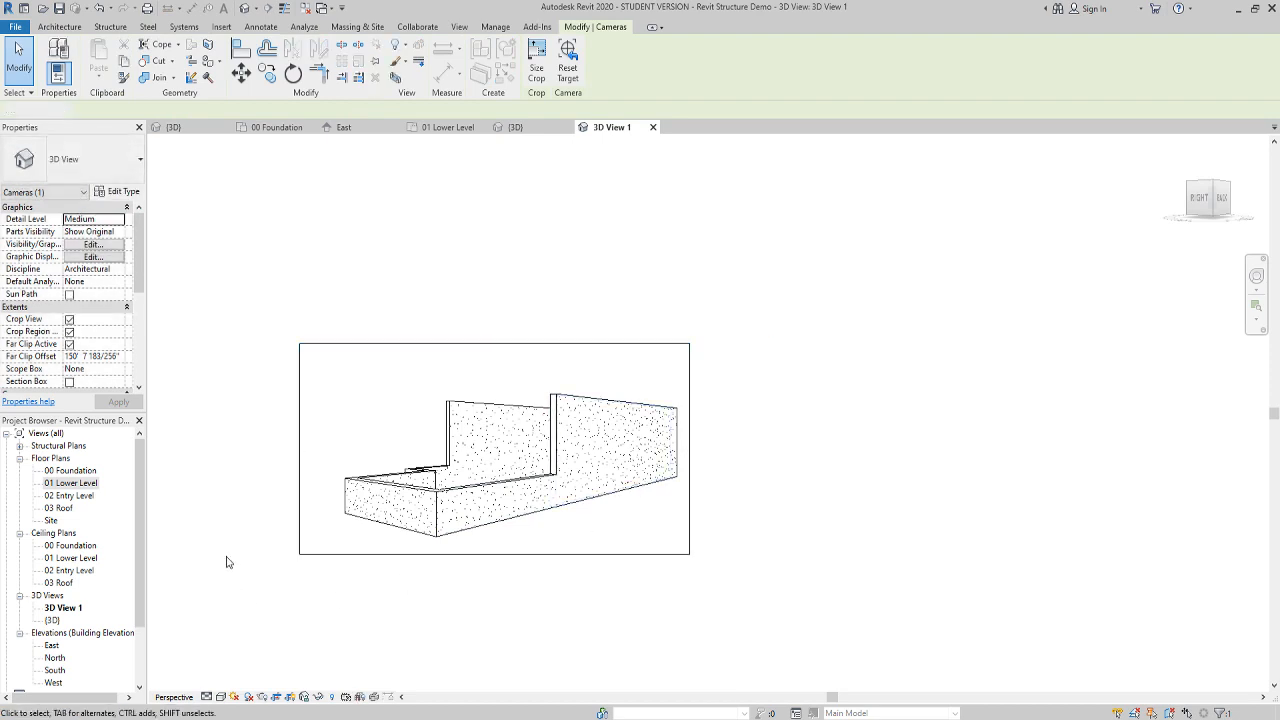
# Show the camera of 3D View 1 in the 01 Lower Level floor plan to examine its position and field of view
pyautogui.doubleClick(80, 483)
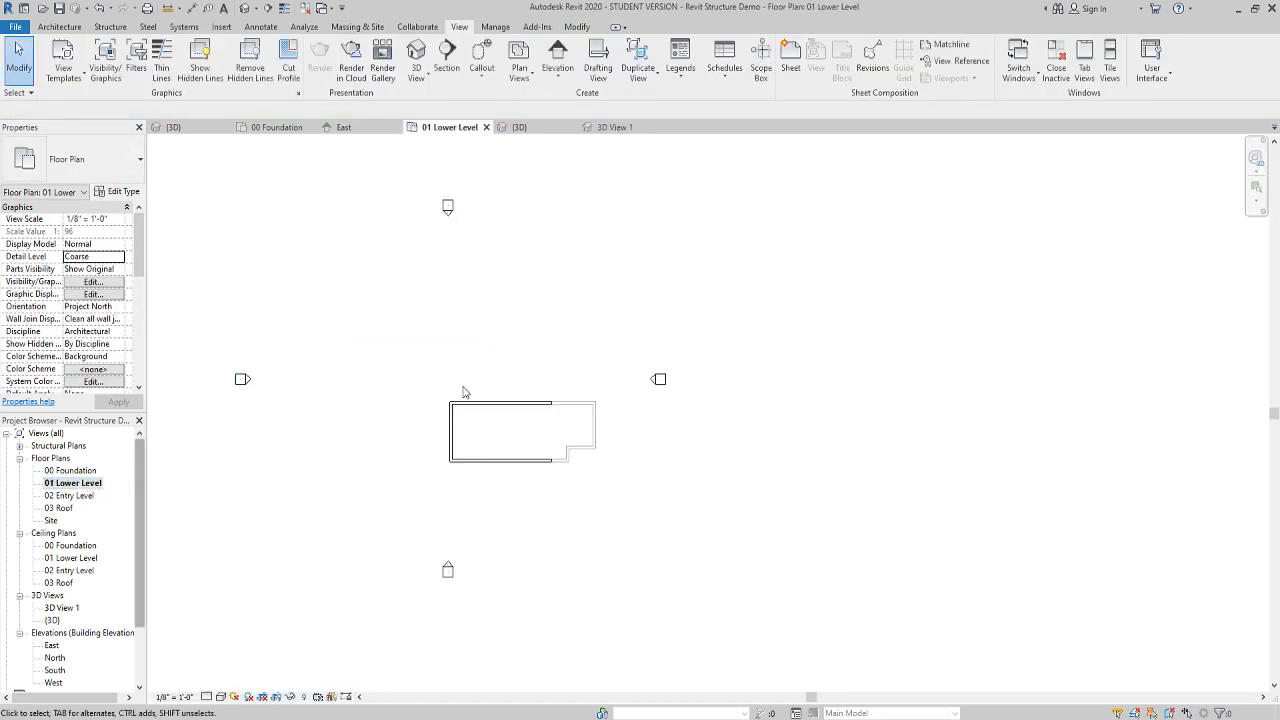
pyautogui.moveTo(389, 434); pyautogui.dragTo(510, 424, button='middle')
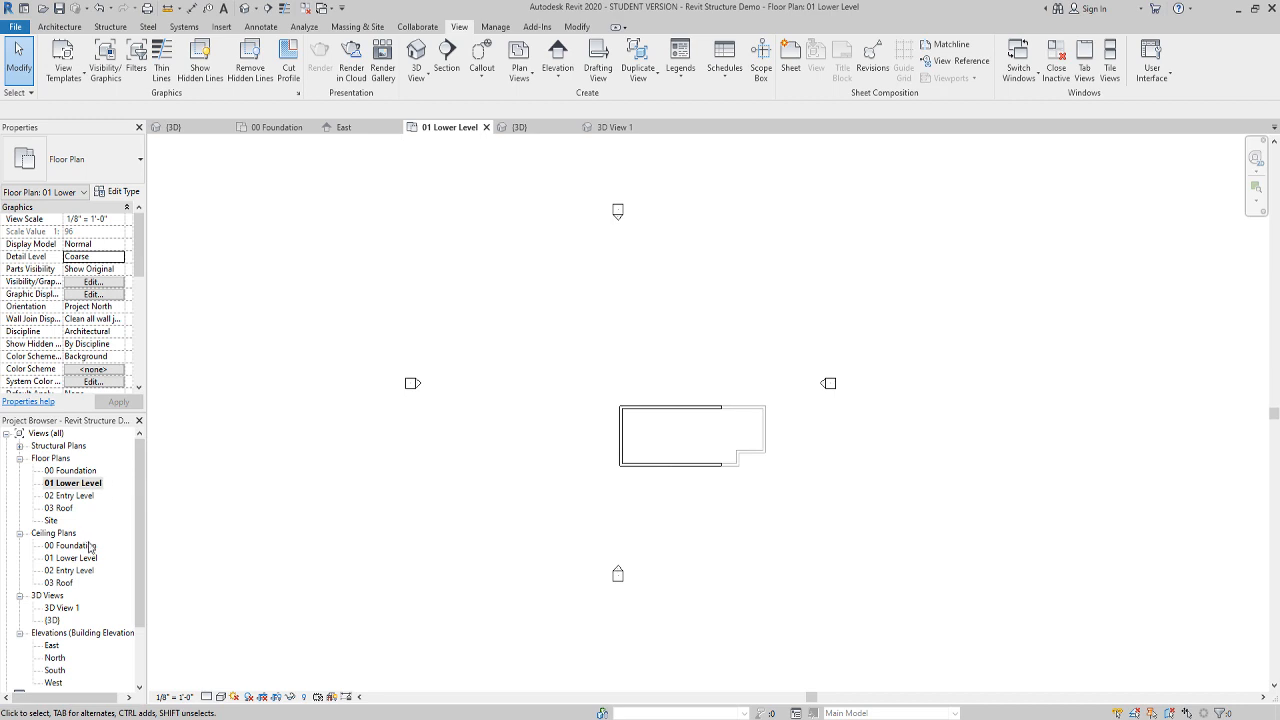
pyautogui.click(55, 608)
pyautogui.rightClick(57, 607)
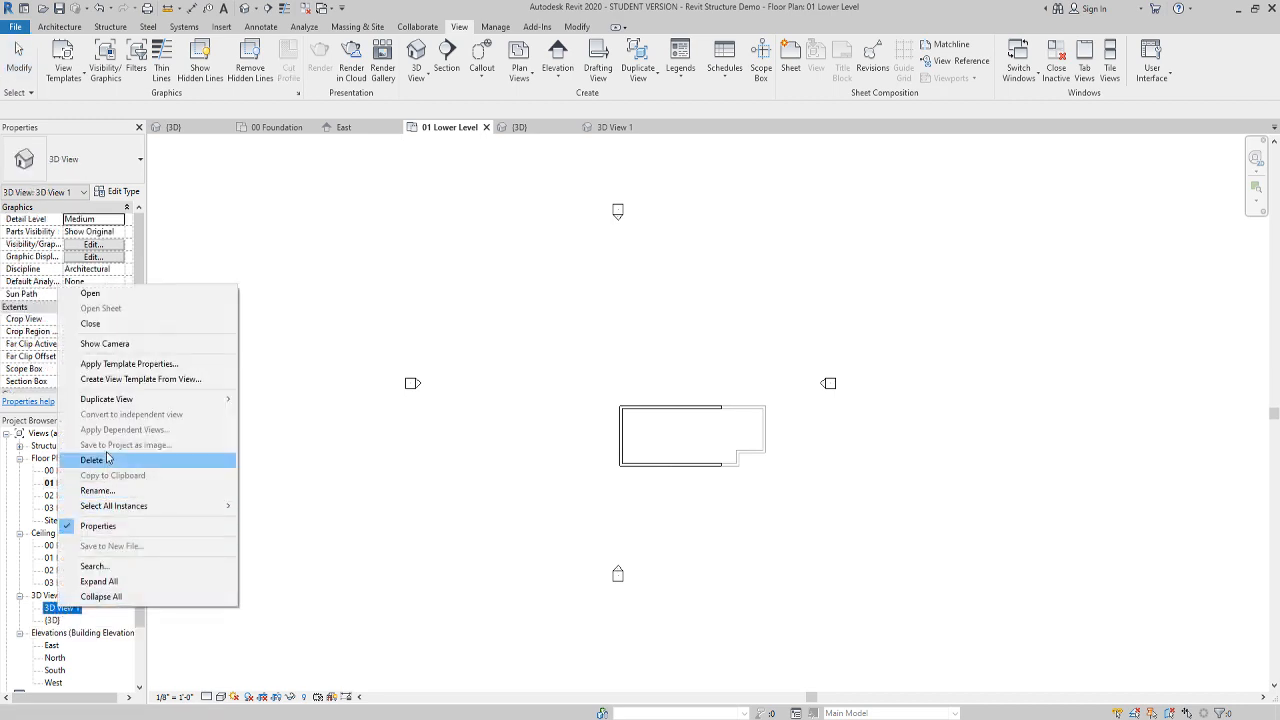
pyautogui.click(104, 343)
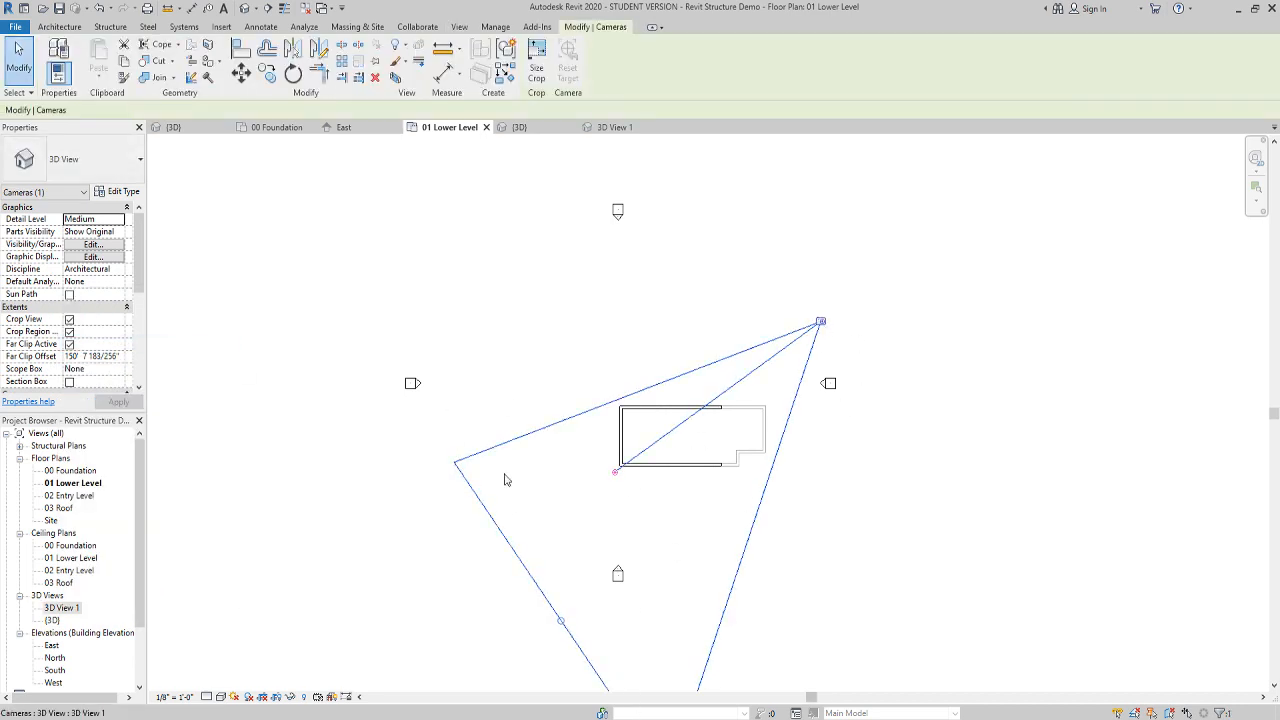
pyautogui.click(827, 517)
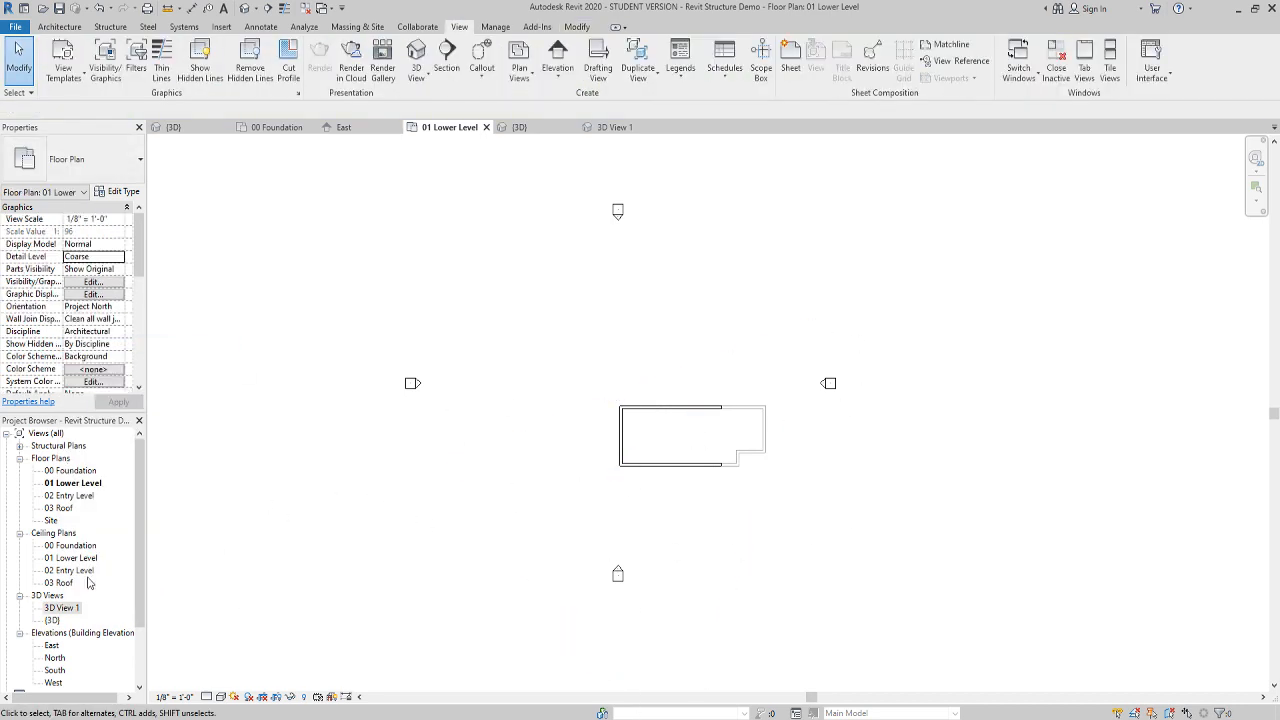
# Rename the camera view 3D View 1 as Camera 3D View 1
pyautogui.rightClick(62, 612)
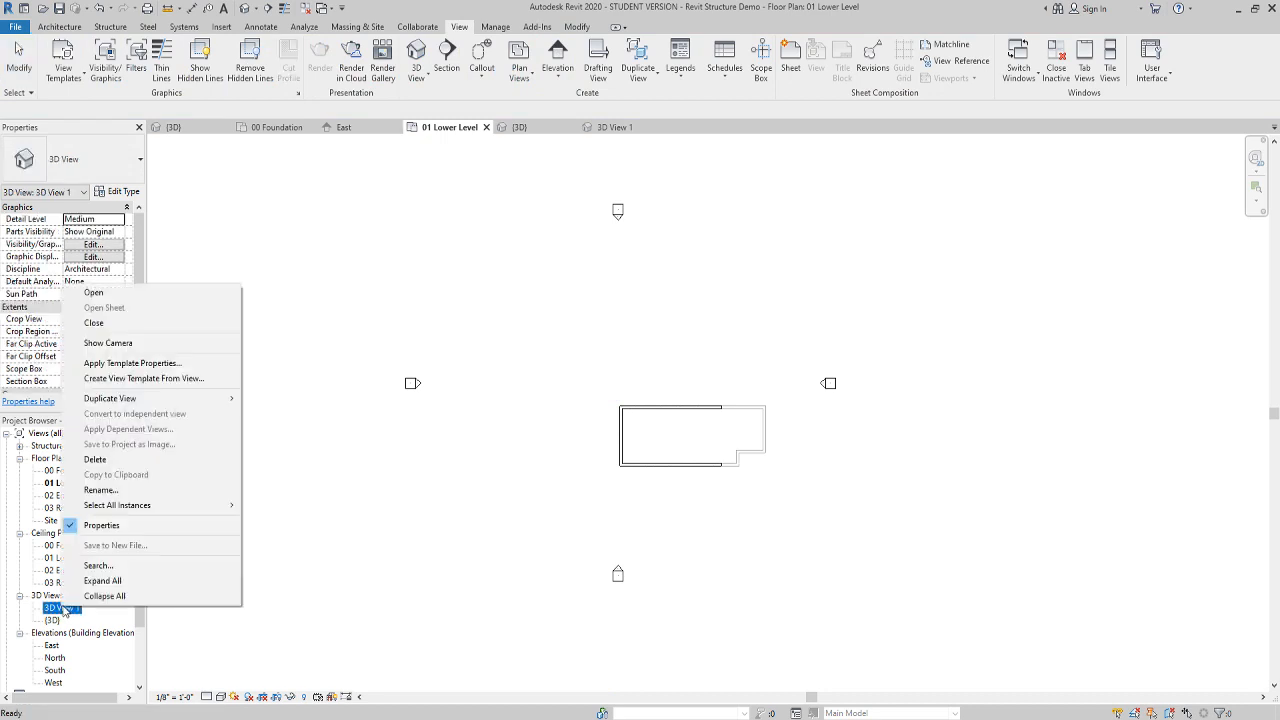
pyautogui.click(104, 491)
pyautogui.press('Home')
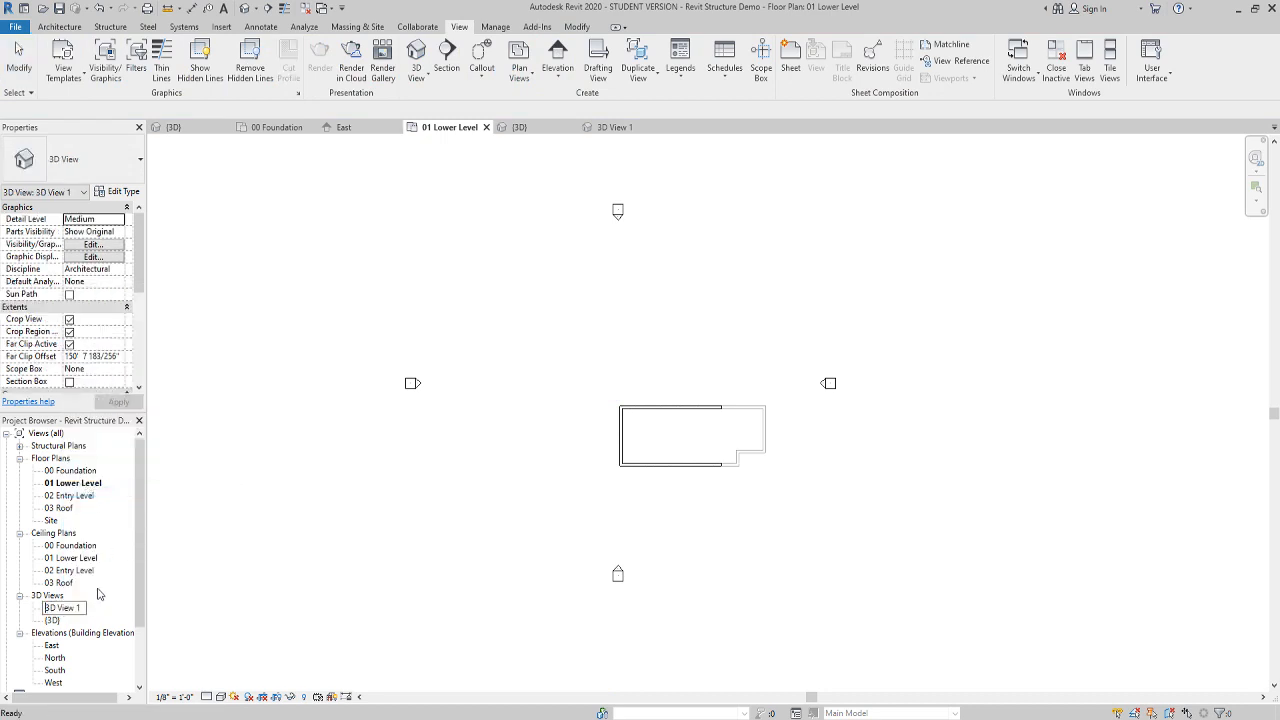
pyautogui.write('Camera')
pyautogui.press('Return')
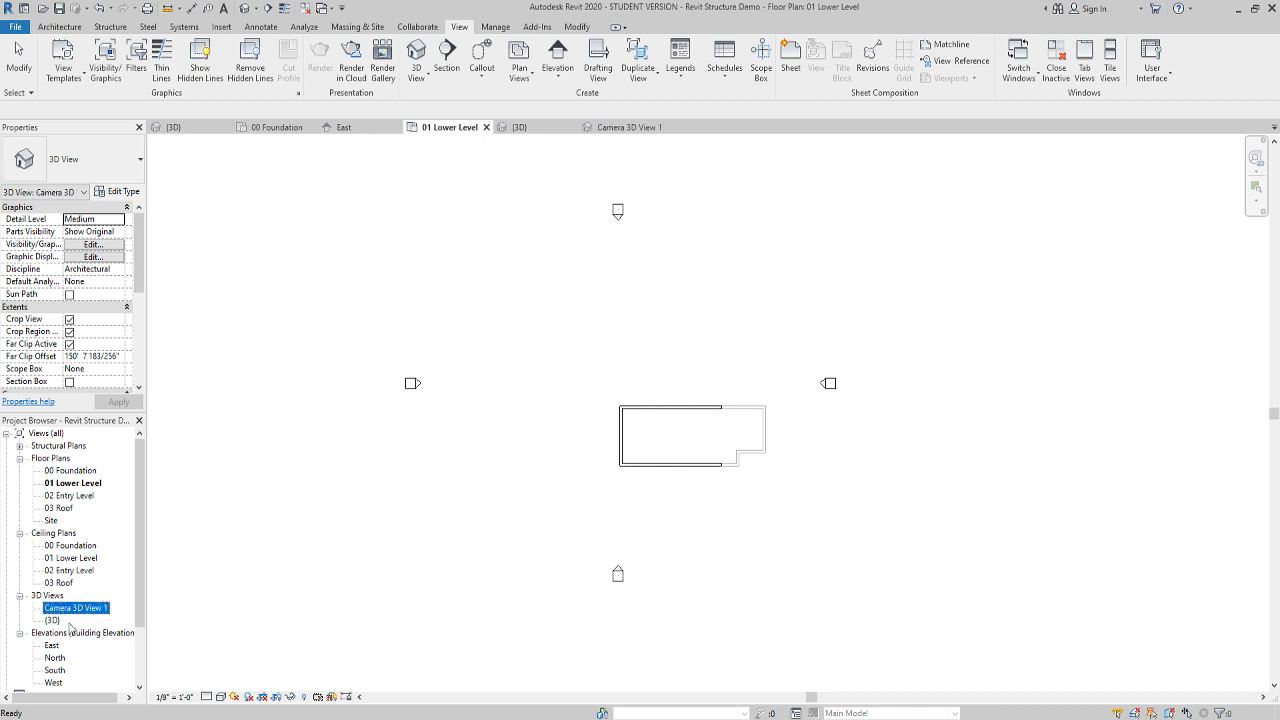
# Collapse the ceiling plans in the Project Browser and start a Toposurface in the Site floor plan
pyautogui.click(53, 621)
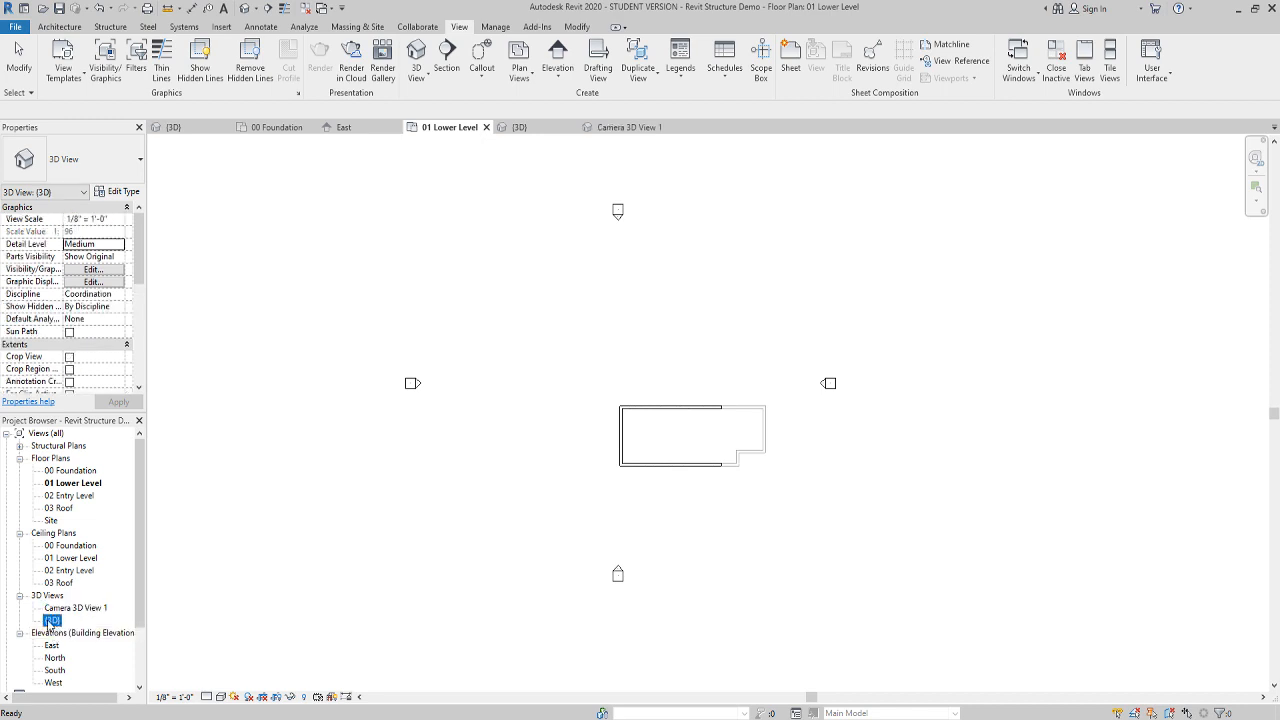
pyautogui.doubleClick(52, 621)
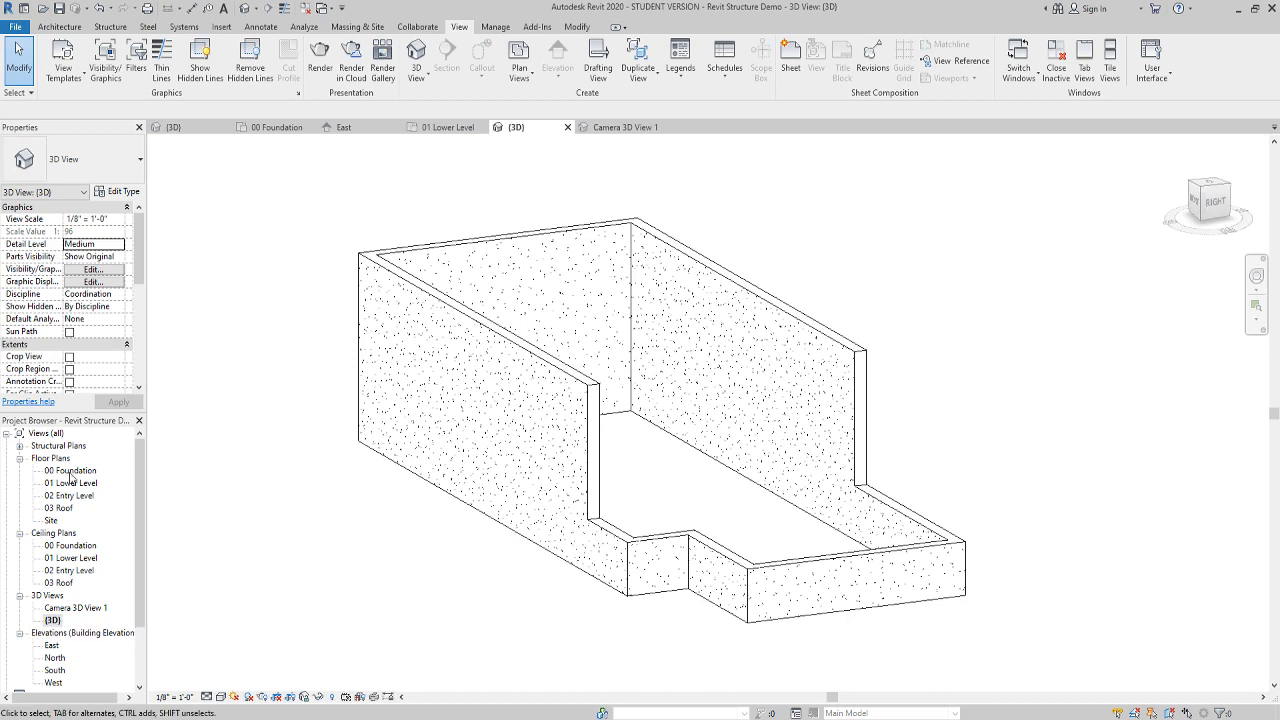
pyautogui.click(20, 535)
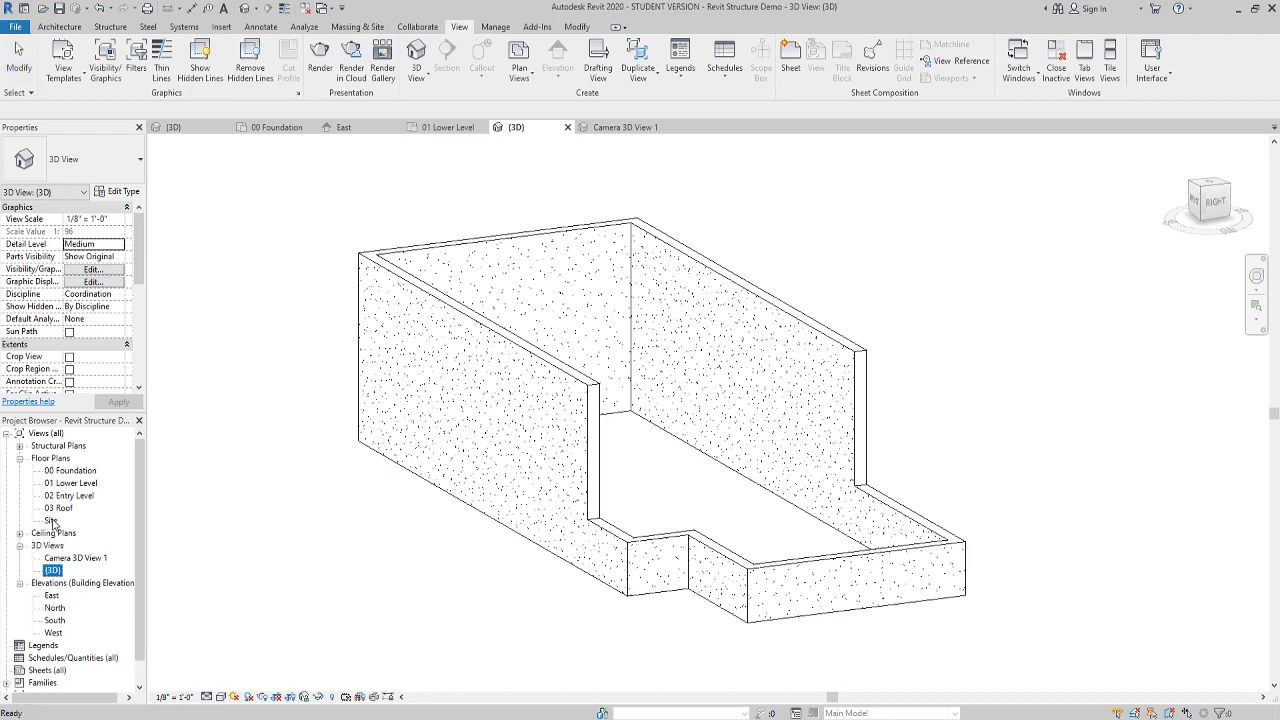
pyautogui.doubleClick(51, 521)
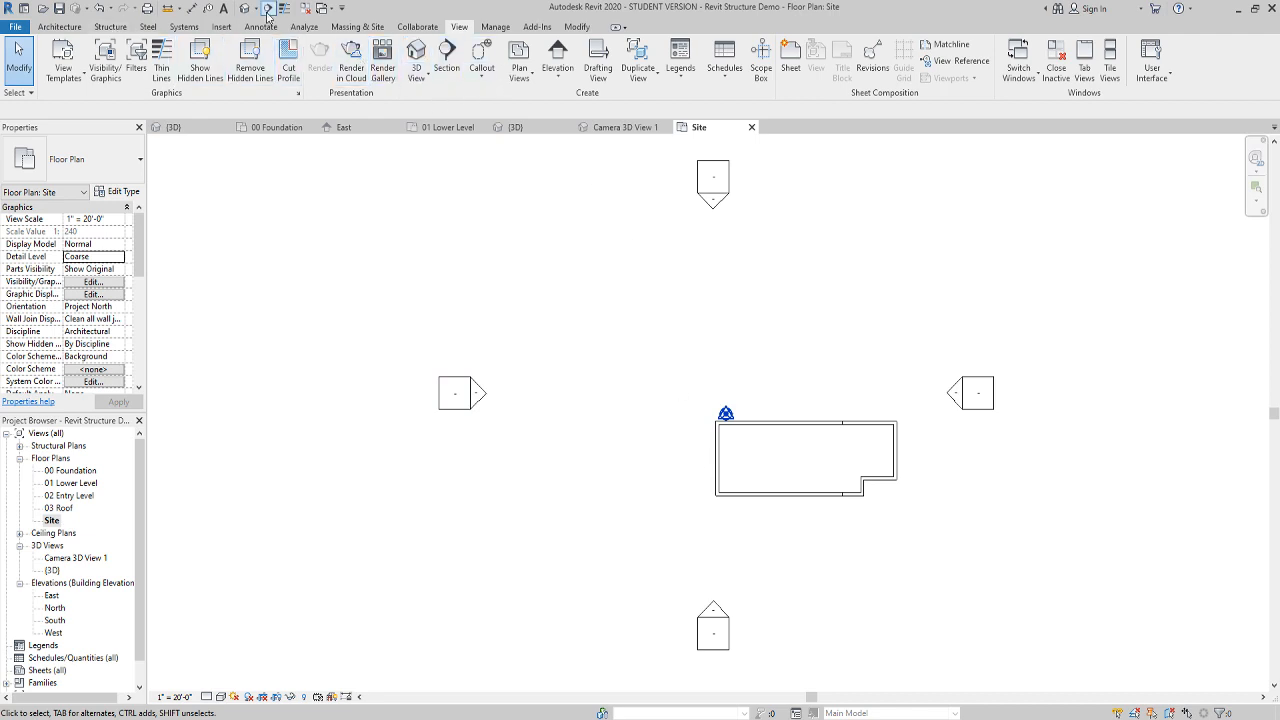
pyautogui.click(357, 27)
pyautogui.click(311, 62)
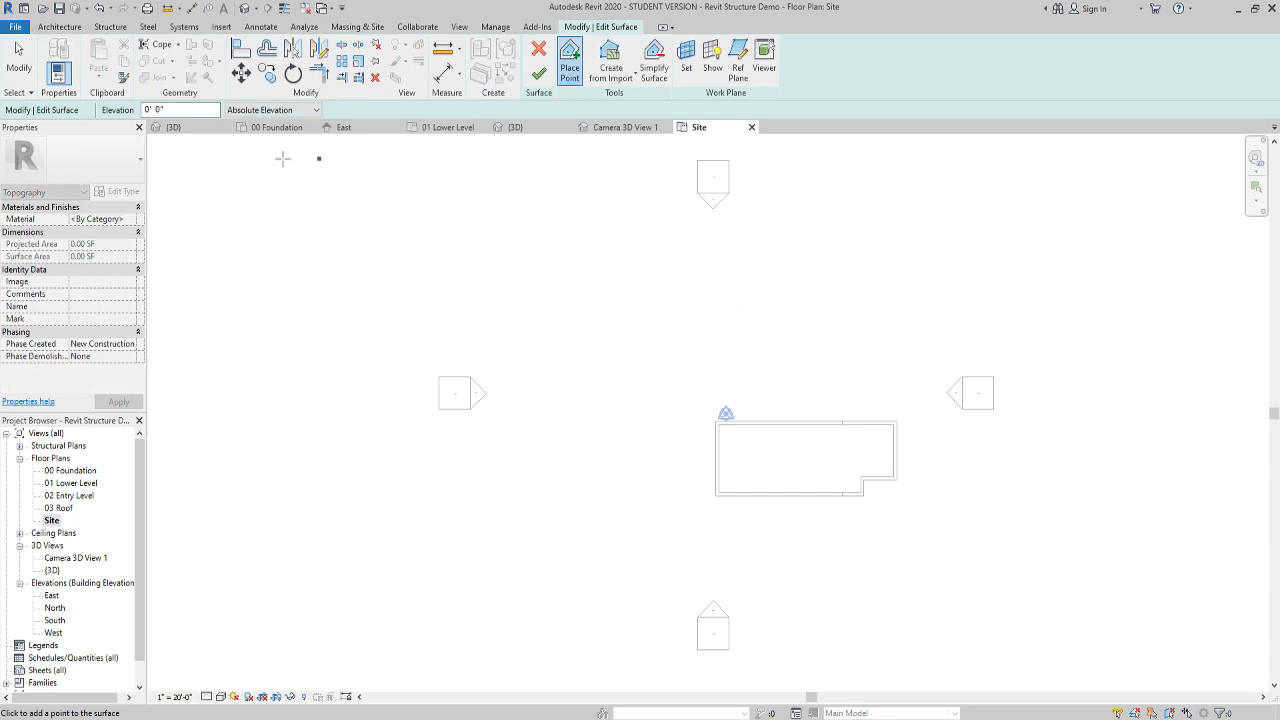
# Place surface points at elevation -0' 6" along the building's west wall and around a strip of ground to its west
pyautogui.doubleClick(147, 109)
pyautogui.write("-0' ")
pyautogui.write('6"')
pyautogui.click(710, 342)
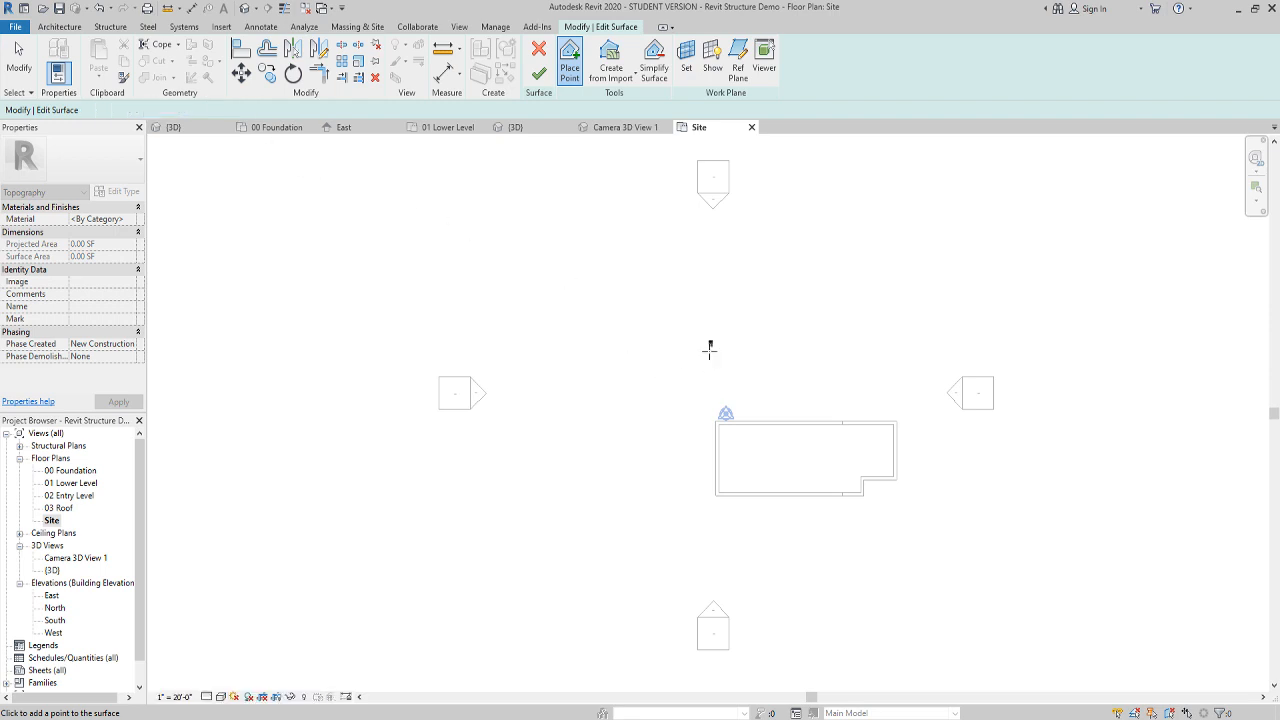
pyautogui.click(712, 399)
pyautogui.click(717, 424)
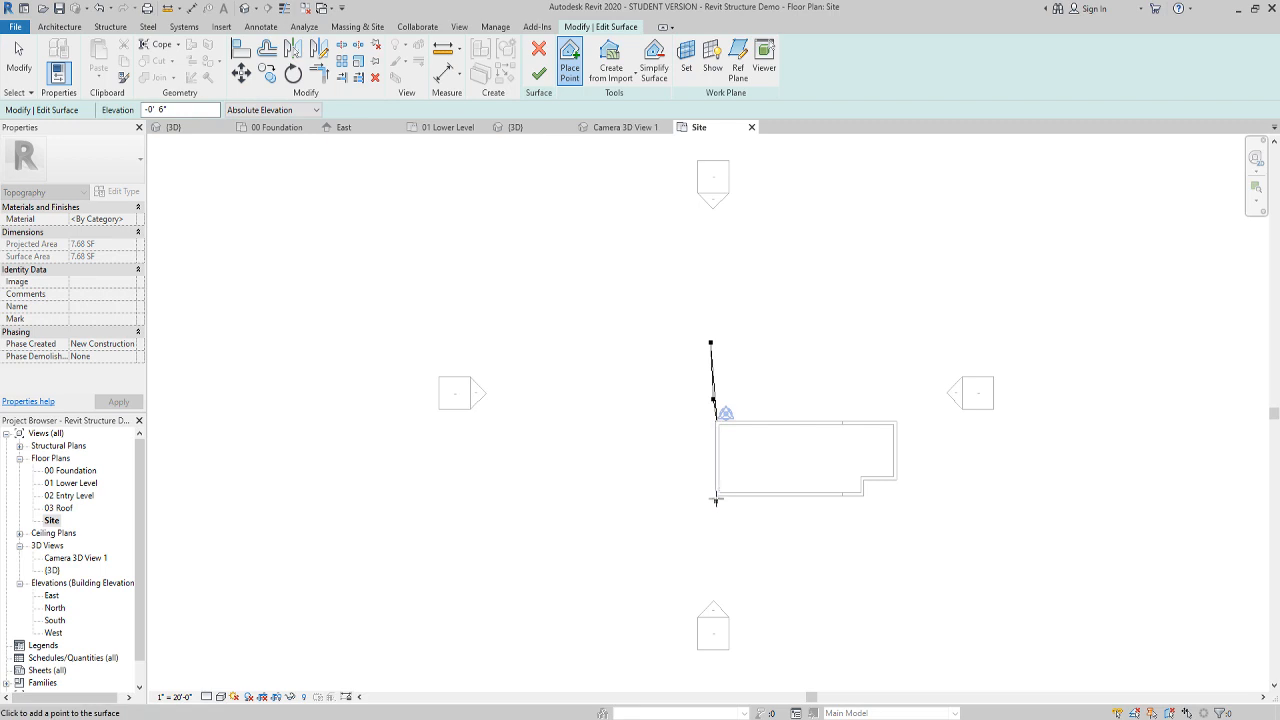
pyautogui.click(715, 497)
pyautogui.click(701, 555)
pyautogui.click(676, 589)
pyautogui.click(634, 576)
pyautogui.click(628, 460)
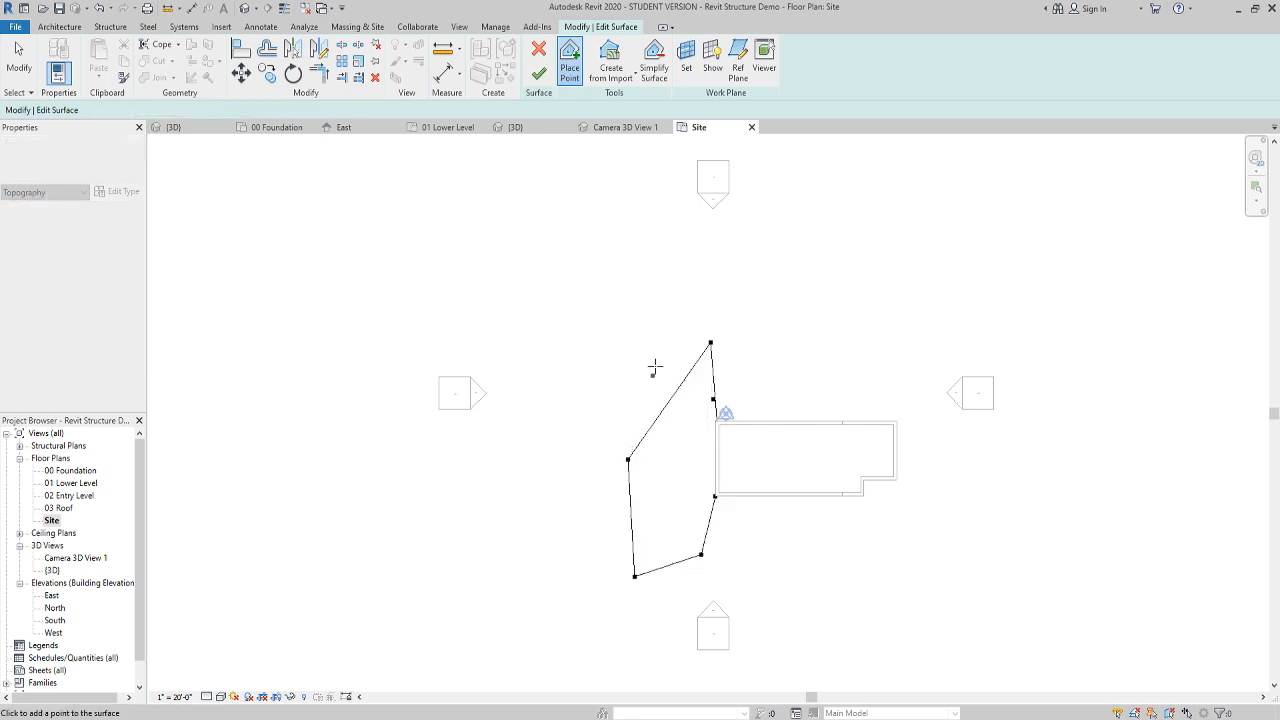
pyautogui.click(655, 330)
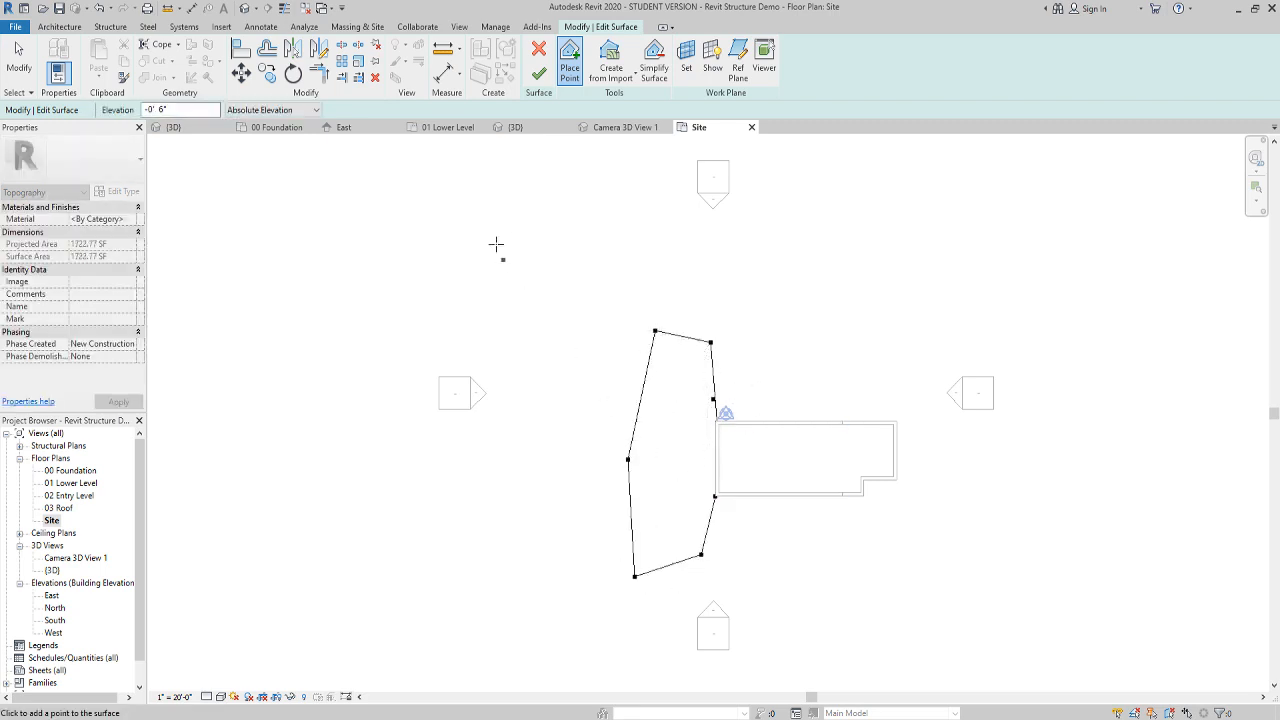
# Place four surface points at elevation -10' 0" on a north-south line through the middle of the building and beyond both sides
pyautogui.doubleClick(148, 109)
pyautogui.write('-10')
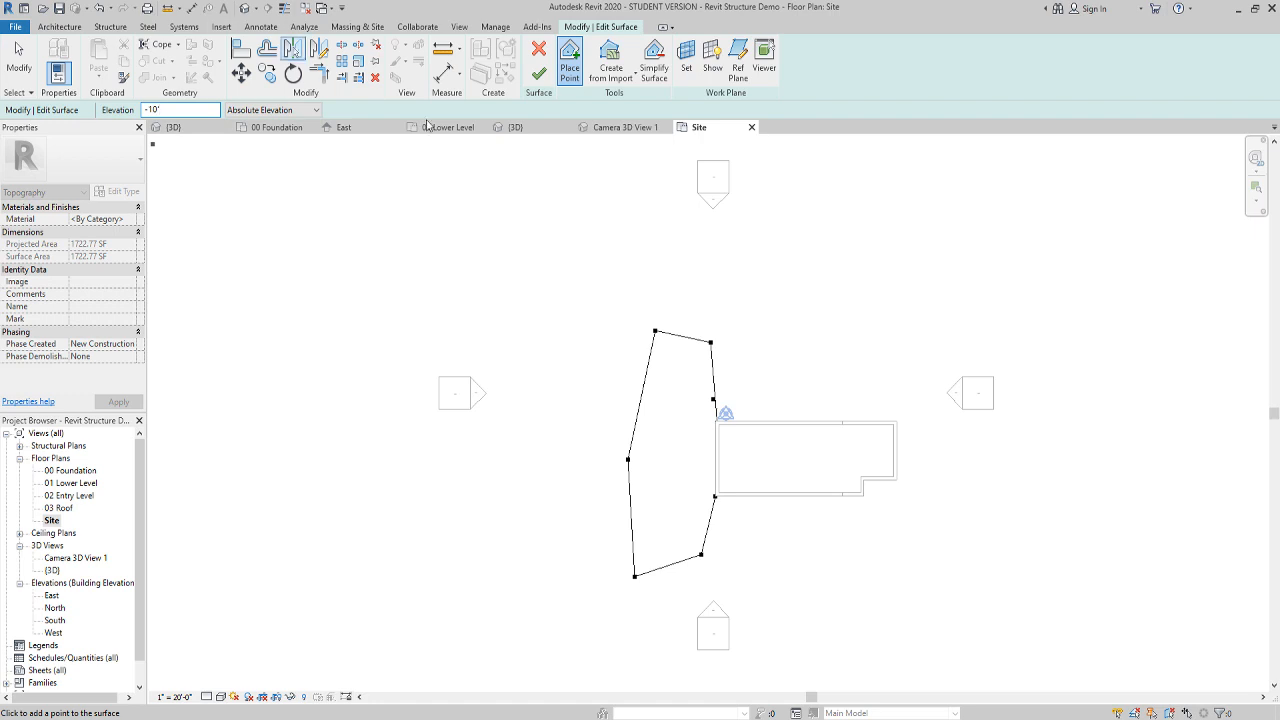
pyautogui.click(813, 332)
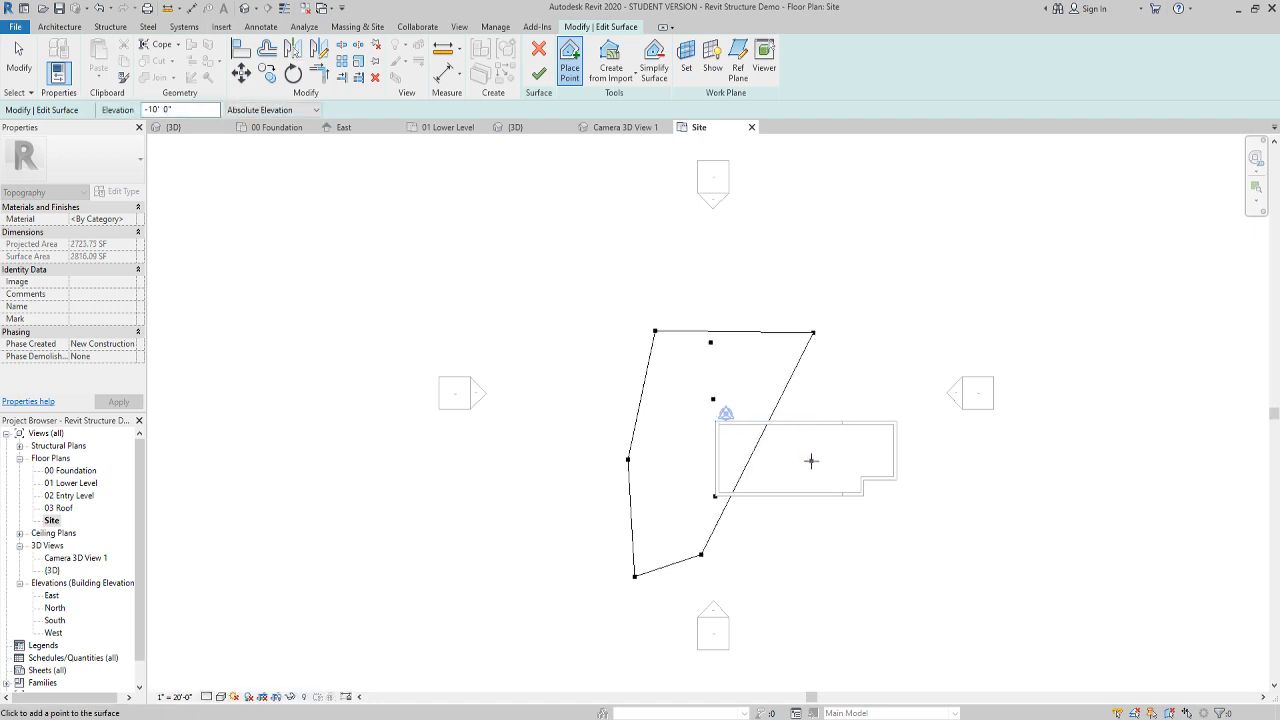
pyautogui.click(811, 460)
pyautogui.click(811, 555)
pyautogui.click(811, 587)
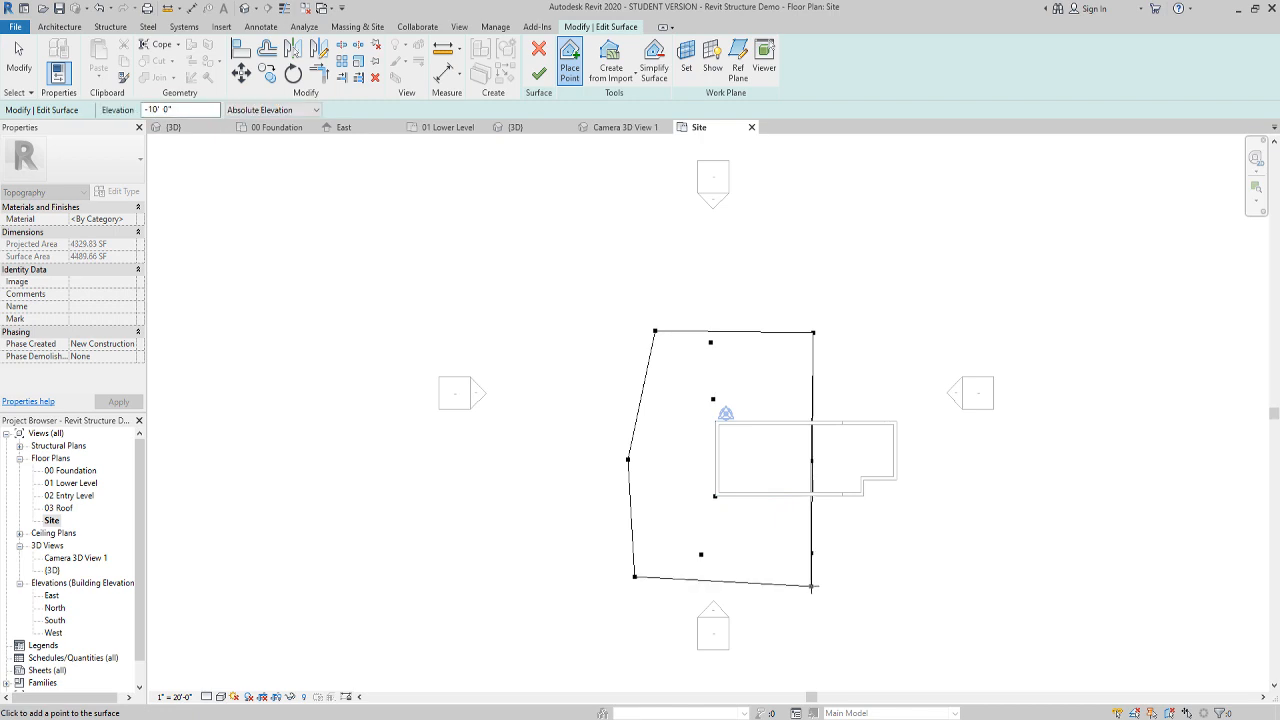
# Place three surface points at elevation -11' 0" on a north-south line east of the building and finish the toposurface
pyautogui.click(157, 110)
pyautogui.click(927, 331)
pyautogui.click(931, 451)
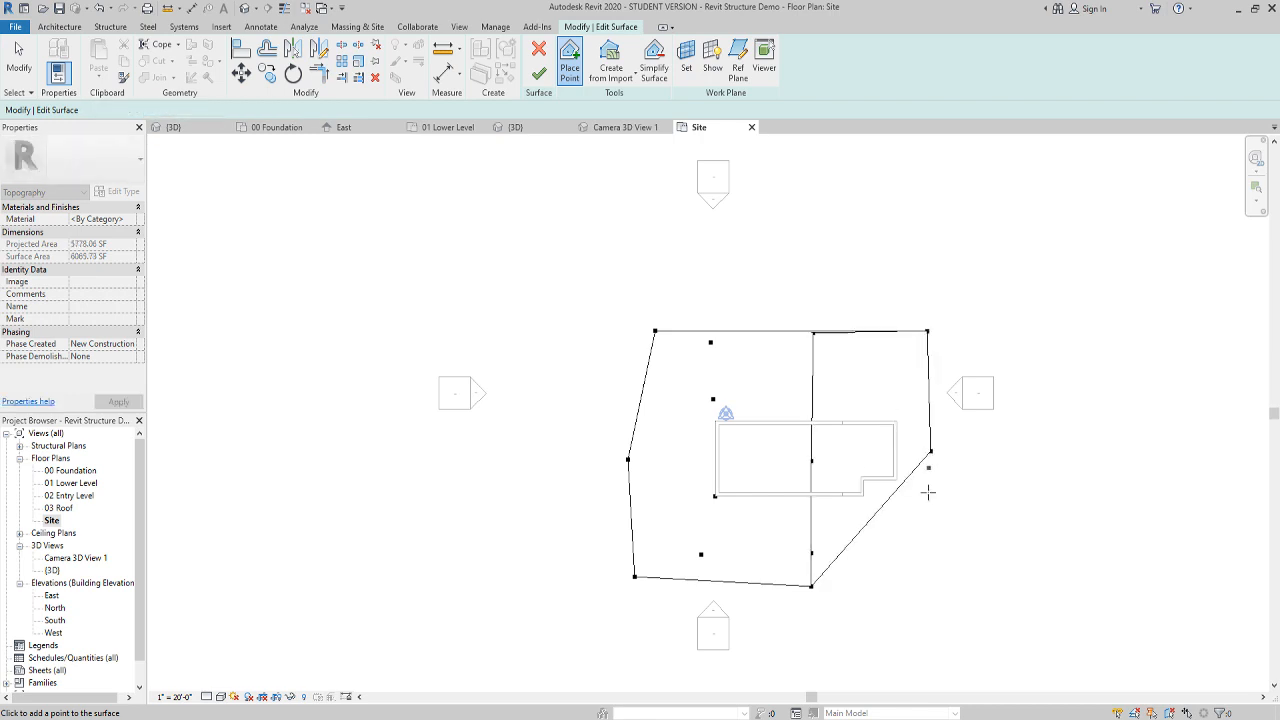
pyautogui.click(922, 581)
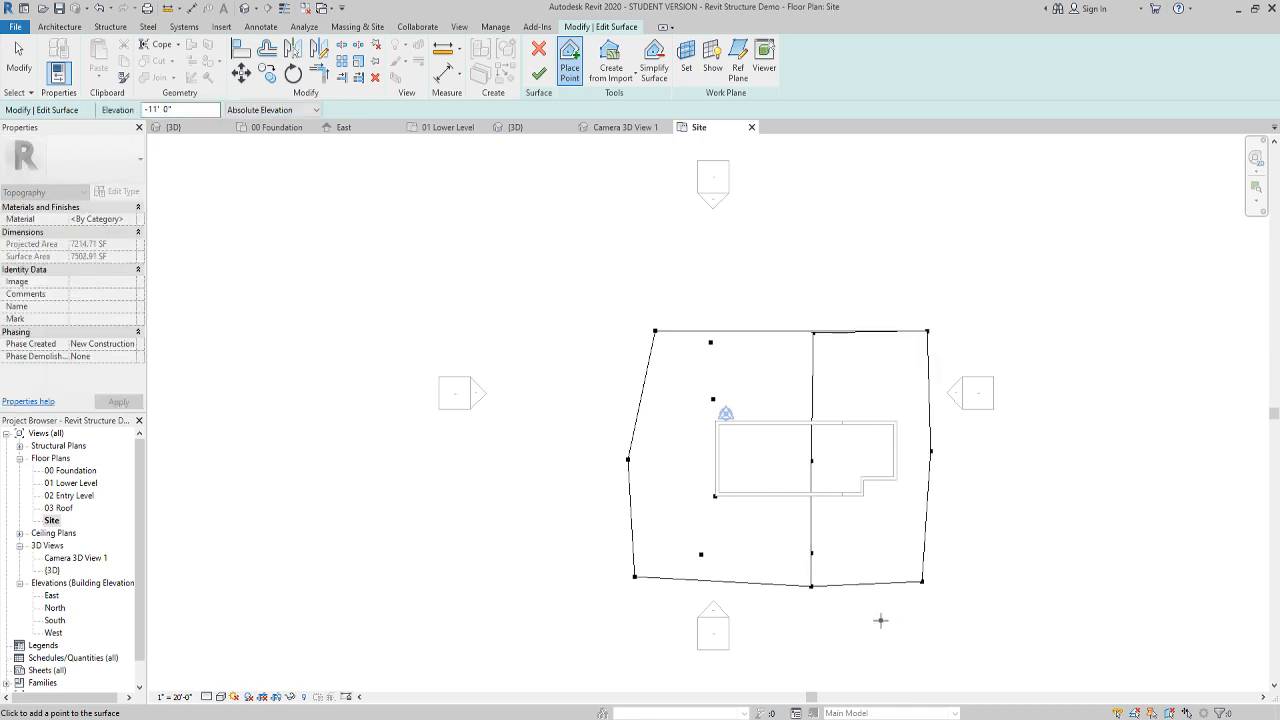
pyautogui.click(539, 75)
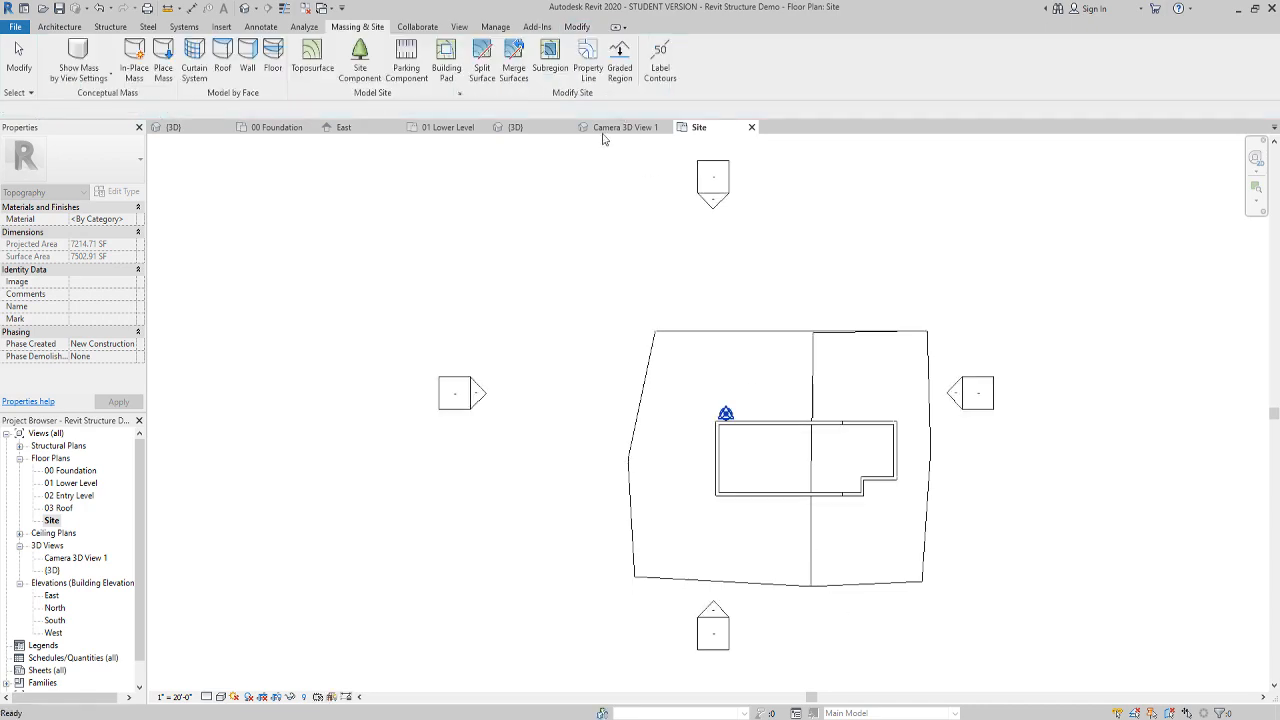
# Select the toposurface in the default 3D view and examine how it slopes around the foundation walls
pyautogui.click(244, 8)
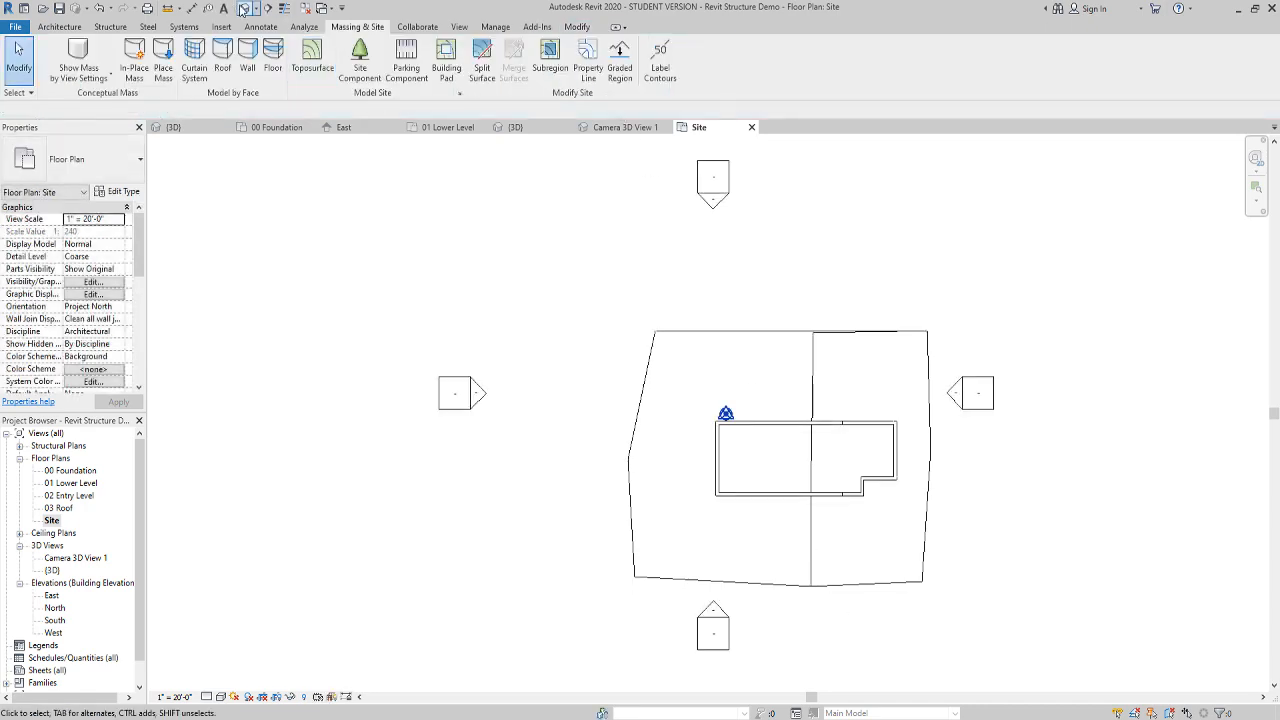
pyautogui.scroll(-3, 747, 474)
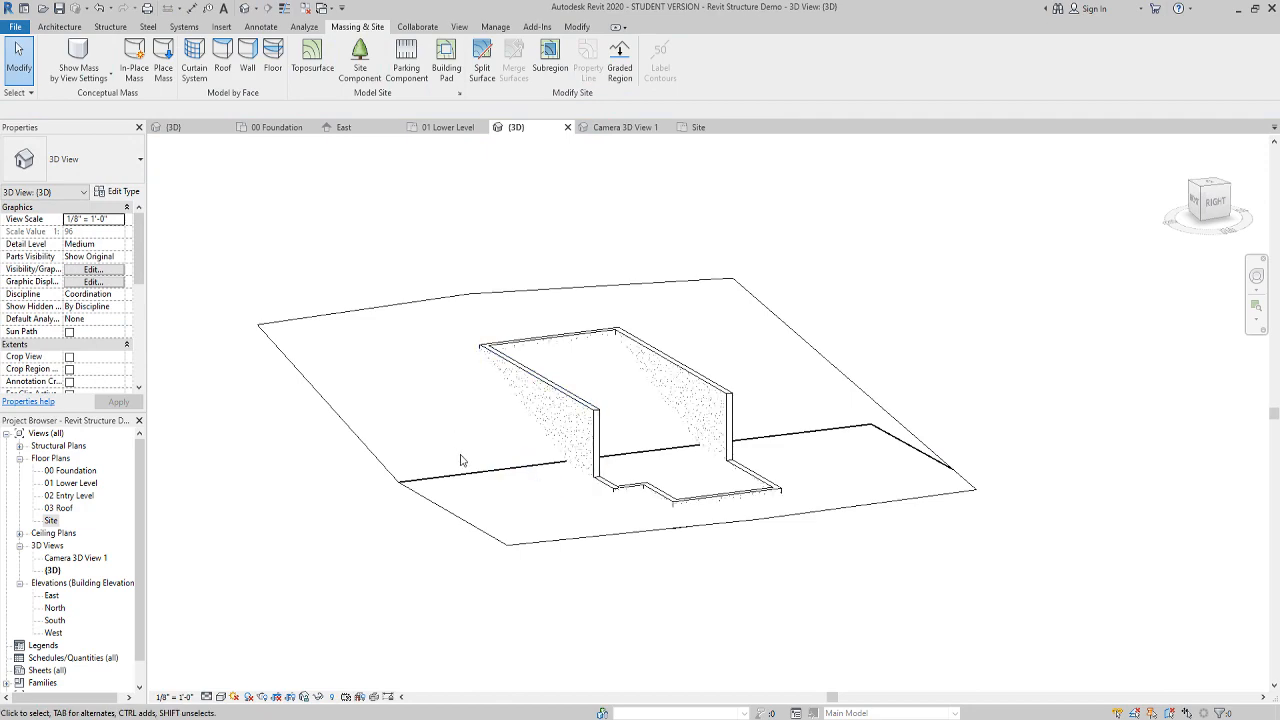
pyautogui.moveTo(531, 506); pyautogui.dragTo(539, 511, button='middle')
pyautogui.moveTo(491, 471)
pyautogui.keyDown('shift'); pyautogui.mouseDown(button='middle')
pyautogui.moveTo(697, 429)
pyautogui.moveTo(694, 380)
pyautogui.moveTo(497, 449)
pyautogui.mouseUp(button='middle'); pyautogui.keyUp('shift')
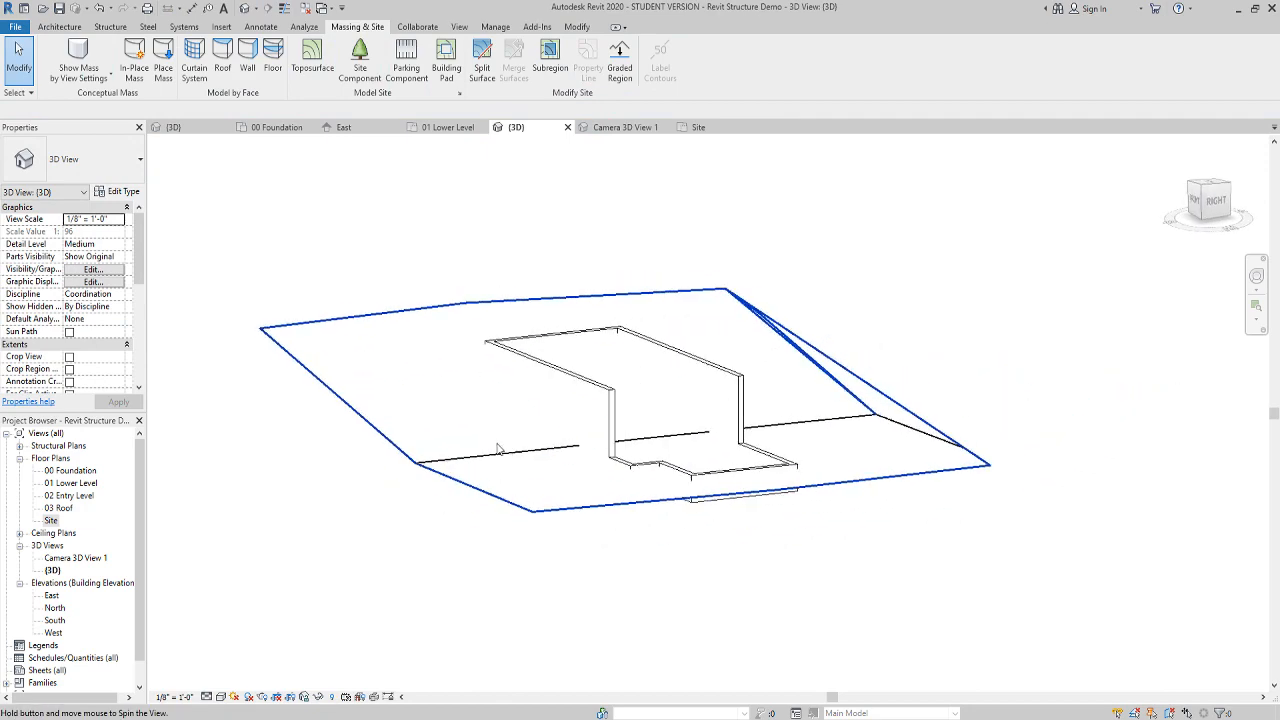
pyautogui.click(642, 442)
pyautogui.moveTo(868, 474)
pyautogui.keyDown('shift'); pyautogui.mouseDown(button='middle')
pyautogui.moveTo(809, 500)
pyautogui.moveTo(500, 531)
pyautogui.moveTo(757, 451)
pyautogui.moveTo(876, 504)
pyautogui.moveTo(880, 528)
pyautogui.mouseUp(button='middle'); pyautogui.keyUp('shift')
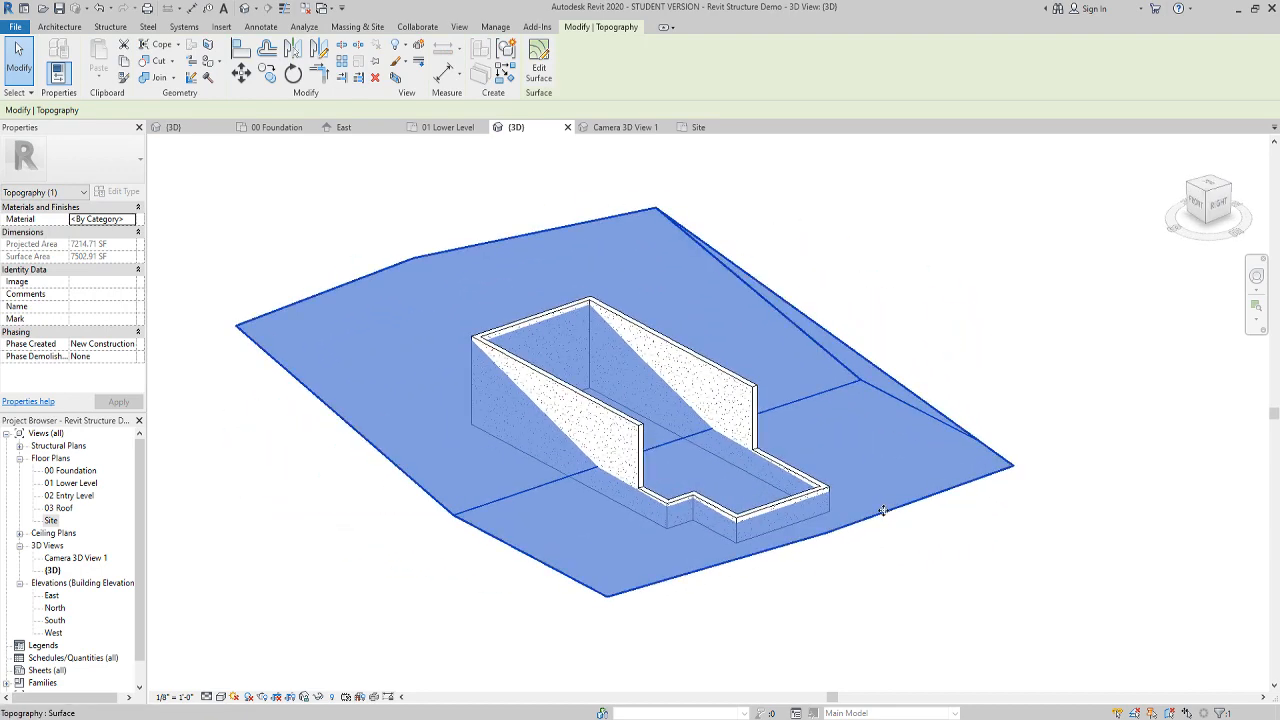
# Start a Building Pad in the Site floor plan and sketch a boundary rectangle around the outer faces of the foundation walls
pyautogui.doubleClick(51, 520)
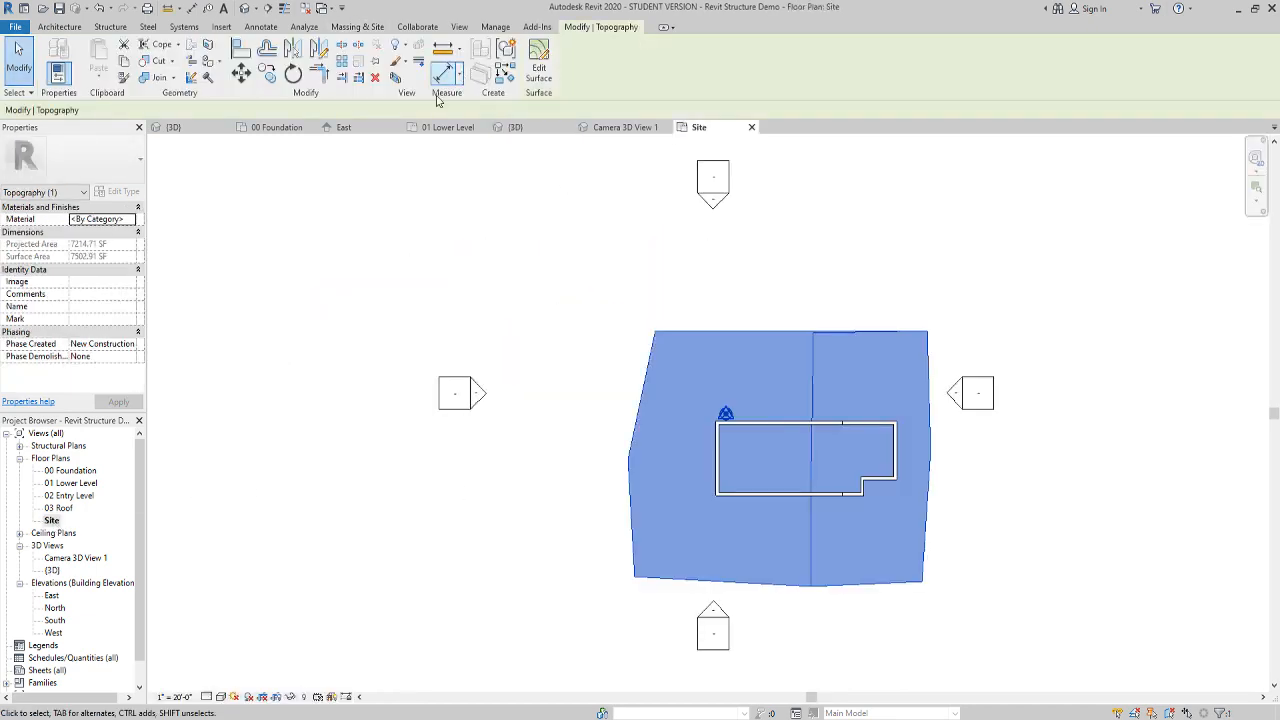
pyautogui.click(543, 283)
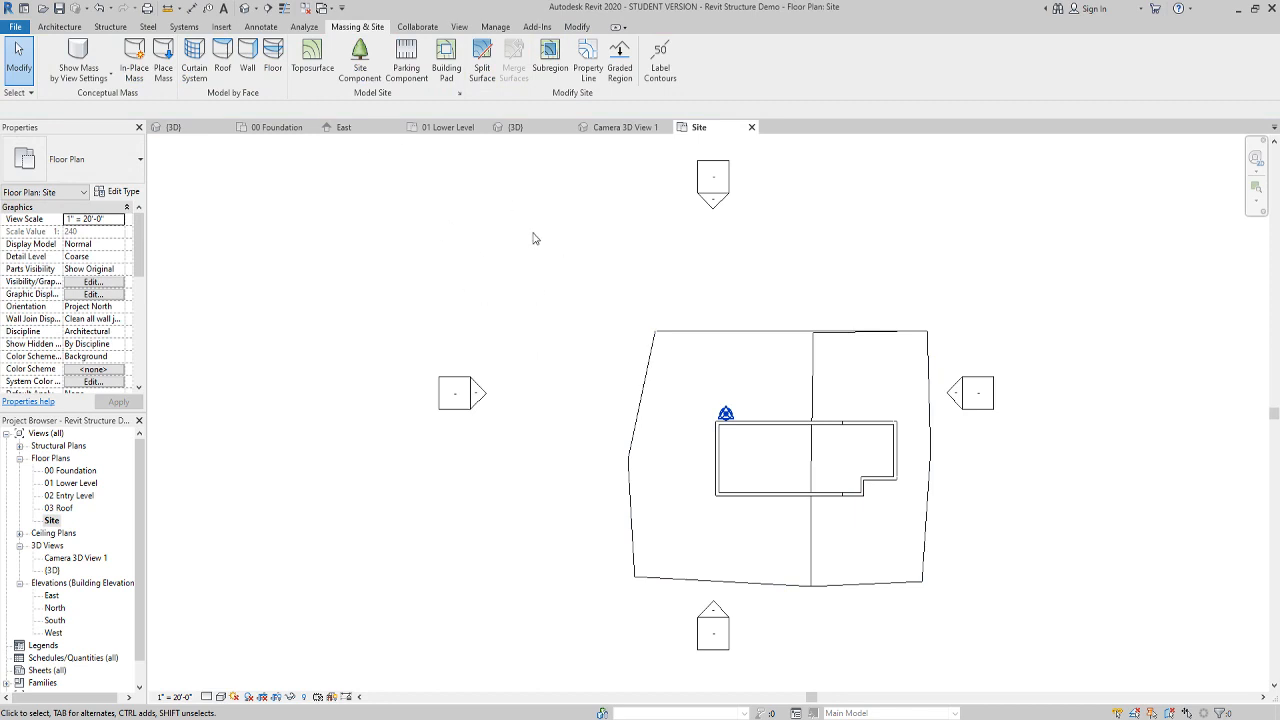
pyautogui.click(446, 60)
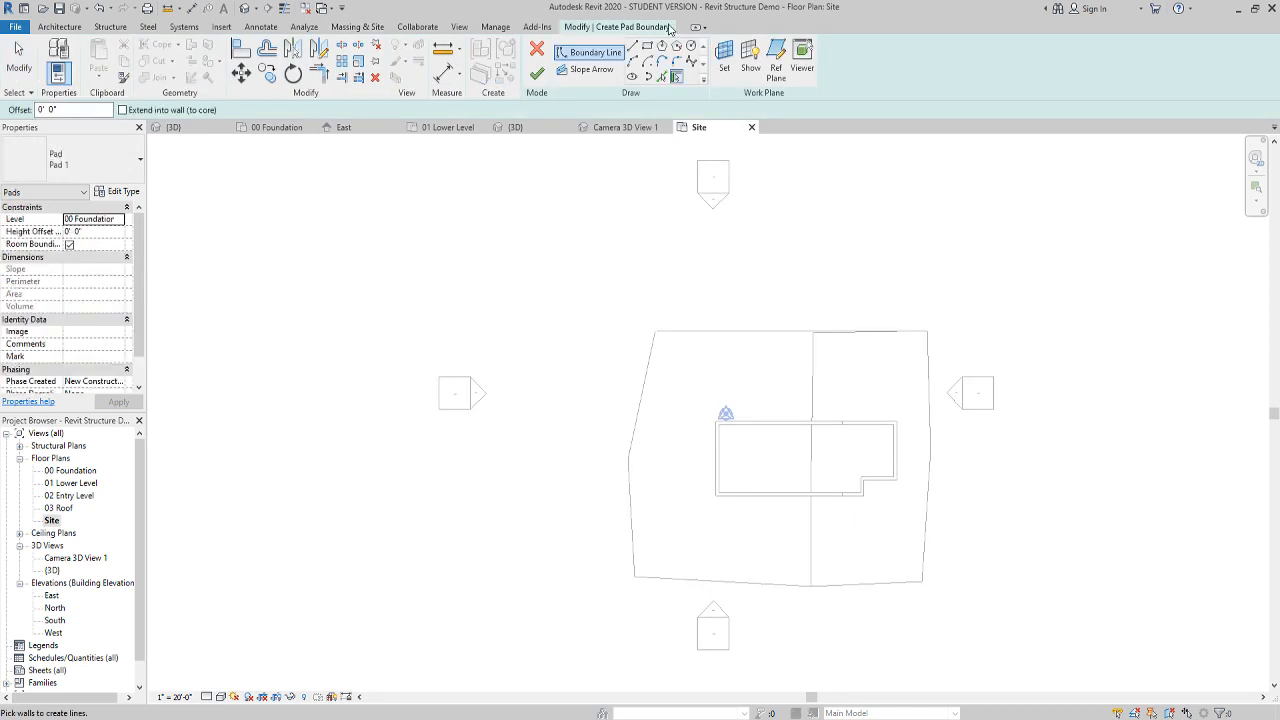
pyautogui.click(896, 422)
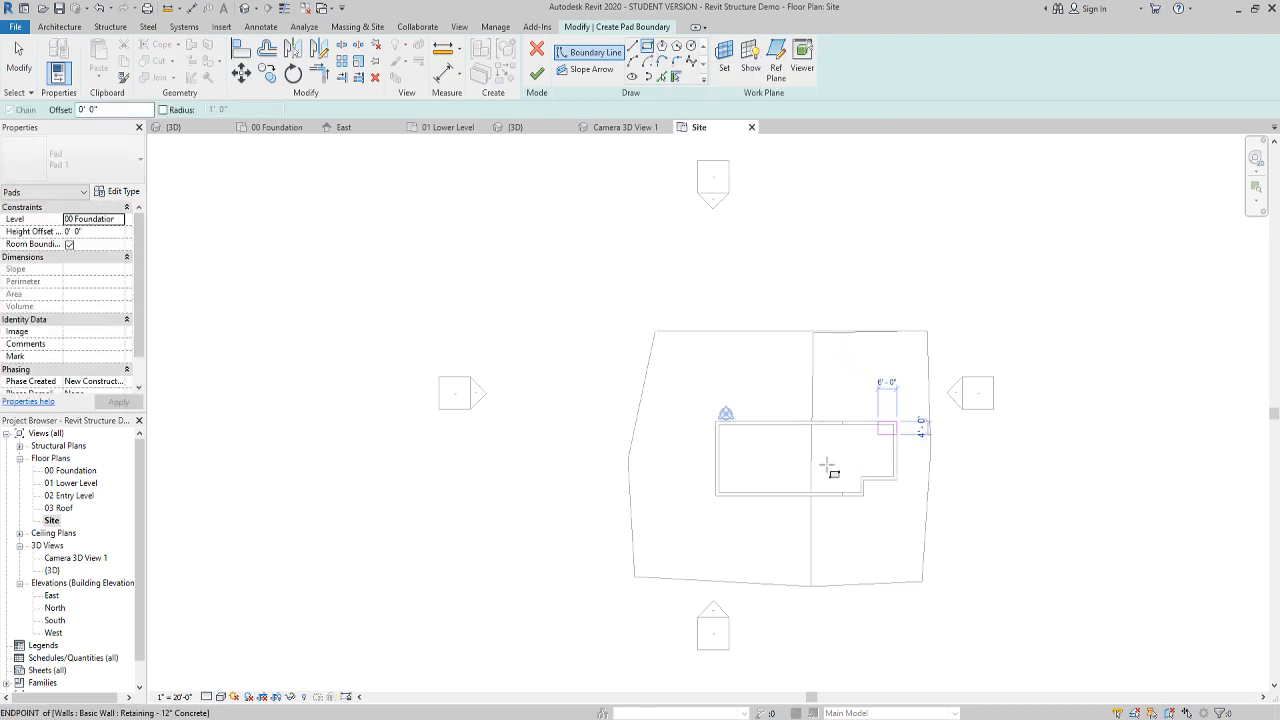
pyautogui.click(712, 500)
pyautogui.scroll(5, 810, 483)
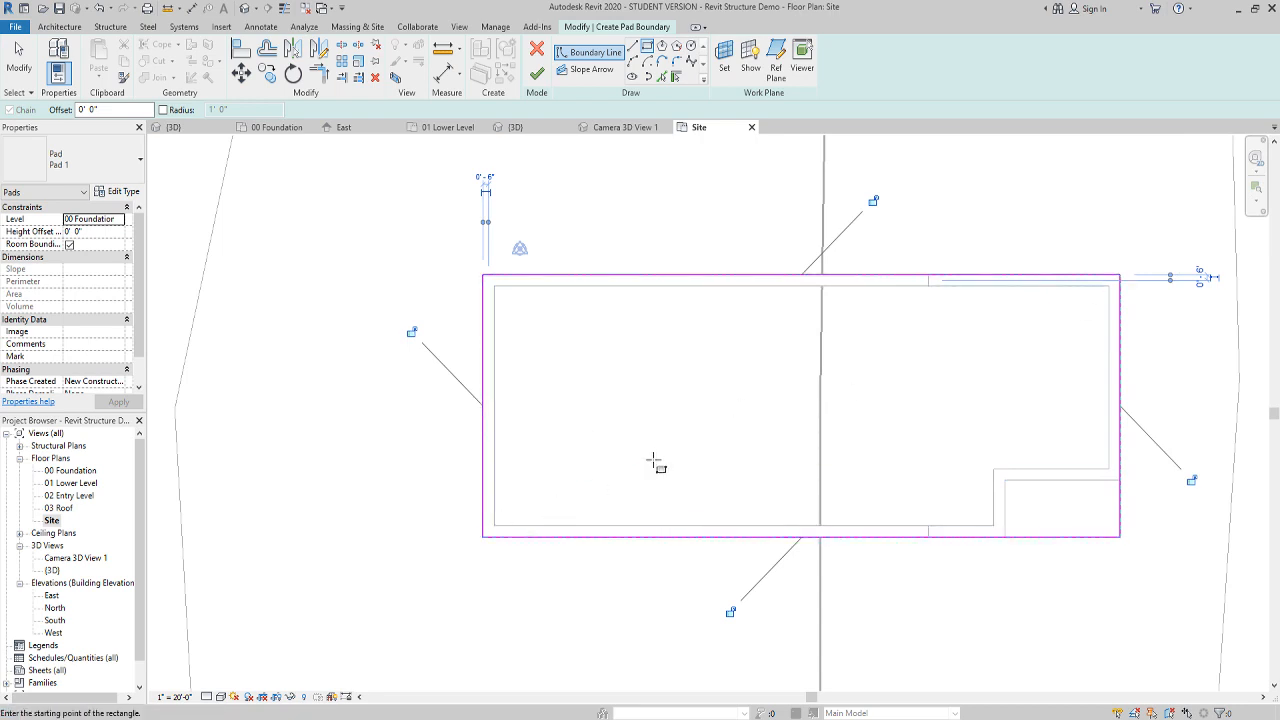
# Add boundary lines along the southeast notch's outer wall faces, trim the corners to a closed L-shaped outline, and finish the pad
pyautogui.click(662, 76)
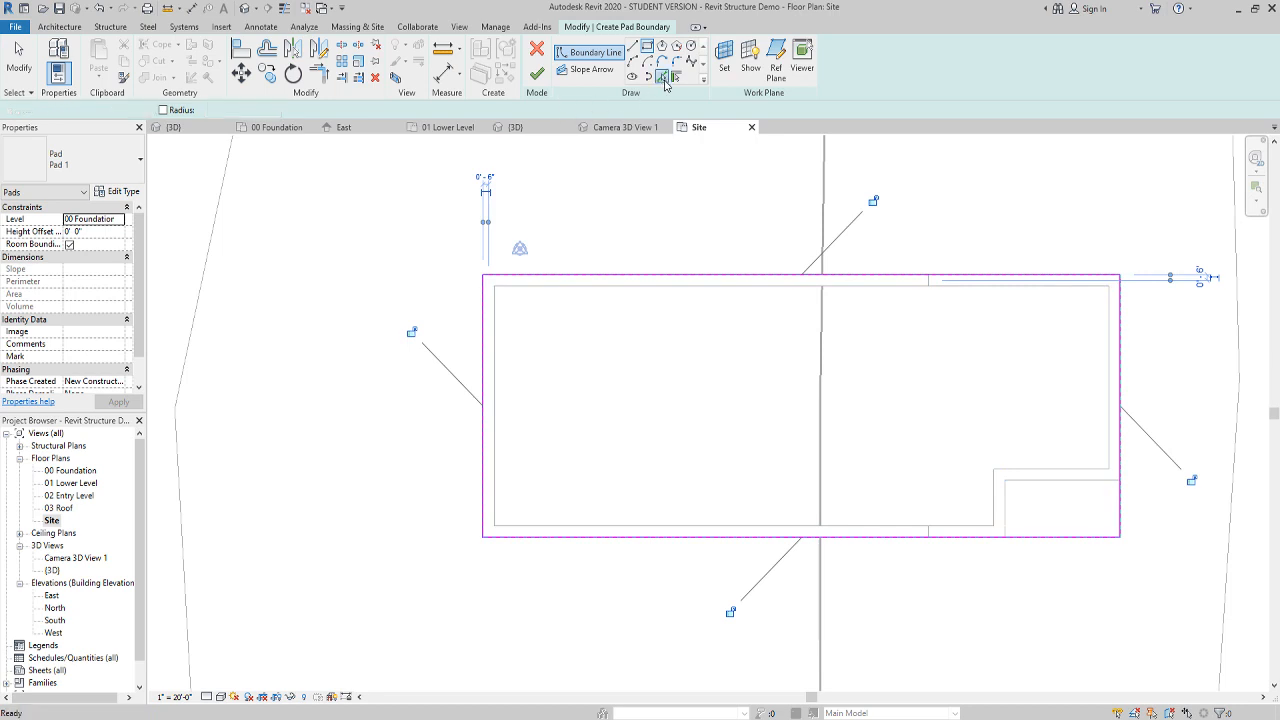
pyautogui.click(1066, 481)
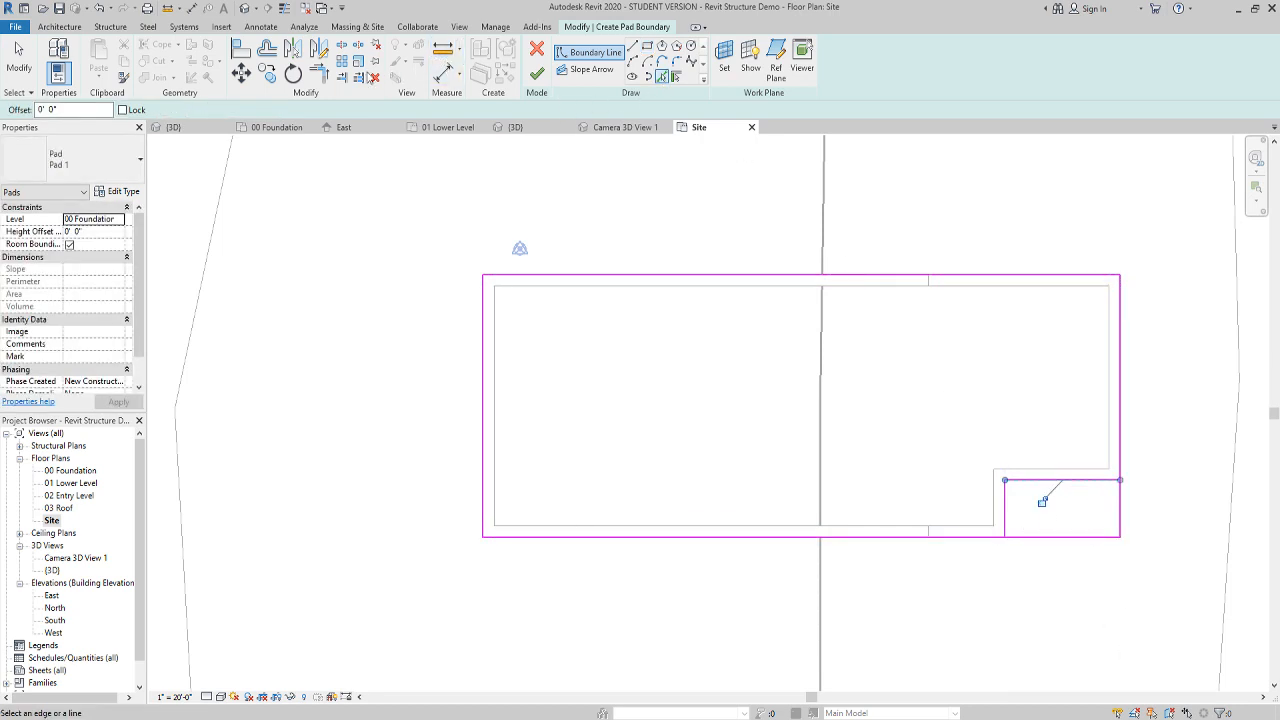
pyautogui.click(322, 76)
pyautogui.click(1119, 446)
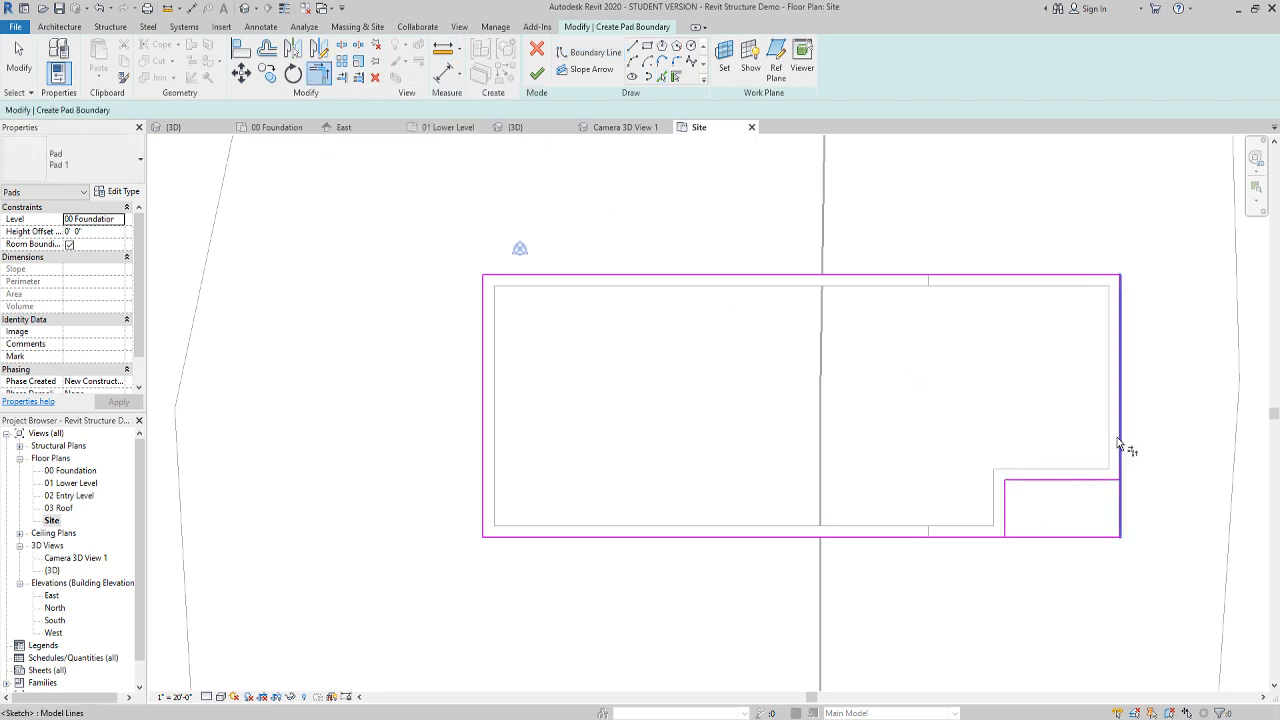
pyautogui.click(1088, 486)
pyautogui.click(1006, 522)
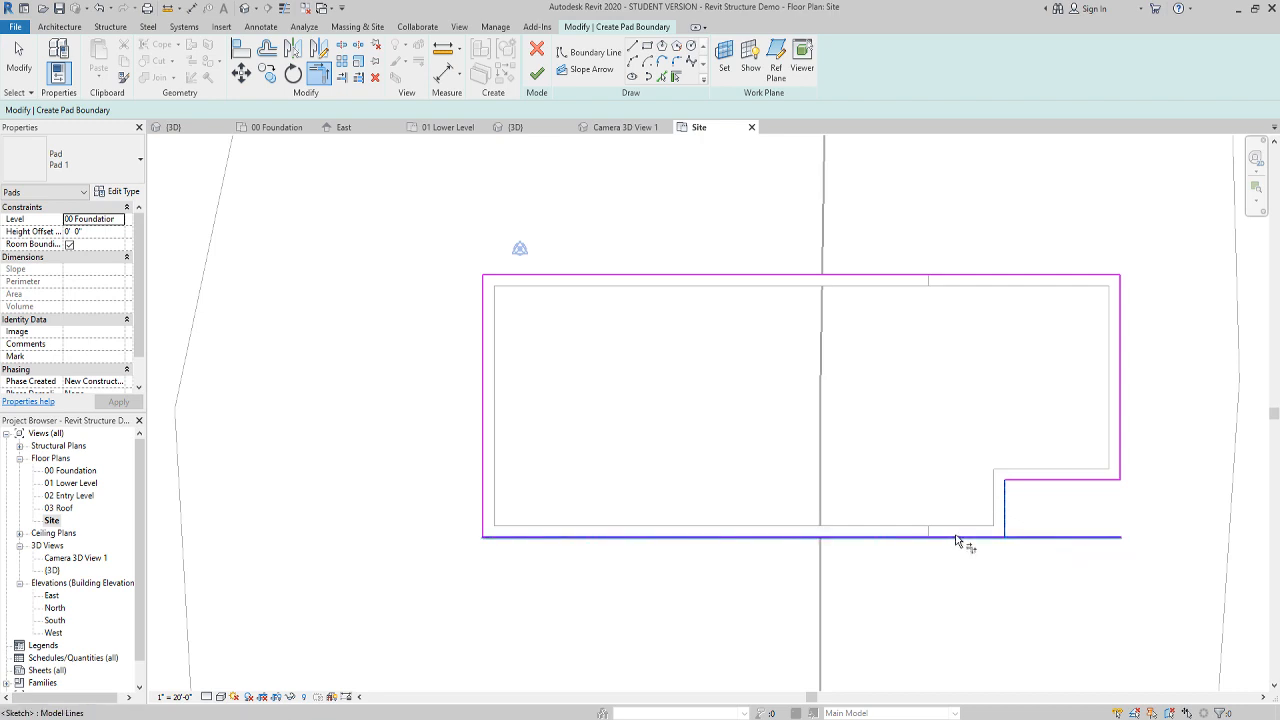
pyautogui.click(956, 538)
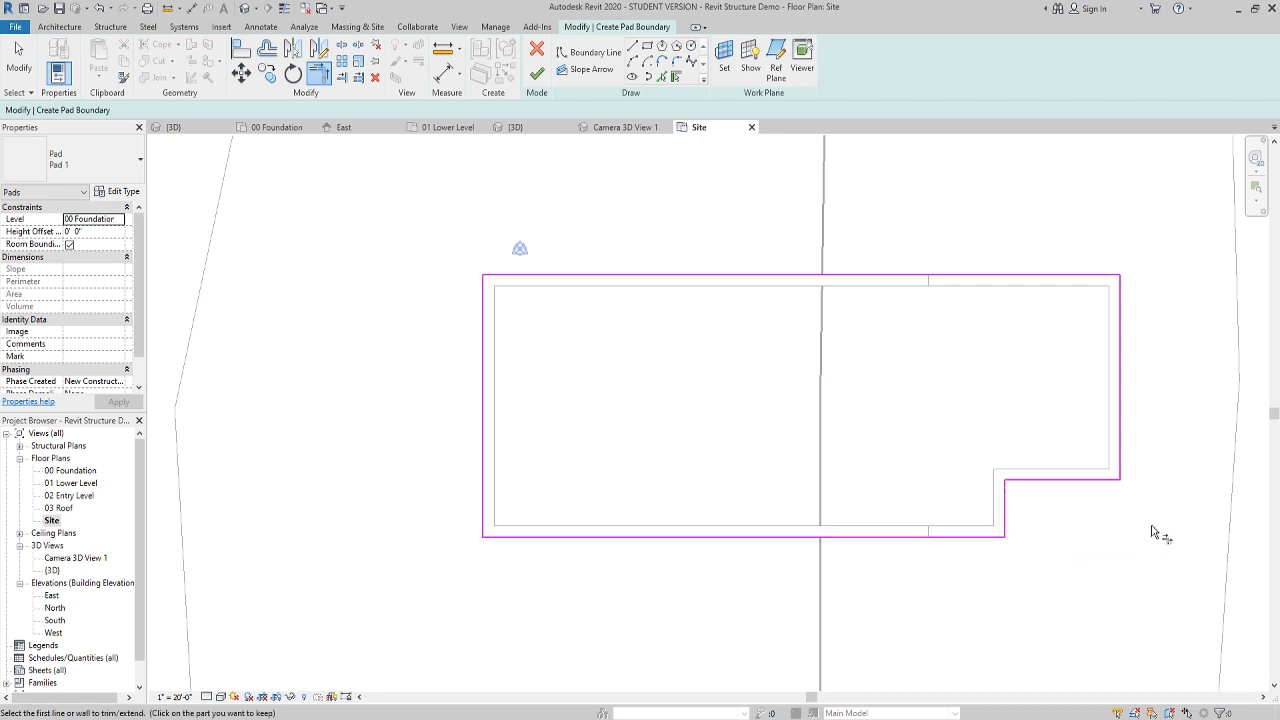
pyautogui.click(536, 74)
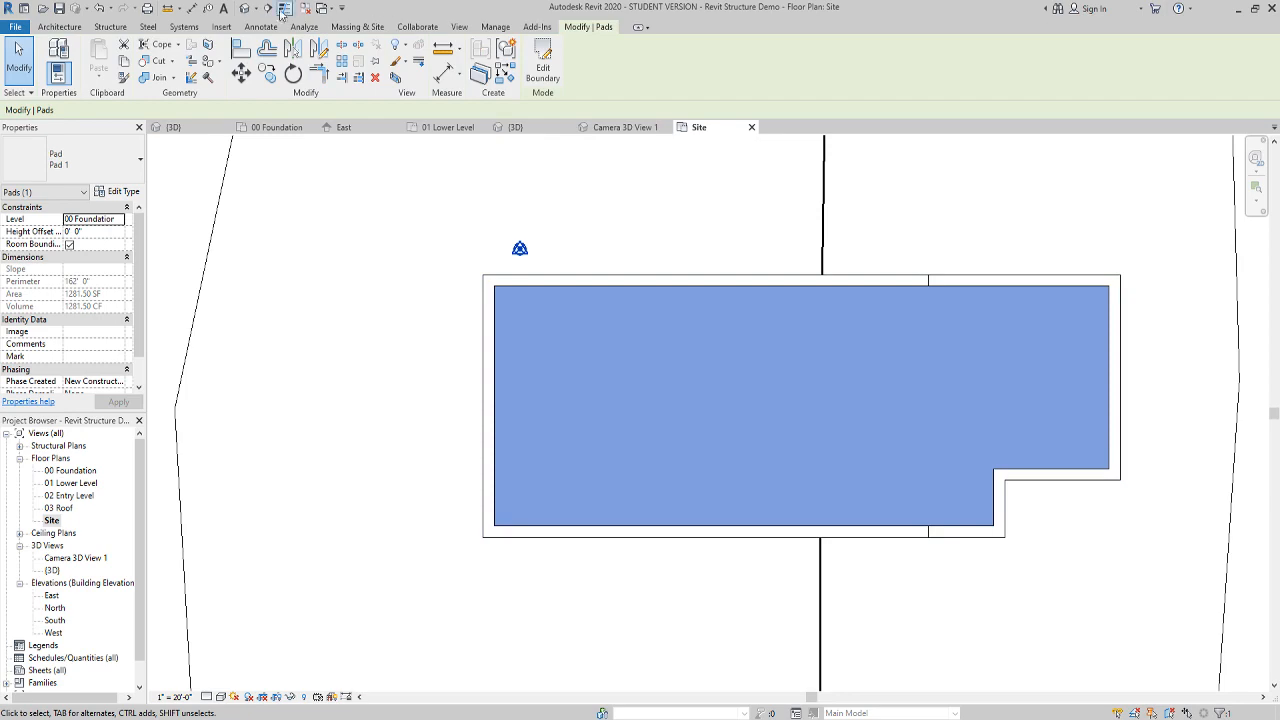
# Inspect the building pad's cut through the toposurface in the default 3D view and save the project
pyautogui.click(246, 8)
pyautogui.moveTo(889, 609)
pyautogui.keyDown('shift'); pyautogui.mouseDown(button='middle')
pyautogui.moveTo(617, 465)
pyautogui.moveTo(837, 466)
pyautogui.moveTo(903, 449)
pyautogui.moveTo(732, 471)
pyautogui.mouseUp(button='middle'); pyautogui.keyUp('shift')
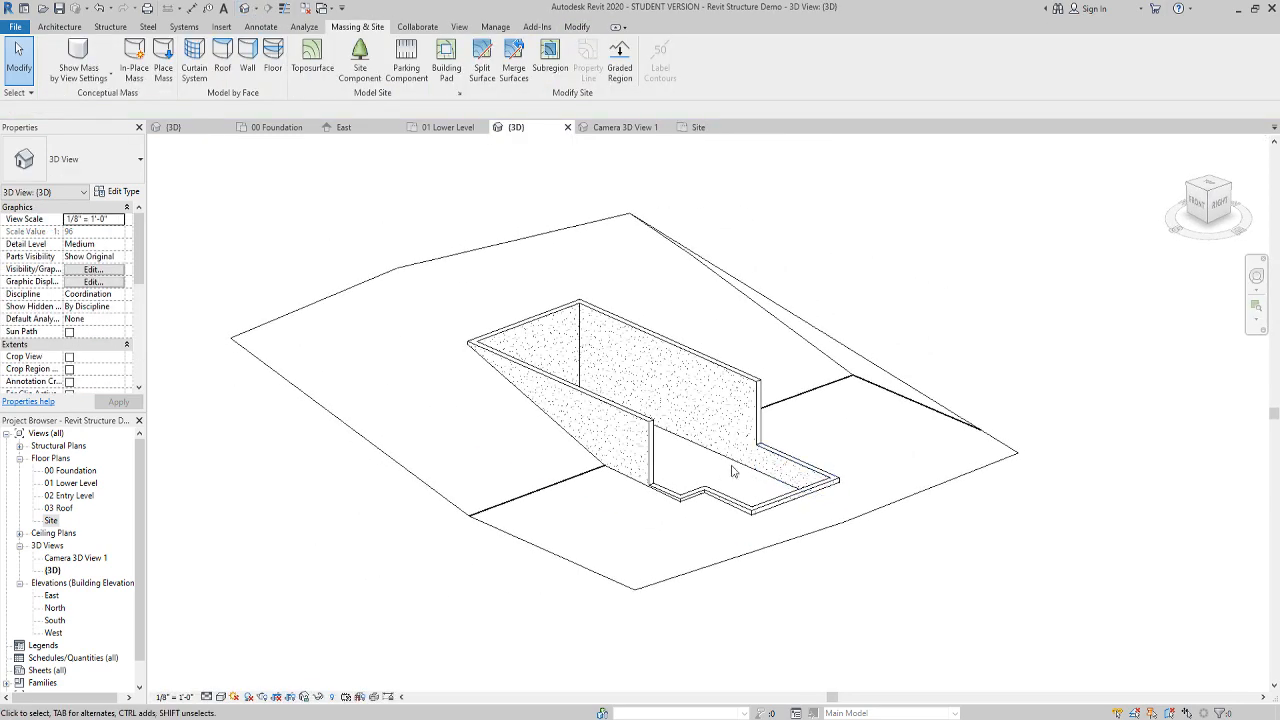
pyautogui.click(732, 471)
pyautogui.keyDown('shift'); pyautogui.moveTo(986, 449); pyautogui.dragTo(937, 480, button='middle'); pyautogui.keyUp('shift')
pyautogui.click(1086, 363)
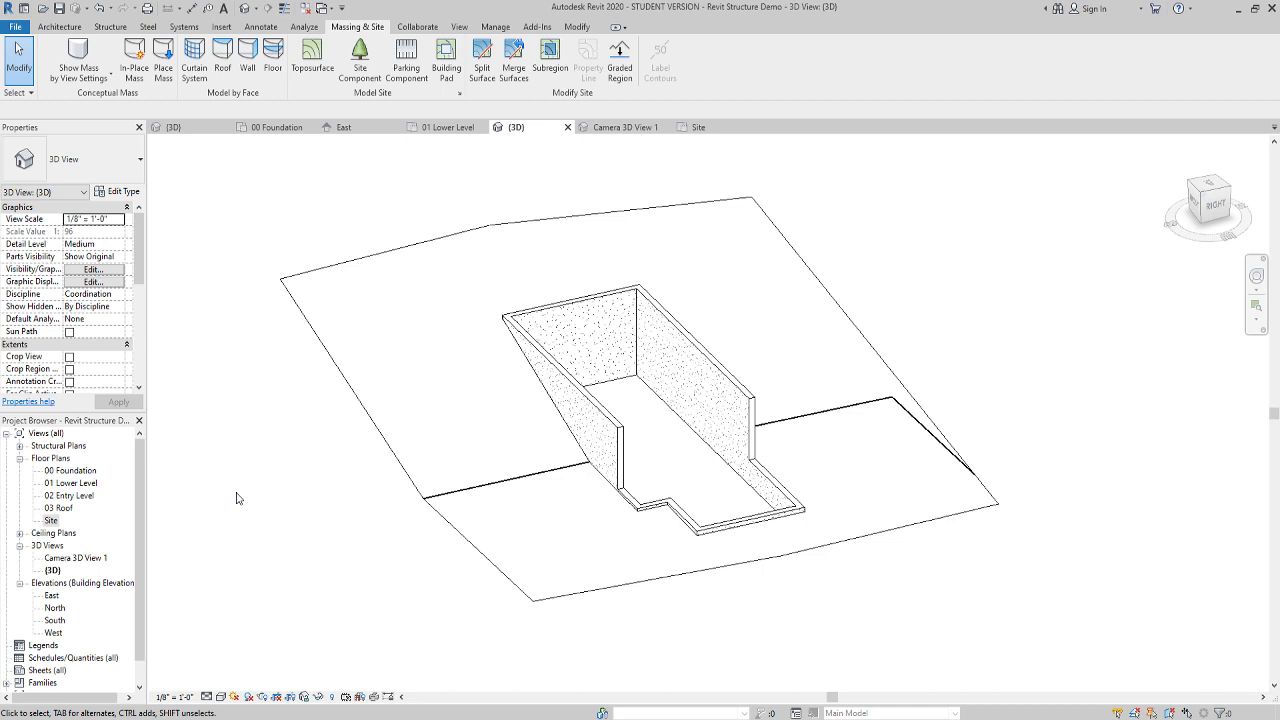
pyautogui.click(58, 8)
# Examine the foundation walls in the 01 Lower Level floor plan and from the back of the 3D model
pyautogui.doubleClick(70, 483)
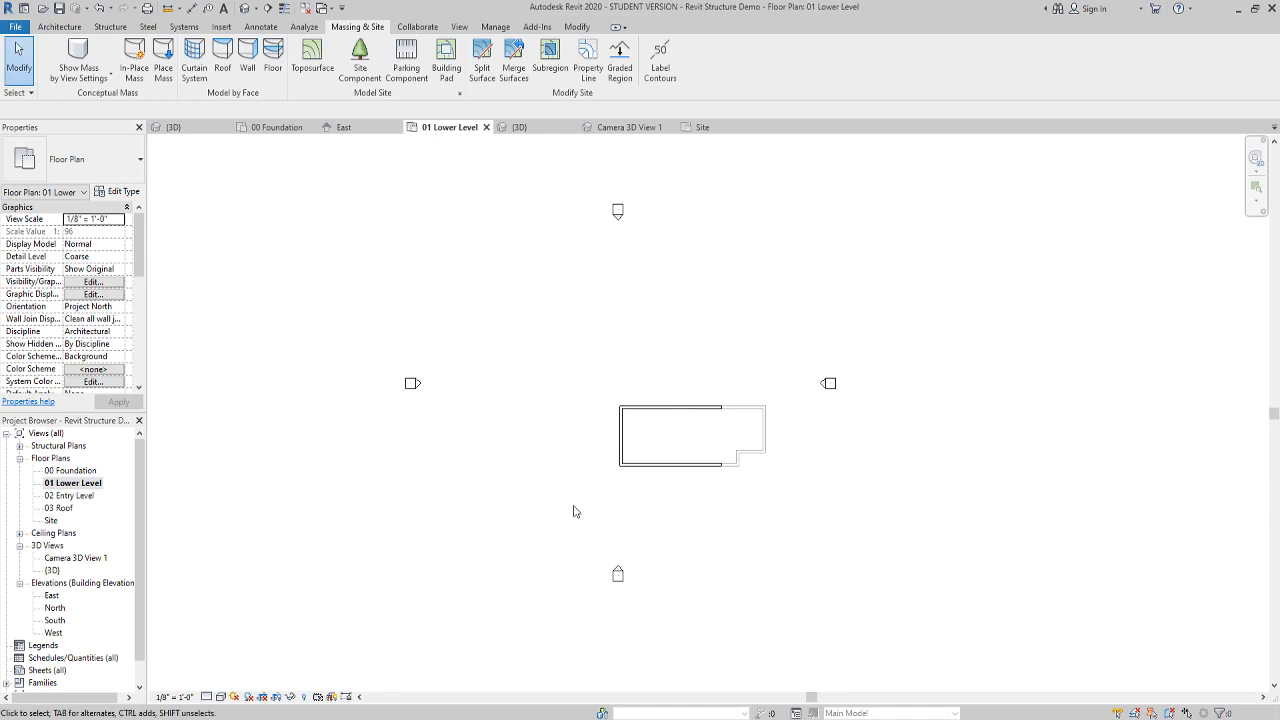
pyautogui.scroll(5, 724, 490)
pyautogui.moveTo(687, 448); pyautogui.dragTo(749, 437, button='middle')
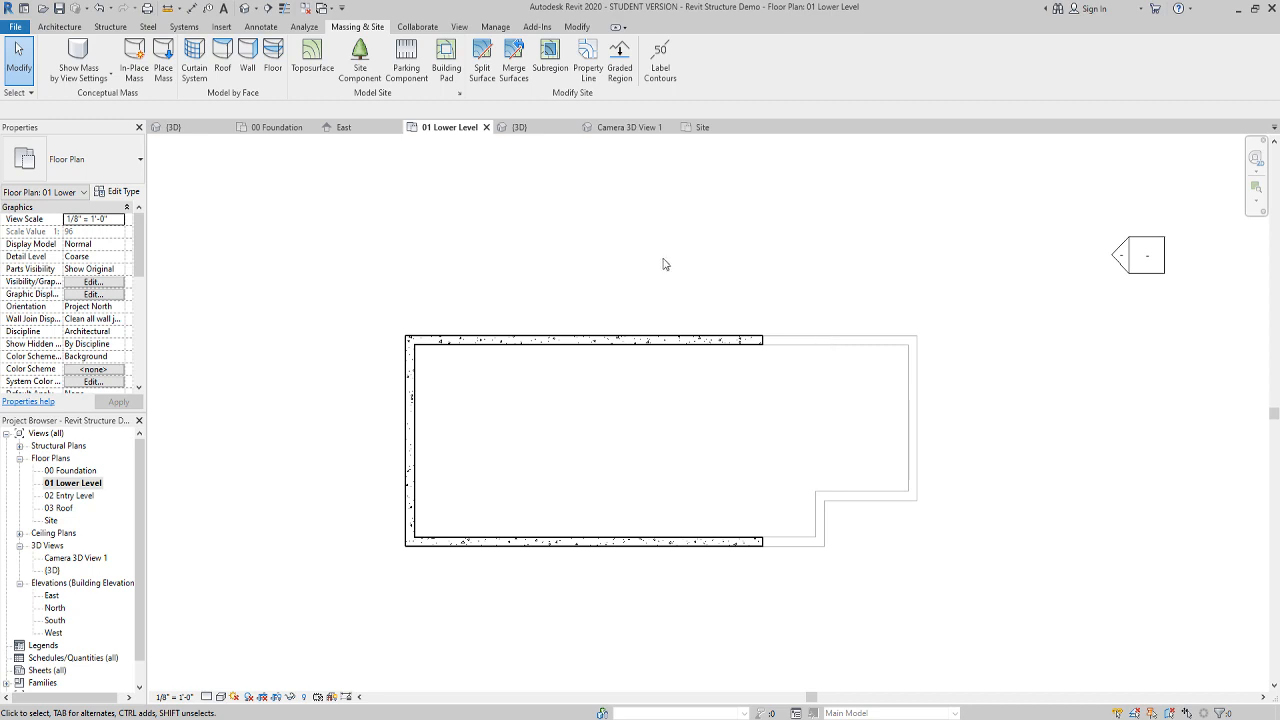
pyautogui.click(519, 127)
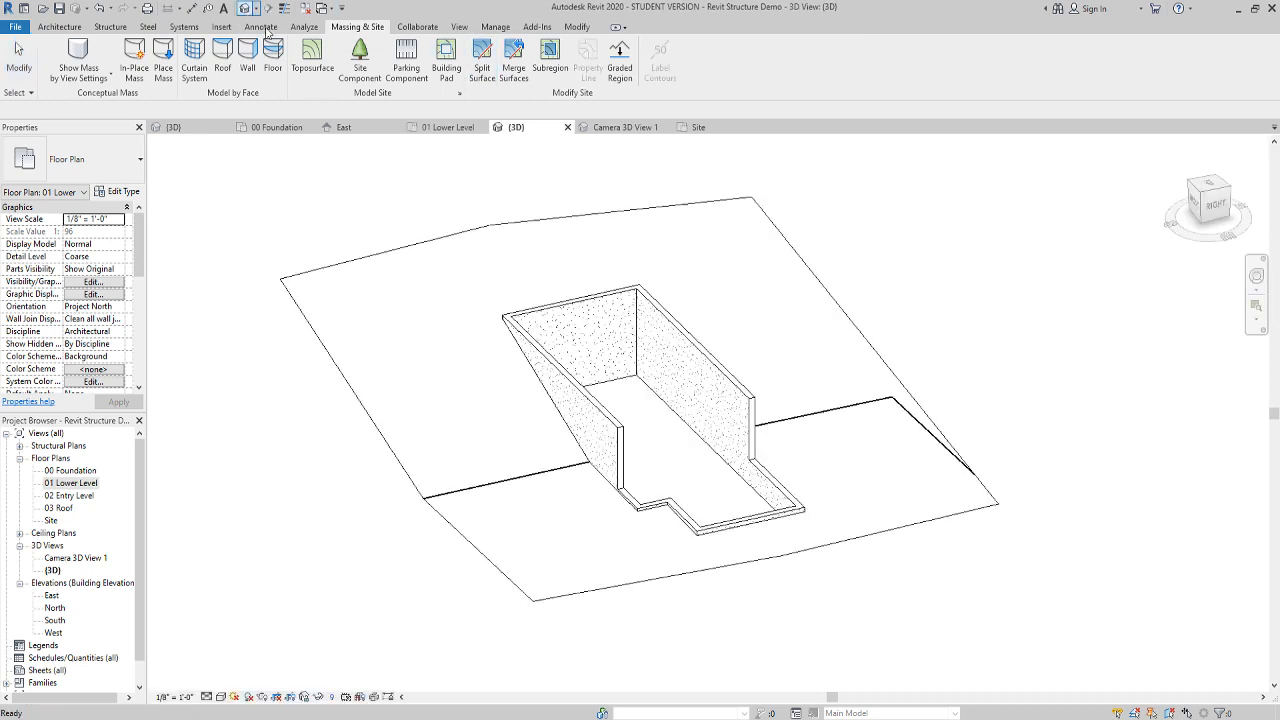
pyautogui.keyDown('shift'); pyautogui.moveTo(891, 486); pyautogui.dragTo(583, 378, button='middle'); pyautogui.keyUp('shift')
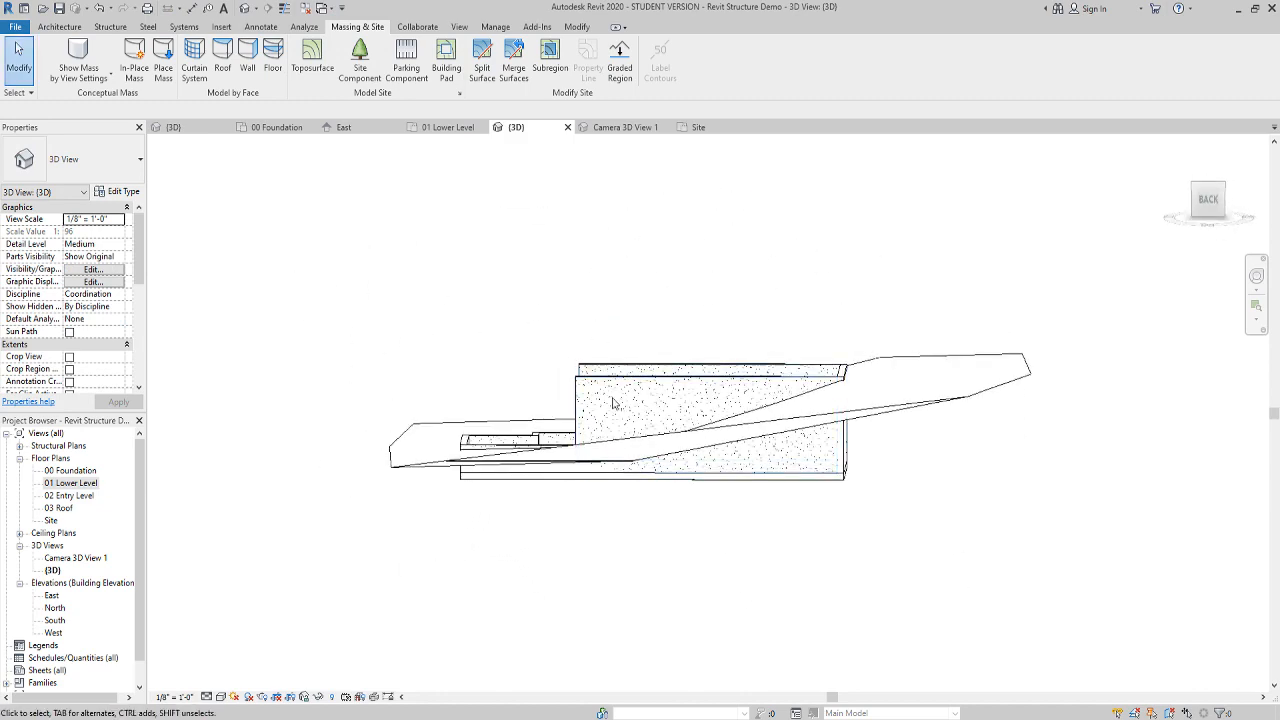
pyautogui.keyDown('shift'); pyautogui.moveTo(605, 380); pyautogui.dragTo(543, 463, button='middle'); pyautogui.keyUp('shift')
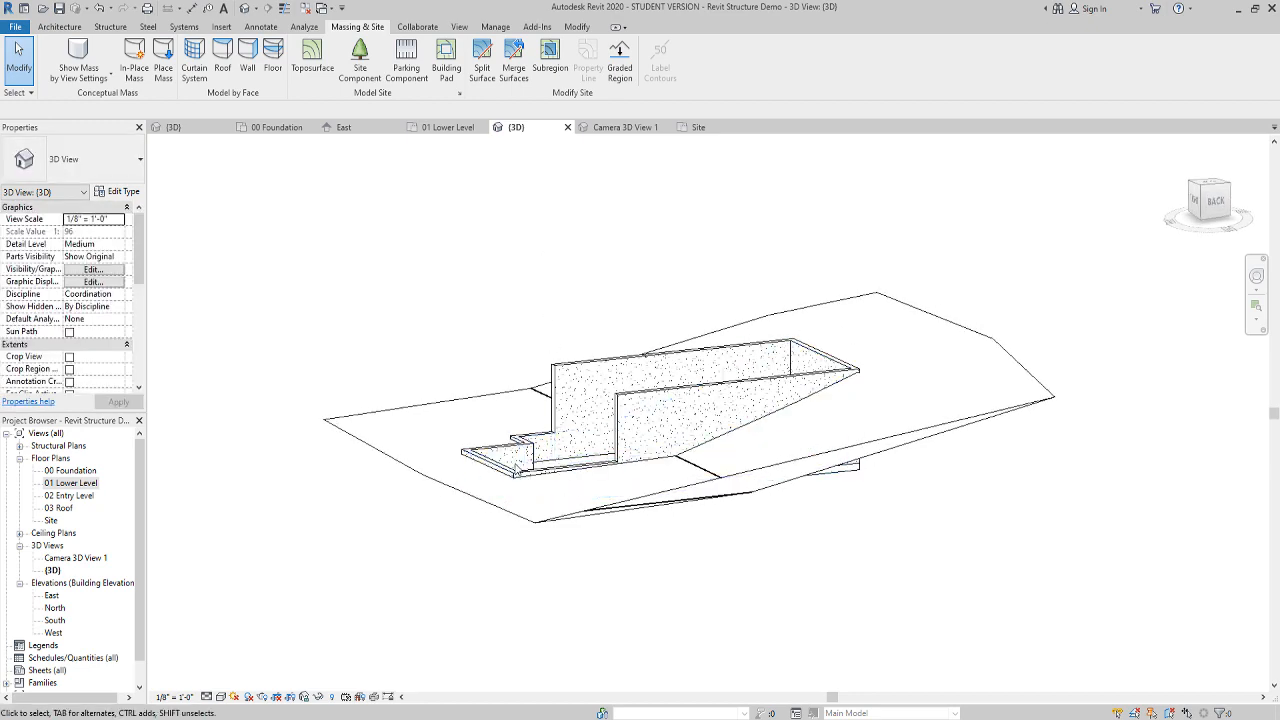
# Open the 02 Entry Level floor plan and set its underlay base level to 01 Lower Level
pyautogui.doubleClick(66, 496)
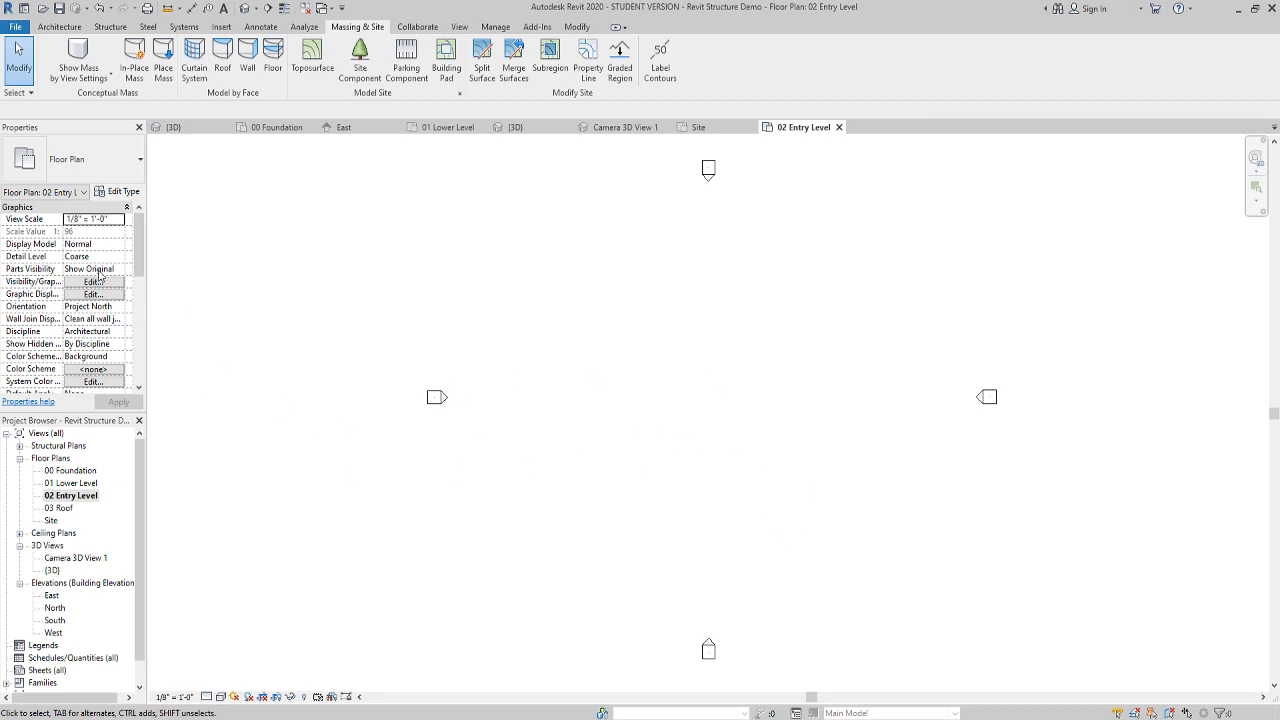
pyautogui.moveTo(375, 352); pyautogui.dragTo(602, 497)
pyautogui.click(614, 457)
pyautogui.scroll(-5, 78, 300)
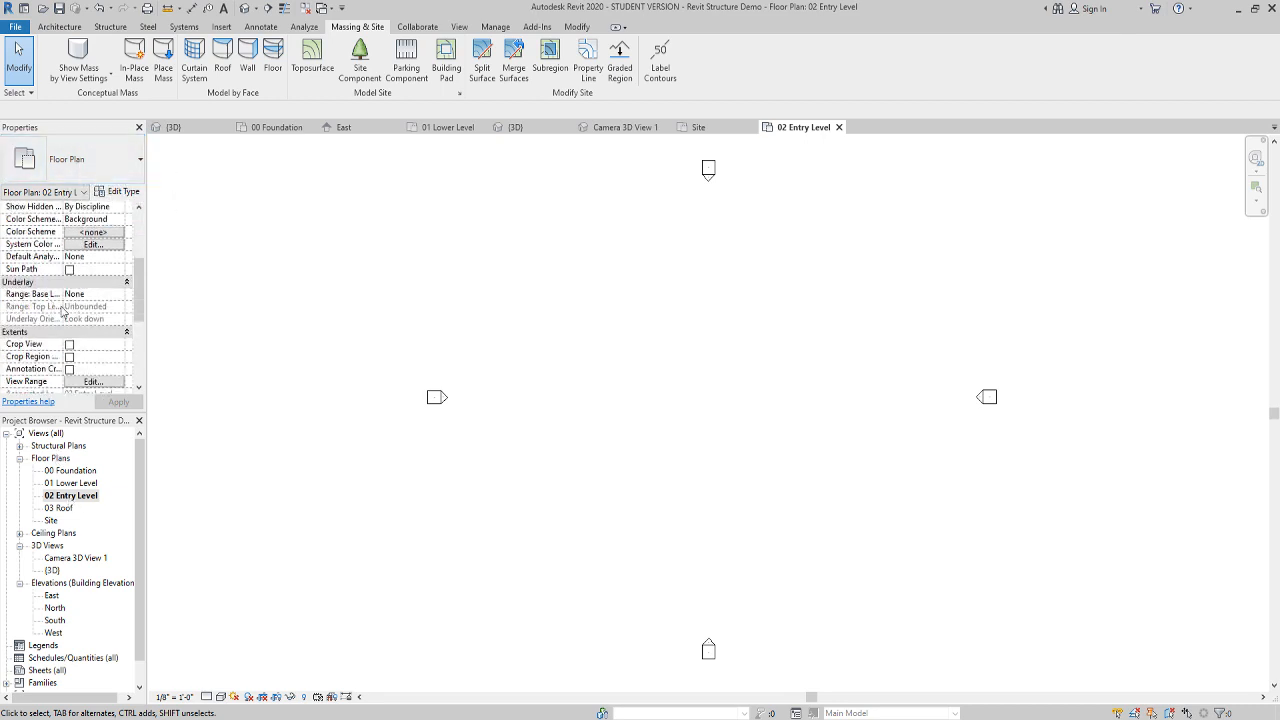
pyautogui.click(119, 296)
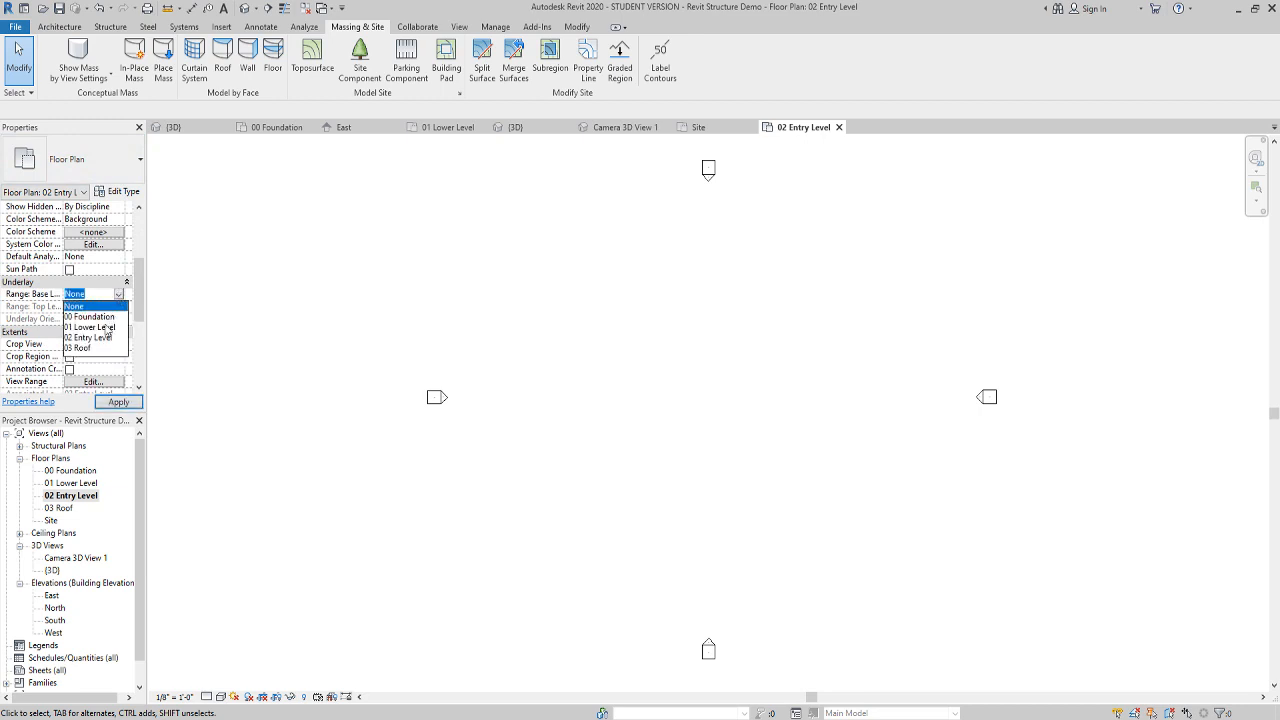
pyautogui.click(107, 327)
pyautogui.click(118, 401)
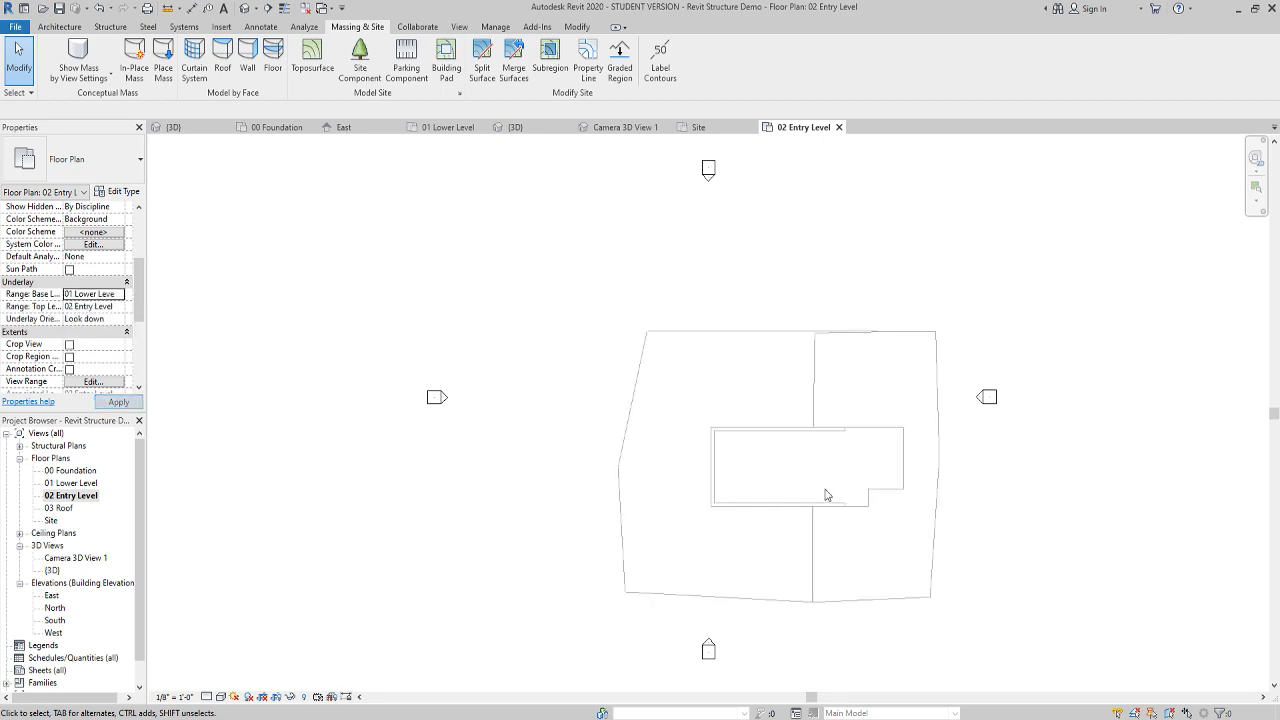
# Change the 02 Entry Level floor plan's underlay base level to 00 Foundation
pyautogui.scroll(4, 826, 494)
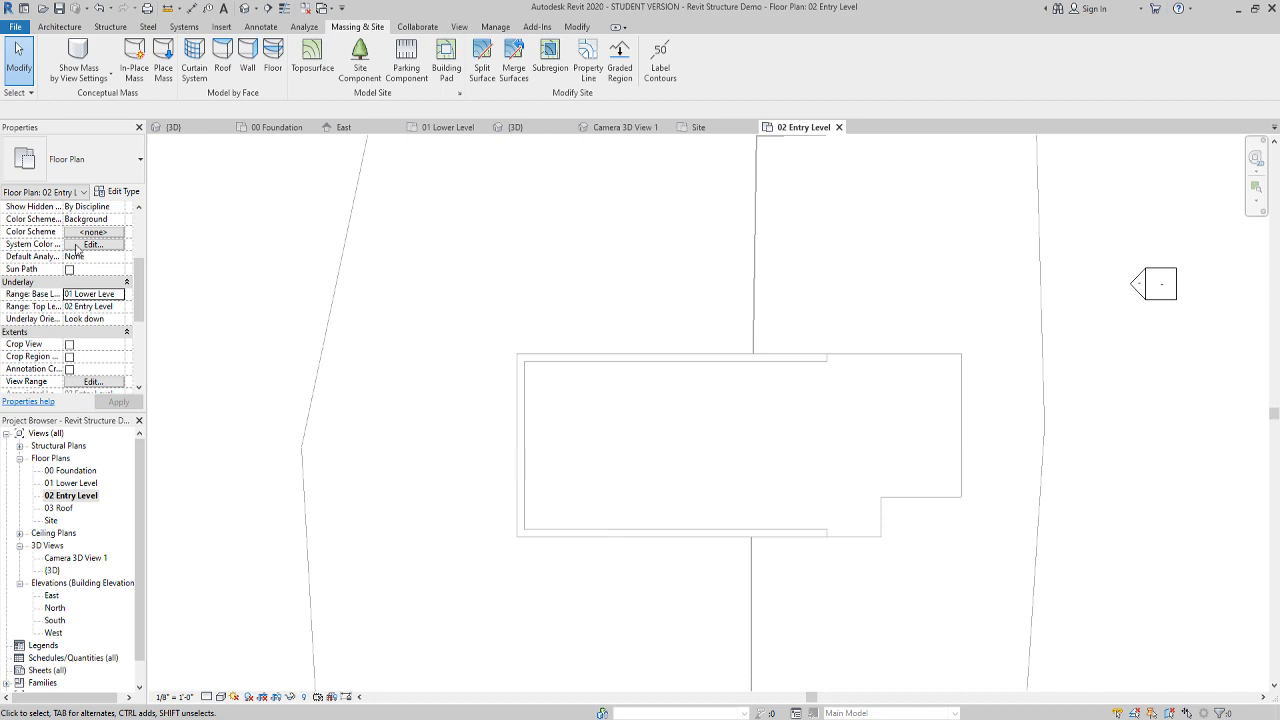
pyautogui.click(90, 294)
pyautogui.click(118, 296)
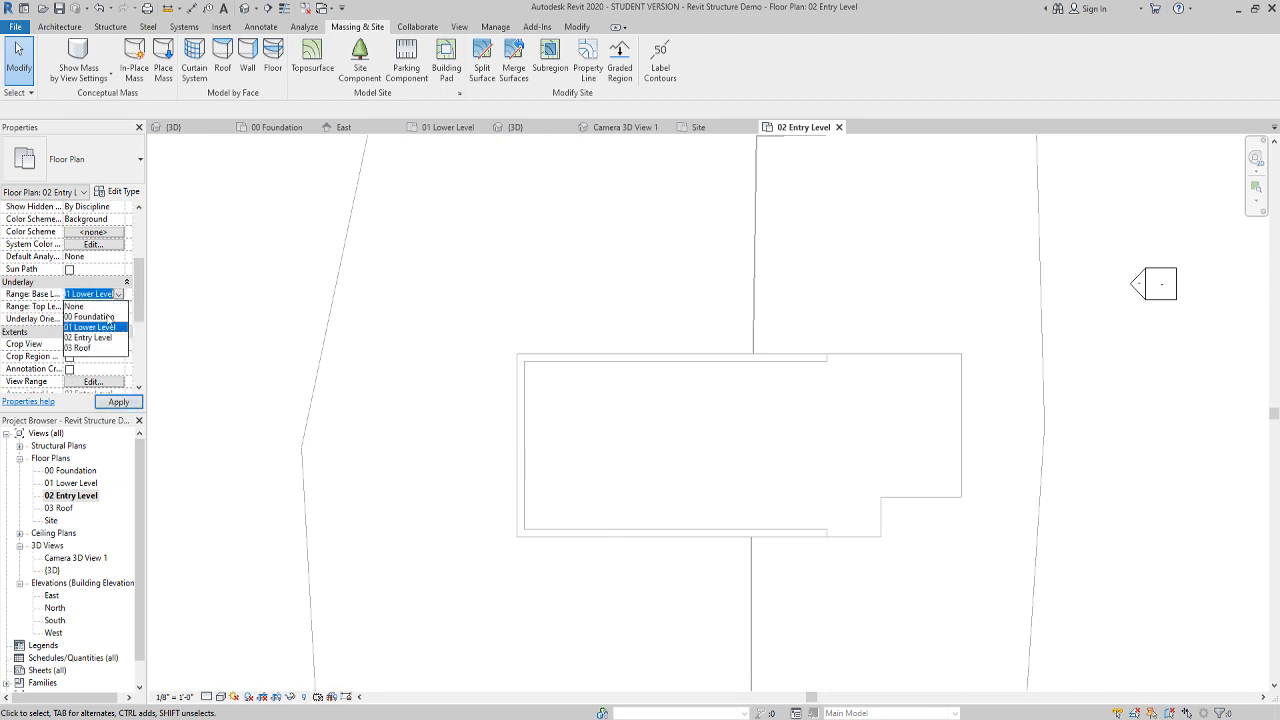
pyautogui.click(88, 318)
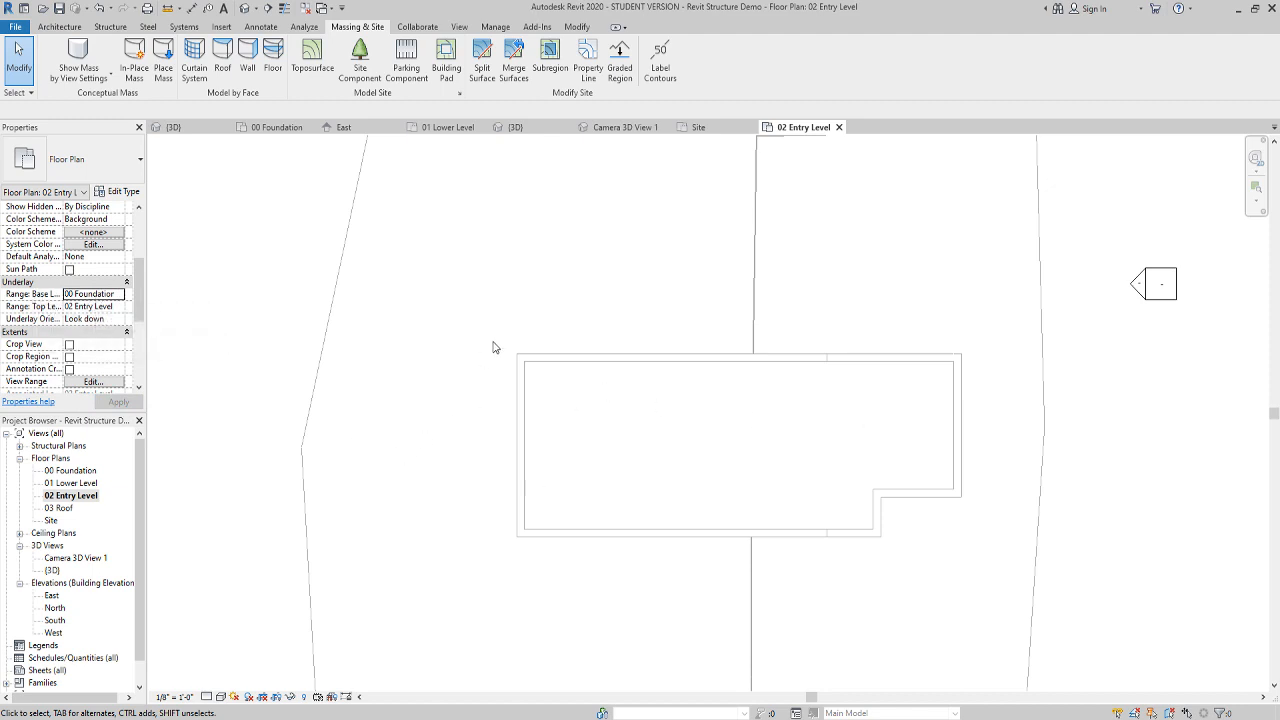
# Start placing an architectural wall in the 02 Entry Level plan using the Generic - 6" basic wall type
pyautogui.click(63, 29)
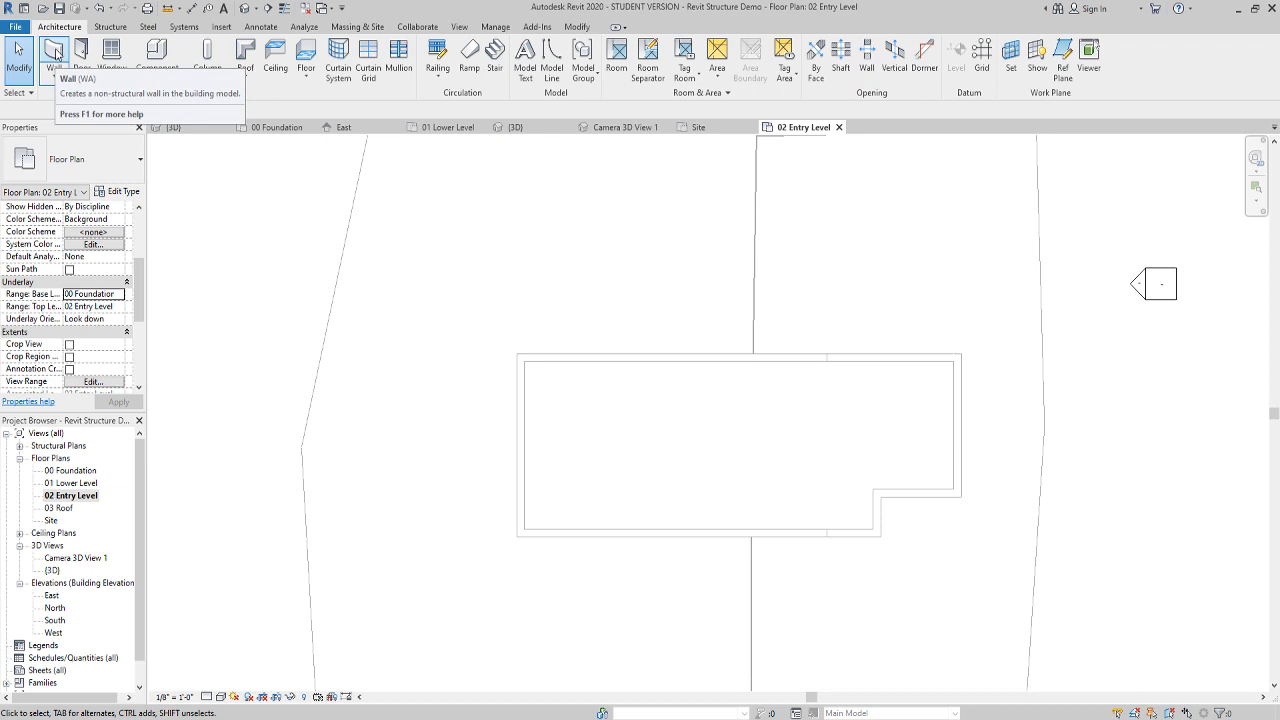
pyautogui.click(55, 52)
pyautogui.click(127, 168)
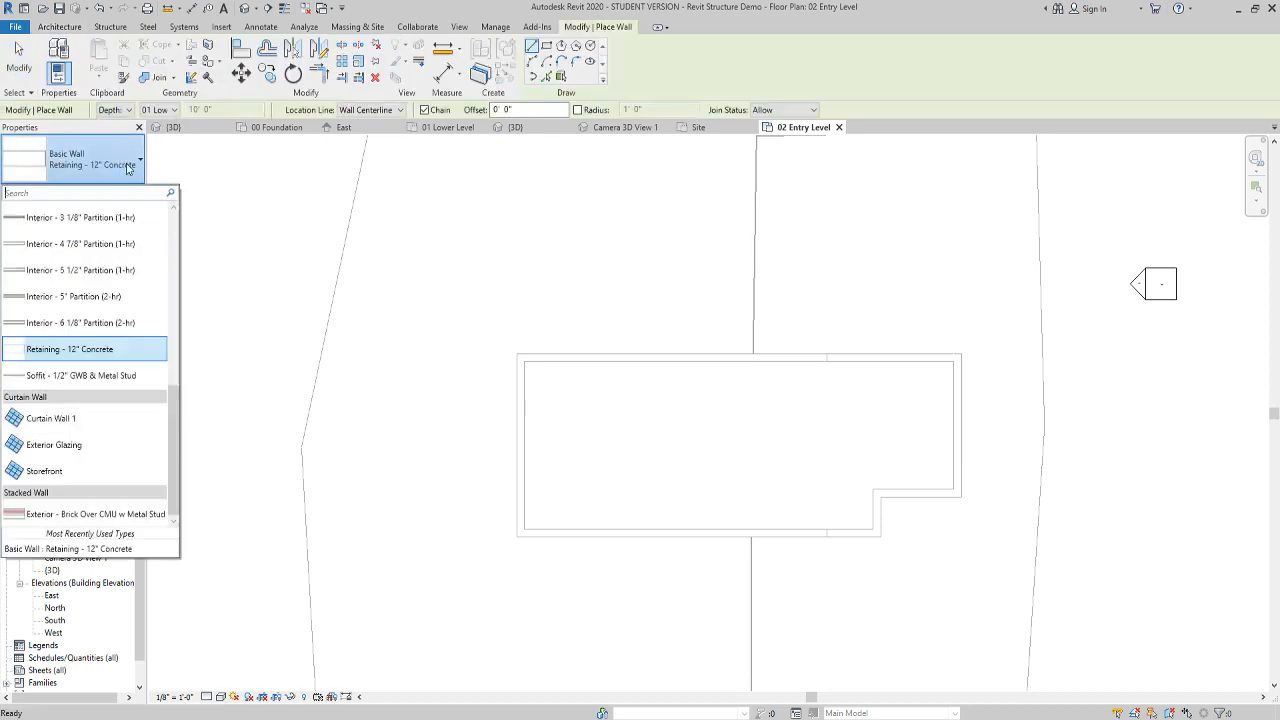
pyautogui.scroll(3, 75, 300)
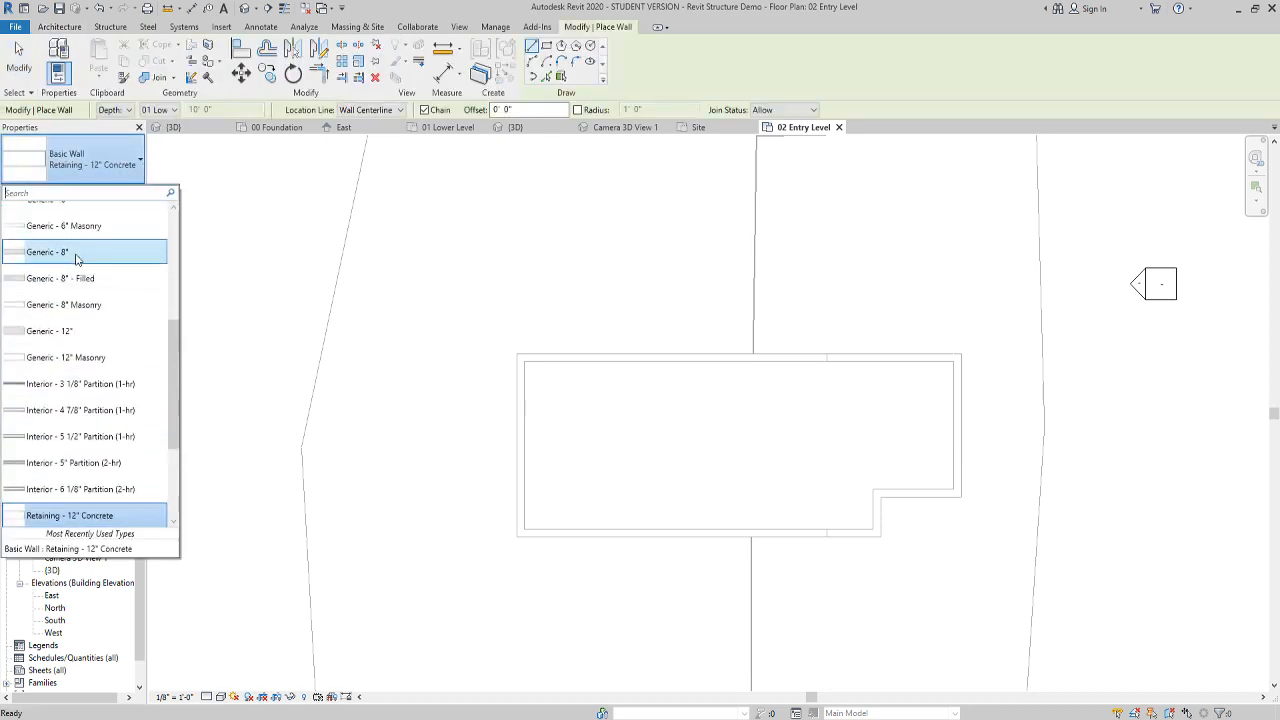
pyautogui.scroll(1, 80, 270)
pyautogui.click(80, 265)
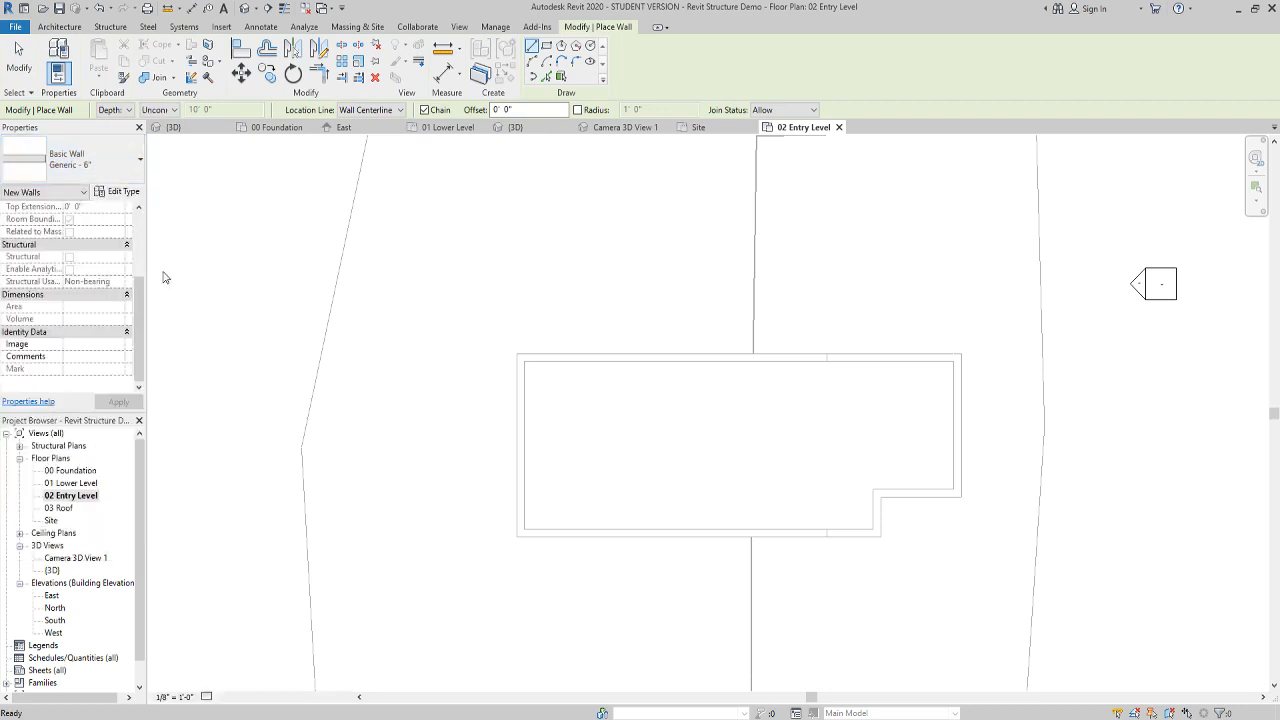
# Set the new walls to rise in height to 03 Roof with the location line at Core Face: Interior
pyautogui.click(131, 110)
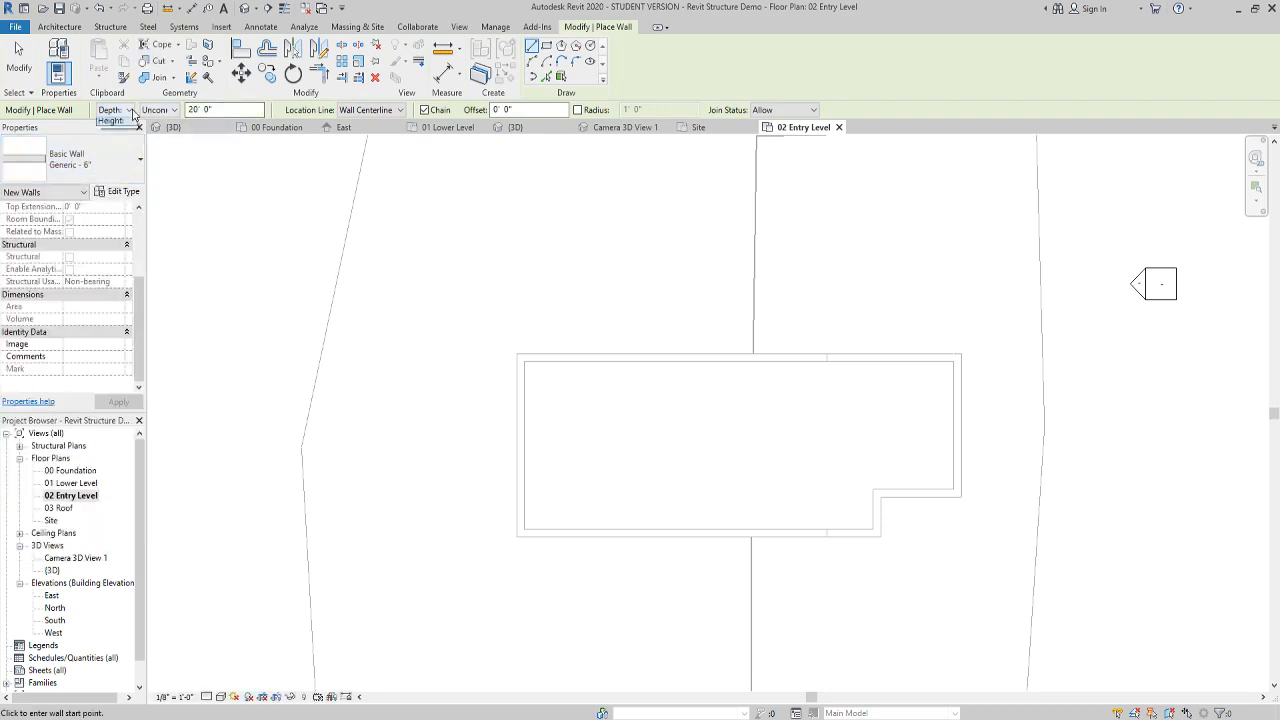
pyautogui.click(115, 121)
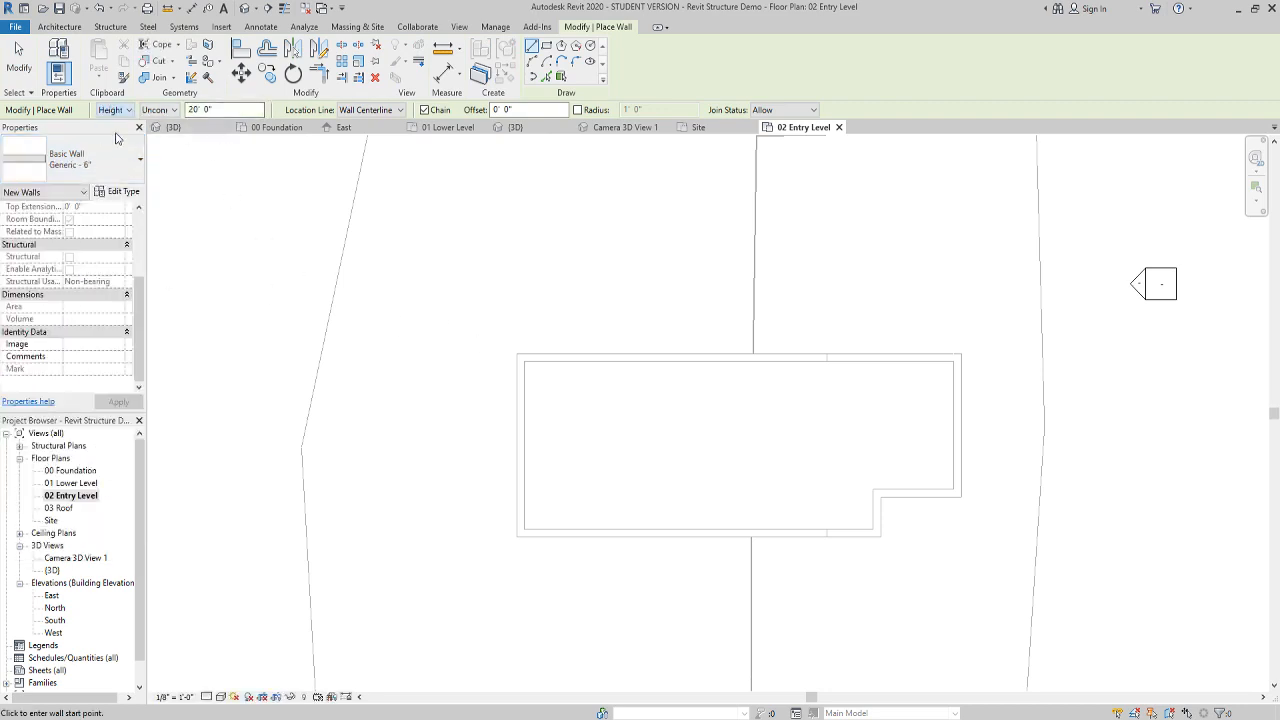
pyautogui.click(173, 110)
pyautogui.click(160, 139)
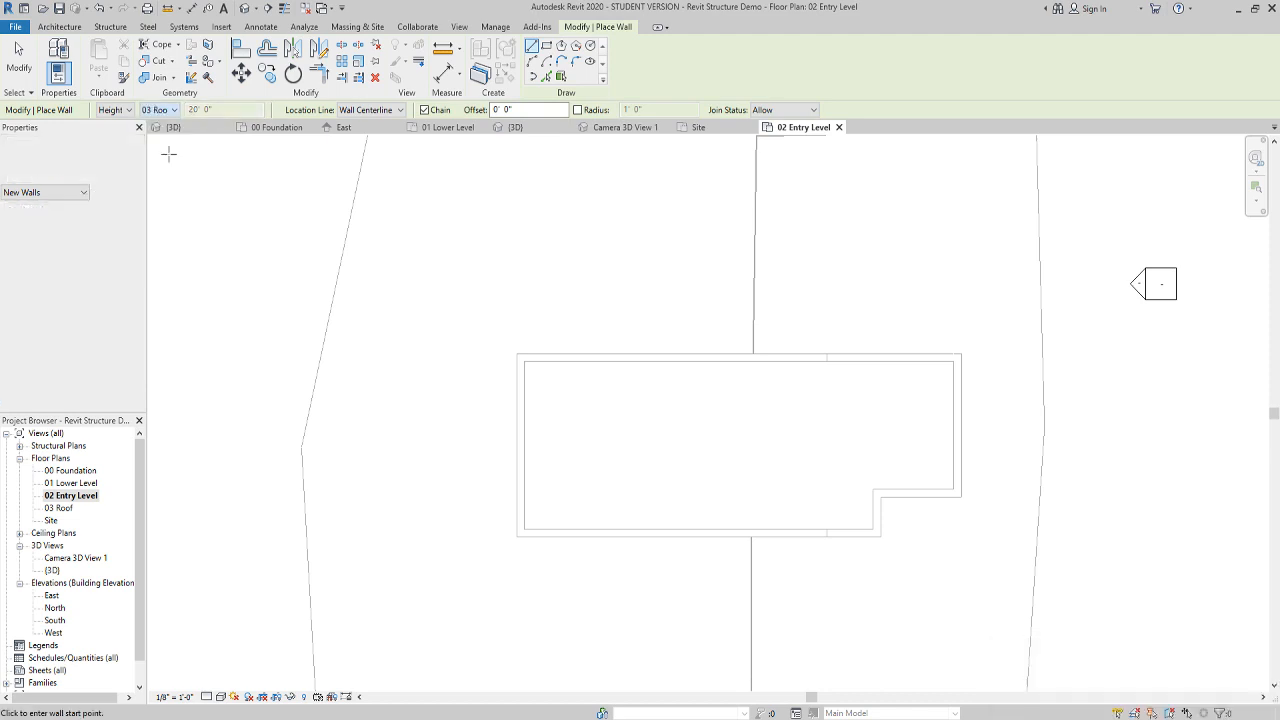
pyautogui.click(375, 110)
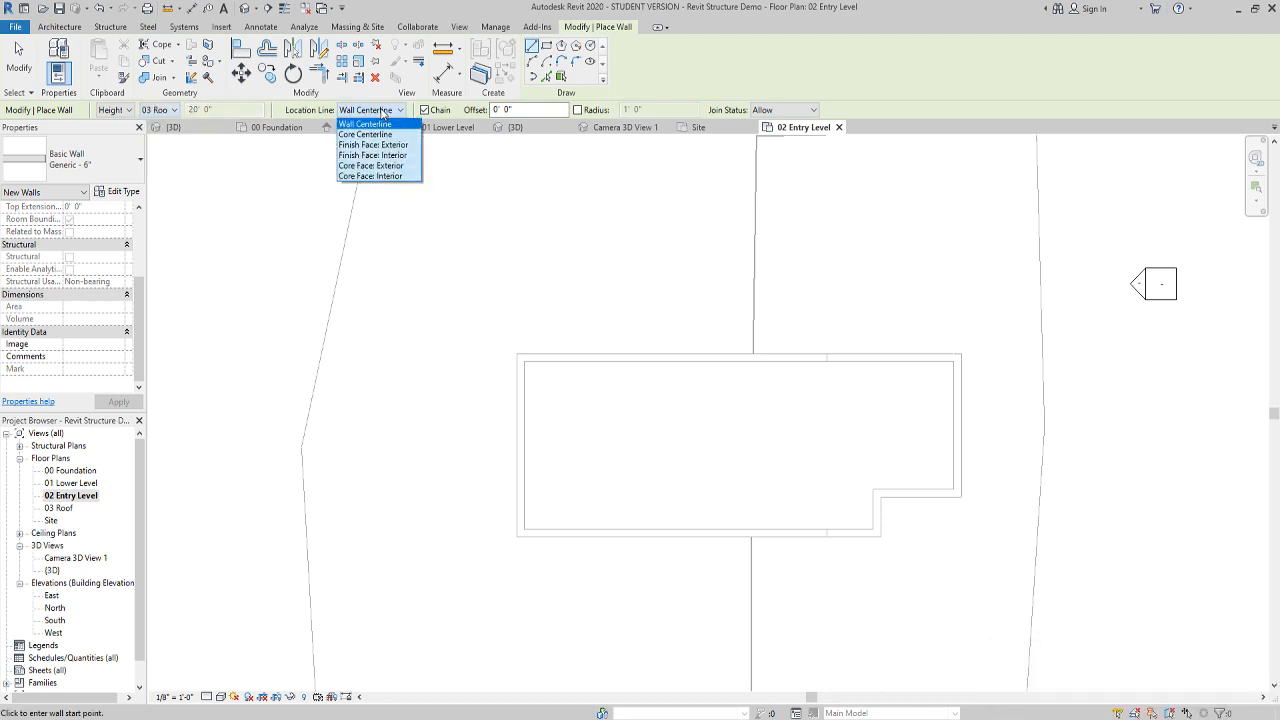
pyautogui.click(396, 177)
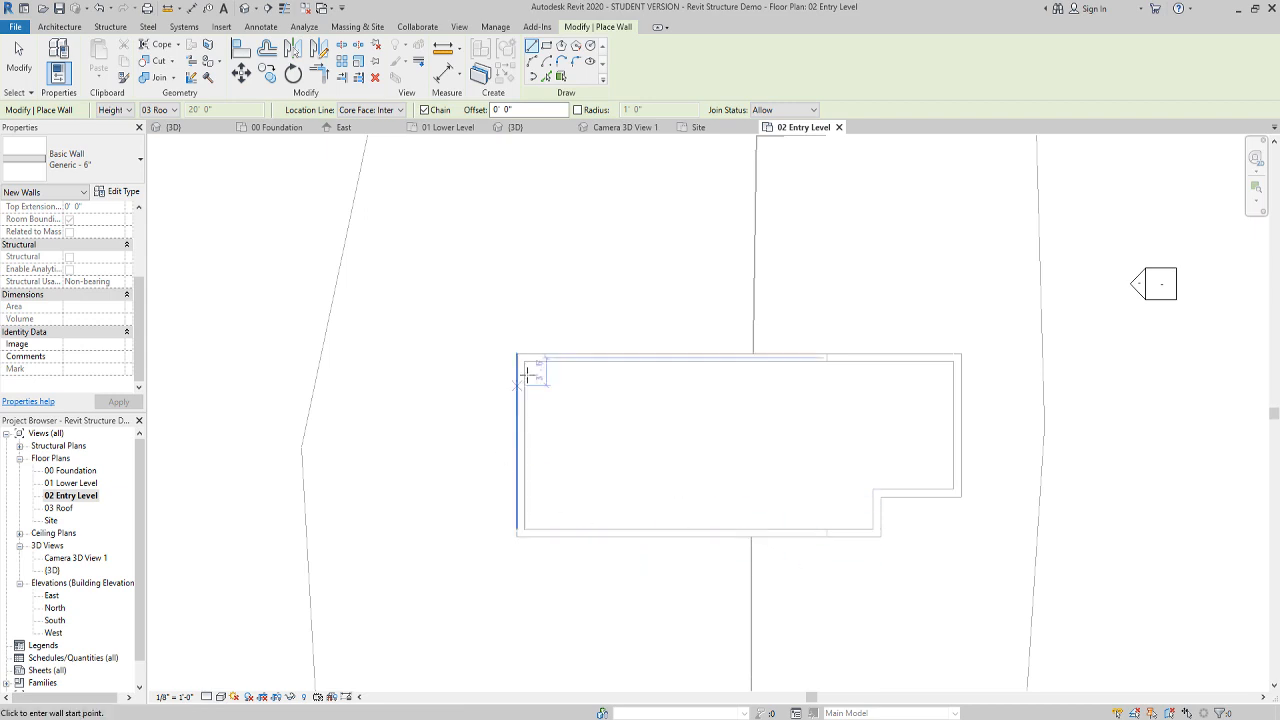
# Draw three chained walls along the foundation's inner face, from the south wall's step point around the west end to the north wall's step point
pyautogui.click(826, 528)
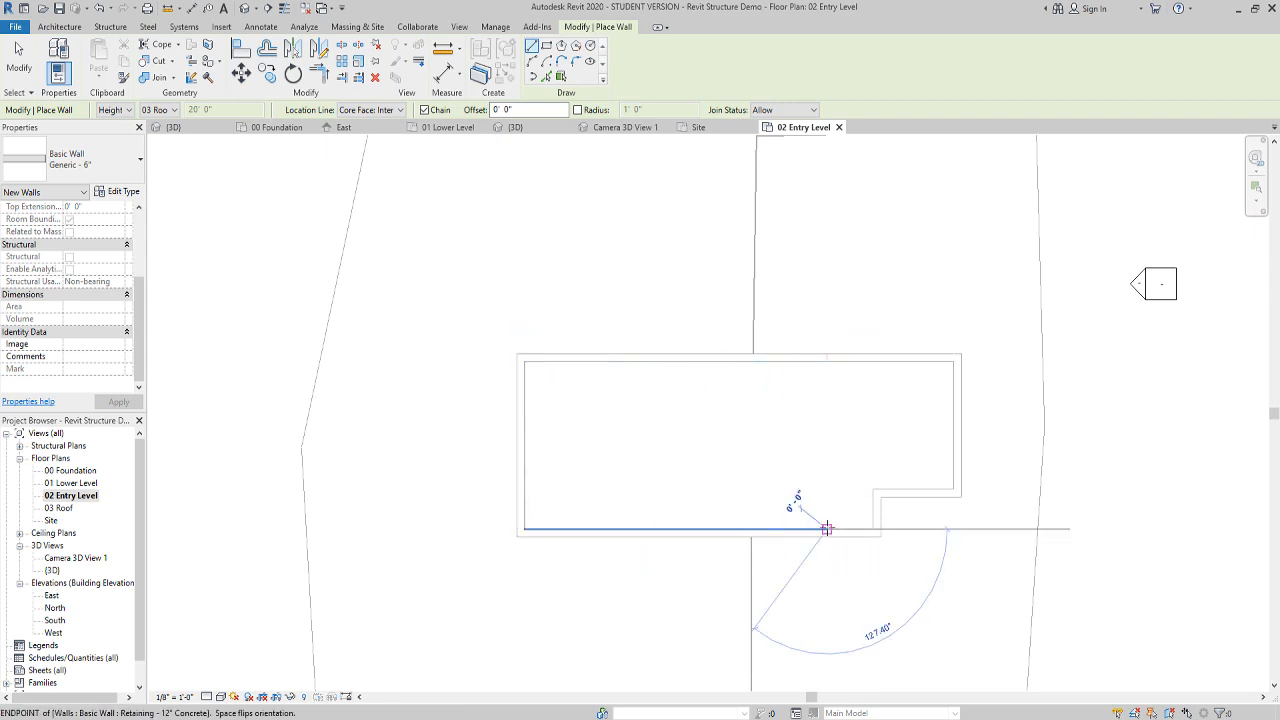
pyautogui.scroll(5, 832, 522)
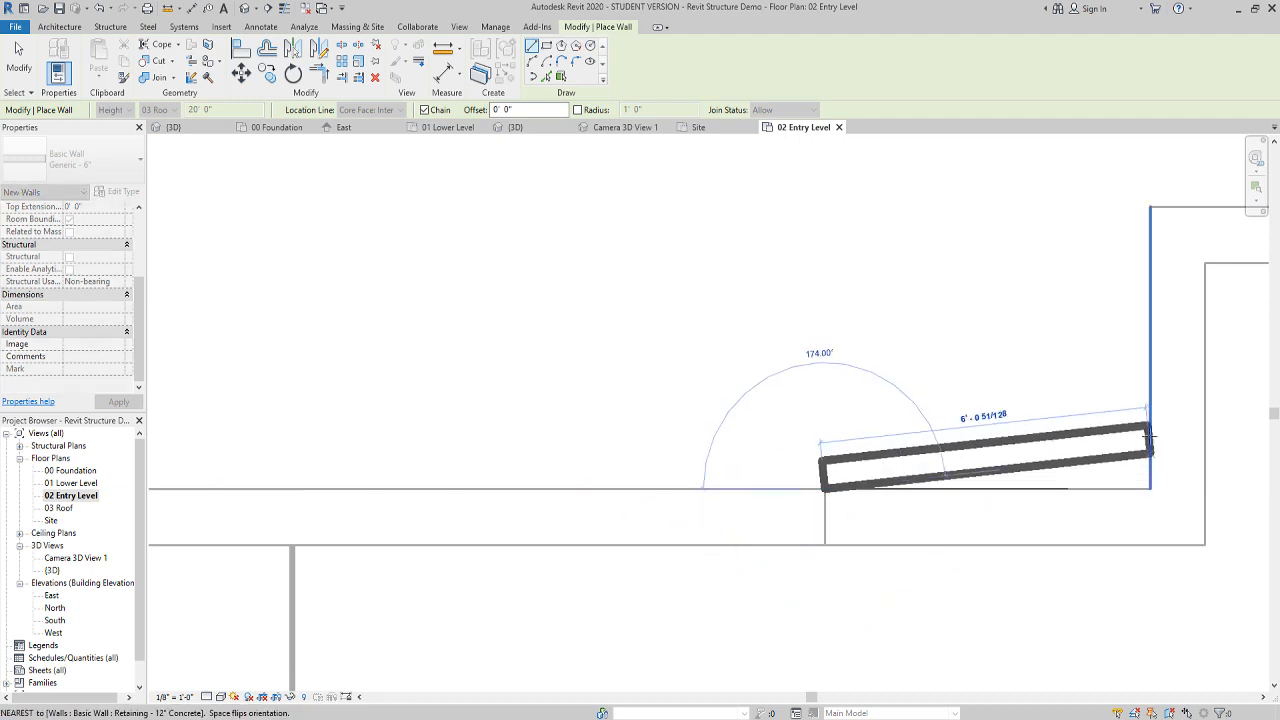
pyautogui.scroll(-5, 697, 537)
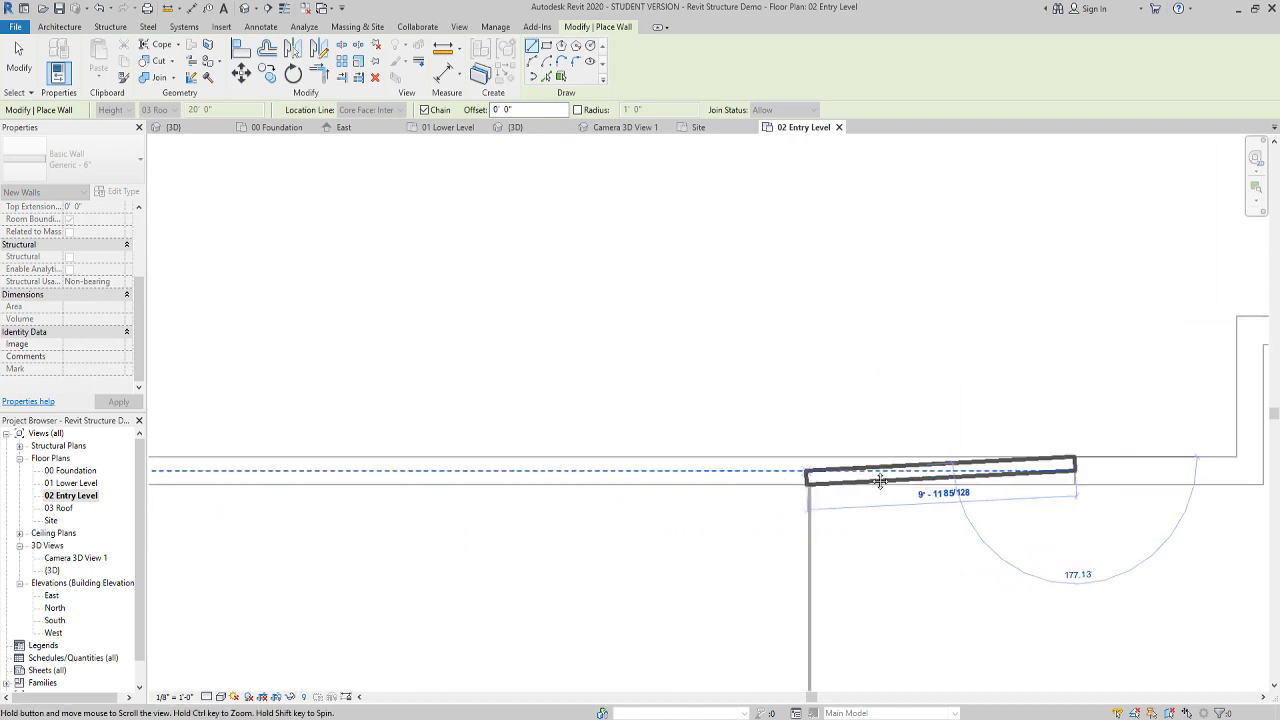
pyautogui.scroll(-2, 843, 472)
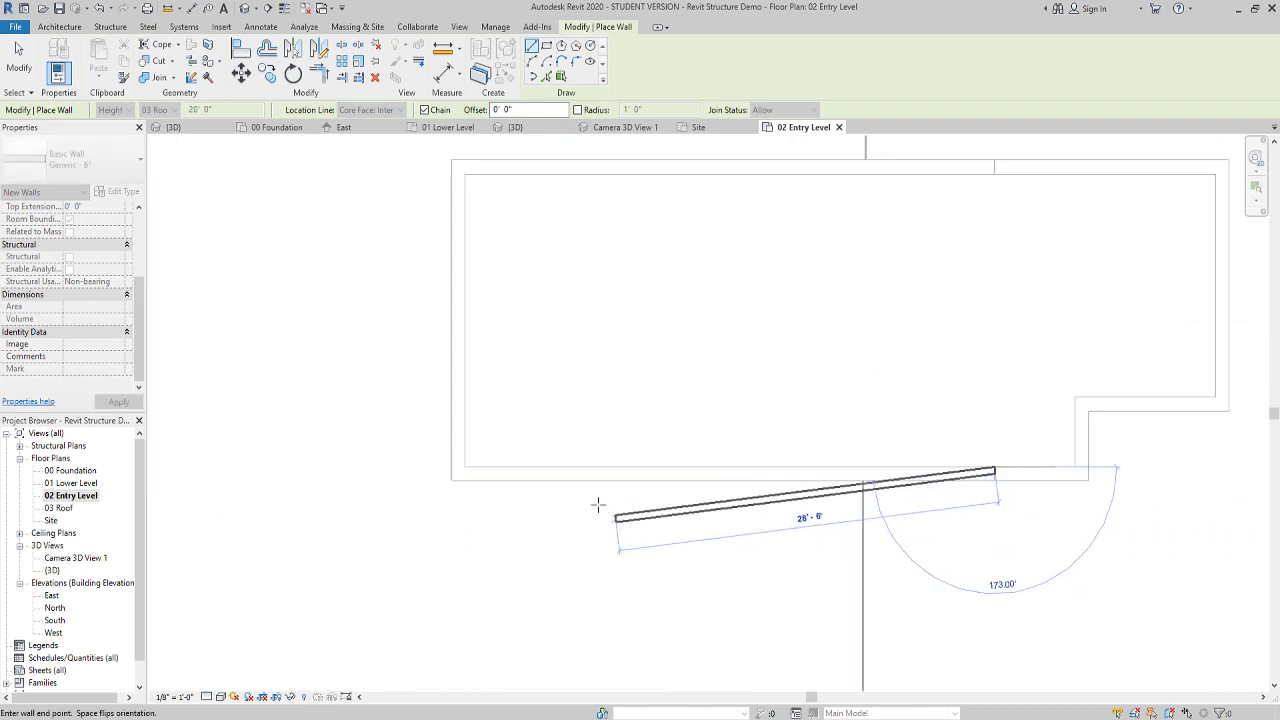
pyautogui.click(465, 469)
pyautogui.click(464, 174)
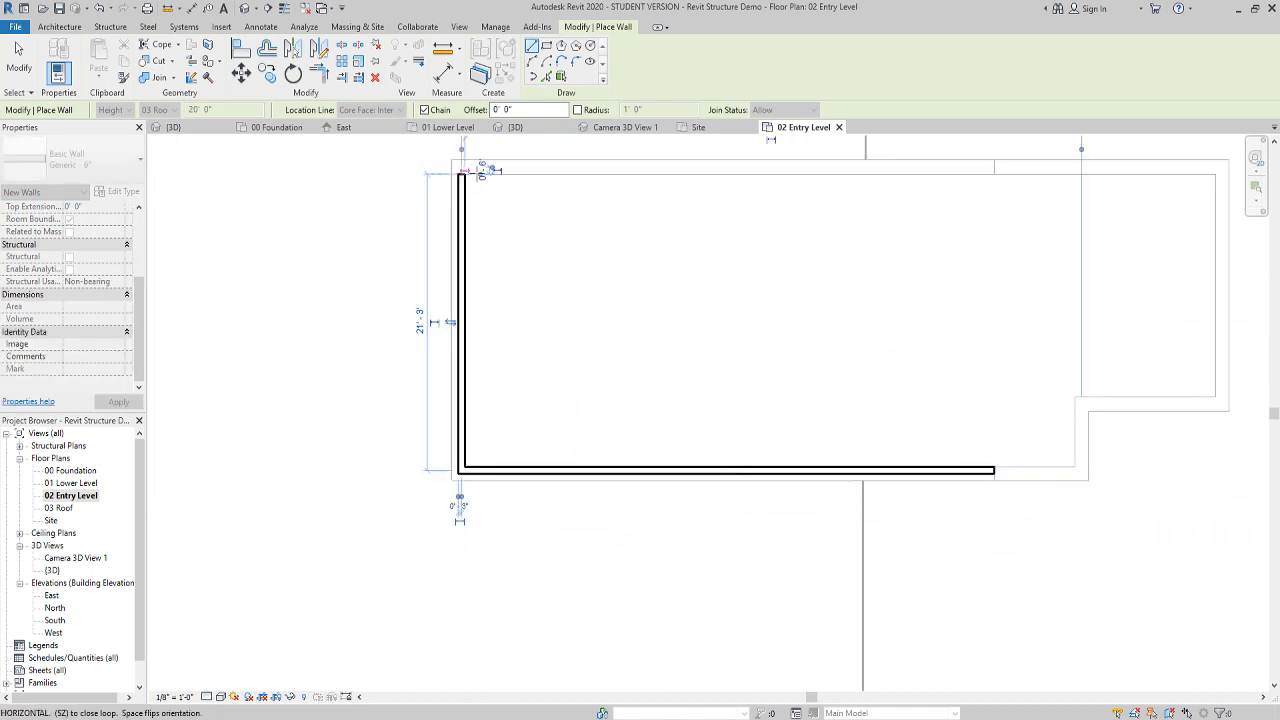
pyautogui.click(993, 173)
pyautogui.press('Escape')
pyautogui.press('Escape')
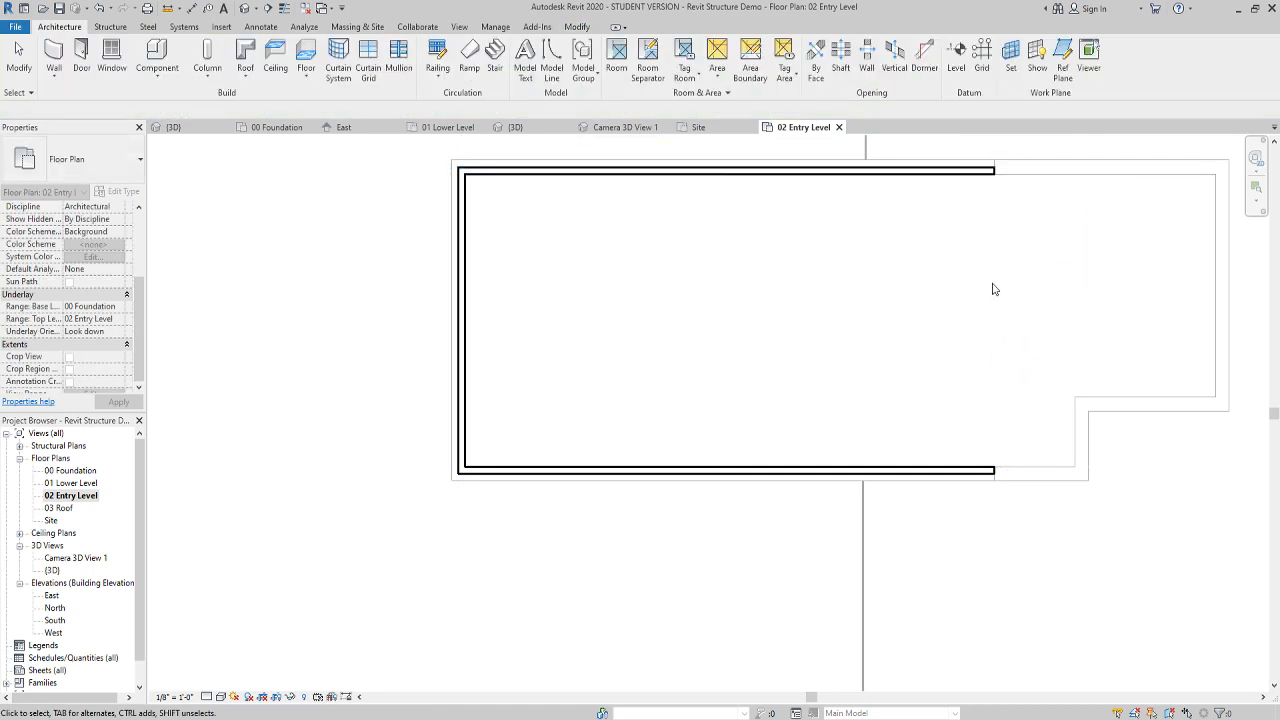
# Open the 01 Lower Level floor plan and start Generic - 6" walls with their height set to 03 Roof
pyautogui.scroll(-1, 858, 295)
pyautogui.moveTo(858, 295); pyautogui.dragTo(736, 350, button='middle')
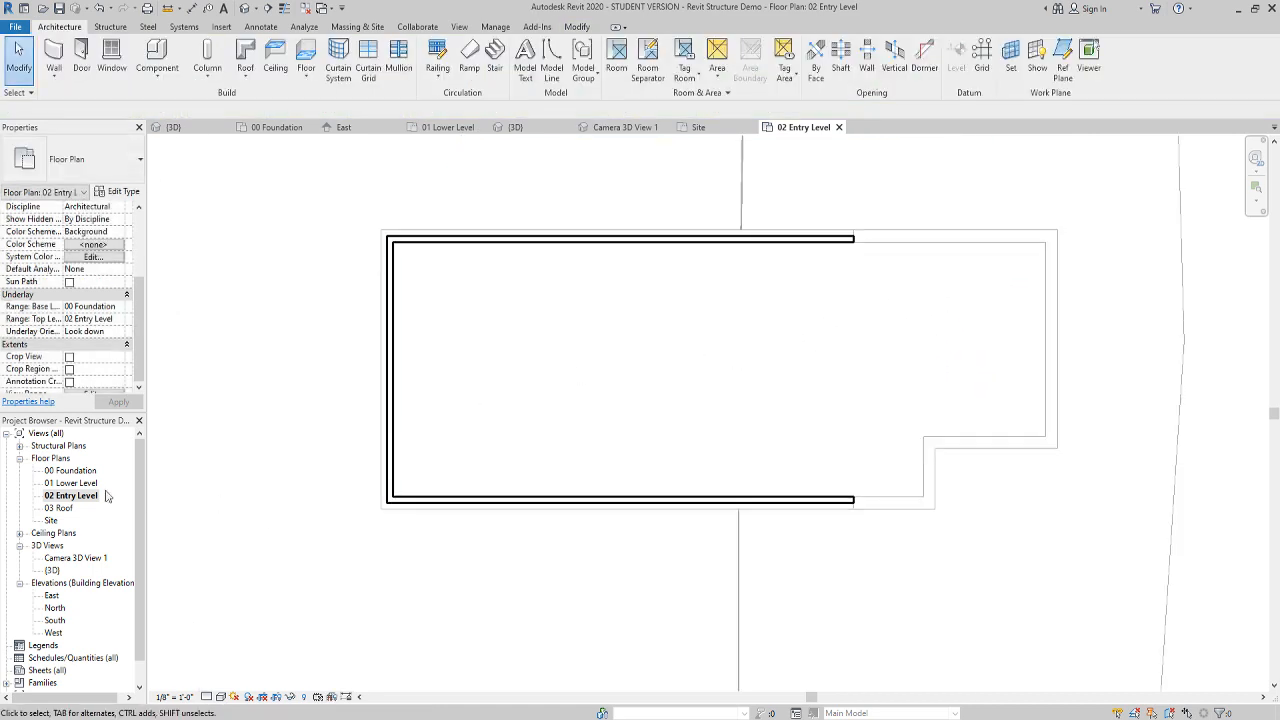
pyautogui.doubleClick(75, 485)
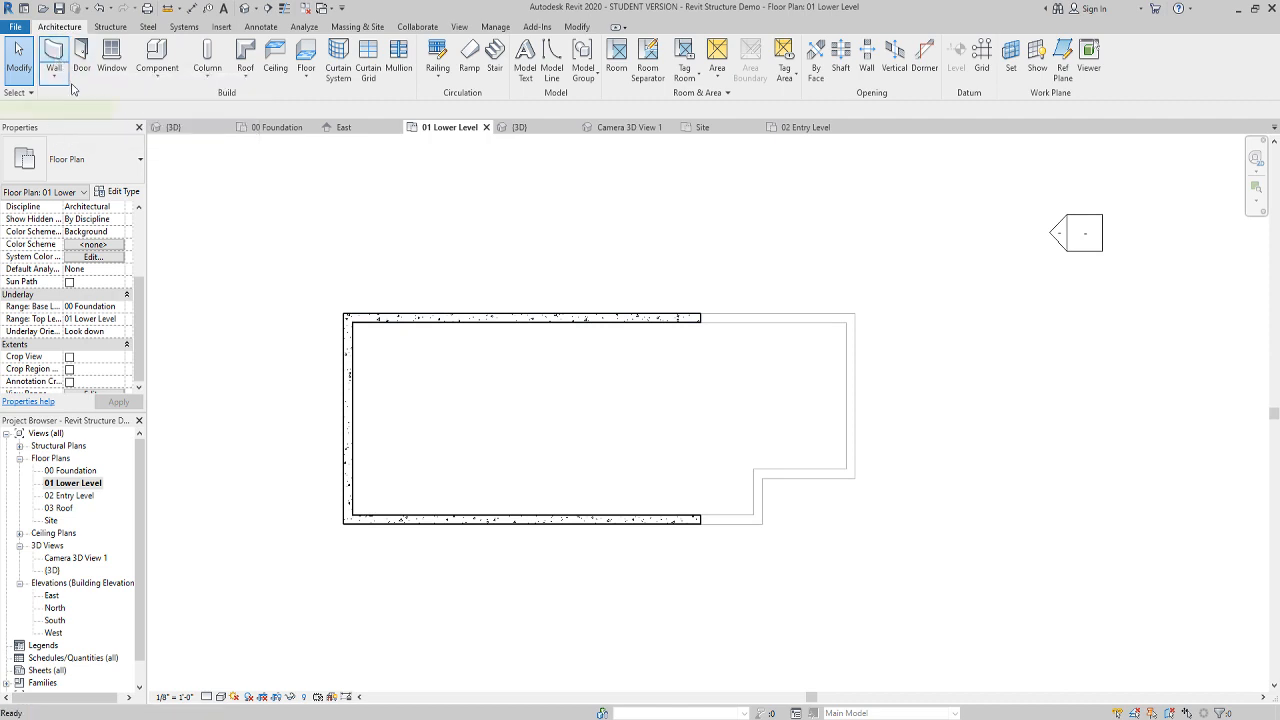
pyautogui.click(68, 84)
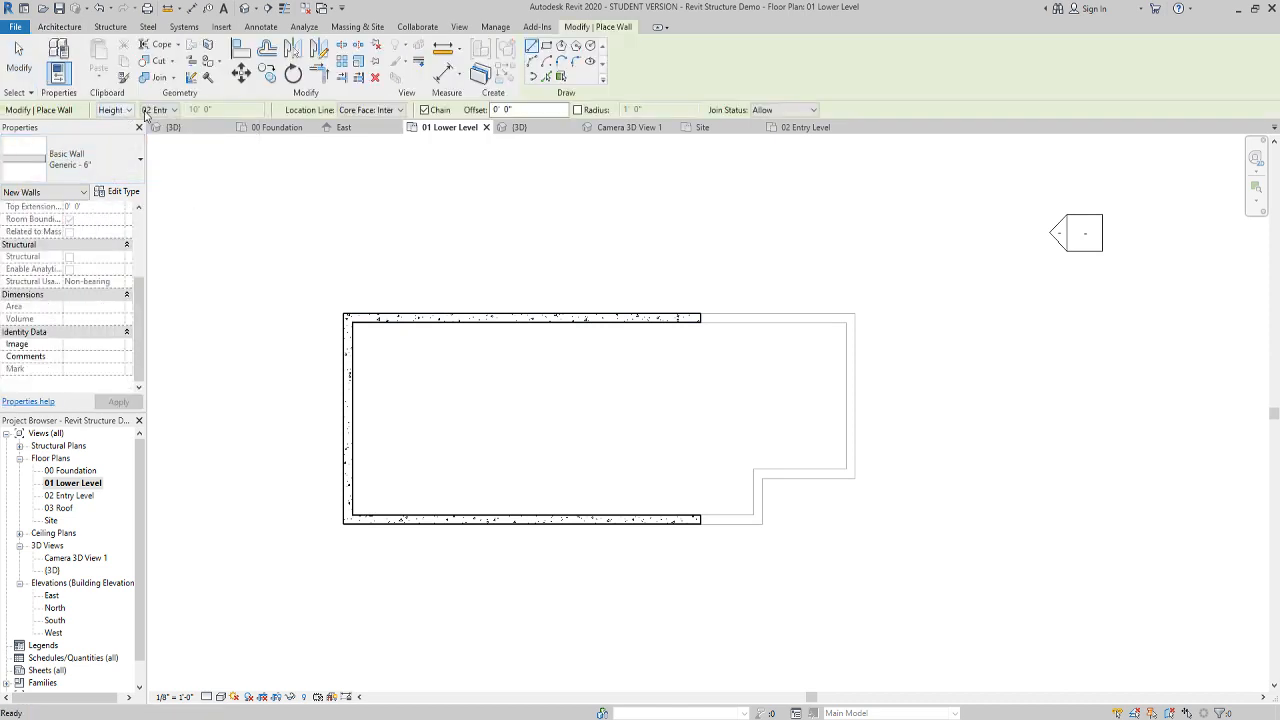
pyautogui.click(160, 110)
pyautogui.click(168, 149)
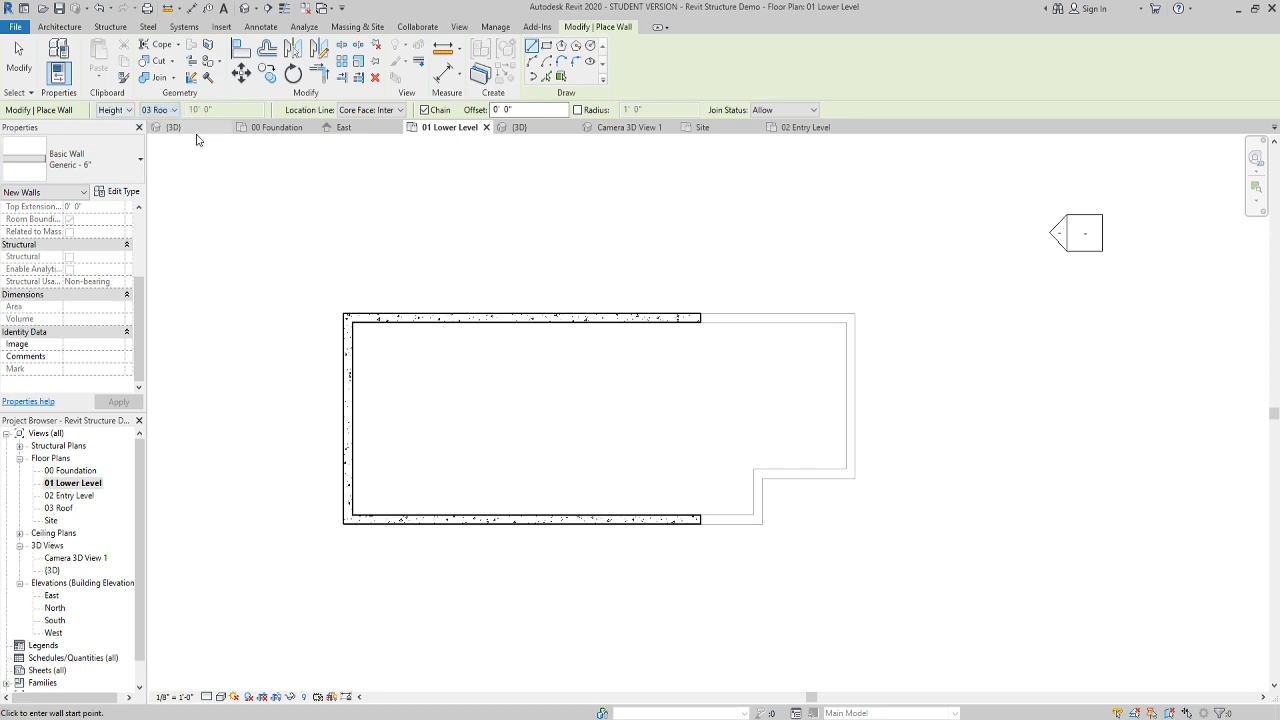
# Chain walls along the foundation's inner face around the notched east end between the two concrete wall ends, and inspect the enclosure in 3D
pyautogui.click(314, 318)
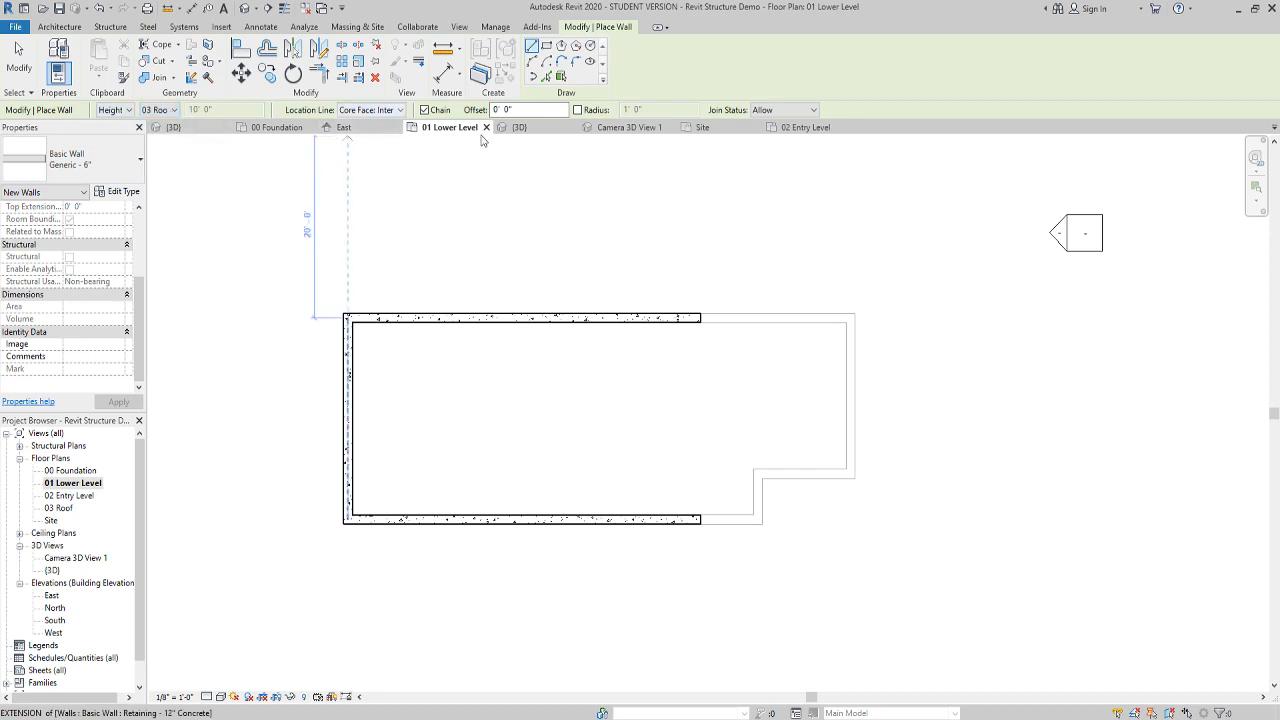
pyautogui.click(700, 321)
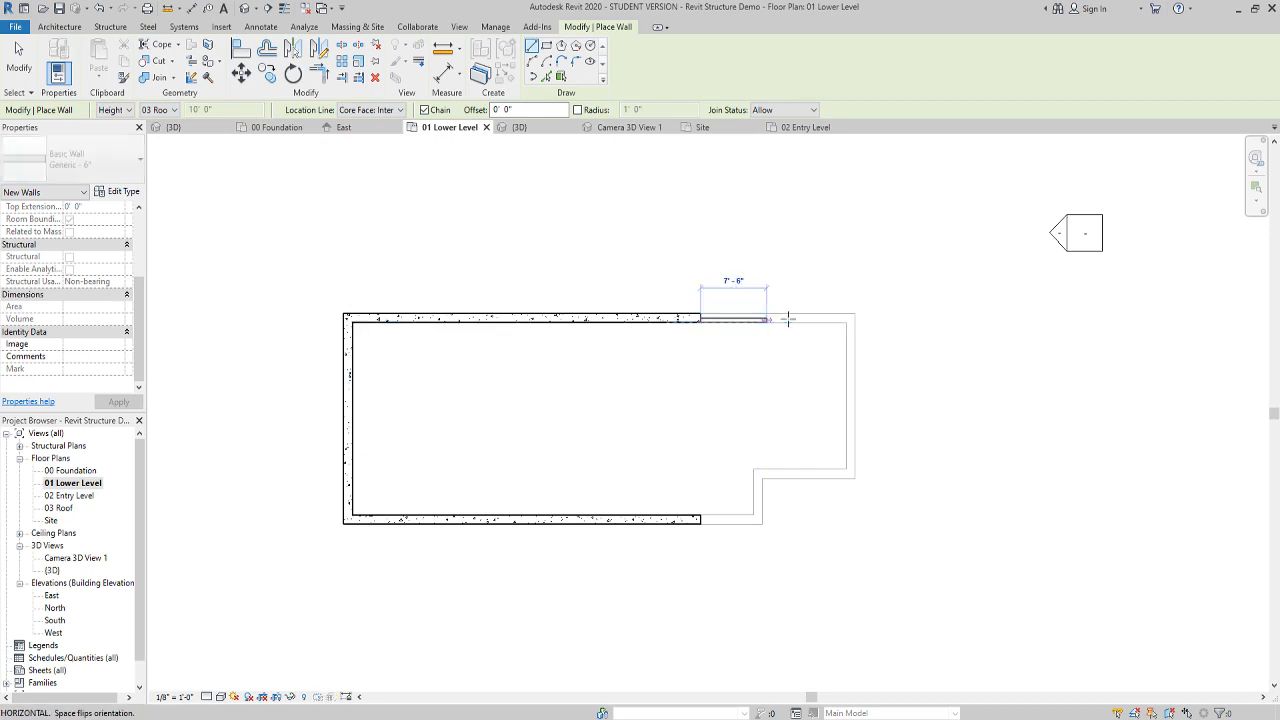
pyautogui.click(846, 320)
pyautogui.click(848, 470)
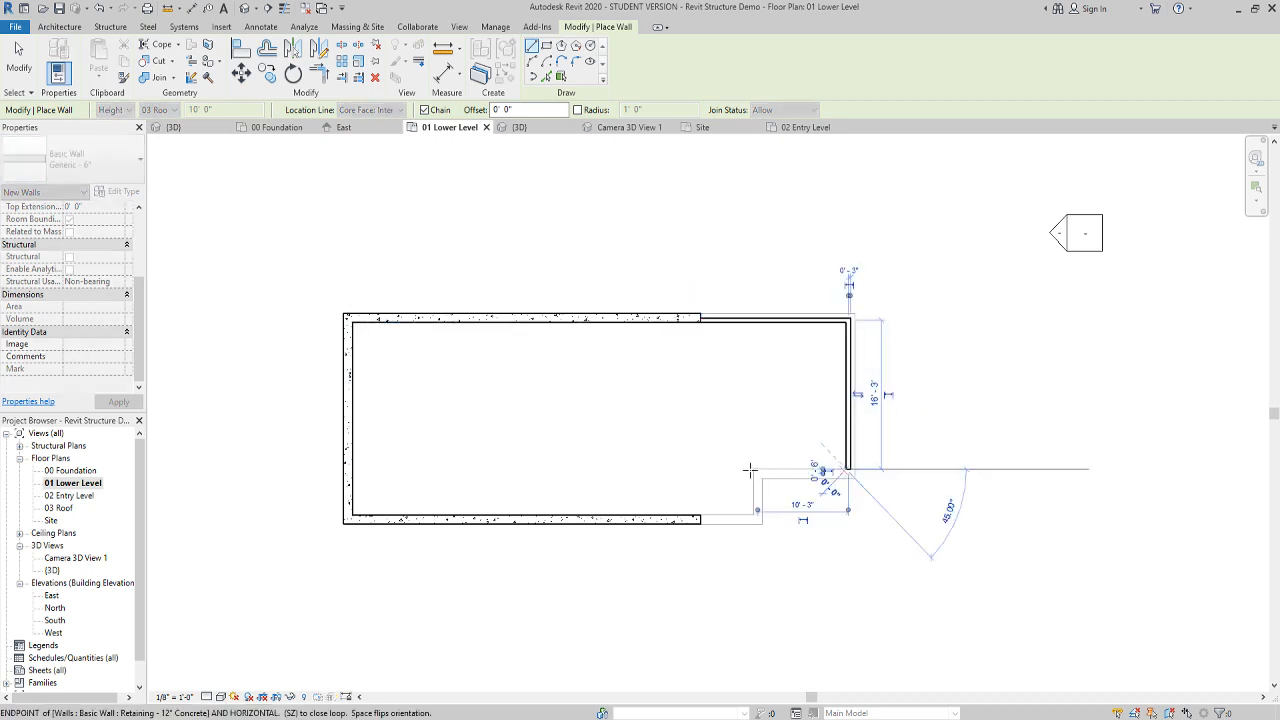
pyautogui.click(754, 470)
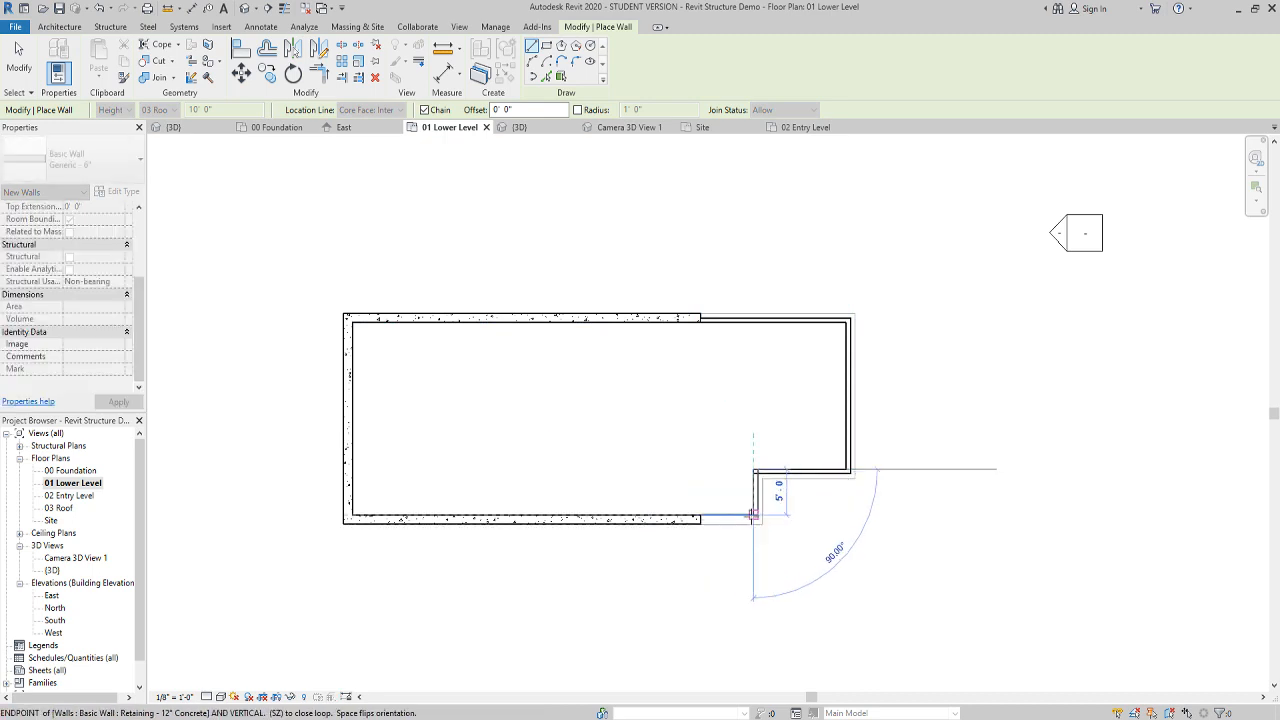
pyautogui.click(753, 515)
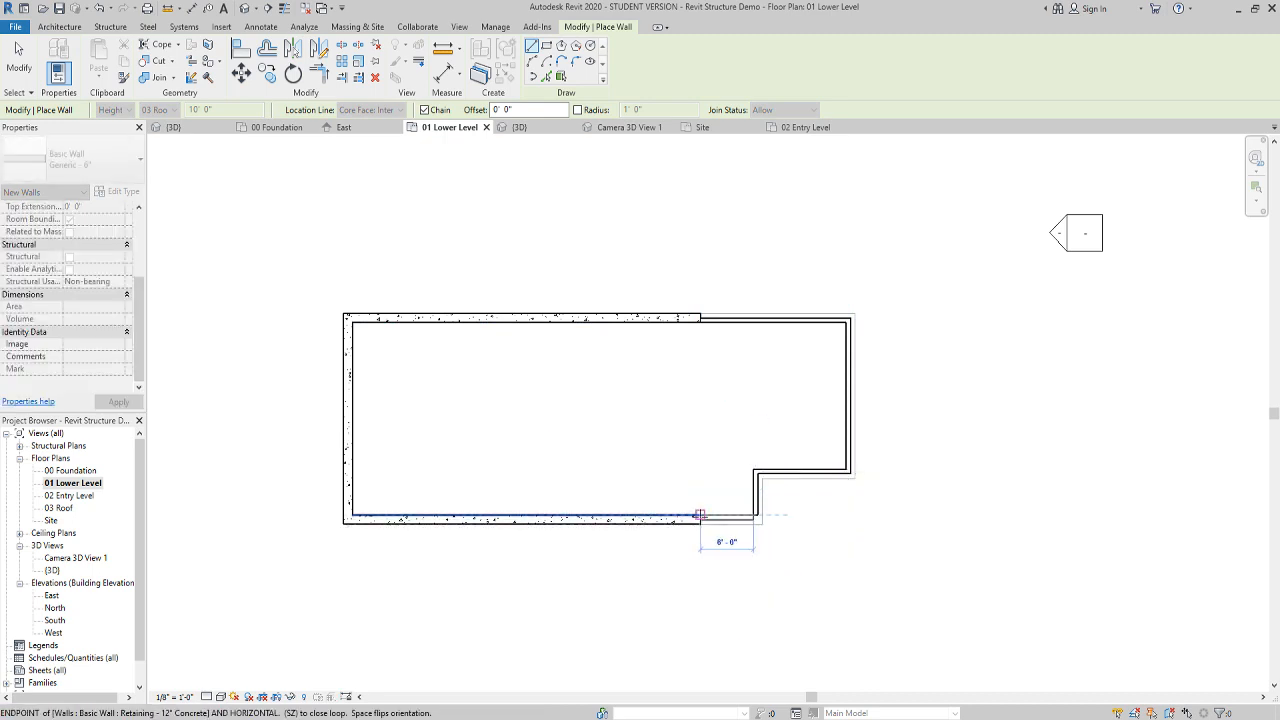
pyautogui.click(700, 515)
pyautogui.press('Escape')
pyautogui.press('Escape')
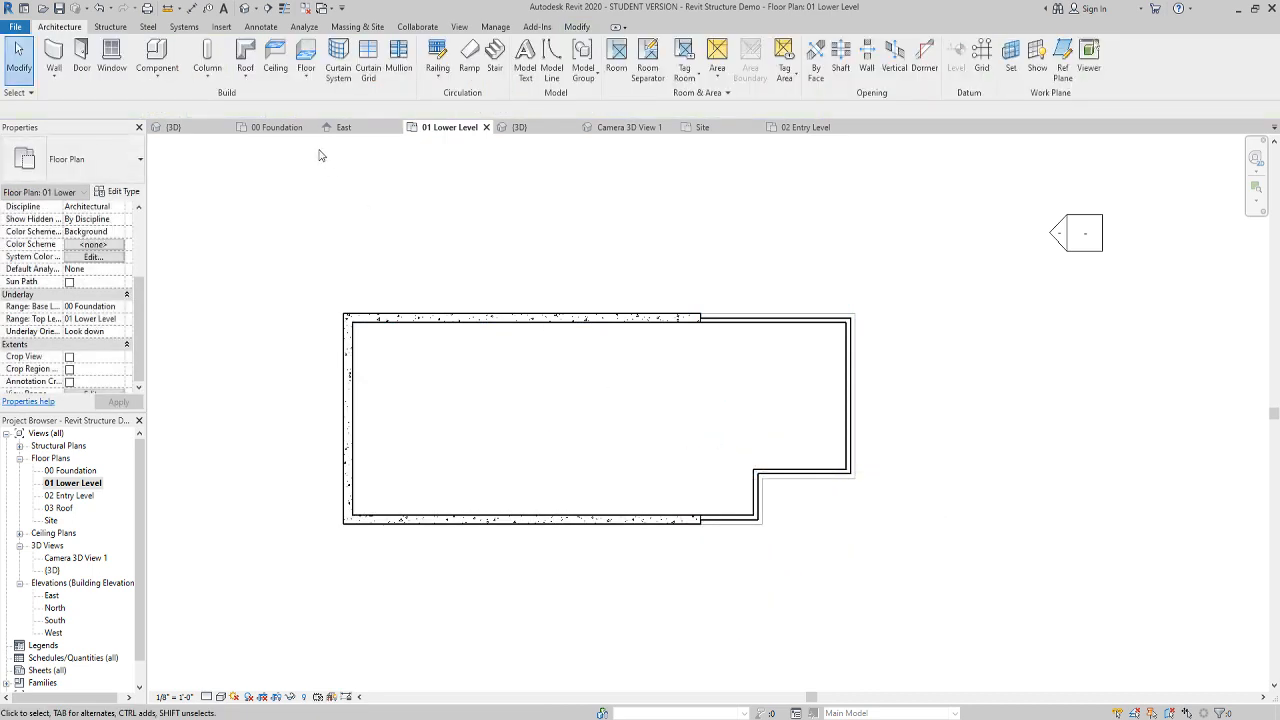
pyautogui.click(245, 8)
pyautogui.keyDown('shift'); pyautogui.moveTo(813, 383); pyautogui.dragTo(400, 527, button='middle'); pyautogui.keyUp('shift')
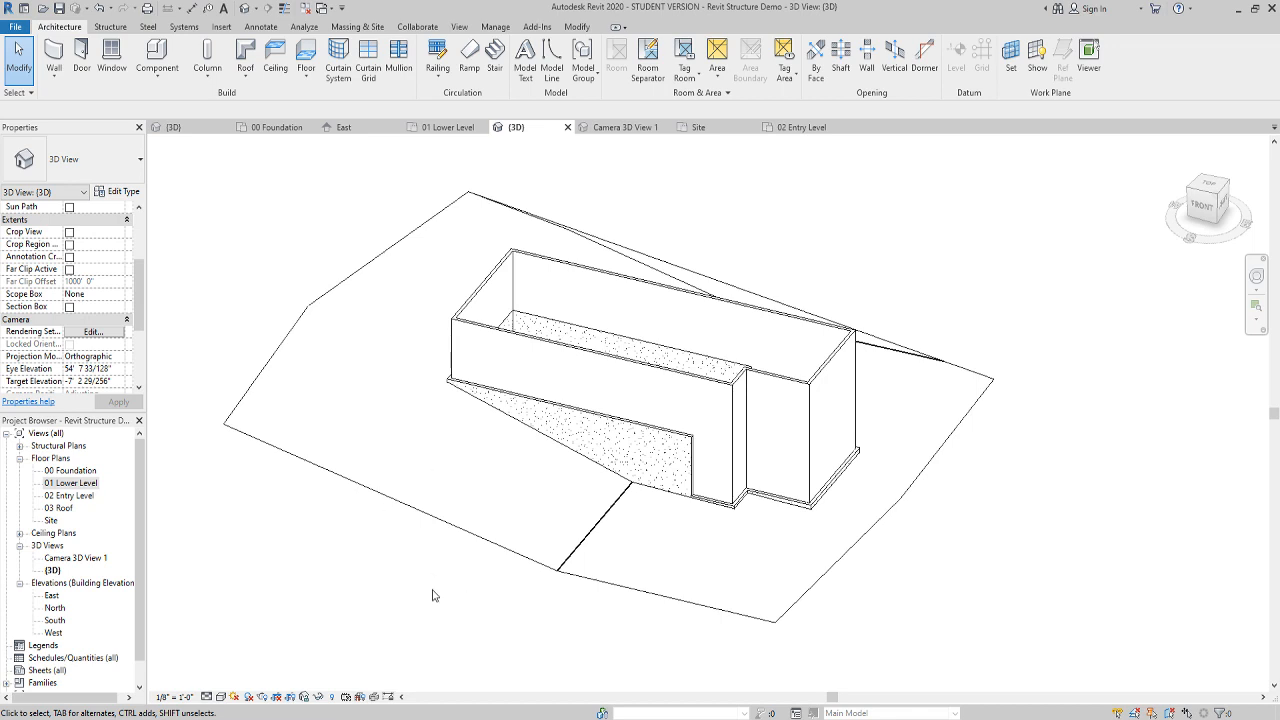
# Open the 03 Roof floor plan and set its underlay base level to 02 Entry Level
pyautogui.doubleClick(58, 508)
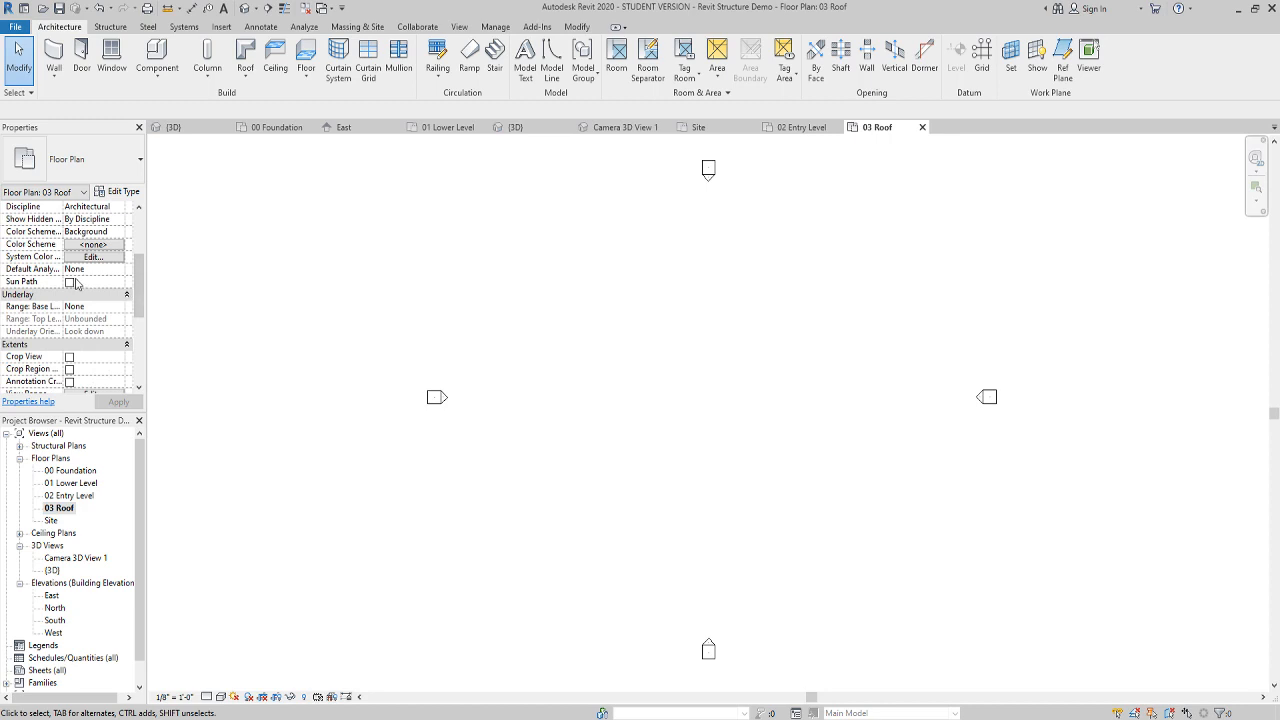
pyautogui.click(102, 306)
pyautogui.click(119, 307)
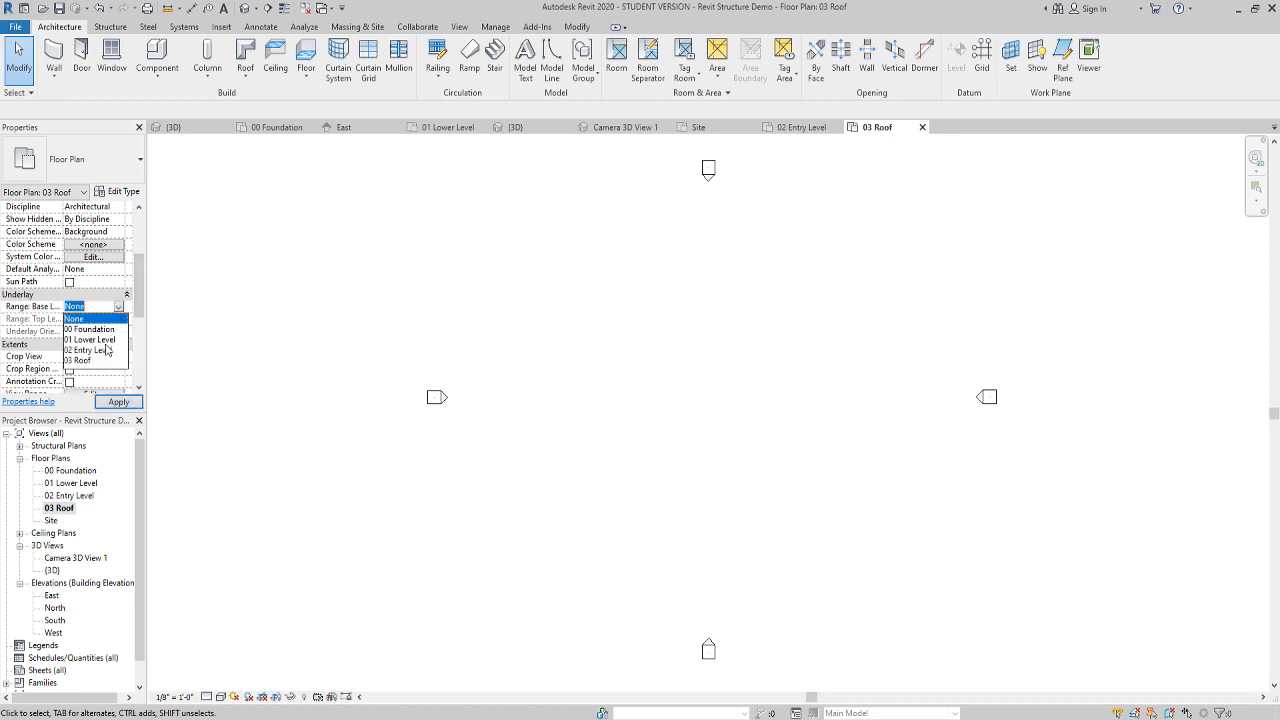
pyautogui.click(90, 350)
pyautogui.click(118, 401)
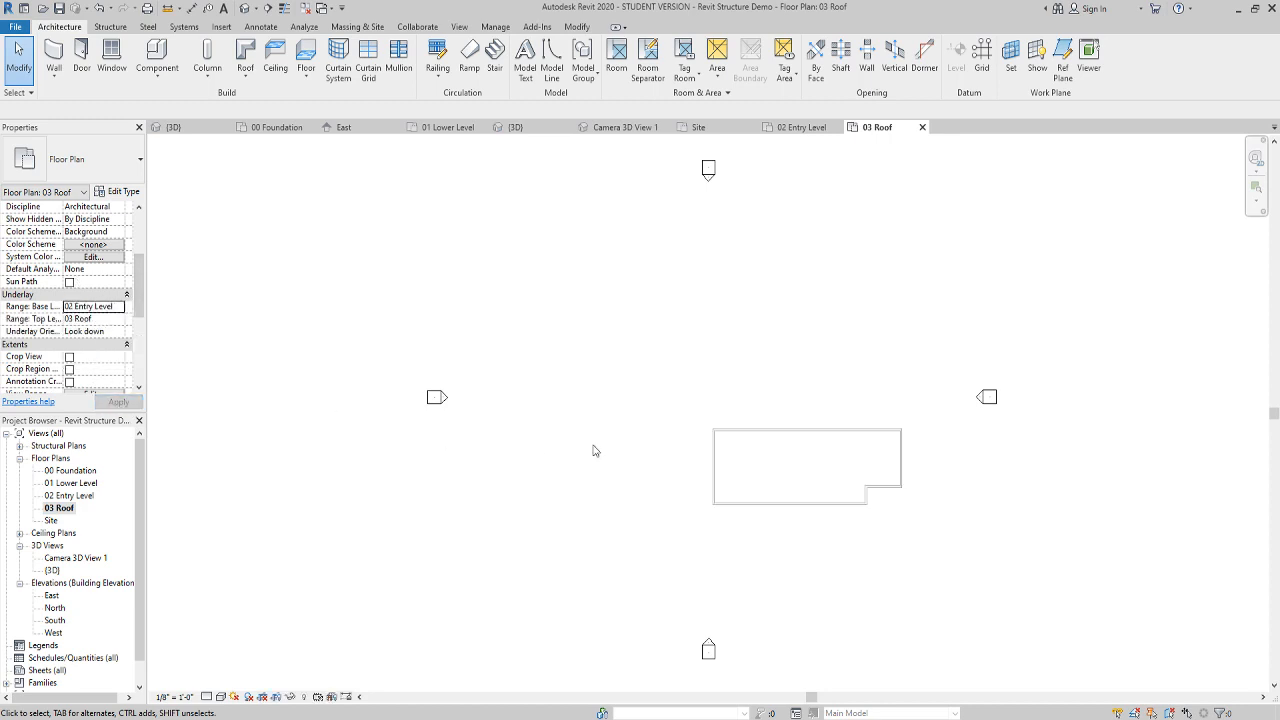
pyautogui.scroll(4, 845, 485)
pyautogui.scroll(3, 800, 490)
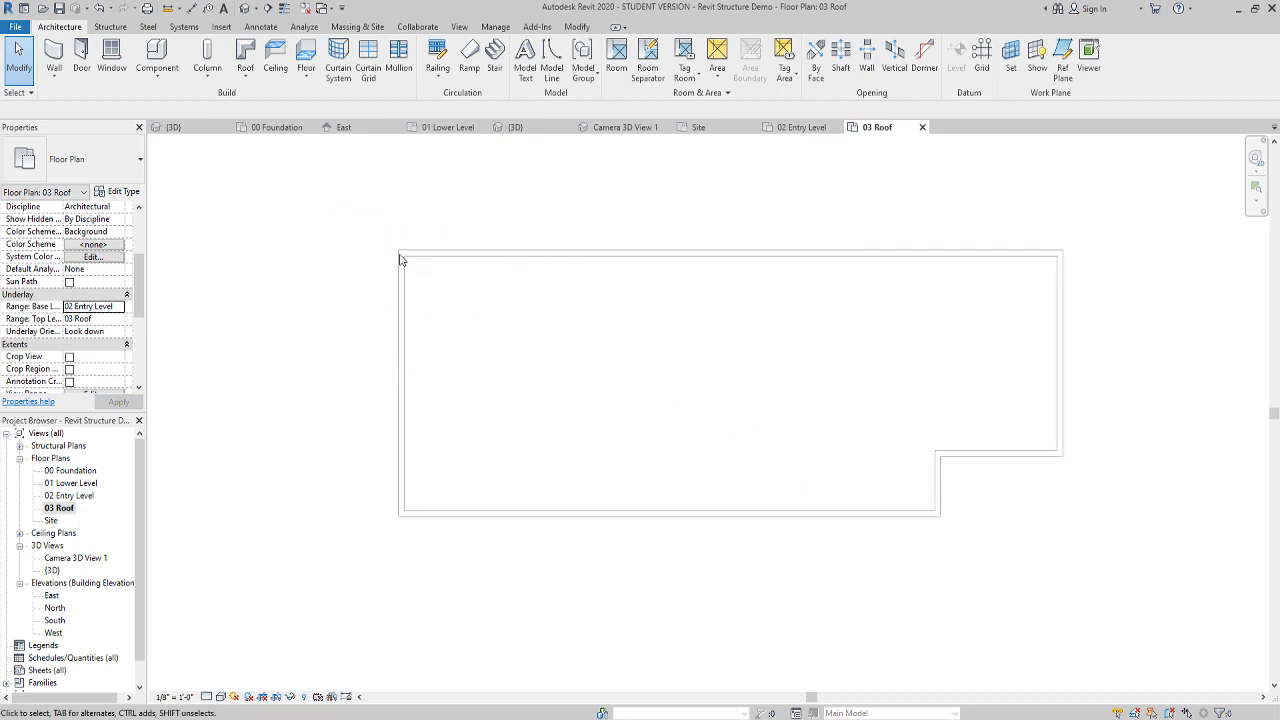
# Start a Generic - 12" roof by footprint and draw a slope-defining boundary line along the south wall's outer face, extended to the east wall's alignment
pyautogui.click(247, 80)
pyautogui.click(275, 101)
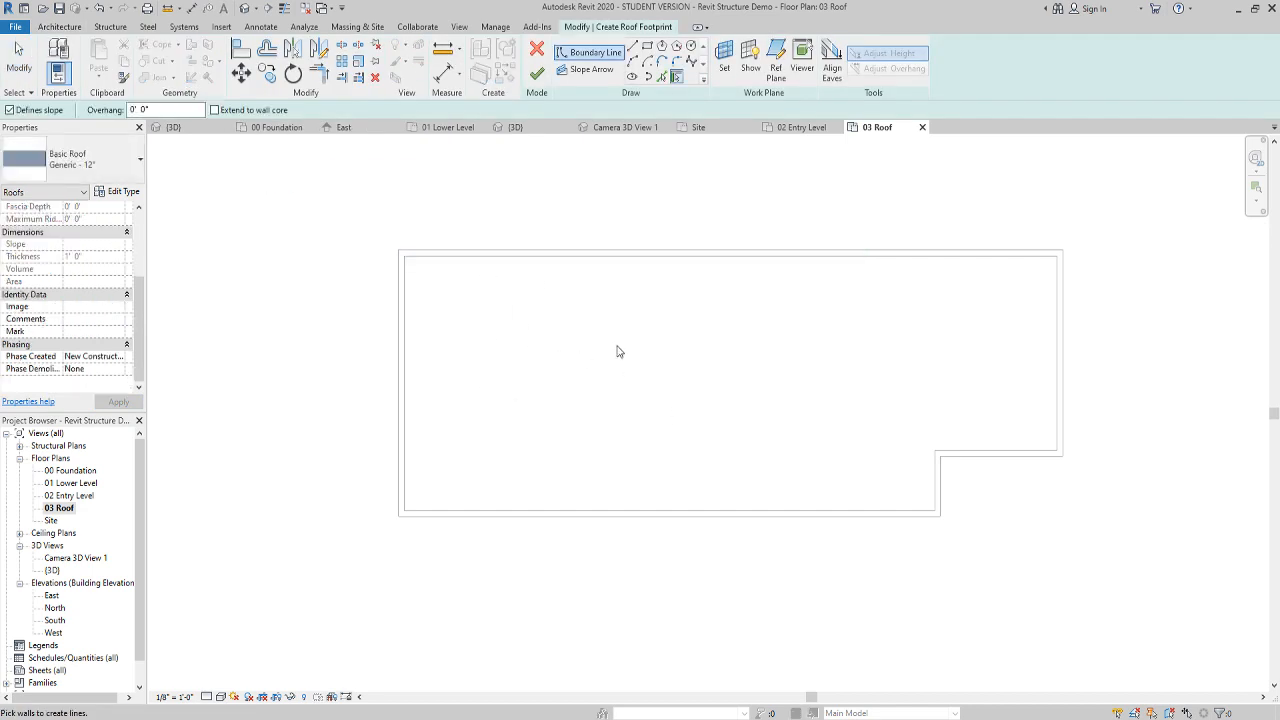
pyautogui.click(632, 46)
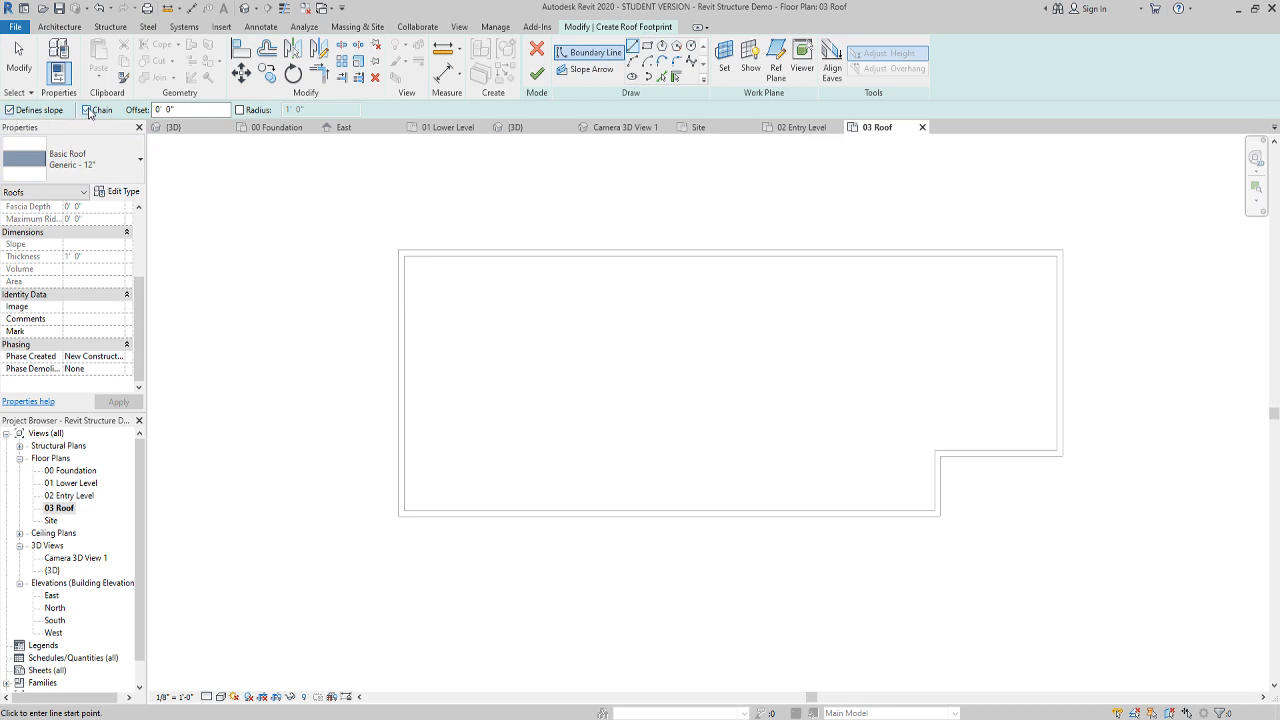
pyautogui.click(397, 516)
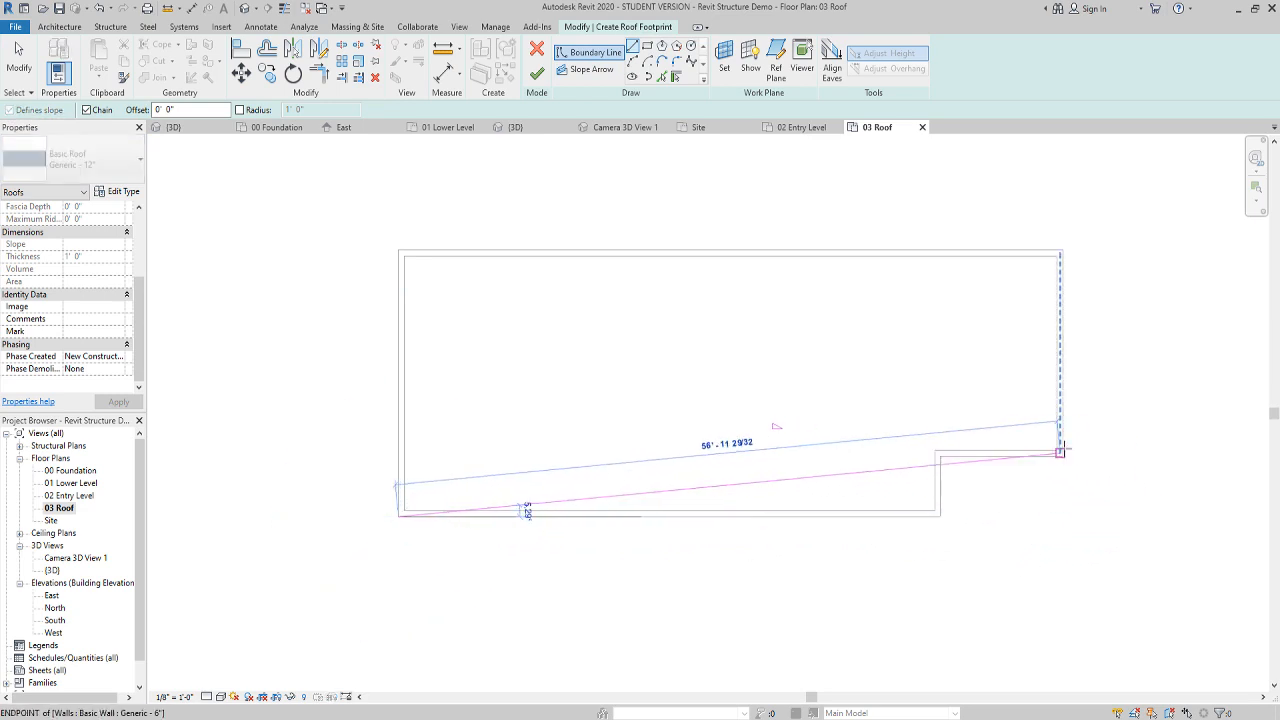
pyautogui.click(1063, 457)
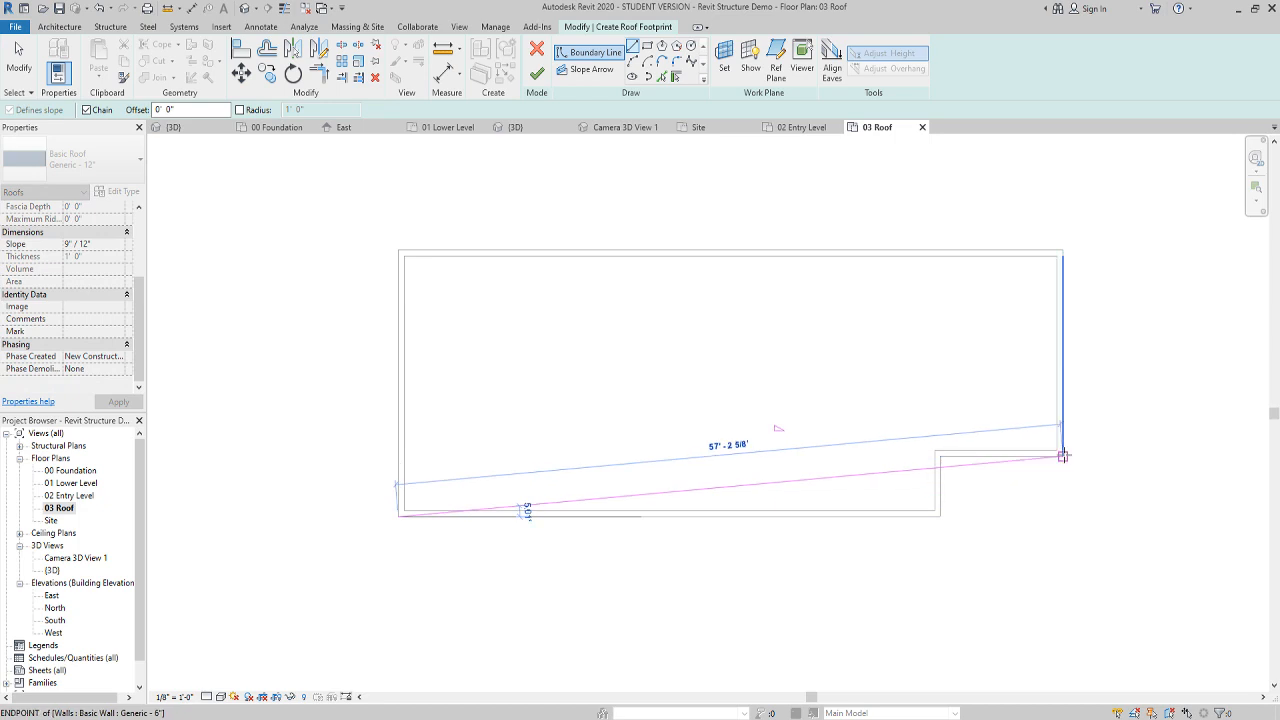
pyautogui.click(1063, 514)
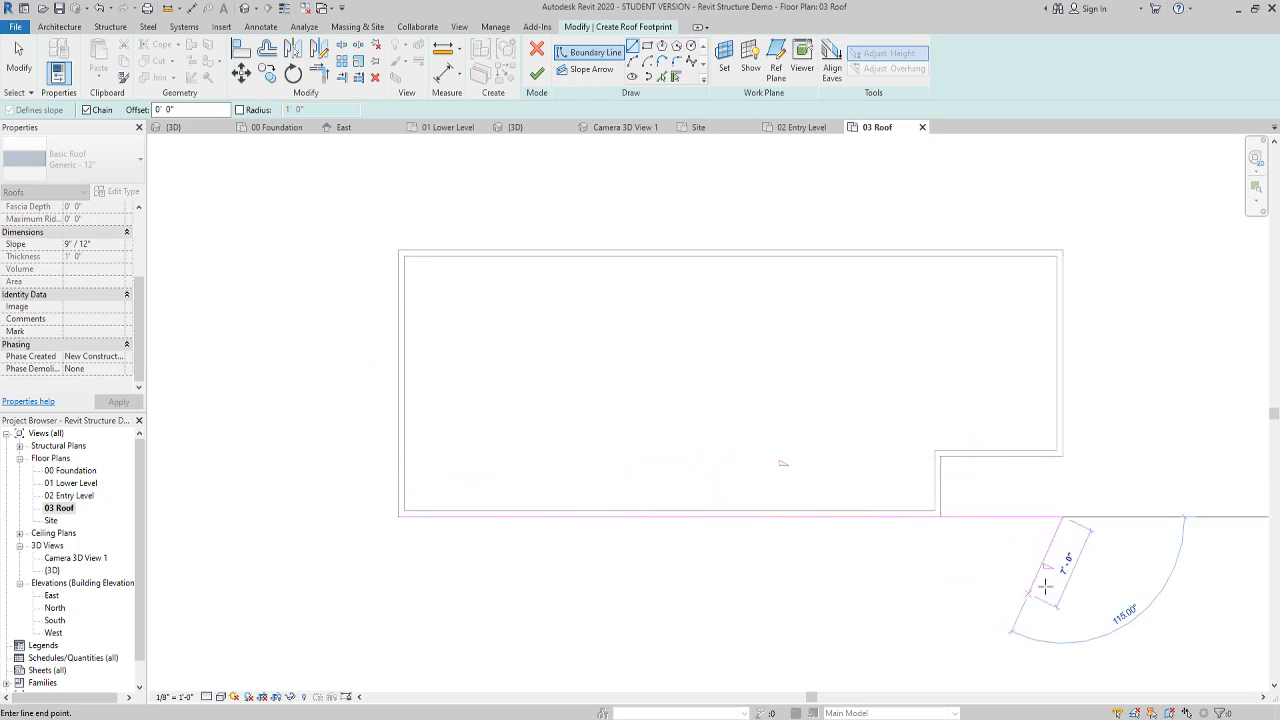
pyautogui.press('Escape')
pyautogui.press('Escape')
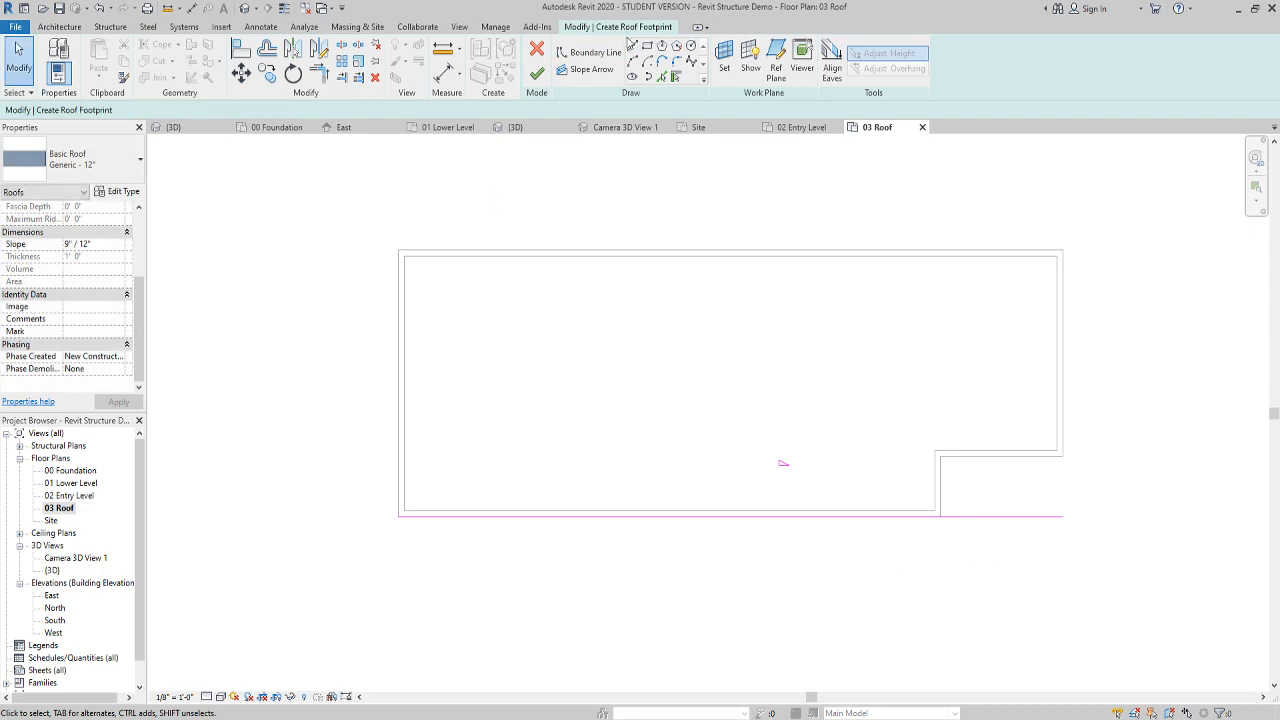
# Add roof boundary lines by picking the west, north and east walls with a 3' 0" overhang
pyautogui.click(677, 77)
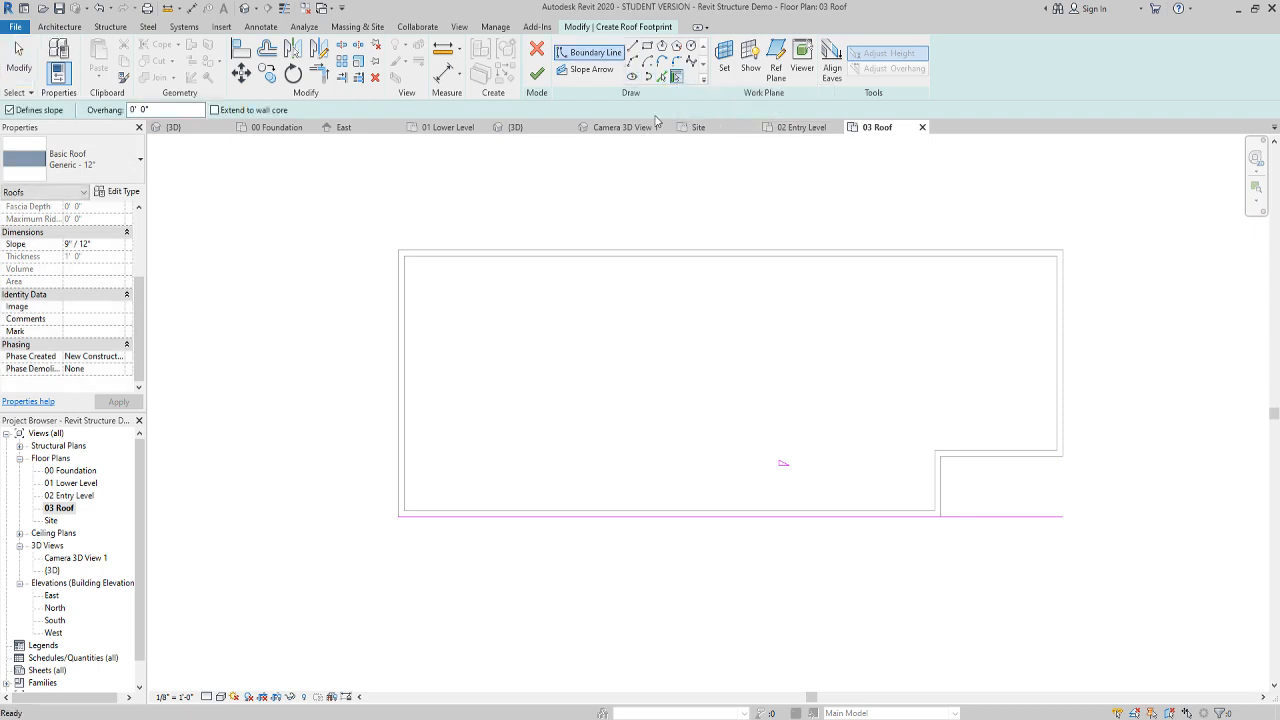
pyautogui.click(138, 110)
pyautogui.click(395, 358)
pyautogui.click(480, 255)
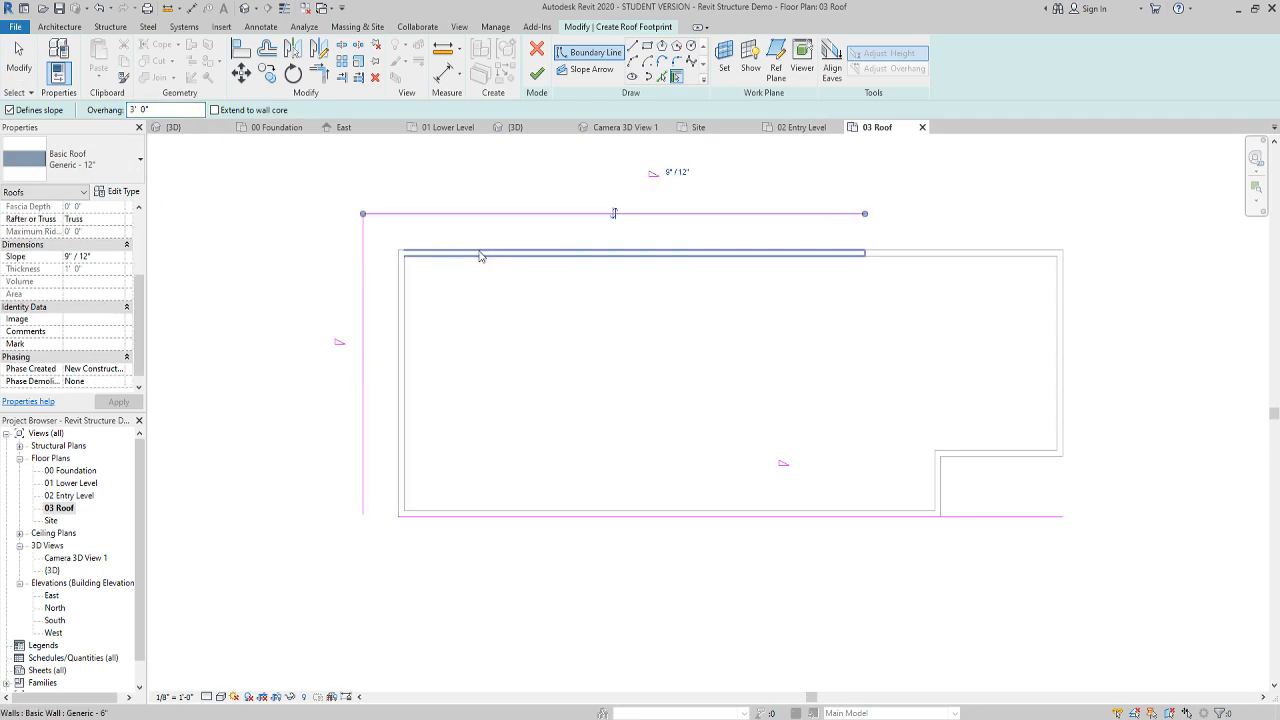
pyautogui.click(1068, 340)
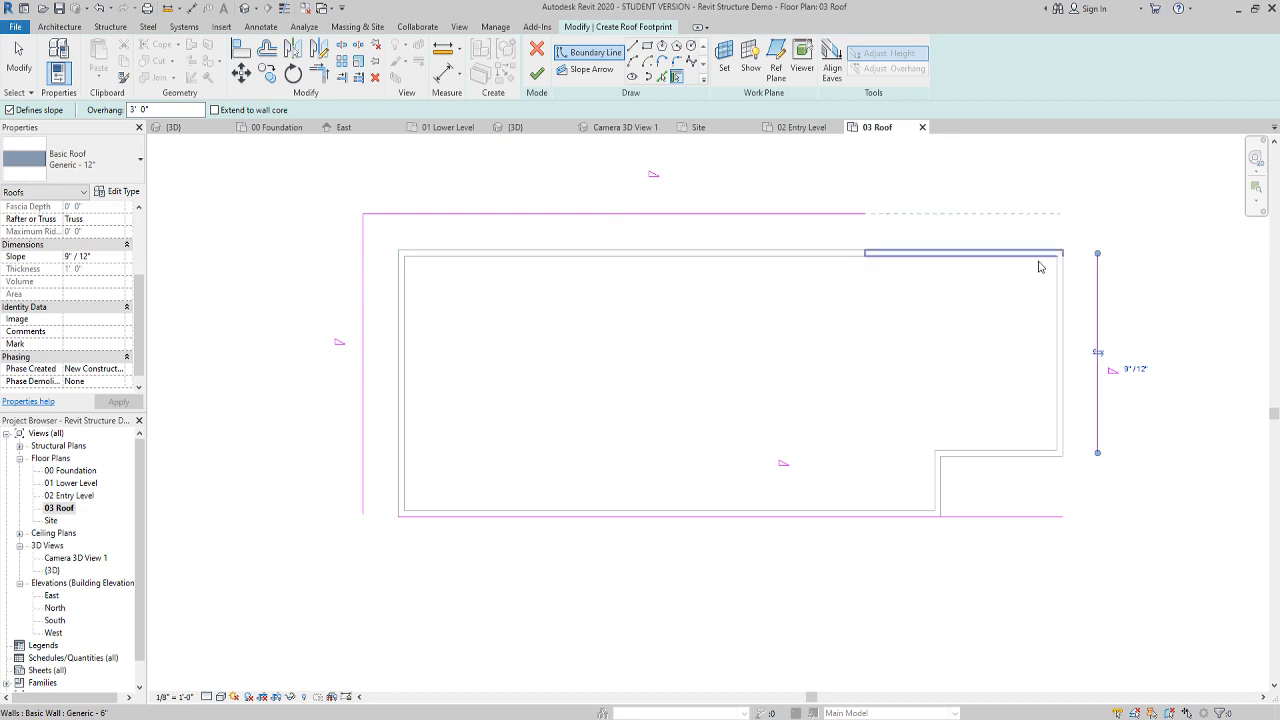
pyautogui.press('Escape')
# Turn off Defines Slope for the west, north and east roof boundary lines together
pyautogui.click(414, 213)
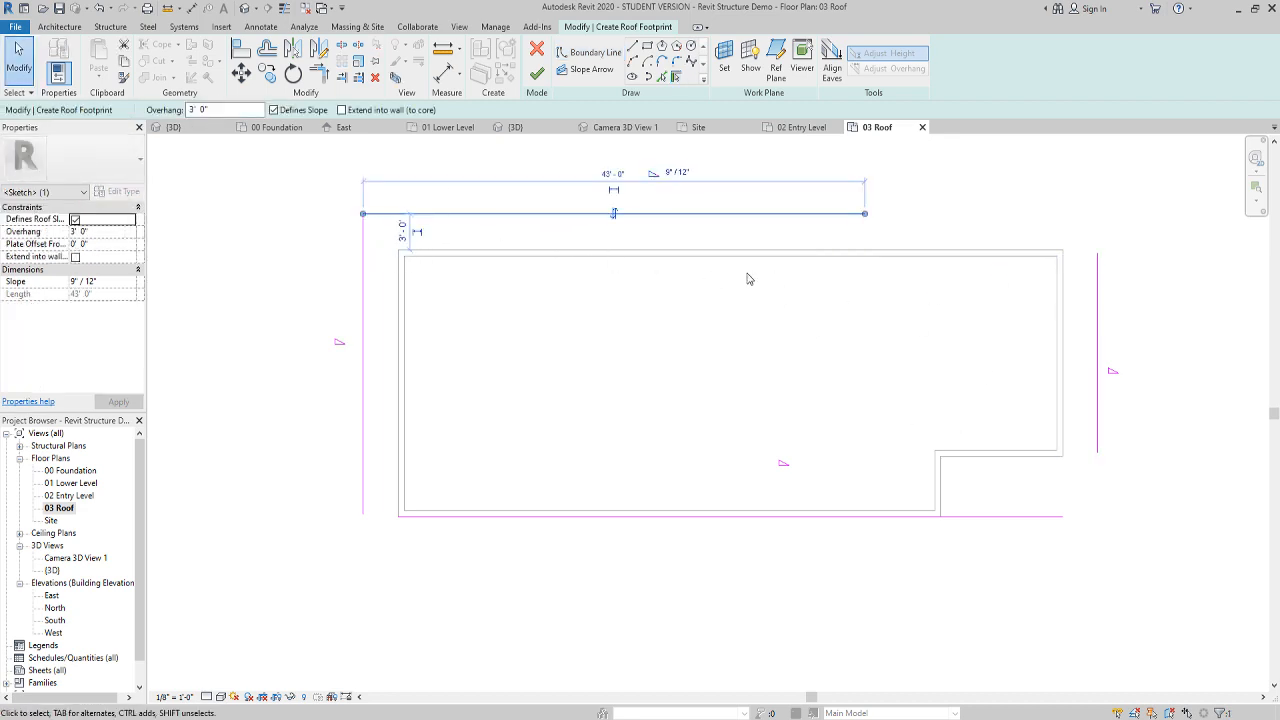
pyautogui.click(740, 345)
pyautogui.moveTo(1127, 211)
pyautogui.mouseDown()
pyautogui.moveTo(871, 280)
pyautogui.moveTo(357, 280)
pyautogui.moveTo(306, 292)
pyautogui.moveTo(321, 255)
pyautogui.mouseUp()
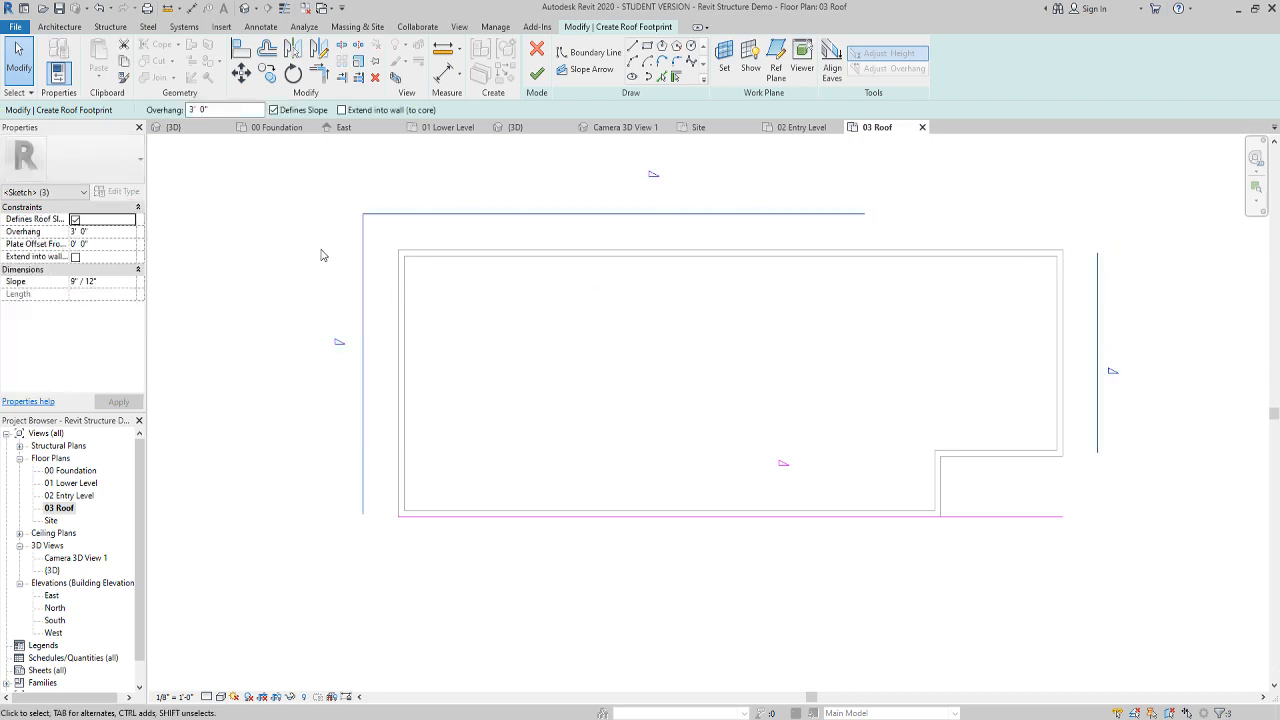
pyautogui.click(273, 110)
pyautogui.click(670, 333)
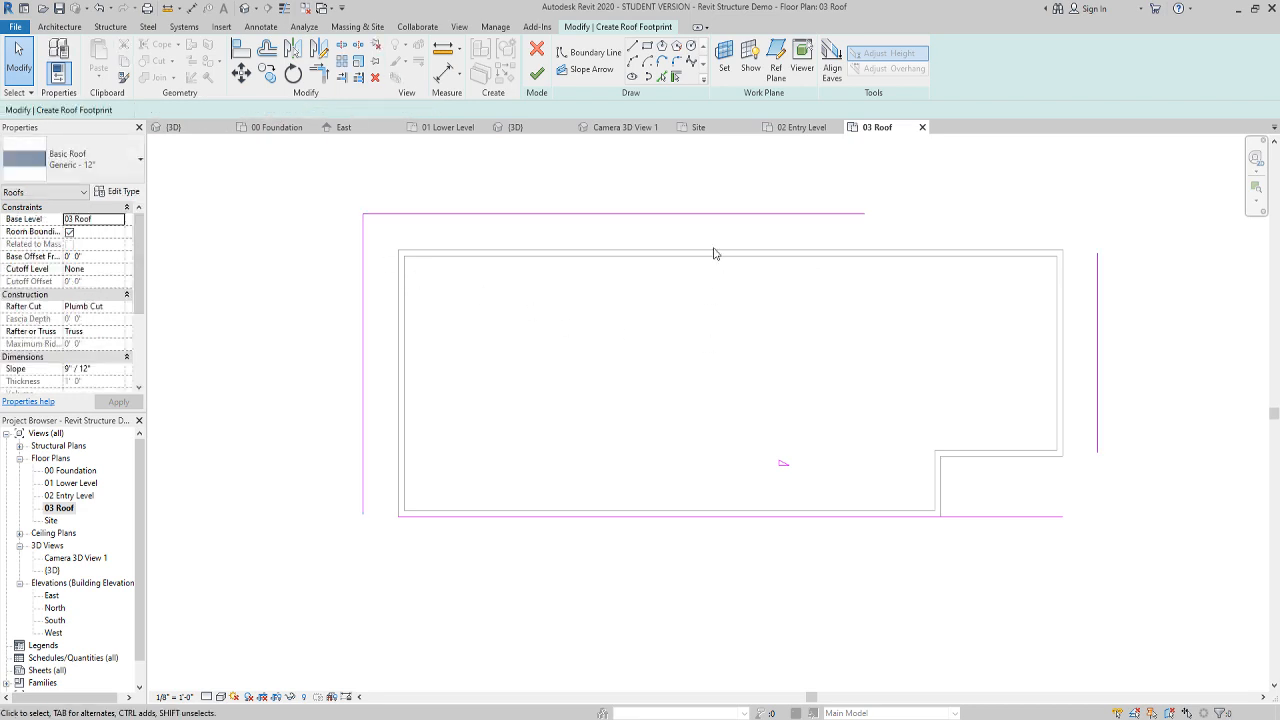
# Trim the roof boundary's northeast, southeast and southwest corners into a closed rectangle and finish the roof sketch
pyautogui.click(318, 73)
pyautogui.click(840, 215)
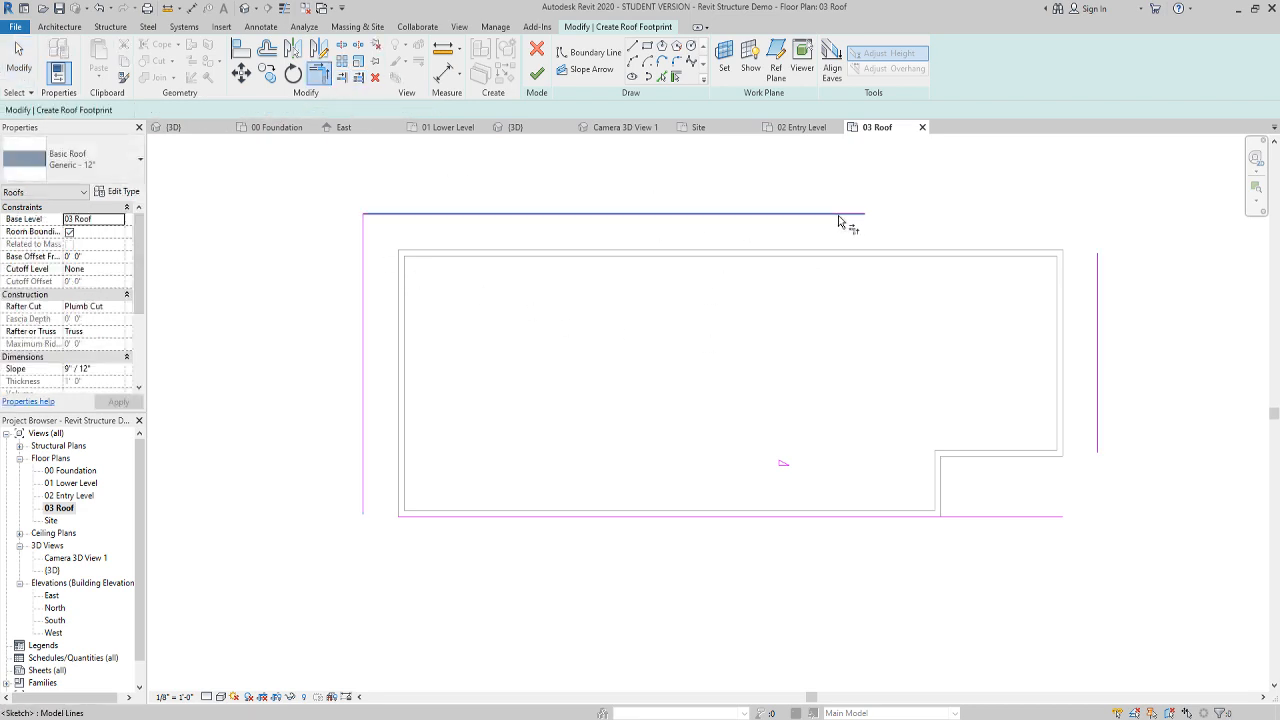
pyautogui.click(1097, 305)
pyautogui.click(1097, 390)
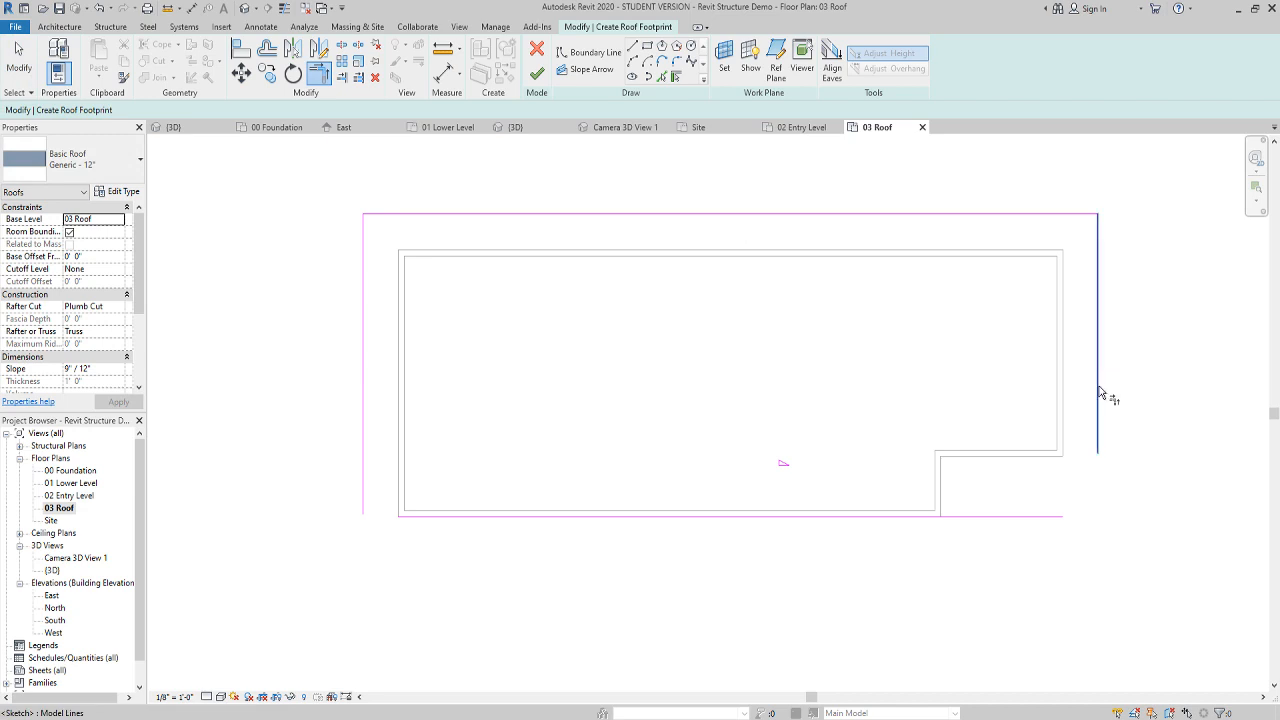
pyautogui.click(1040, 516)
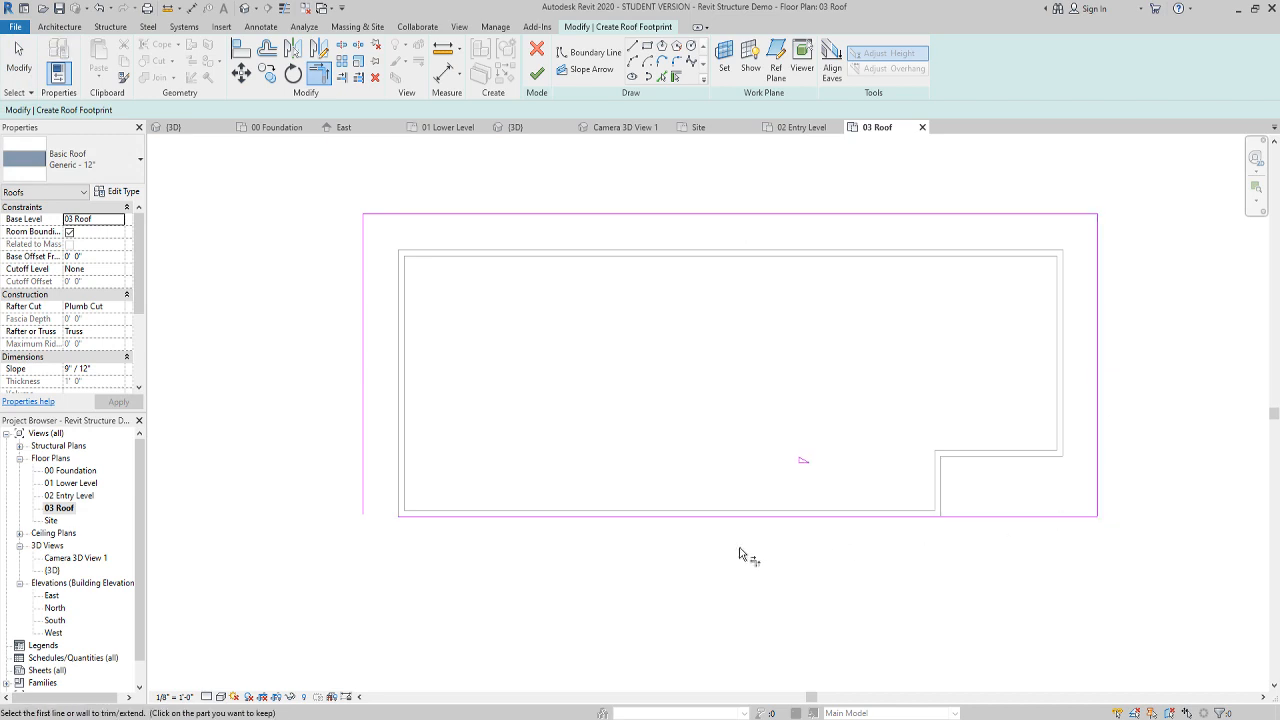
pyautogui.click(366, 478)
pyautogui.click(539, 80)
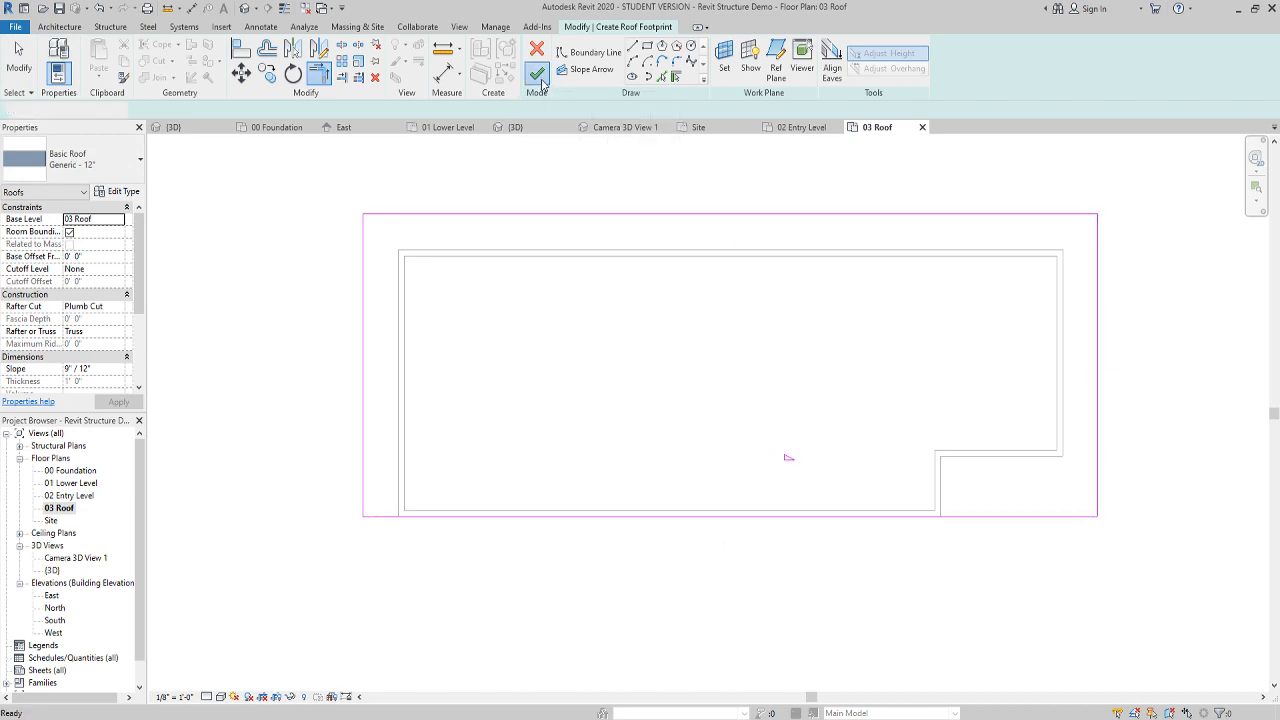
# Set the roof's slope to 1" / 12" in the 3D view and inspect it from several sides
pyautogui.click(243, 9)
pyautogui.keyDown('shift'); pyautogui.moveTo(814, 334); pyautogui.dragTo(700, 208, button='middle'); pyautogui.keyUp('shift')
pyautogui.click(704, 208)
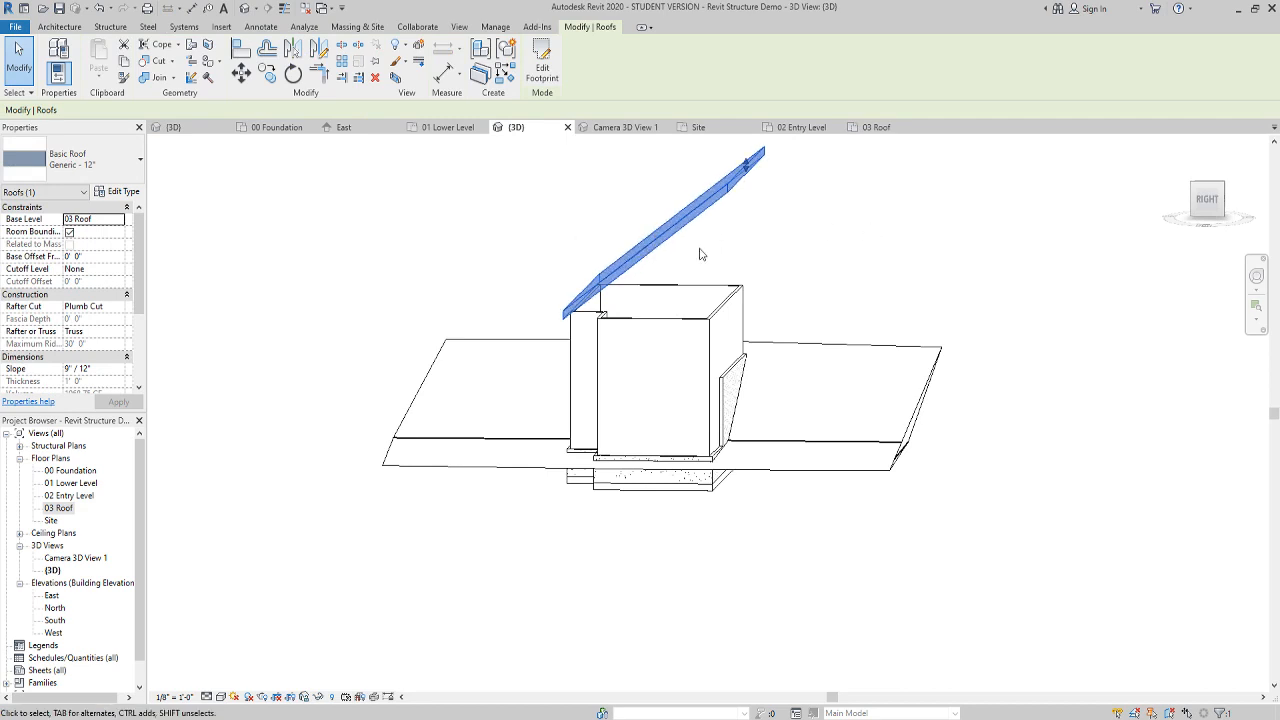
pyautogui.click(73, 370)
pyautogui.moveTo(98, 369); pyautogui.dragTo(42, 369)
pyautogui.write('1')
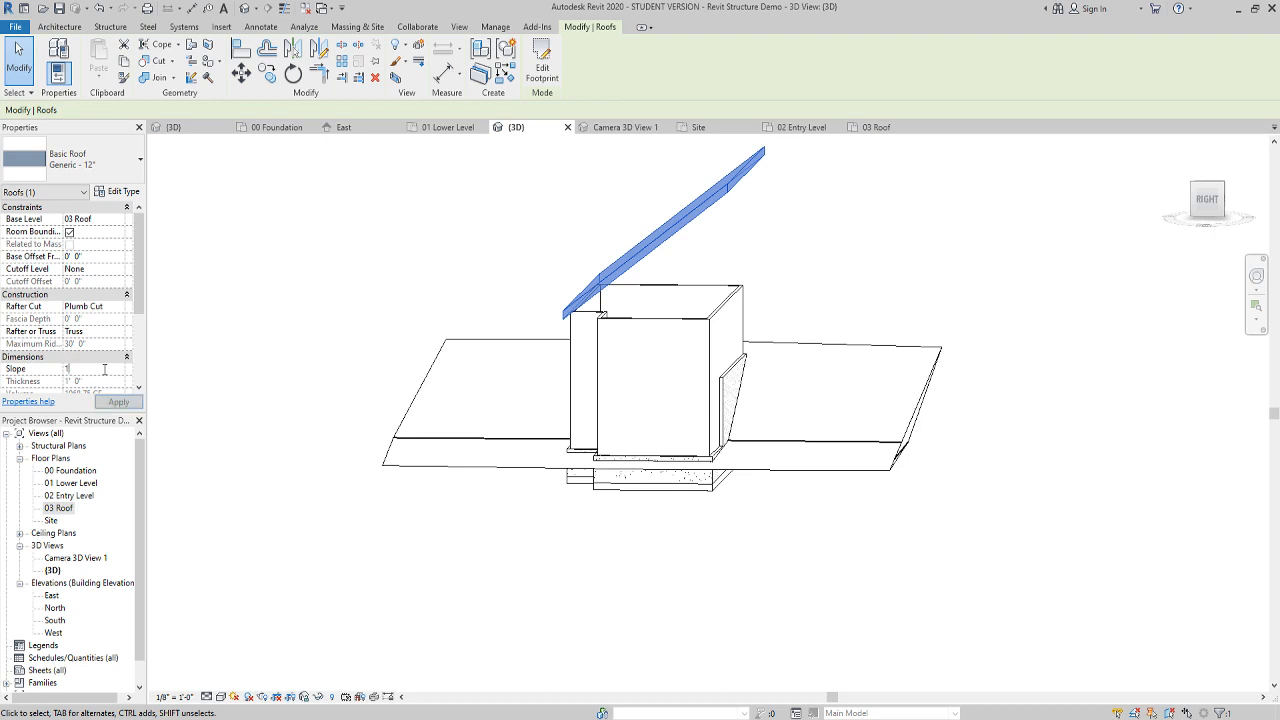
pyautogui.press('Return')
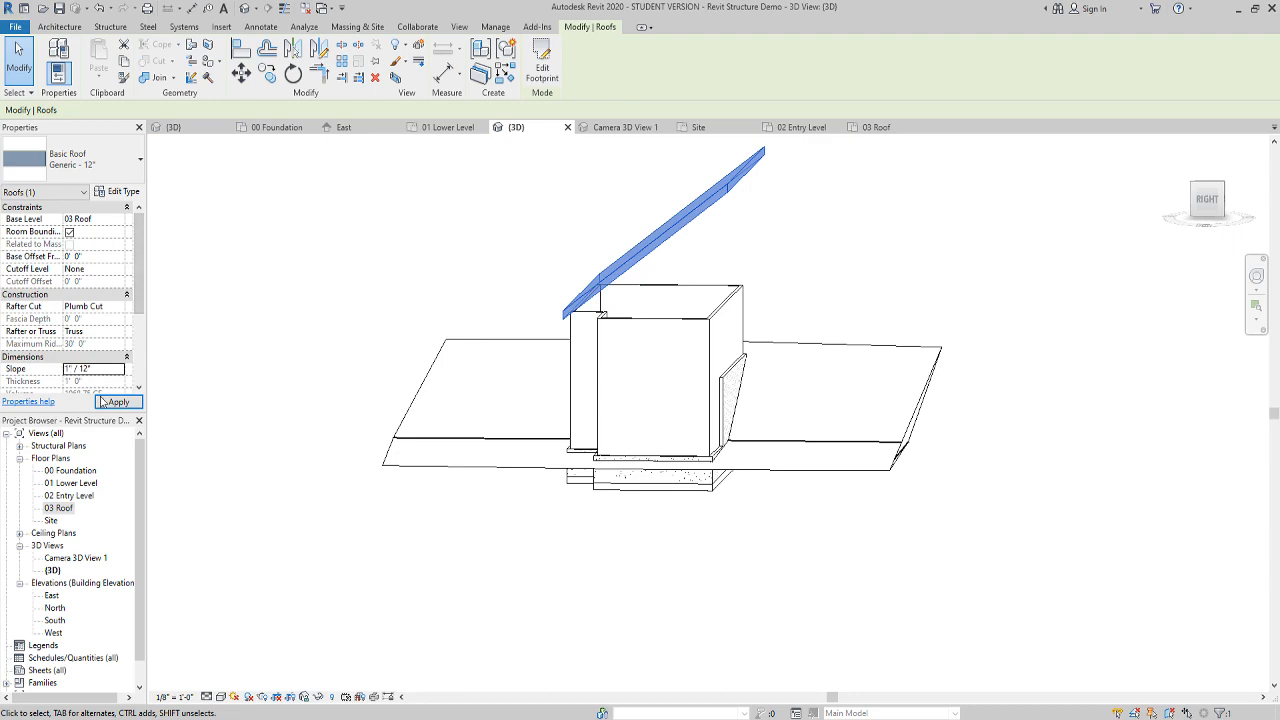
pyautogui.click(120, 402)
pyautogui.click(360, 316)
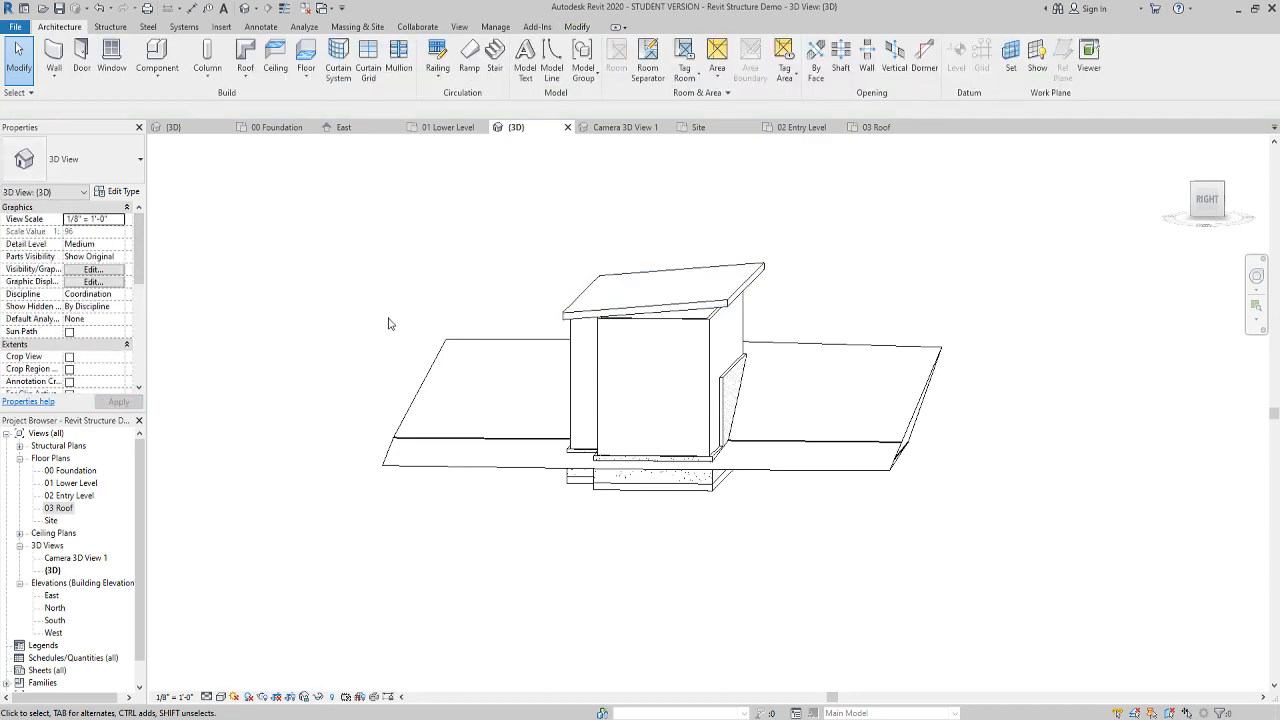
pyautogui.keyDown('shift'); pyautogui.moveTo(688, 329); pyautogui.dragTo(1017, 337, button='middle'); pyautogui.keyUp('shift')
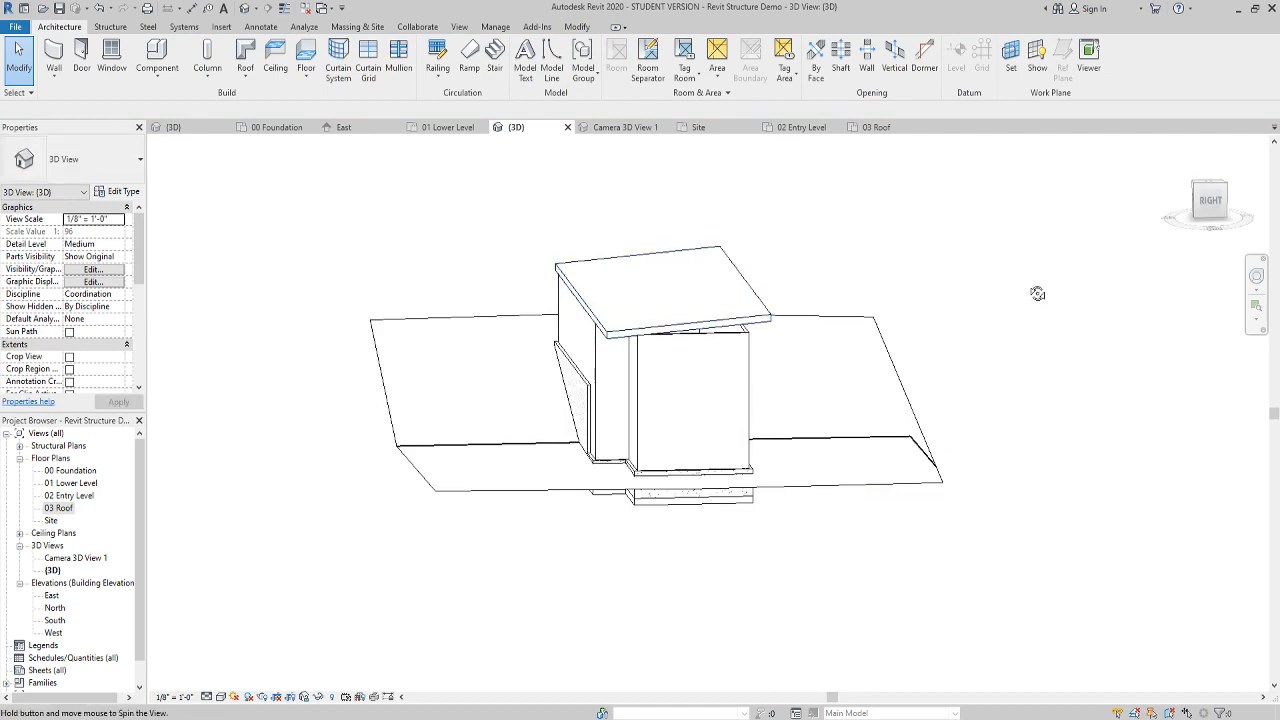
pyautogui.keyDown('shift'); pyautogui.moveTo(1038, 294); pyautogui.dragTo(1000, 246, button='middle'); pyautogui.keyUp('shift')
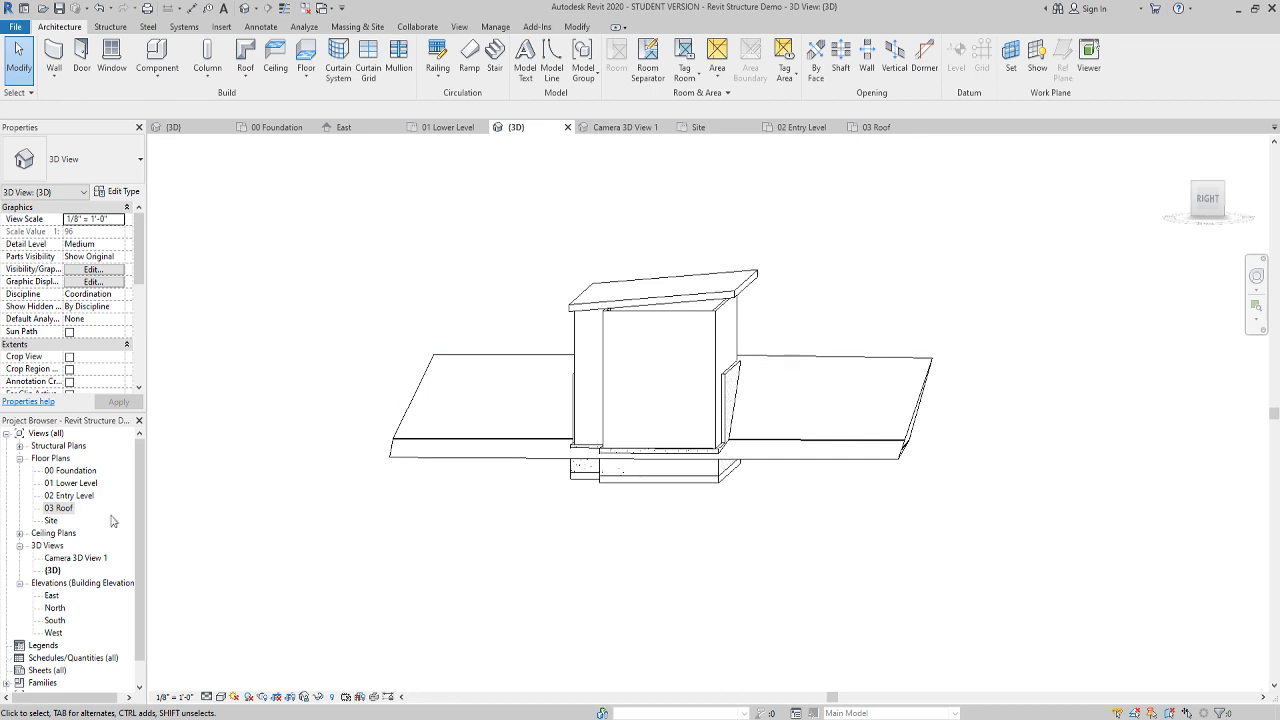
# Start a Generic - 12" floor in the 01 Lower Level plan and pick boundary lines along all interior wall faces, including the southeast notch
pyautogui.doubleClick(74, 485)
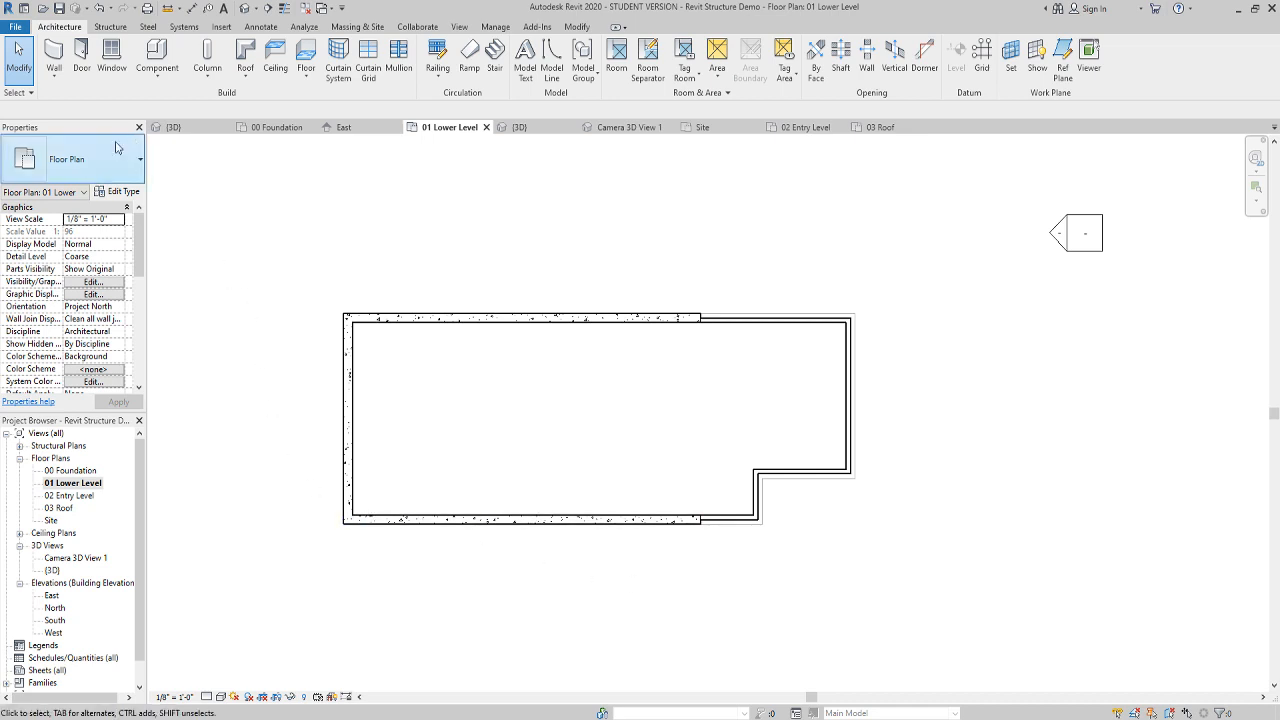
pyautogui.click(306, 55)
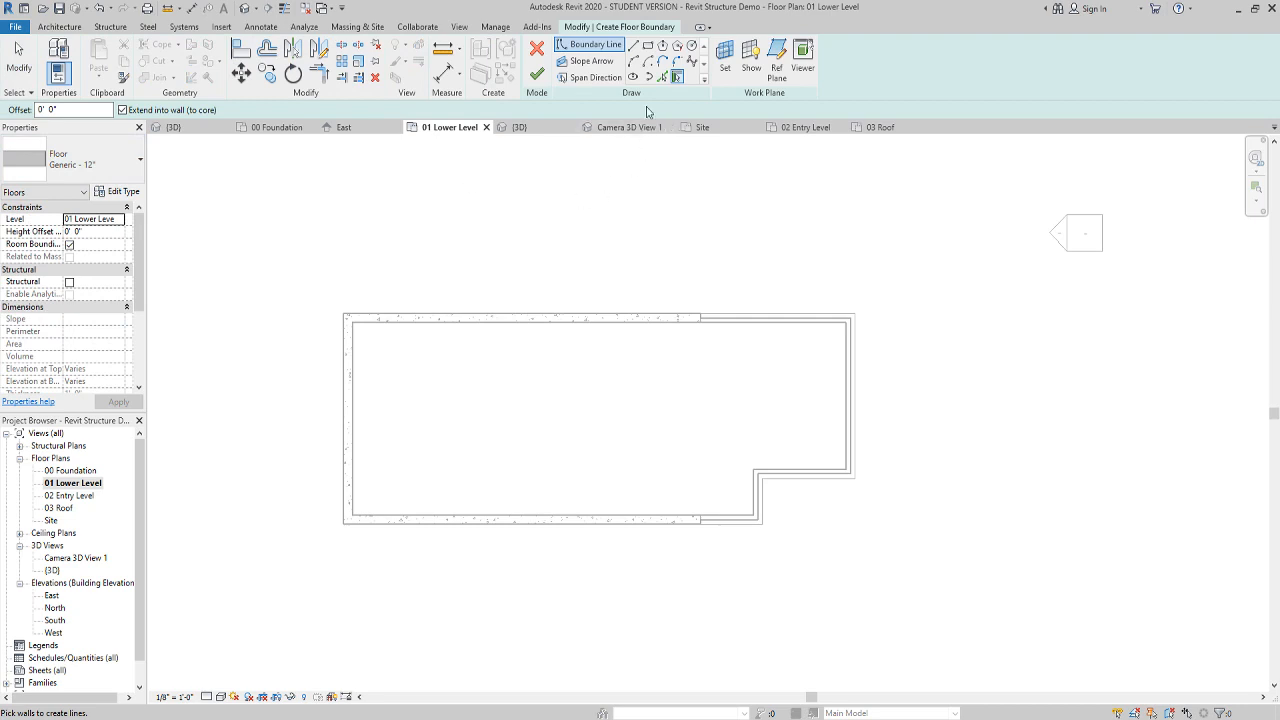
pyautogui.click(662, 77)
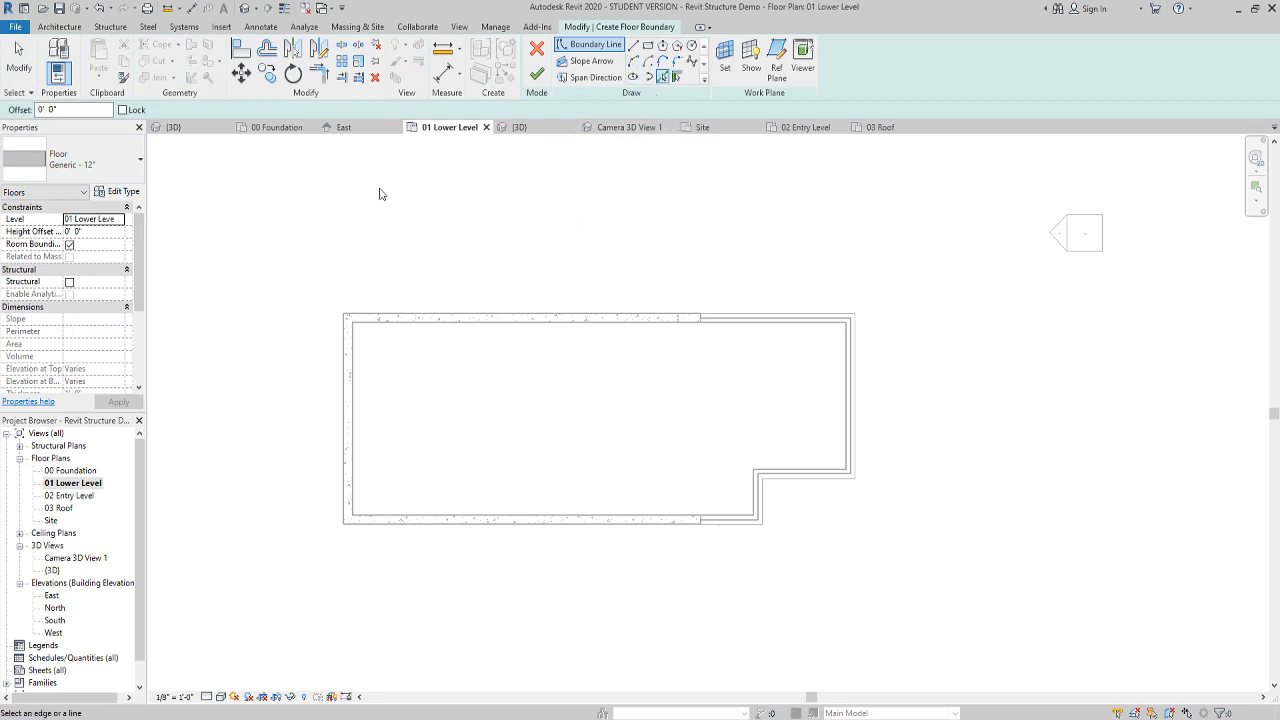
pyautogui.click(357, 330)
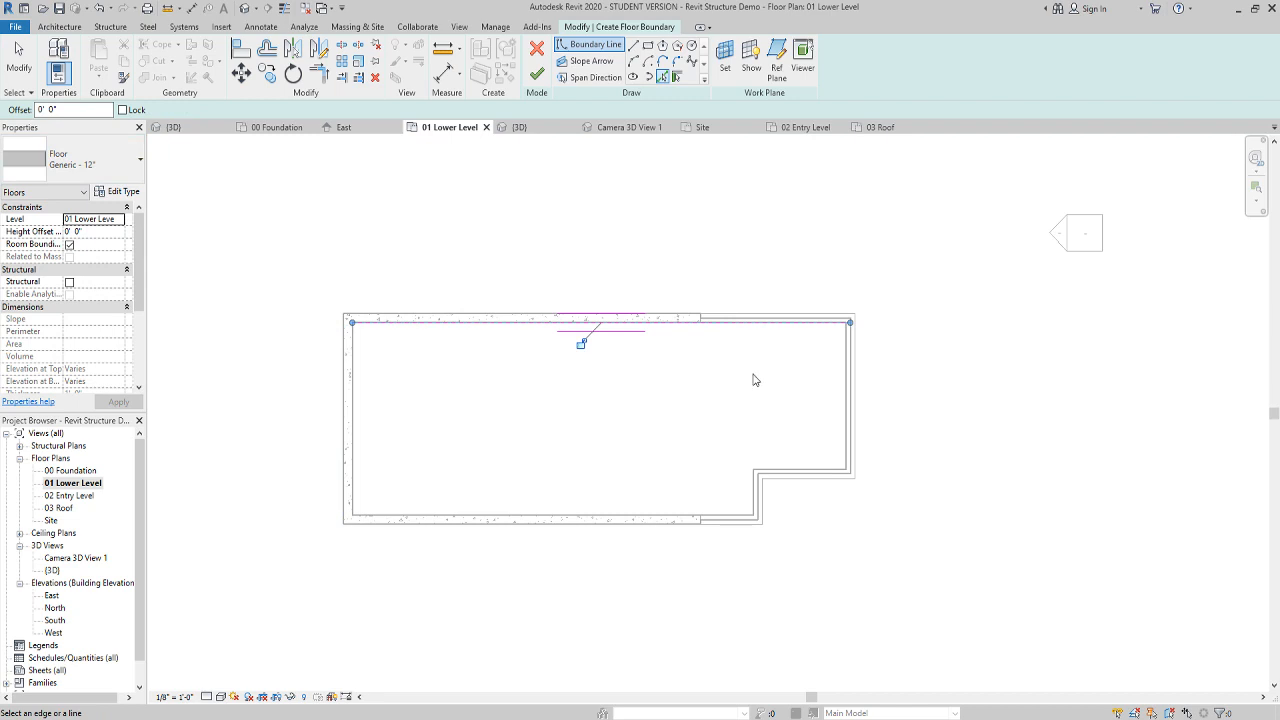
pyautogui.click(845, 383)
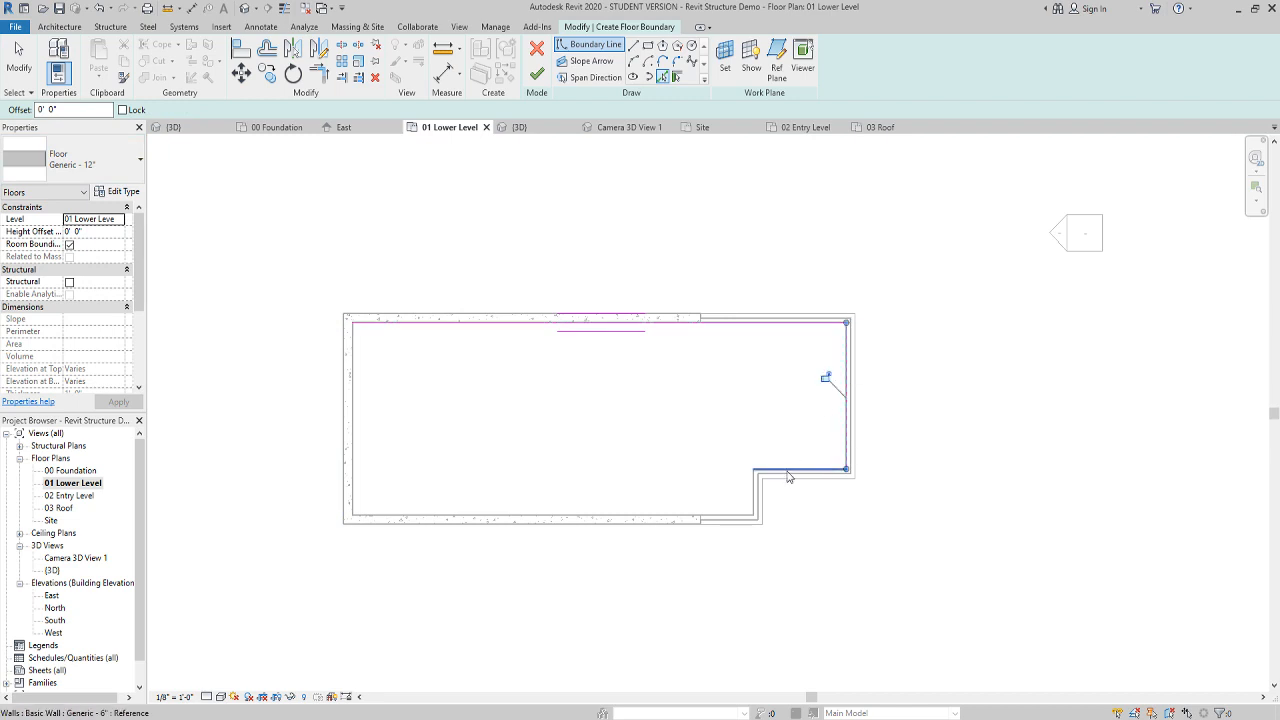
pyautogui.click(790, 472)
pyautogui.click(749, 496)
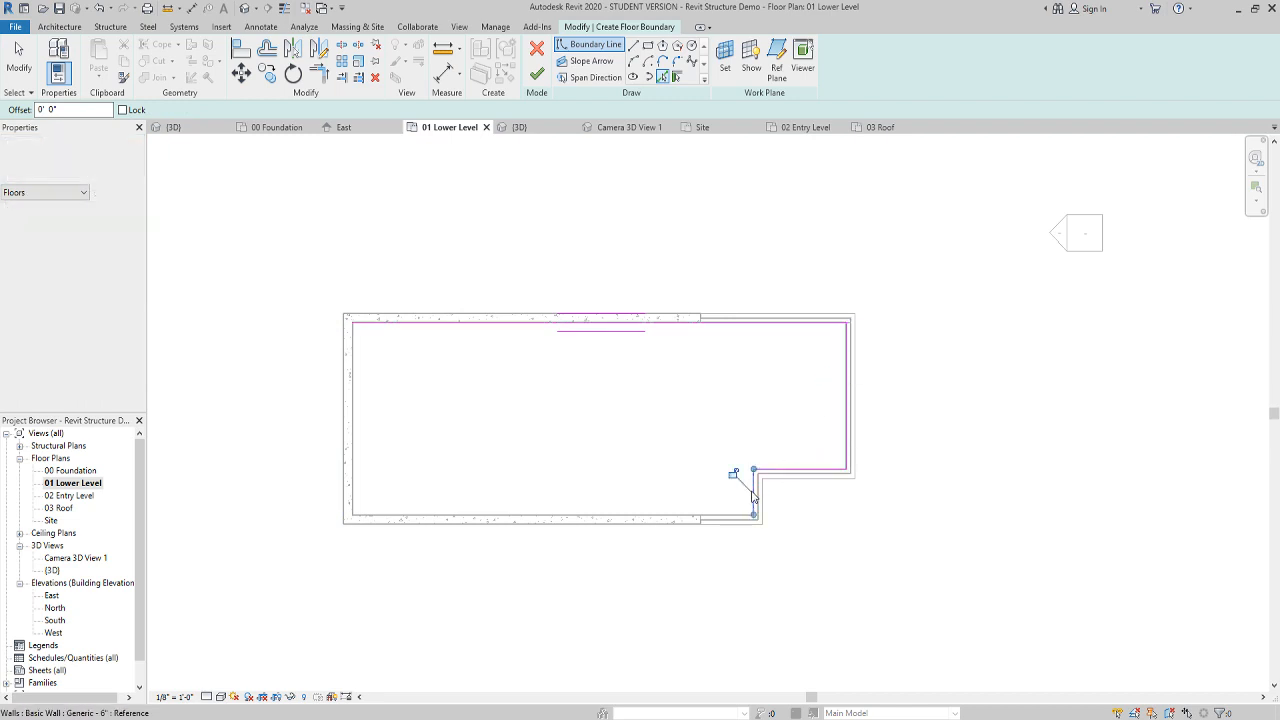
pyautogui.click(655, 519)
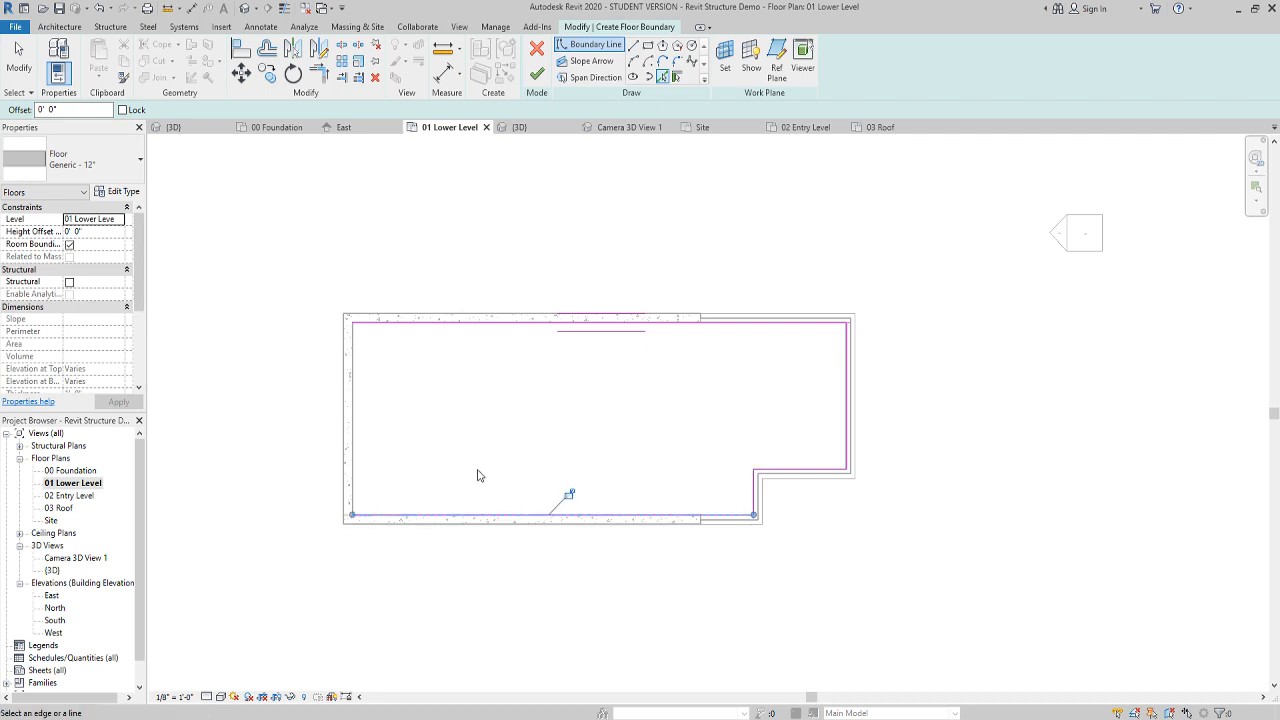
pyautogui.click(353, 430)
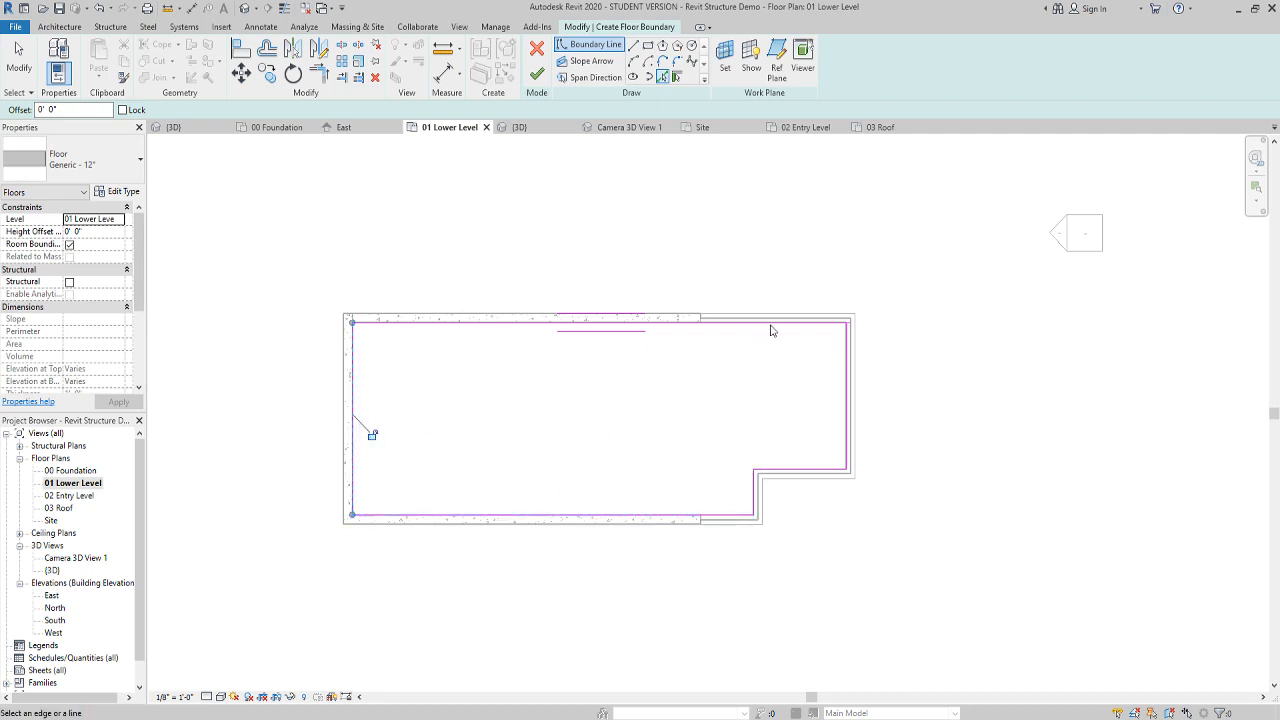
# Trim the floor boundary's overlapping north and east lines into a clean northeast corner
pyautogui.scroll(5, 835, 318)
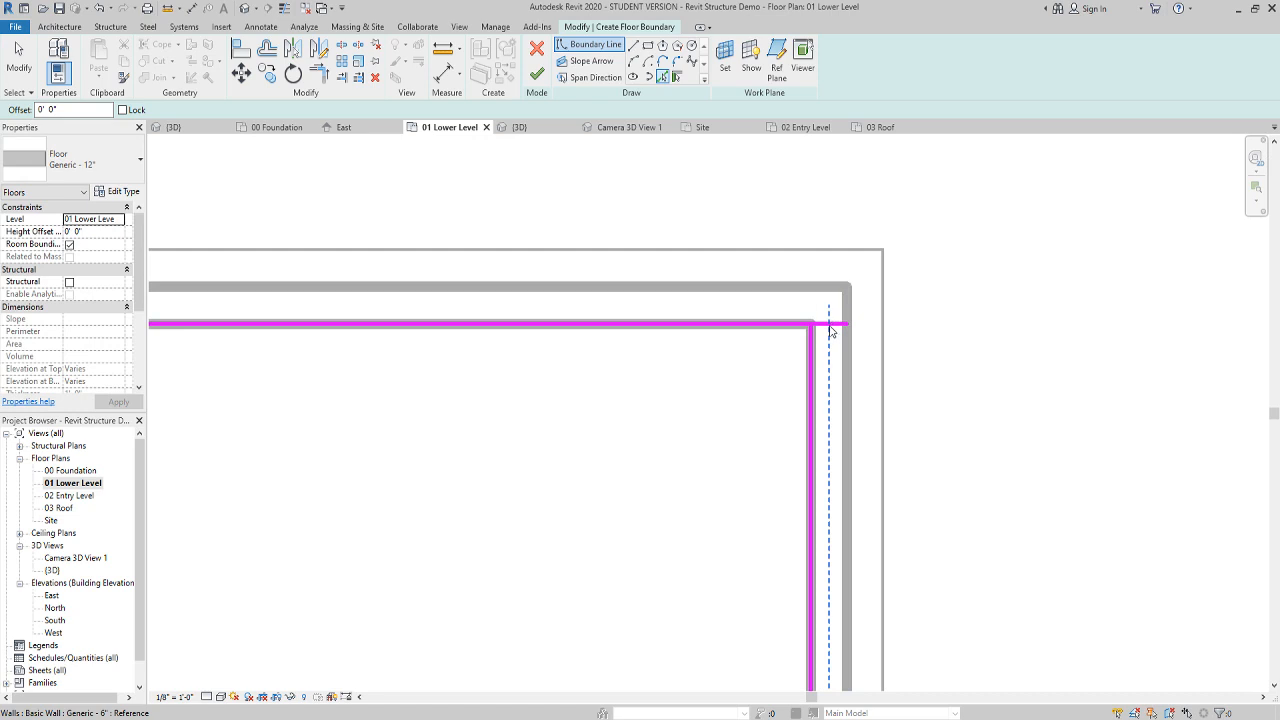
pyautogui.scroll(-5, 833, 340)
pyautogui.scroll(3, 590, 604)
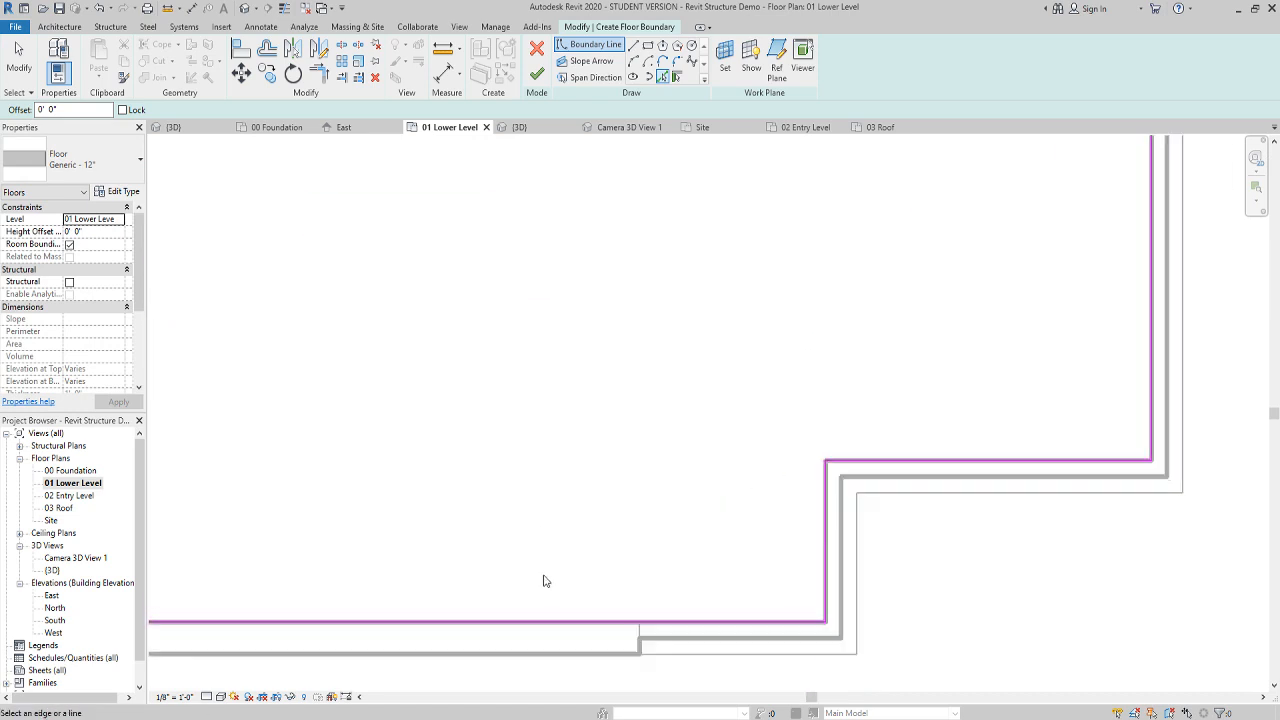
pyautogui.scroll(-5, 560, 540)
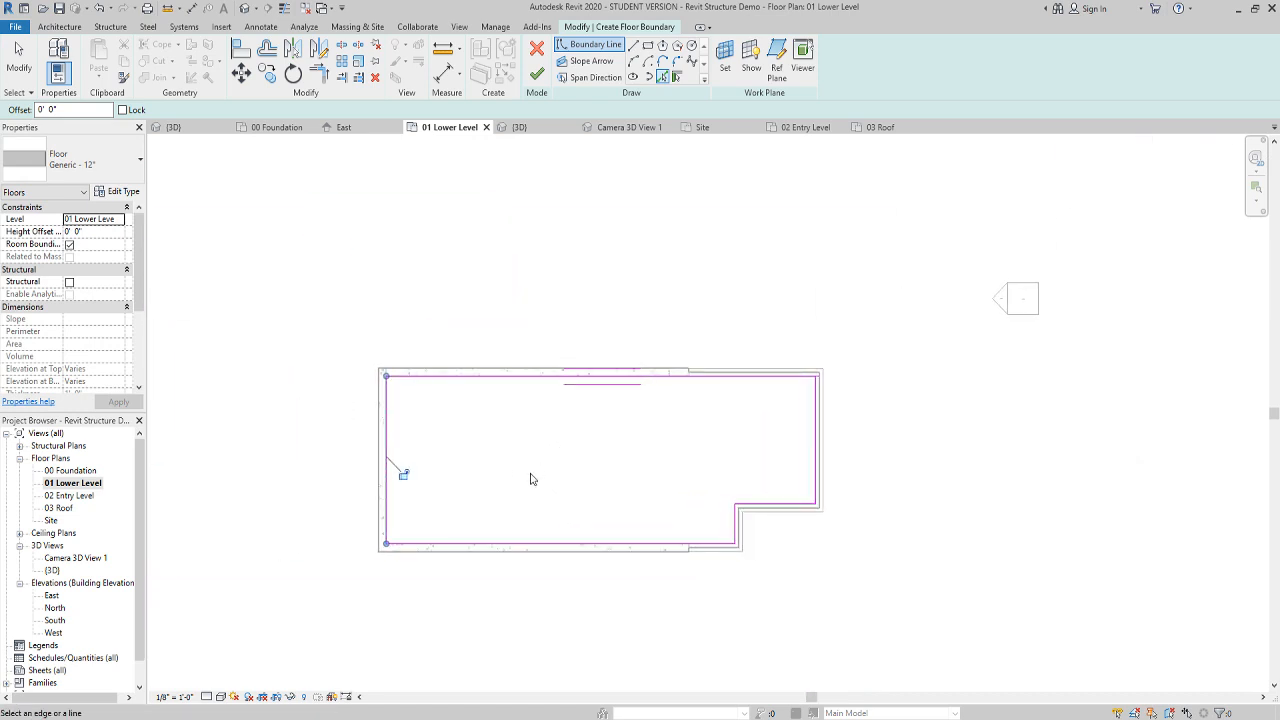
pyautogui.scroll(2, 531, 477)
pyautogui.scroll(3, 970, 300)
pyautogui.scroll(3, 975, 297)
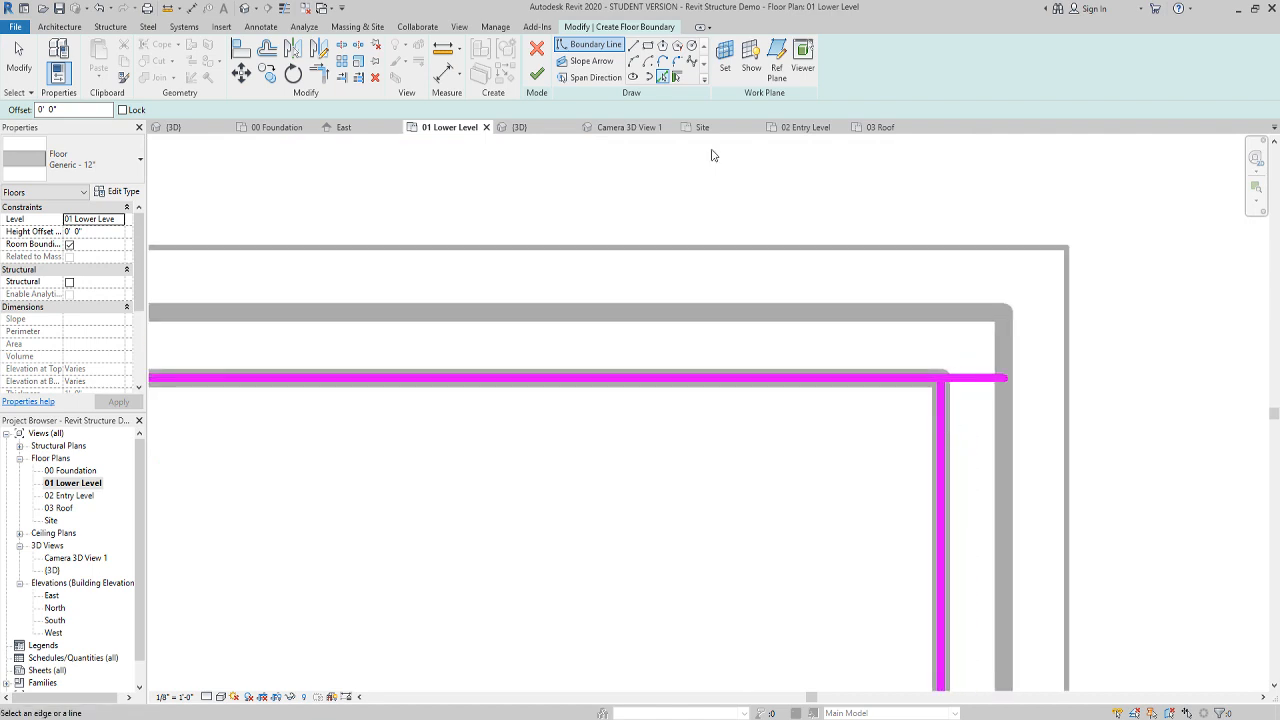
pyautogui.click(318, 72)
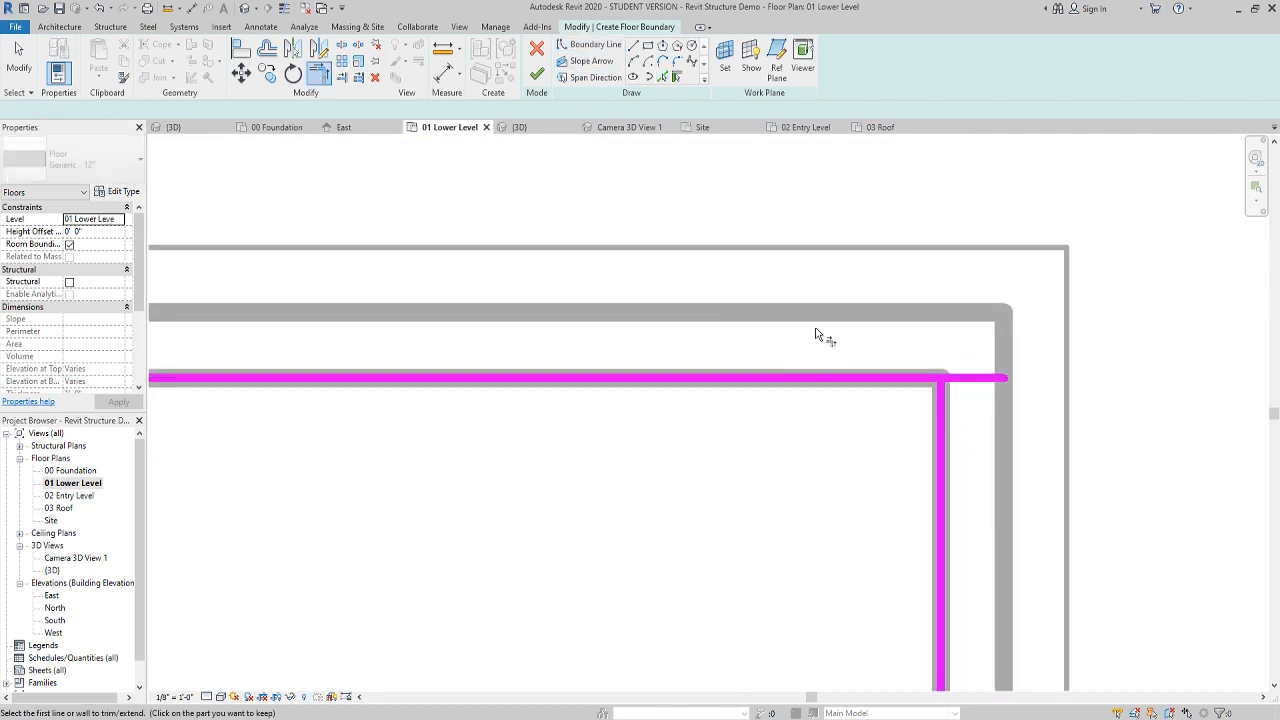
pyautogui.click(857, 379)
pyautogui.click(943, 477)
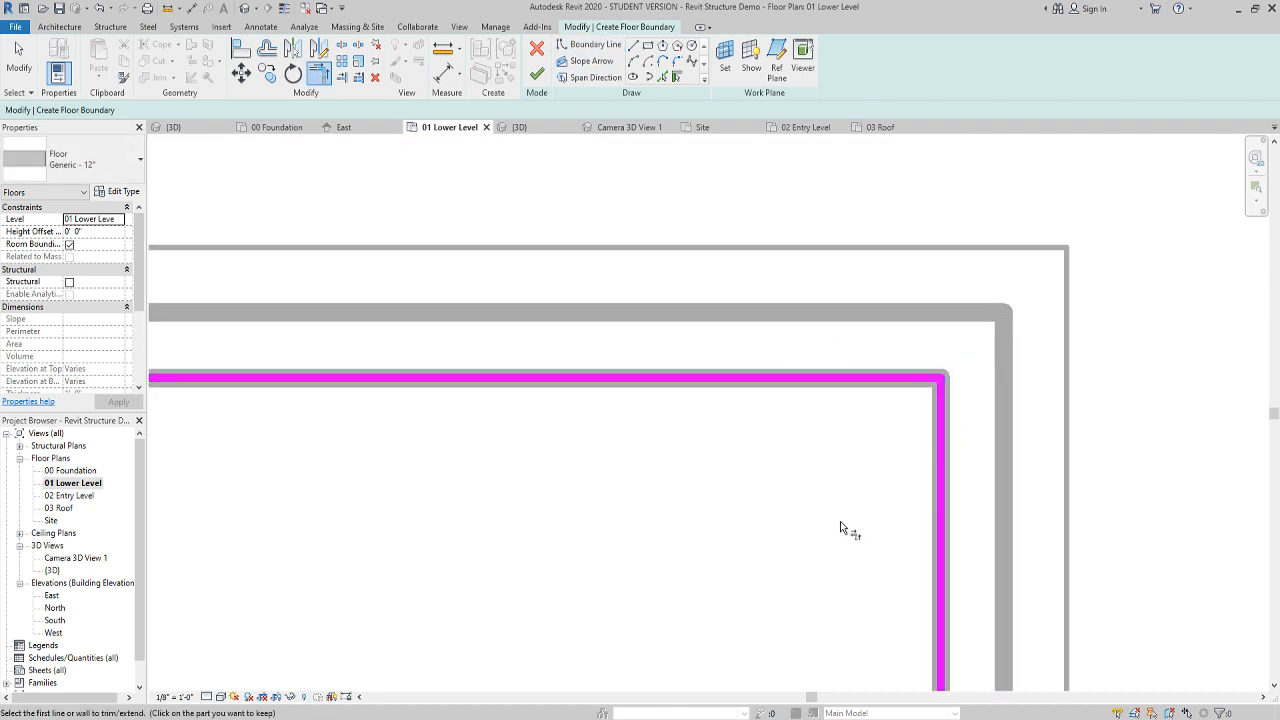
# Finish the 01 Lower Level floor sketch without attaching walls to the floor's bottom, and deselect the floor
pyautogui.scroll(-5, 840, 521)
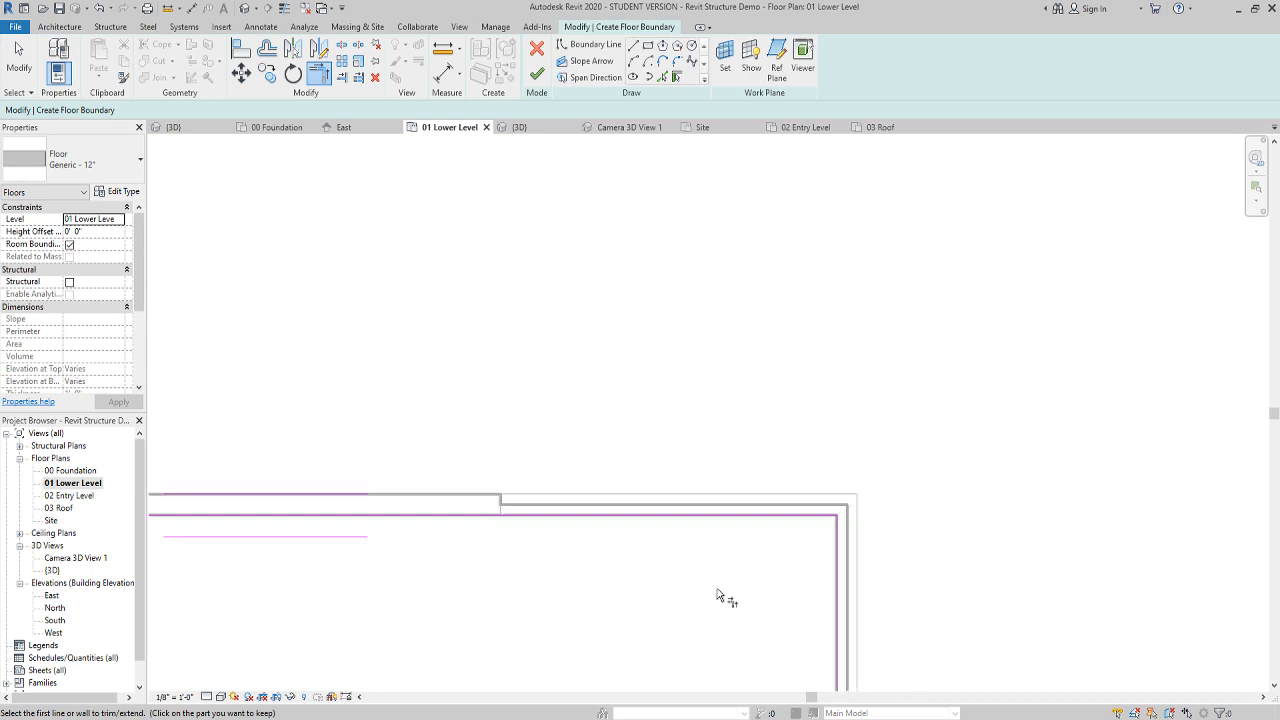
pyautogui.click(537, 73)
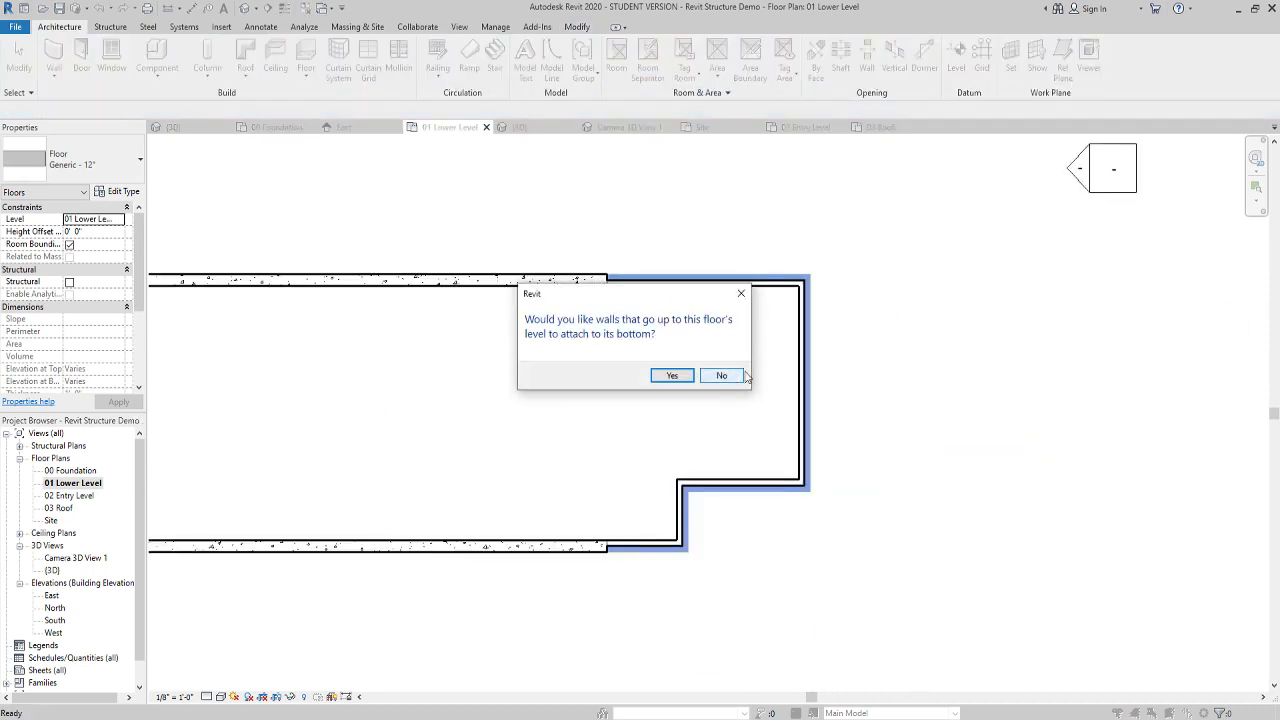
pyautogui.click(737, 377)
pyautogui.moveTo(372, 450); pyautogui.dragTo(609, 423, button='middle')
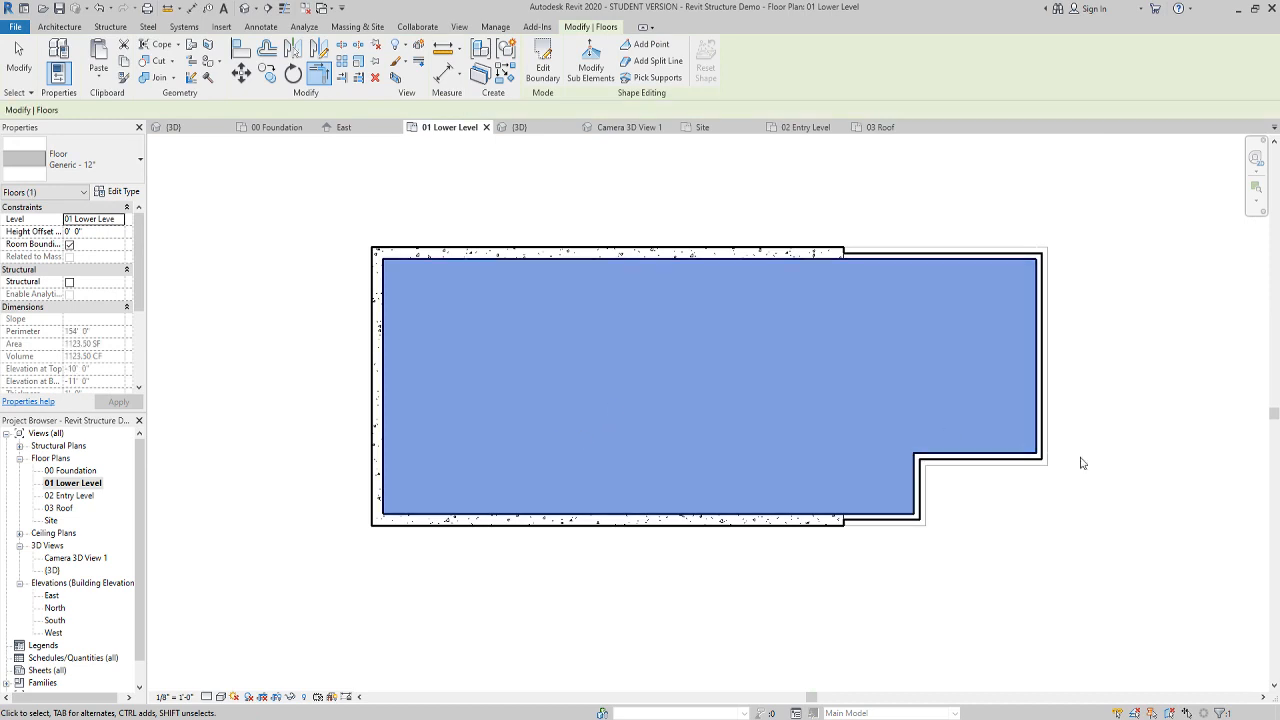
pyautogui.click(1062, 543)
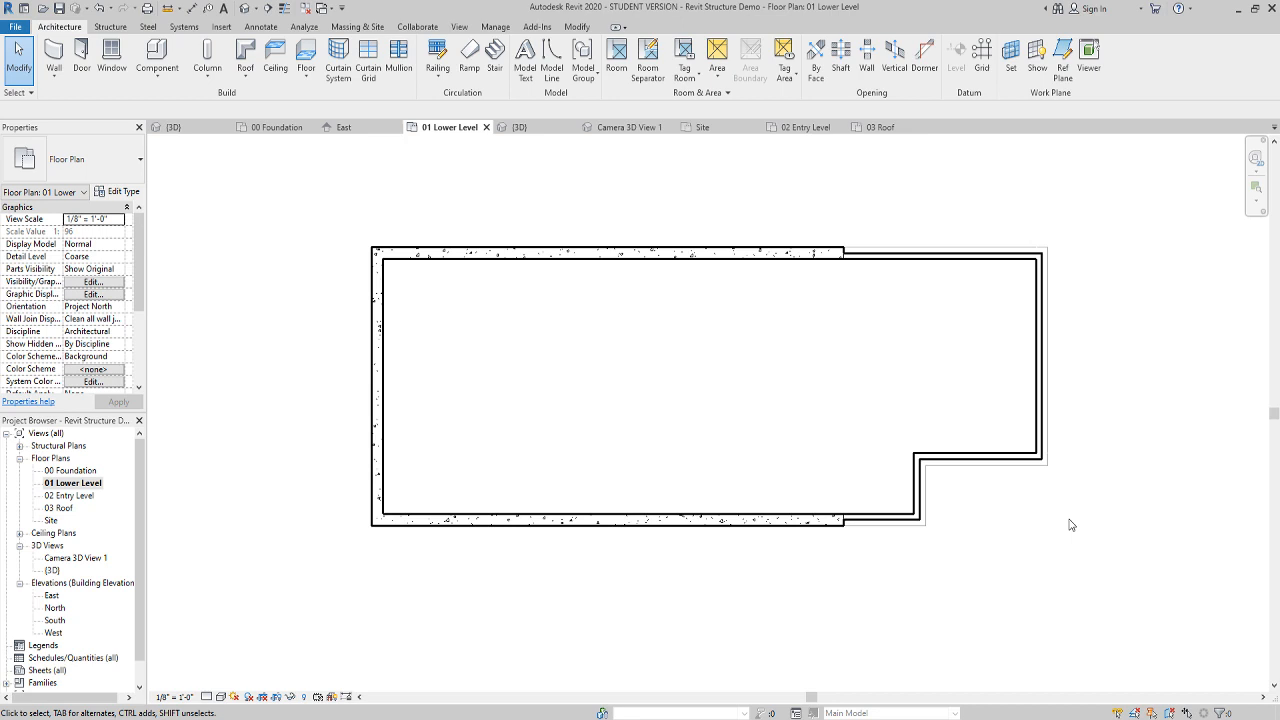
# Start a Generic - 12" floor in the 02 Entry Level plan and sketch its boundary along the west interior face and 36' east along the north face
pyautogui.click(86, 497)
pyautogui.doubleClick(88, 498)
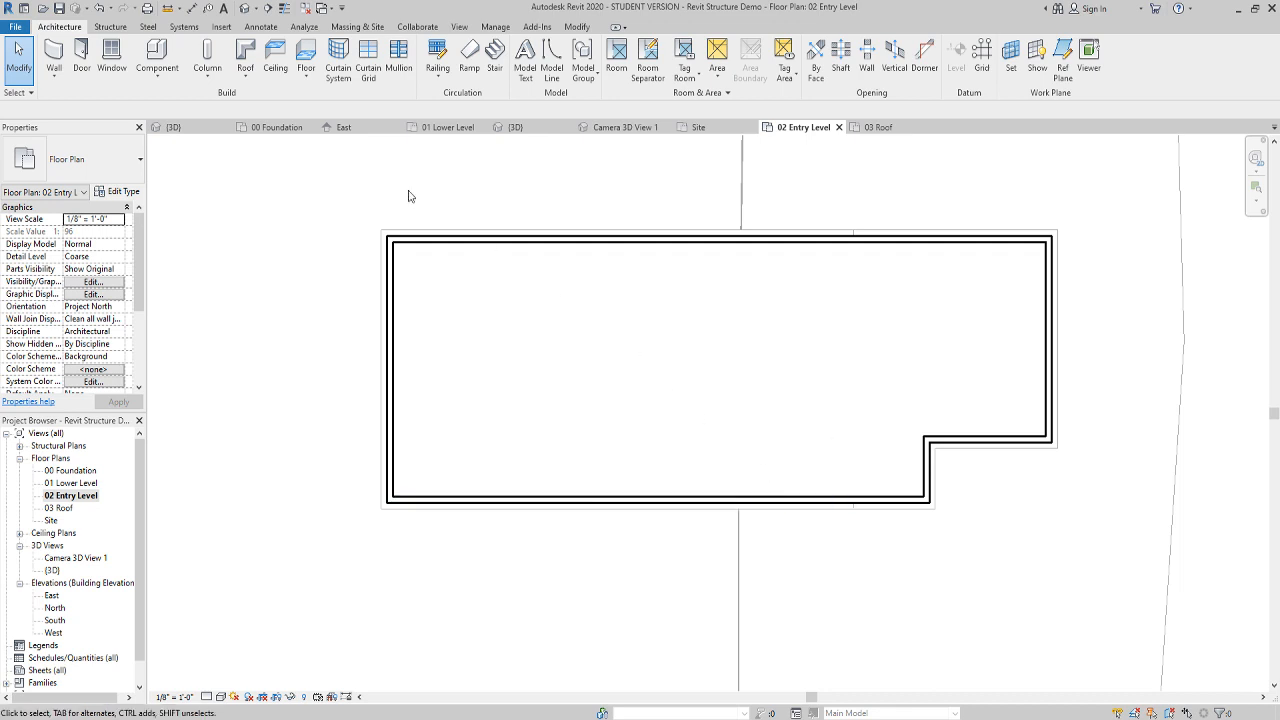
pyautogui.click(308, 56)
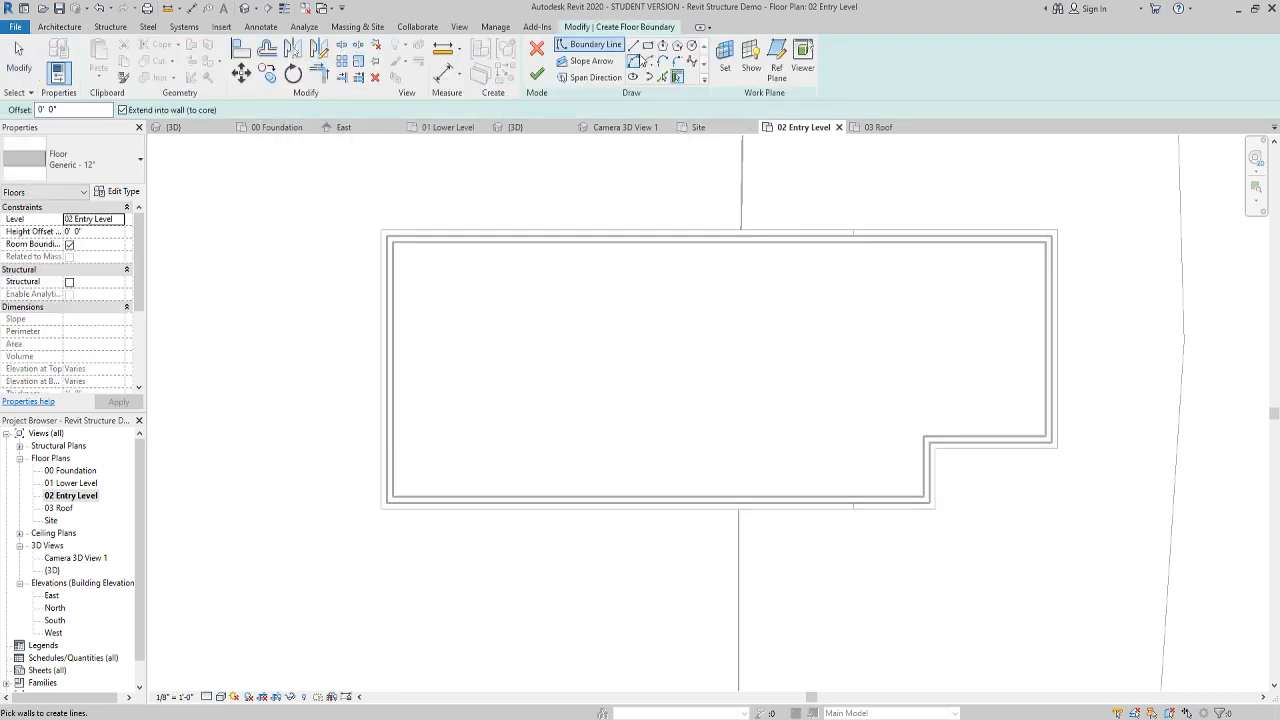
pyautogui.click(632, 45)
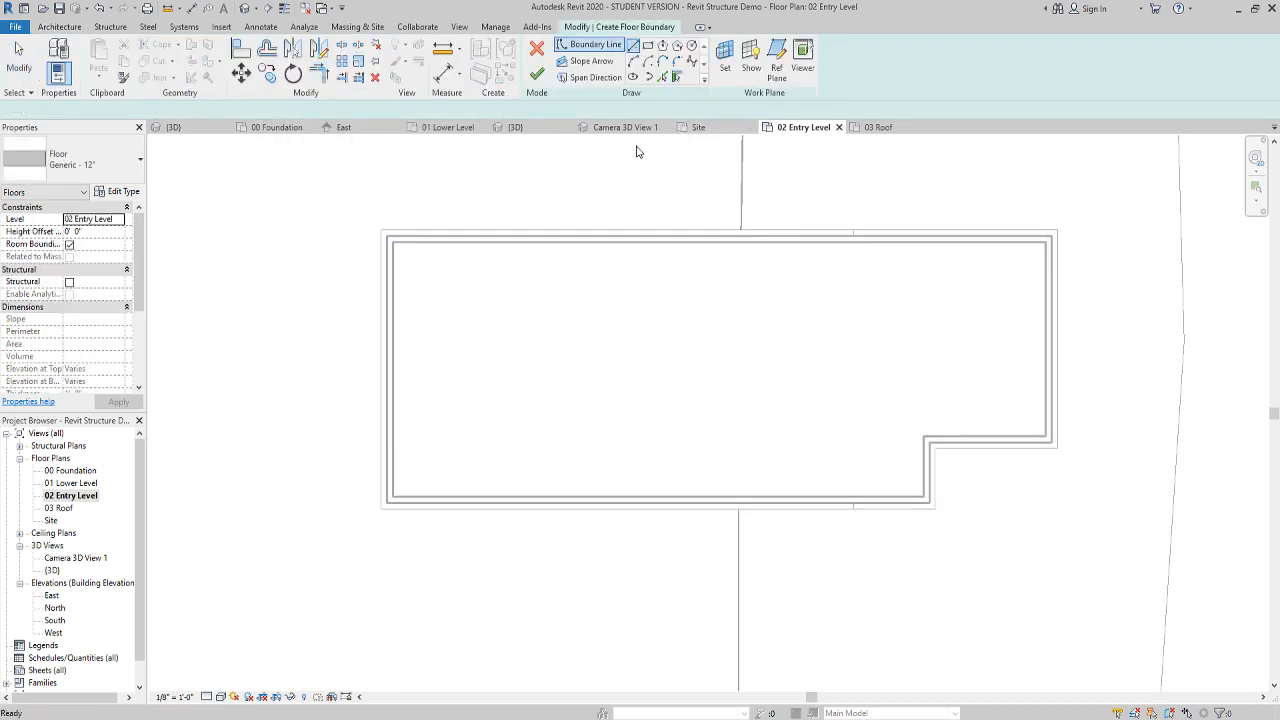
pyautogui.click(395, 494)
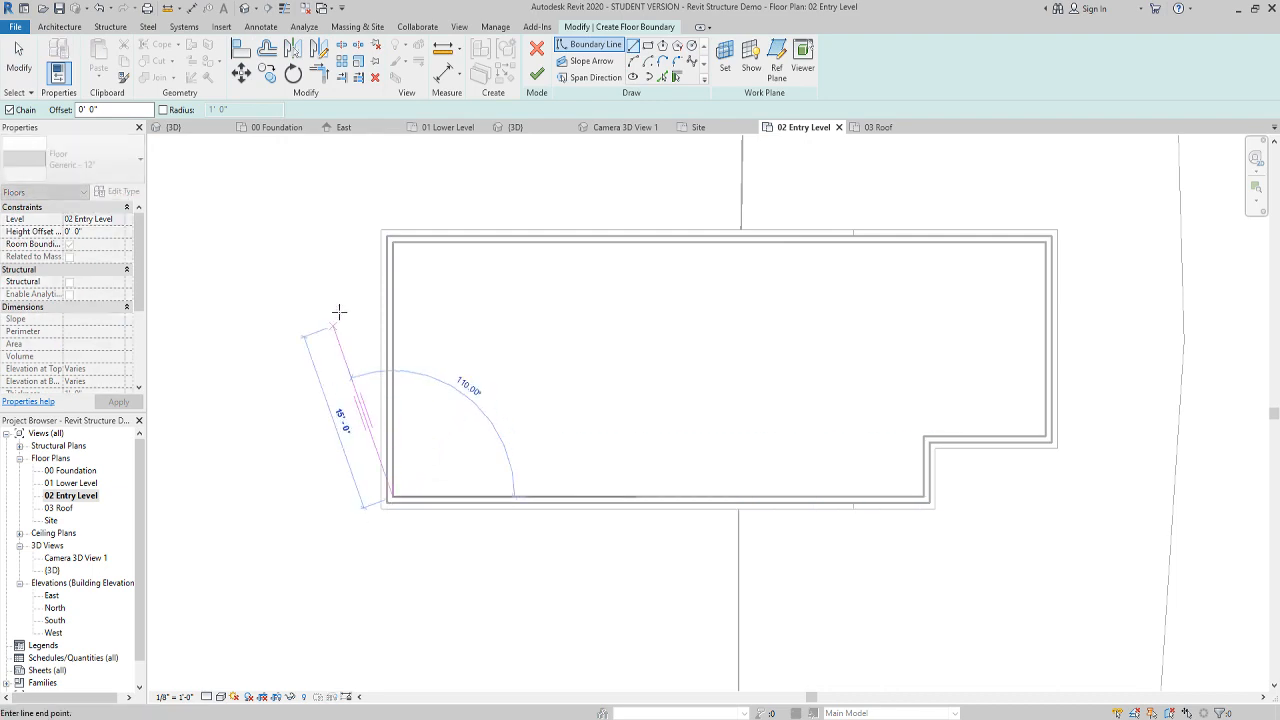
pyautogui.click(393, 241)
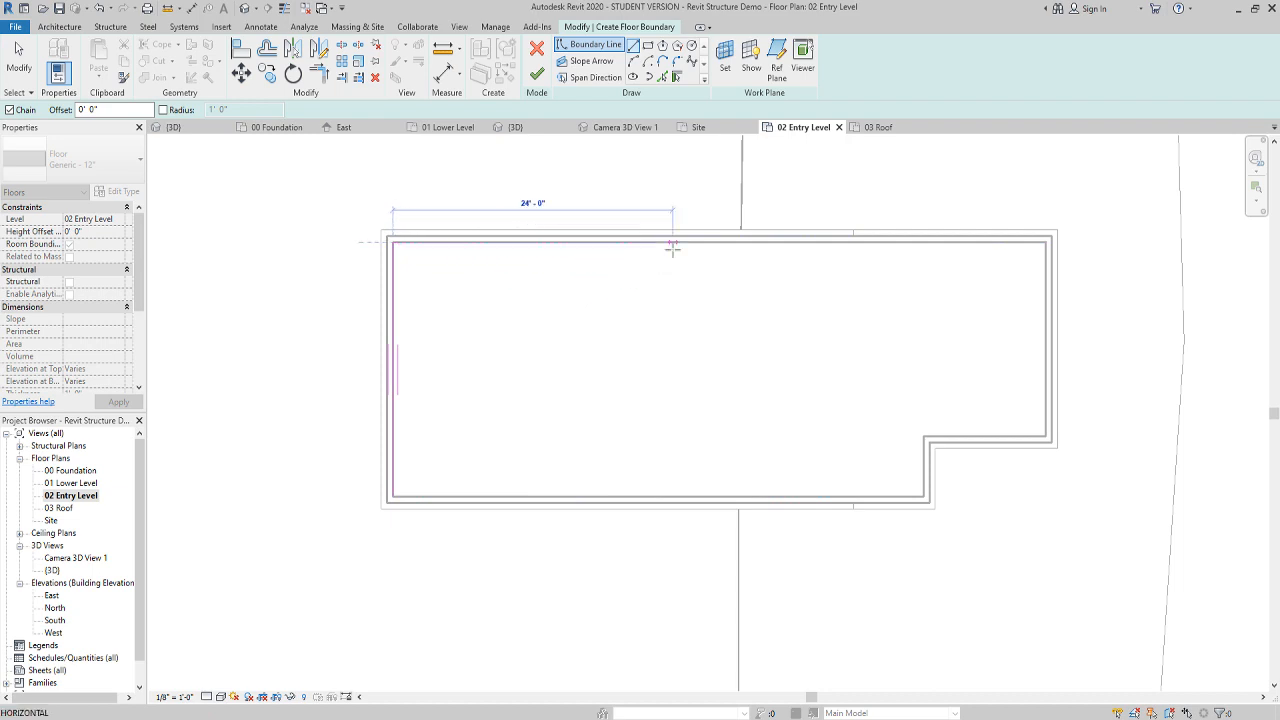
pyautogui.write('36')
pyautogui.press('Return')
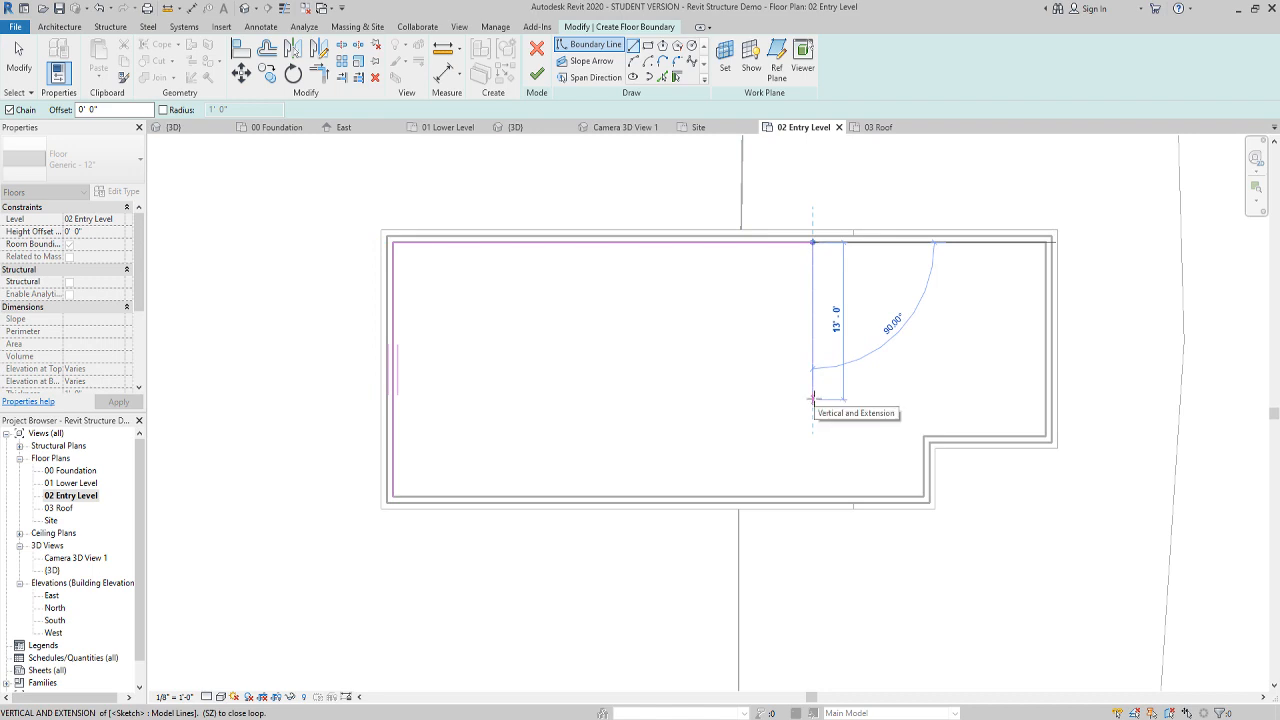
# Continue the boundary 16'6" south, 25' east and 4'6" south, and close it at the southwest interior corner
pyautogui.write("16'6")
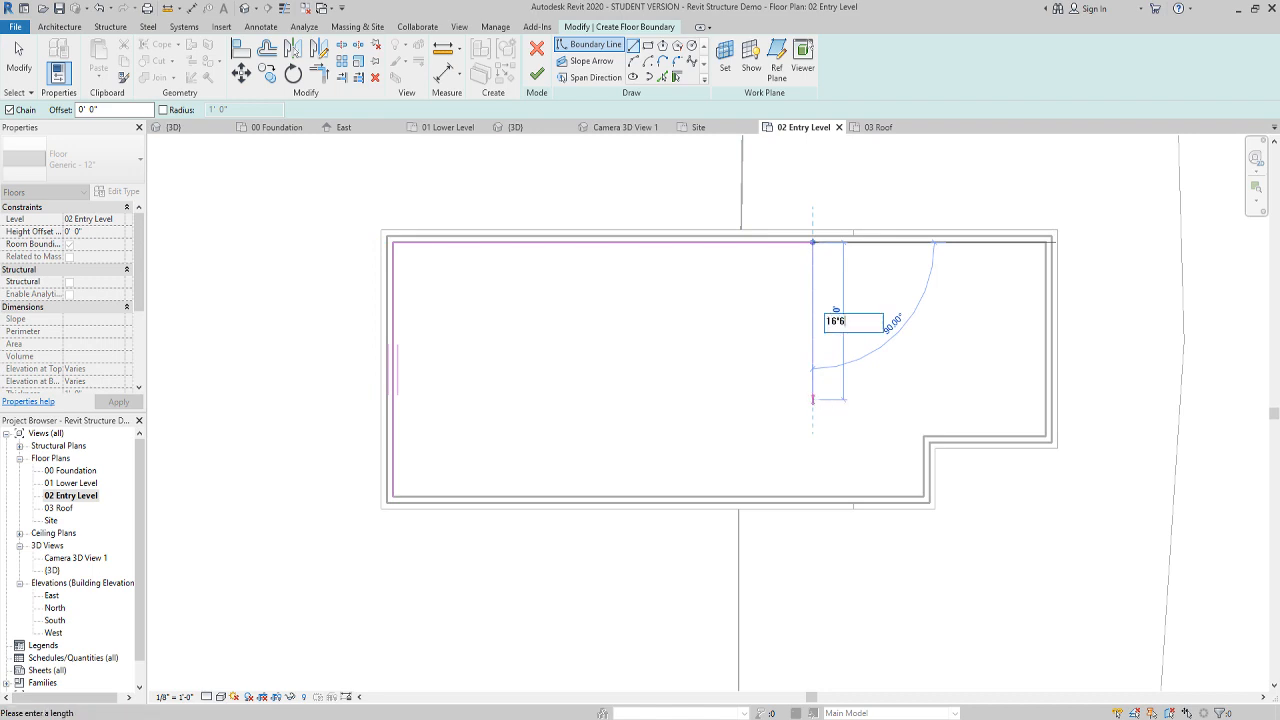
pyautogui.press('Return')
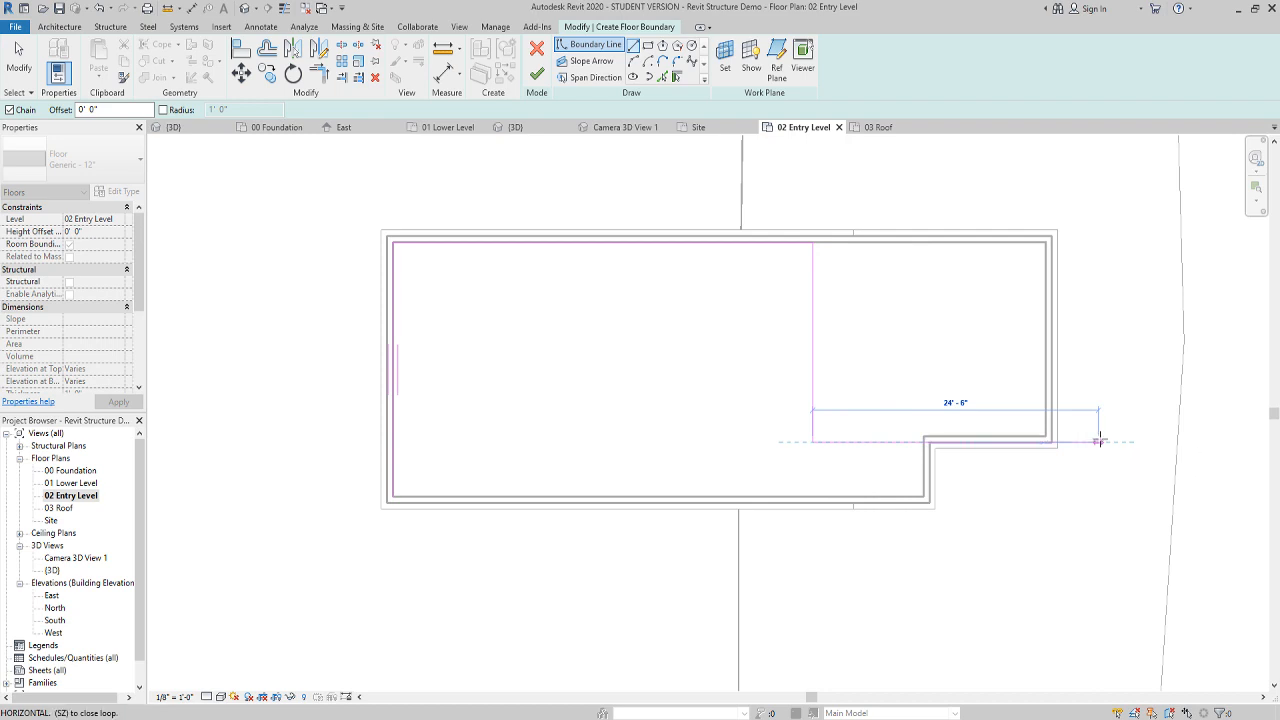
pyautogui.write('25')
pyautogui.press('Return')
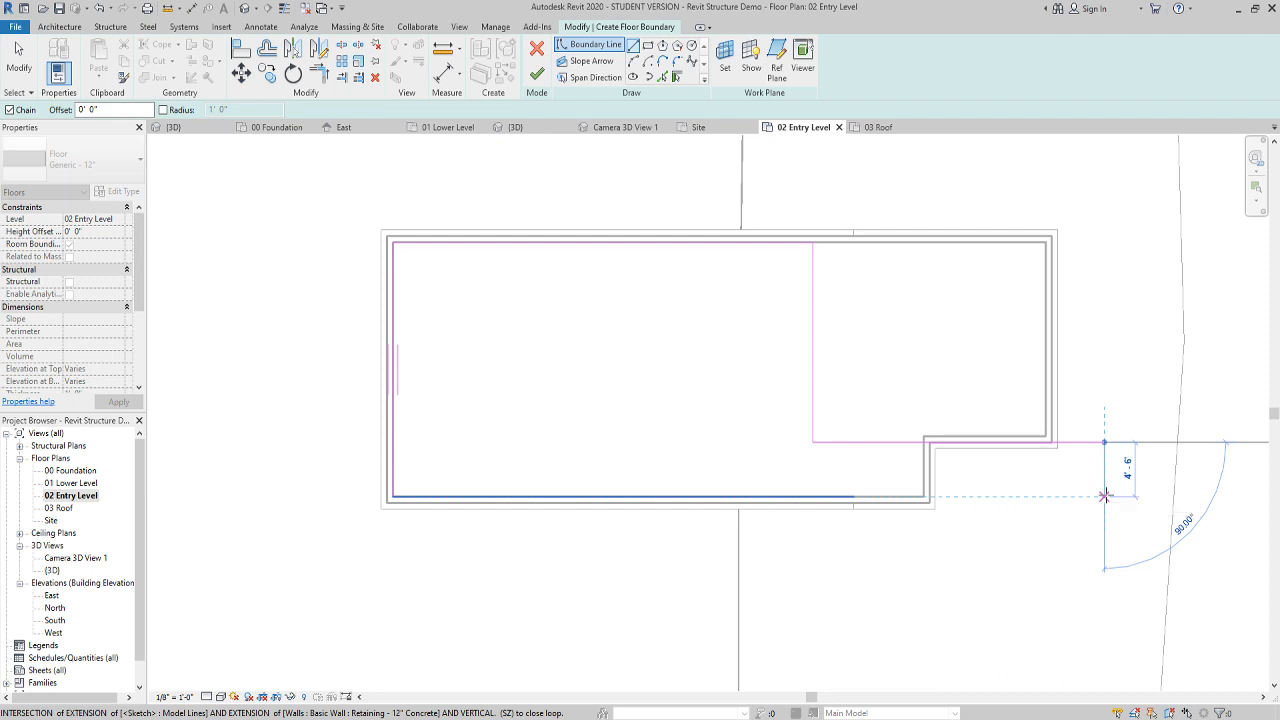
pyautogui.write("4'6")
pyautogui.press('Return')
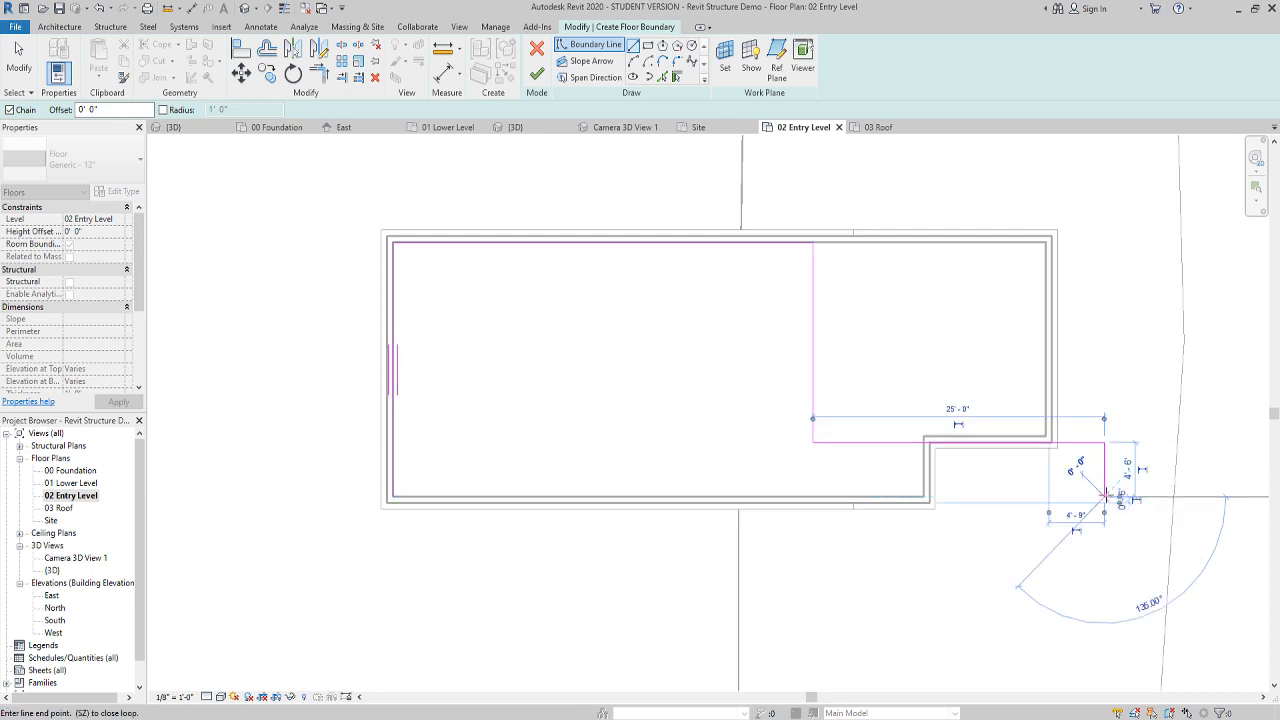
pyautogui.click(393, 497)
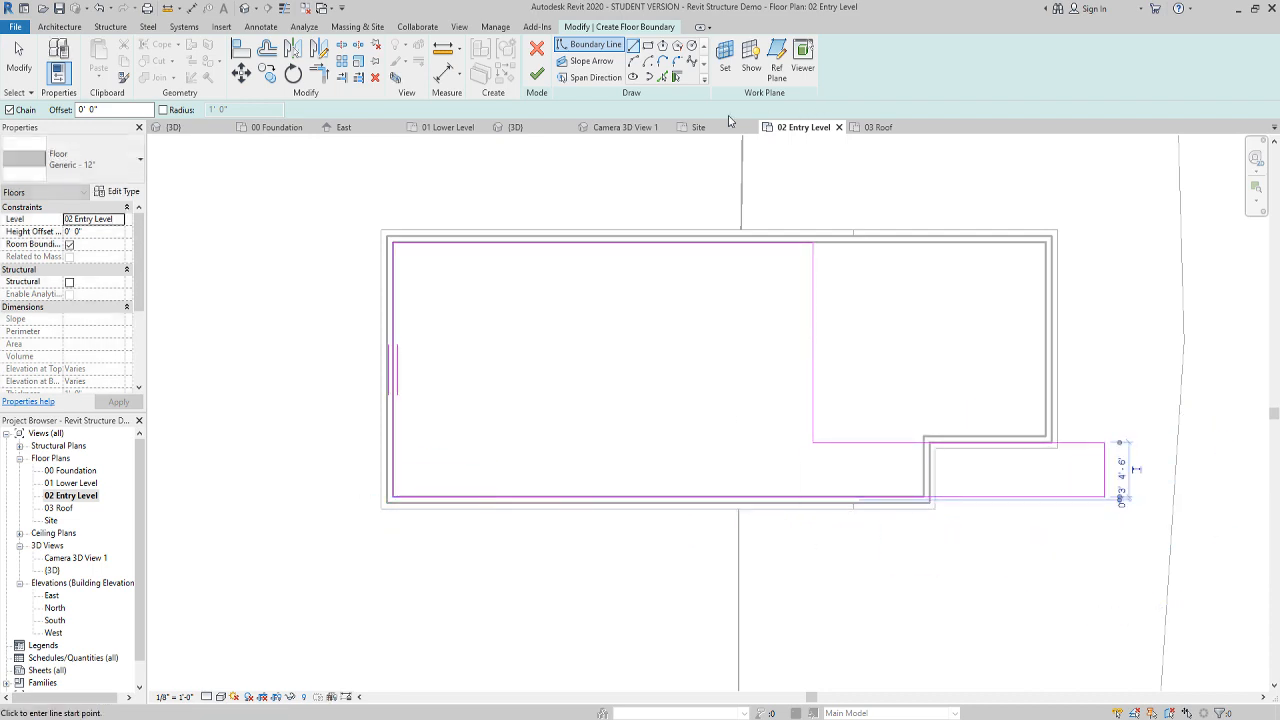
# Finish the 02 Entry Level floor sketch without attaching walls to the floor's bottom
pyautogui.click(537, 74)
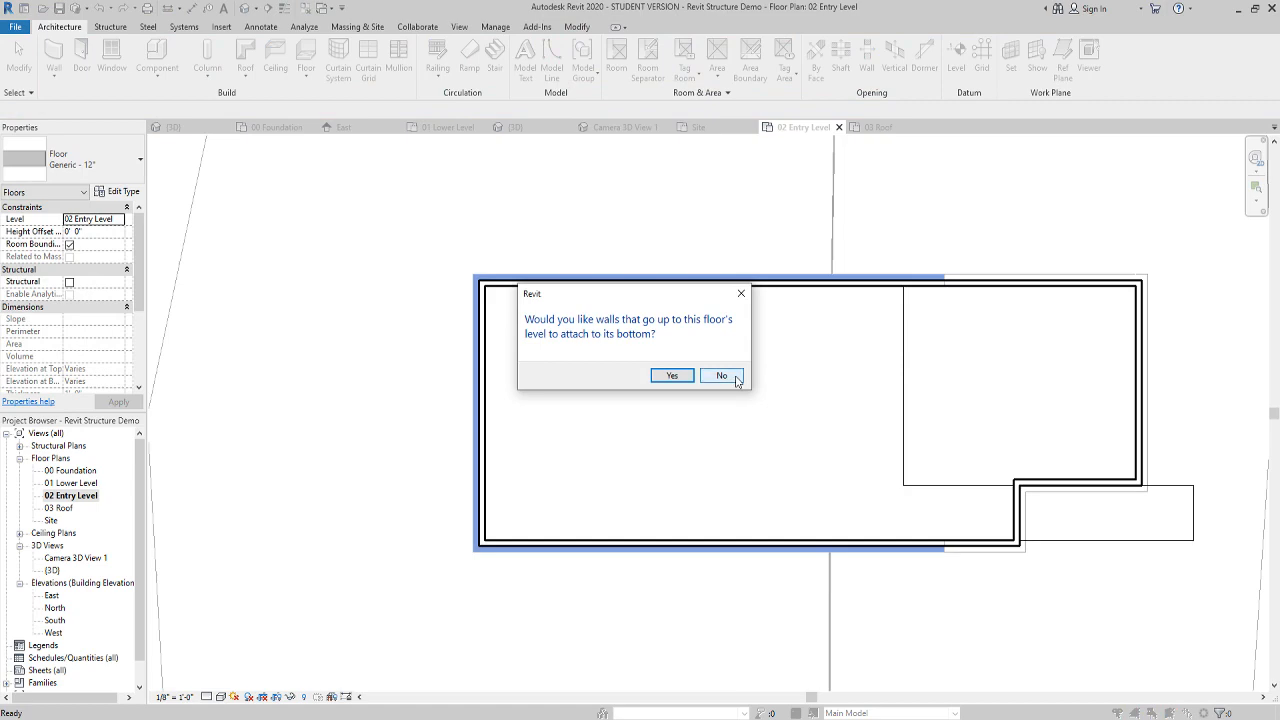
pyautogui.click(724, 376)
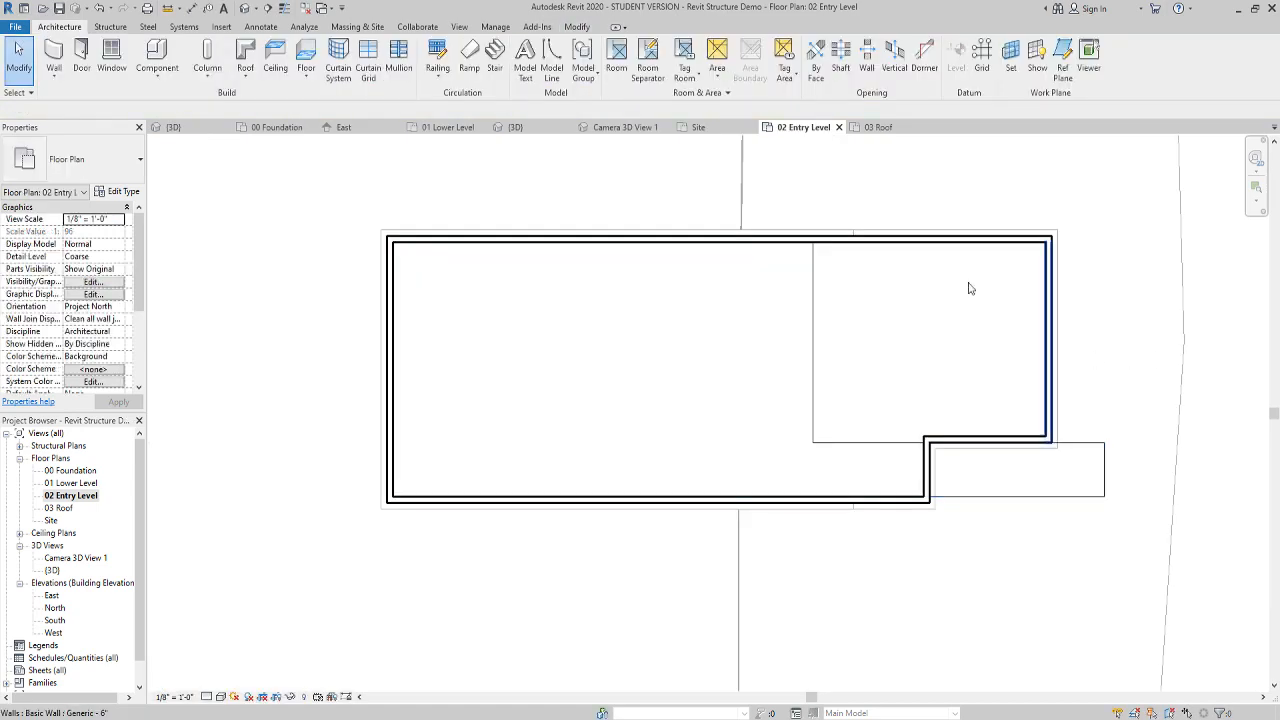
pyautogui.click(969, 286)
# Inspect the entry floor's projection past the southeast notch in the 3D view and compare it with the 02 Entry Level plan
pyautogui.click(245, 8)
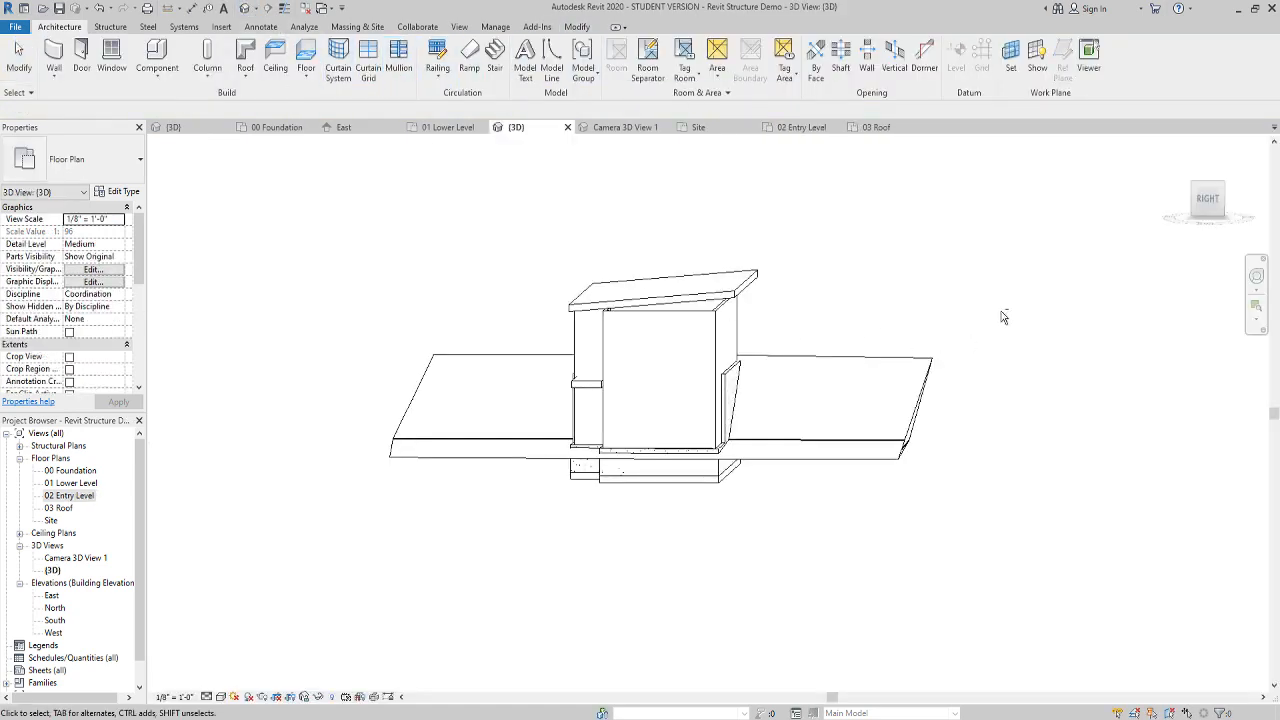
pyautogui.keyDown('shift'); pyautogui.moveTo(970, 343); pyautogui.dragTo(1140, 400, button='middle'); pyautogui.keyUp('shift')
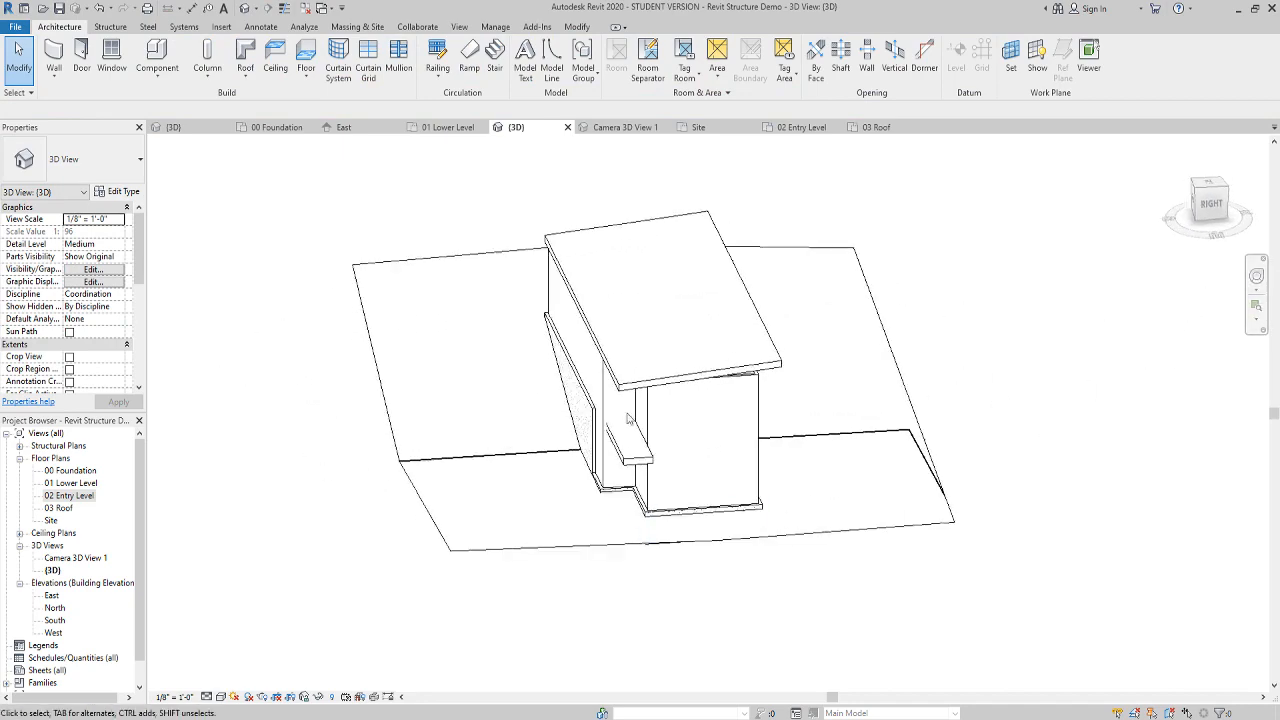
pyautogui.doubleClick(68, 495)
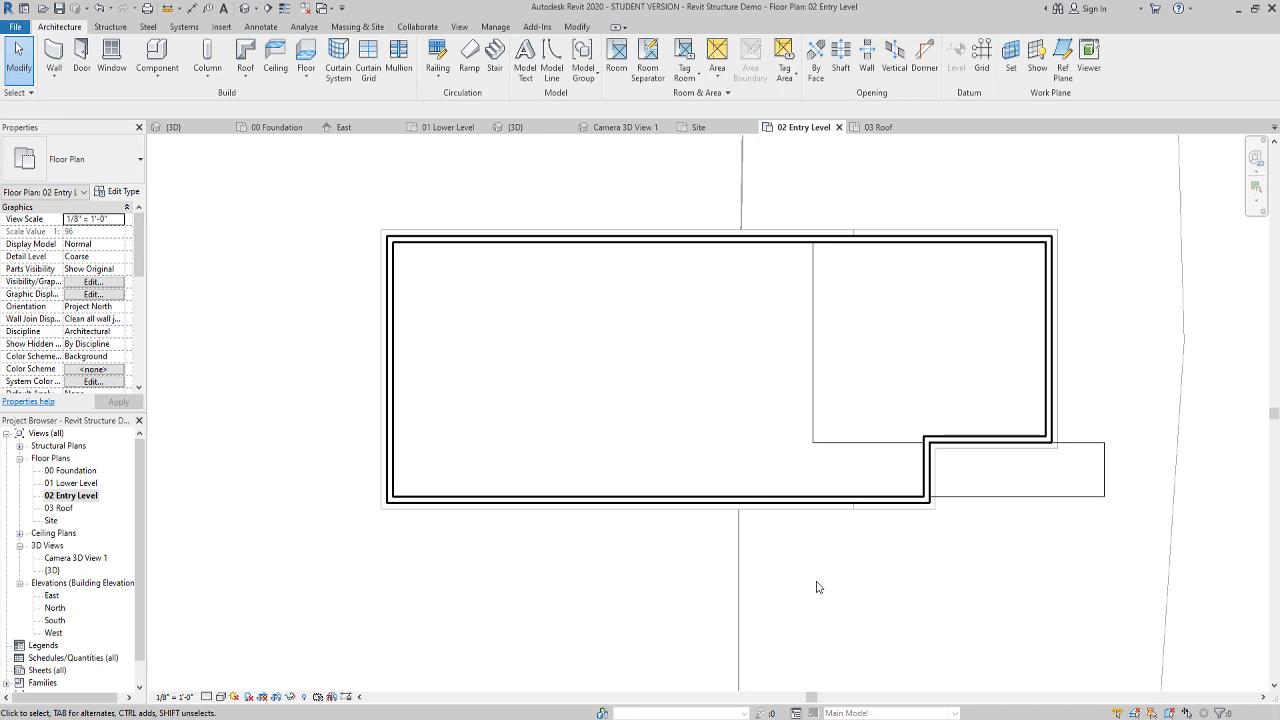
pyautogui.click(245, 9)
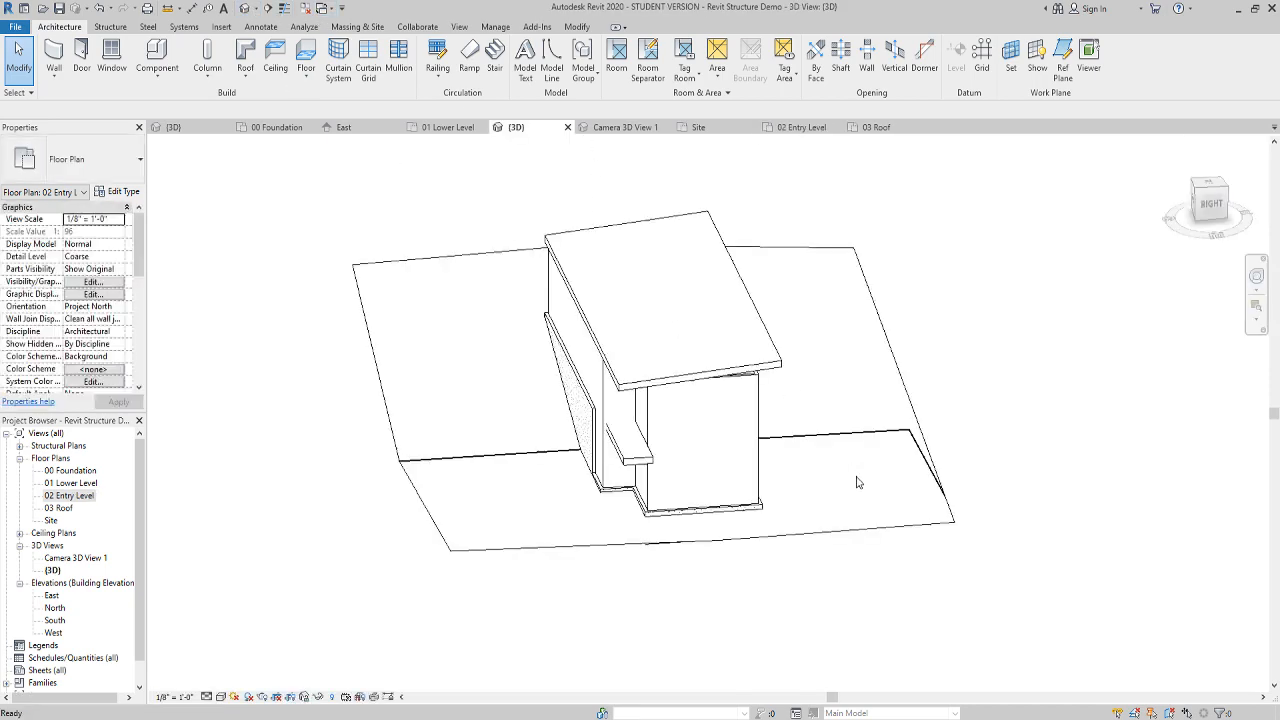
pyautogui.moveTo(857, 483)
pyautogui.keyDown('shift'); pyautogui.mouseDown(button='middle')
pyautogui.moveTo(789, 423)
pyautogui.moveTo(528, 387)
pyautogui.moveTo(606, 437)
pyautogui.moveTo(680, 366)
pyautogui.moveTo(580, 420)
pyautogui.moveTo(504, 483)
pyautogui.mouseUp(button='middle'); pyautogui.keyUp('shift')
# Temporarily hide the eastern Generic - 6" section of the north wall to examine the floors inside, and restore it
pyautogui.click(540, 396)
pyautogui.scroll(3, 541, 399)
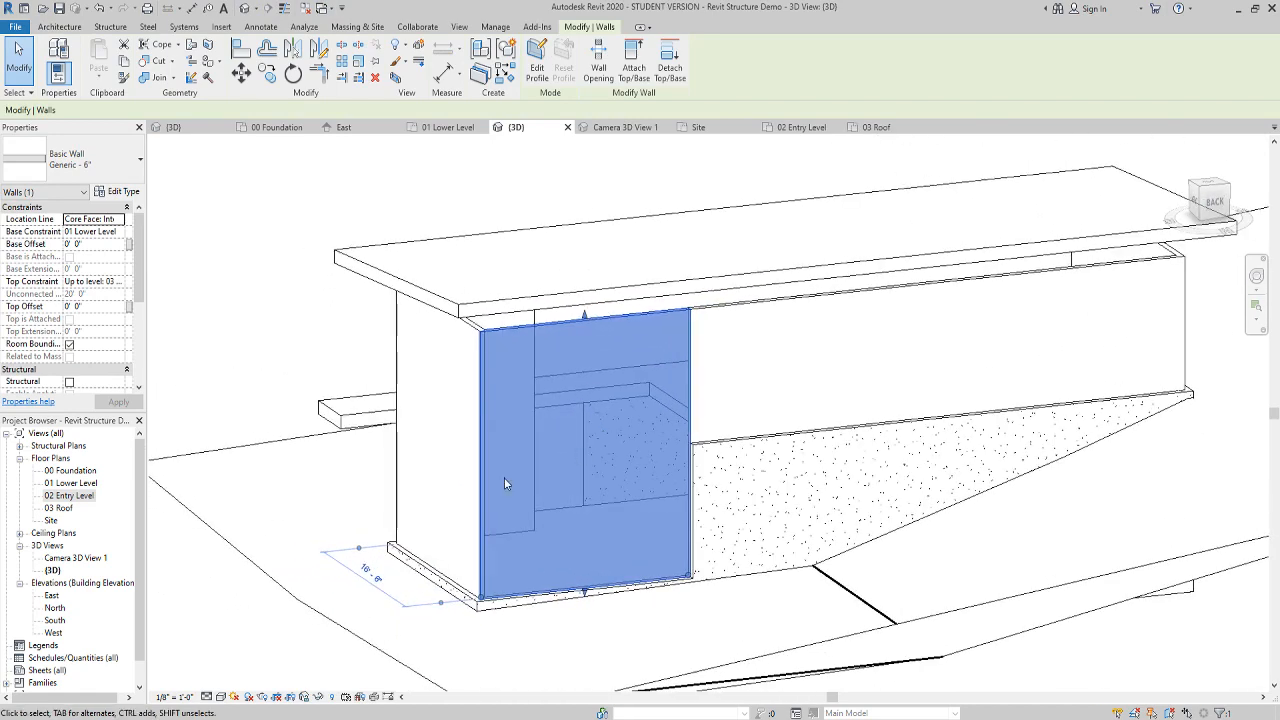
pyautogui.click(318, 698)
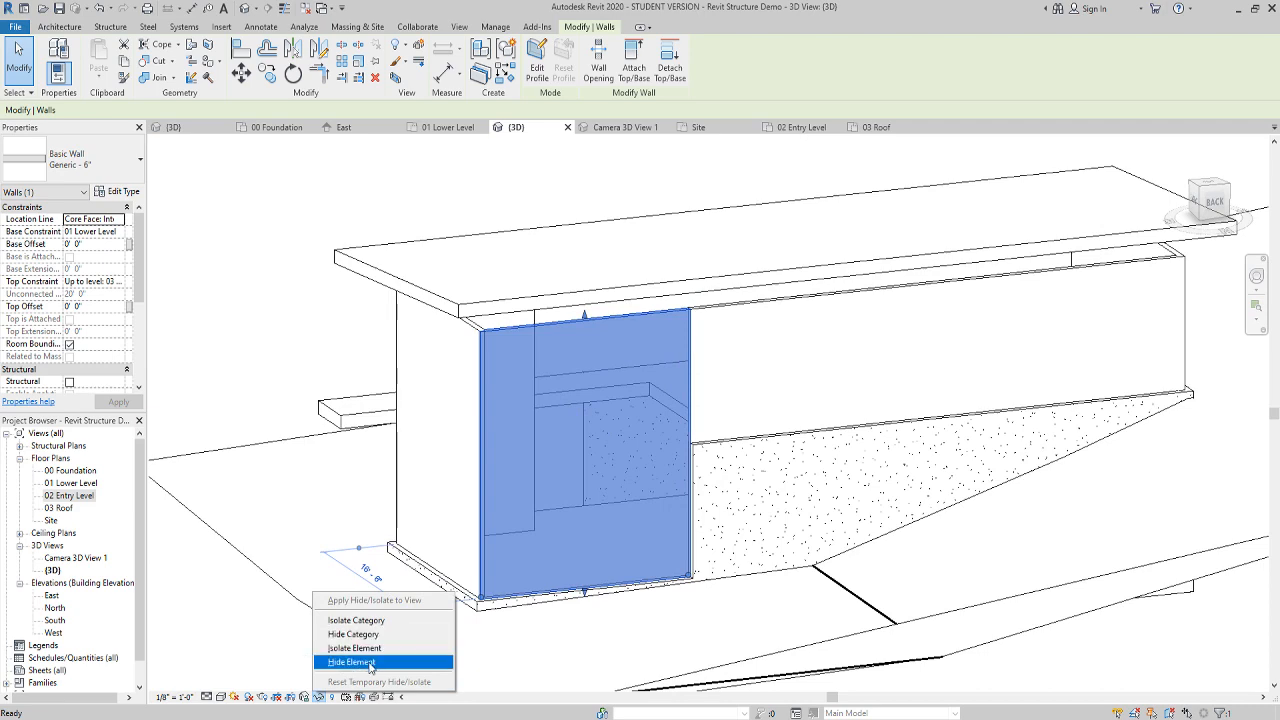
pyautogui.click(369, 662)
pyautogui.keyDown('shift'); pyautogui.moveTo(370, 660); pyautogui.dragTo(743, 349, button='middle'); pyautogui.keyUp('shift')
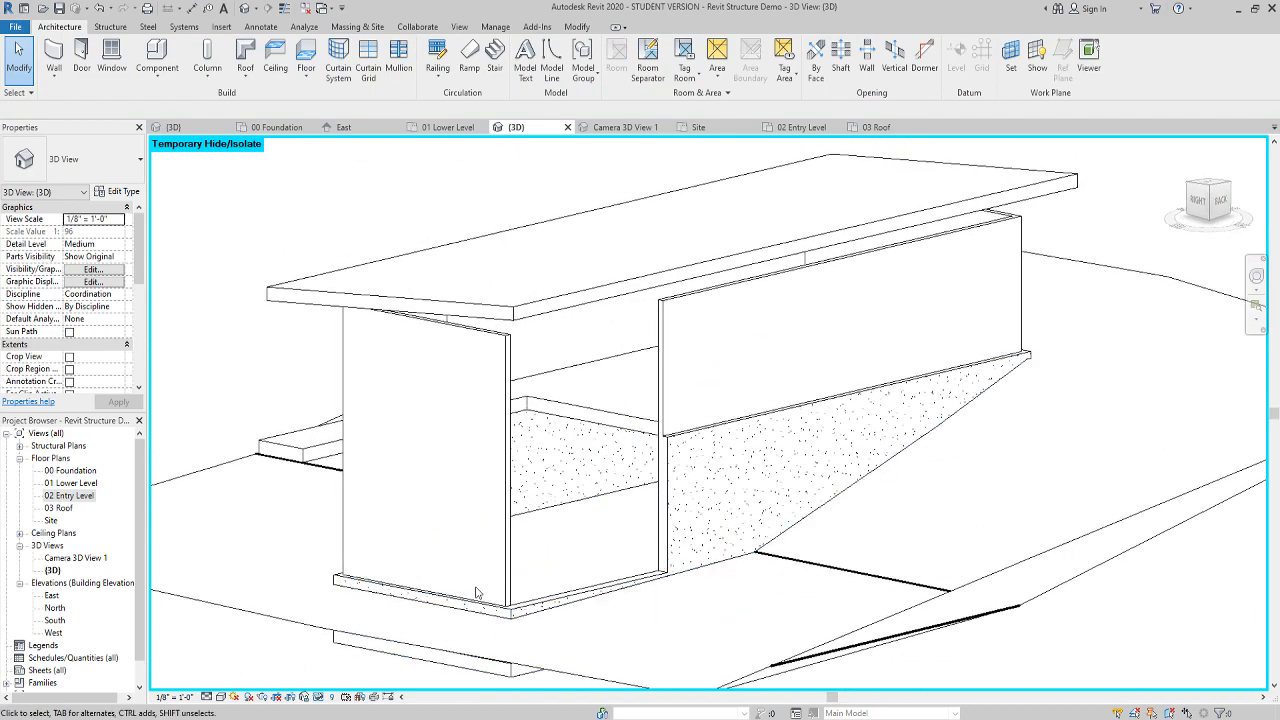
pyautogui.click(318, 697)
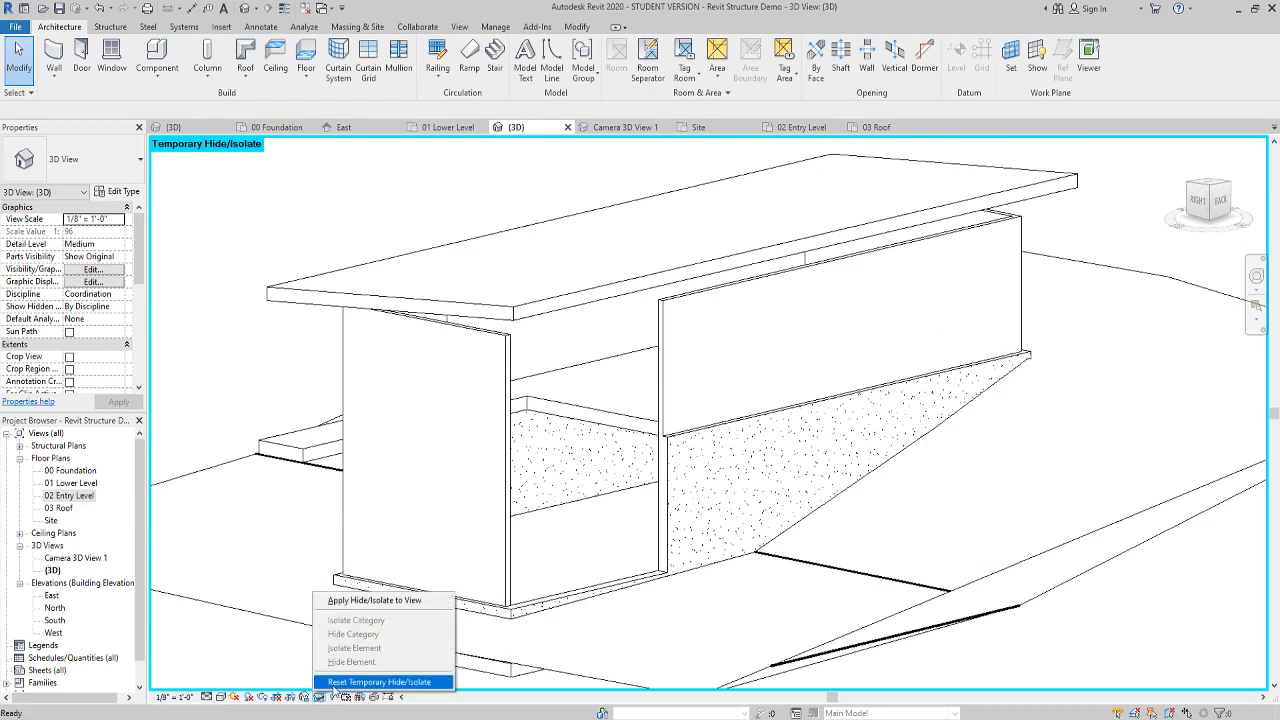
pyautogui.click(337, 687)
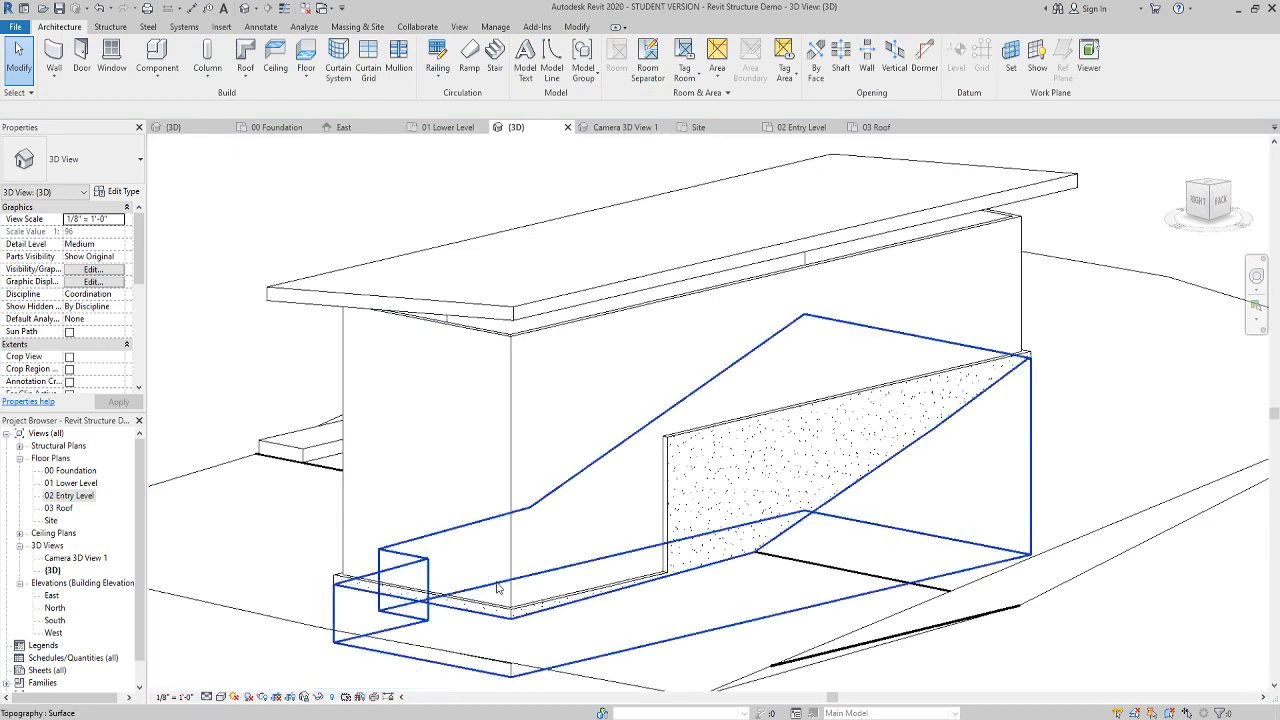
pyautogui.scroll(-3, 508, 584)
pyautogui.keyDown('shift'); pyautogui.moveTo(448, 616); pyautogui.dragTo(635, 598, button='middle'); pyautogui.keyUp('shift')
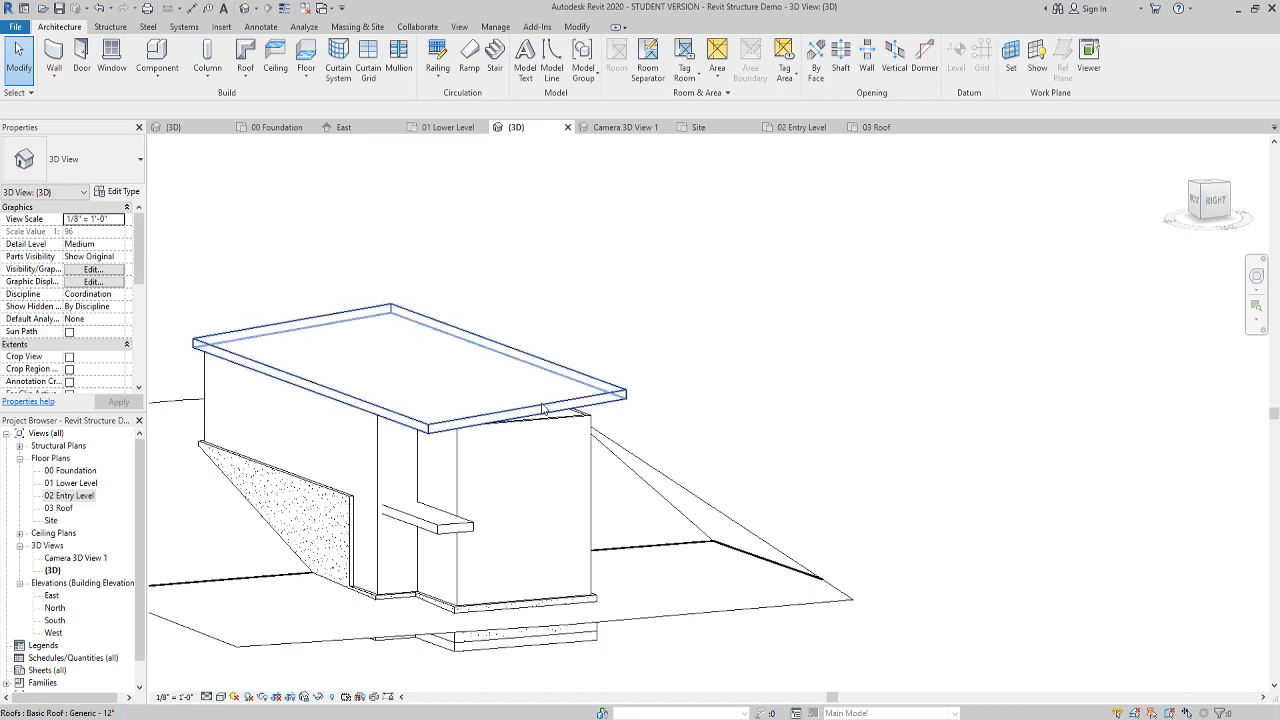
# On 01 Lower Level, draw an unchained Generic - 6" wall up to 02 Entry Level, 26' from the west wall, spanning north to south
pyautogui.doubleClick(60, 483)
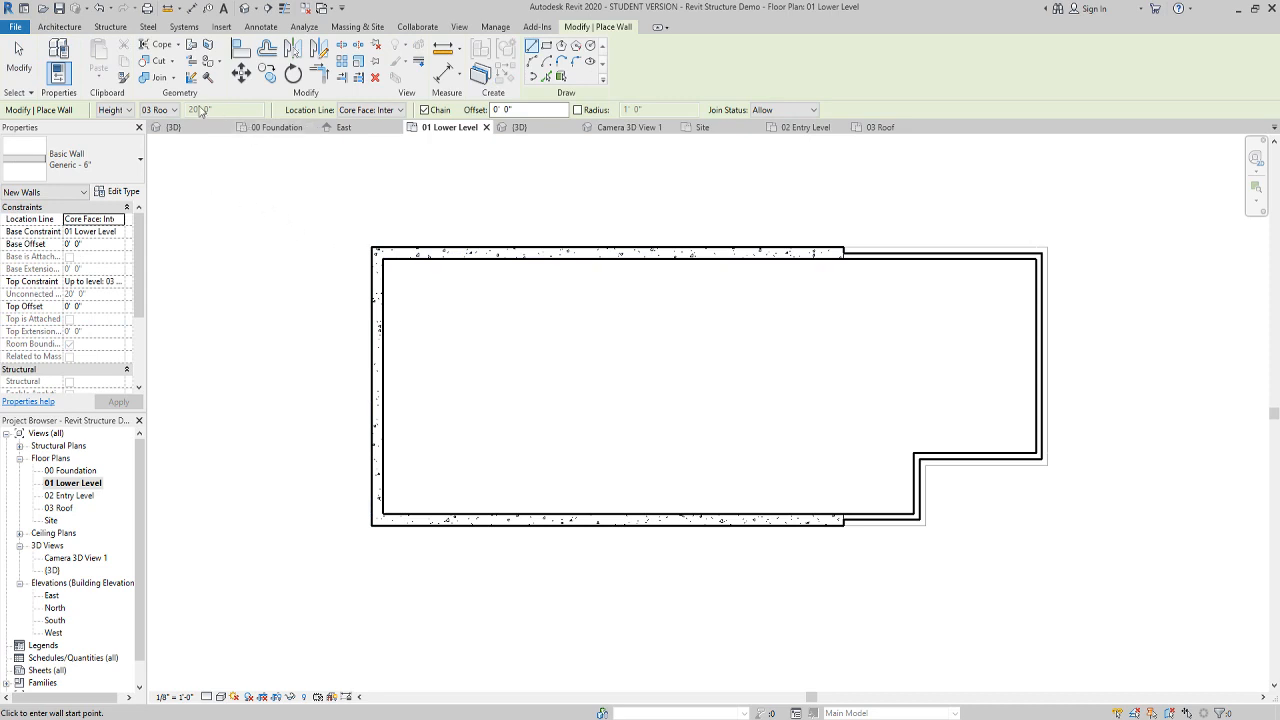
pyautogui.click(160, 110)
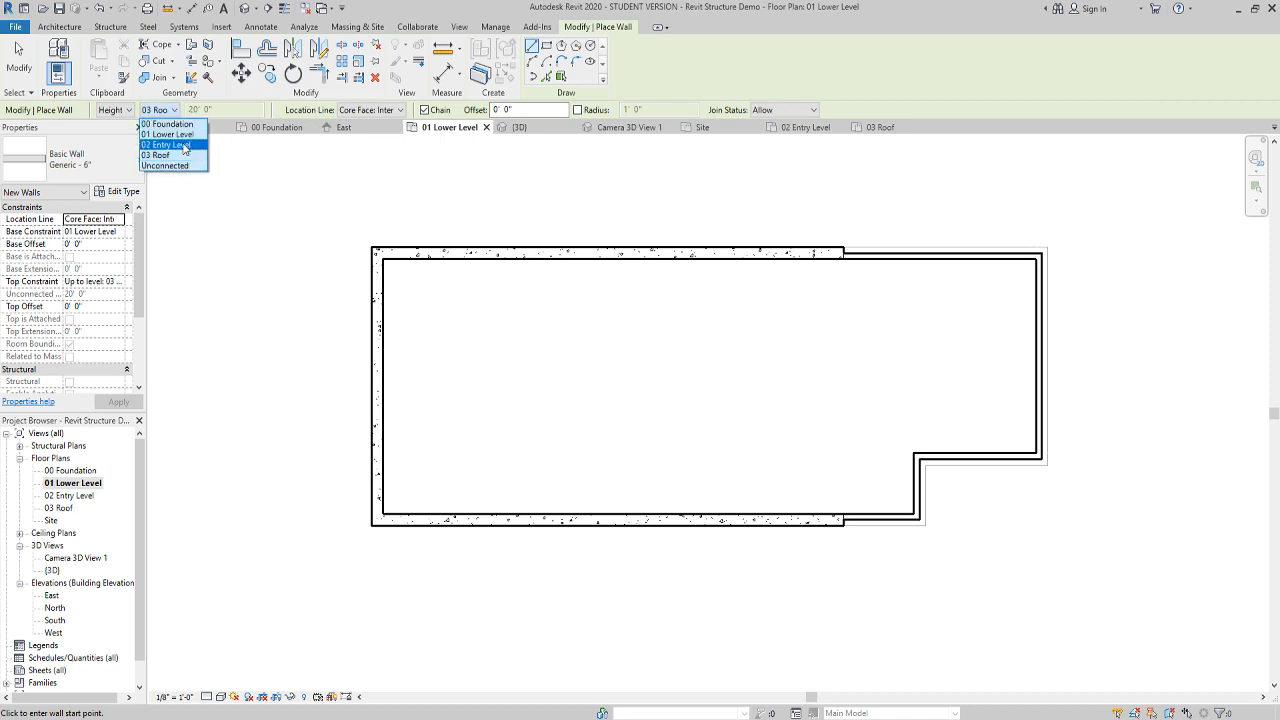
pyautogui.click(184, 146)
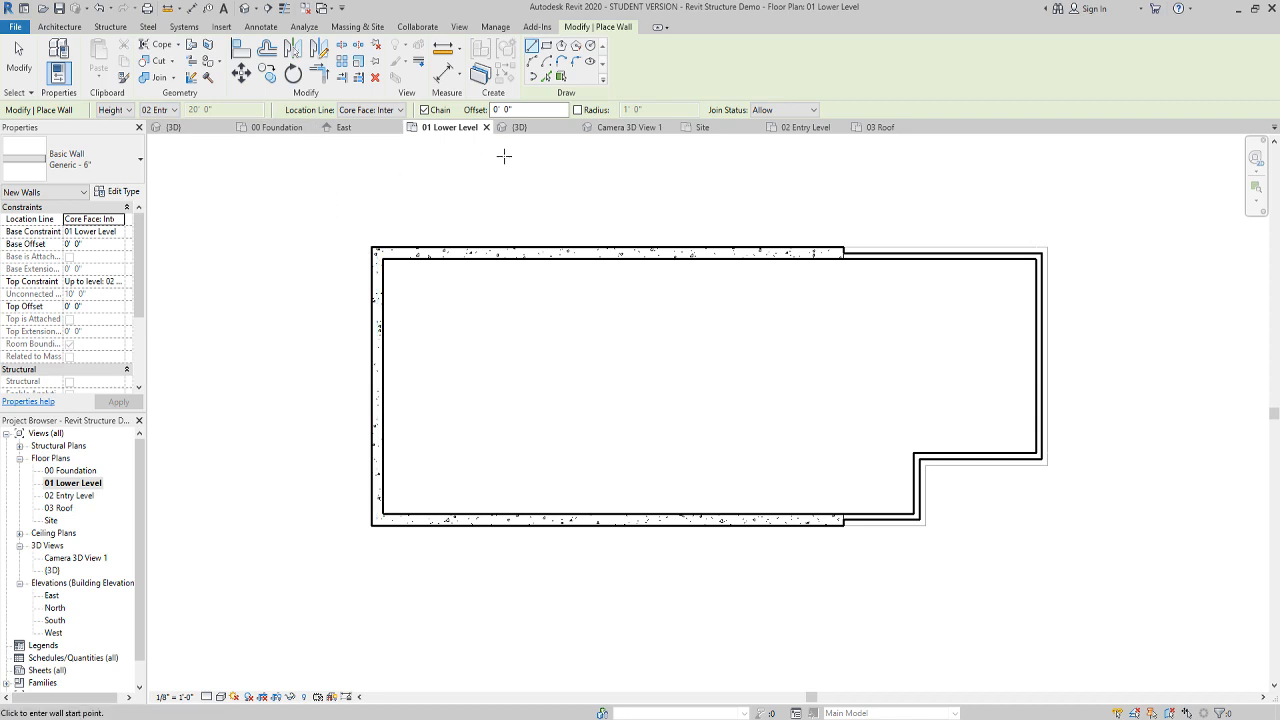
pyautogui.click(423, 110)
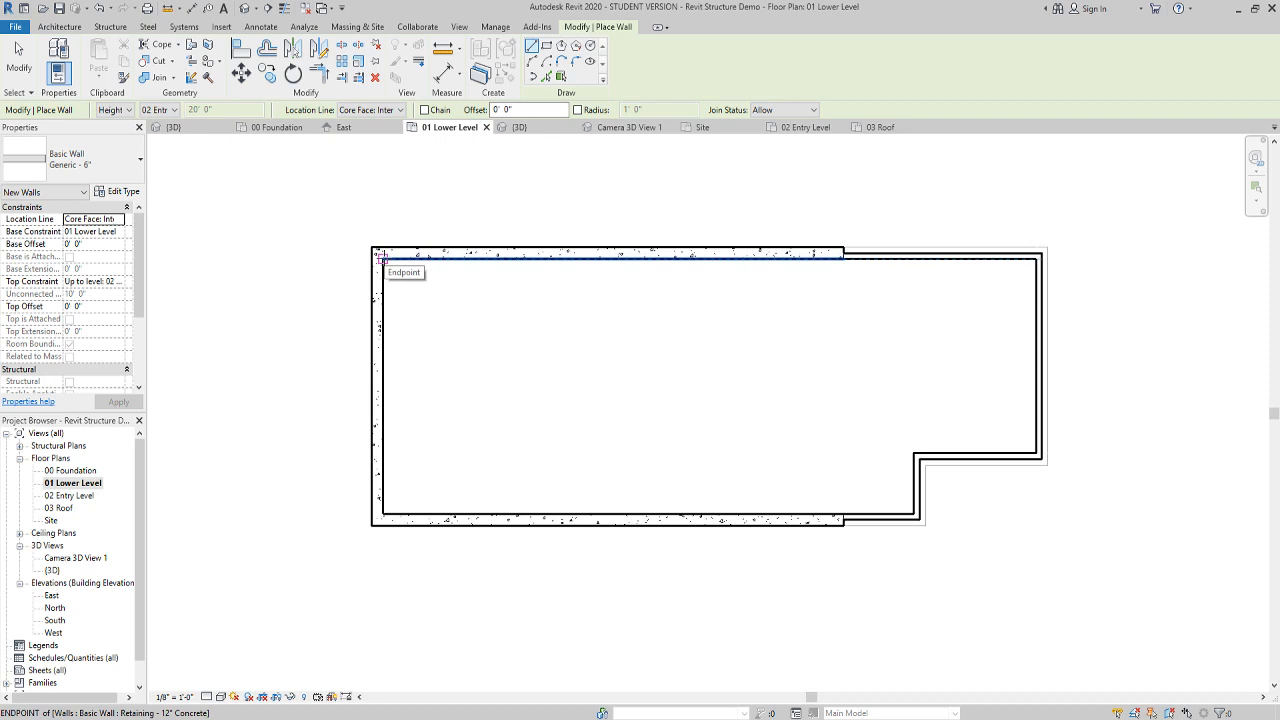
pyautogui.click(381, 256)
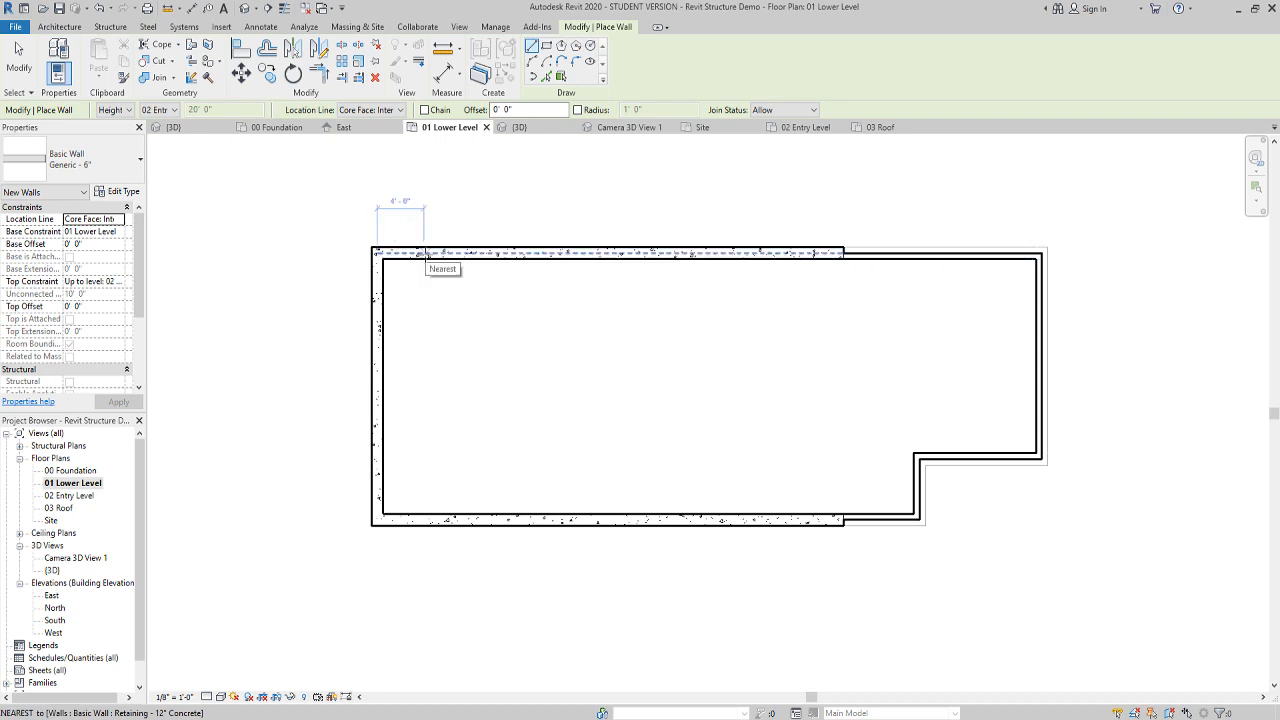
pyautogui.write('26')
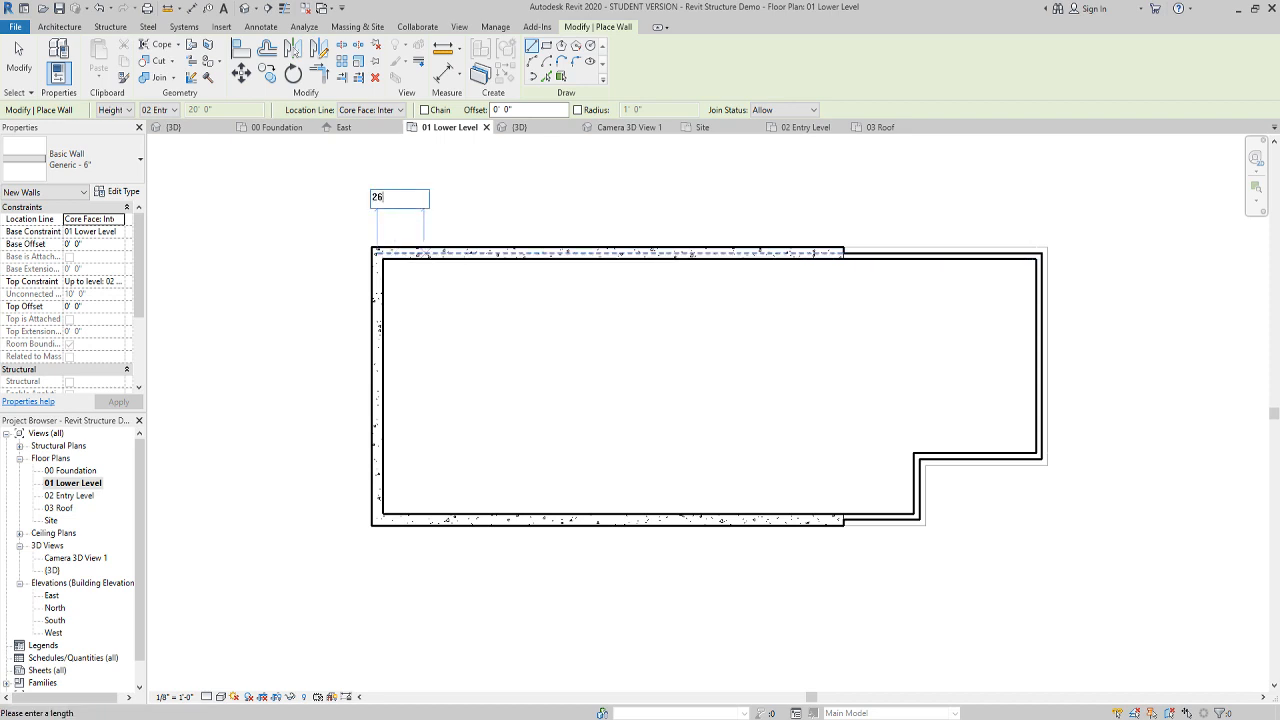
pyautogui.press('Return')
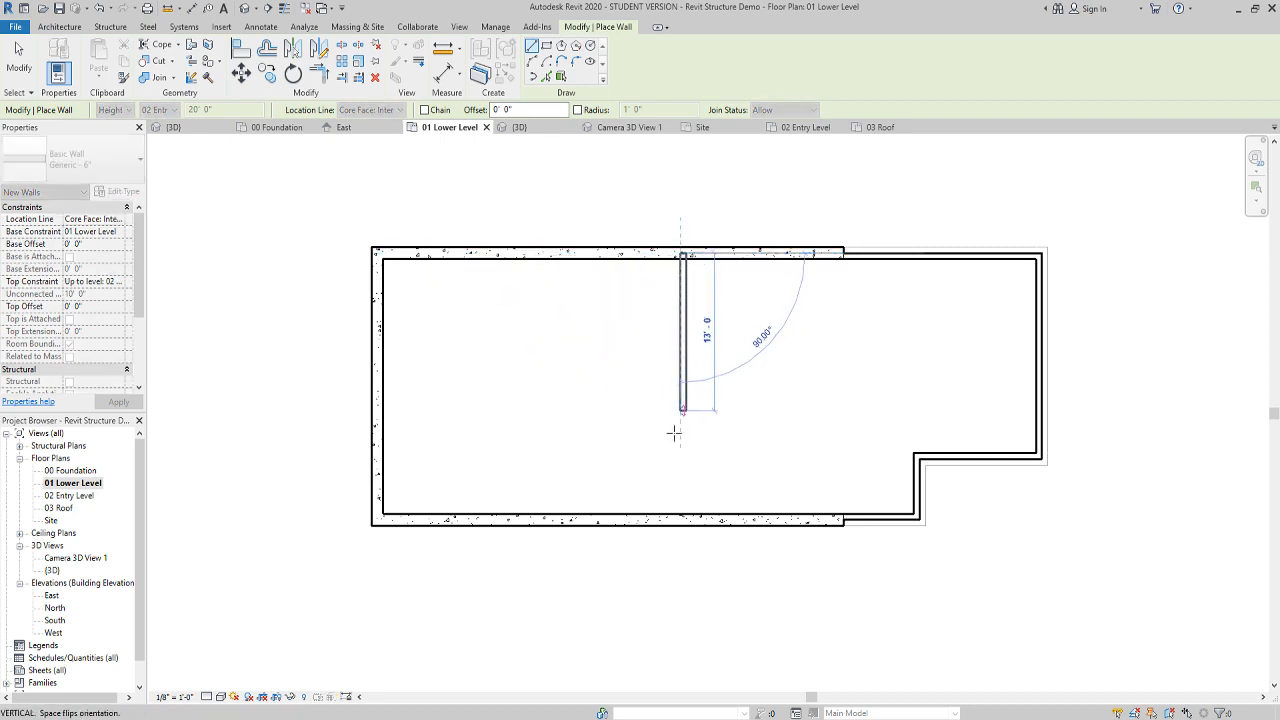
pyautogui.click(681, 517)
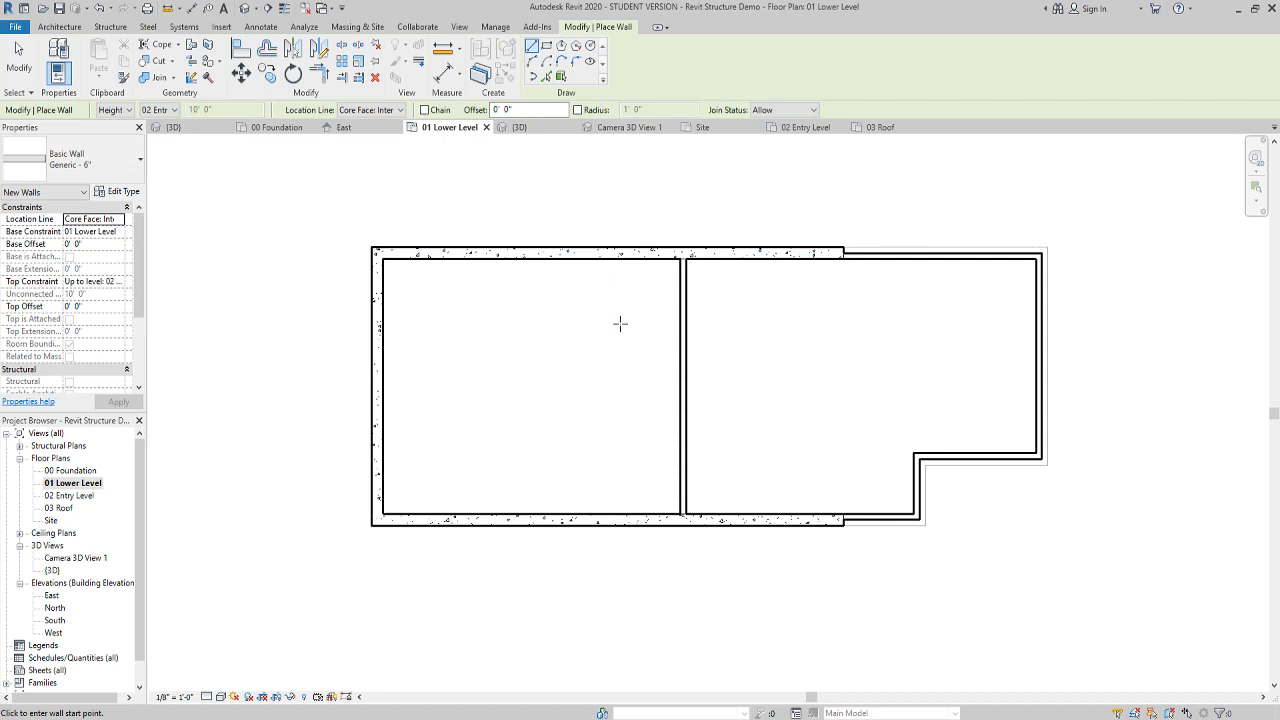
# Draw a partition about 7'-6" south from the north wall, about 9'-3" from the west wall, and an east-west wall along its end to the cross wall
pyautogui.click(485, 260)
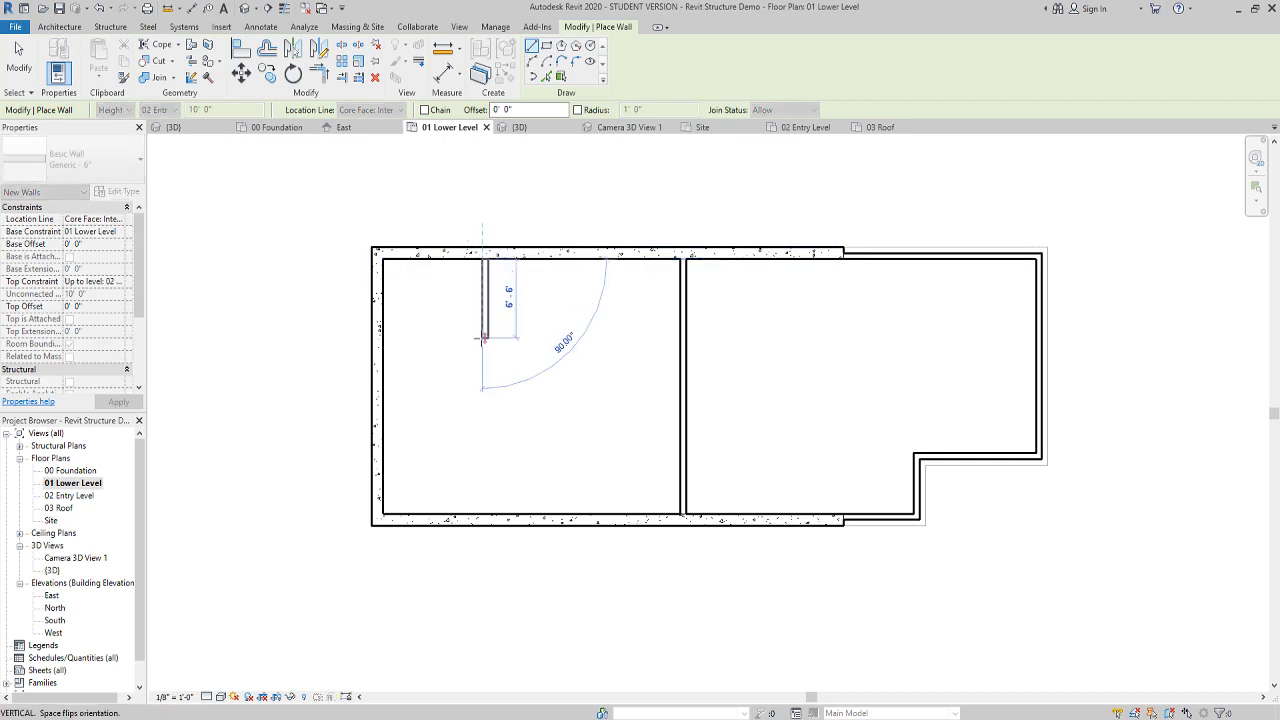
pyautogui.click(485, 345)
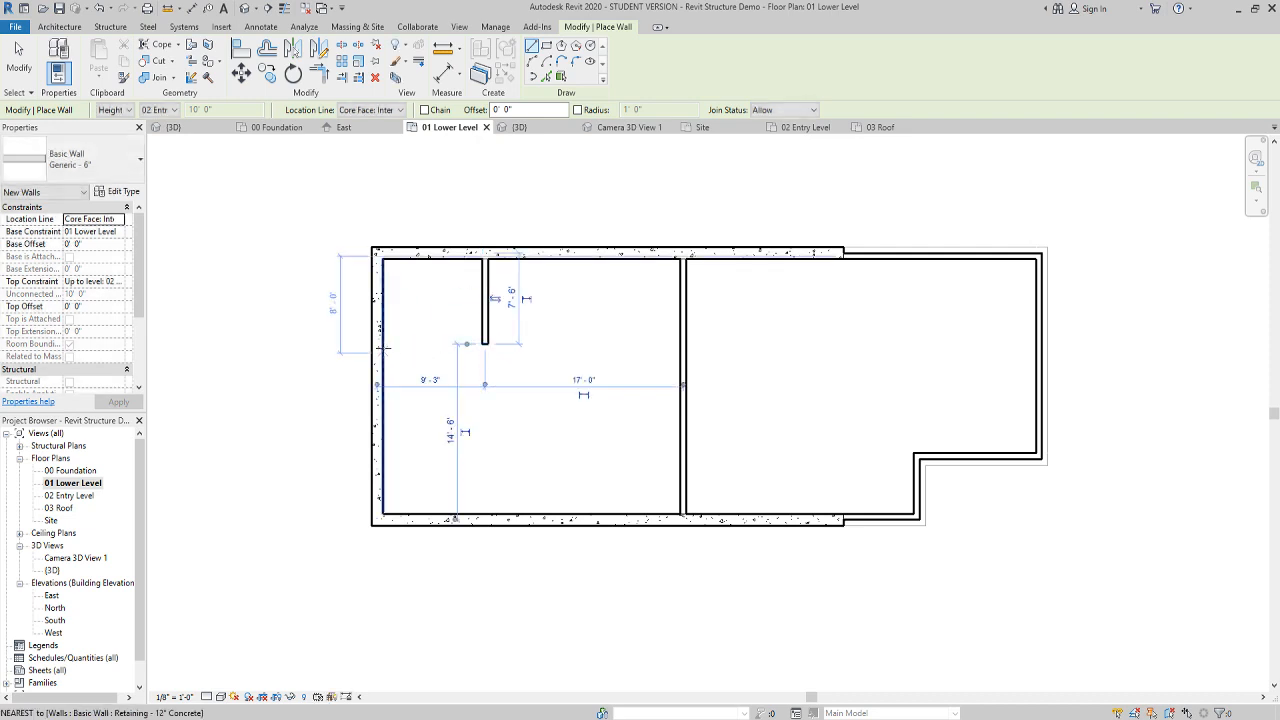
pyautogui.click(383, 344)
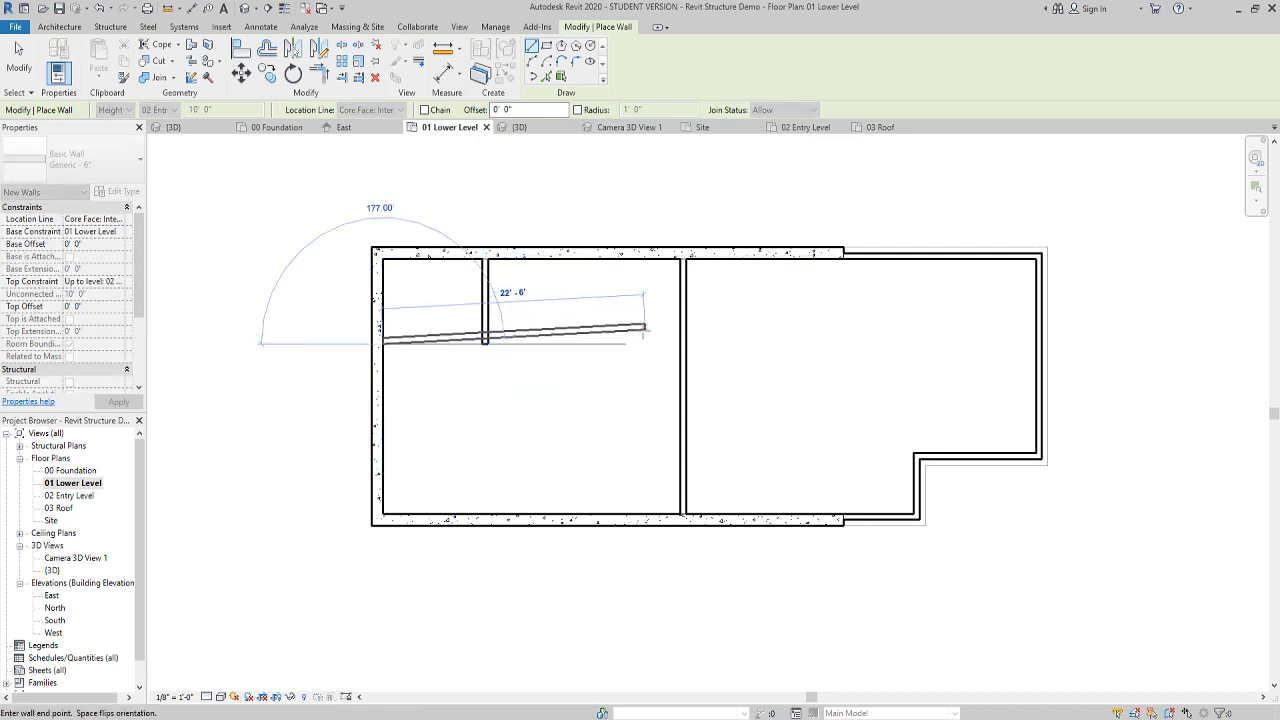
pyautogui.click(681, 341)
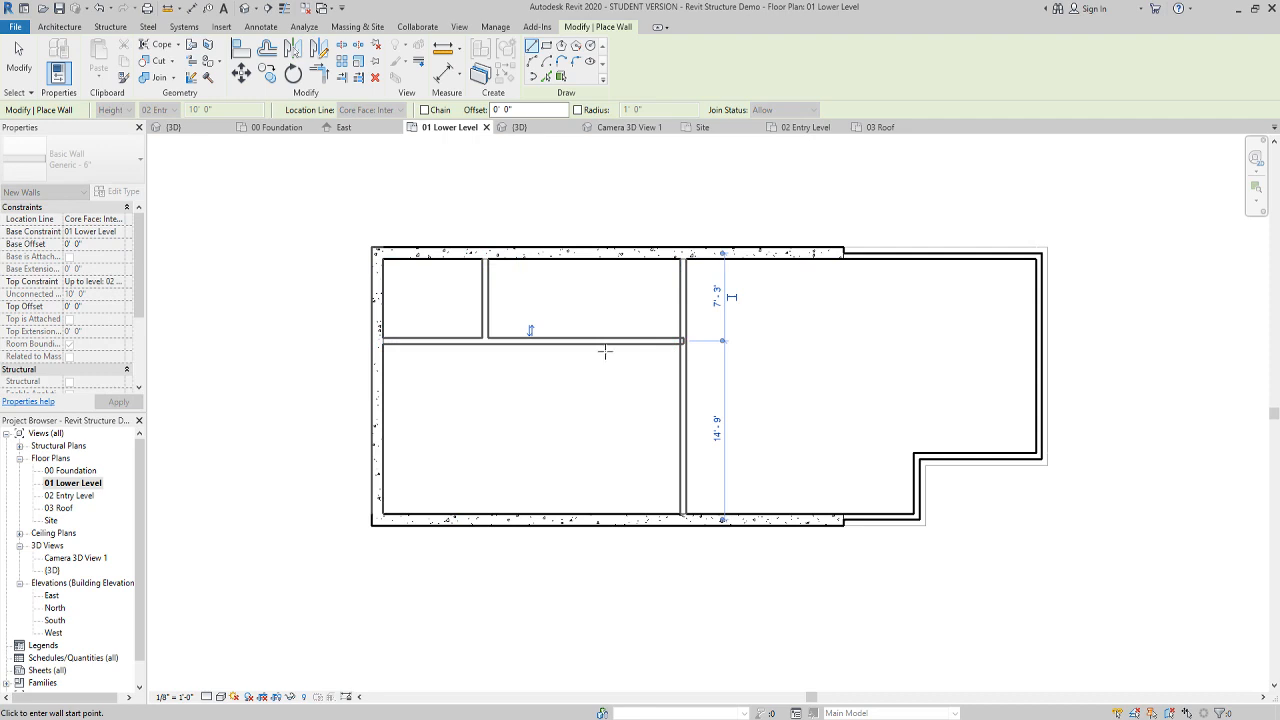
# Draw a closet wall about 4'-9" north of the east-west wall, from the partition to the cross wall, with a short divider to the north wall
pyautogui.click(490, 286)
pyautogui.click(681, 285)
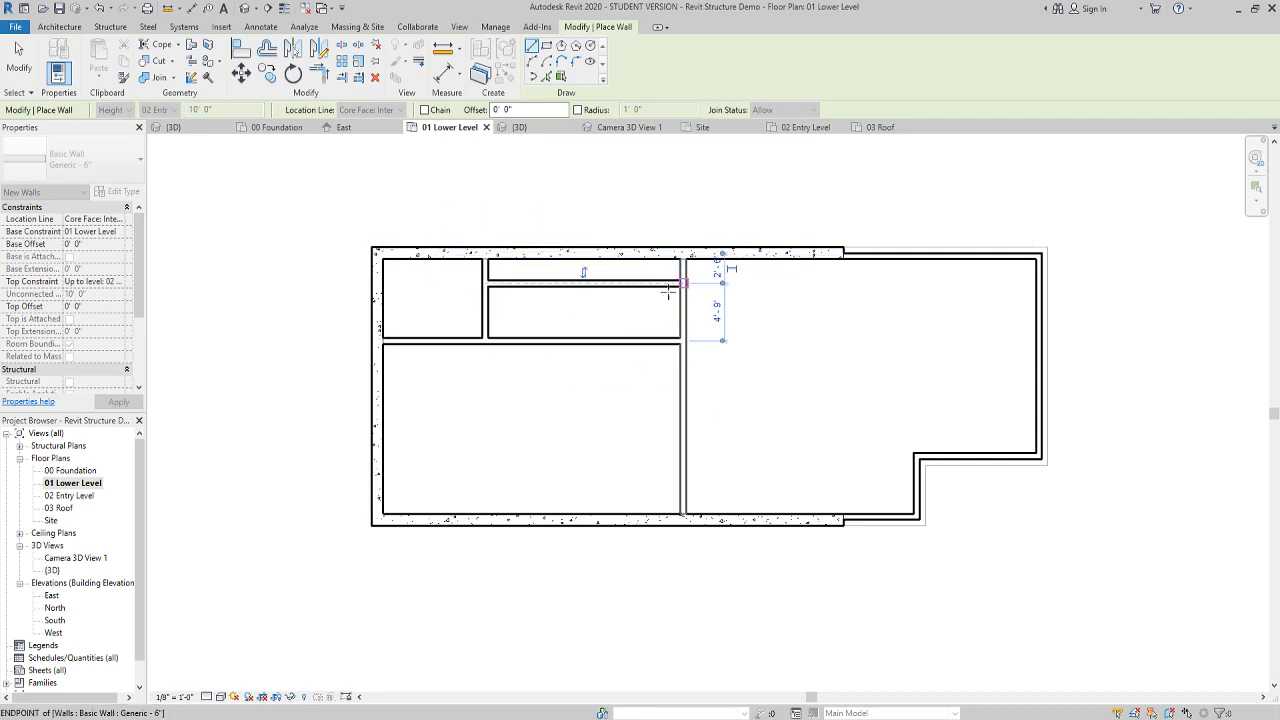
pyautogui.click(572, 280)
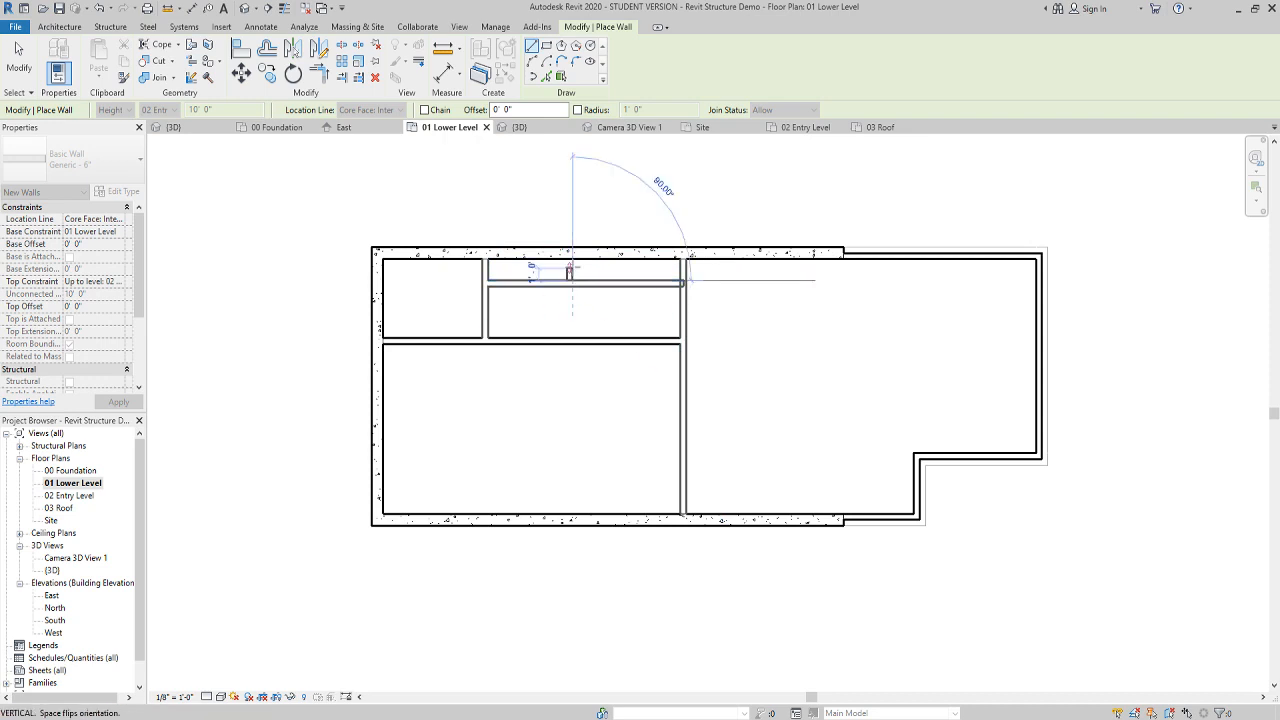
pyautogui.click(569, 253)
pyautogui.press('Escape')
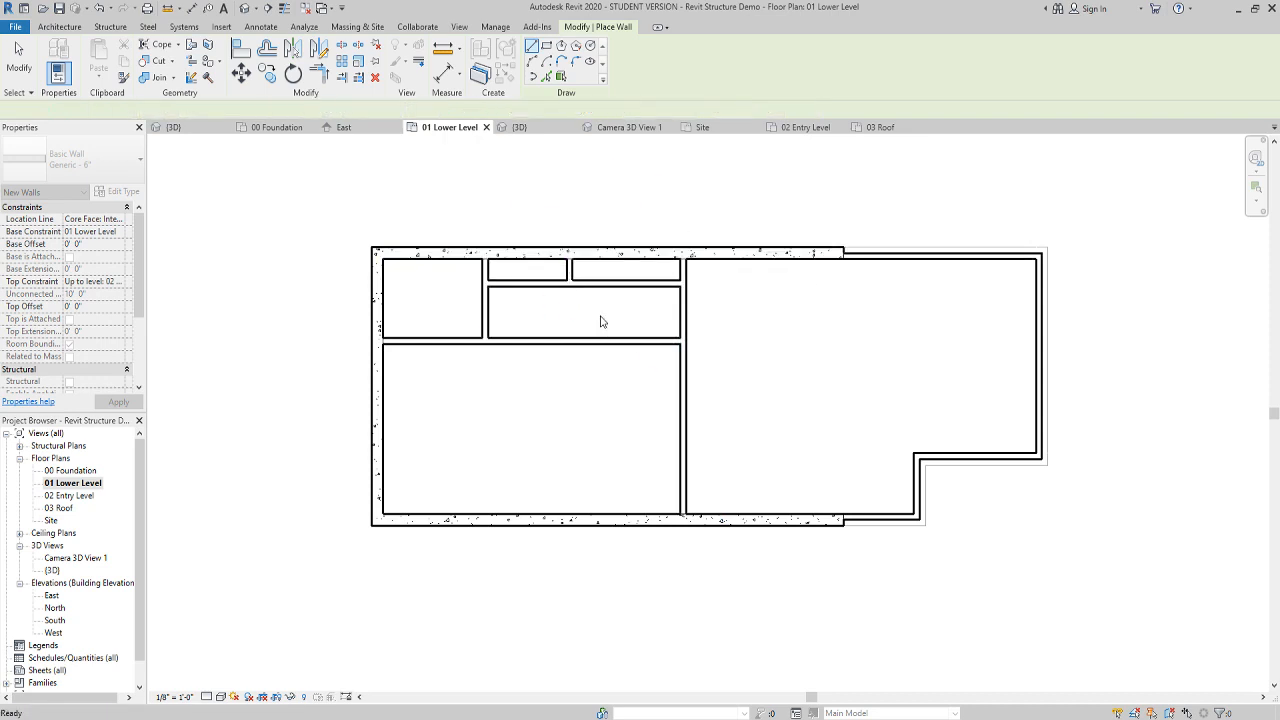
pyautogui.press('Escape')
# Nudge the short closet divider east until it is centered, 8'-6" from the walls on both sides
pyautogui.click(572, 271)
pyautogui.press('Right')
pyautogui.press('Right')
pyautogui.press('Right')
pyautogui.press('Right')
pyautogui.press('Right')
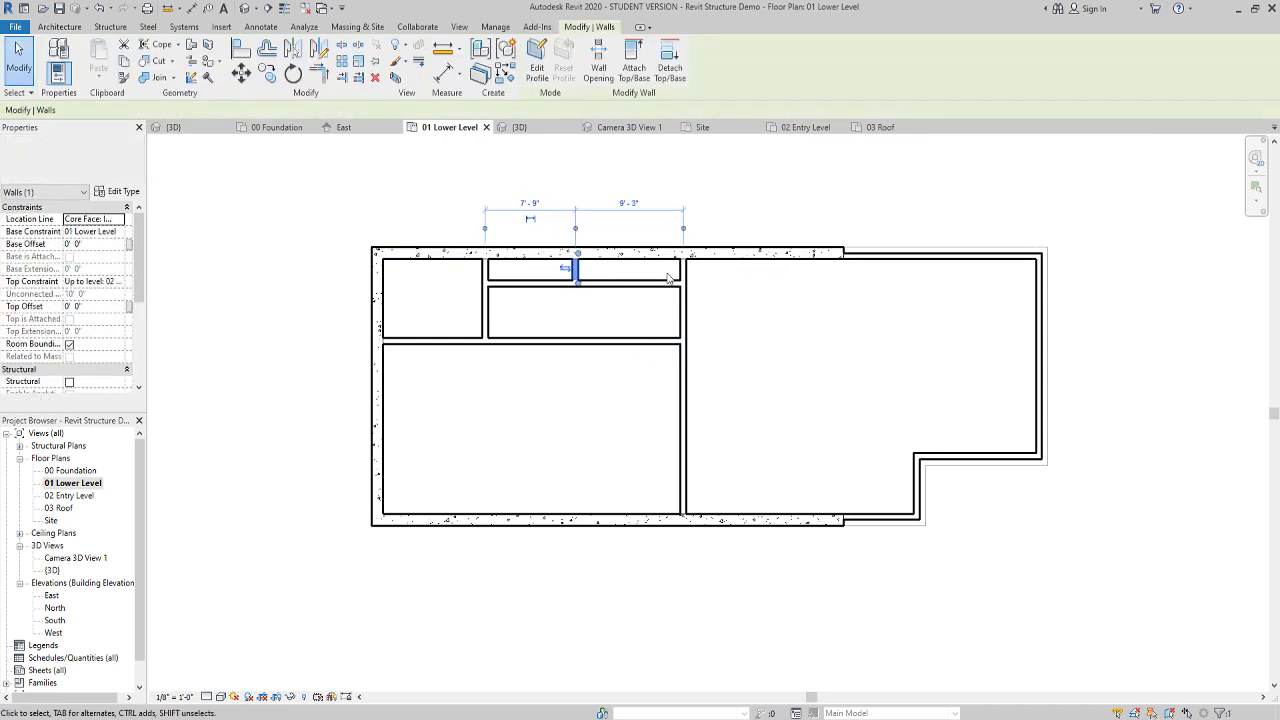
pyautogui.press('Left')
pyautogui.press('Right')
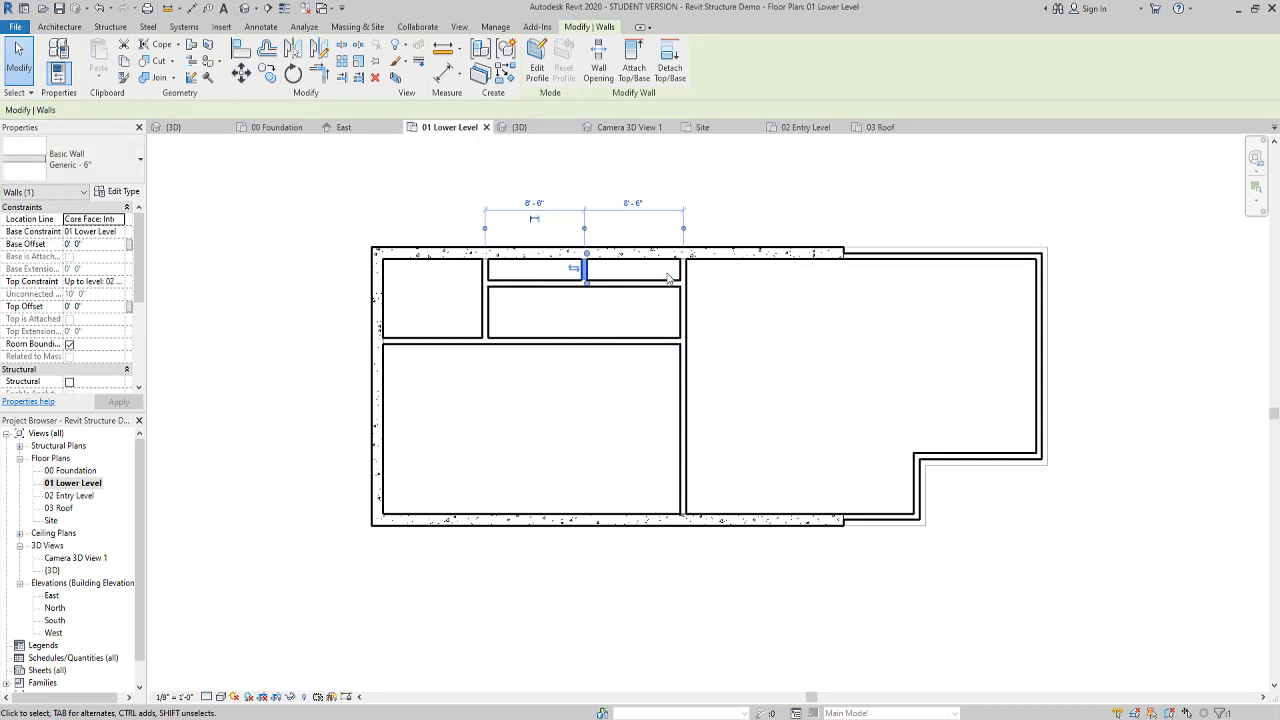
pyautogui.press('Escape')
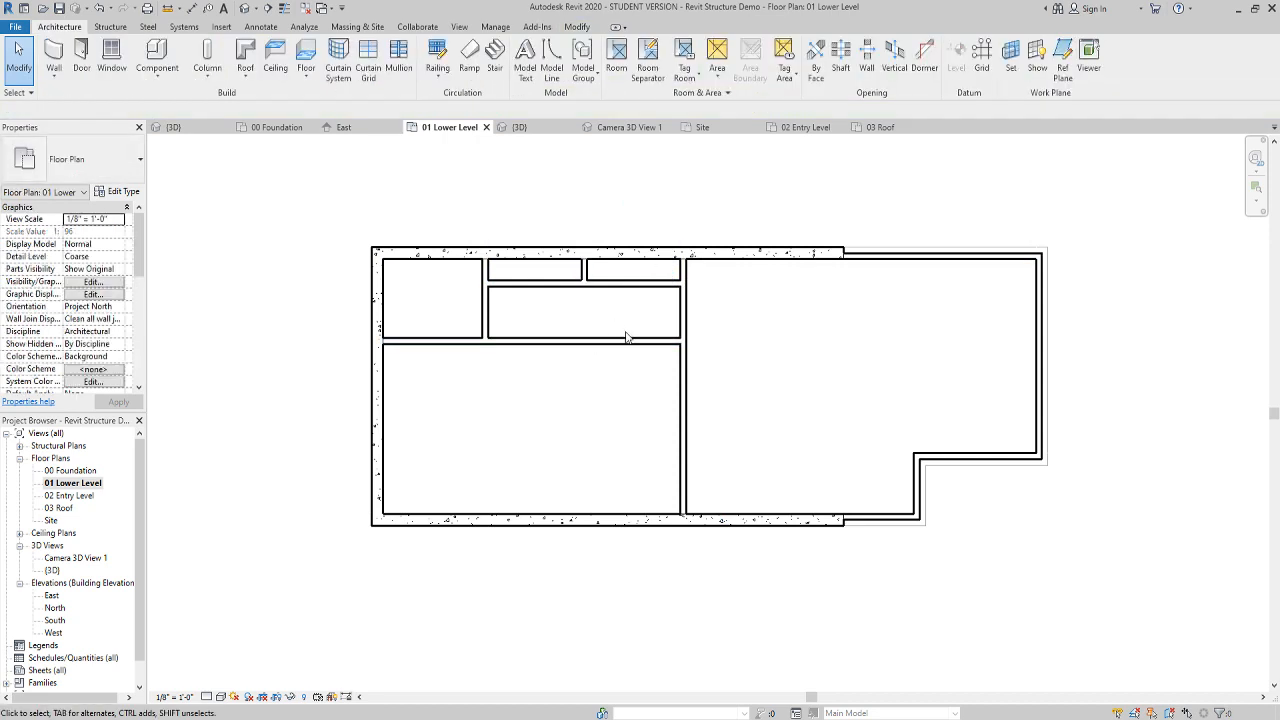
# Check the long east-west wall's spacing, and measure the cross wall's distance from the west wall by moving its dimension witness line there
pyautogui.click(614, 344)
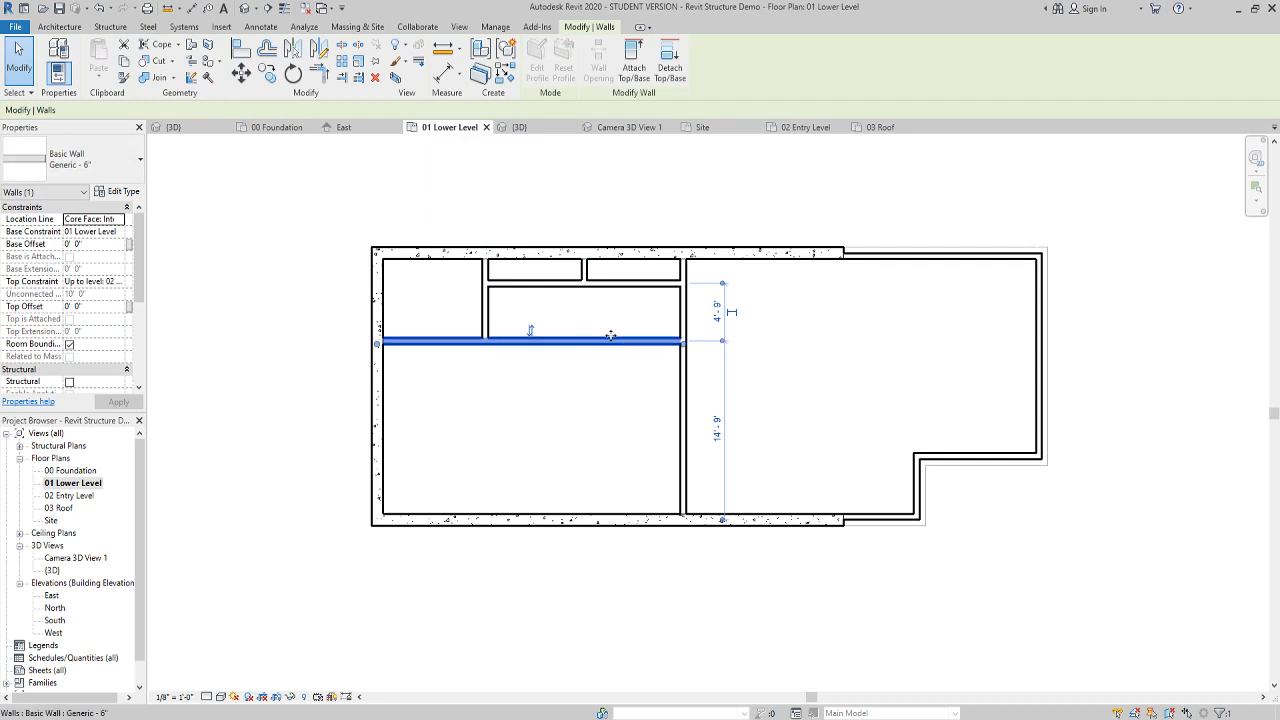
pyautogui.click(629, 405)
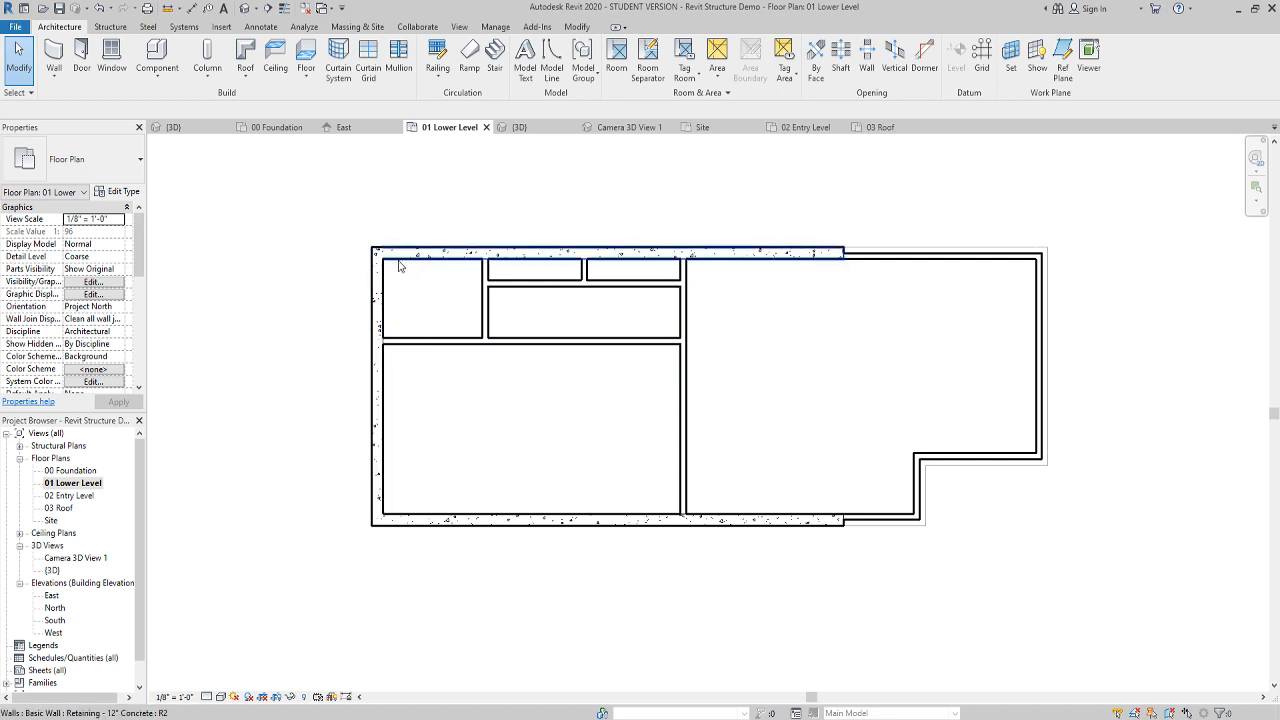
pyautogui.click(684, 310)
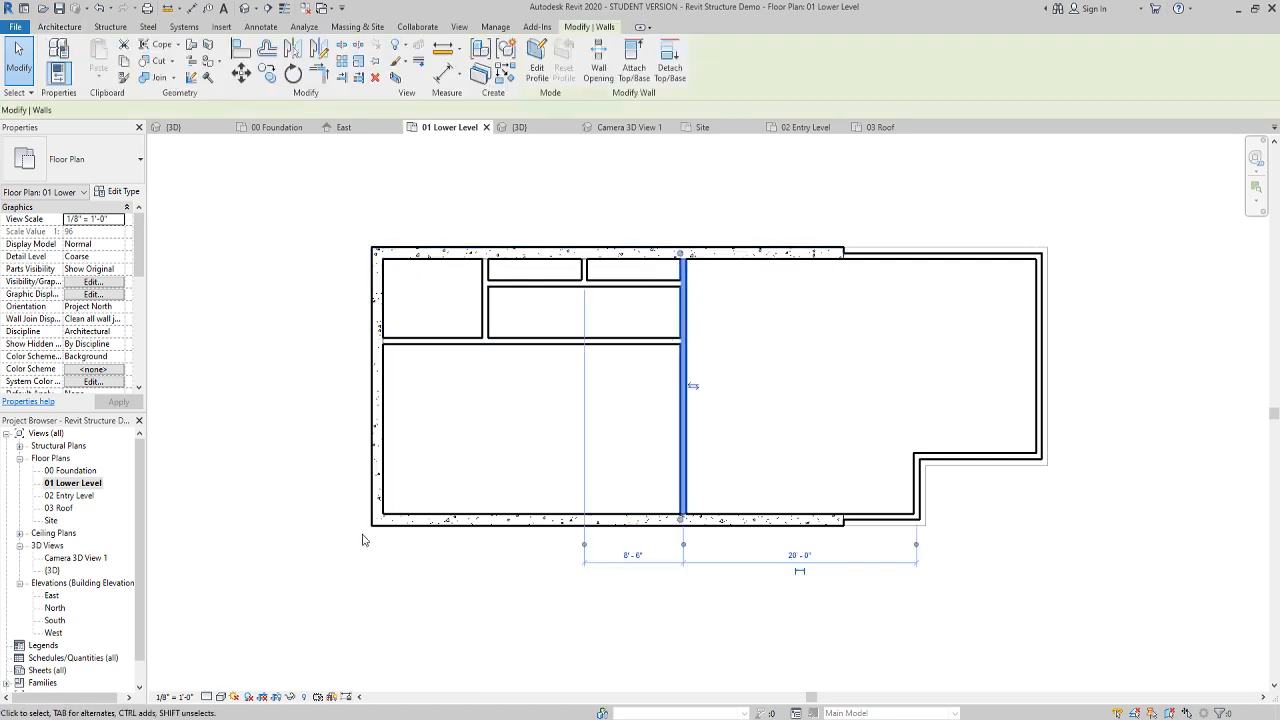
pyautogui.moveTo(584, 545); pyautogui.dragTo(378, 516)
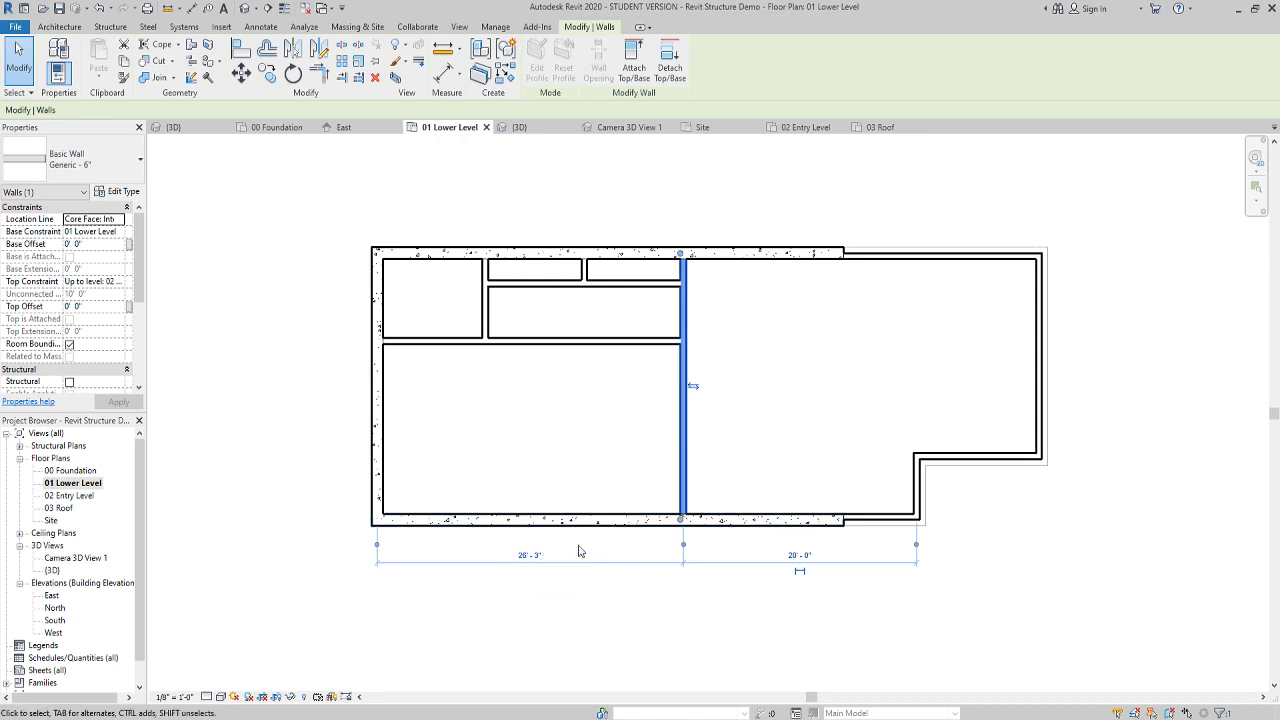
pyautogui.click(378, 546)
pyautogui.click(640, 604)
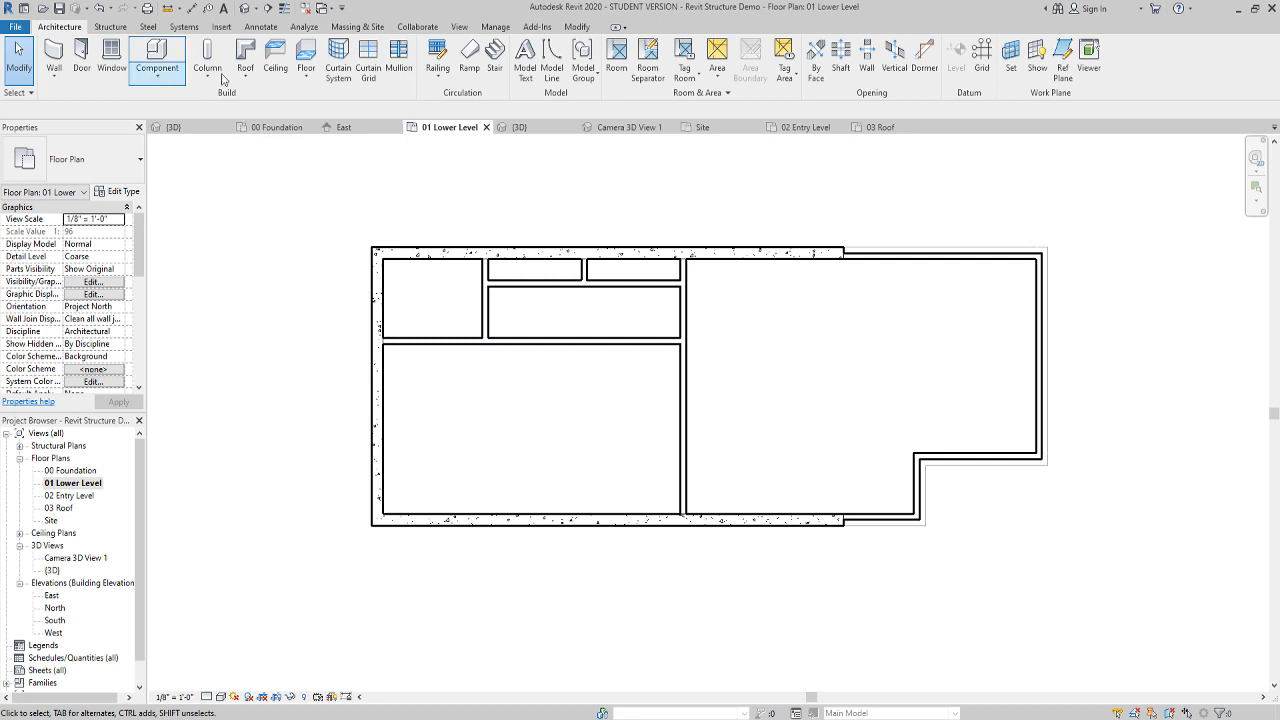
# Split the north-south cross wall between the closet wall and the long east-west wall, about 2'-3" north of the latter
pyautogui.click(686, 316)
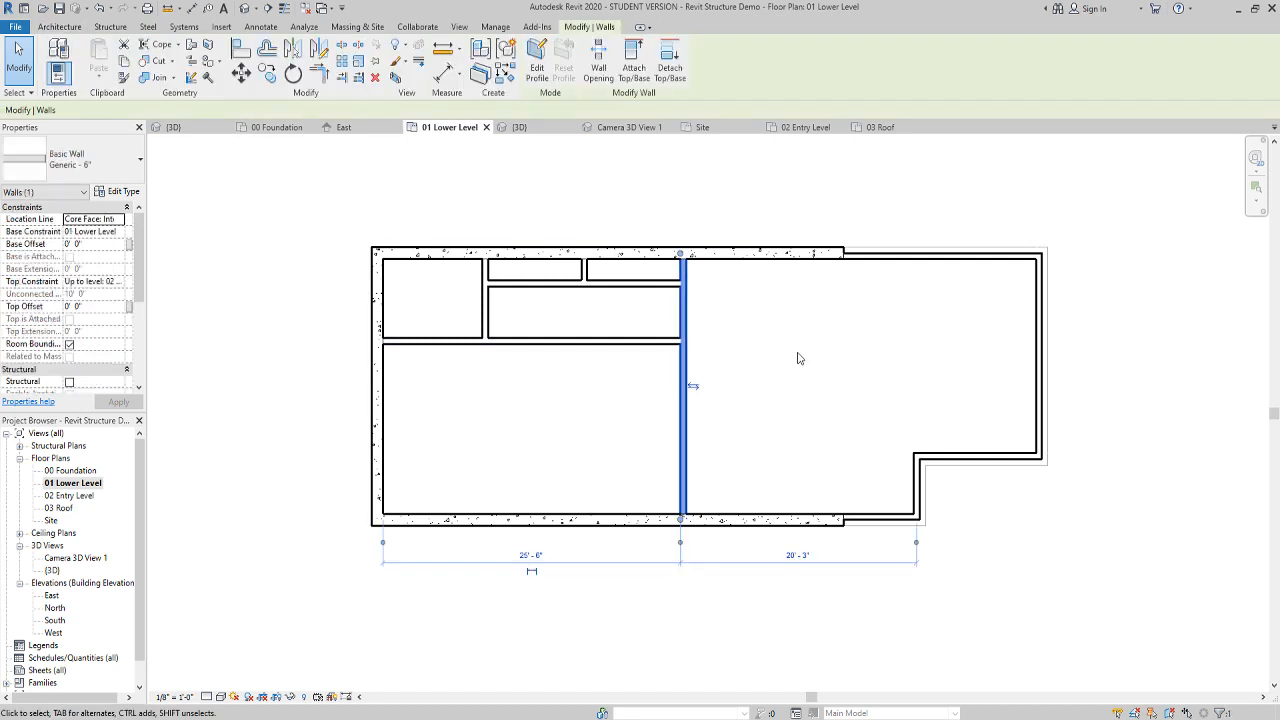
pyautogui.click(341, 46)
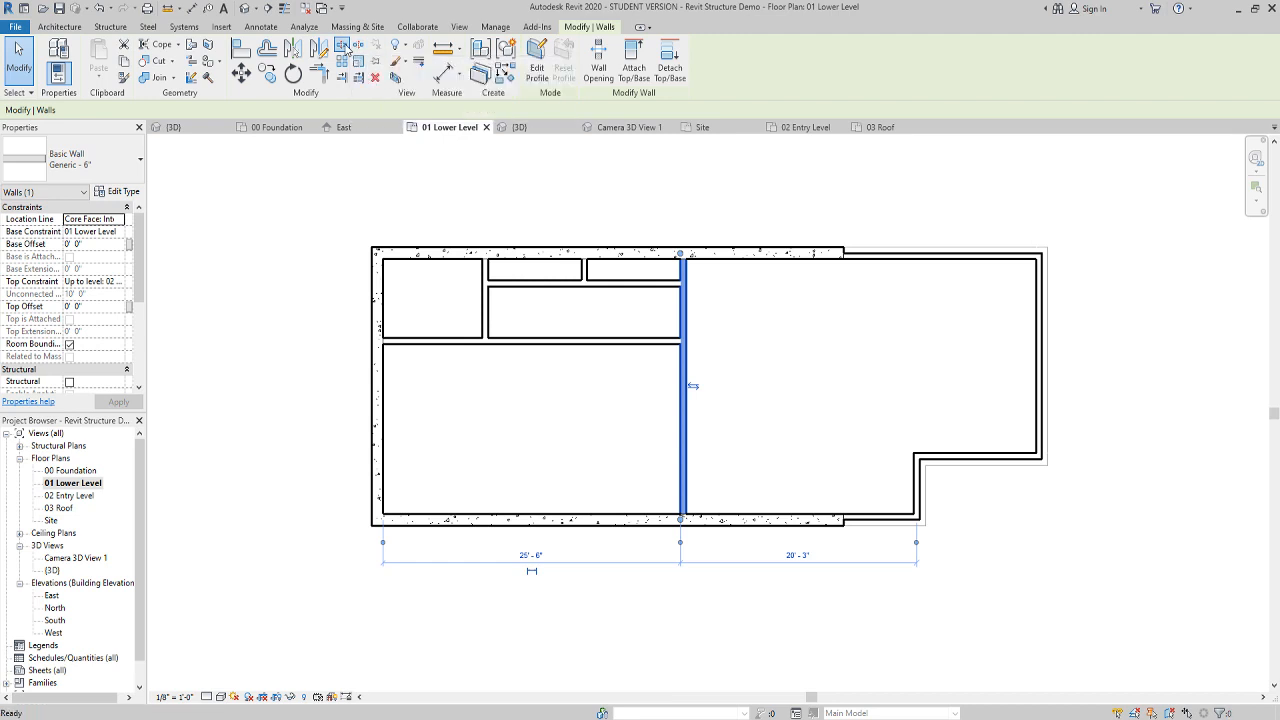
pyautogui.click(685, 313)
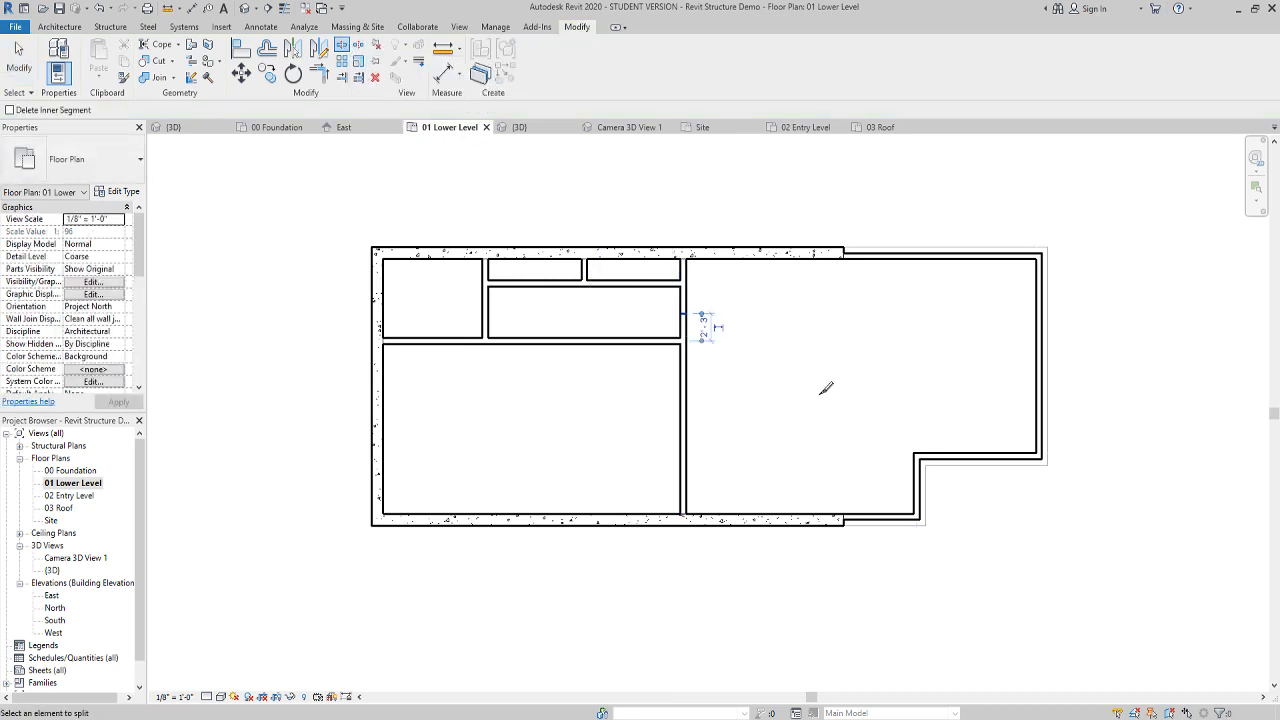
pyautogui.press('Escape')
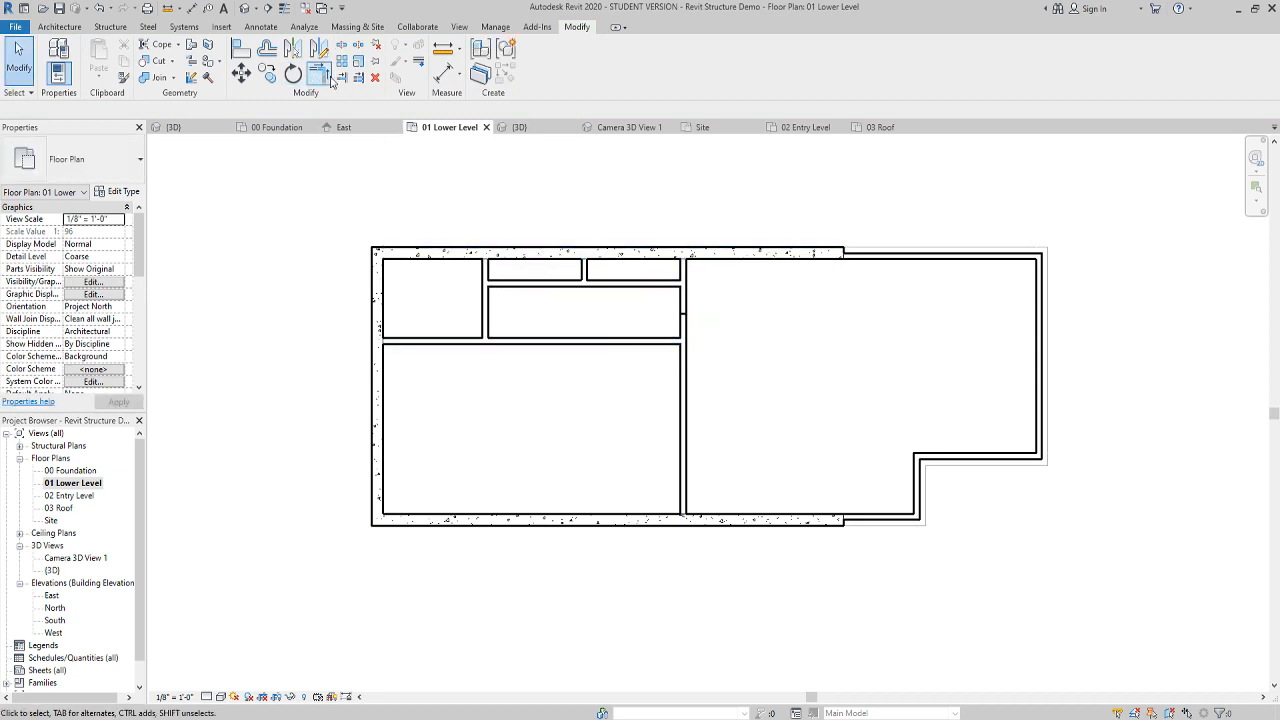
# Trim the two cross wall segments to corners with the closet wall and the long east-west wall, opening the hallway's east end
pyautogui.click(318, 73)
pyautogui.click(684, 277)
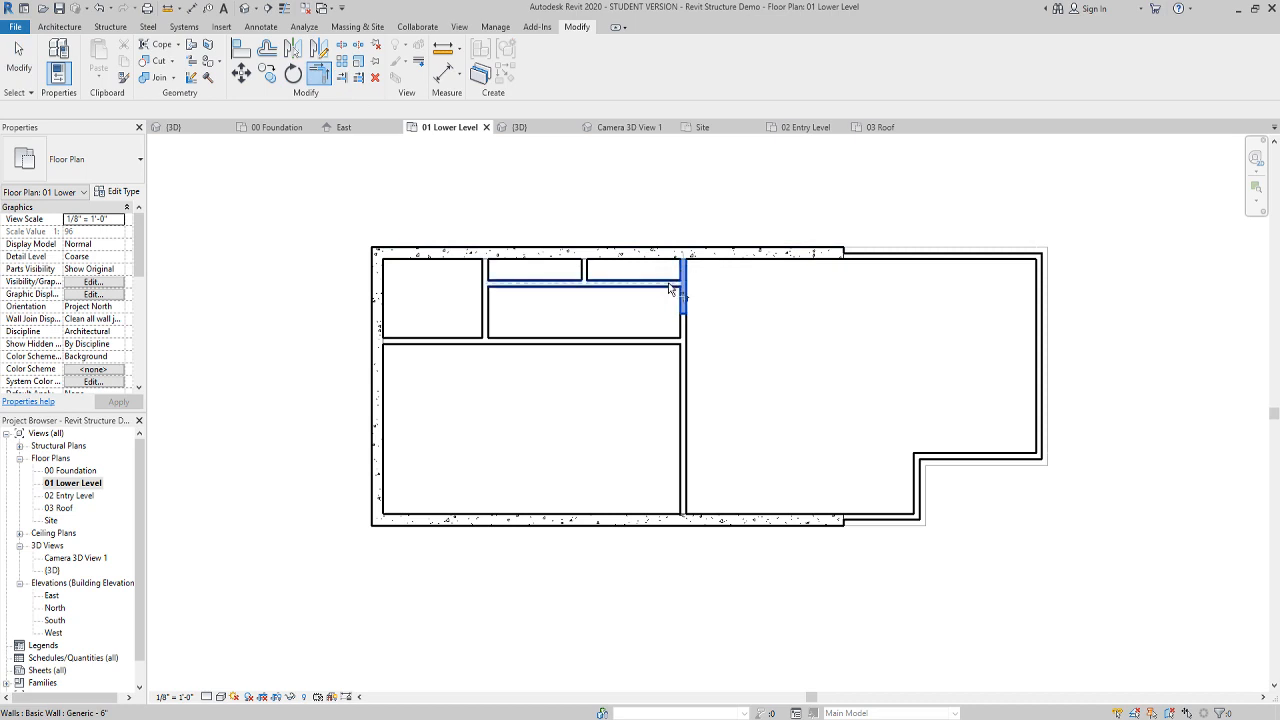
pyautogui.click(676, 284)
pyautogui.click(670, 341)
pyautogui.click(684, 373)
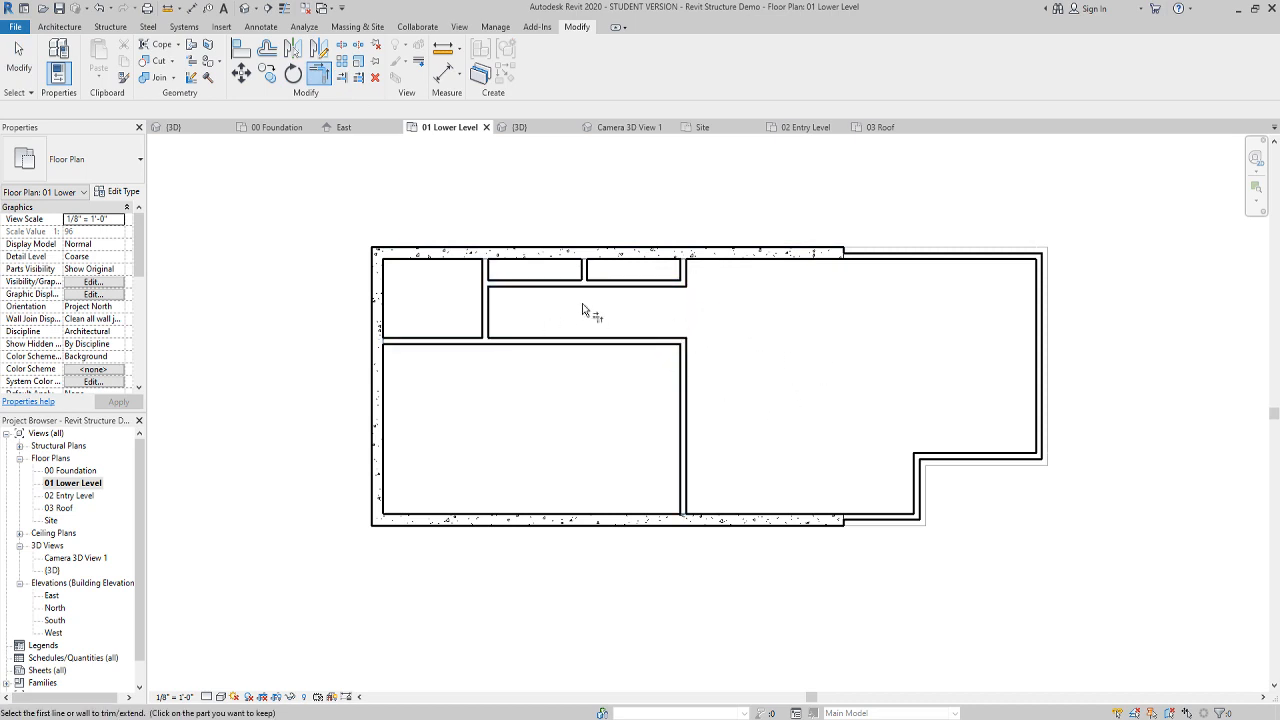
pyautogui.press('Escape')
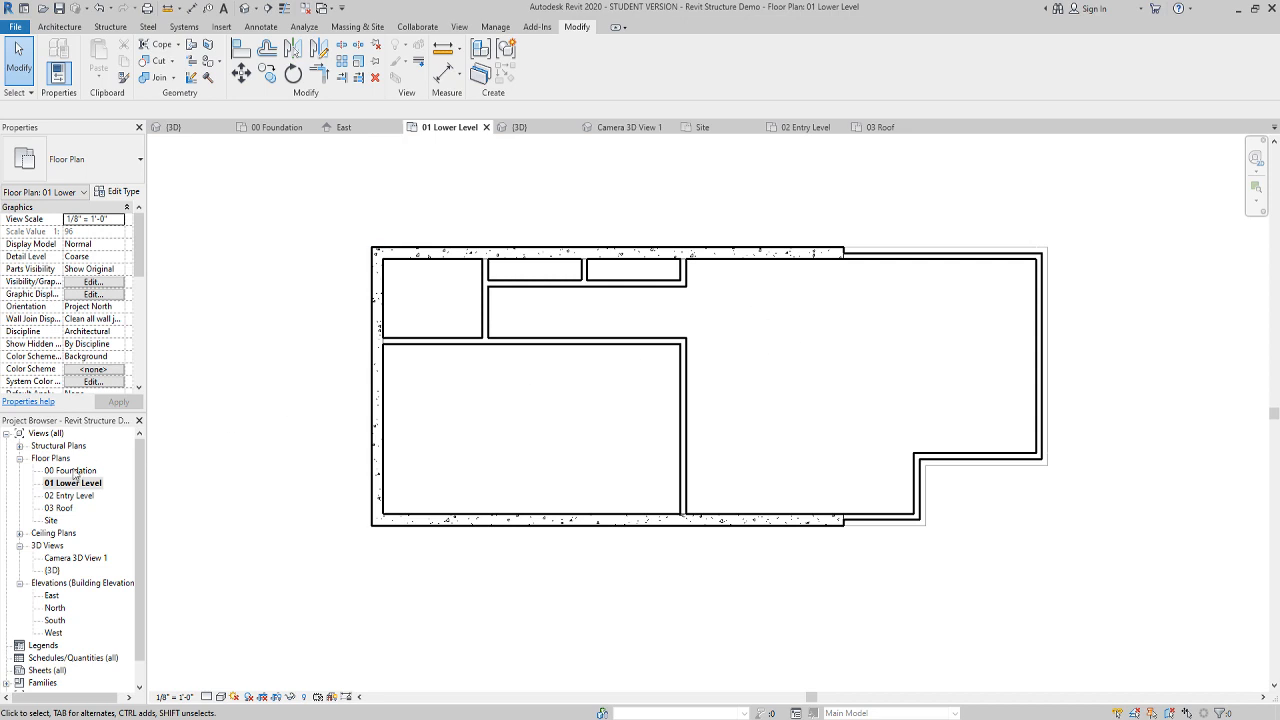
# Switch to the 02 Entry Level floor plan and start the Wall tool
pyautogui.click(70, 497)
pyautogui.doubleClick(70, 497)
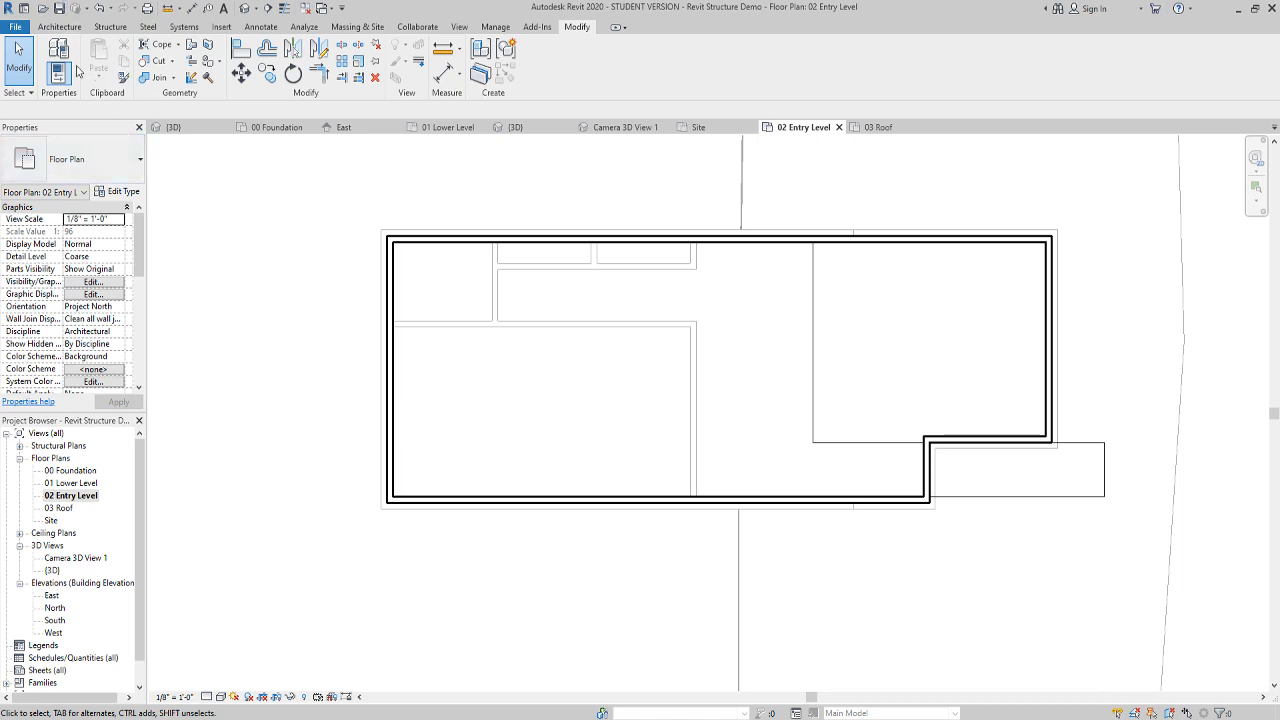
pyautogui.click(68, 27)
pyautogui.click(70, 58)
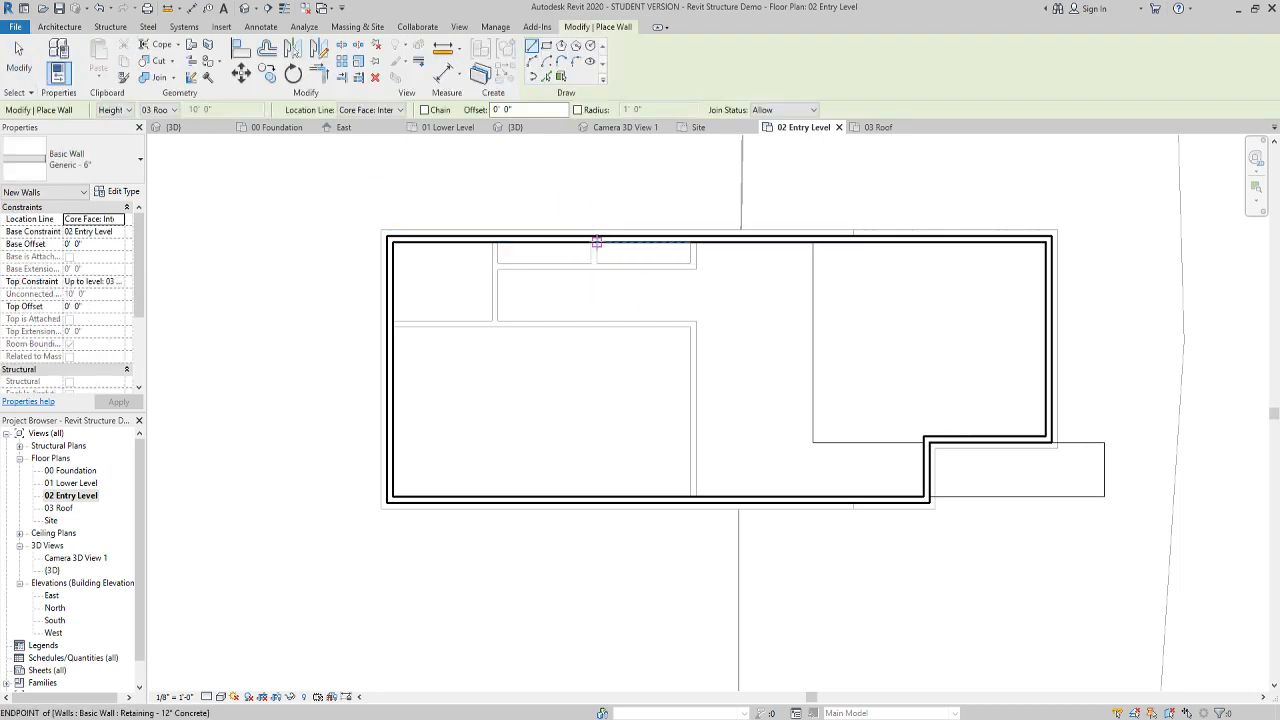
pyautogui.scroll(5, 596, 241)
pyautogui.click(597, 242)
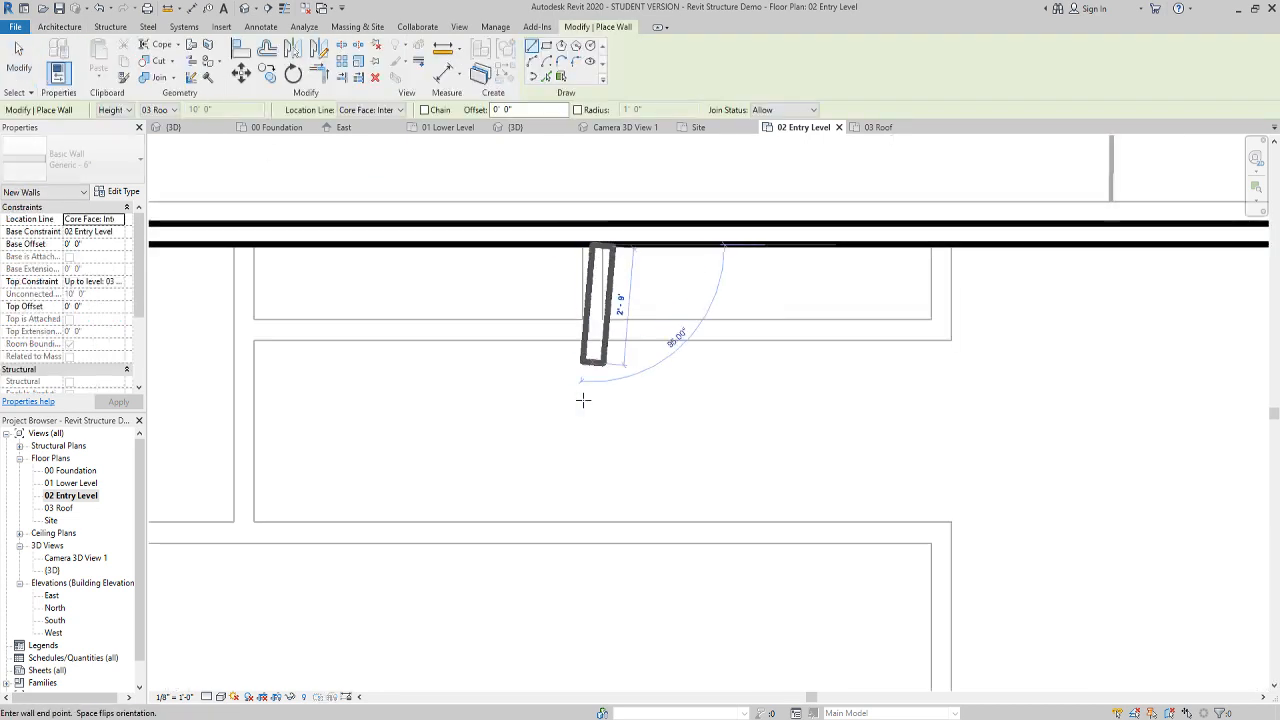
pyautogui.scroll(-6, 583, 400)
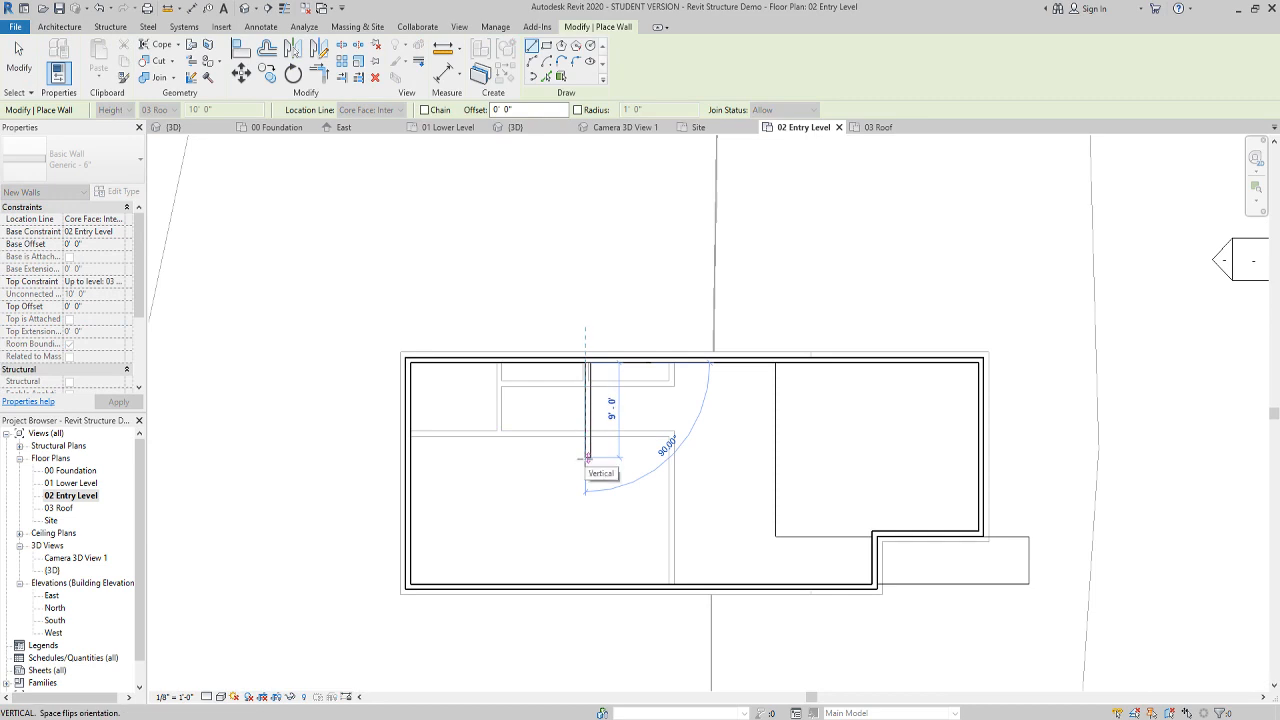
pyautogui.press('Escape')
# Draw a core-centerline wall about 15' south from the north exterior wall, starting in line with the closet divider on the level below
pyautogui.click(396, 110)
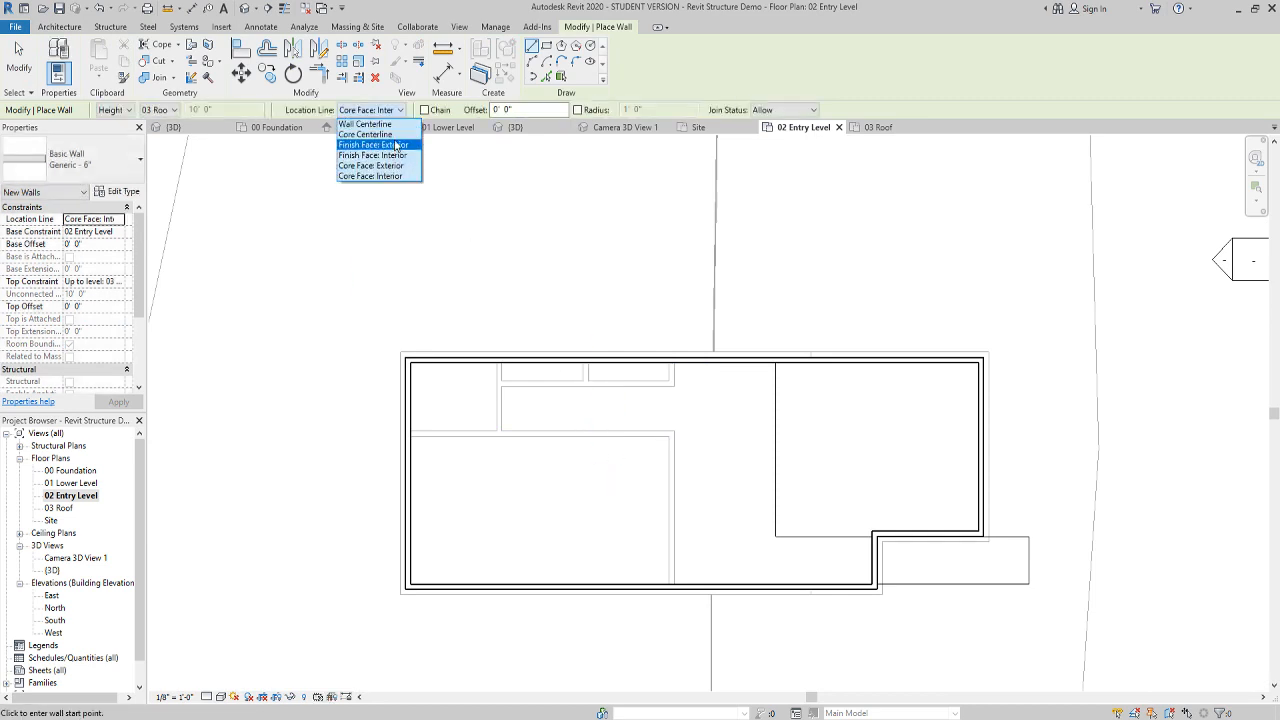
pyautogui.click(365, 134)
pyautogui.scroll(5, 565, 392)
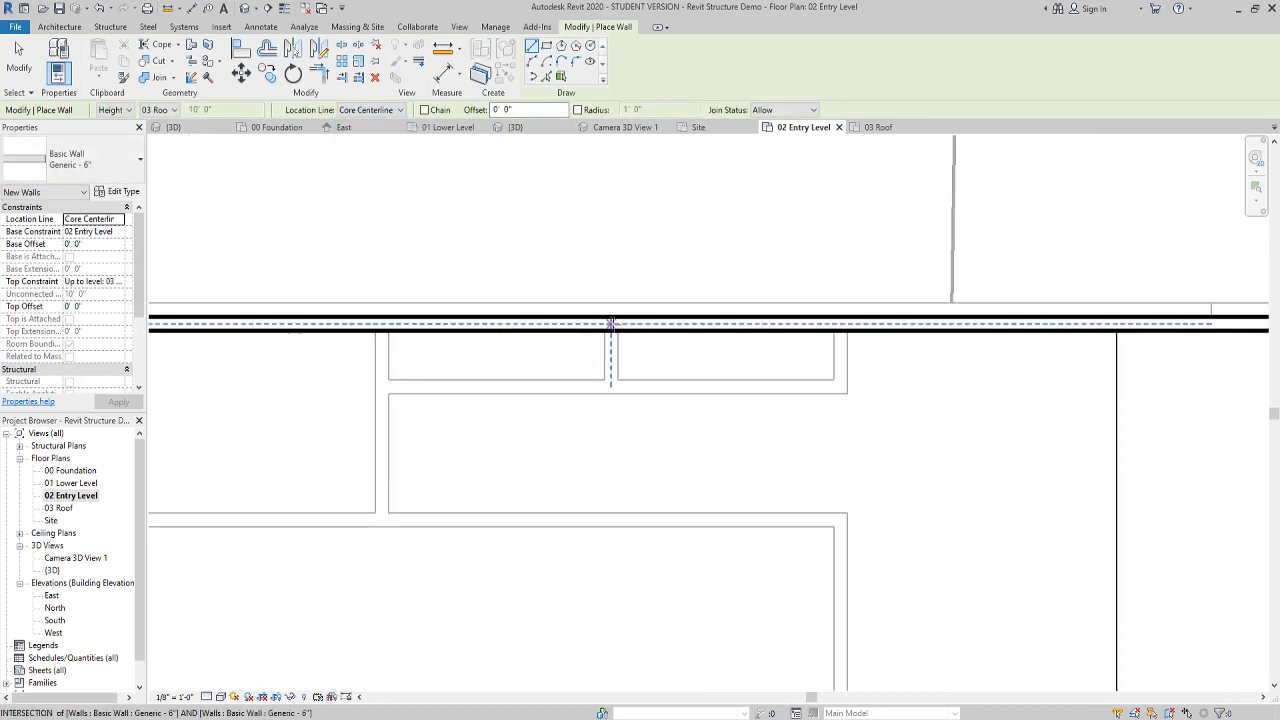
pyautogui.click(611, 323)
pyautogui.scroll(-3, 607, 443)
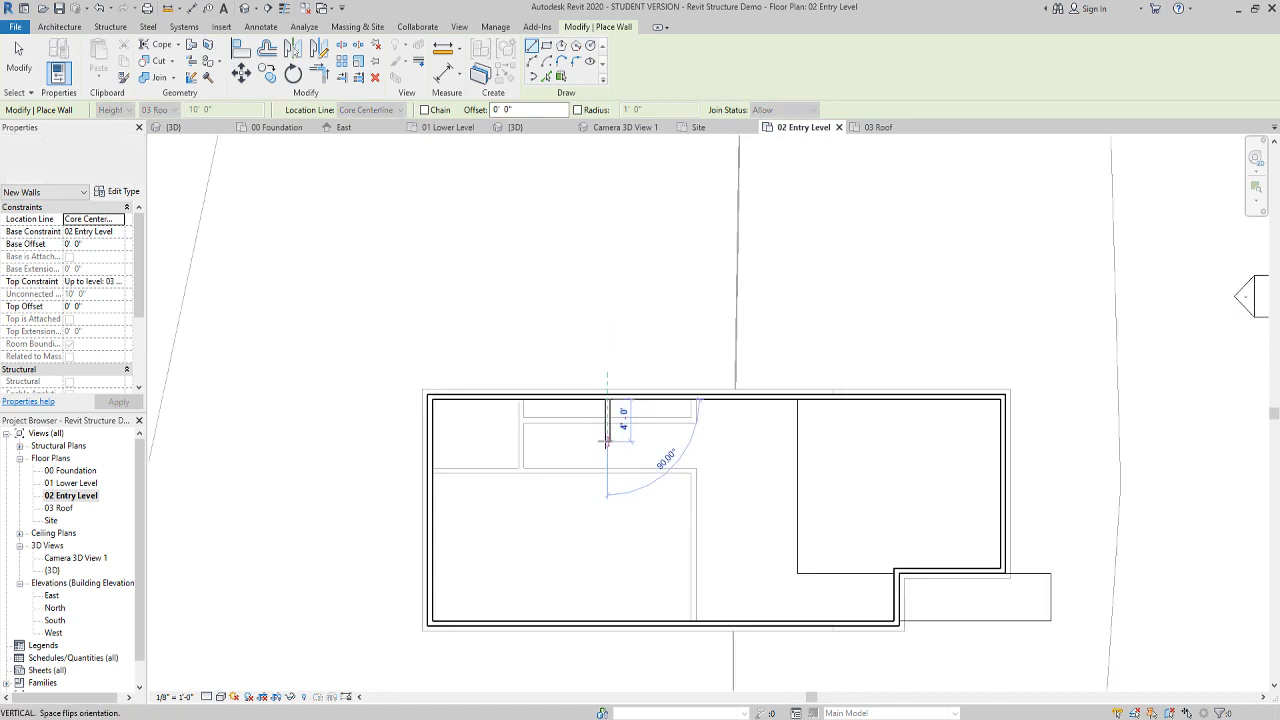
pyautogui.scroll(-3, 607, 443)
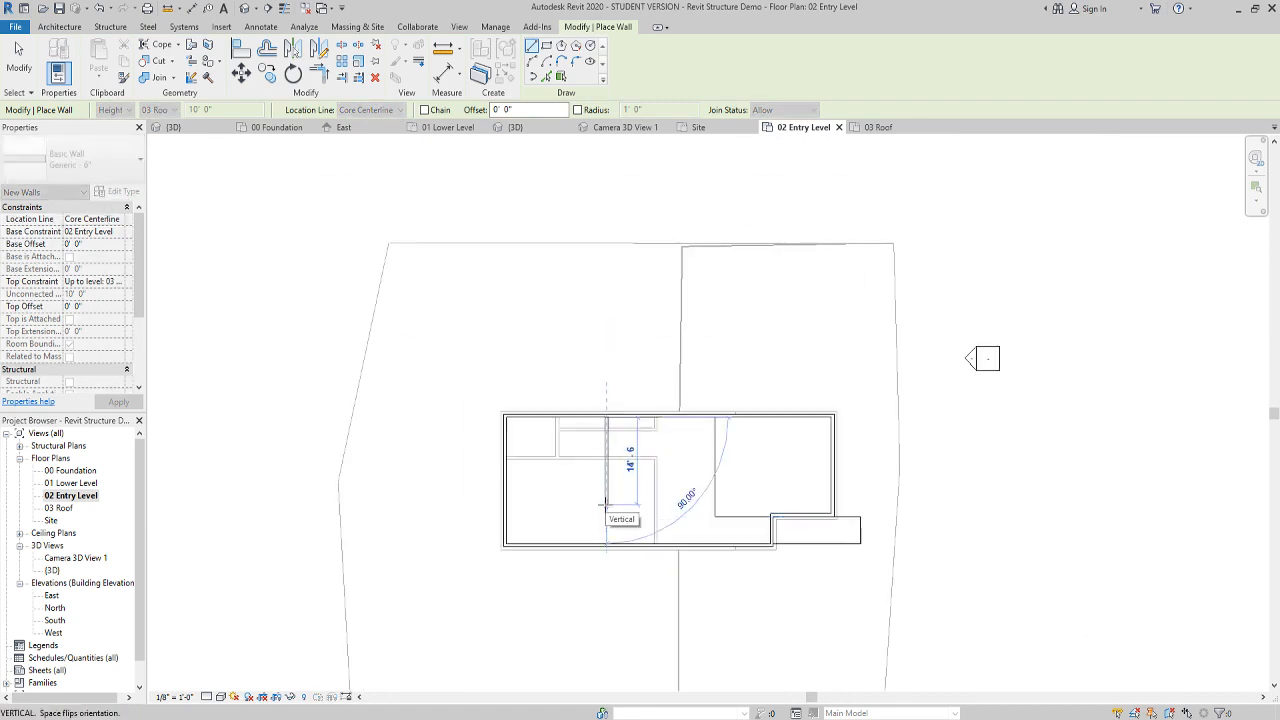
pyautogui.click(606, 504)
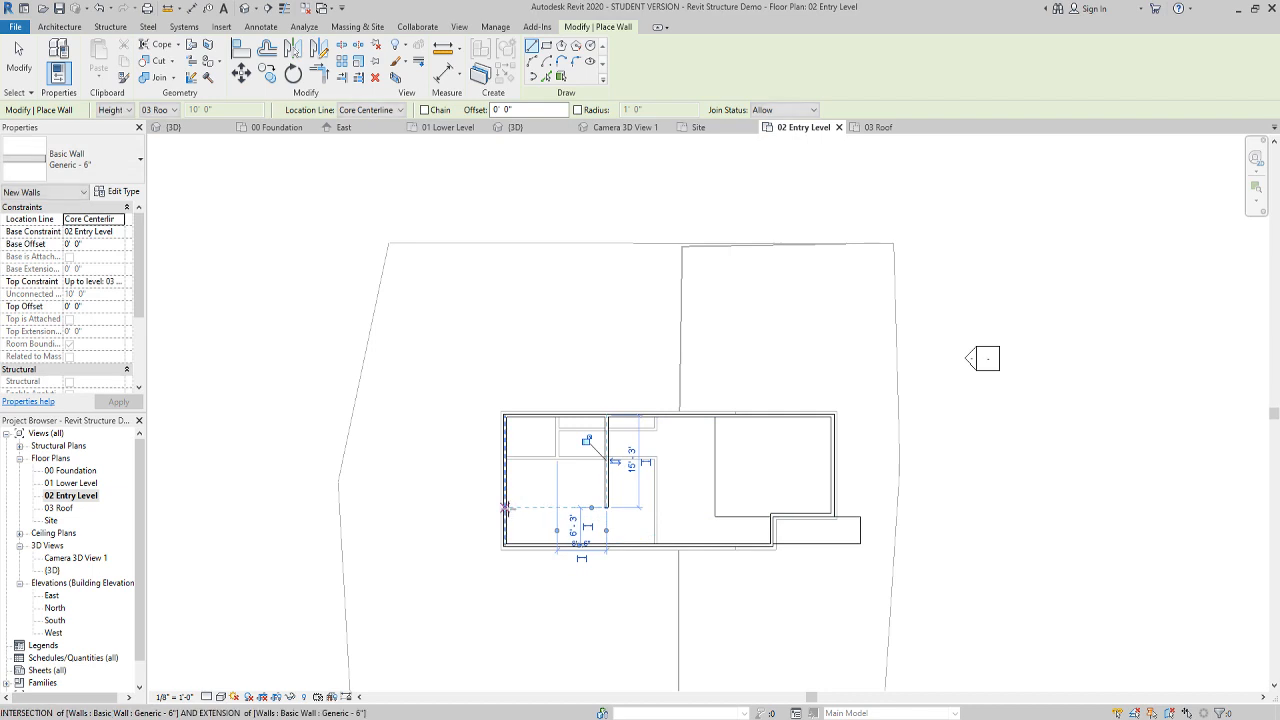
# Draw a 17'-6" east-west wall from the west exterior wall to the south end of the new north-south wall
pyautogui.click(506, 507)
pyautogui.scroll(2, 585, 530)
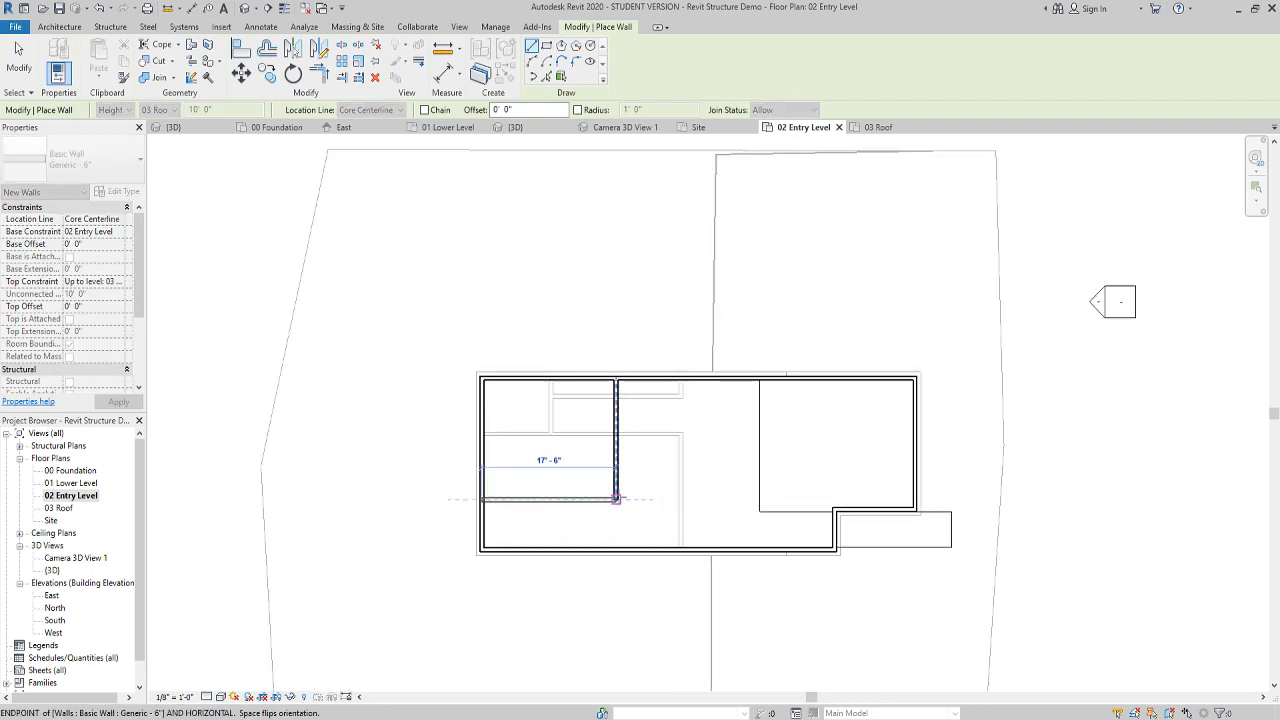
pyautogui.click(616, 497)
pyautogui.press('Escape')
pyautogui.press('Escape')
pyautogui.scroll(-1, 590, 470)
# Draw a short north-south wall from the new east-west wall down to the south exterior wall, enclosing a small southwest corner room
pyautogui.scroll(3, 548, 424)
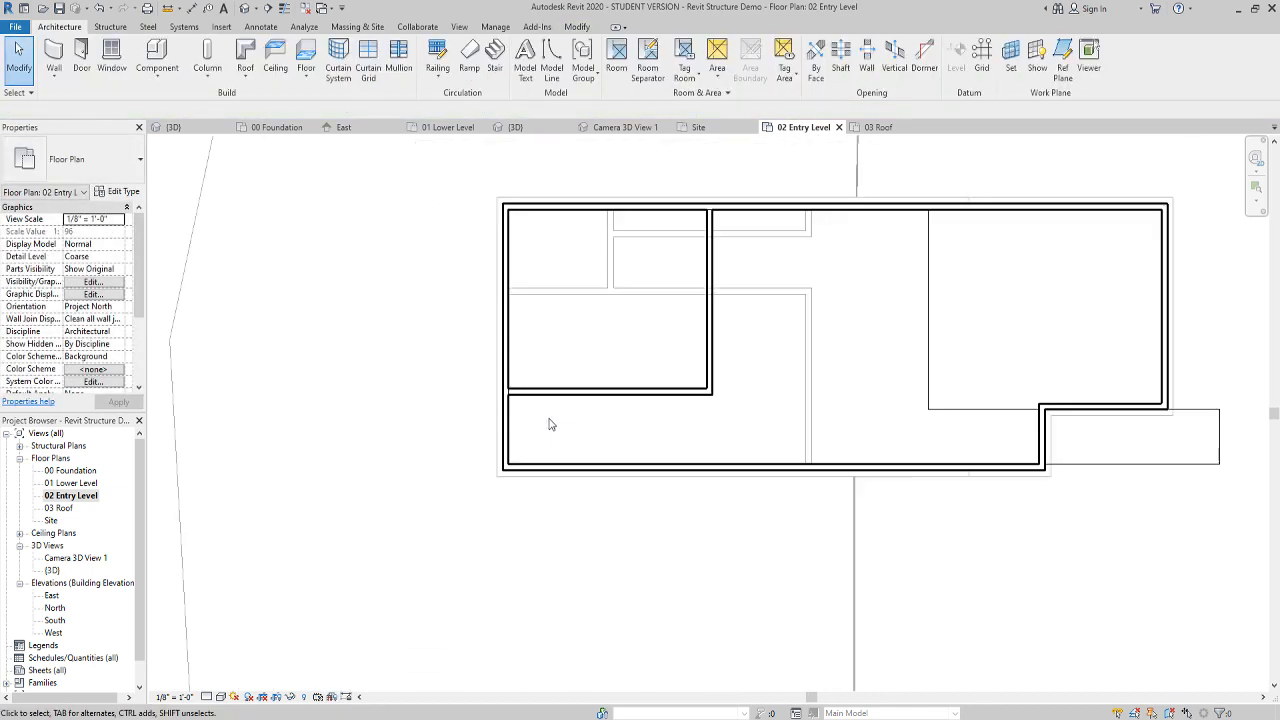
pyautogui.scroll(2, 548, 424)
pyautogui.rightClick(580, 420)
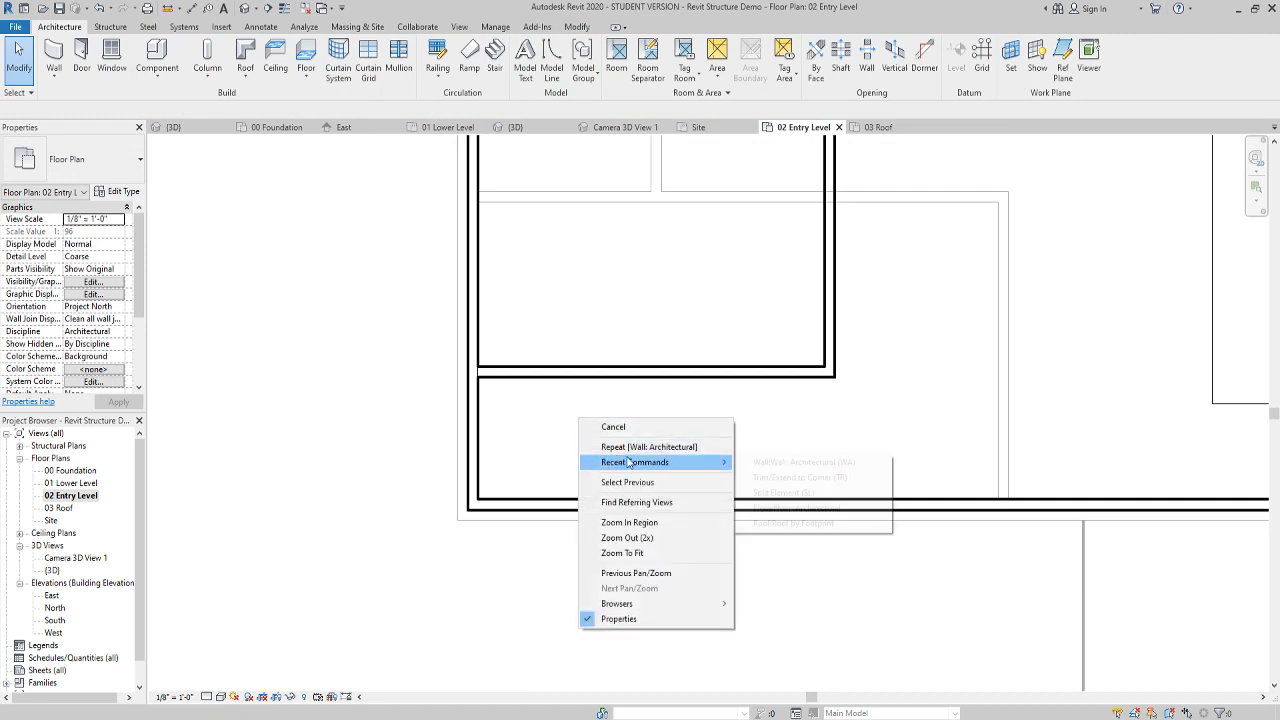
pyautogui.click(631, 447)
pyautogui.click(620, 378)
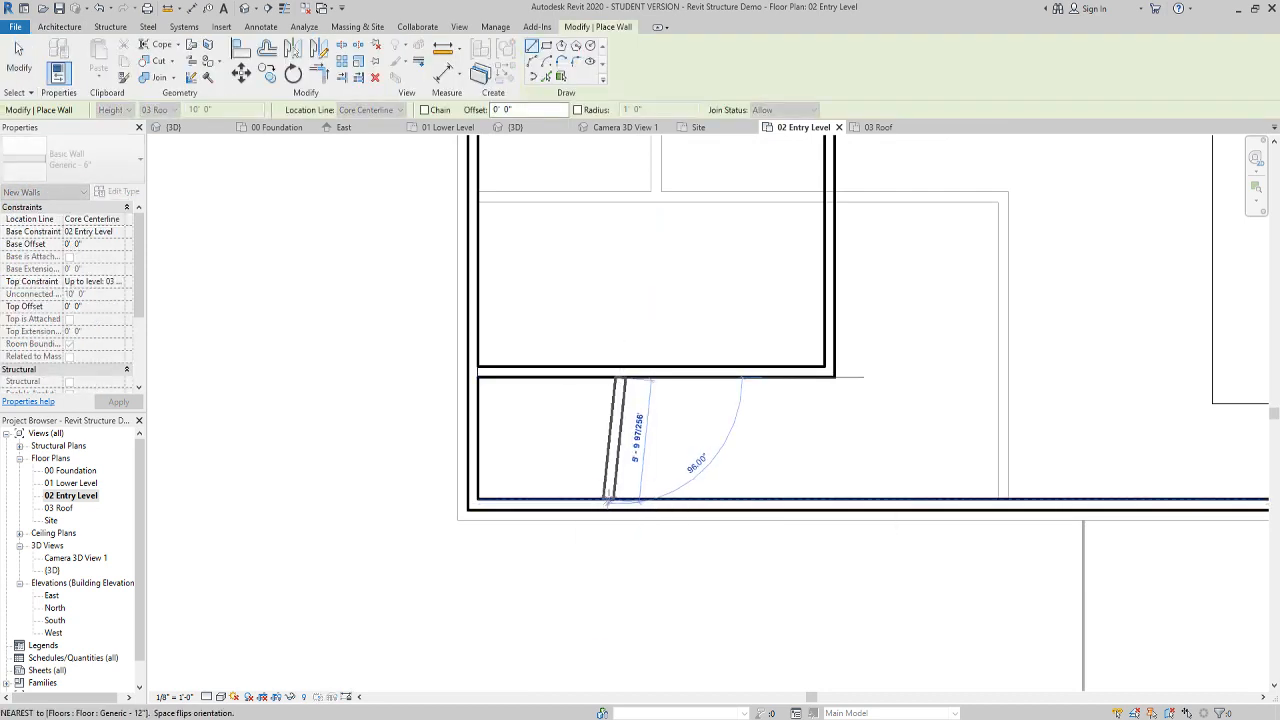
pyautogui.click(618, 496)
pyautogui.press('Escape')
pyautogui.press('Escape')
pyautogui.scroll(-2, 717, 438)
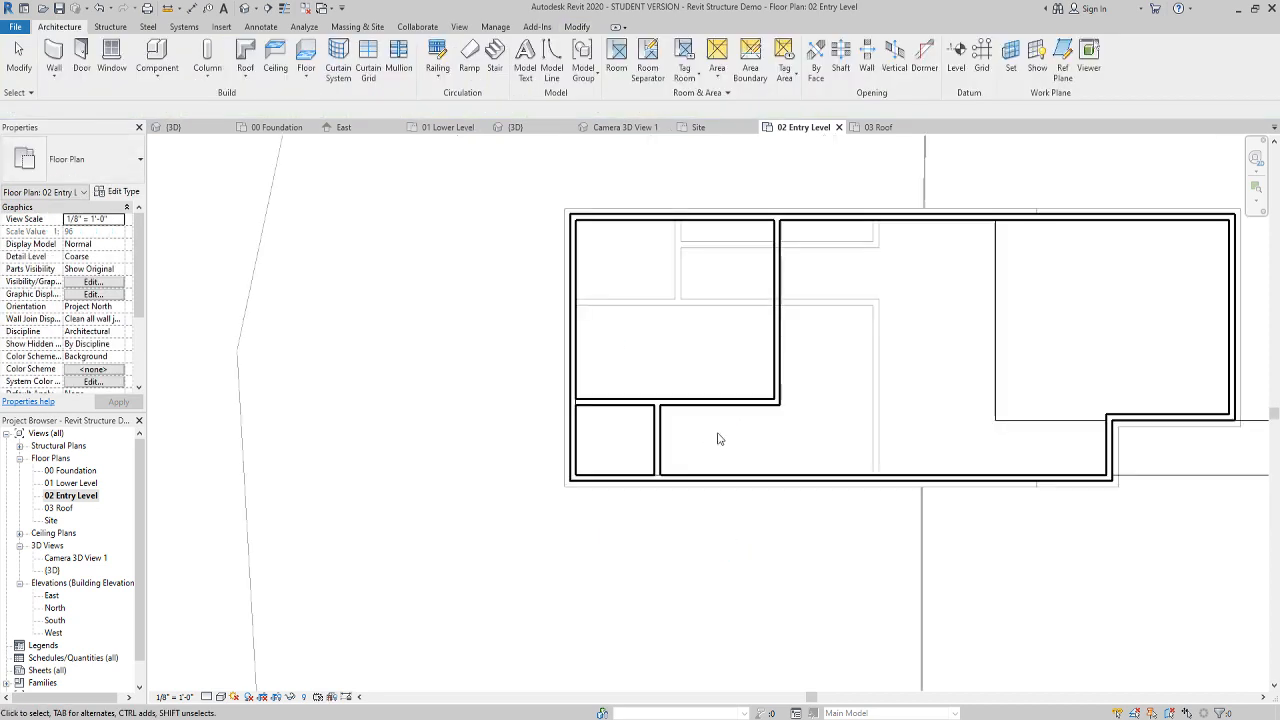
pyautogui.scroll(-1, 870, 376)
pyautogui.moveTo(870, 376)
pyautogui.mouseDown(button='middle')
pyautogui.moveTo(740, 434)
pyautogui.moveTo(767, 411)
pyautogui.mouseUp(button='middle')
pyautogui.scroll(-1, 740, 434)
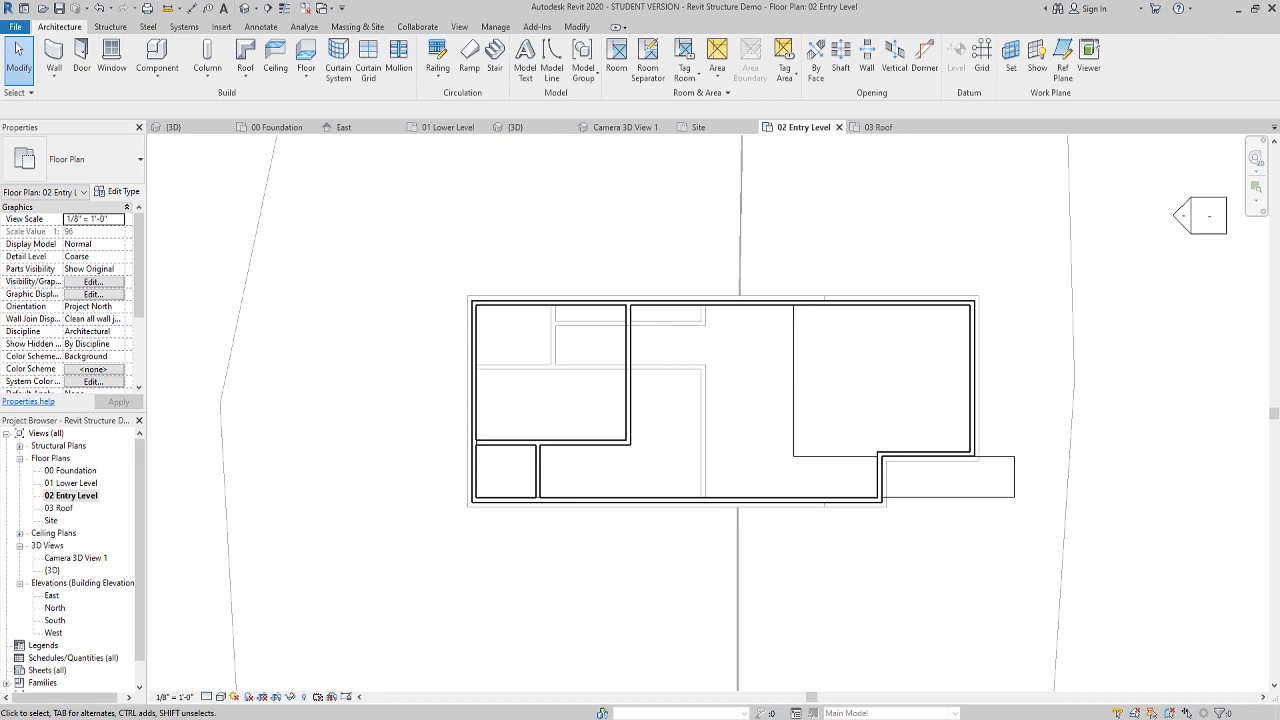
# Switch to the SMARTBIM library in the browser, look through the door results, and view the Door-Bifold_4-Panel_SMARTBIM details
pyautogui.moveTo(1279, 8); pyautogui.dragTo(687, 116)
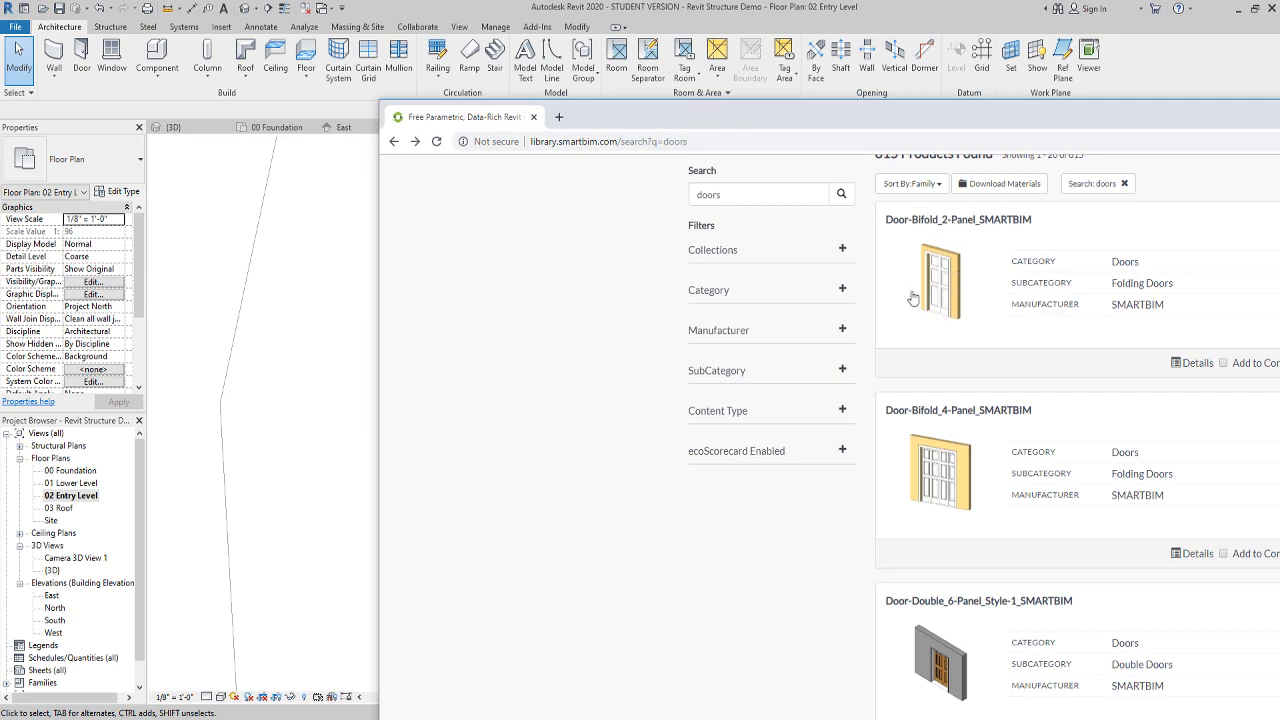
pyautogui.moveTo(1146, 122); pyautogui.dragTo(1082, 145)
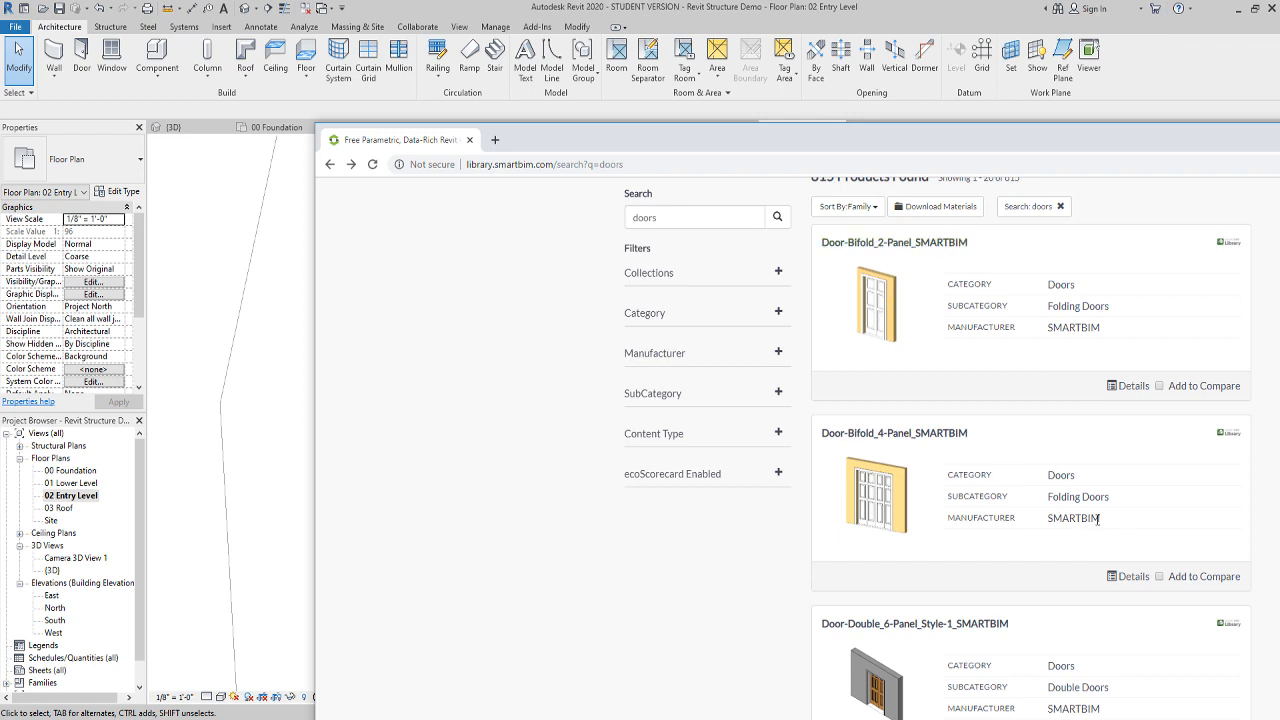
pyautogui.scroll(-3, 1131, 366)
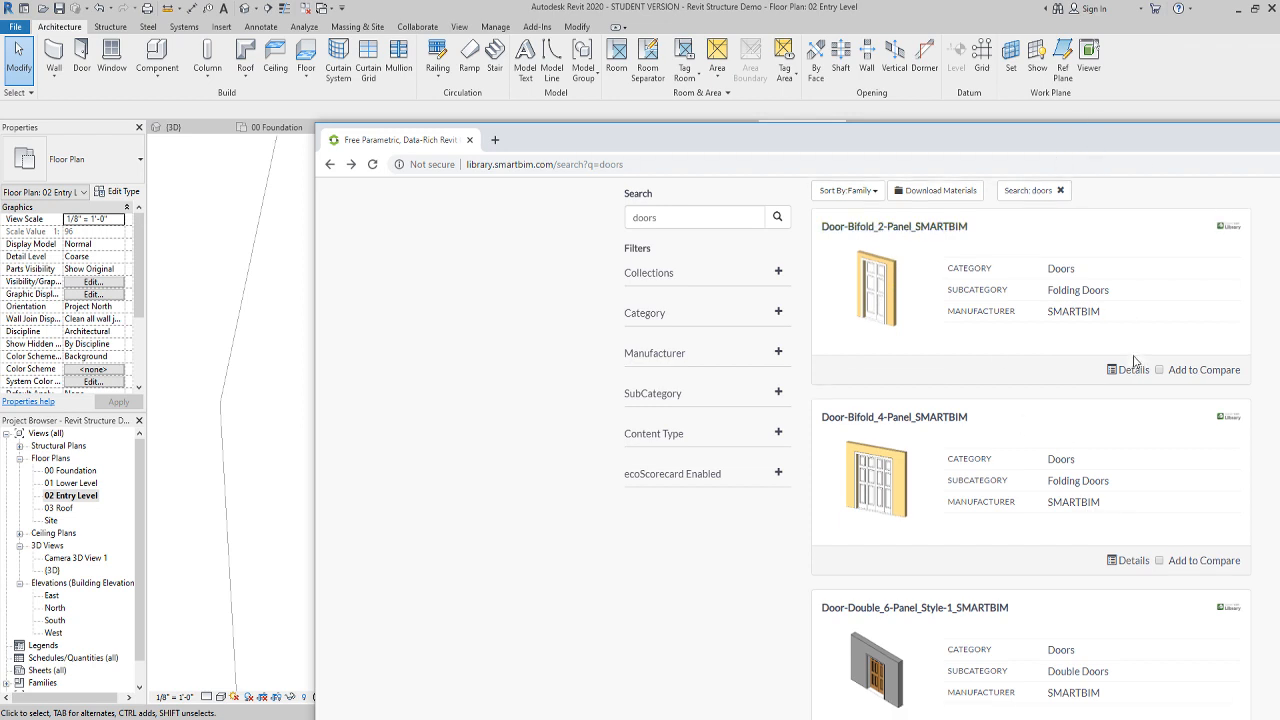
pyautogui.scroll(-2, 1140, 470)
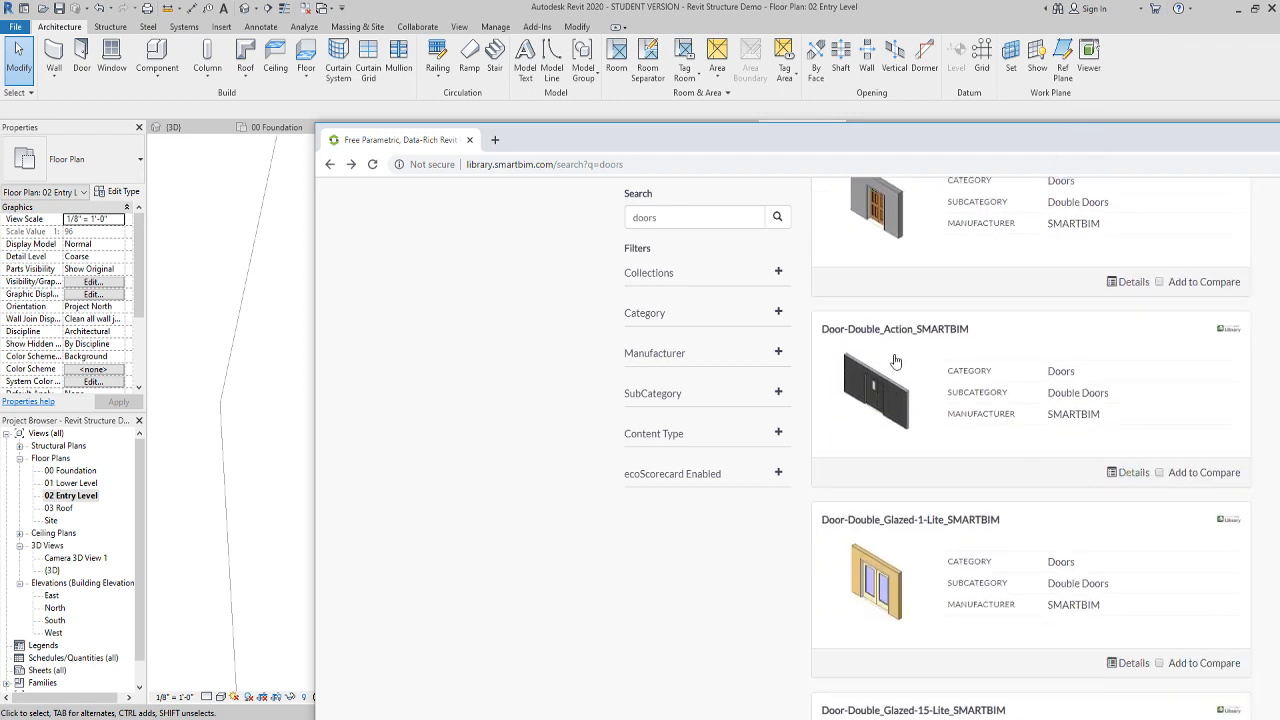
pyautogui.scroll(6, 1029, 365)
pyautogui.click(862, 561)
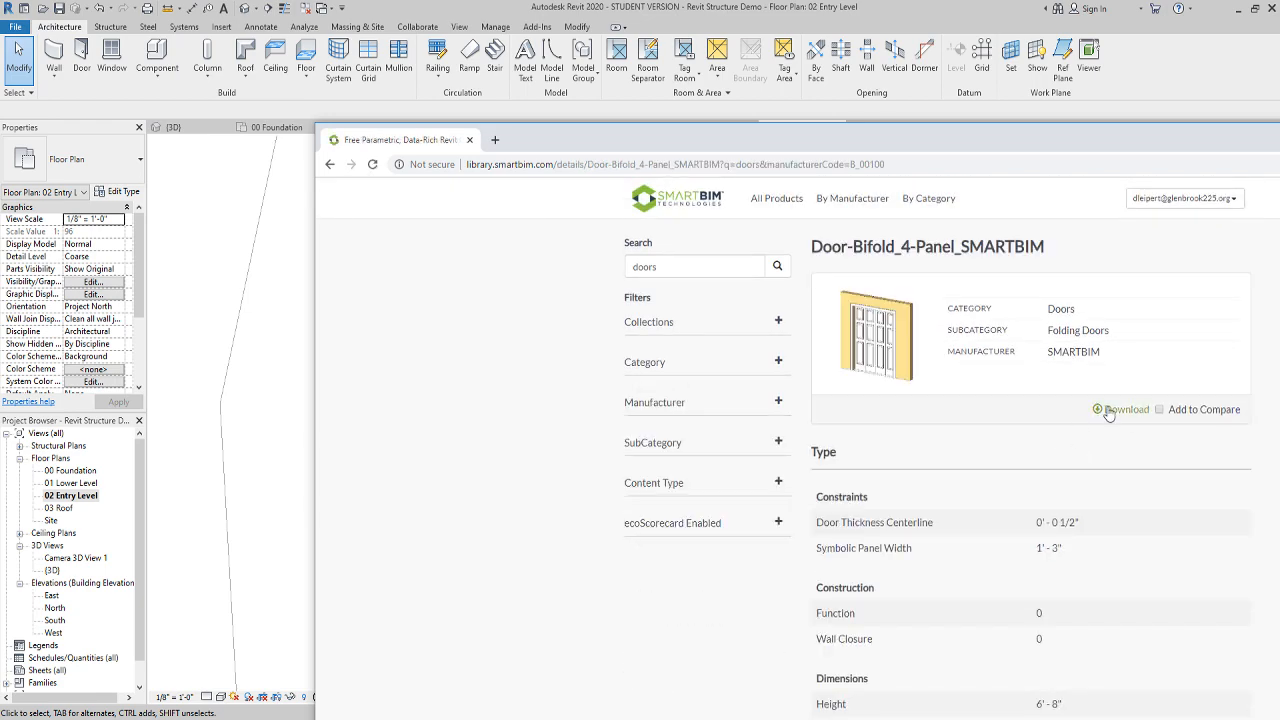
pyautogui.moveTo(1089, 140); pyautogui.dragTo(1279, 108)
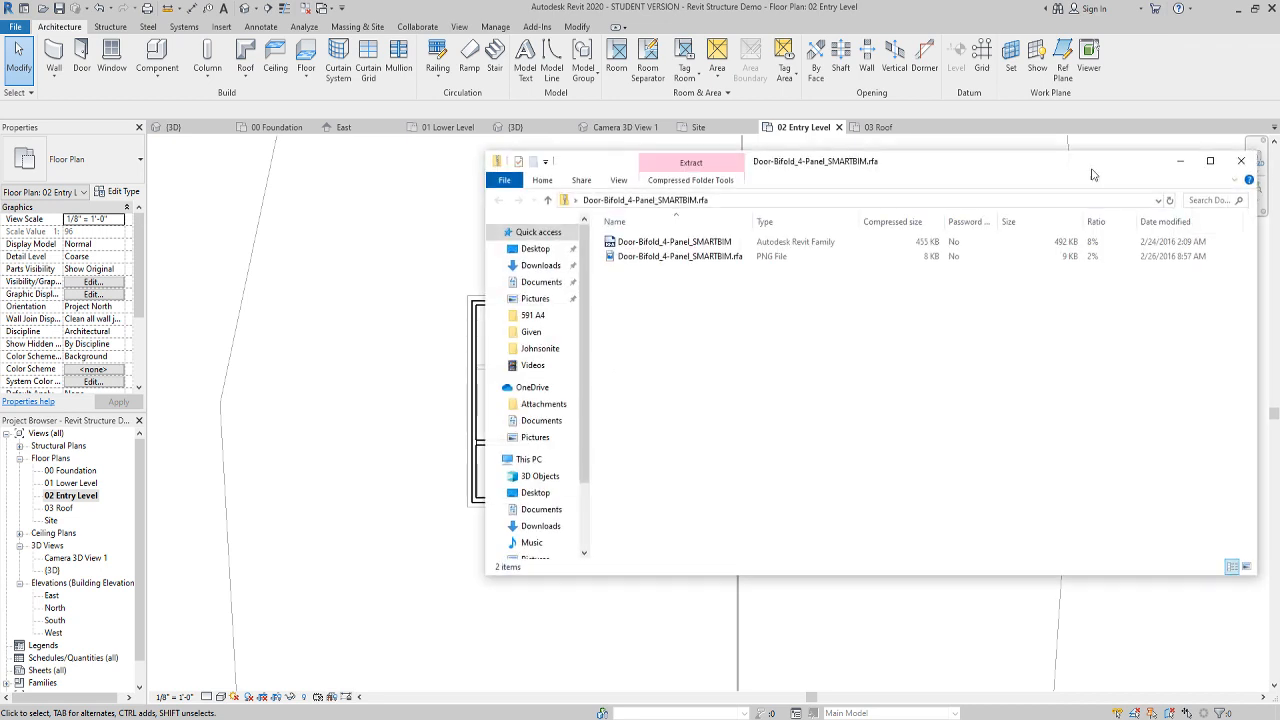
# Open the extracted Door-Bifold_4-Panel_SMARTBIM family from its desktop folder in Revit, and upgrade it to Revit 2020
pyautogui.click(1252, 166)
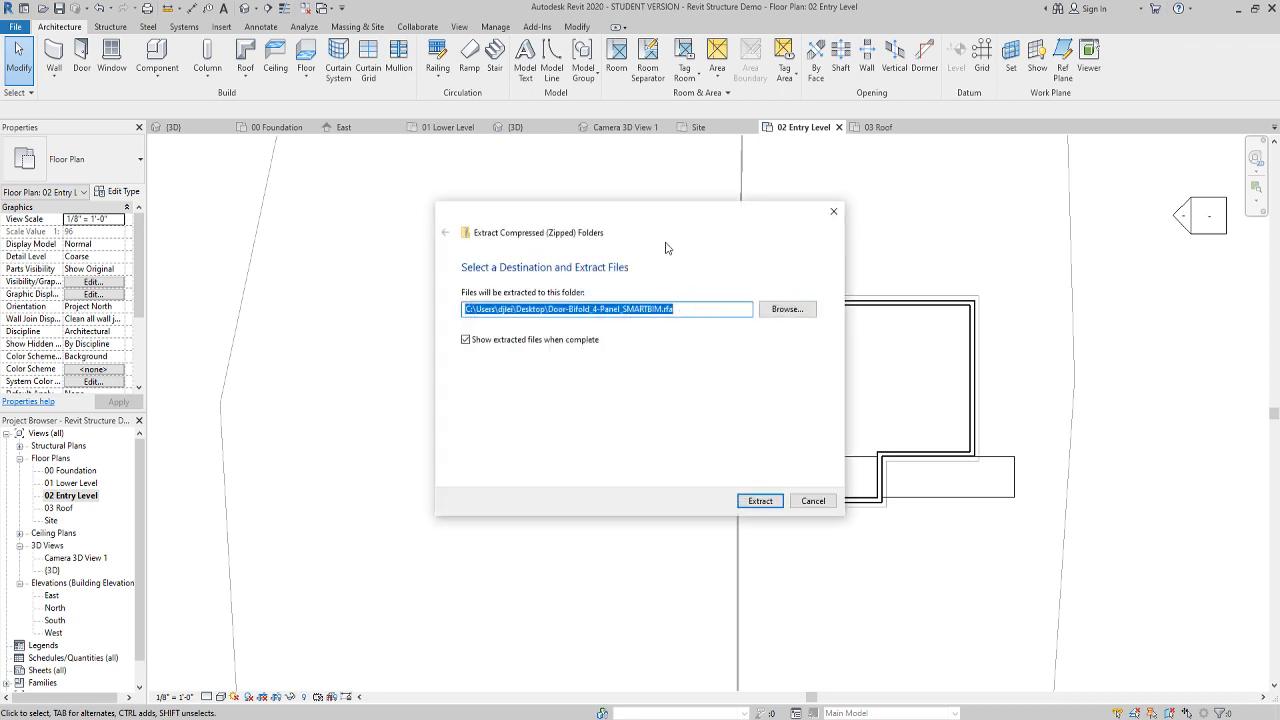
pyautogui.moveTo(681, 218); pyautogui.dragTo(1279, 222)
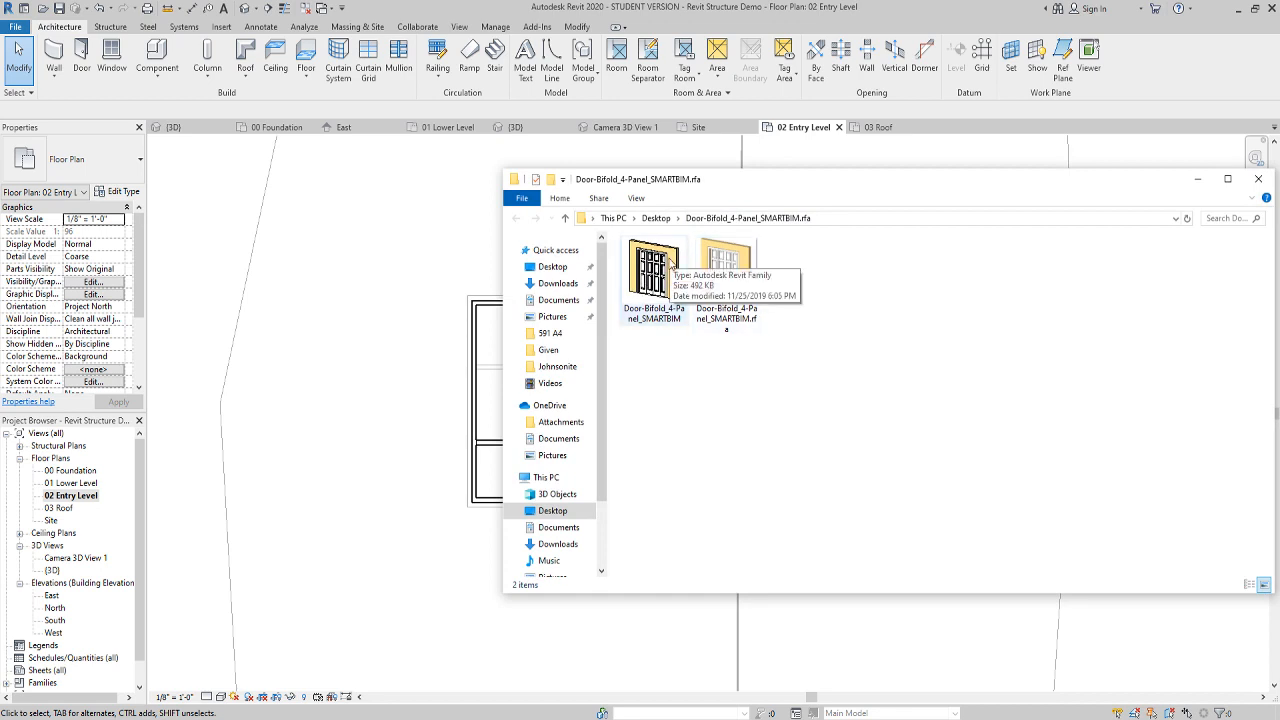
pyautogui.click(665, 268)
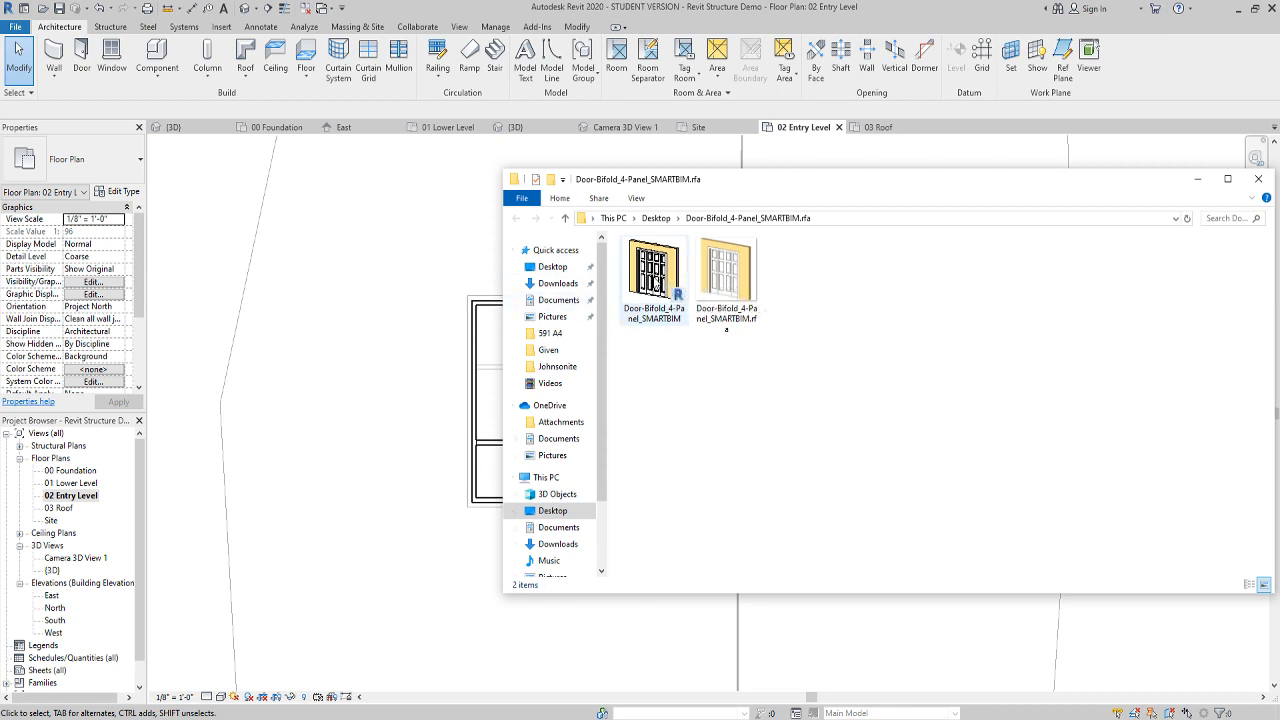
pyautogui.doubleClick(668, 283)
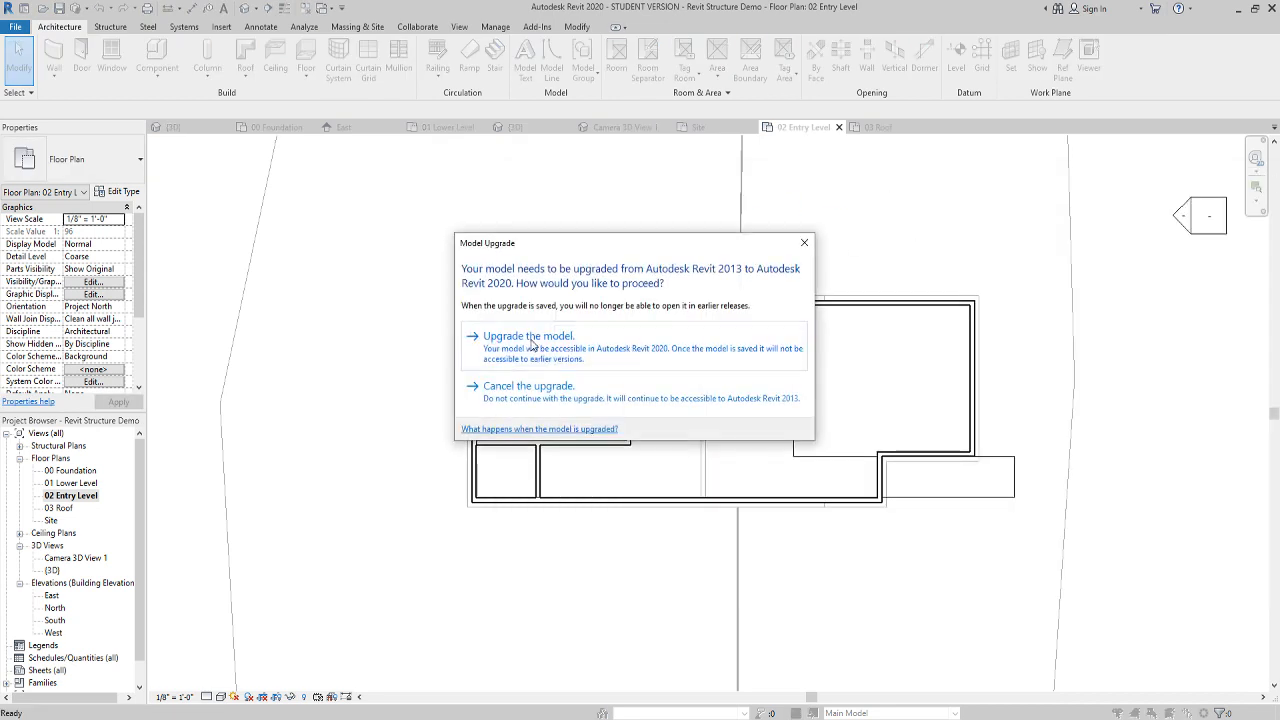
pyautogui.click(531, 341)
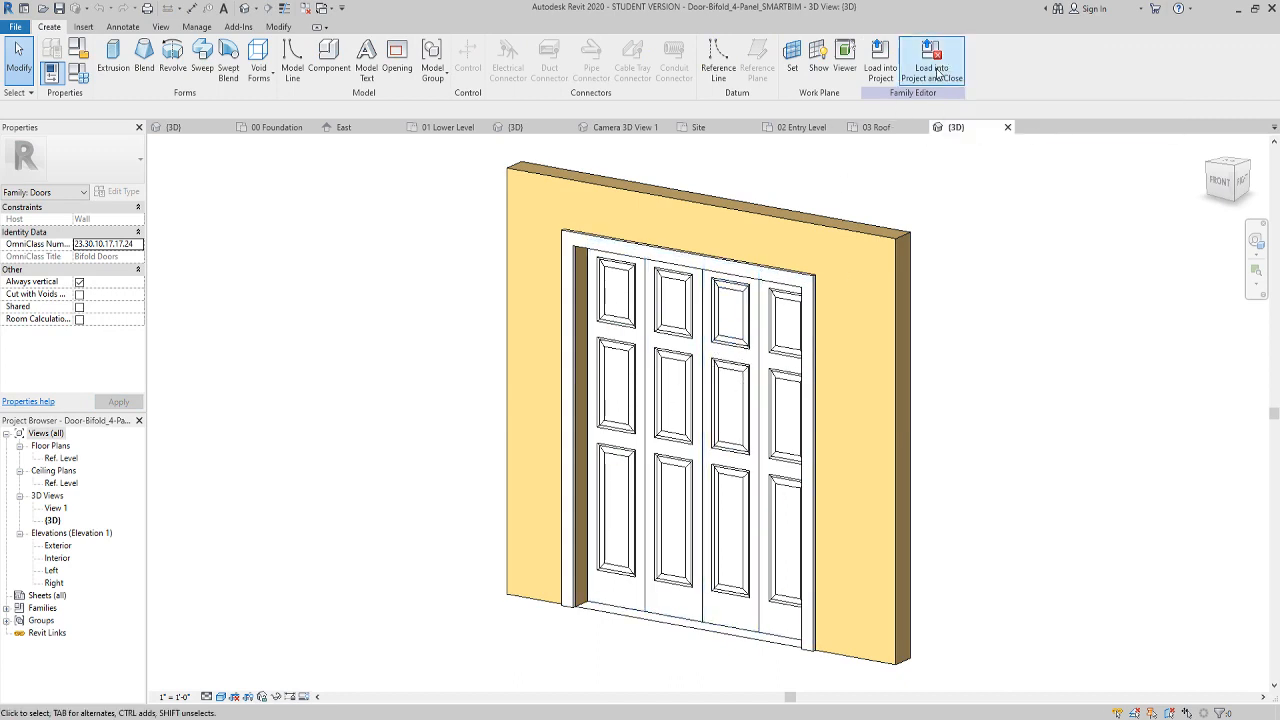
# Load the bifold door family into the Revit Structure Demo project and close the family
pyautogui.click(931, 55)
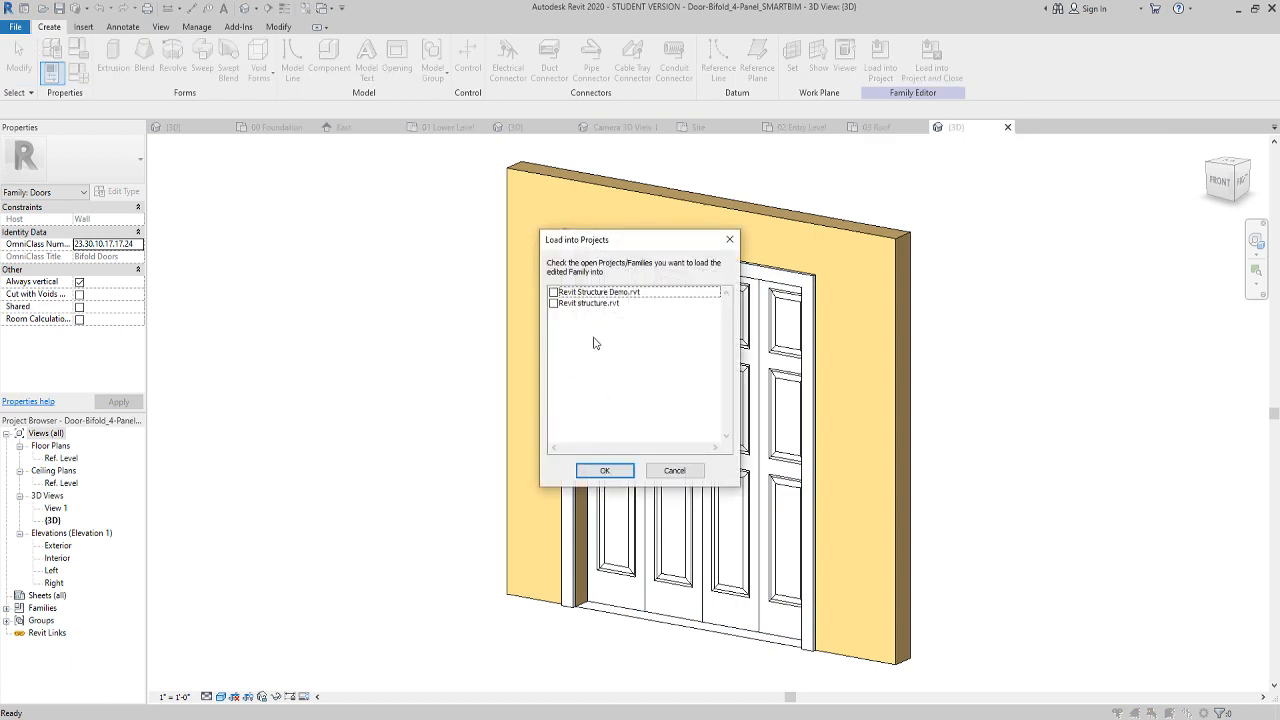
pyautogui.click(568, 293)
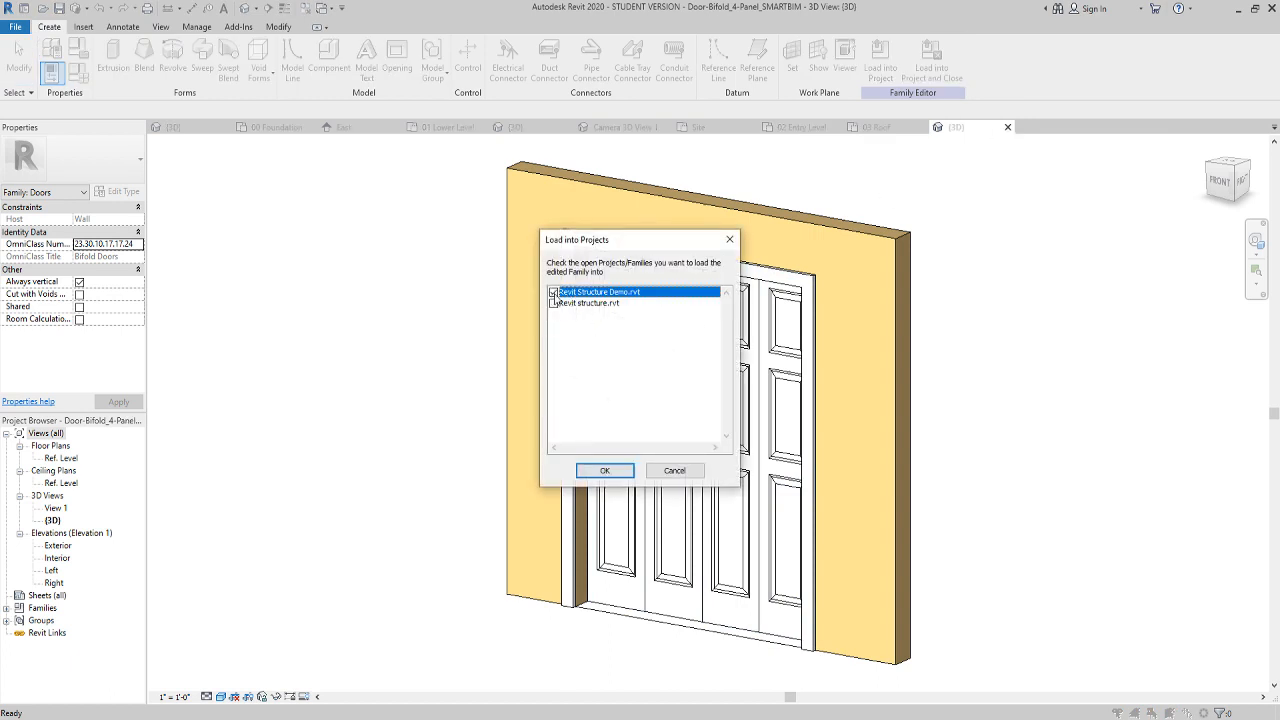
pyautogui.click(605, 470)
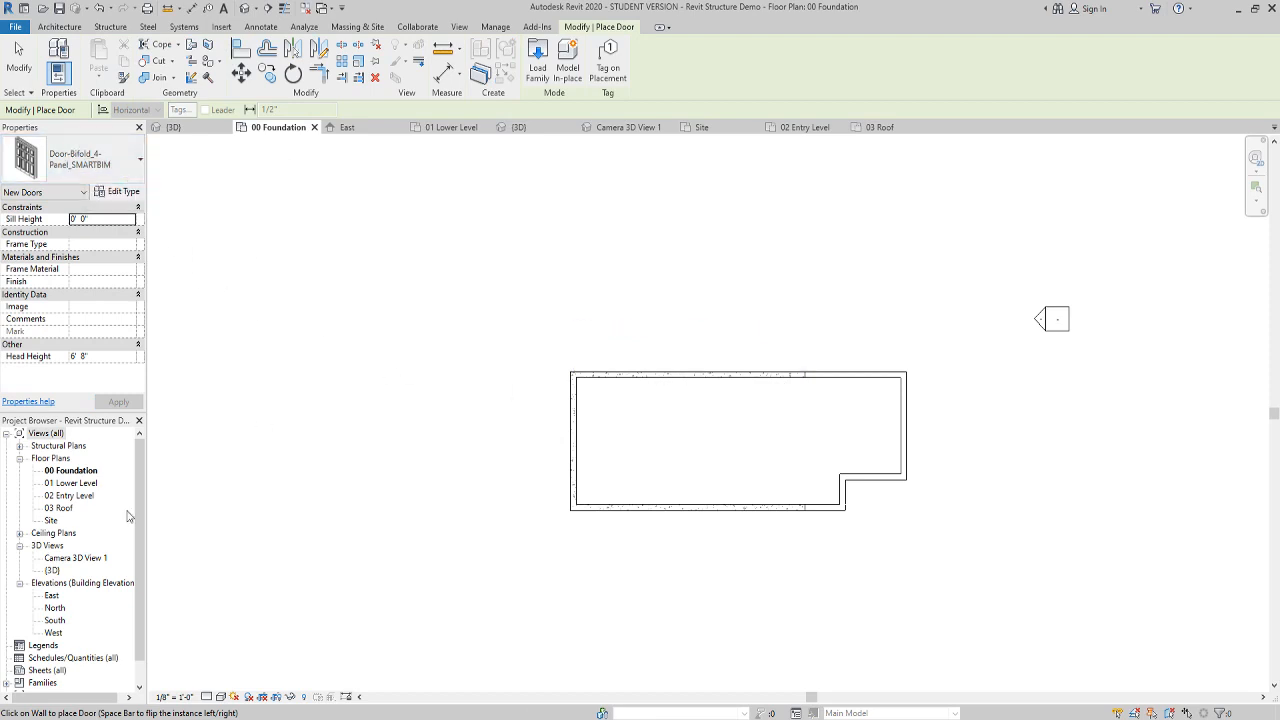
# On the 01 Lower Level floor plan, place a Door-Bifold_4-Panel_SMARTBIM door centered on each of the two closets, opening toward the hallway
pyautogui.doubleClick(76, 484)
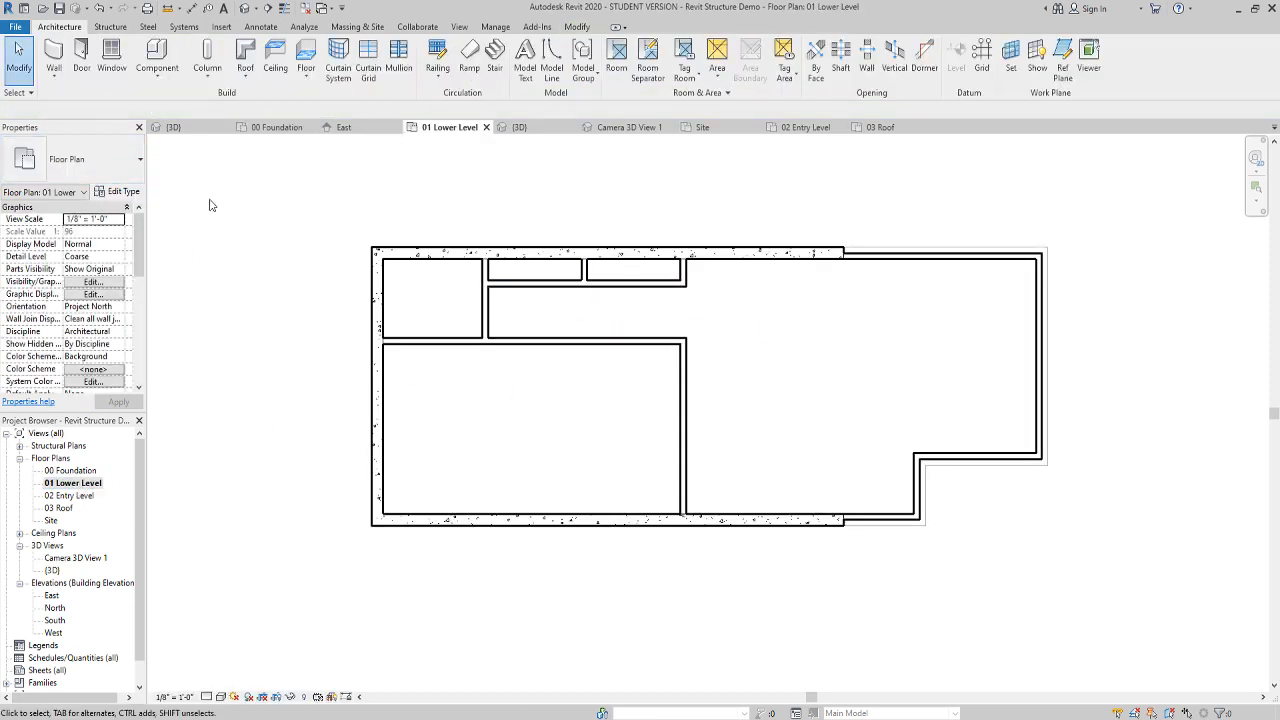
pyautogui.click(82, 55)
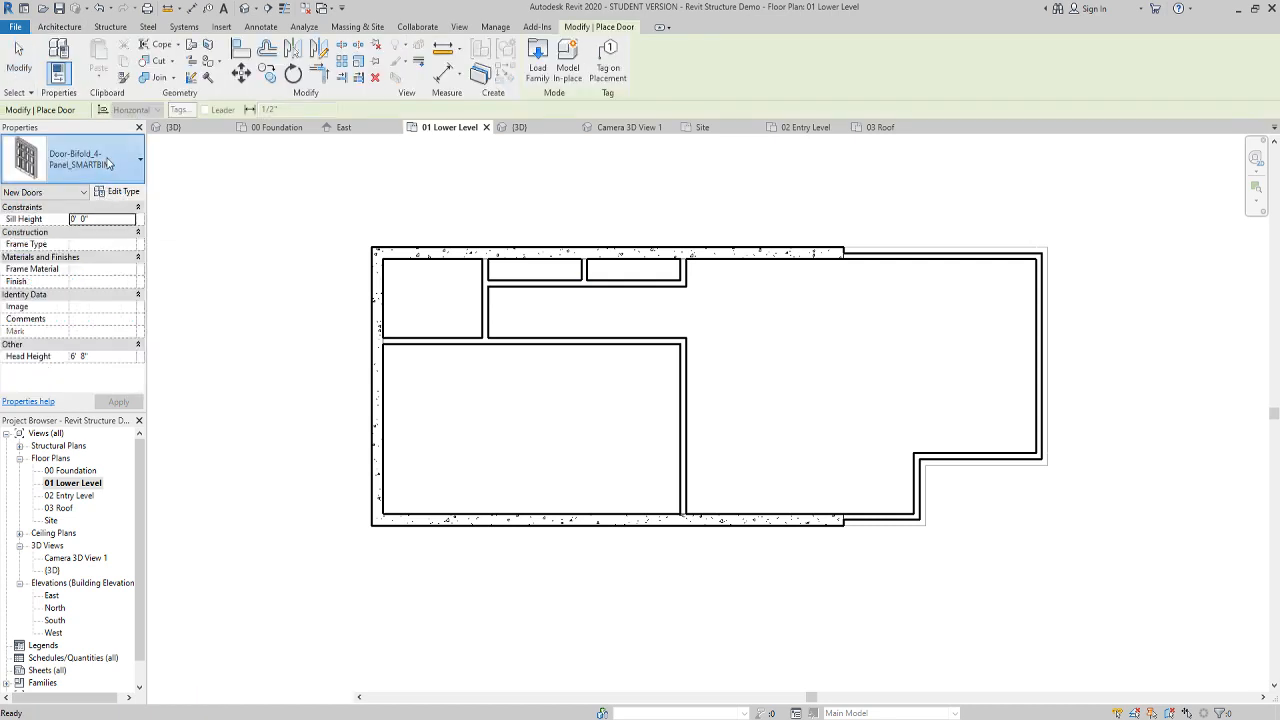
pyautogui.click(108, 163)
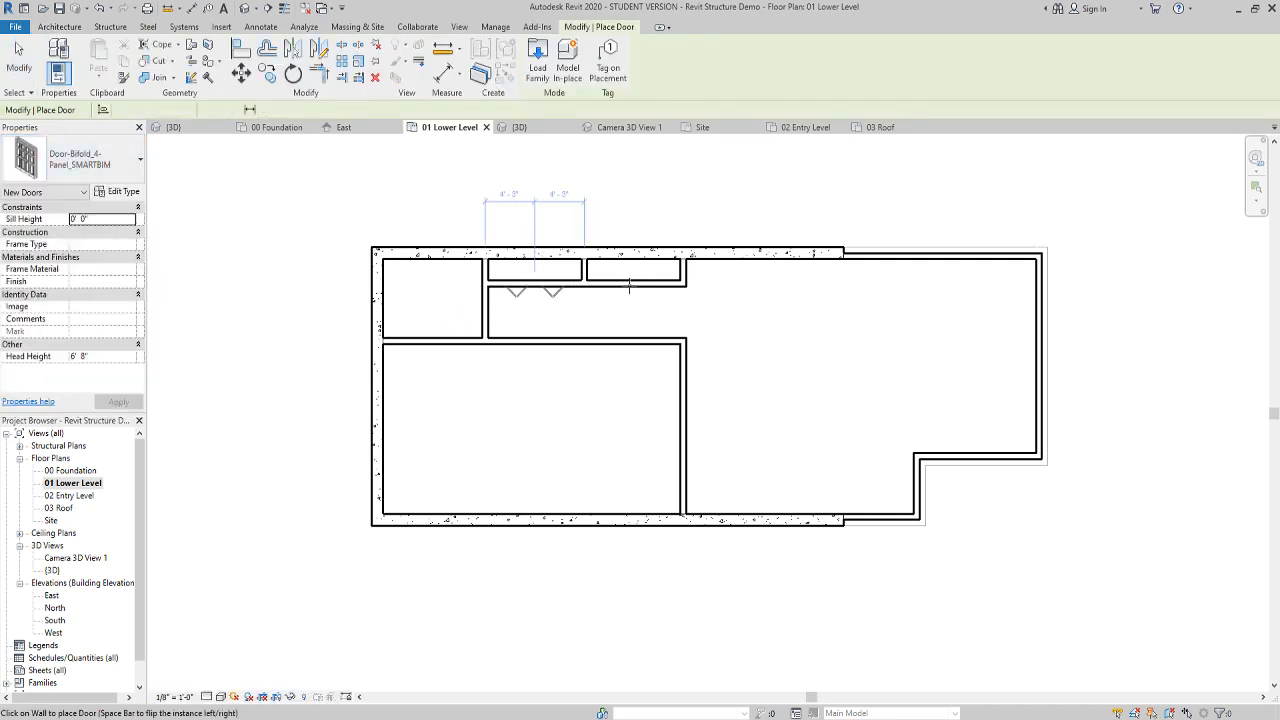
pyautogui.click(534, 284)
pyautogui.click(634, 284)
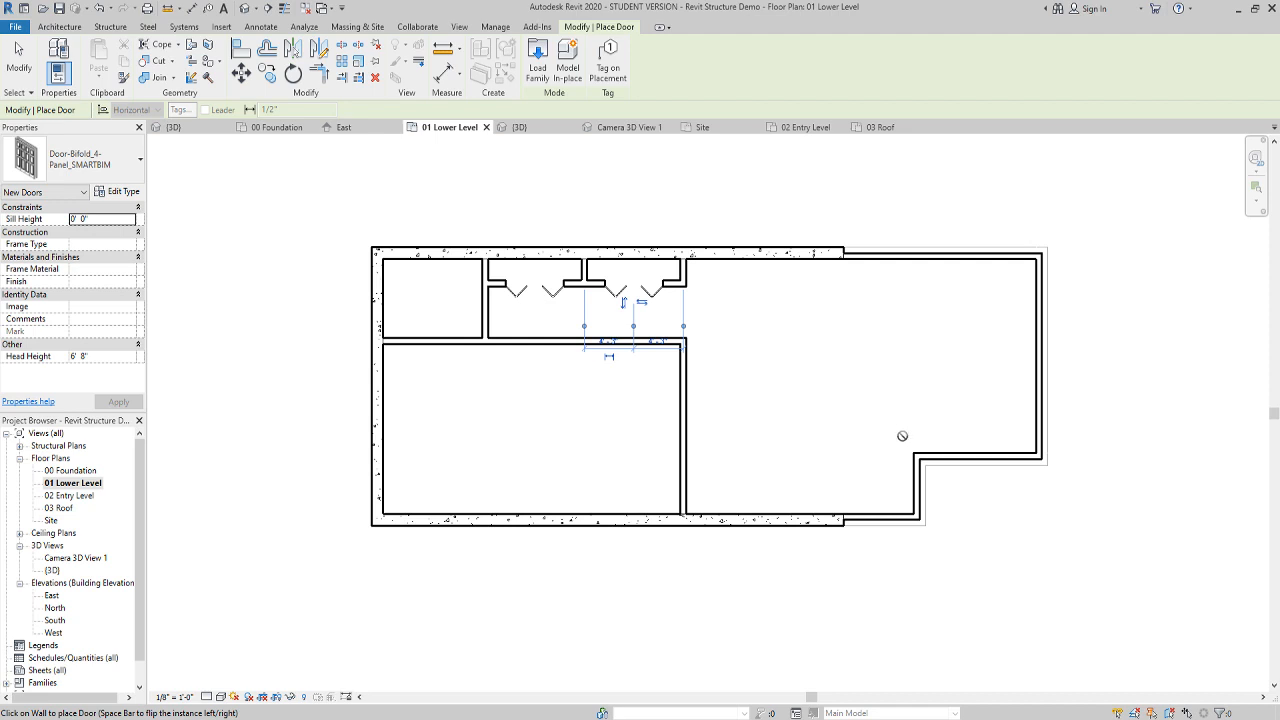
pyautogui.press('Escape')
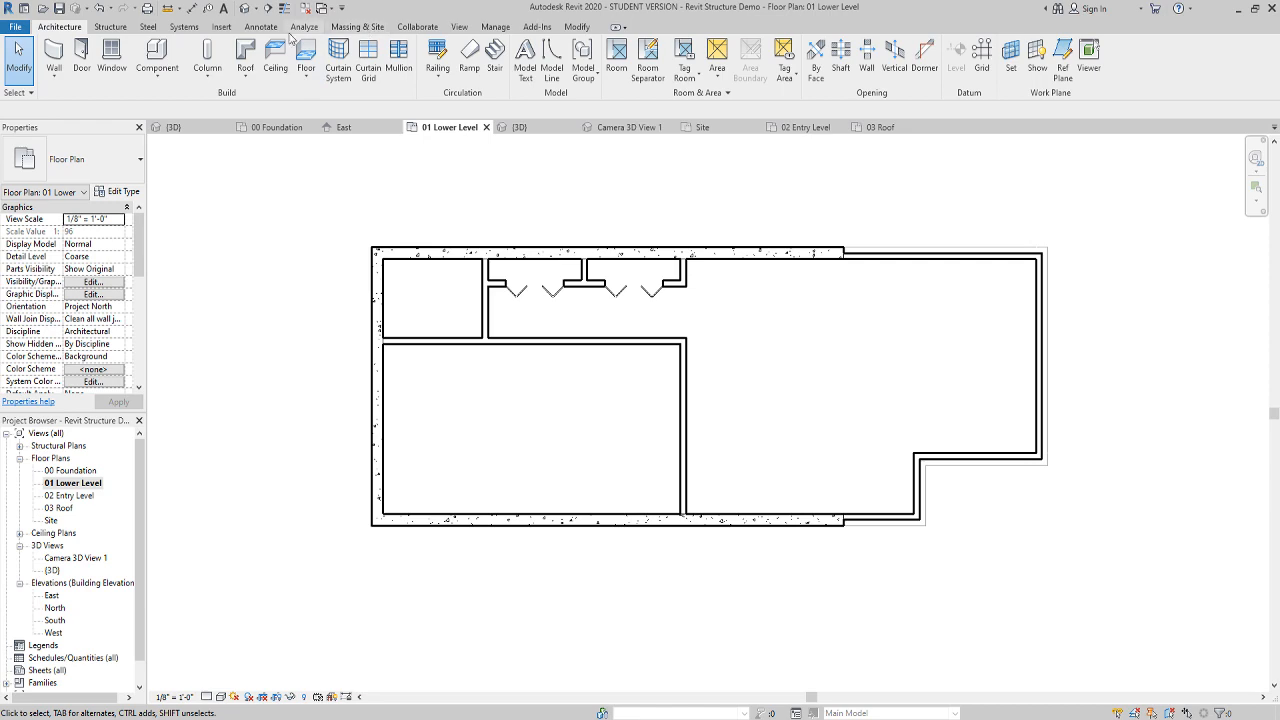
# Choose the Door-Exterior-Double-Full Glass-Wood_Clad family from the US Imperial library's Doors > Residential folder for loading into the project
pyautogui.click(221, 26)
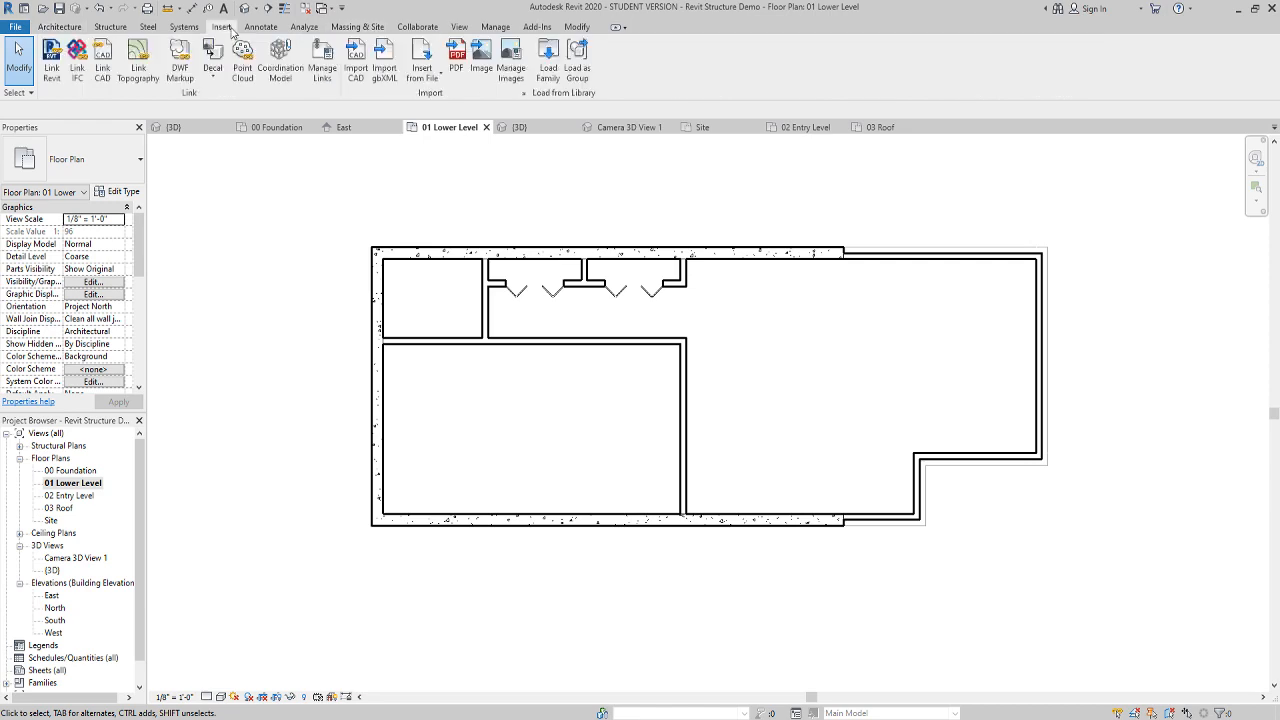
pyautogui.click(548, 60)
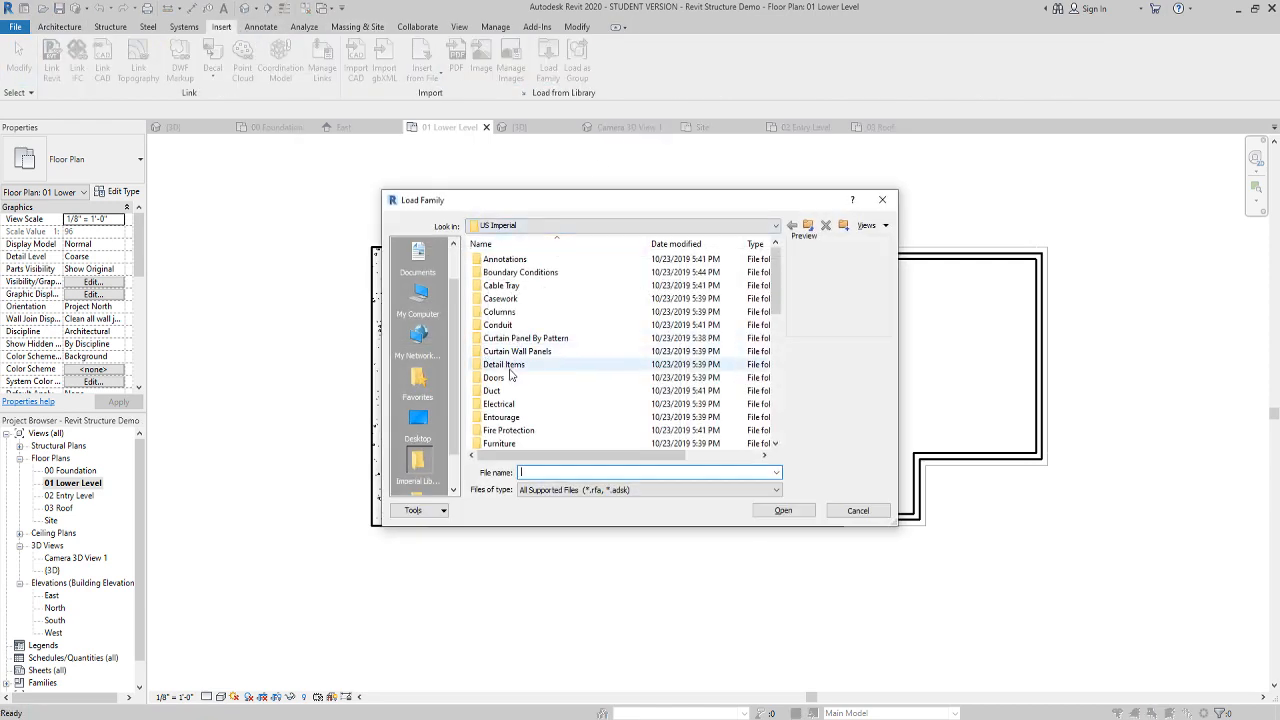
pyautogui.doubleClick(493, 377)
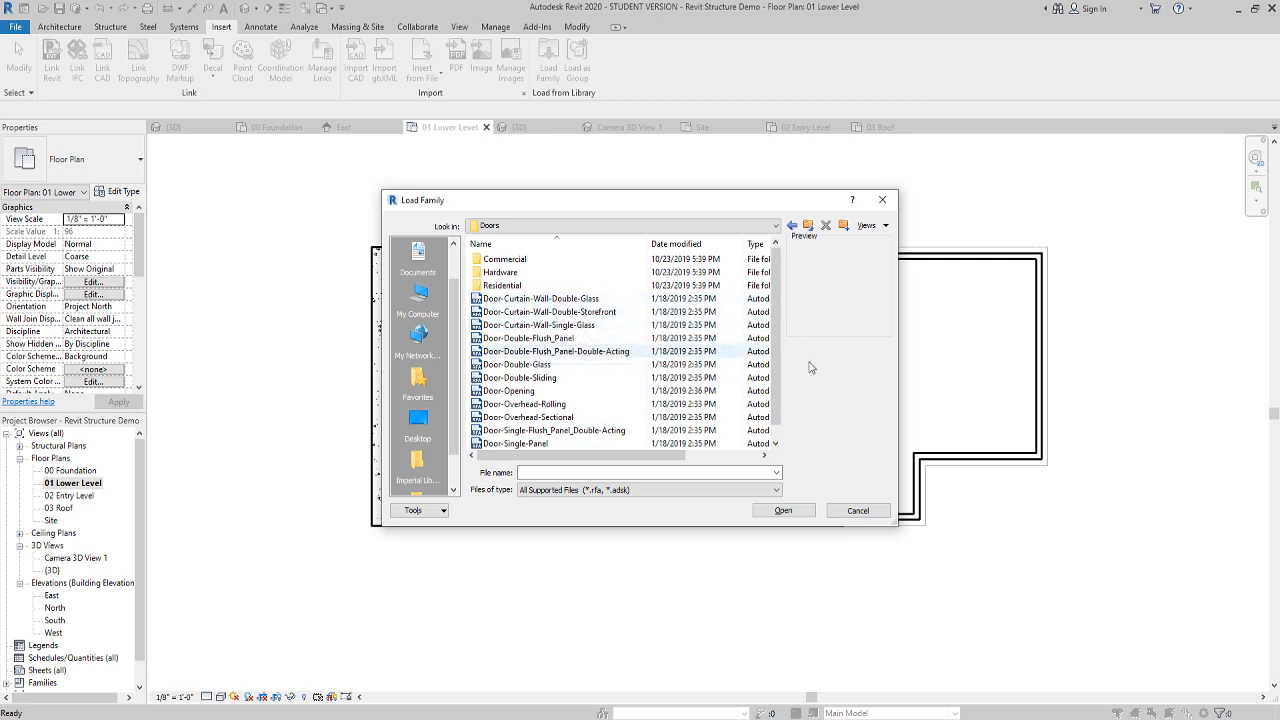
pyautogui.doubleClick(504, 286)
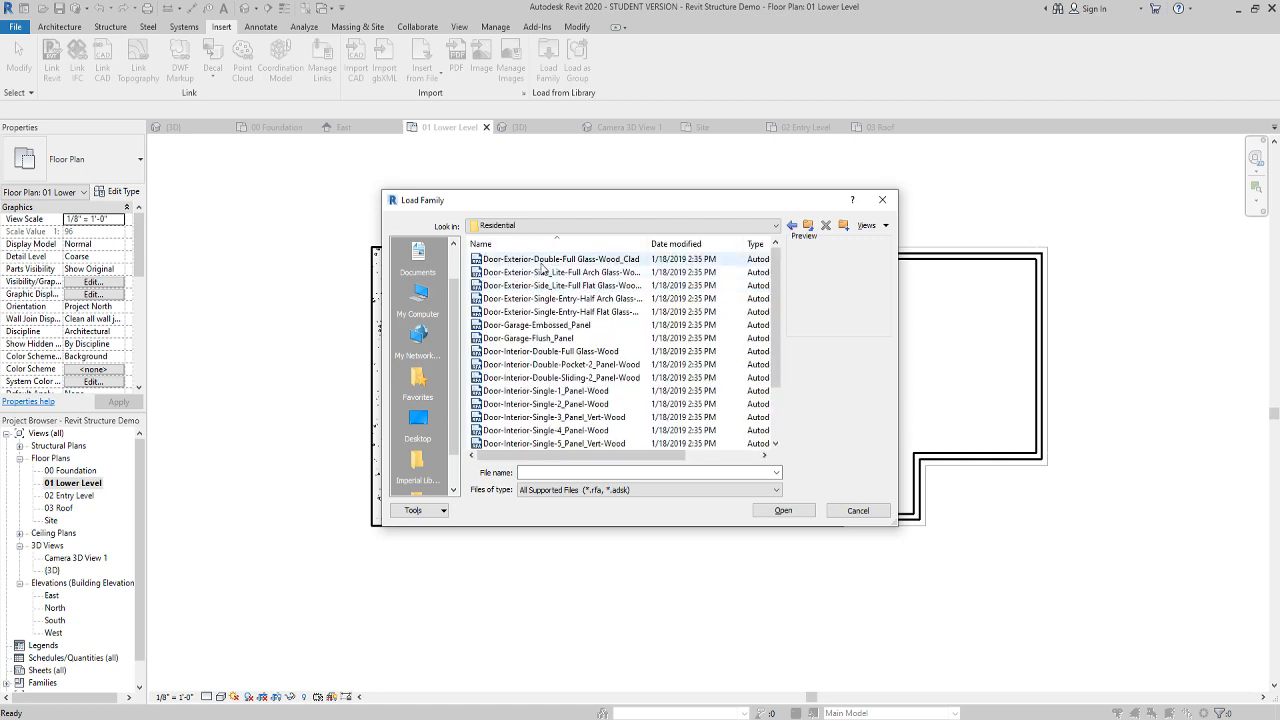
pyautogui.click(540, 259)
pyautogui.click(548, 286)
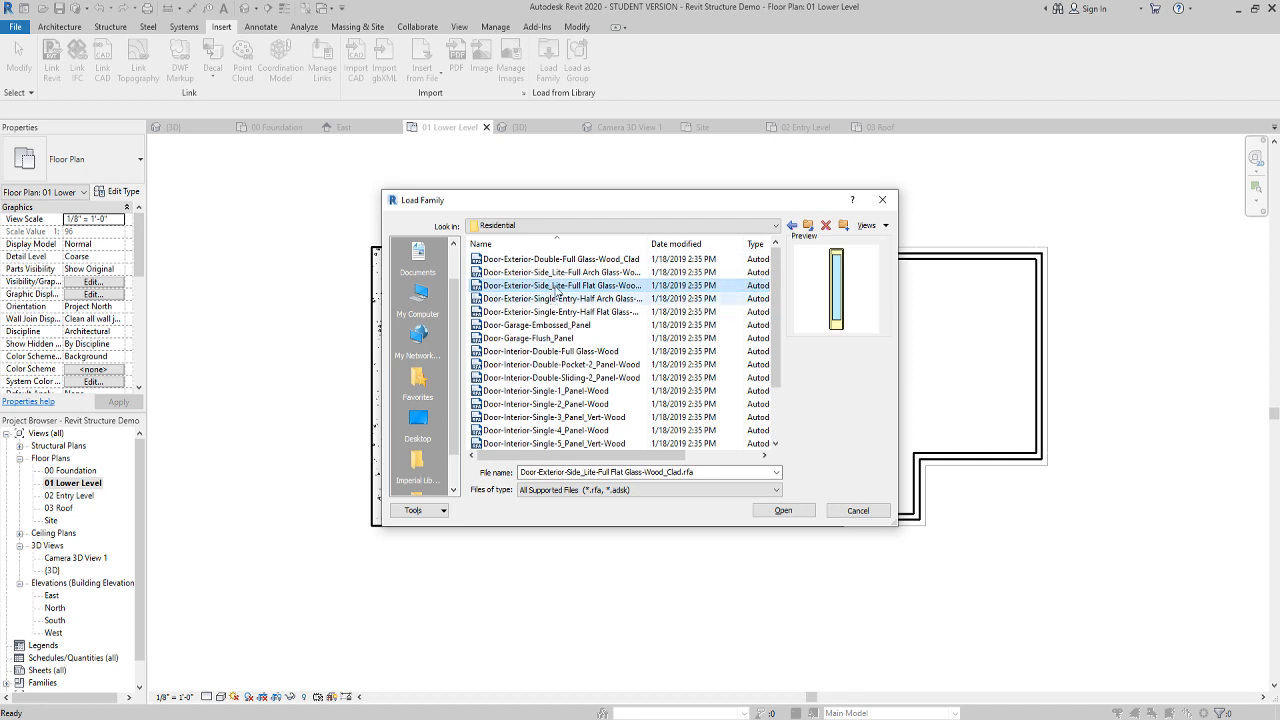
pyautogui.click(553, 262)
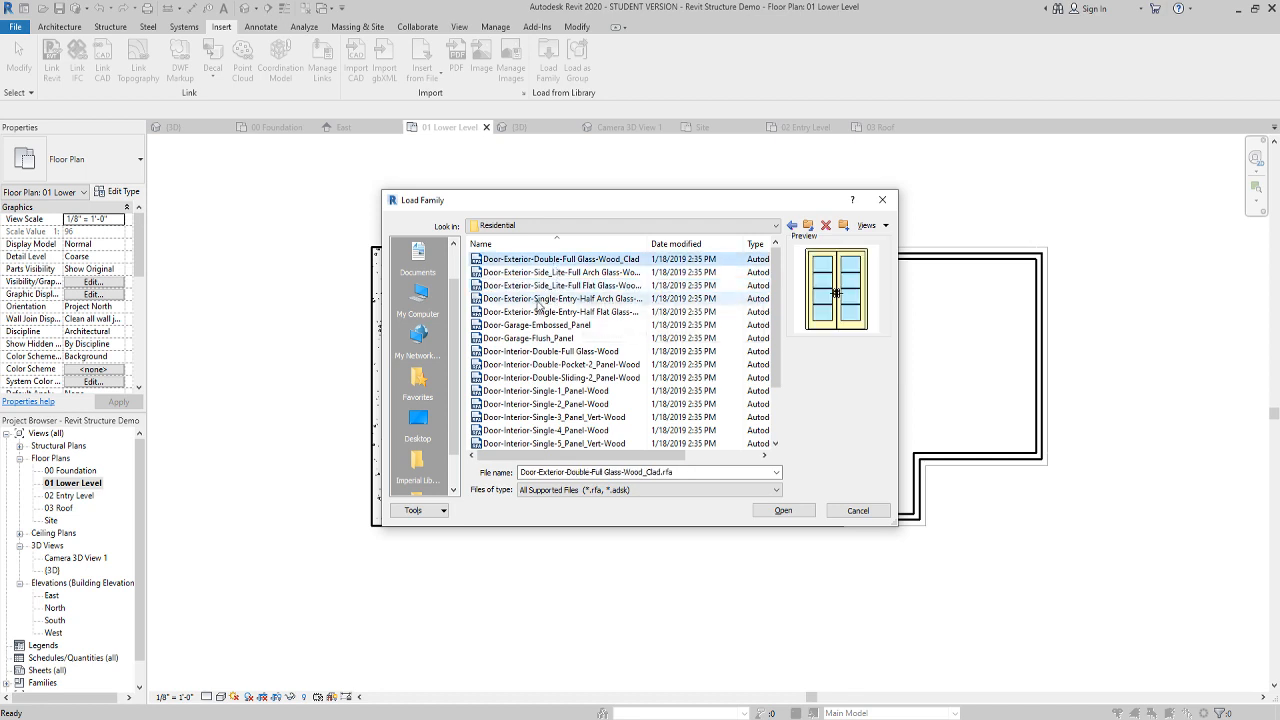
pyautogui.click(762, 508)
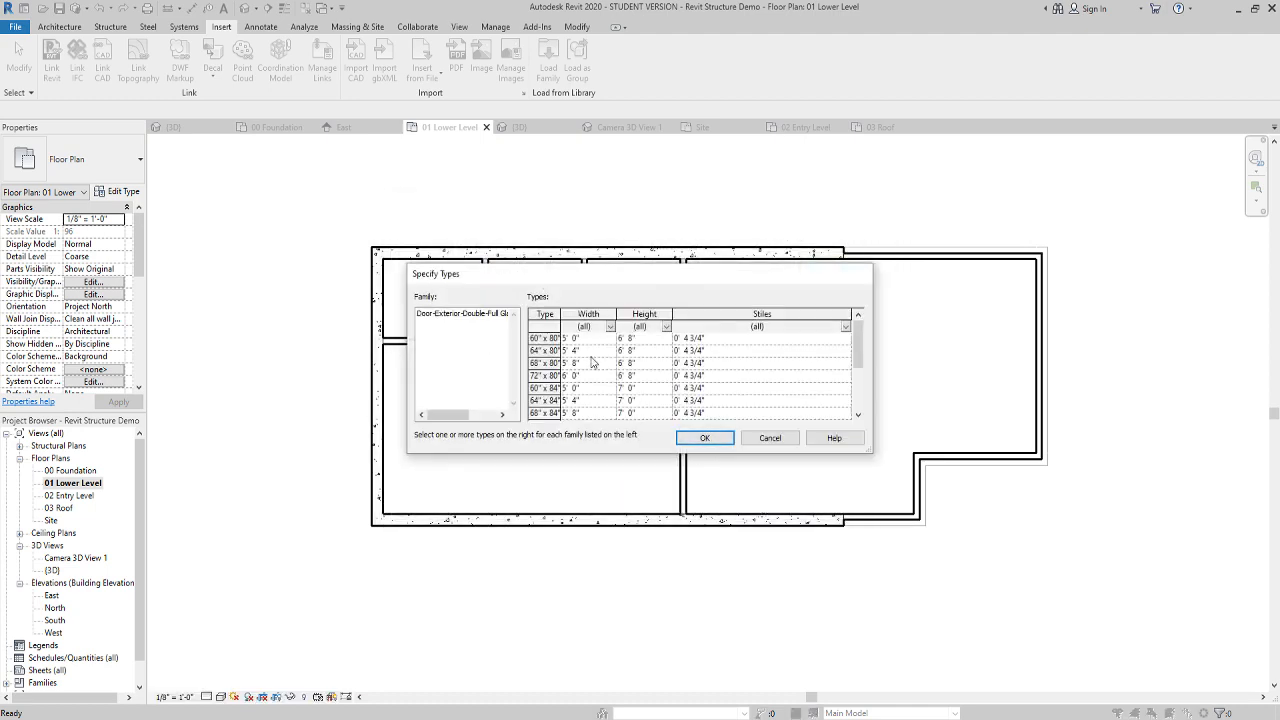
# Load the 68" x 84" type of the exterior double full-glass door family
pyautogui.scroll(-3, 594, 363)
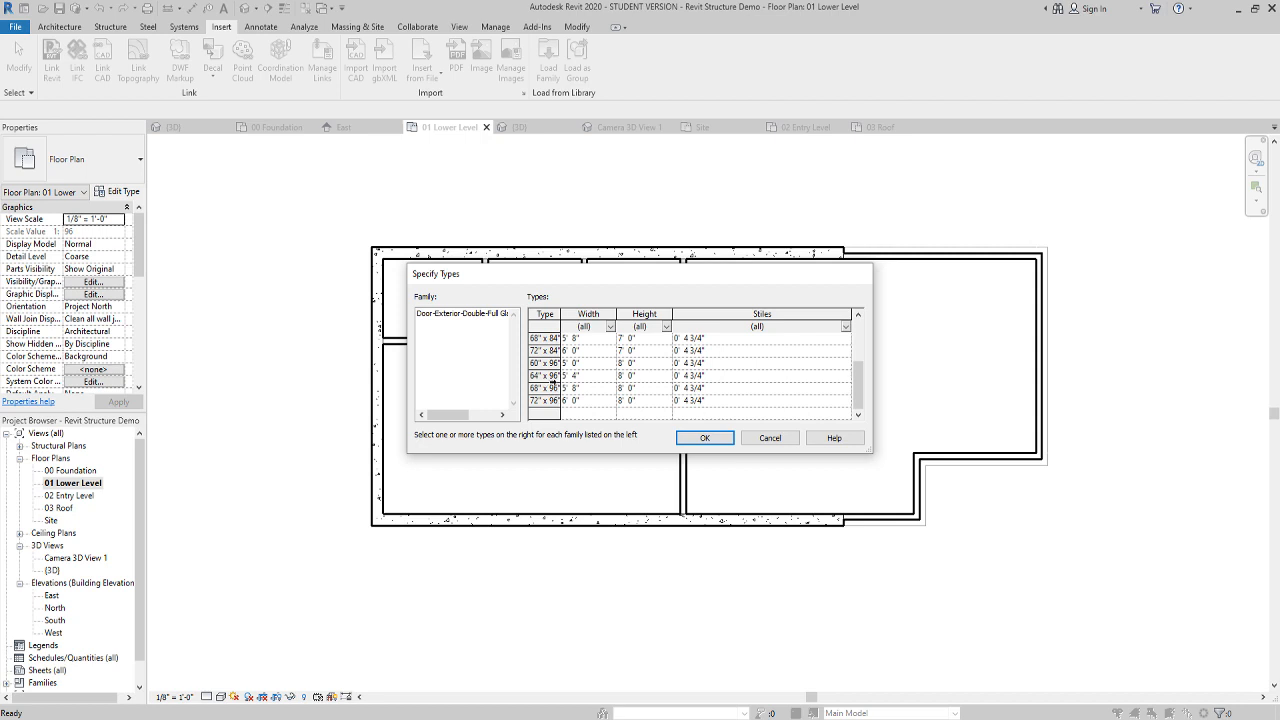
pyautogui.click(552, 362)
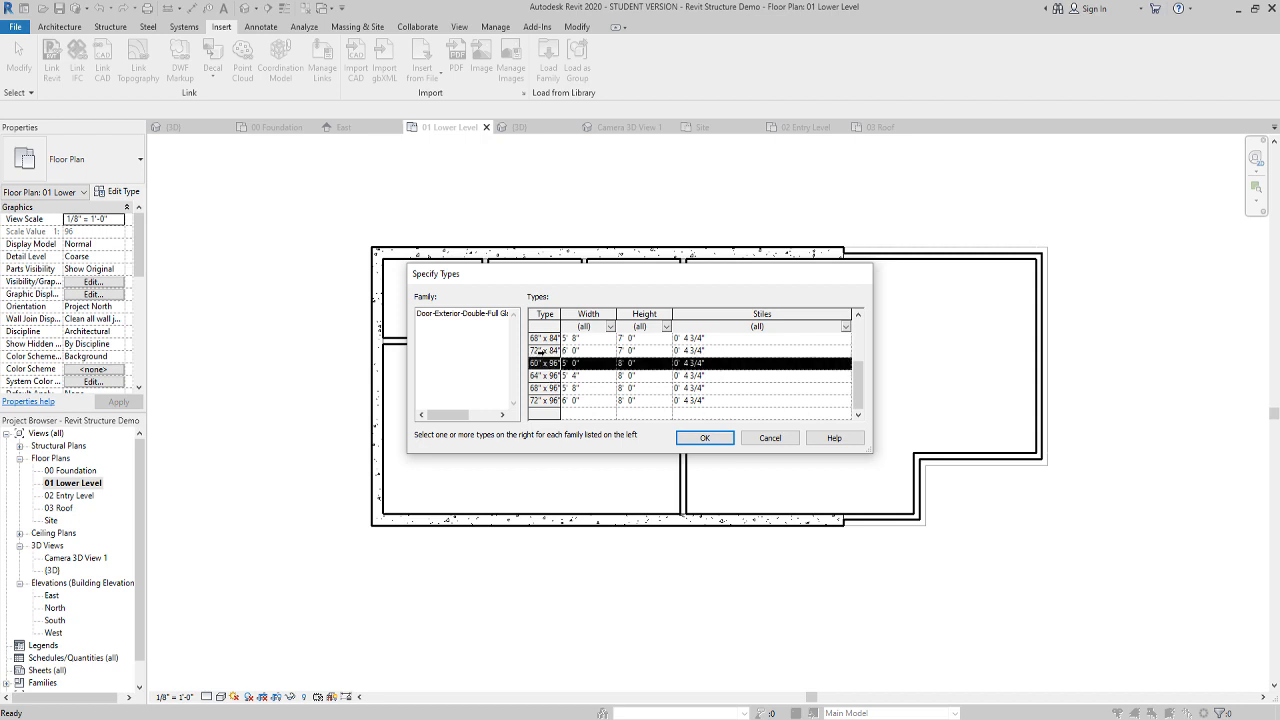
pyautogui.click(545, 339)
pyautogui.scroll(1, 643, 400)
pyautogui.click(718, 437)
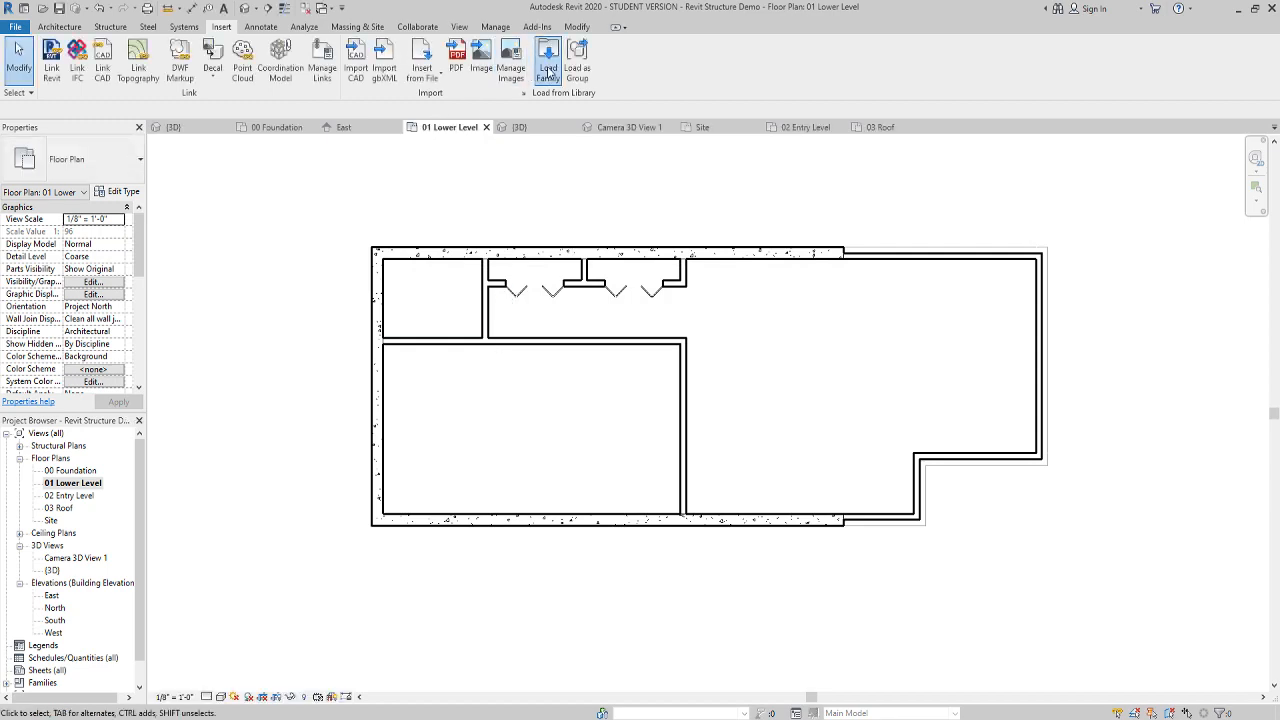
# Load the Door-Exterior-Single-Entry-Half Flat Glass-Wood_Clad family from the Residential folder with its 36" x 80" type
pyautogui.click(548, 60)
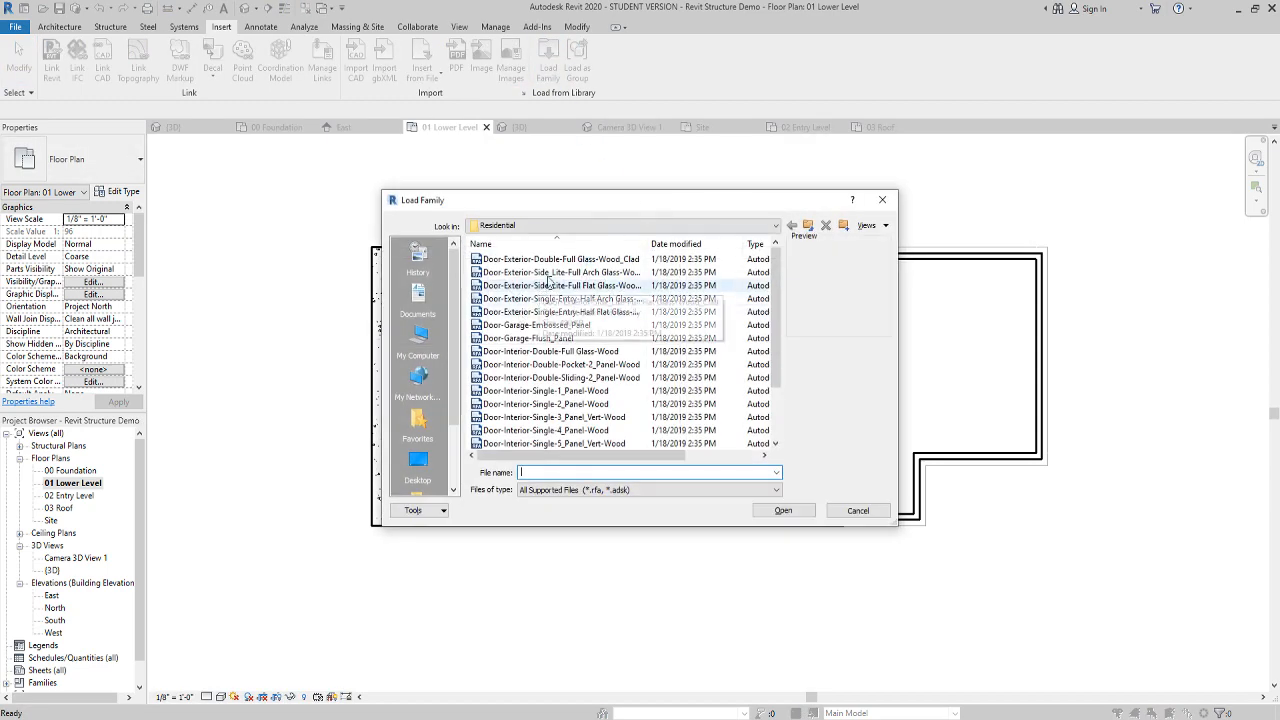
pyautogui.click(562, 285)
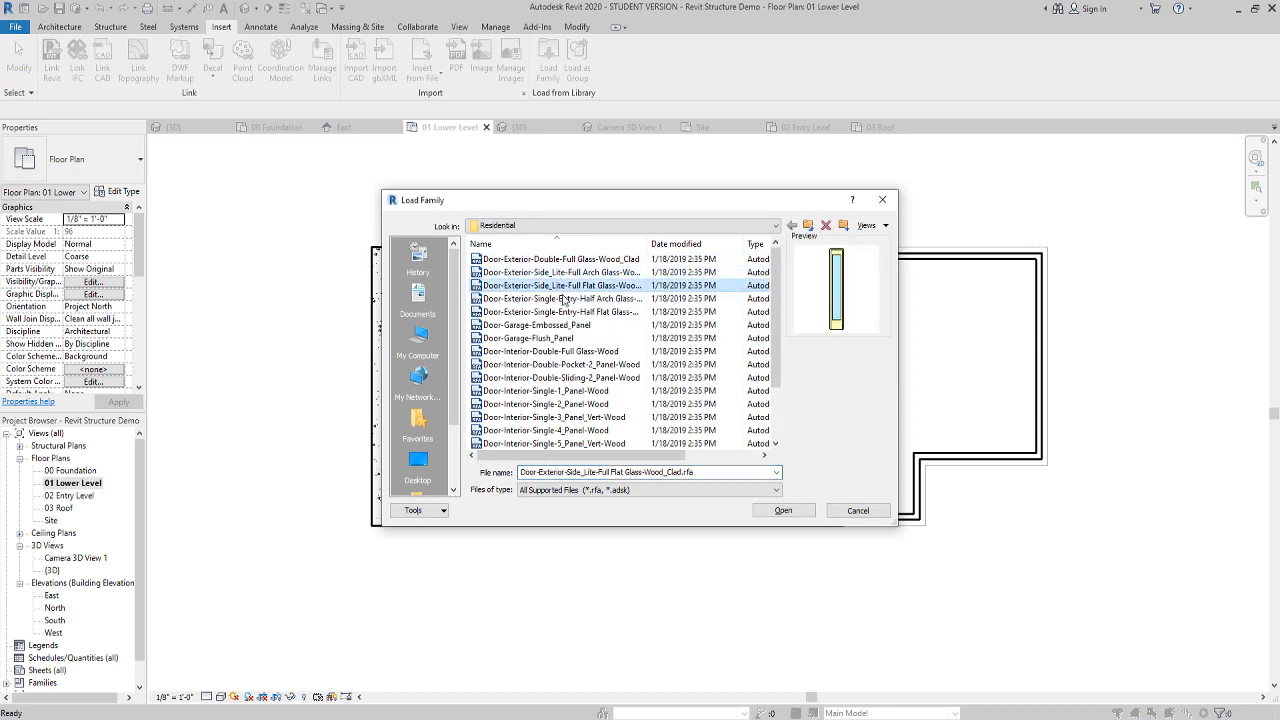
pyautogui.click(560, 312)
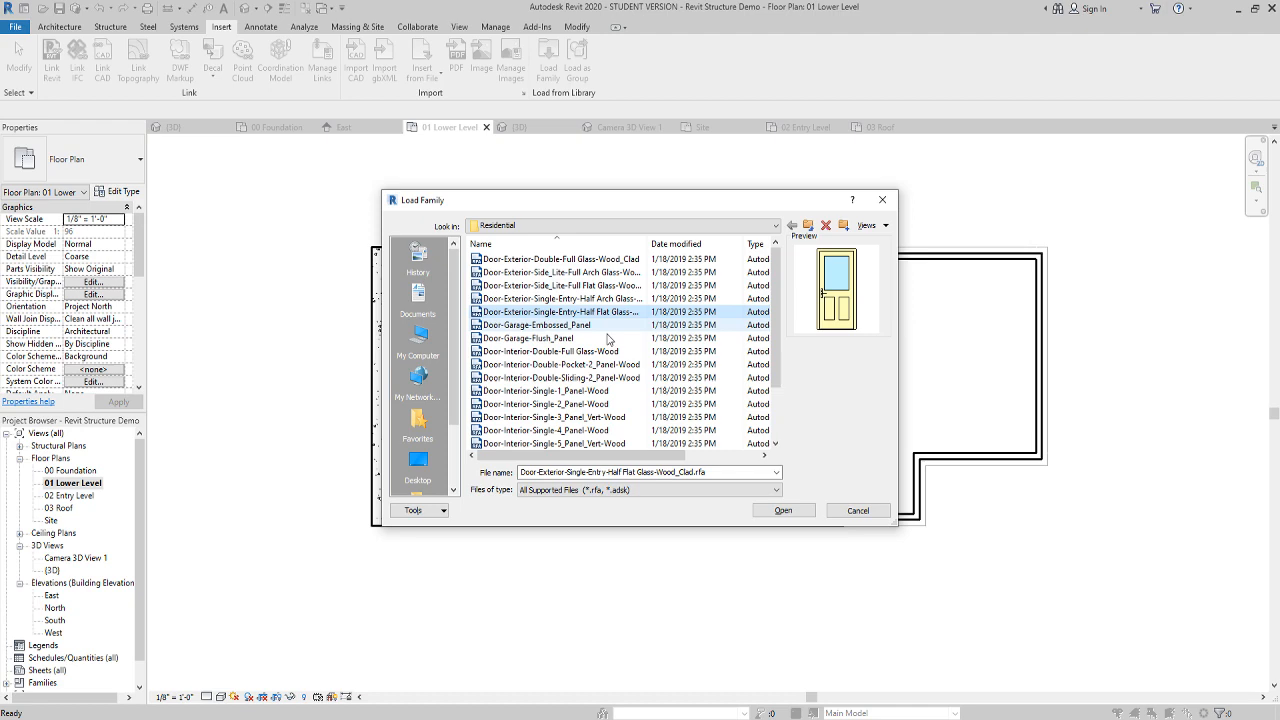
pyautogui.click(552, 326)
pyautogui.click(578, 316)
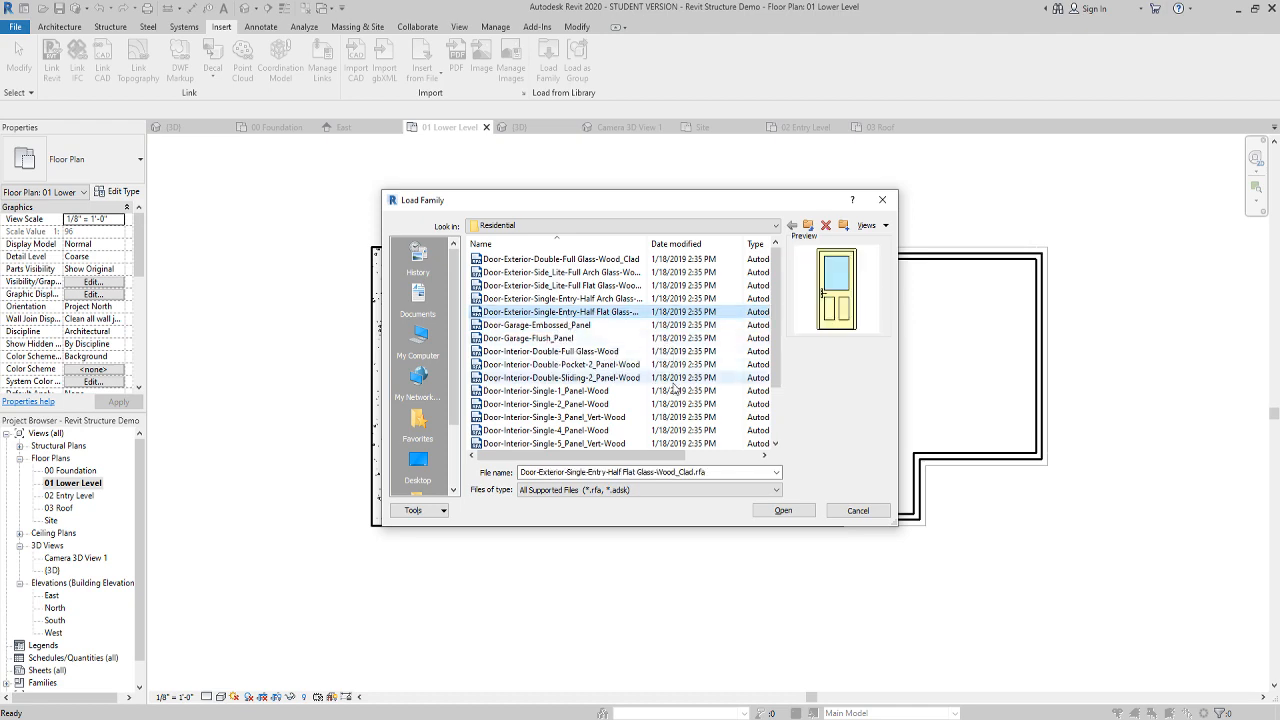
pyautogui.click(784, 511)
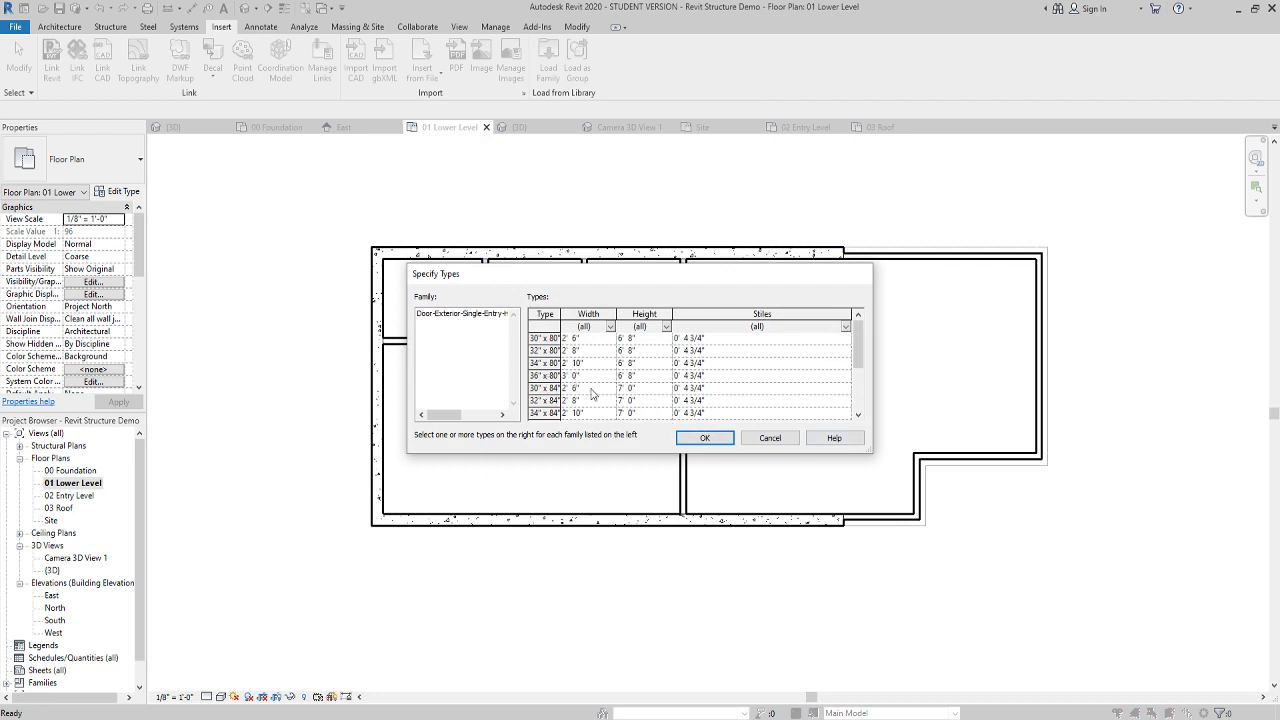
pyautogui.click(596, 379)
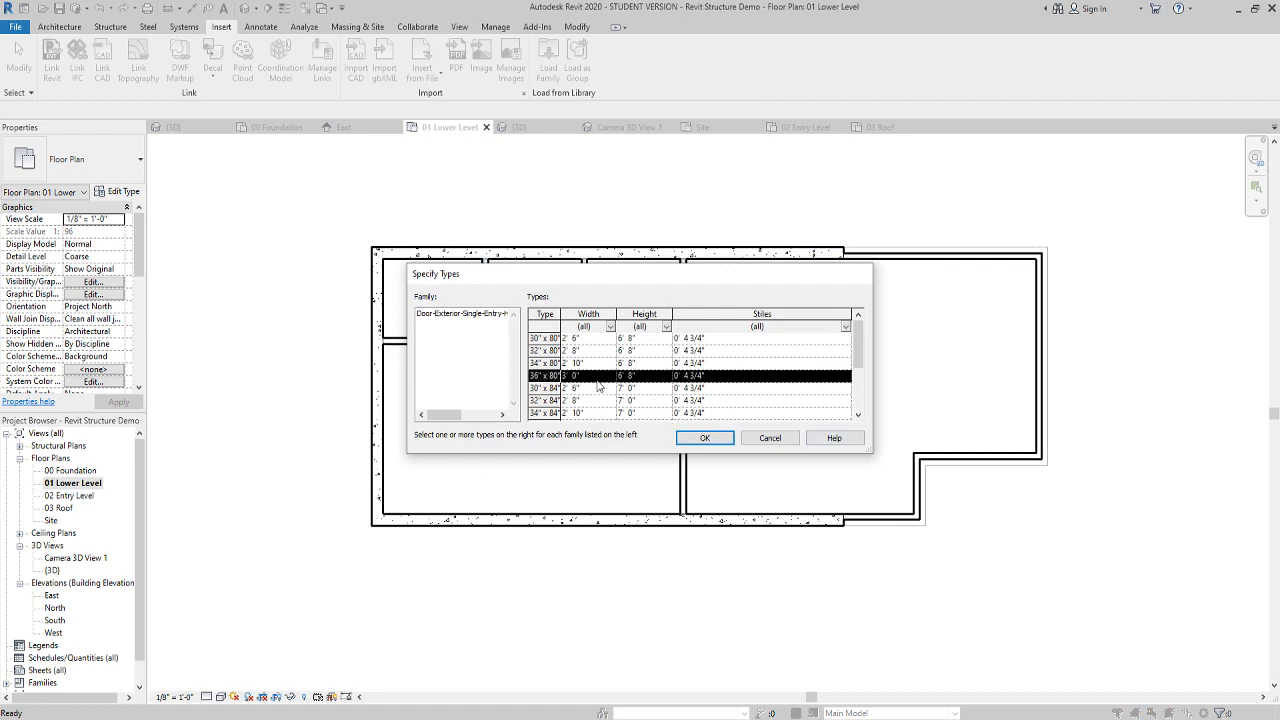
pyautogui.click(705, 439)
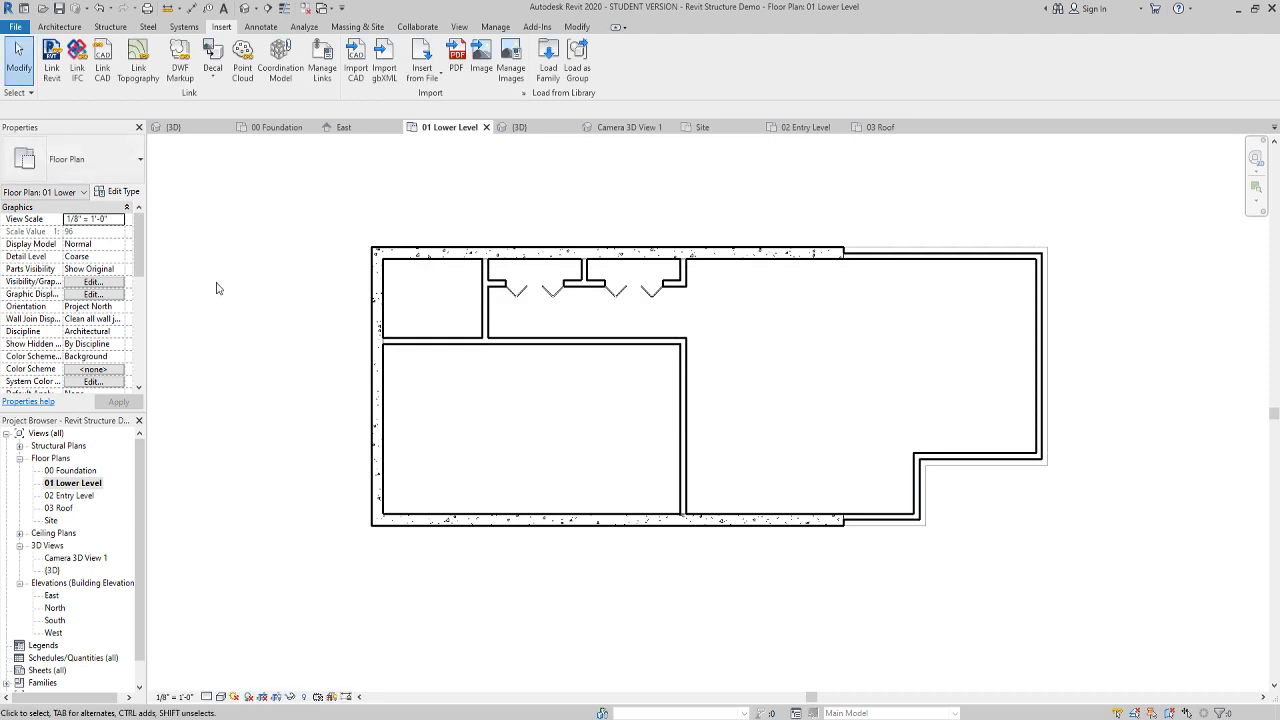
# Place a 36" x 80" half flat glass single entry door centered in the short notch wall at the building's southeast corner, swinging inward
pyautogui.click(59, 27)
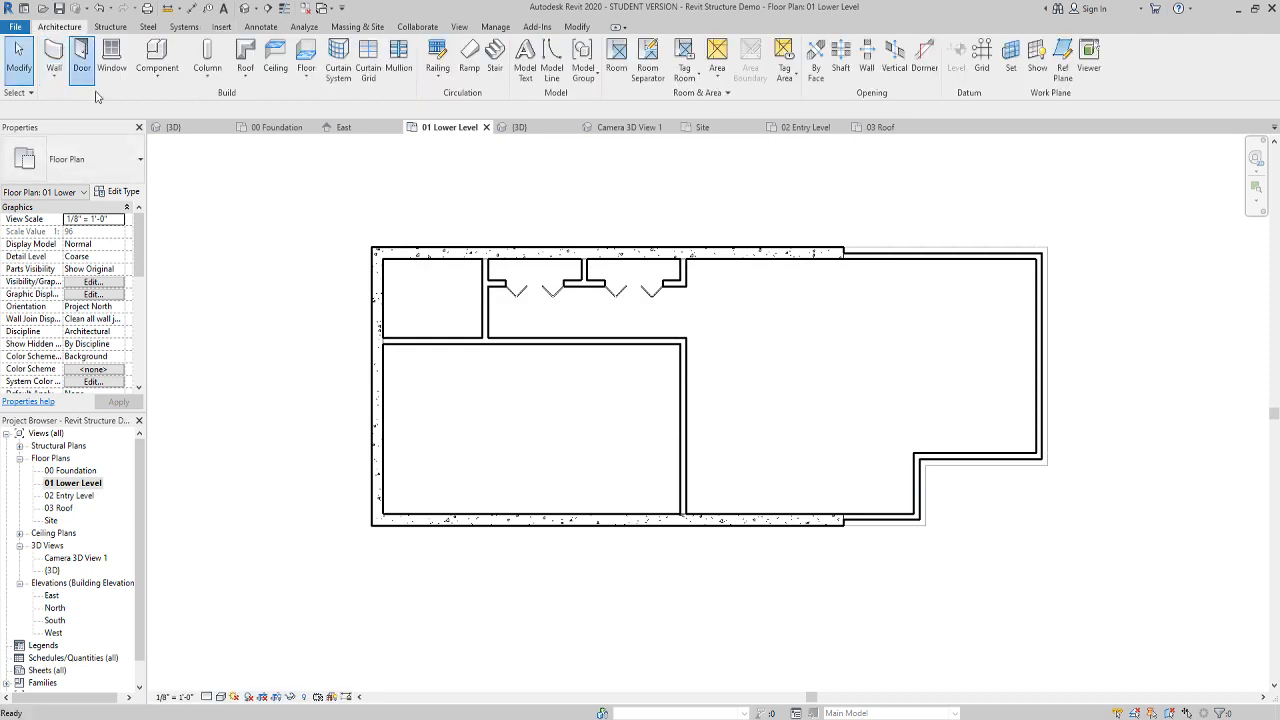
pyautogui.click(82, 62)
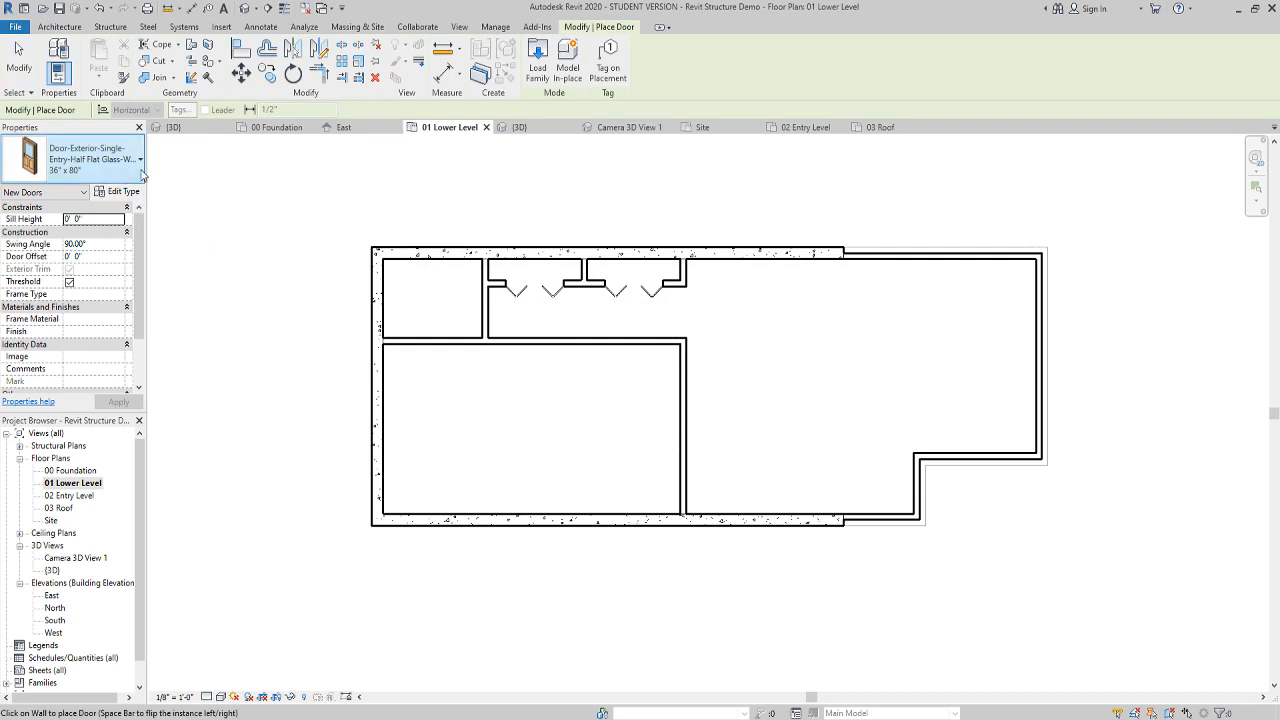
pyautogui.click(142, 175)
pyautogui.click(100, 326)
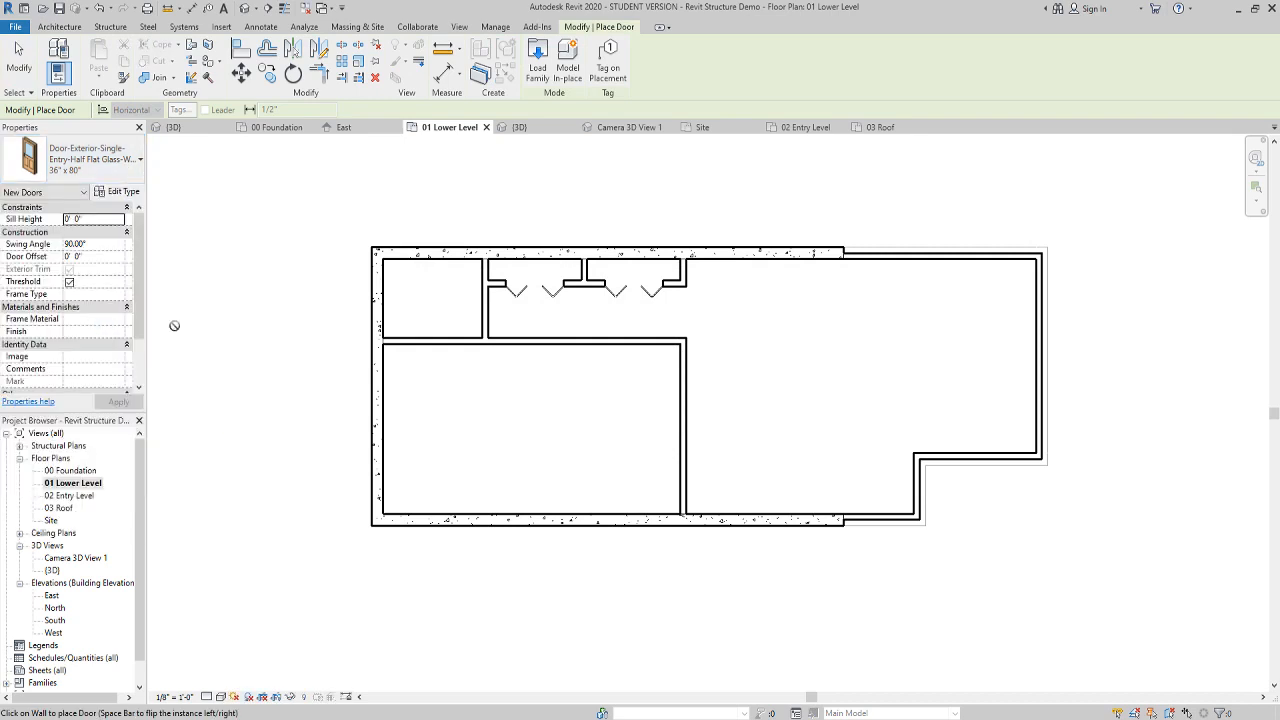
pyautogui.click(912, 490)
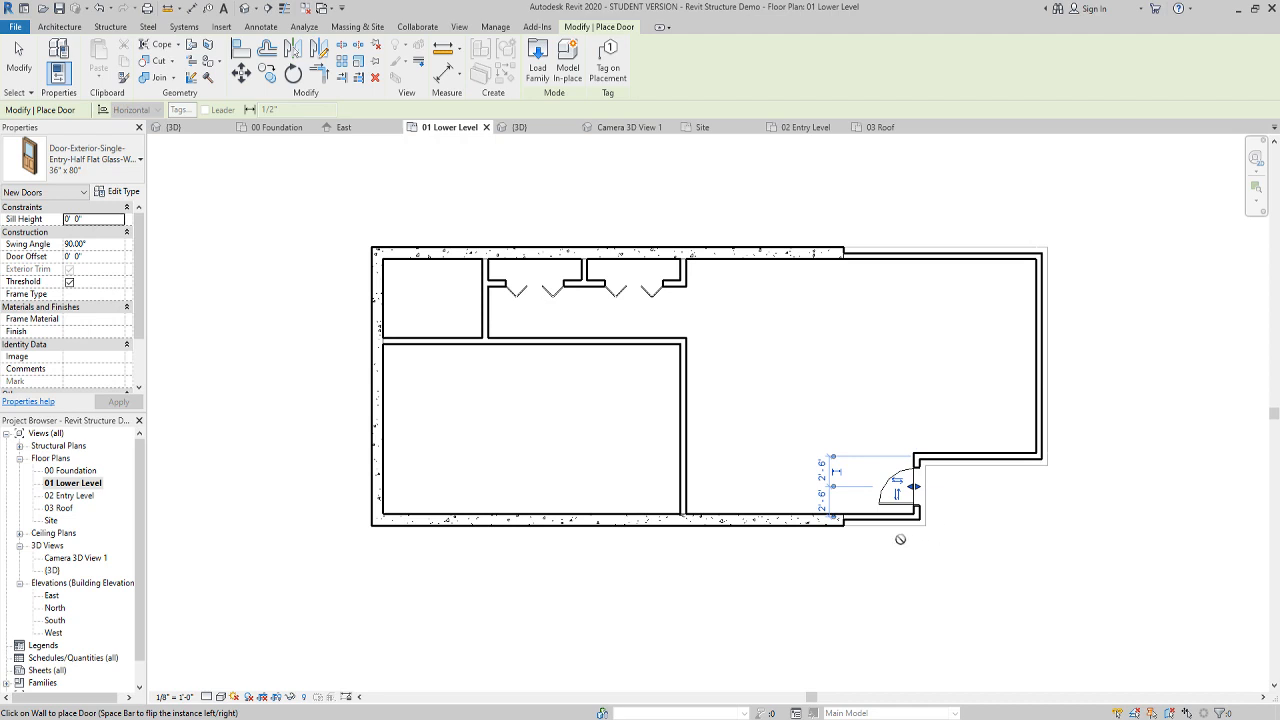
pyautogui.press('Escape')
pyautogui.press('Escape')
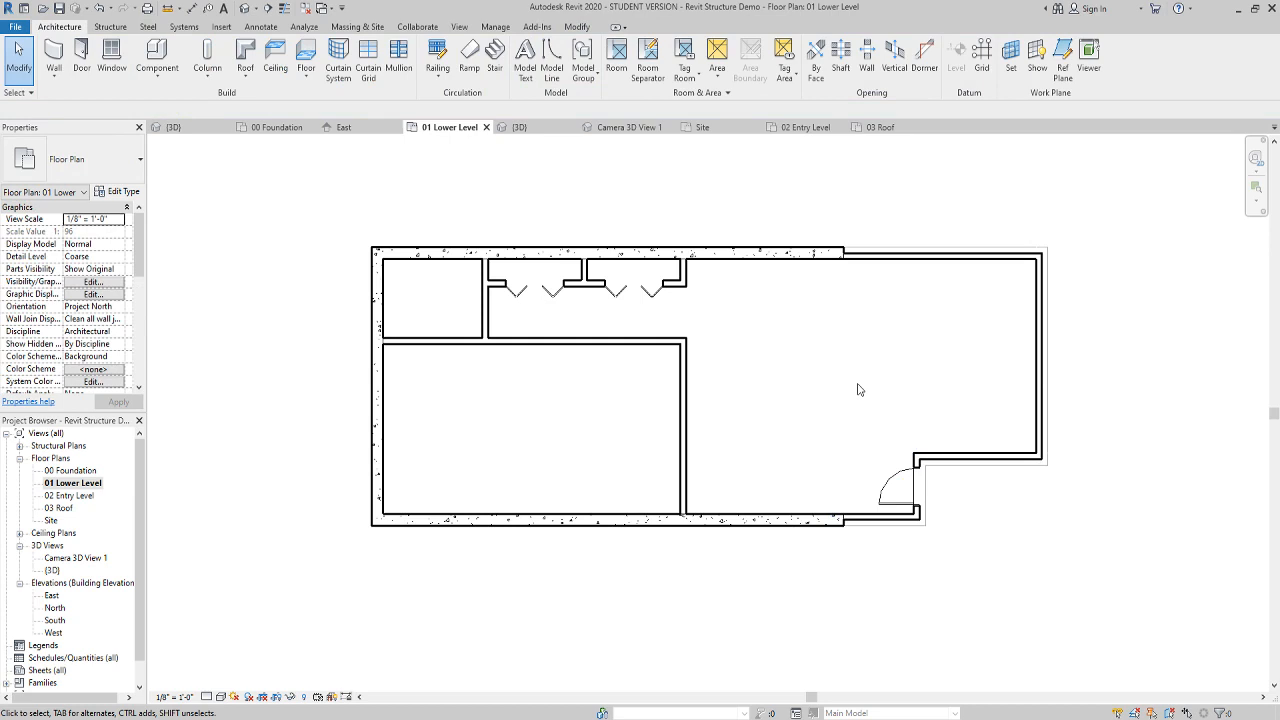
# Cycle the lower-level entry door through its swing and hinge orientations, back to opening inward
pyautogui.click(910, 482)
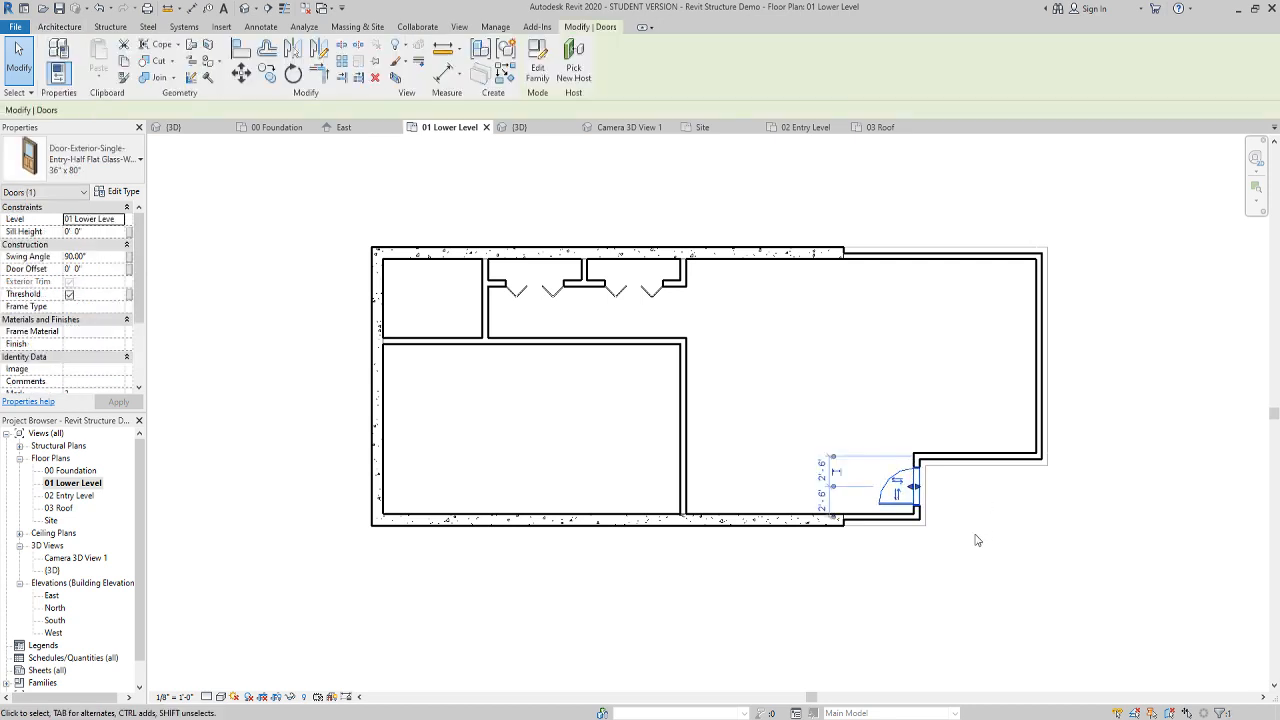
pyautogui.press('space')
pyautogui.press('space')
pyautogui.press('space')
pyautogui.press('space')
pyautogui.click(1031, 558)
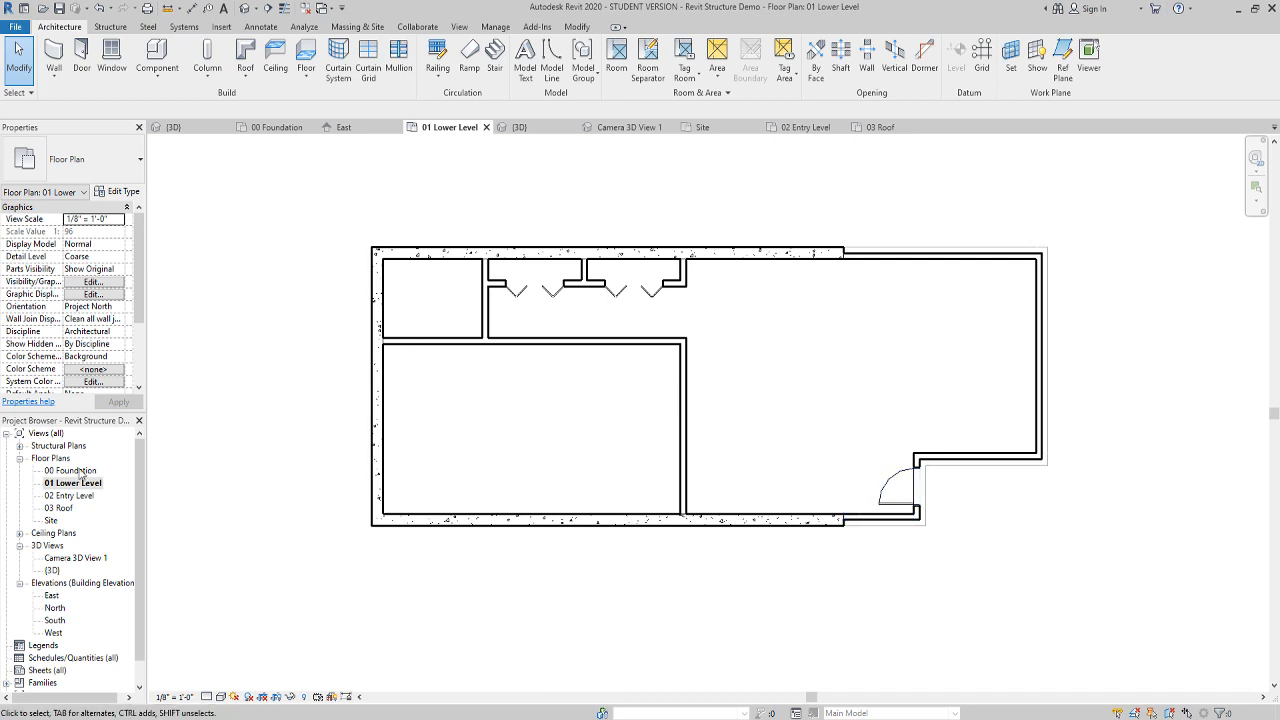
# On the 02 Entry Level floor plan, place a 36" x 80" single entry door in the short southeast notch wall, directly above the lower-level door
pyautogui.doubleClick(70, 496)
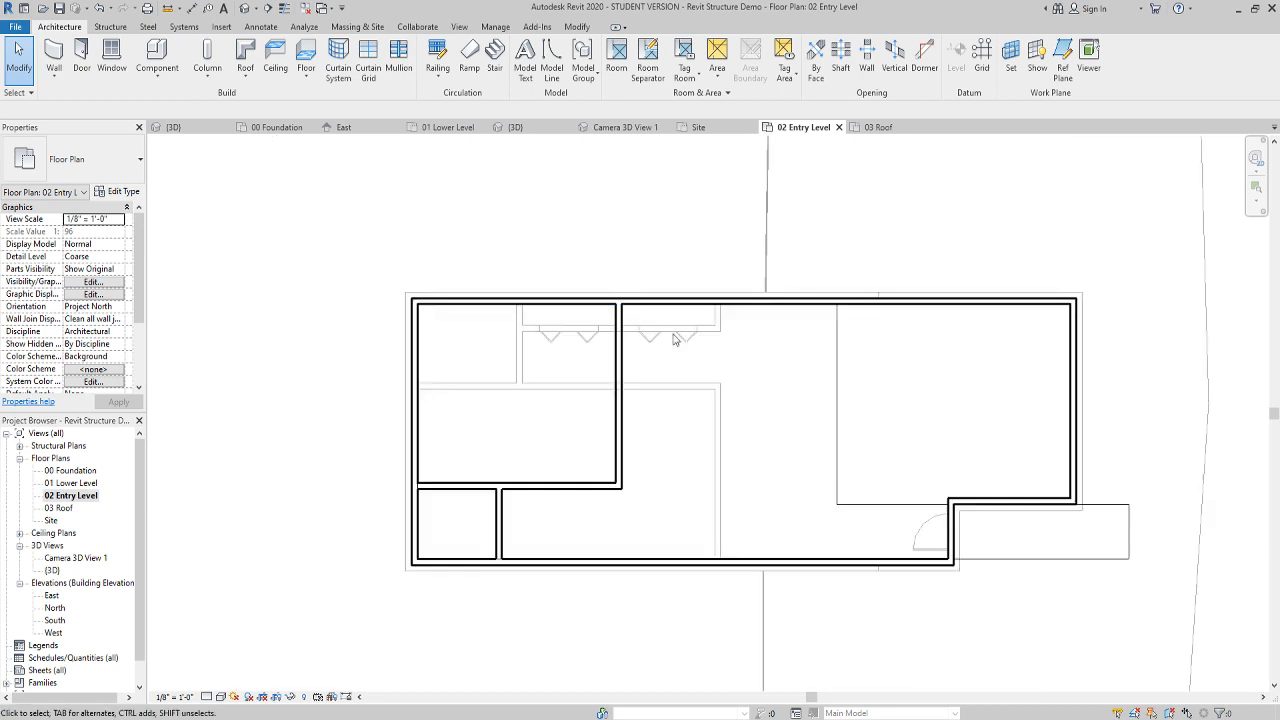
pyautogui.click(82, 52)
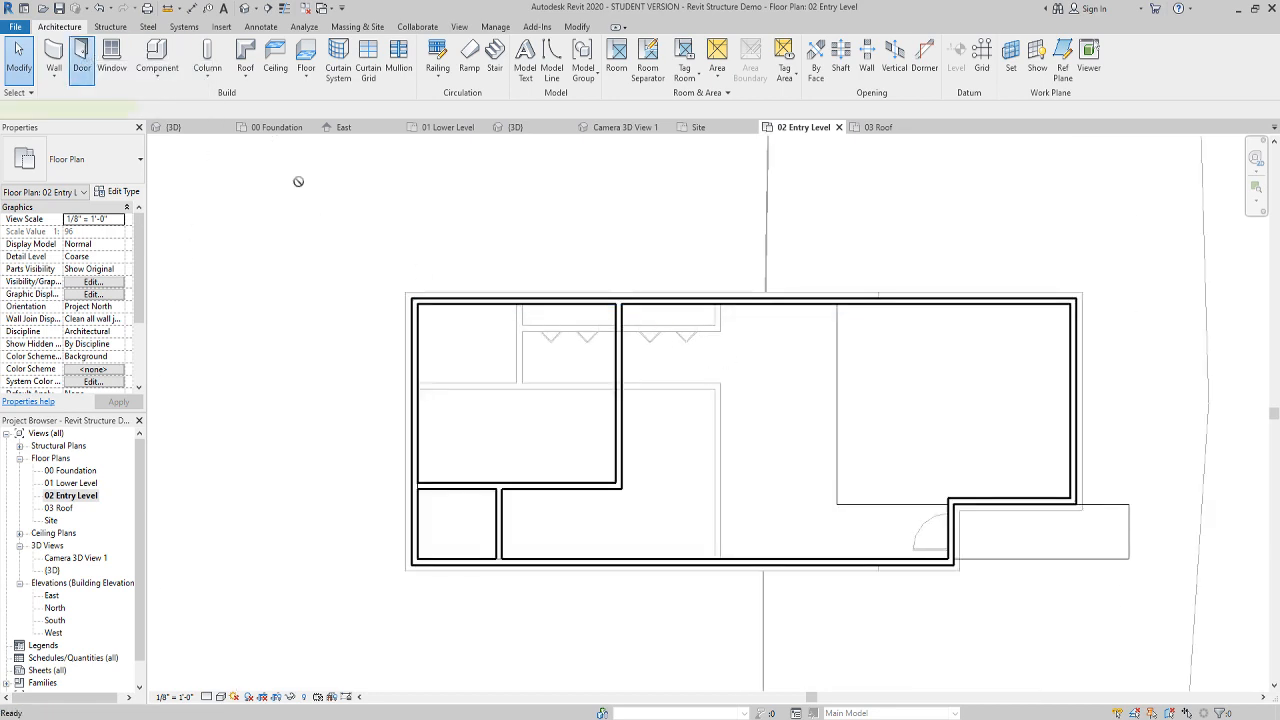
pyautogui.click(950, 538)
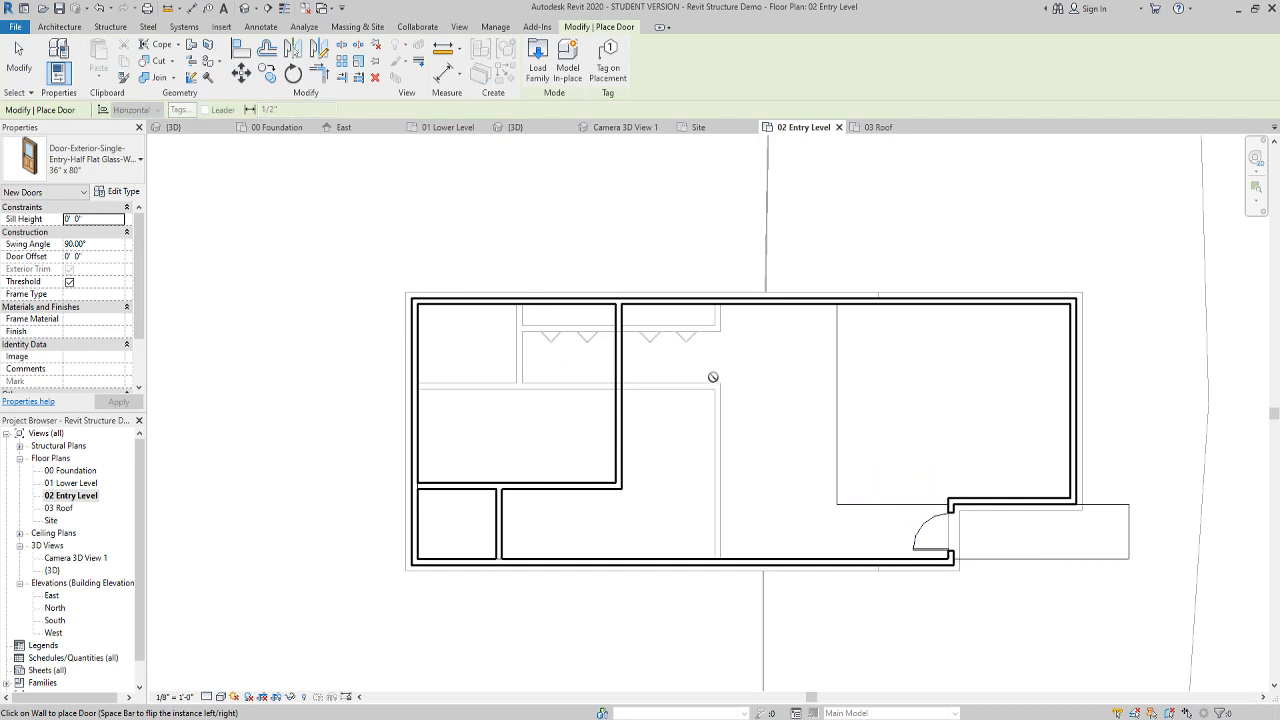
pyautogui.press('Escape')
pyautogui.press('Escape')
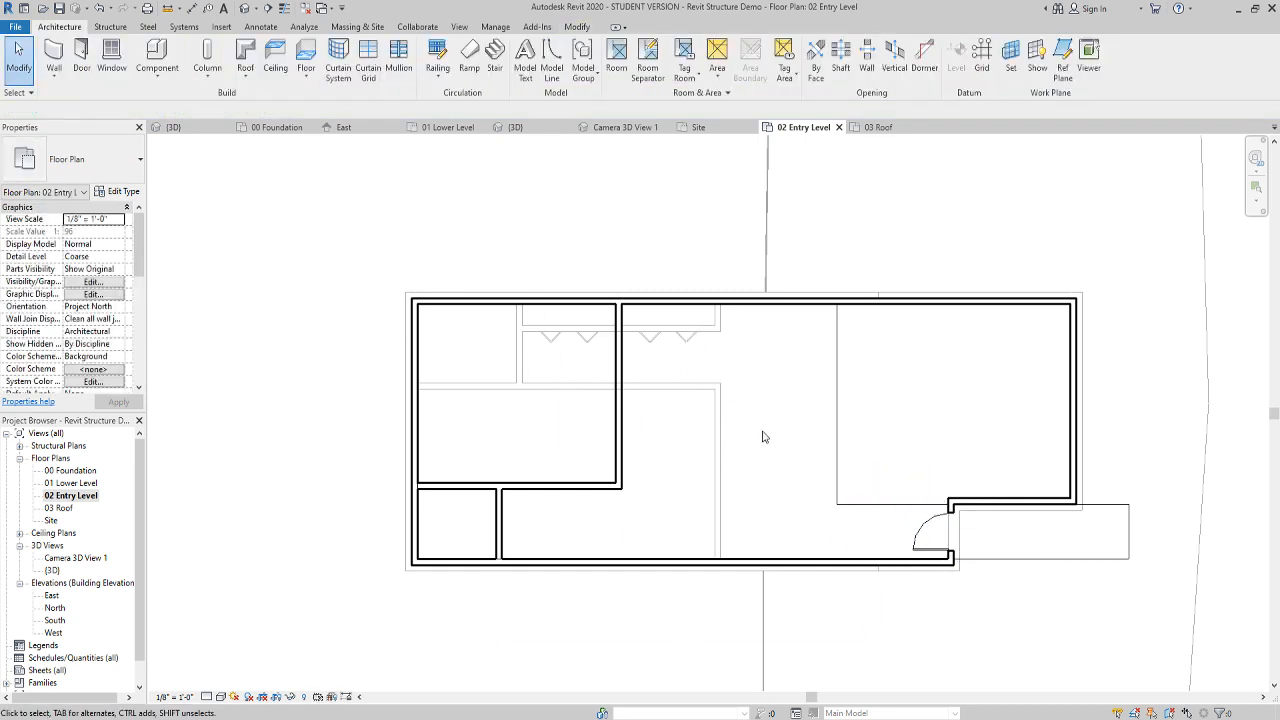
# Set the underlay base level of the 02 Entry Level floor plan to None
pyautogui.scroll(-5, 70, 323)
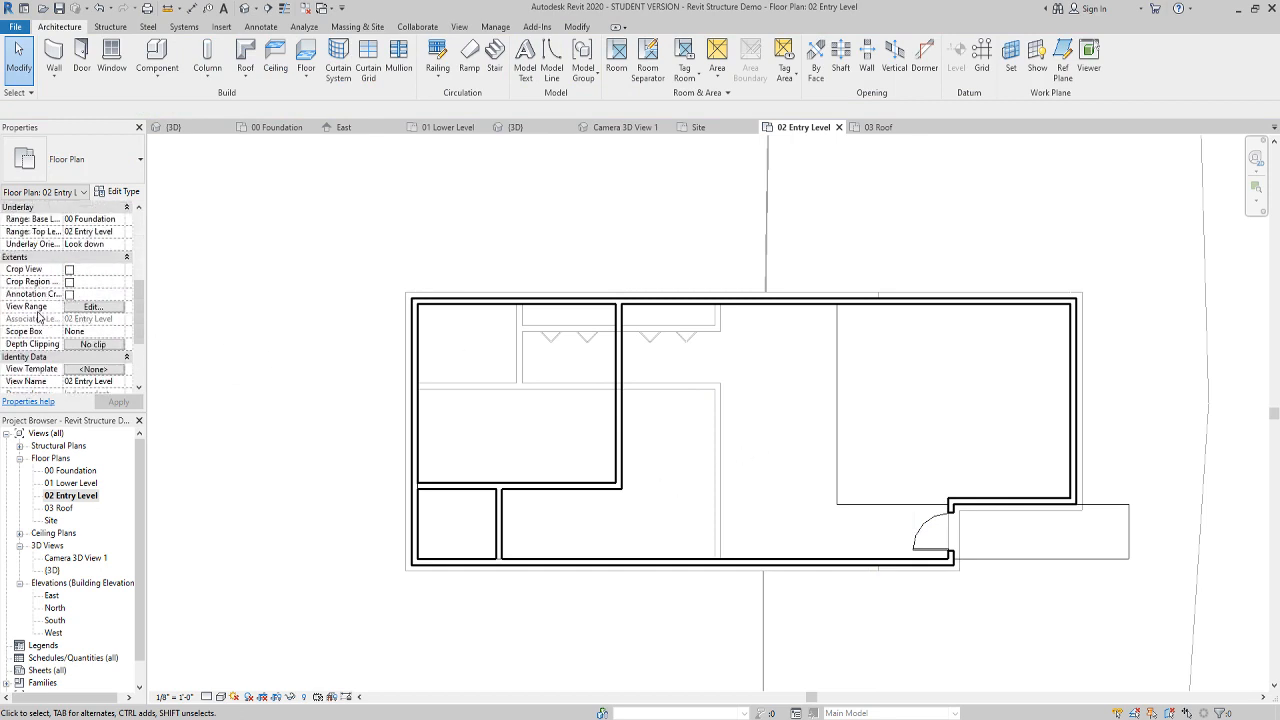
pyautogui.scroll(1, 65, 340)
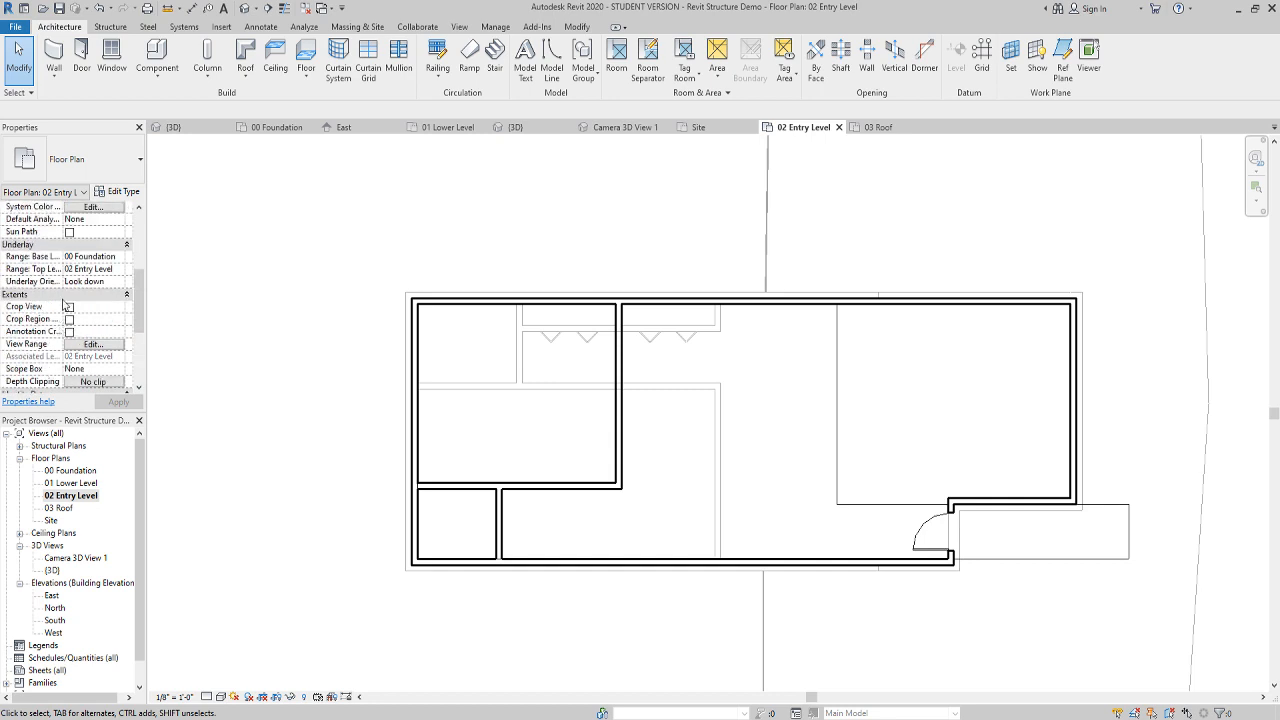
pyautogui.click(105, 258)
pyautogui.click(119, 257)
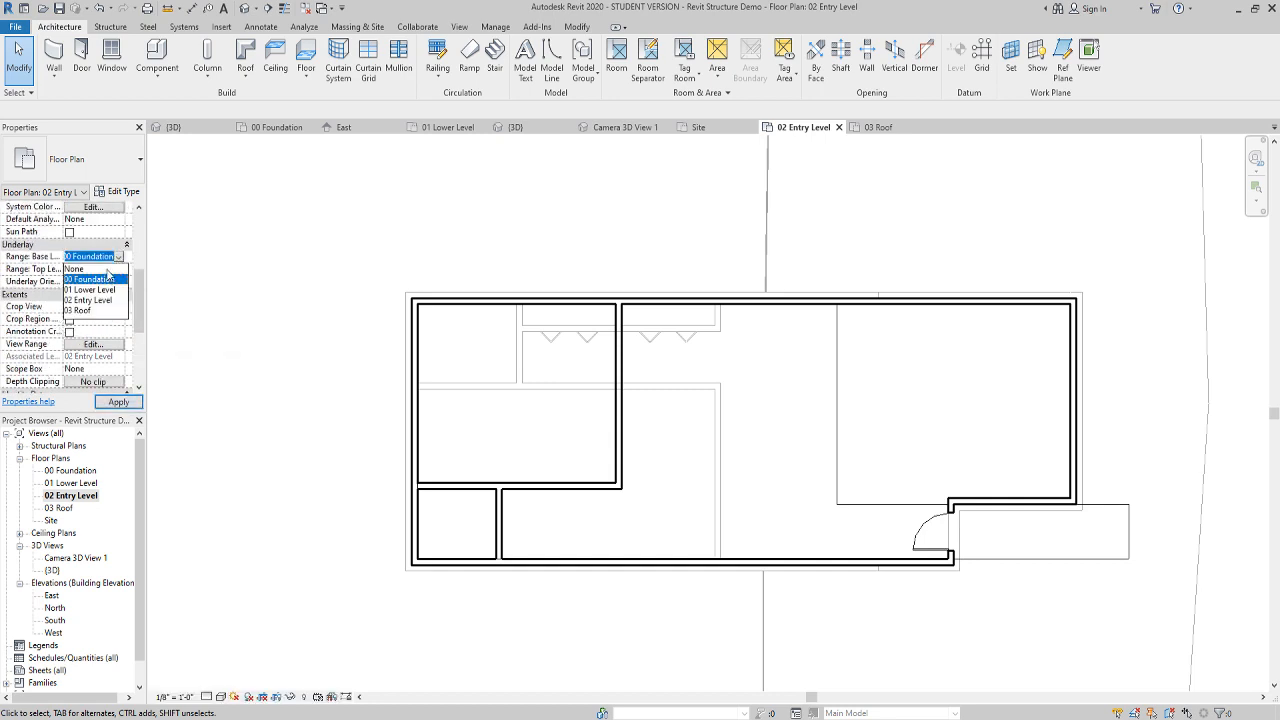
pyautogui.click(95, 269)
pyautogui.click(118, 401)
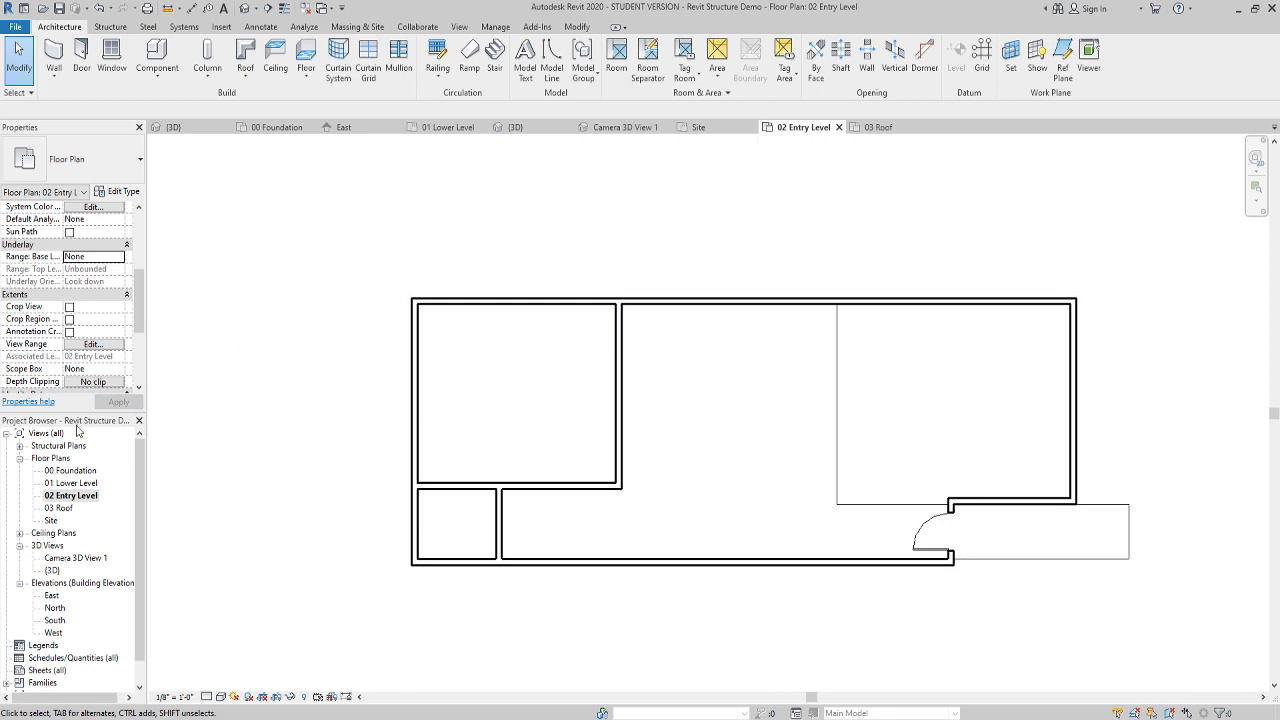
# Place a 68" x 84" double full glass exterior door in the north wall, about 13'-9" east of the interior wall, swinging outward
pyautogui.click(82, 60)
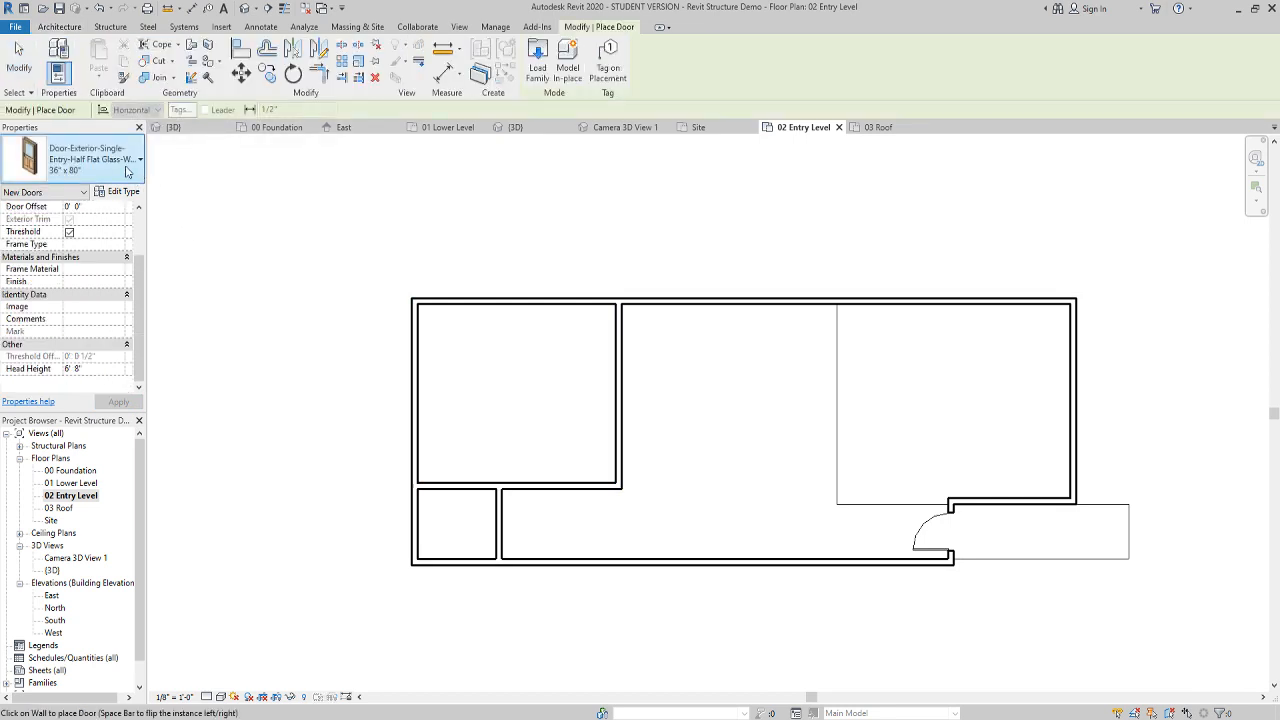
pyautogui.click(95, 160)
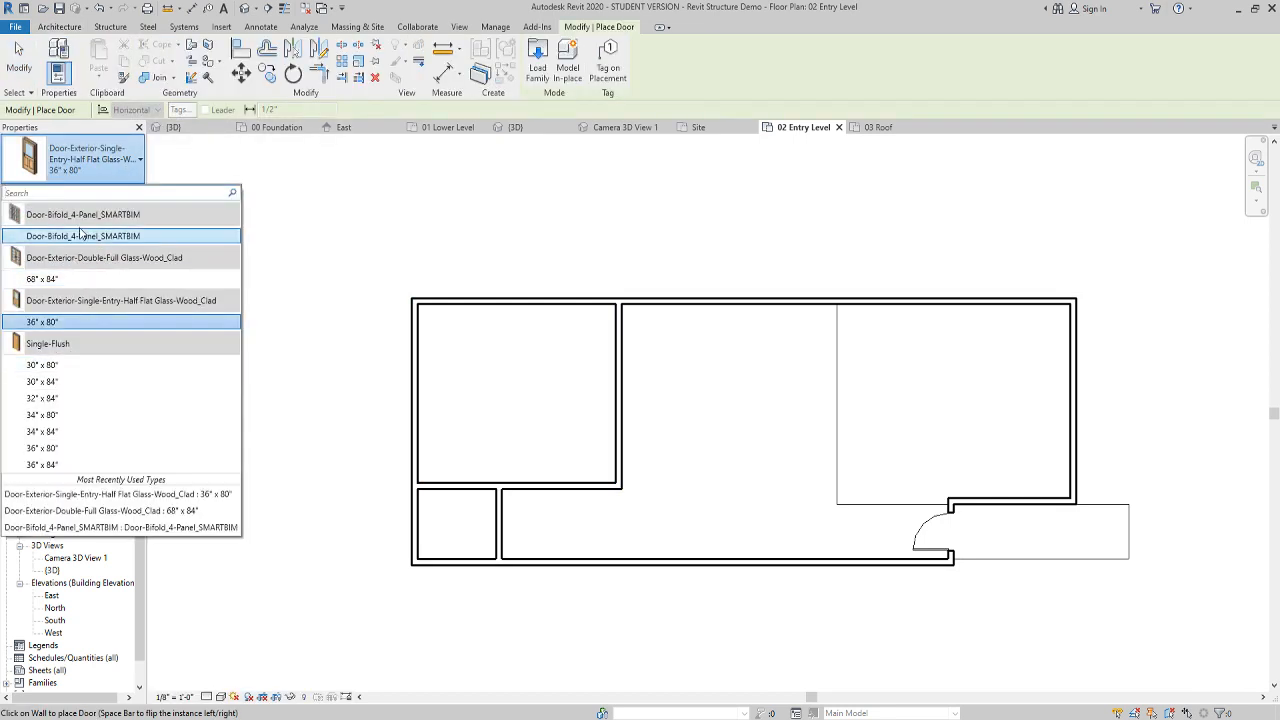
pyautogui.click(78, 281)
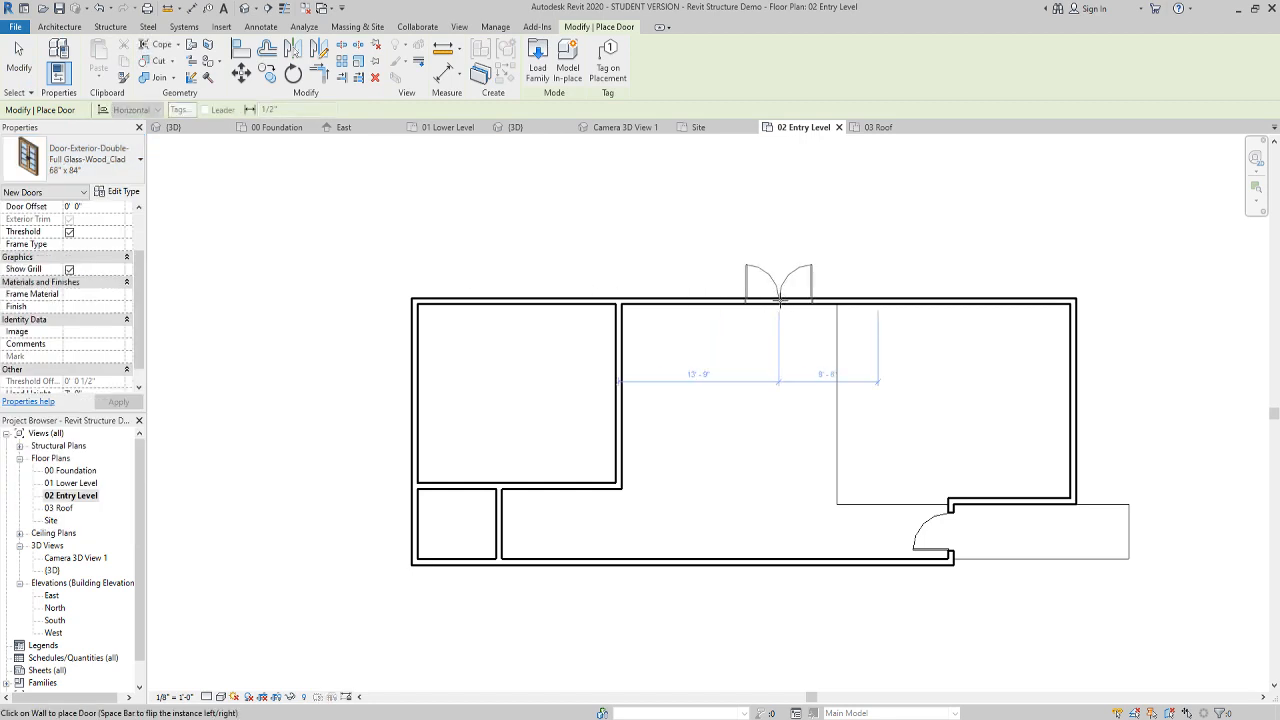
pyautogui.click(729, 392)
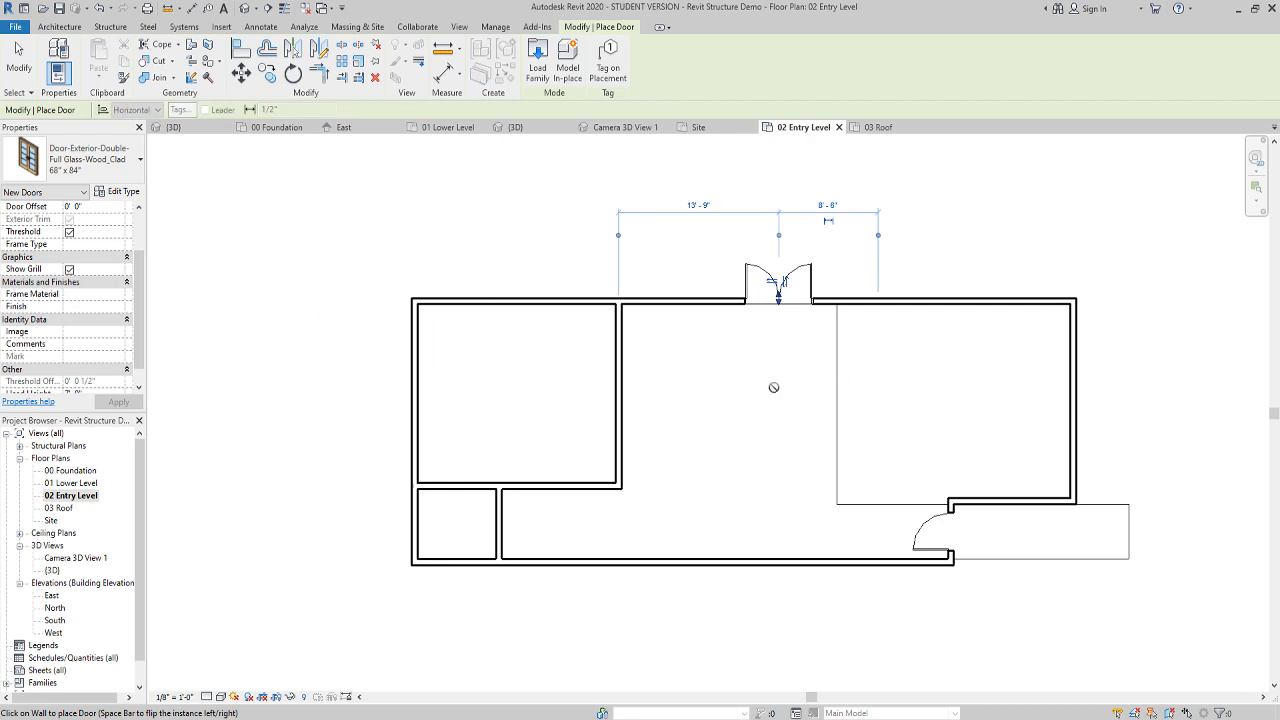
pyautogui.press('Escape')
pyautogui.press('Escape')
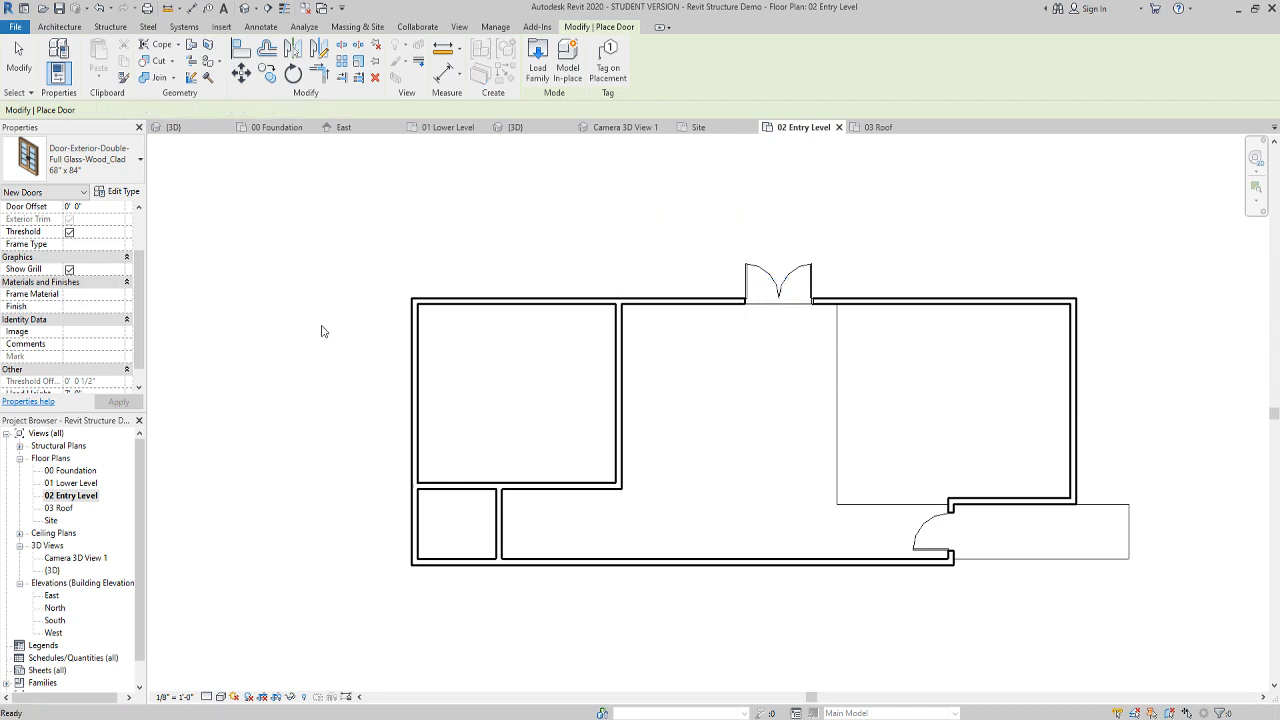
# Set the underlay base level of the 02 Entry Level floor plan to 01 Lower Level
pyautogui.click(120, 370)
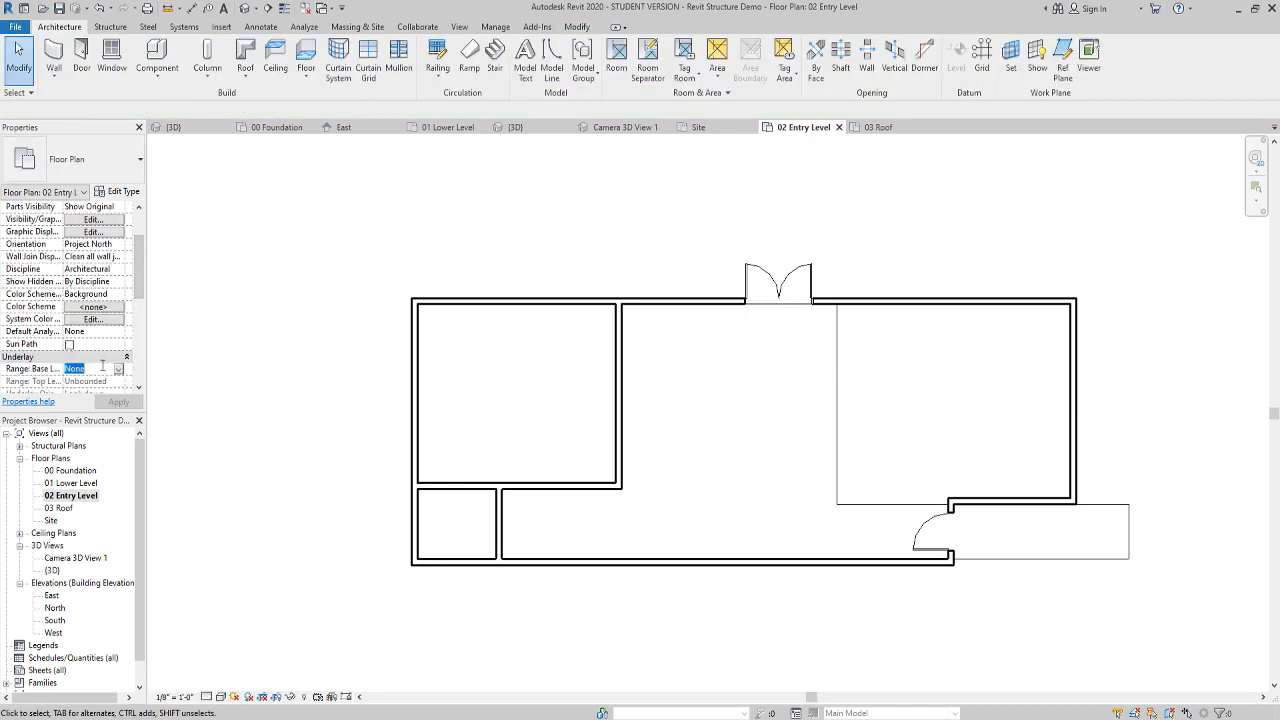
pyautogui.click(120, 370)
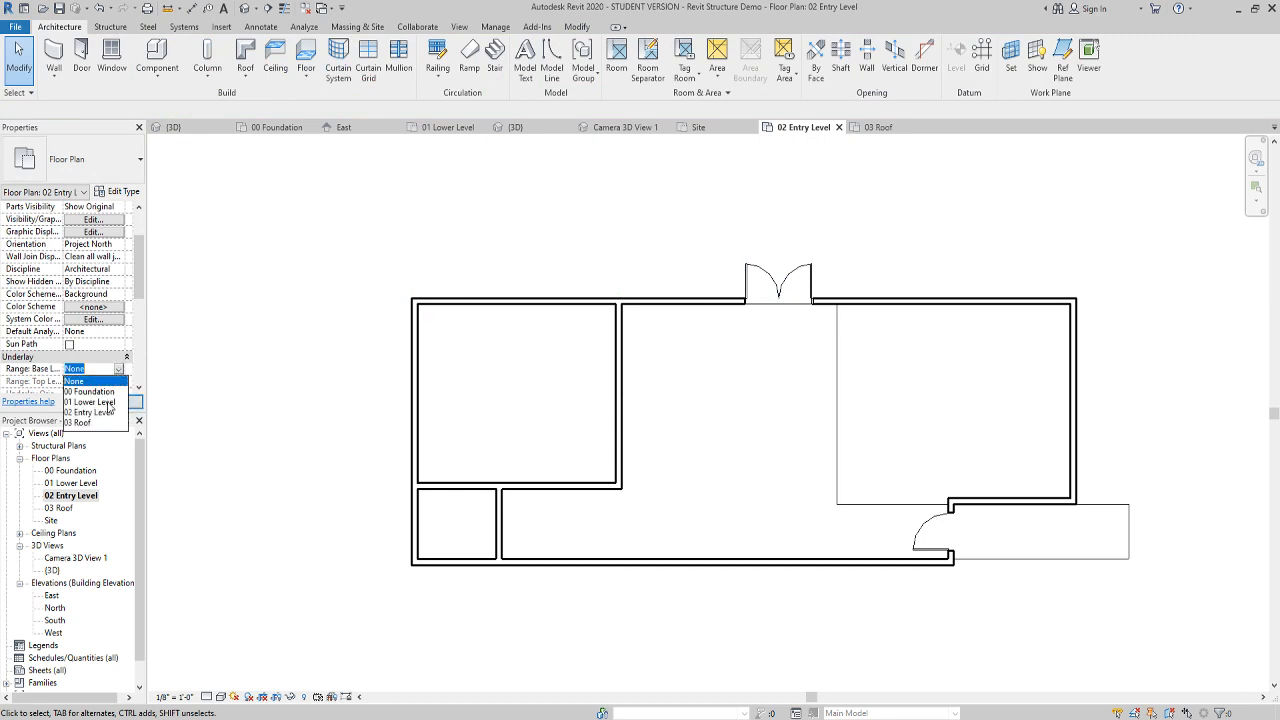
pyautogui.click(104, 402)
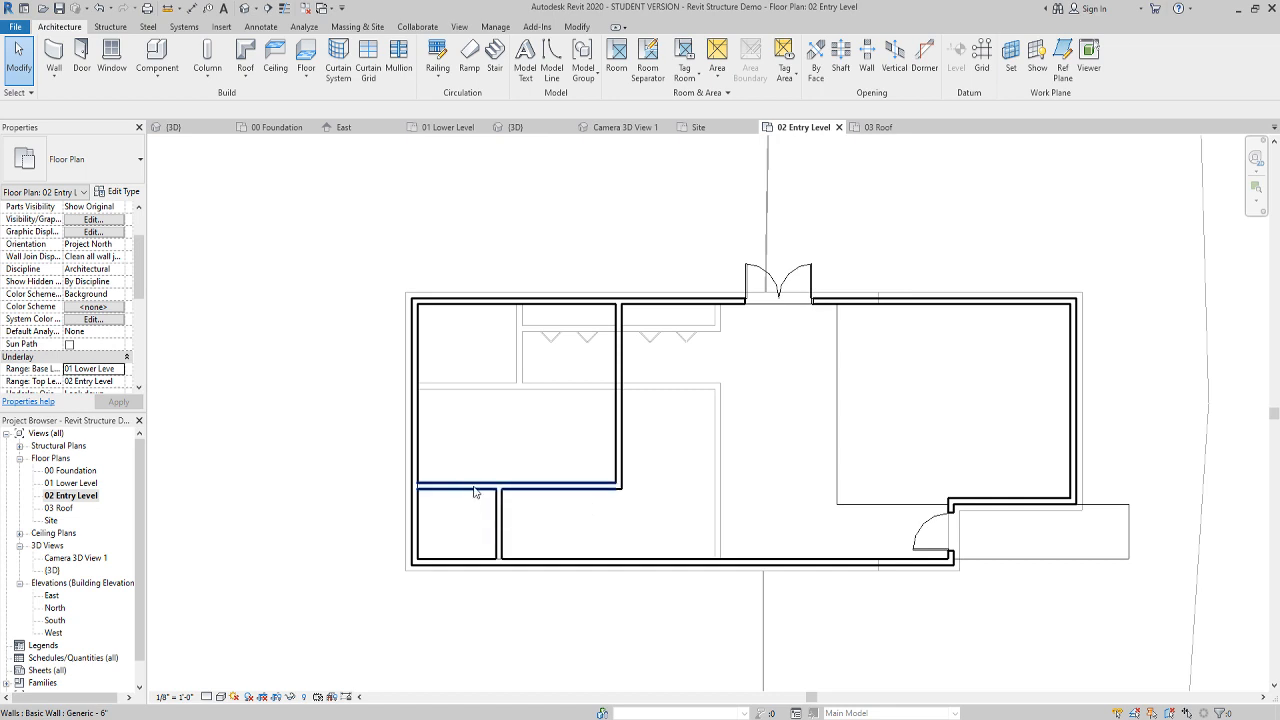
# Place two 34" x 80" Single-Flush doors in the northwest room's south wall, about 2'-6" from each end, swinging into the room
pyautogui.click(82, 58)
pyautogui.click(95, 175)
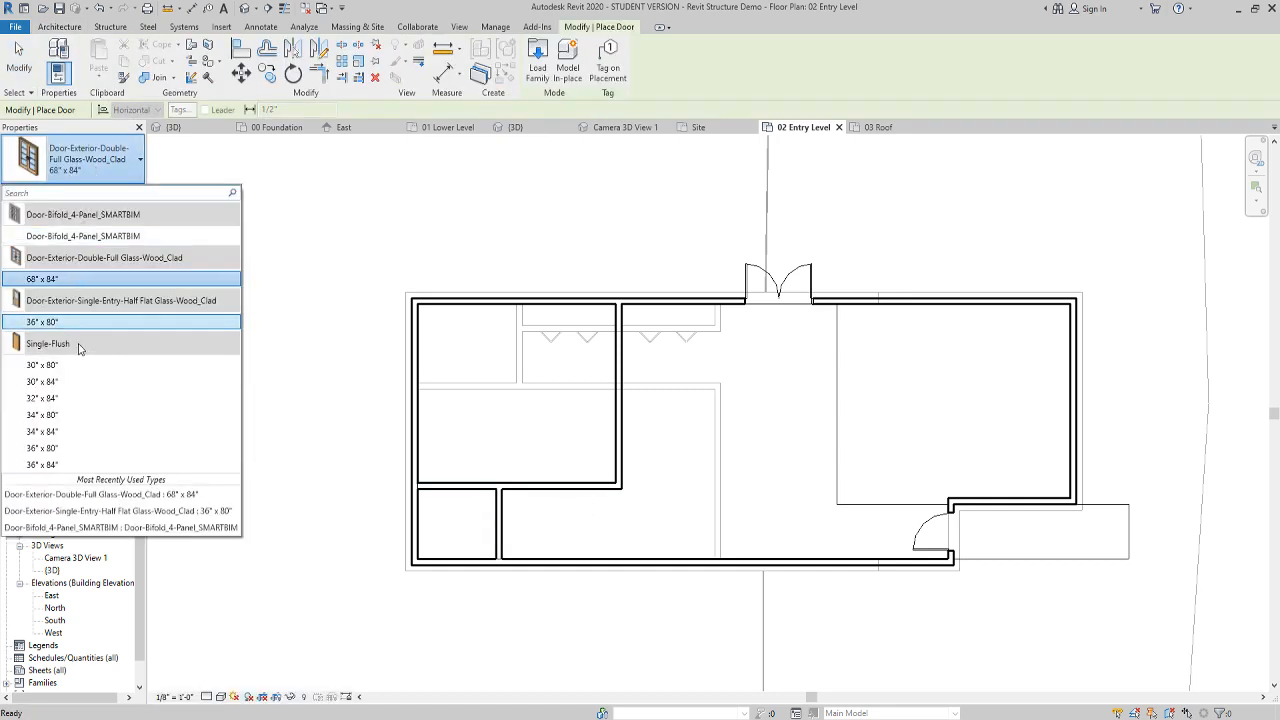
pyautogui.click(83, 415)
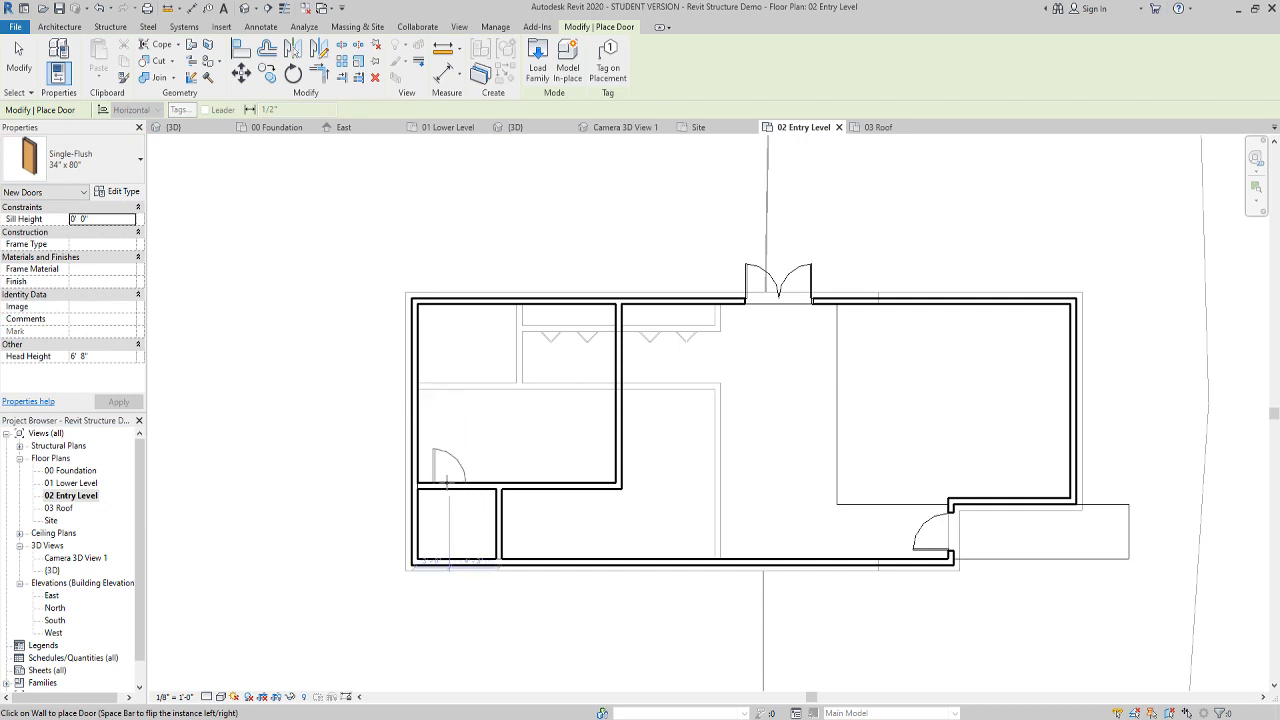
pyautogui.click(444, 482)
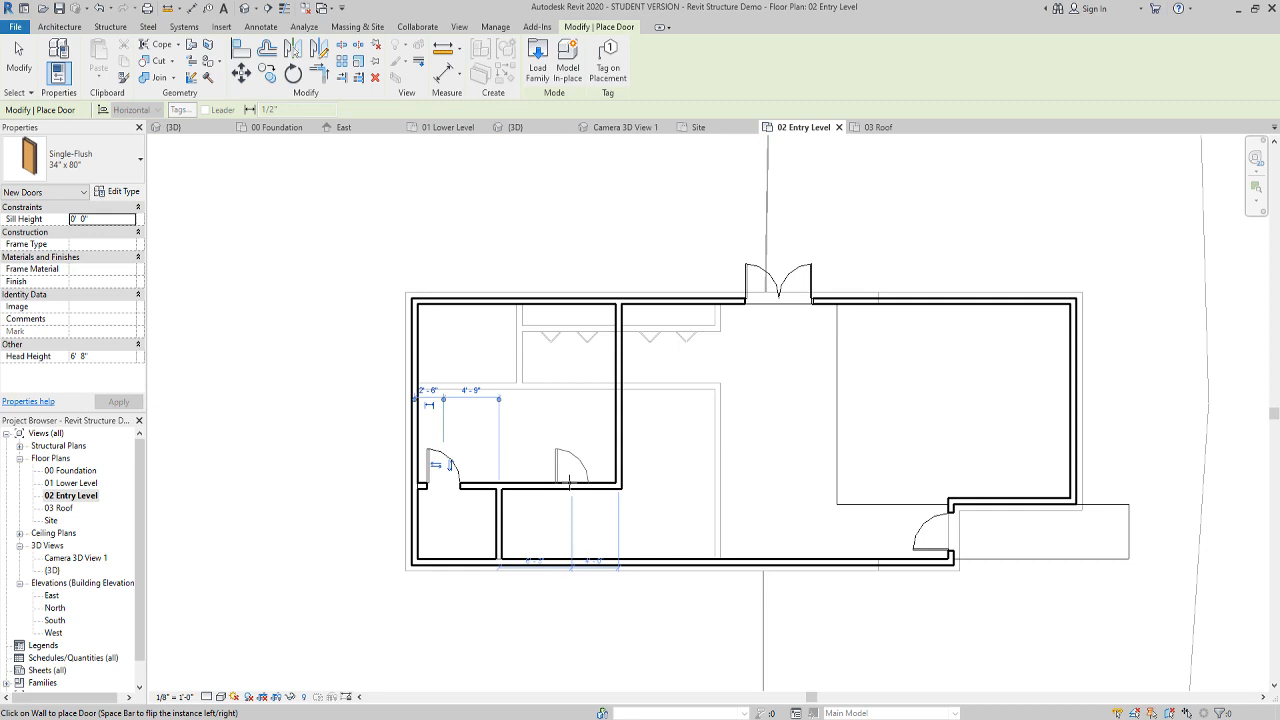
pyautogui.click(590, 484)
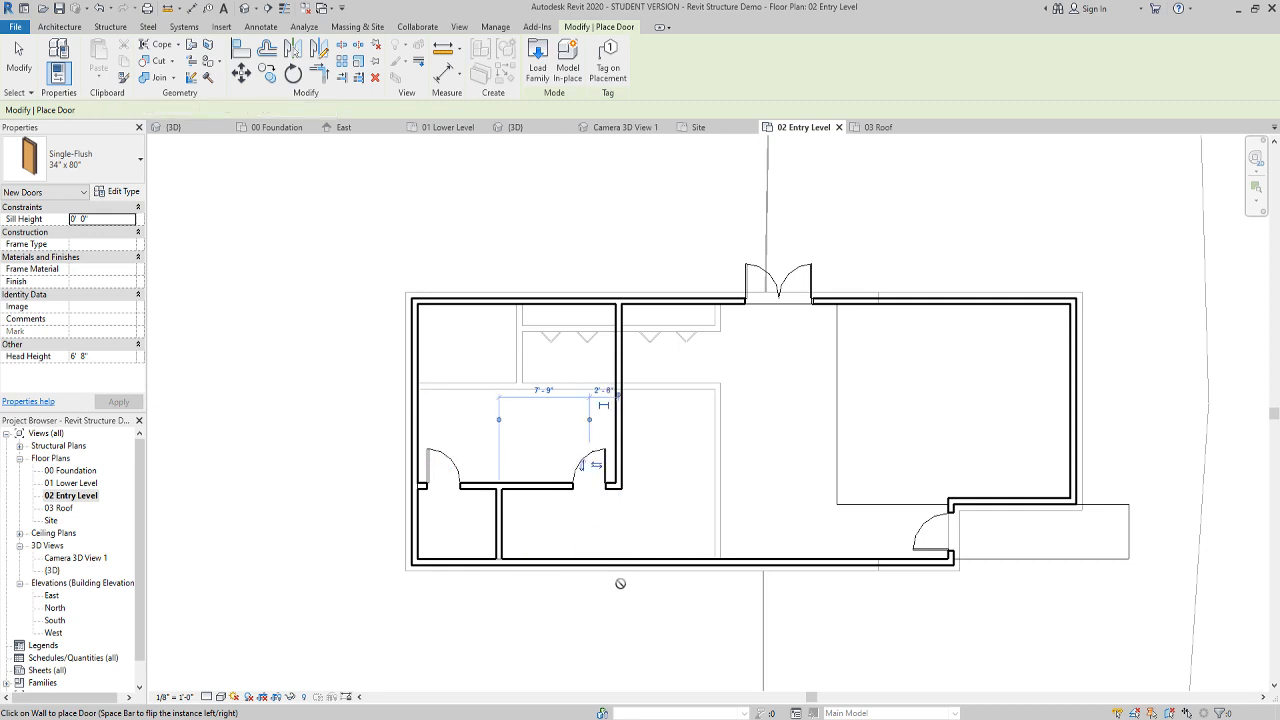
pyautogui.scroll(1, 616, 488)
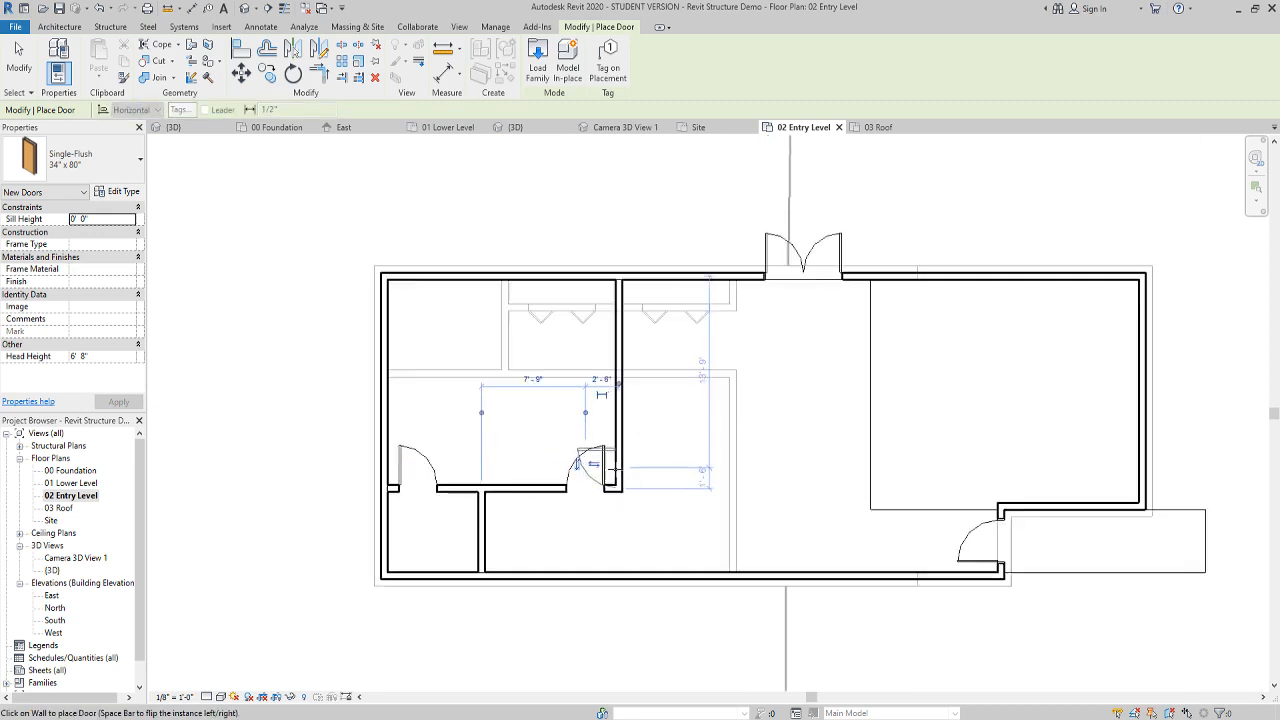
pyautogui.scroll(3, 612, 463)
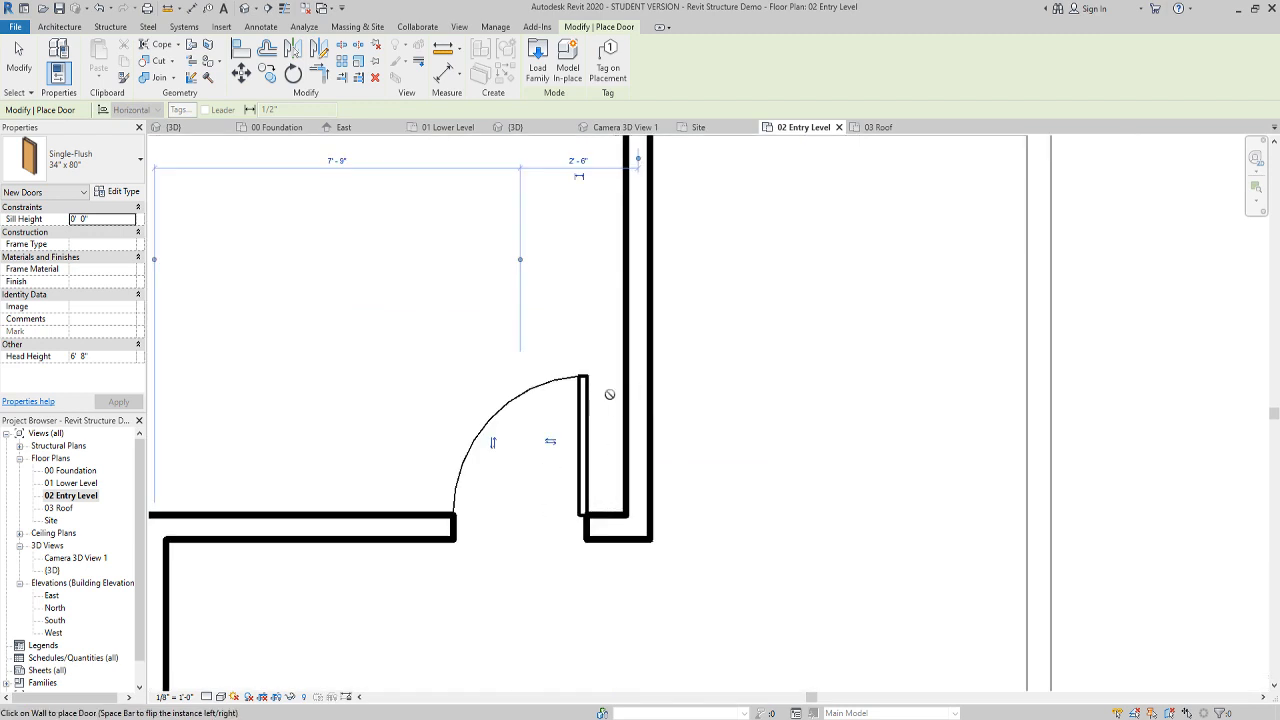
pyautogui.scroll(-3, 609, 394)
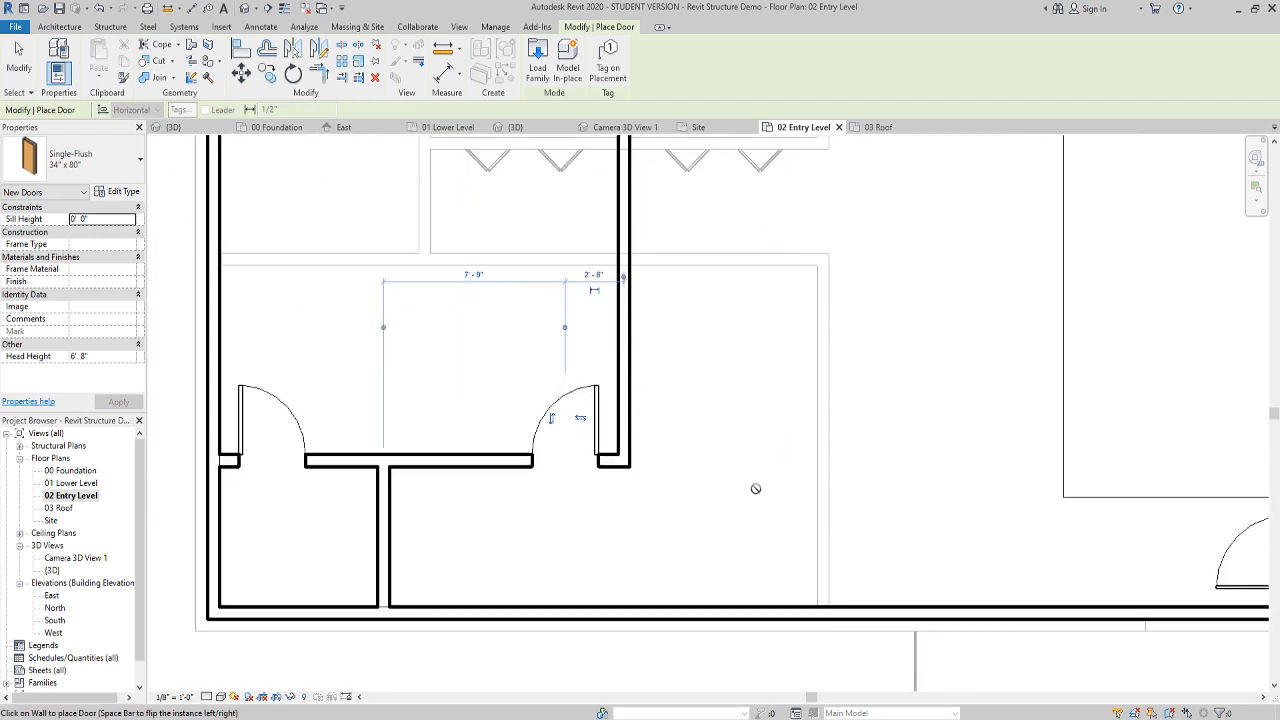
pyautogui.press('Escape')
pyautogui.scroll(-3, 736, 509)
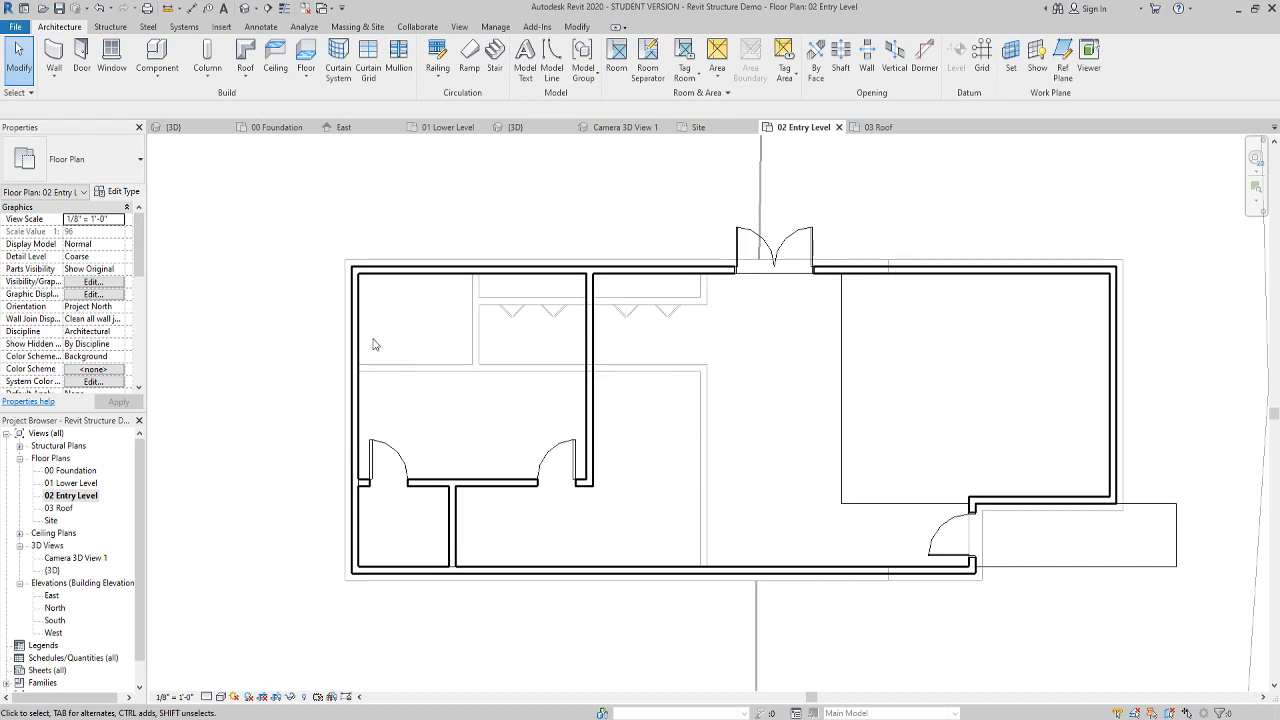
# Open the 01 Lower Level plan and place a Single-Flush 34" x 80" door in the right wall of the upper-left room
pyautogui.doubleClick(72, 484)
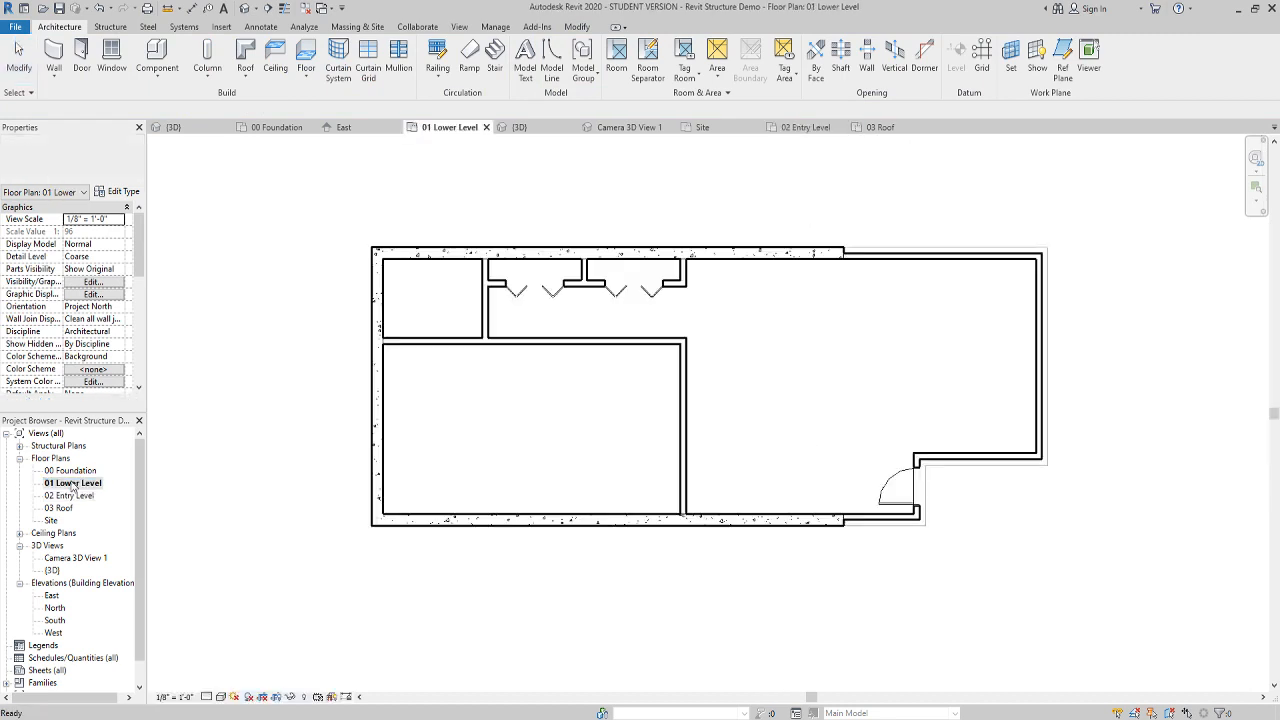
pyautogui.click(81, 50)
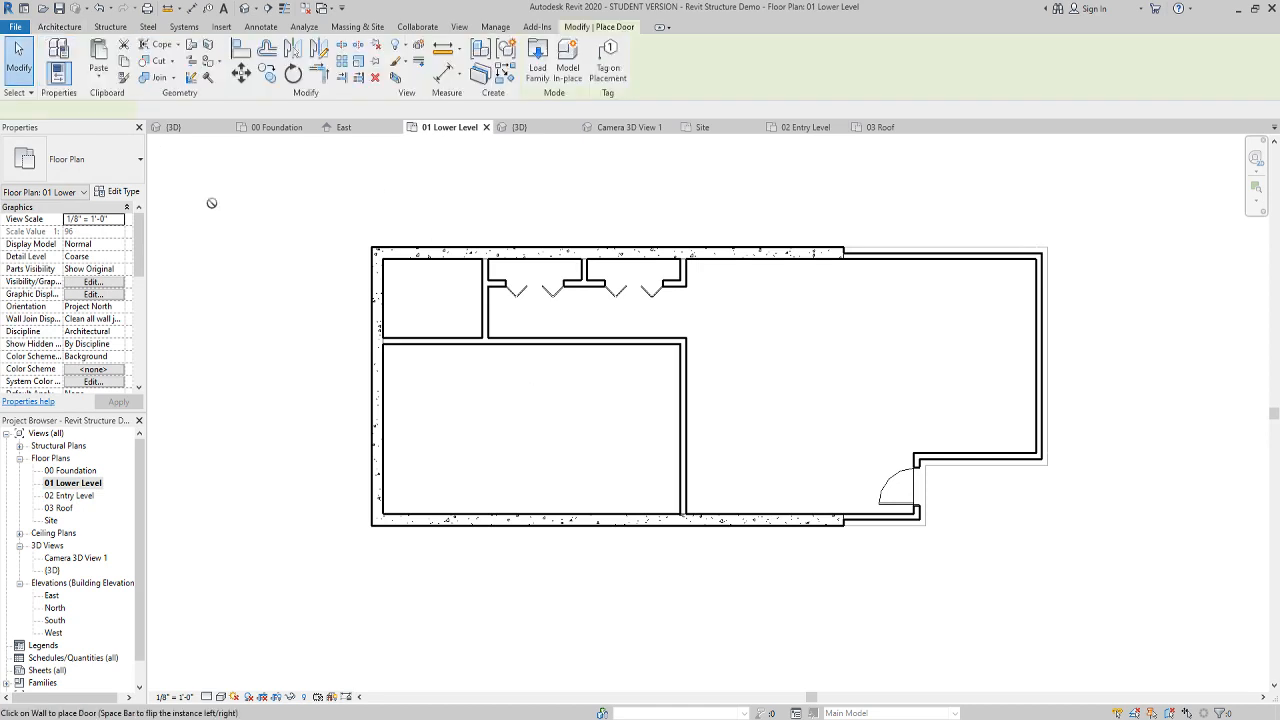
pyautogui.scroll(3, 477, 320)
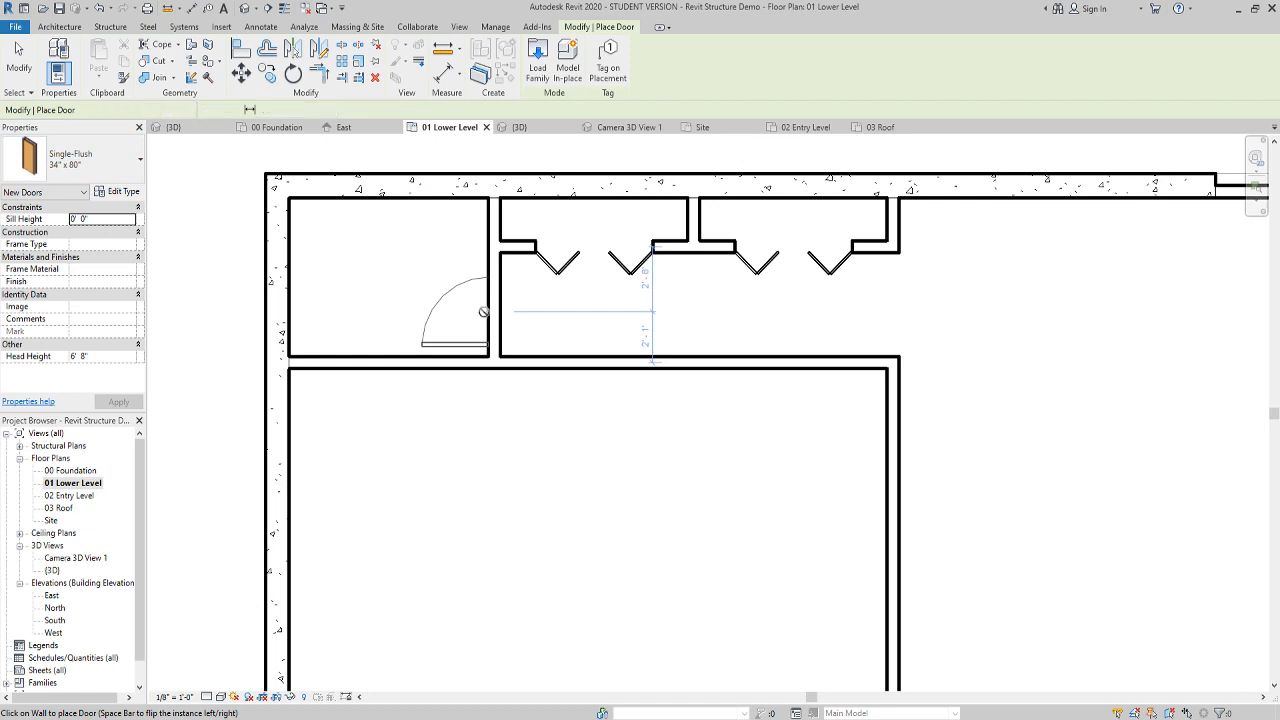
pyautogui.click(485, 312)
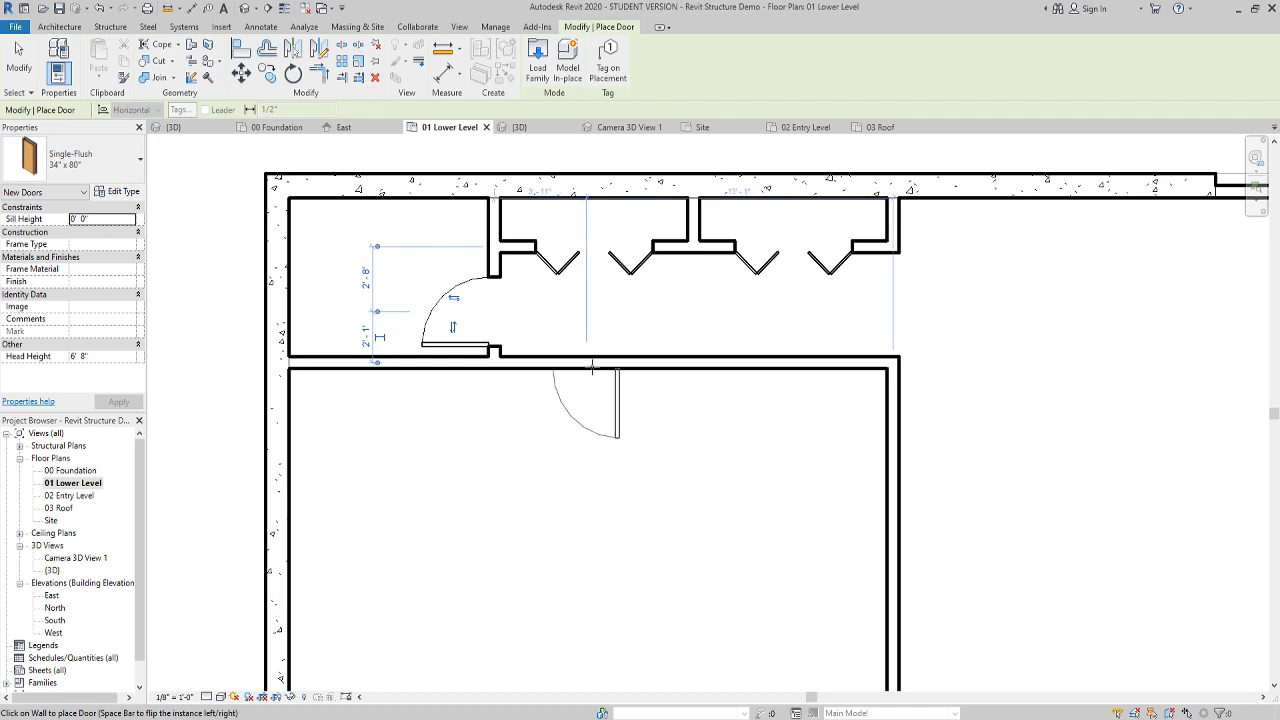
# Place a second Single-Flush 34" x 80" door, flipped to hinge on its left, in the horizontal wall above the large lower room
pyautogui.press('space')
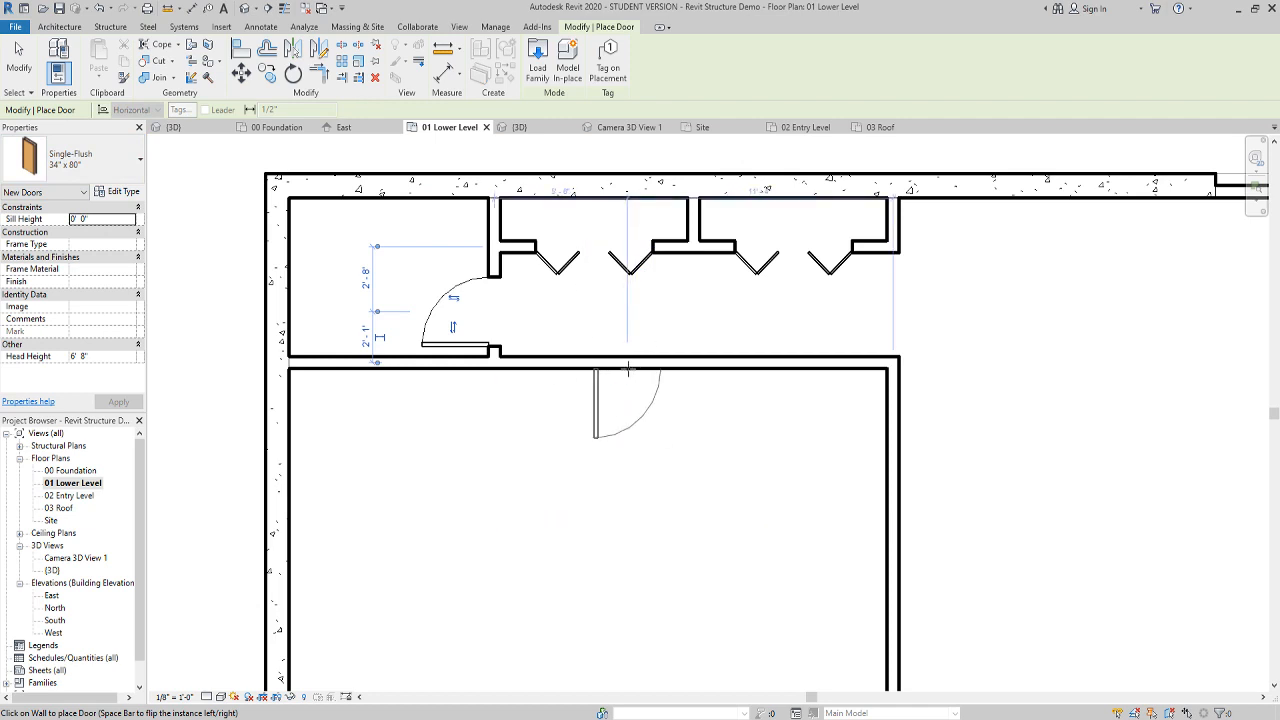
pyautogui.click(645, 362)
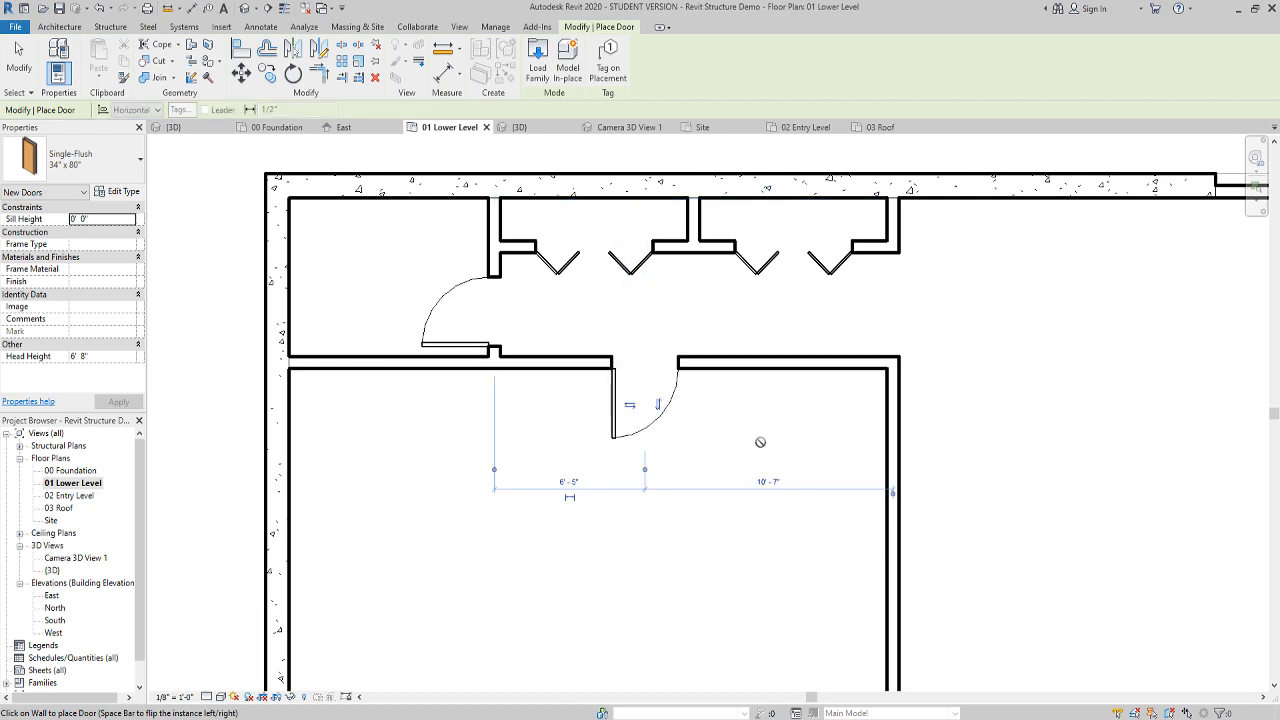
pyautogui.scroll(-4, 773, 494)
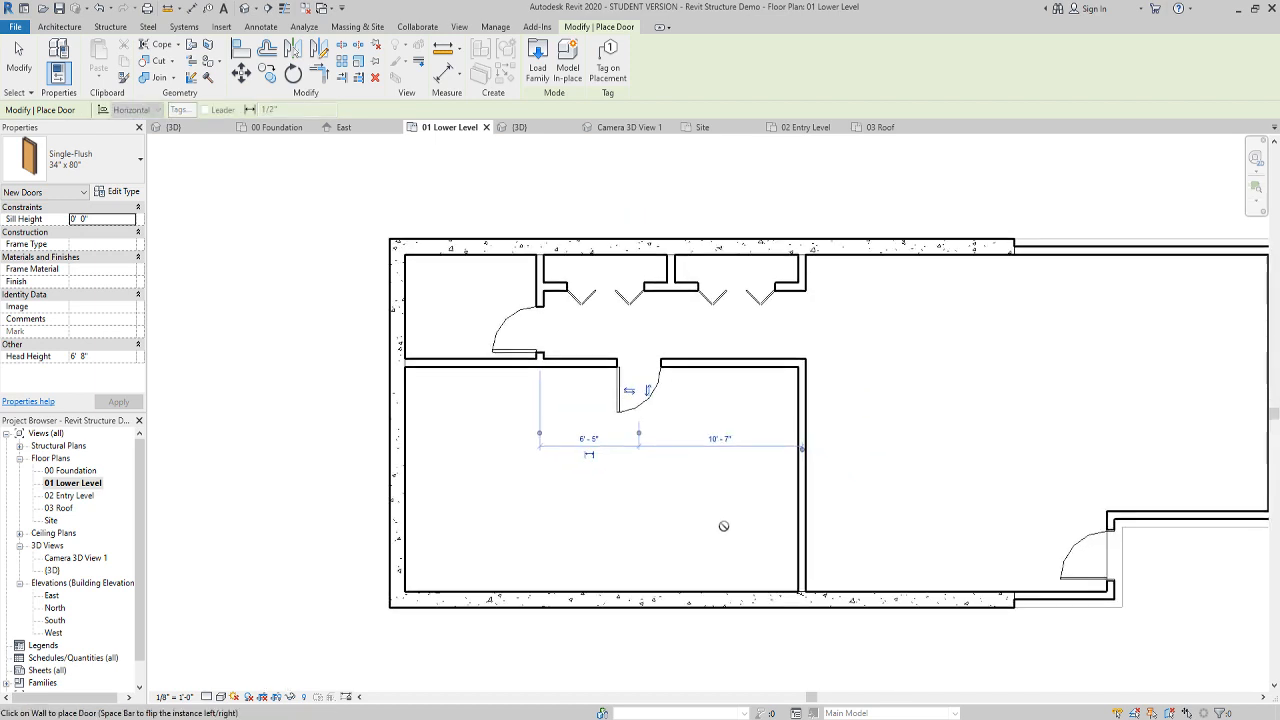
pyautogui.press('Escape')
pyautogui.press('Escape')
# Move the horizontal hallway wall down to 6'-6" from the closet wall
pyautogui.click(697, 362)
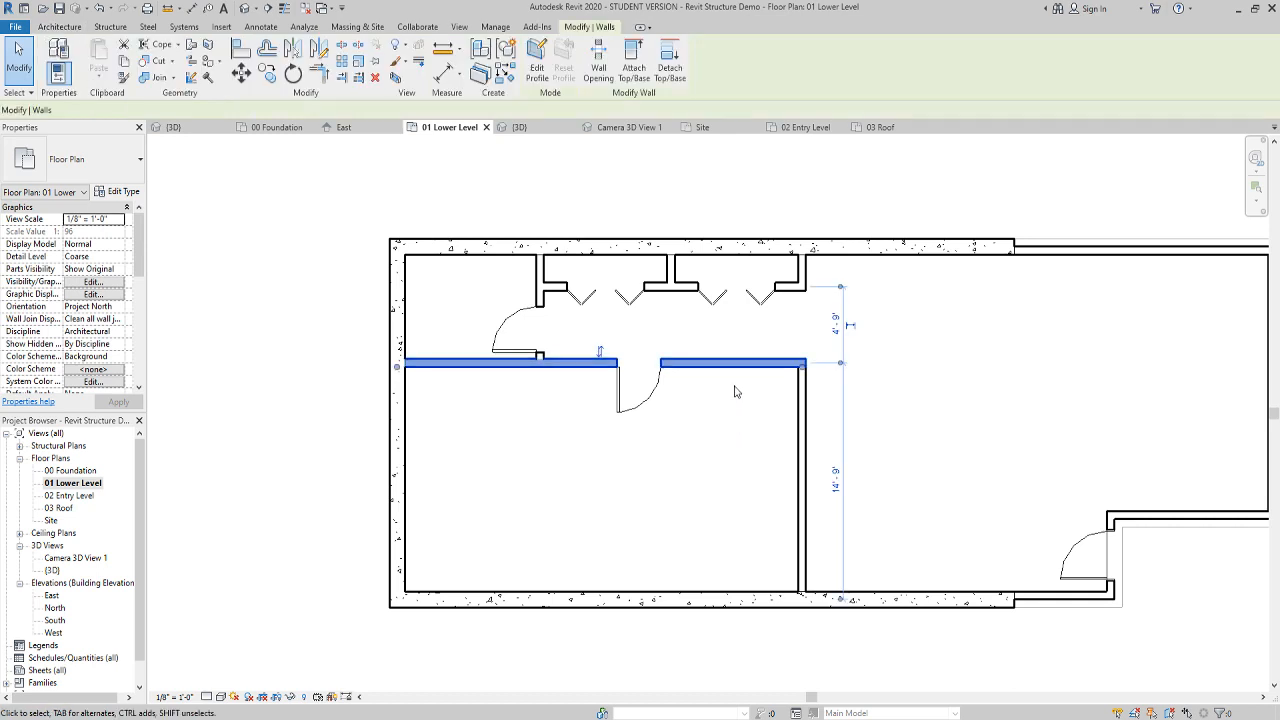
pyautogui.moveTo(735, 362); pyautogui.dragTo(736, 399)
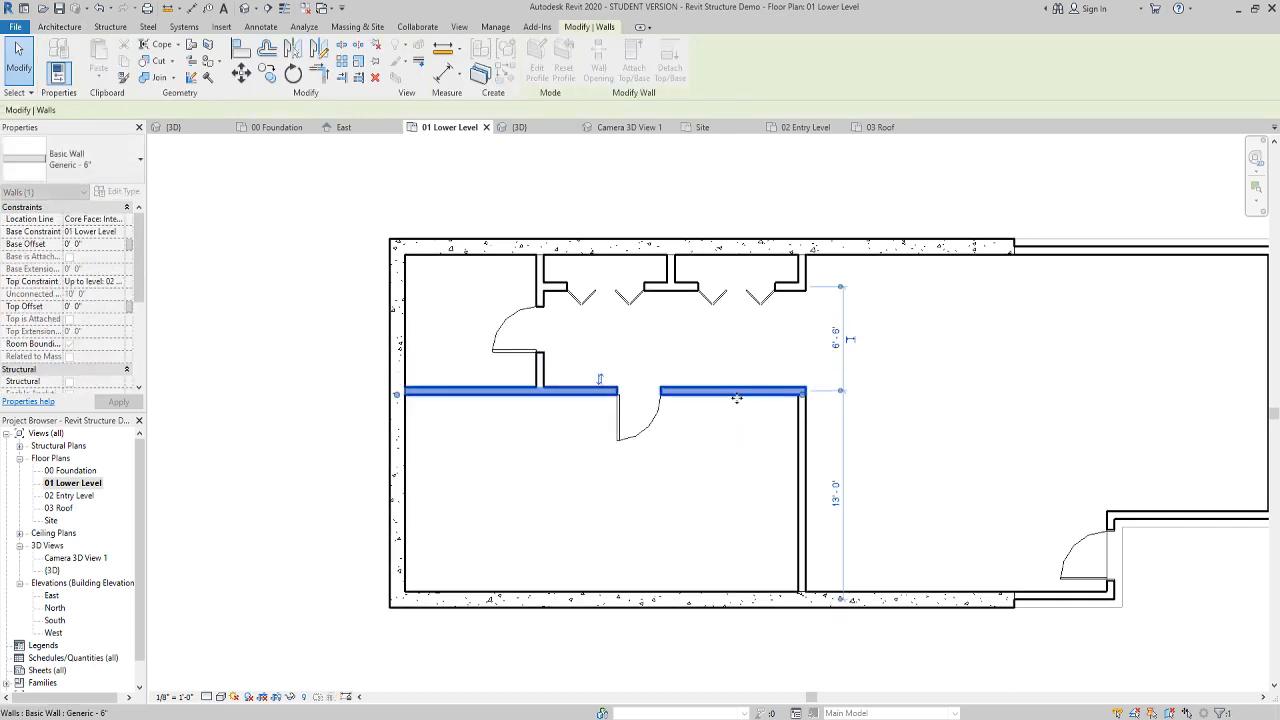
pyautogui.click(728, 496)
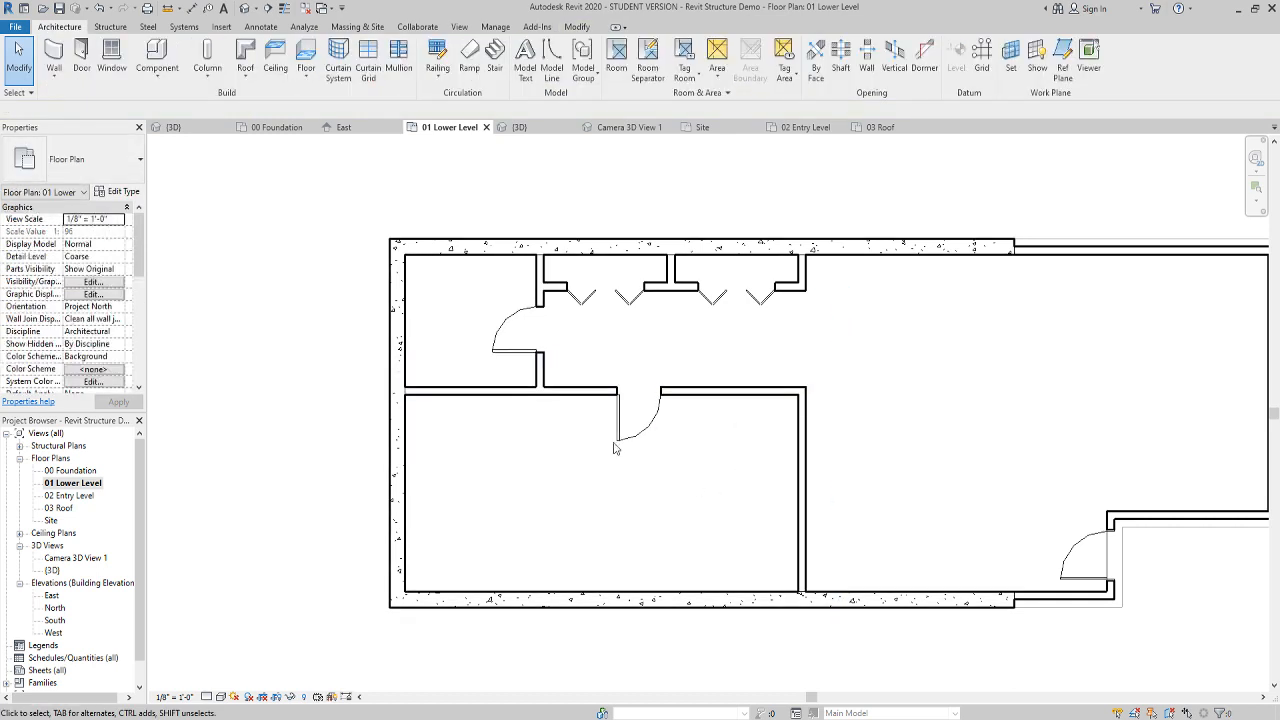
# Nudge the upper-left room's door down to 3'-8" from the closet wall
pyautogui.click(512, 338)
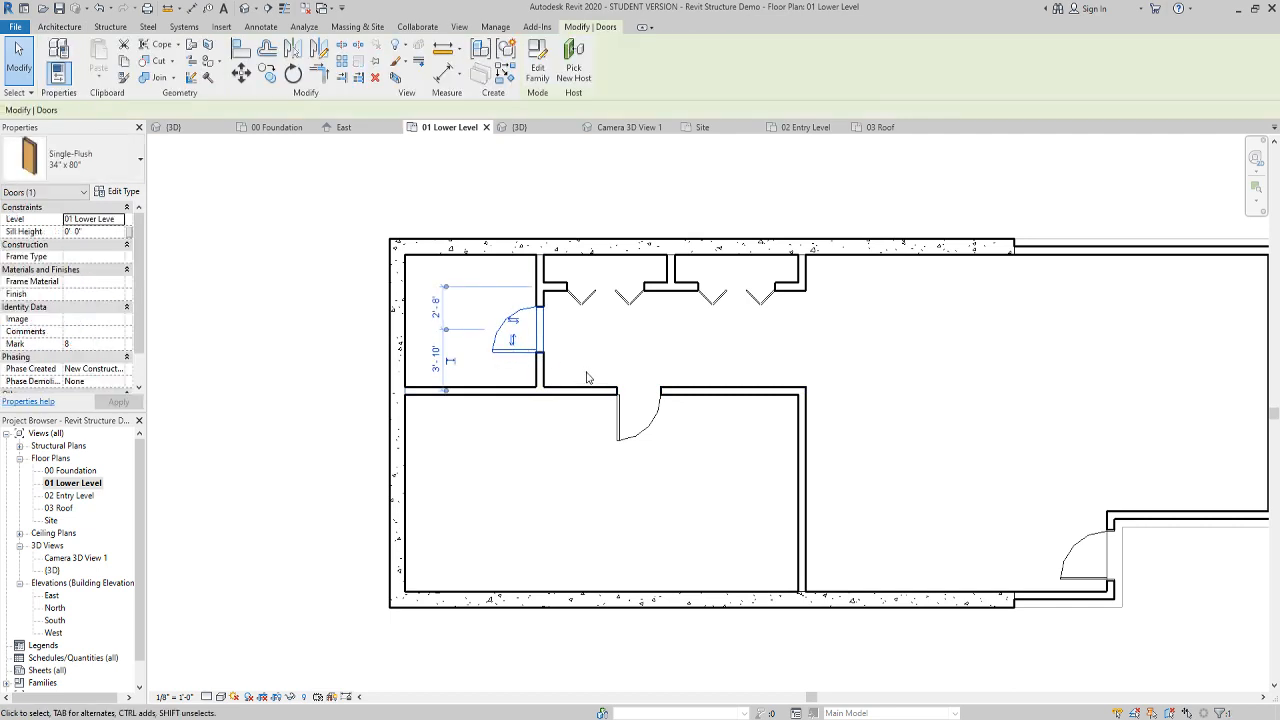
pyautogui.press('Down')
pyautogui.press('Down')
pyautogui.press('Down')
pyautogui.press('Down')
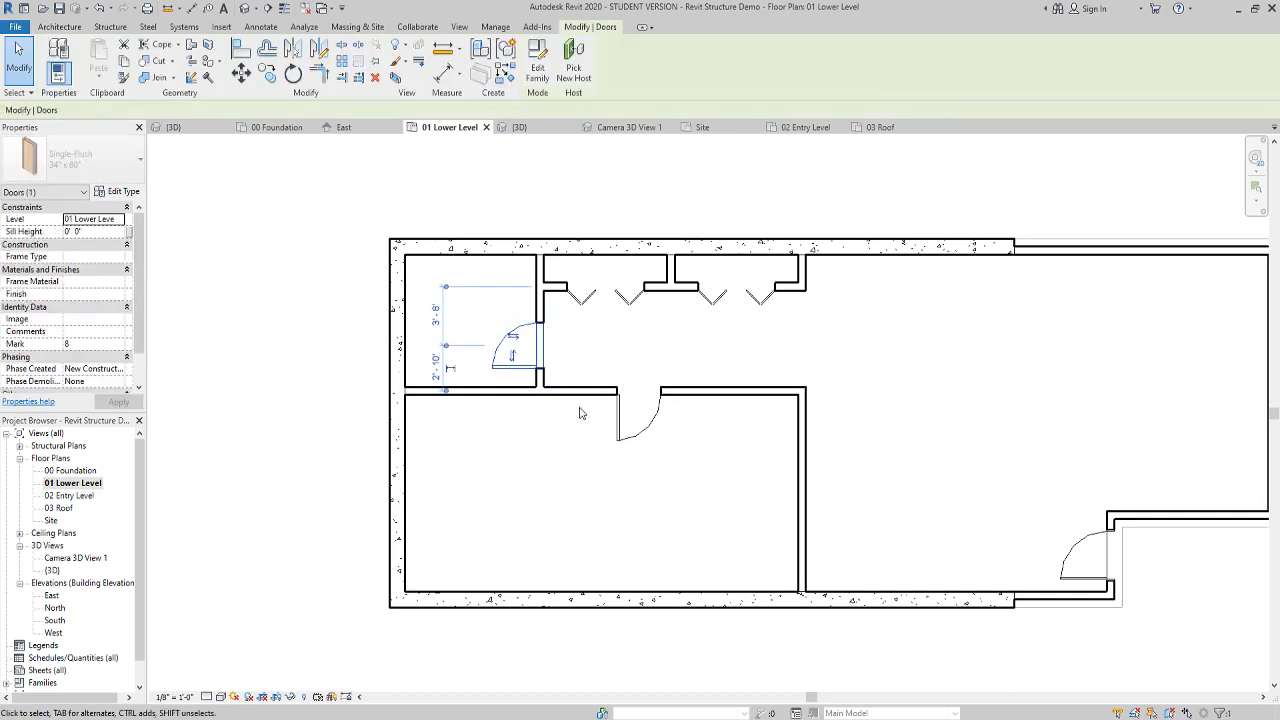
# Move the hallway wall up to 6'-0" from the closet wall and nudge the upper-left room's door up to 3'-4"
pyautogui.click(587, 392)
pyautogui.moveTo(586, 388); pyautogui.dragTo(582, 381)
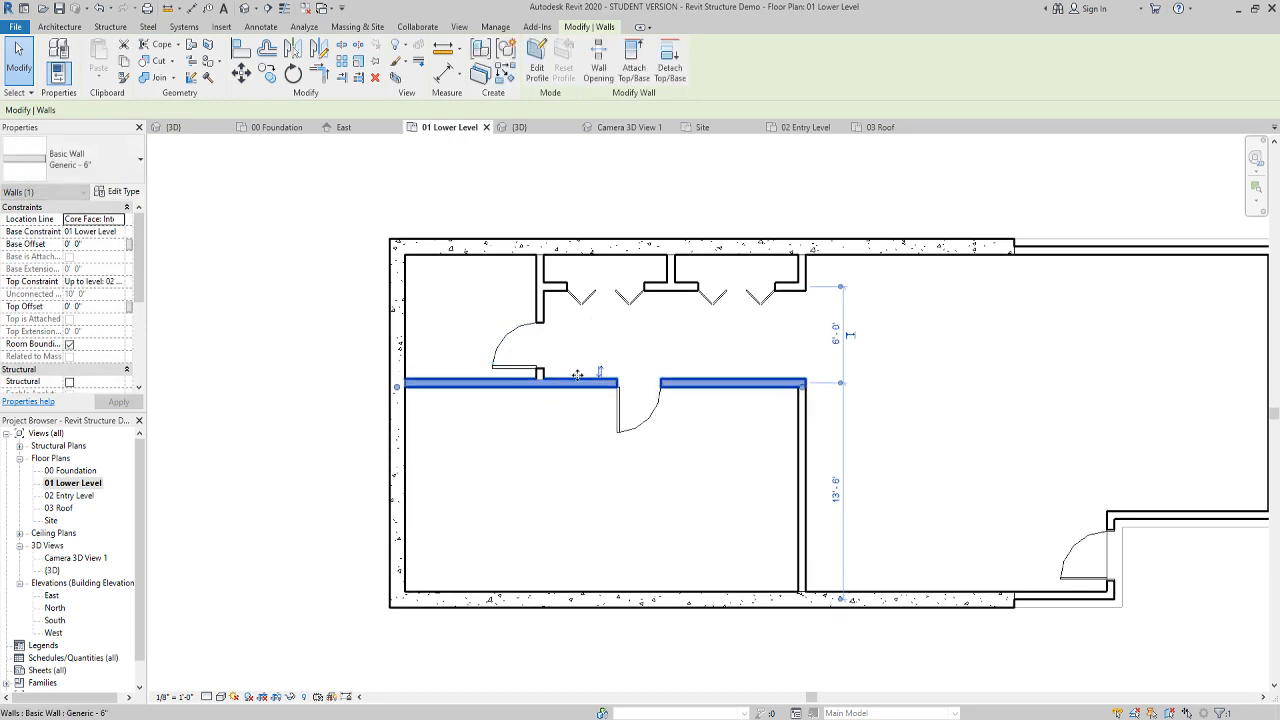
pyautogui.click(529, 335)
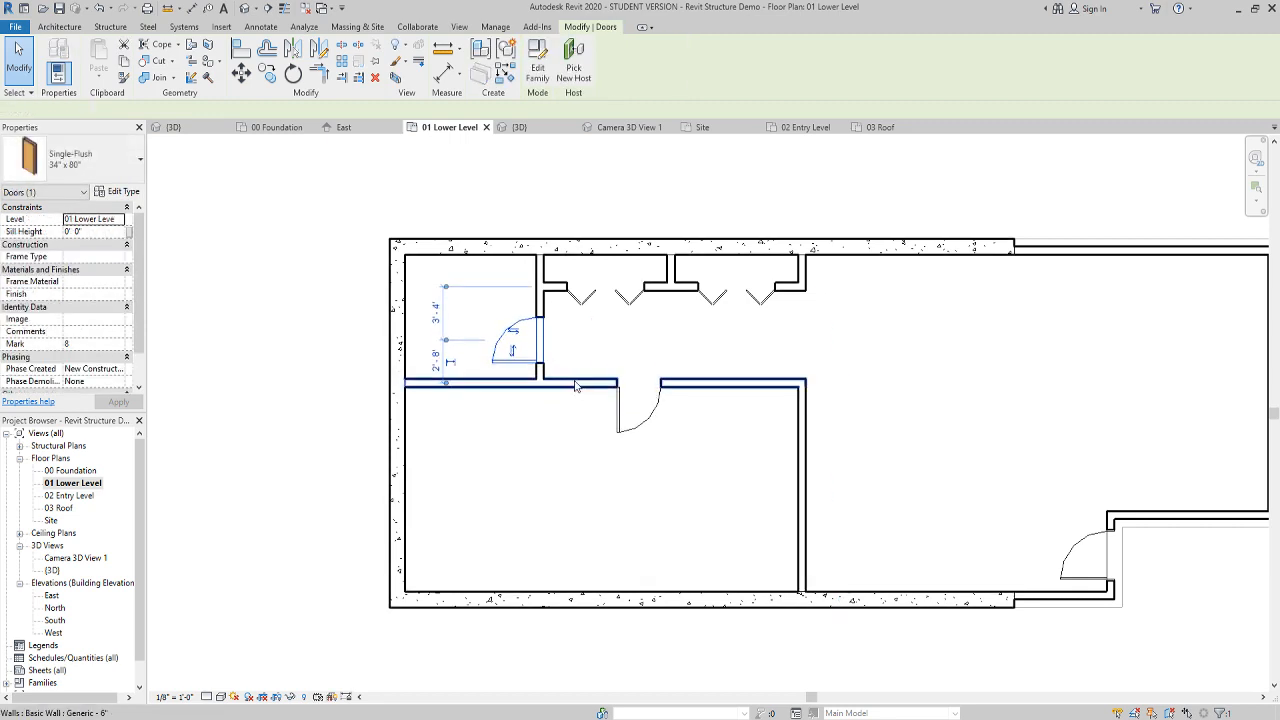
# Shift the hallway wall slightly further up toward the closets and save the project
pyautogui.moveTo(577, 384); pyautogui.dragTo(578, 377)
pyautogui.click(598, 462)
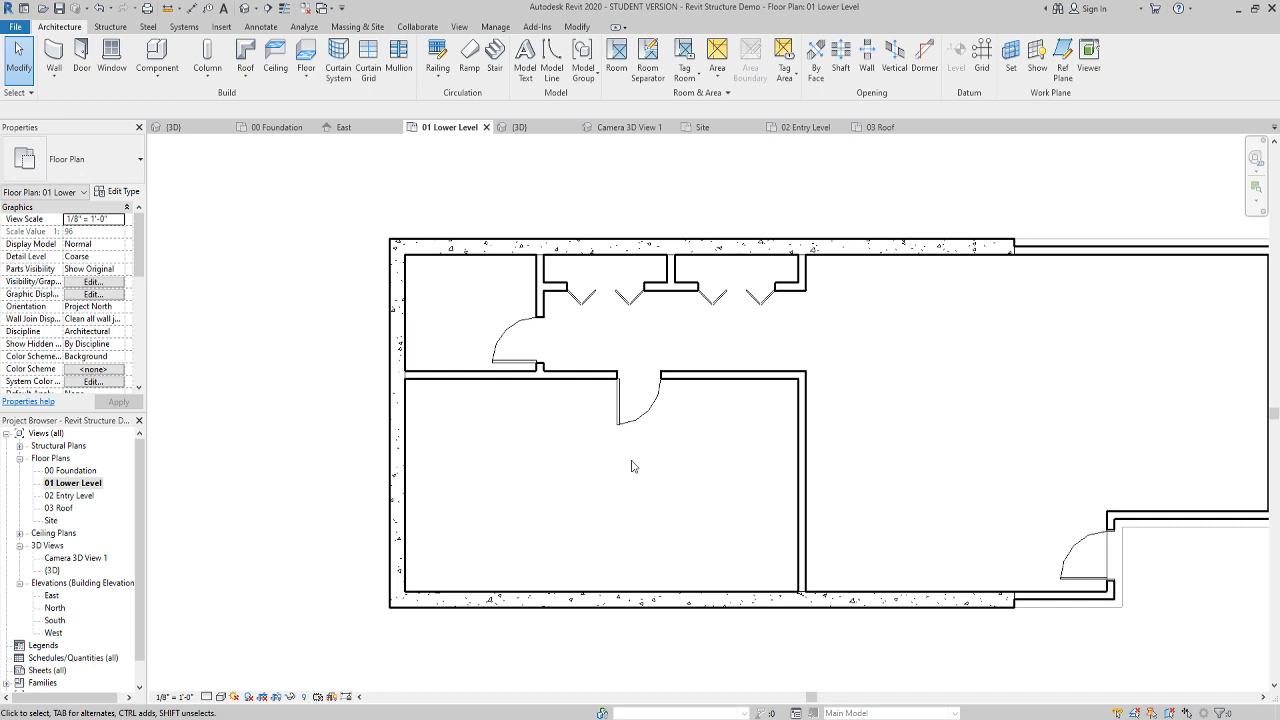
pyautogui.click(58, 9)
# Open the 02 Entry Level floor plan, followed by the South elevation
pyautogui.doubleClick(72, 495)
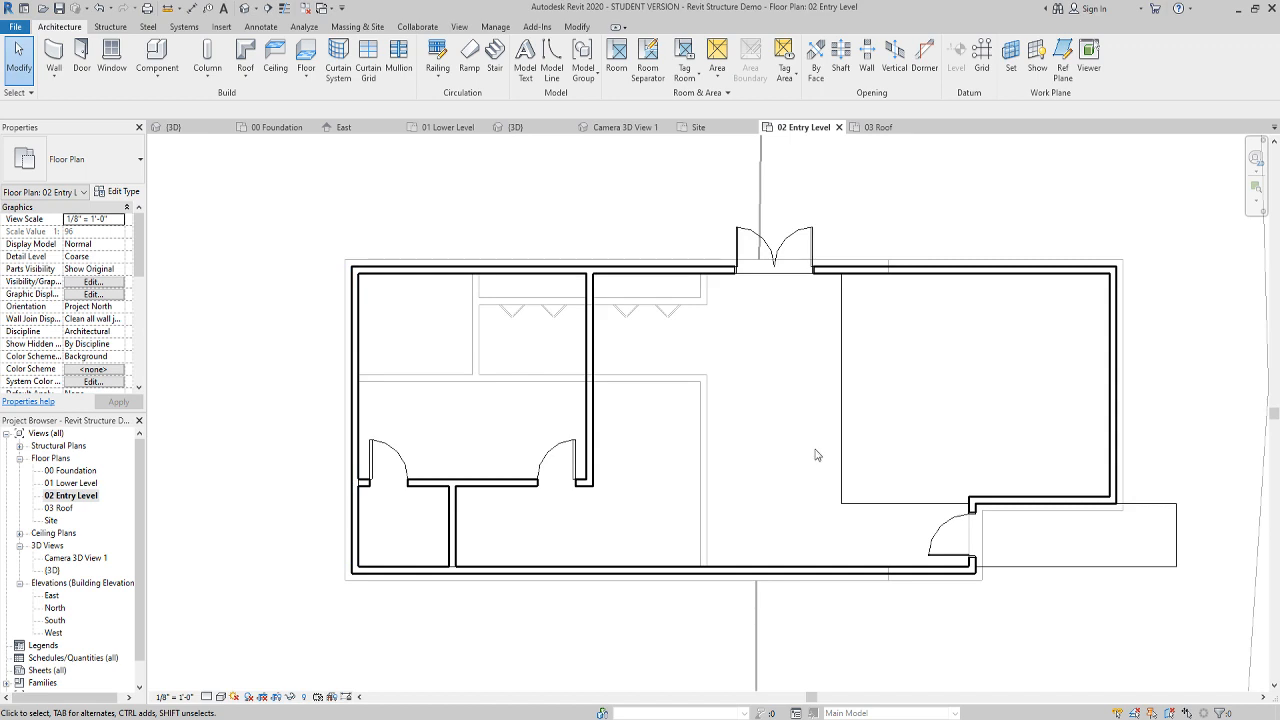
pyautogui.doubleClick(55, 620)
pyautogui.moveTo(915, 570); pyautogui.dragTo(780, 611, button='middle')
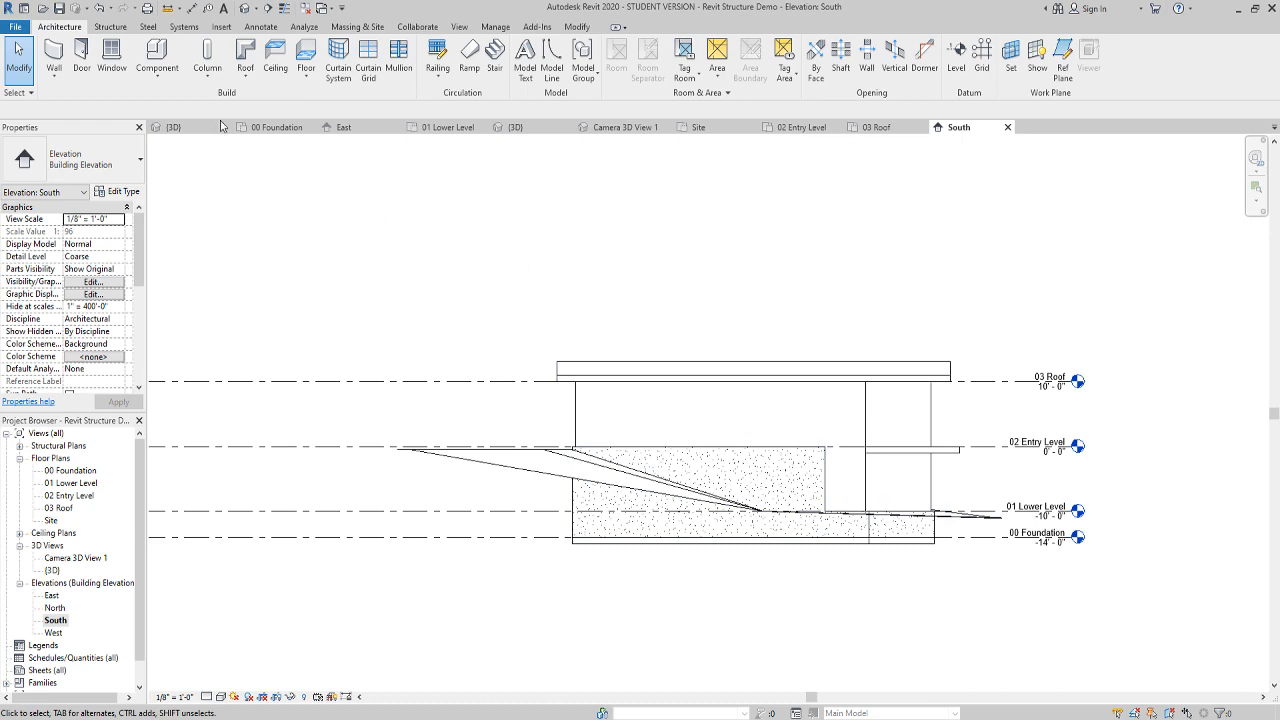
# Start placing a window and browse the US Imperial family library to its Windows folder
pyautogui.click(111, 60)
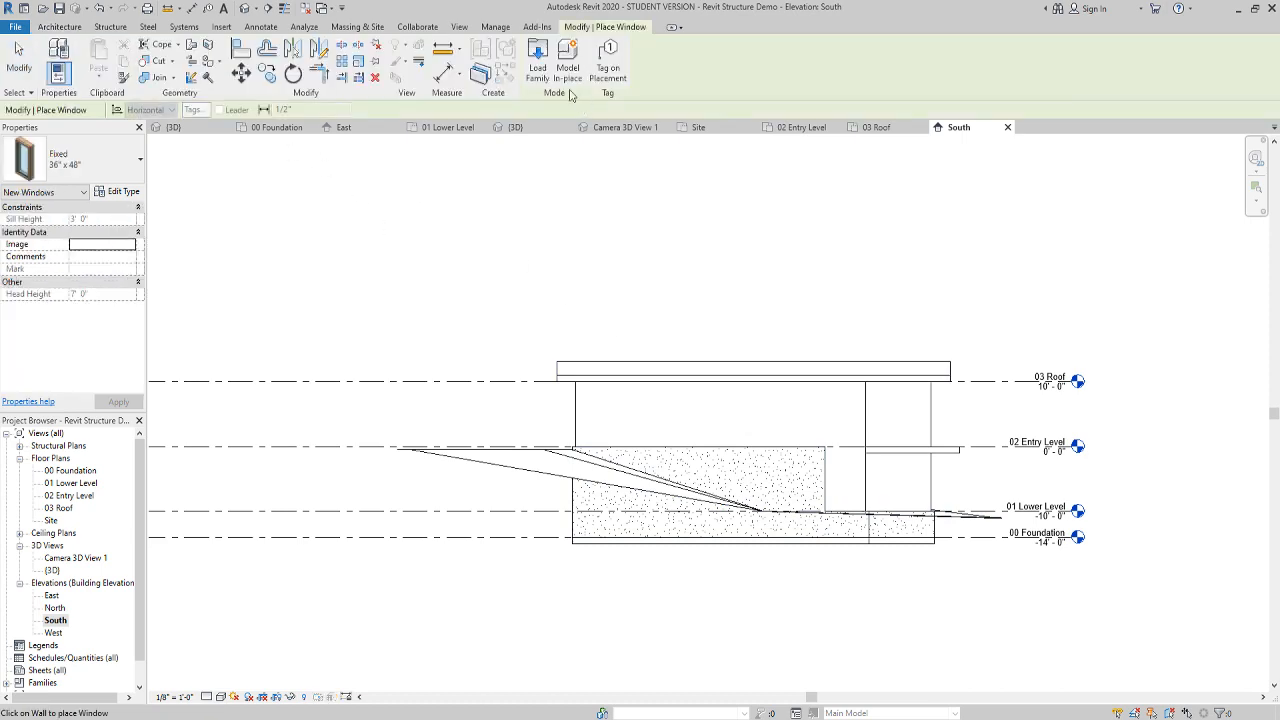
pyautogui.click(538, 62)
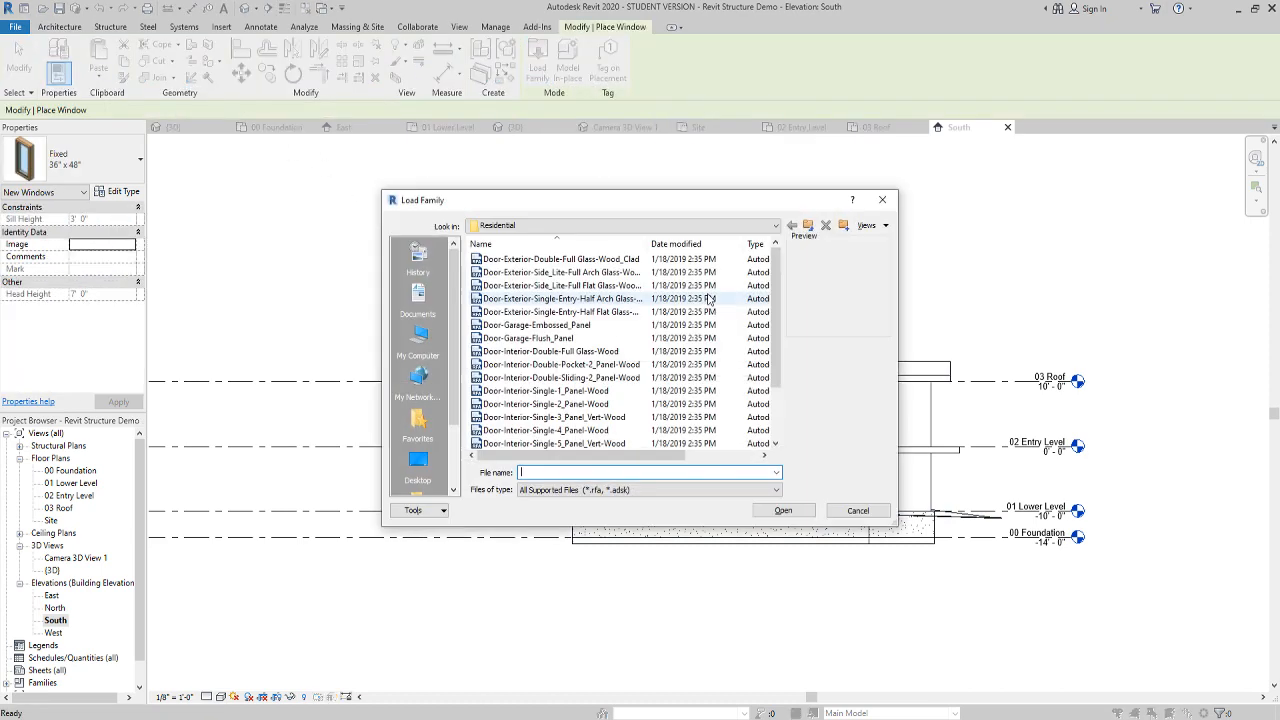
pyautogui.click(808, 225)
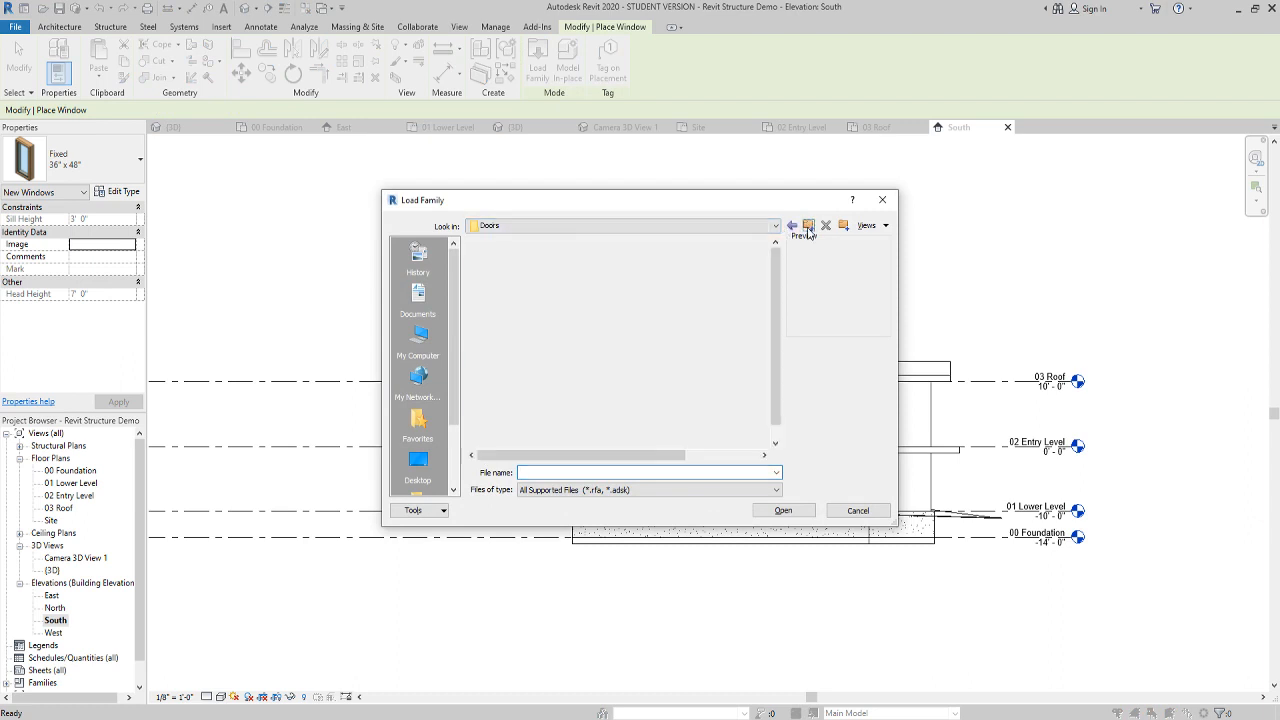
pyautogui.click(808, 225)
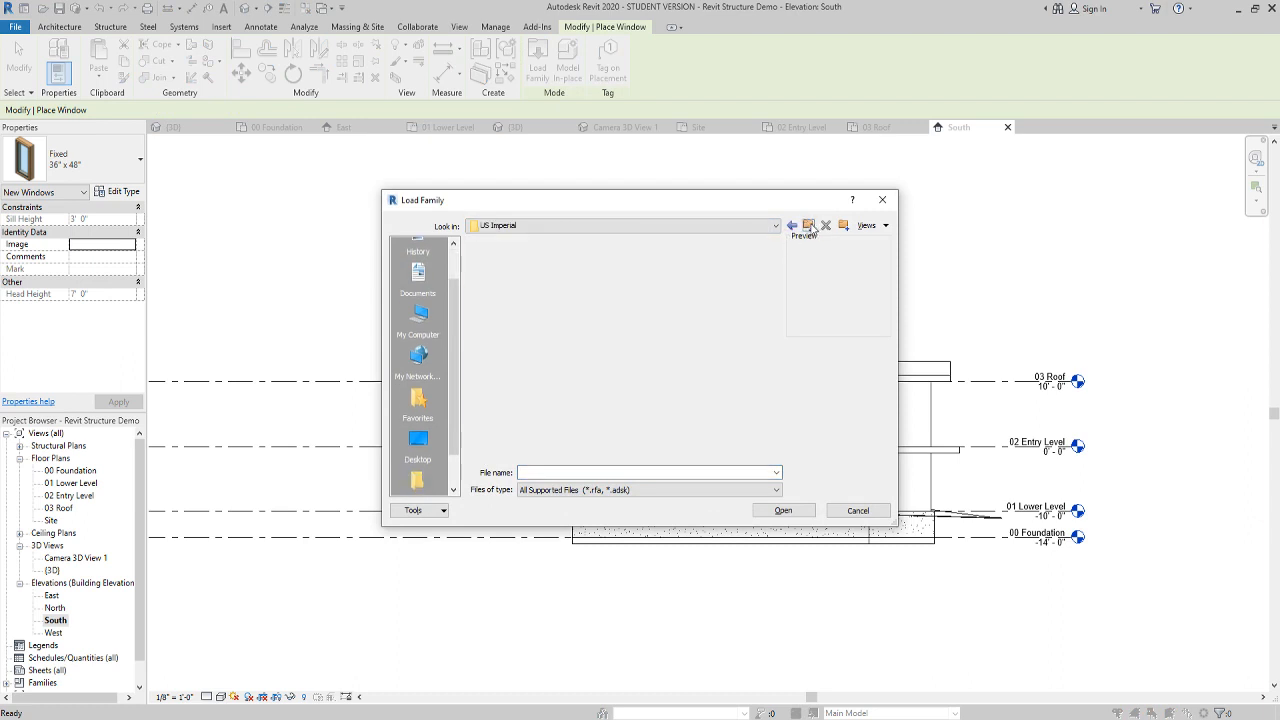
pyautogui.scroll(-5, 537, 390)
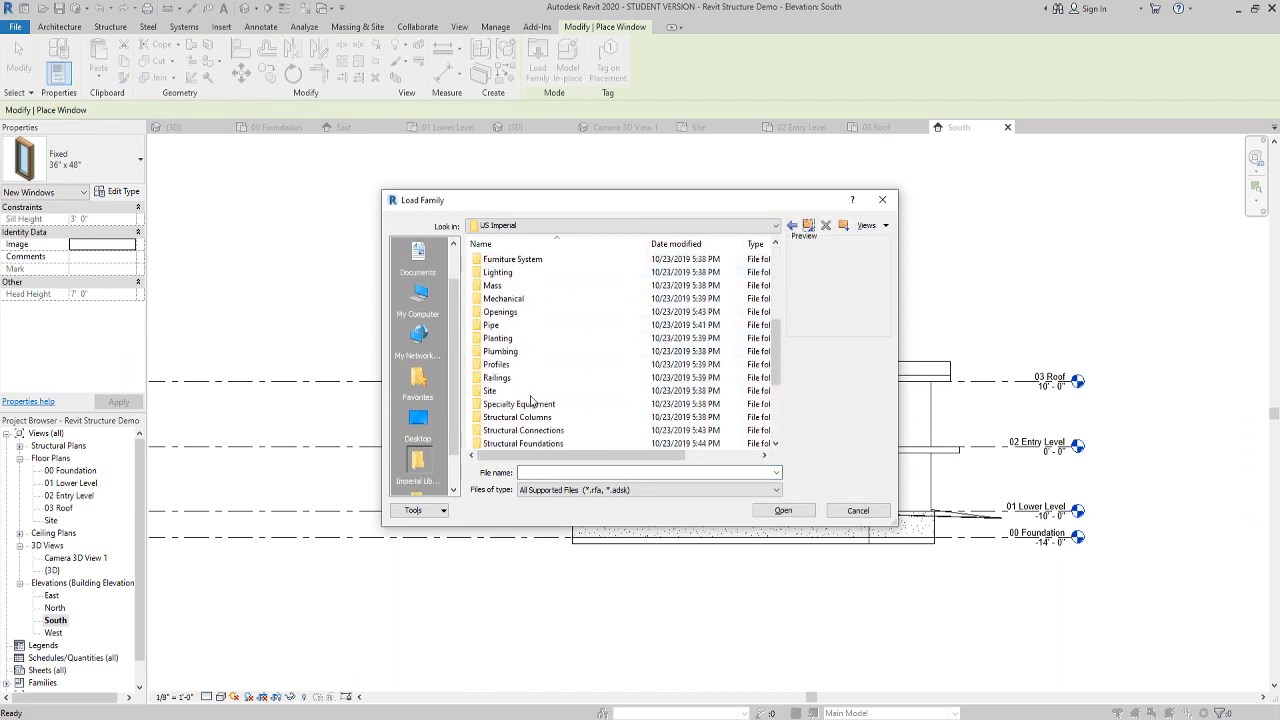
pyautogui.scroll(4, 530, 392)
pyautogui.scroll(1, 530, 392)
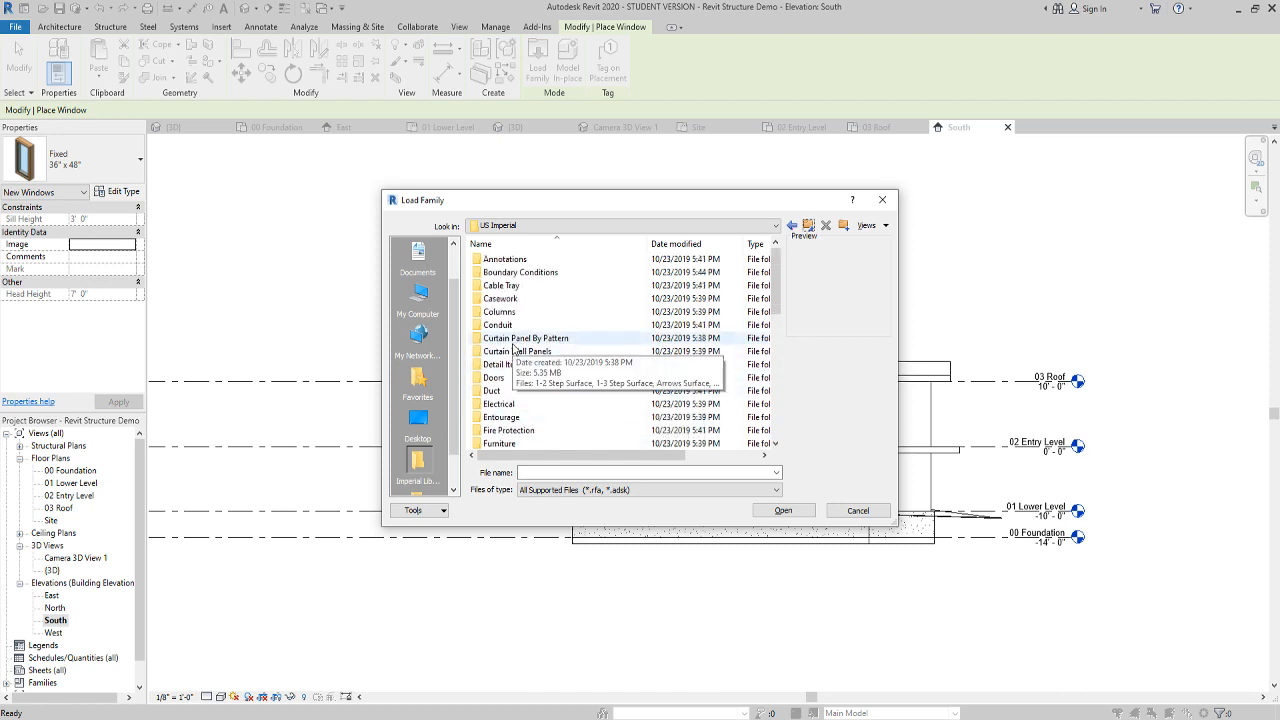
pyautogui.scroll(-8, 512, 400)
pyautogui.doubleClick(500, 430)
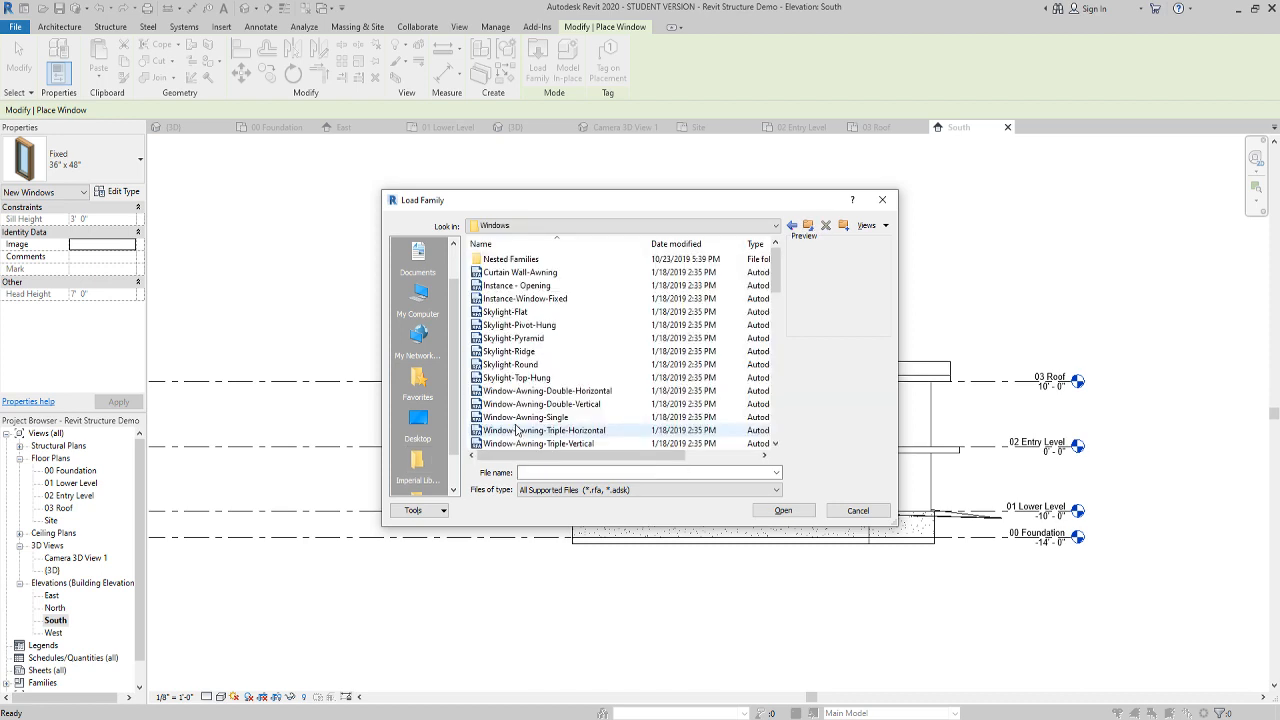
# Preview the casement window families and select Window-Casement-Single_Left
pyautogui.scroll(-2, 550, 290)
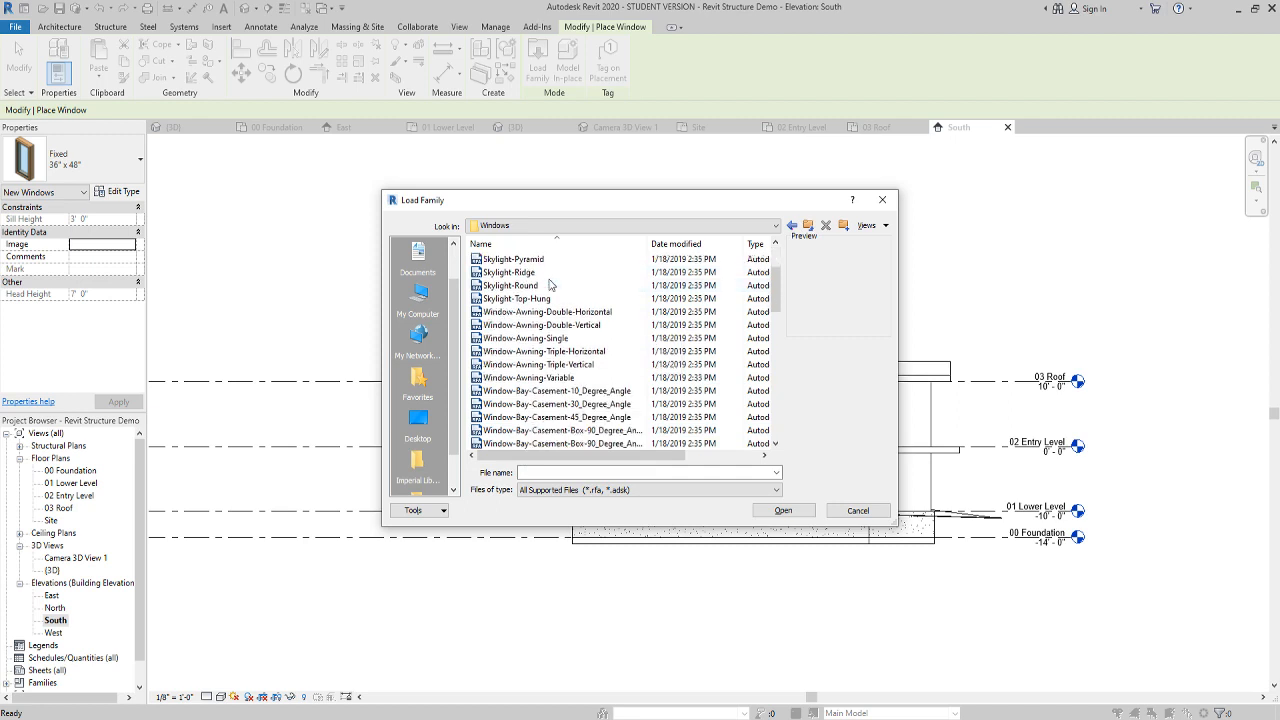
pyautogui.scroll(2, 550, 288)
pyautogui.scroll(-5, 550, 300)
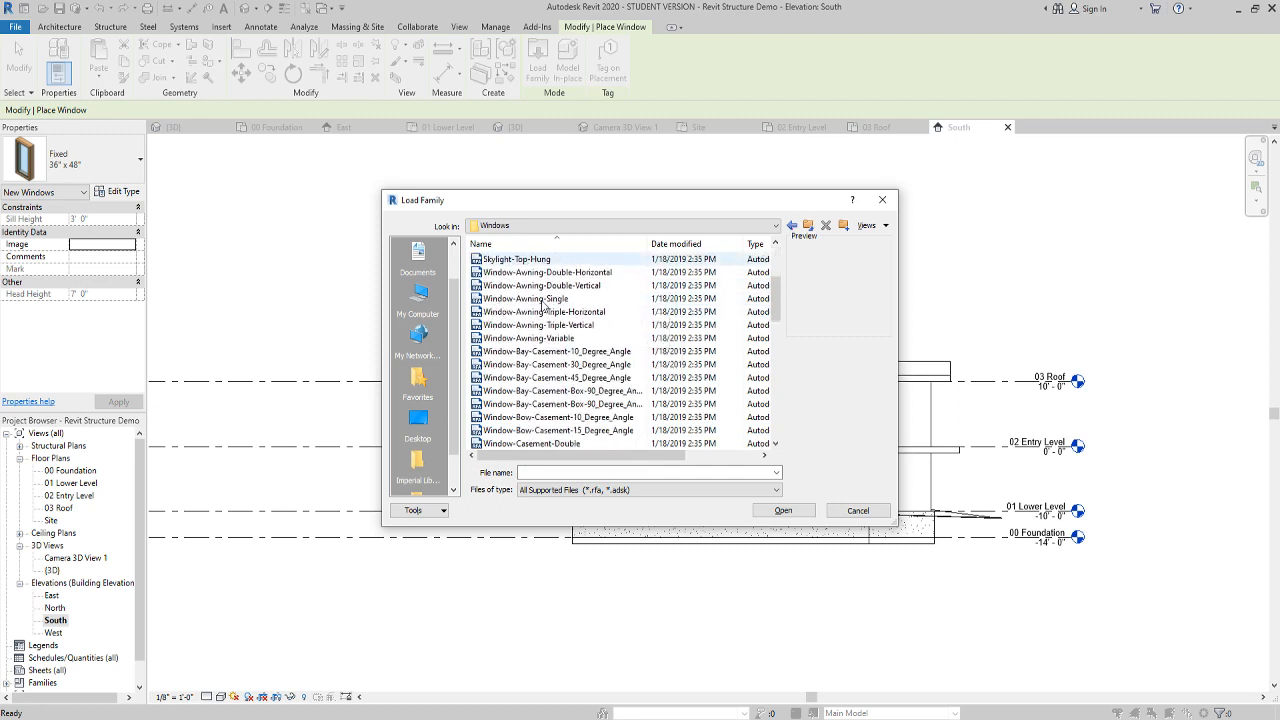
pyautogui.click(557, 378)
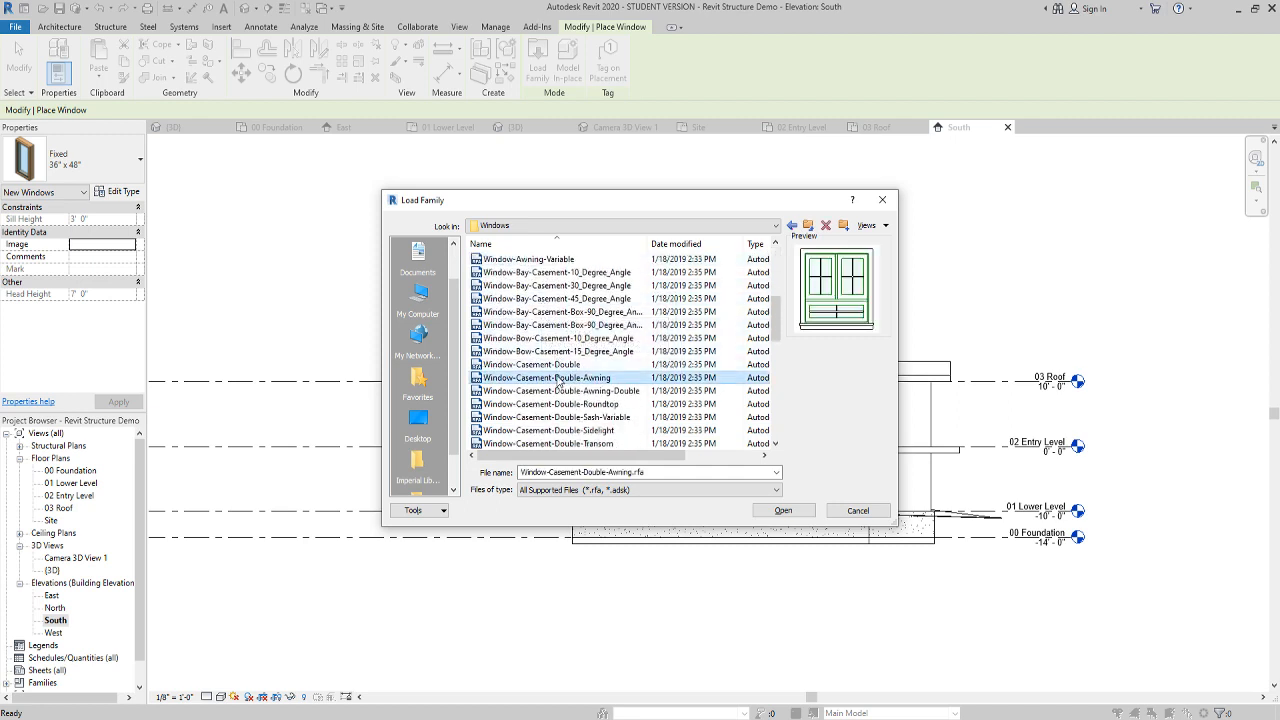
pyautogui.click(557, 364)
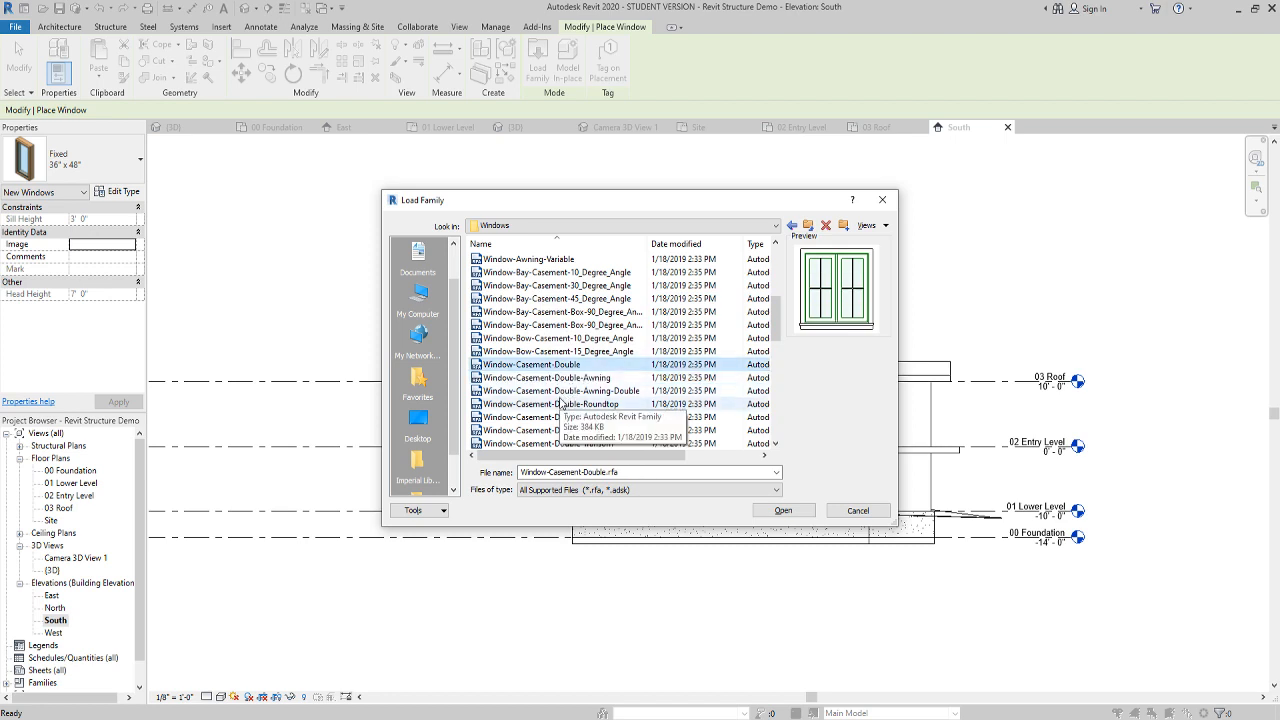
pyautogui.click(562, 404)
pyautogui.click(568, 391)
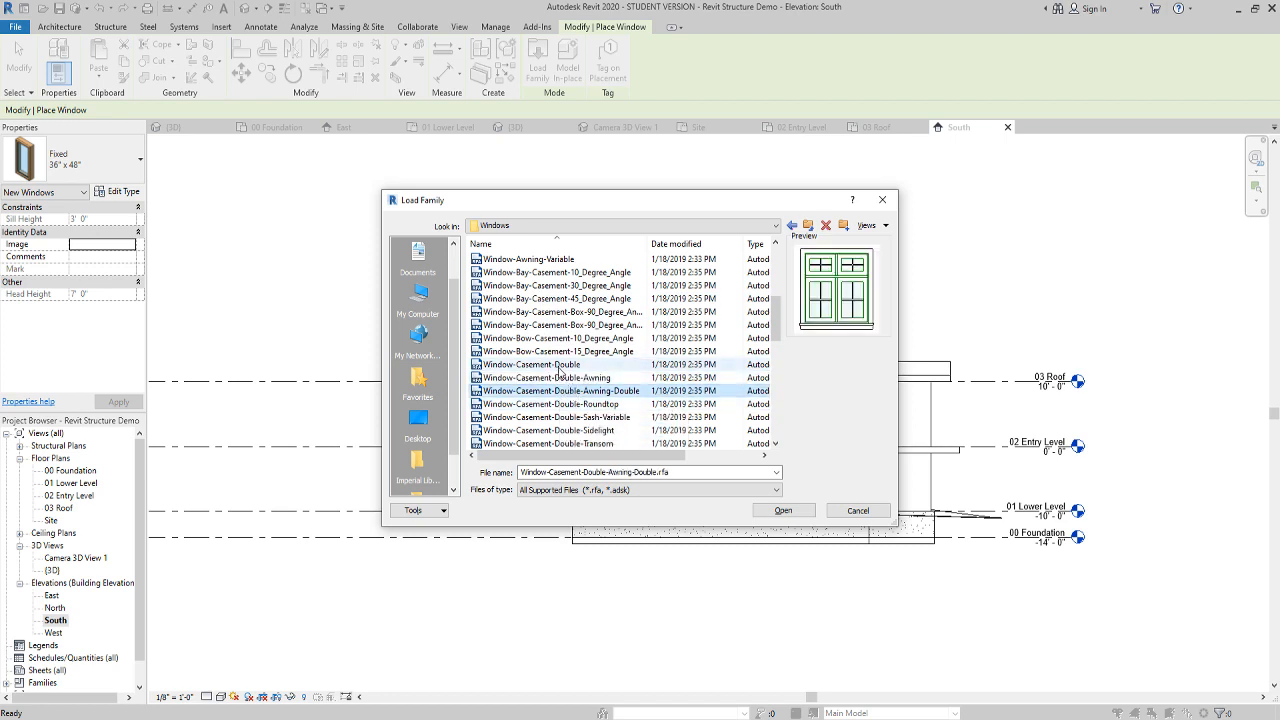
pyautogui.press('Down')
pyautogui.press('Down')
pyautogui.press('Down')
pyautogui.press('Down')
pyautogui.press('Down')
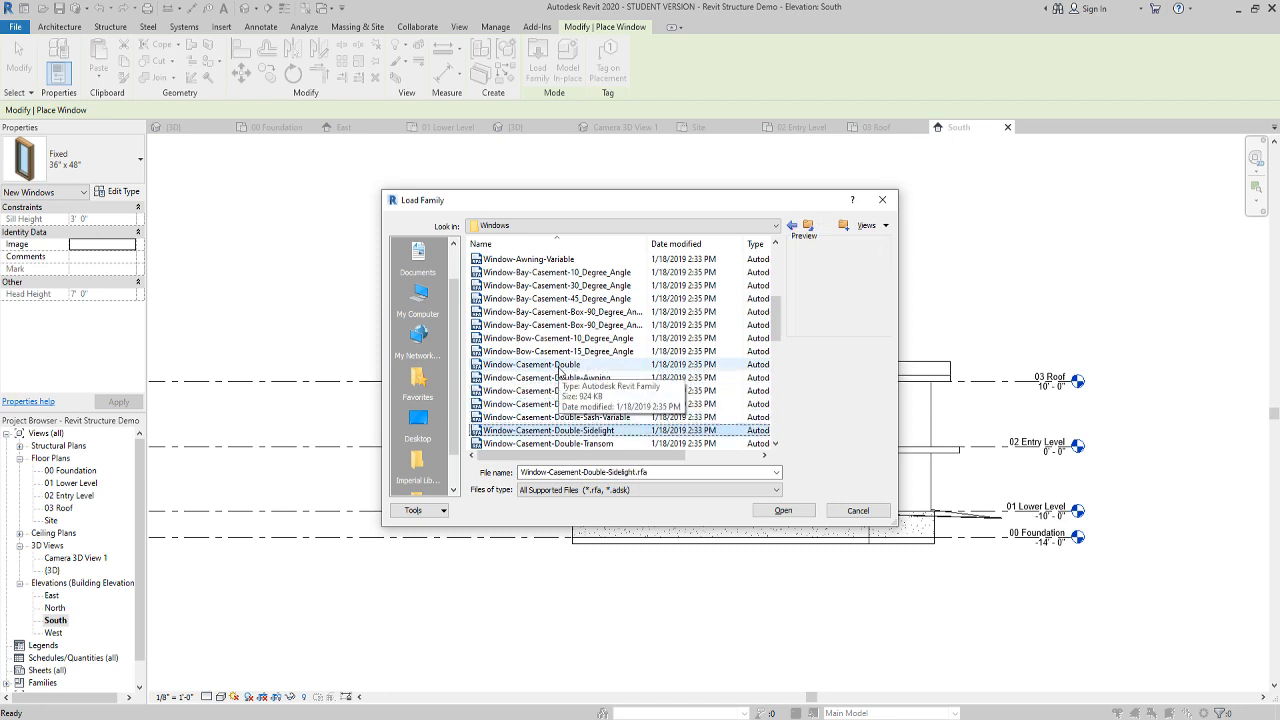
pyautogui.press('Down')
pyautogui.press('Down')
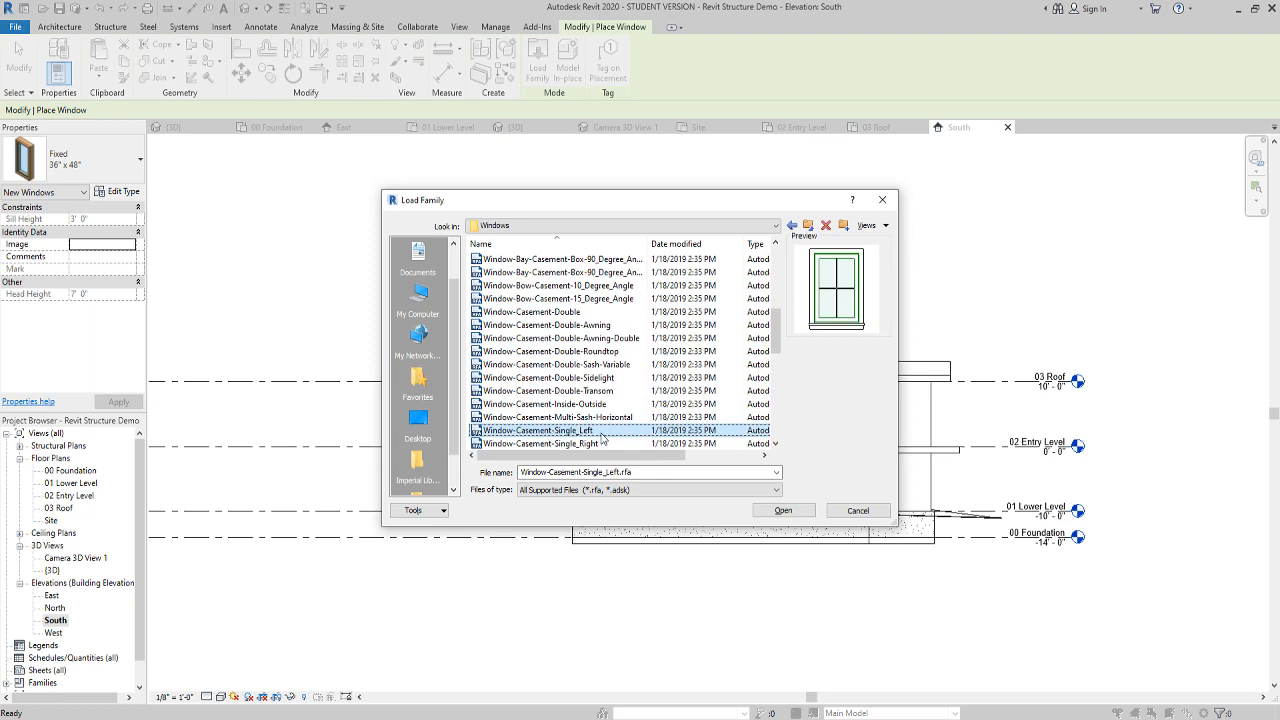
# Load the Window-Casement-Single_Left family with its 36" x 36" type
pyautogui.click(783, 510)
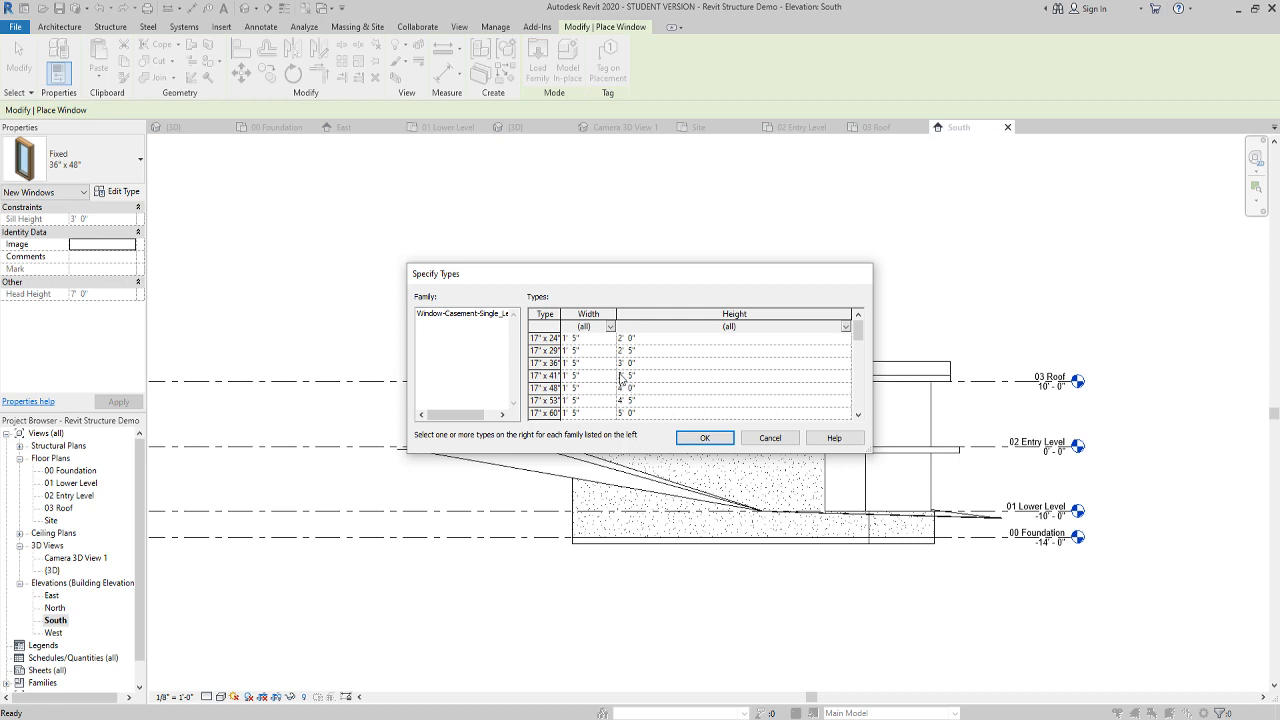
pyautogui.scroll(-4, 627, 380)
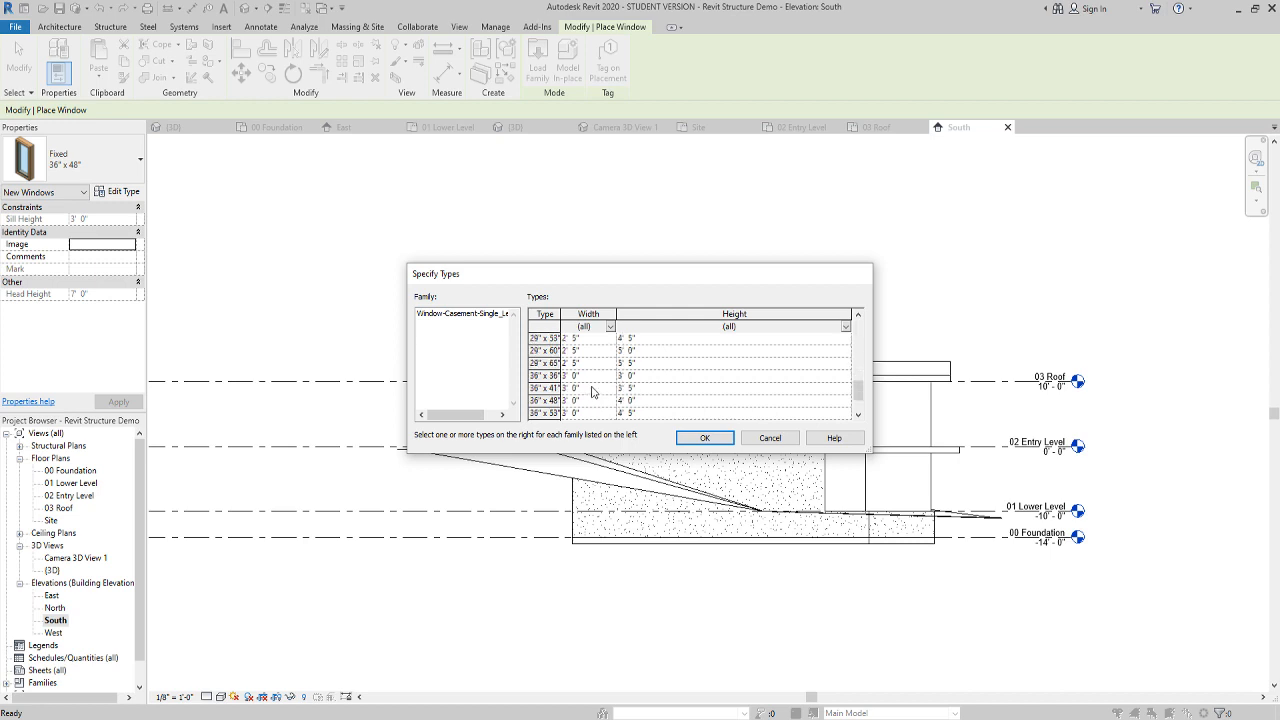
pyautogui.click(592, 388)
pyautogui.click(704, 438)
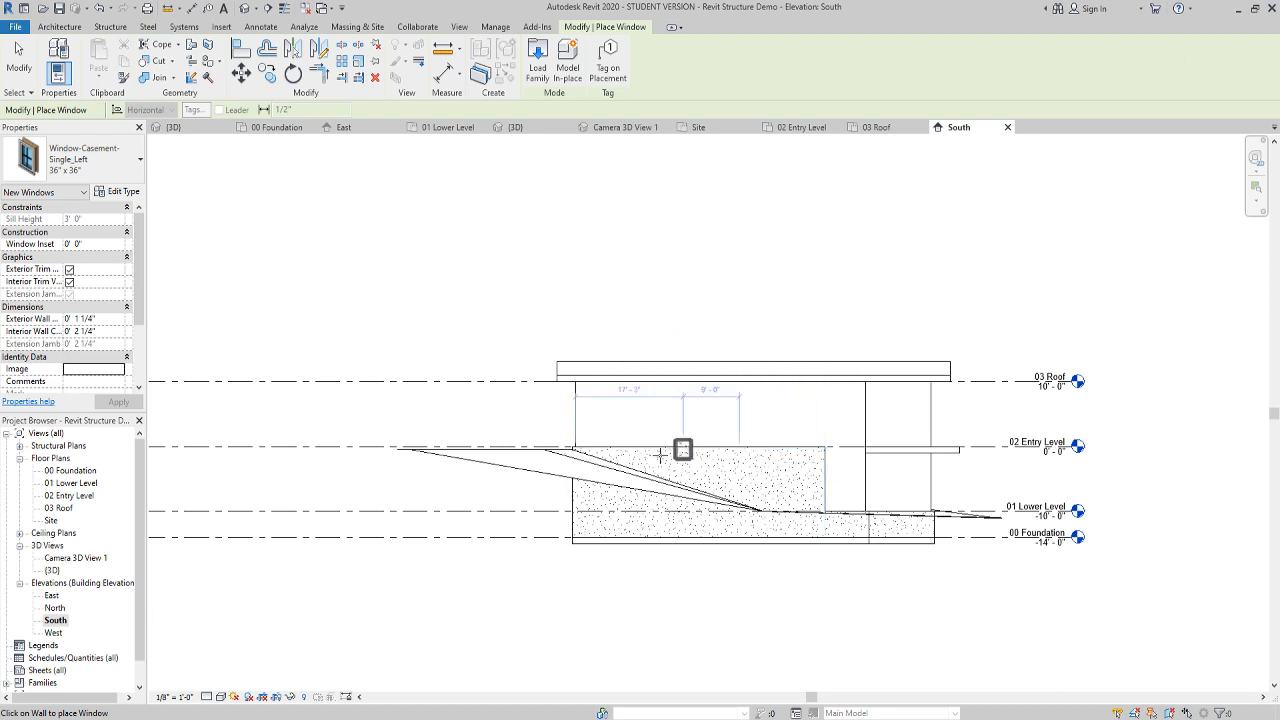
# Place two 36" x 36" casement windows side by side in the concrete wall, just below the 02 Entry Level line
pyautogui.scroll(6, 660, 455)
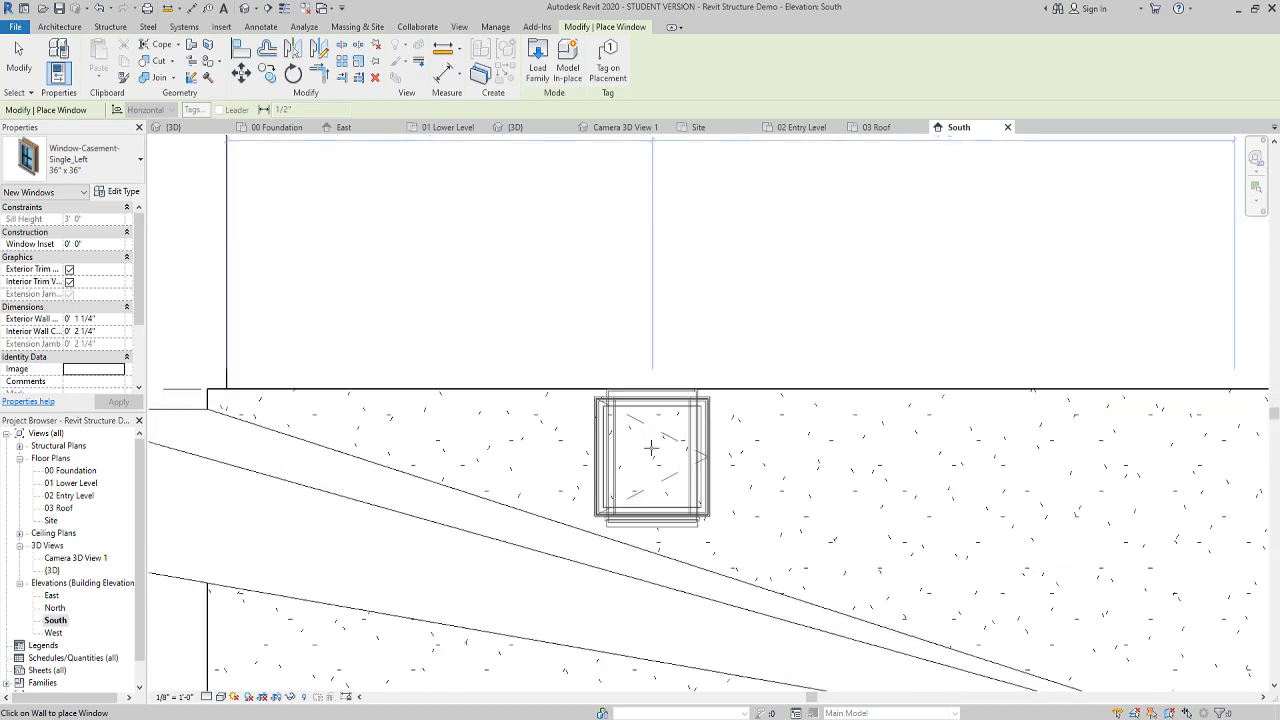
pyautogui.click(651, 447)
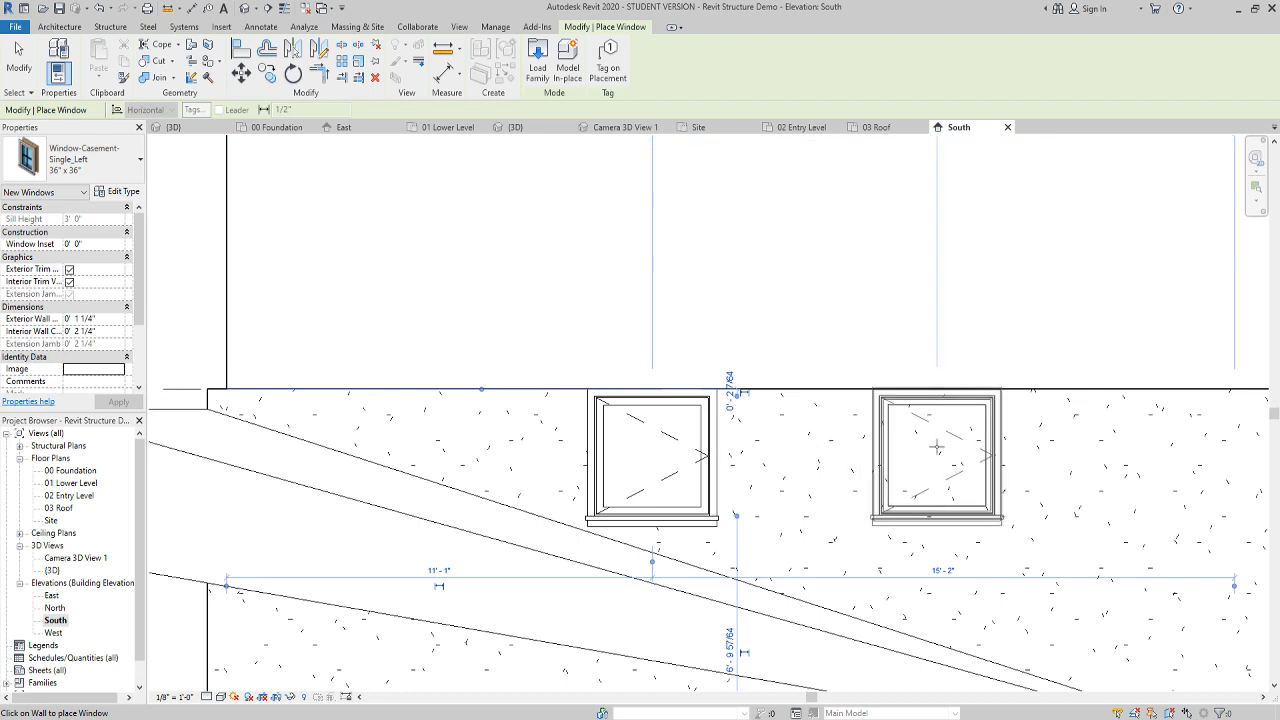
pyautogui.click(937, 447)
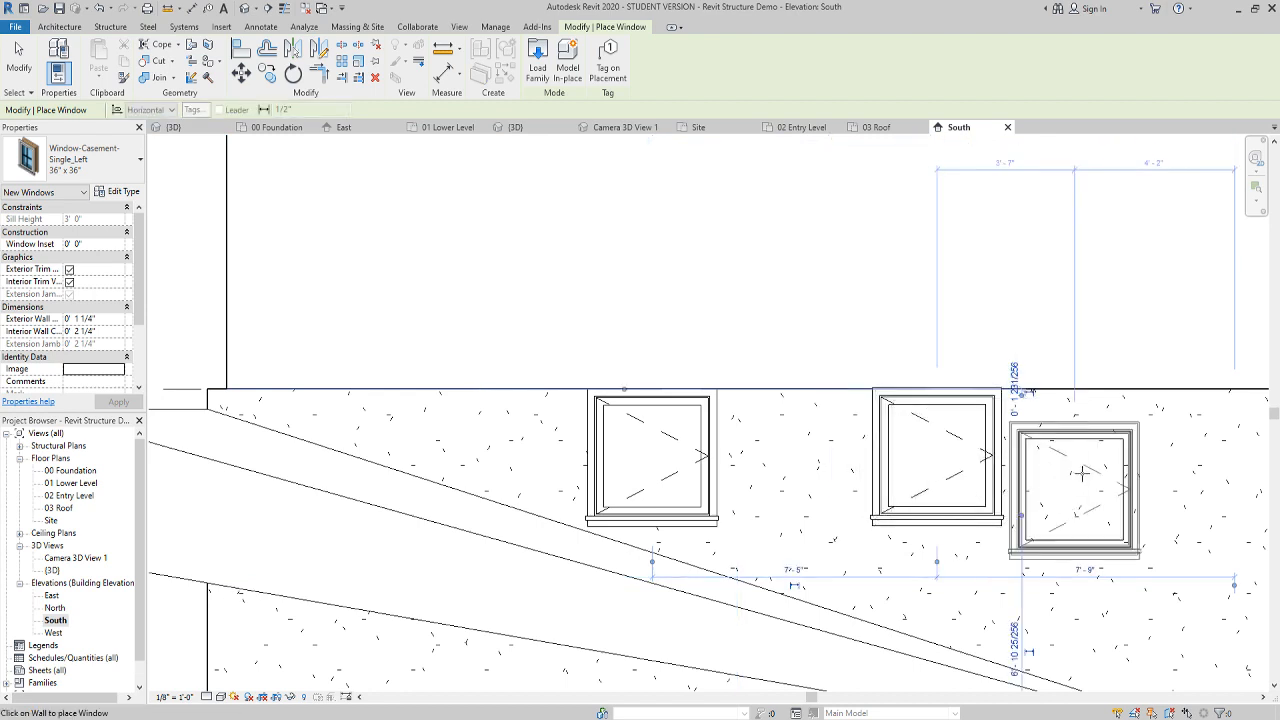
pyautogui.press('Escape')
pyautogui.press('Escape')
# Move the second casement window down so its top trim lines up with the top edge of the concrete wall
pyautogui.scroll(4, 878, 406)
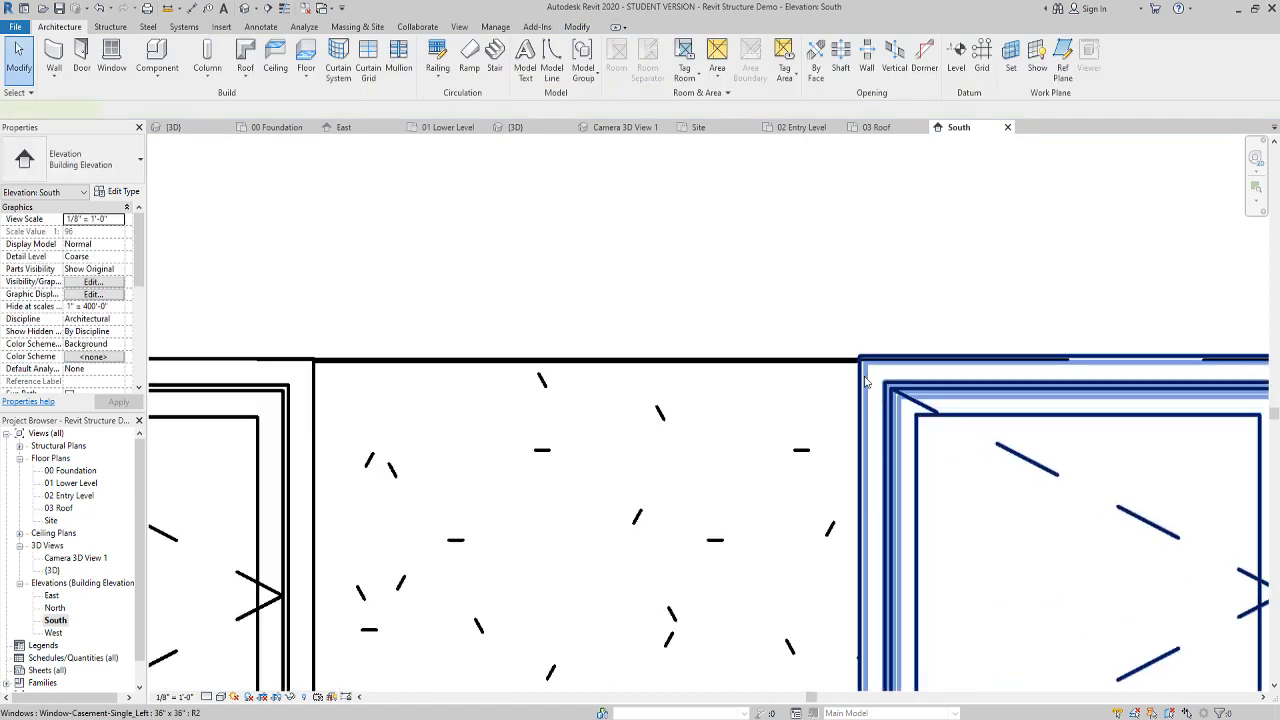
pyautogui.click(965, 362)
pyautogui.click(241, 73)
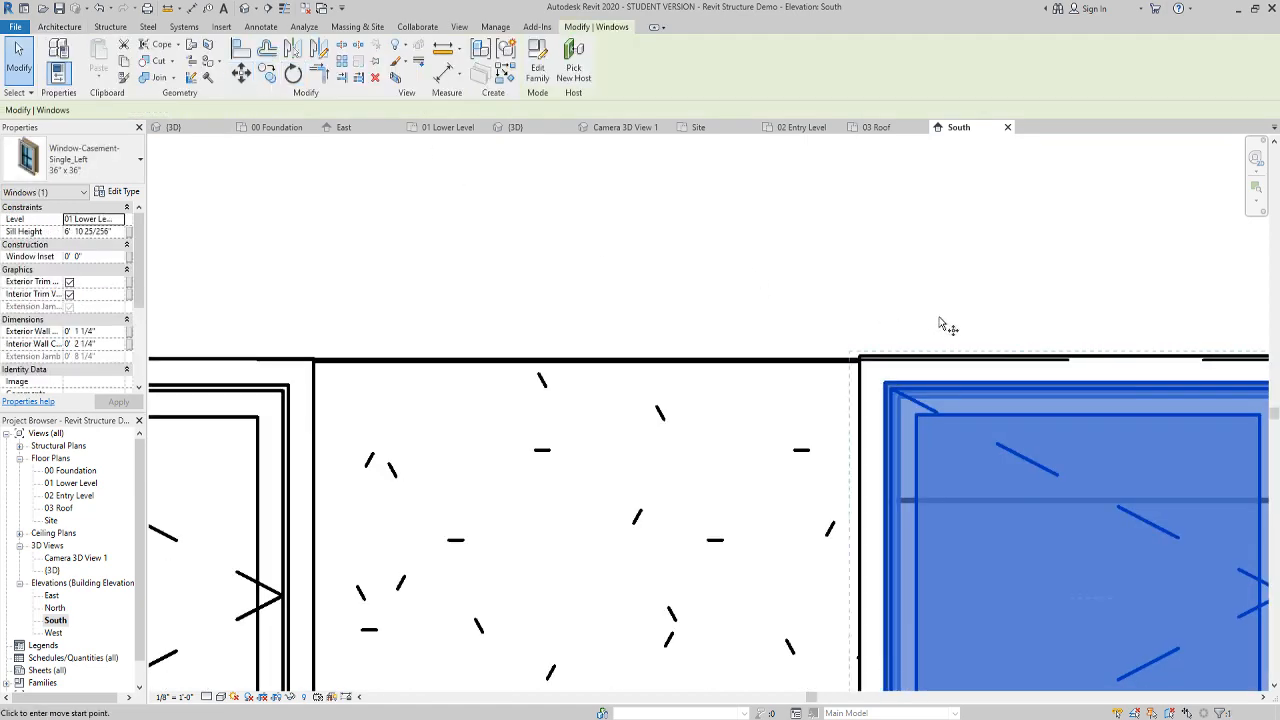
pyautogui.scroll(2, 1043, 372)
pyautogui.moveTo(1117, 396); pyautogui.dragTo(718, 376, button='middle')
pyautogui.scroll(-1, 878, 300)
pyautogui.click(760, 322)
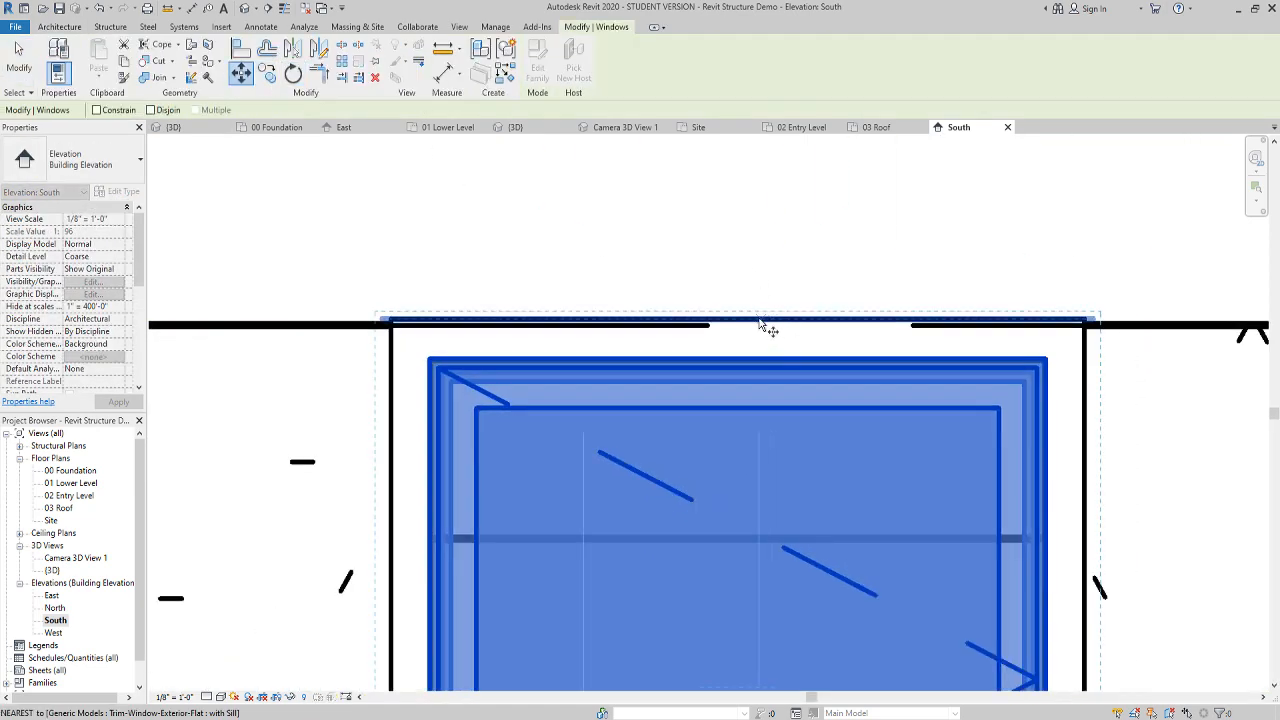
pyautogui.click(760, 323)
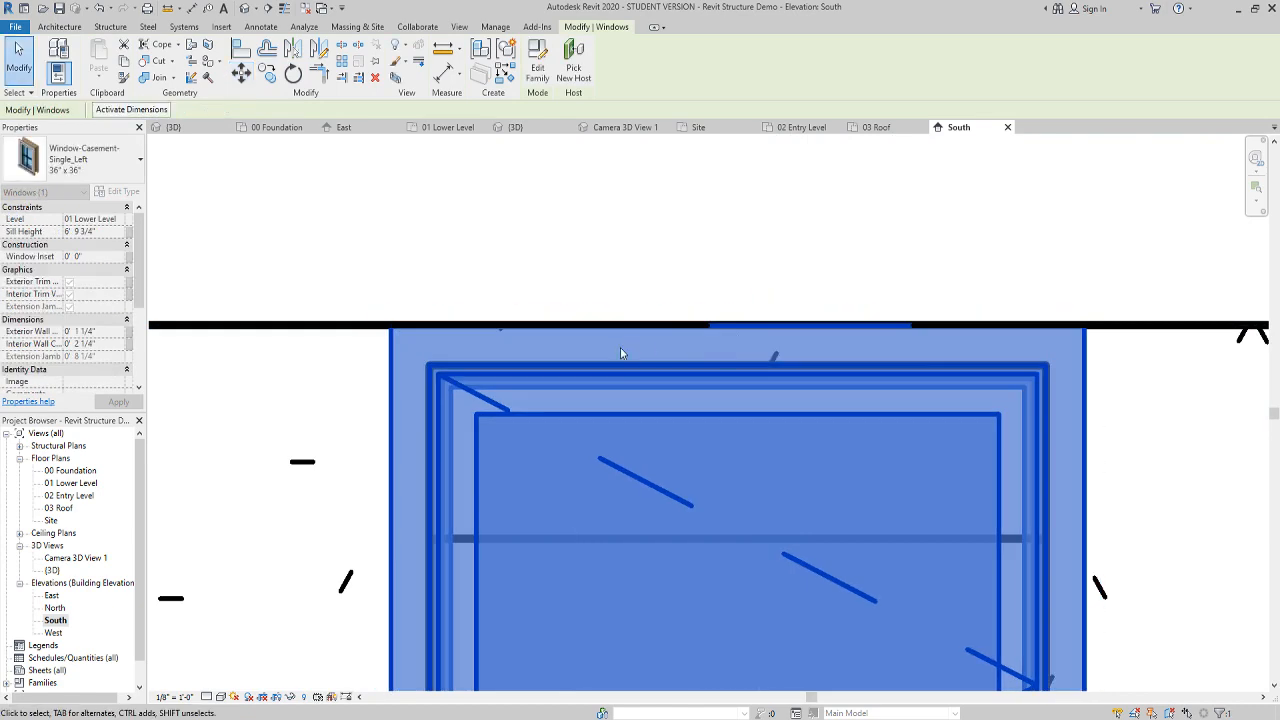
# Move the first casement window down so its top trim also meets the top edge of the concrete wall
pyautogui.scroll(-3, 620, 347)
pyautogui.moveTo(198, 420); pyautogui.dragTo(533, 400, button='middle')
pyautogui.scroll(4, 554, 334)
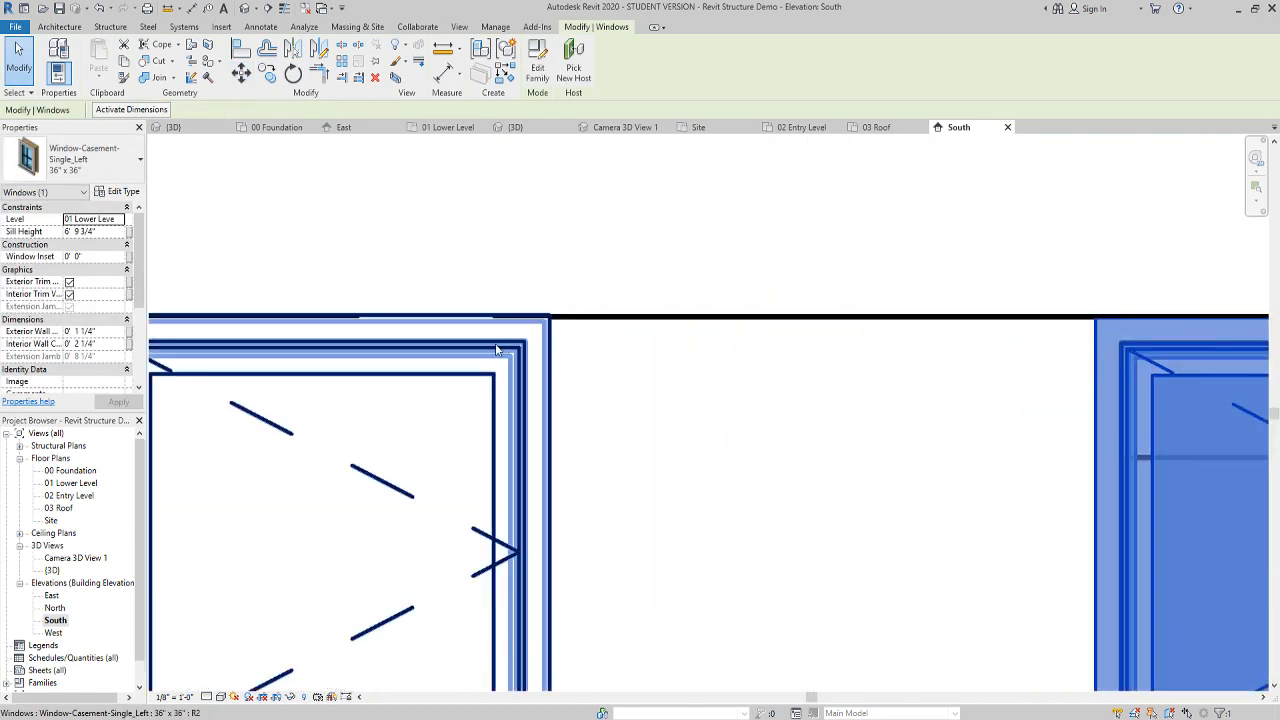
pyautogui.click(629, 340)
pyautogui.scroll(-2, 578, 339)
pyautogui.scroll(-1, 578, 339)
pyautogui.click(600, 338)
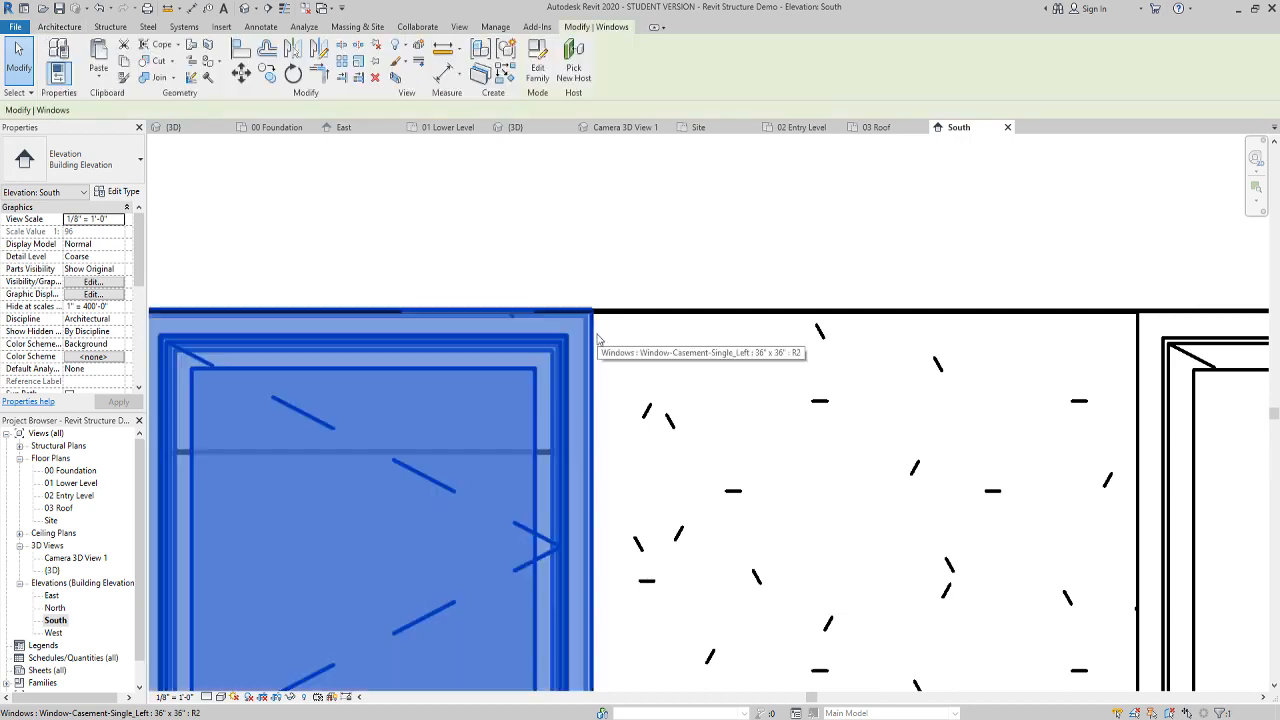
pyautogui.scroll(-3, 676, 369)
pyautogui.click(663, 423)
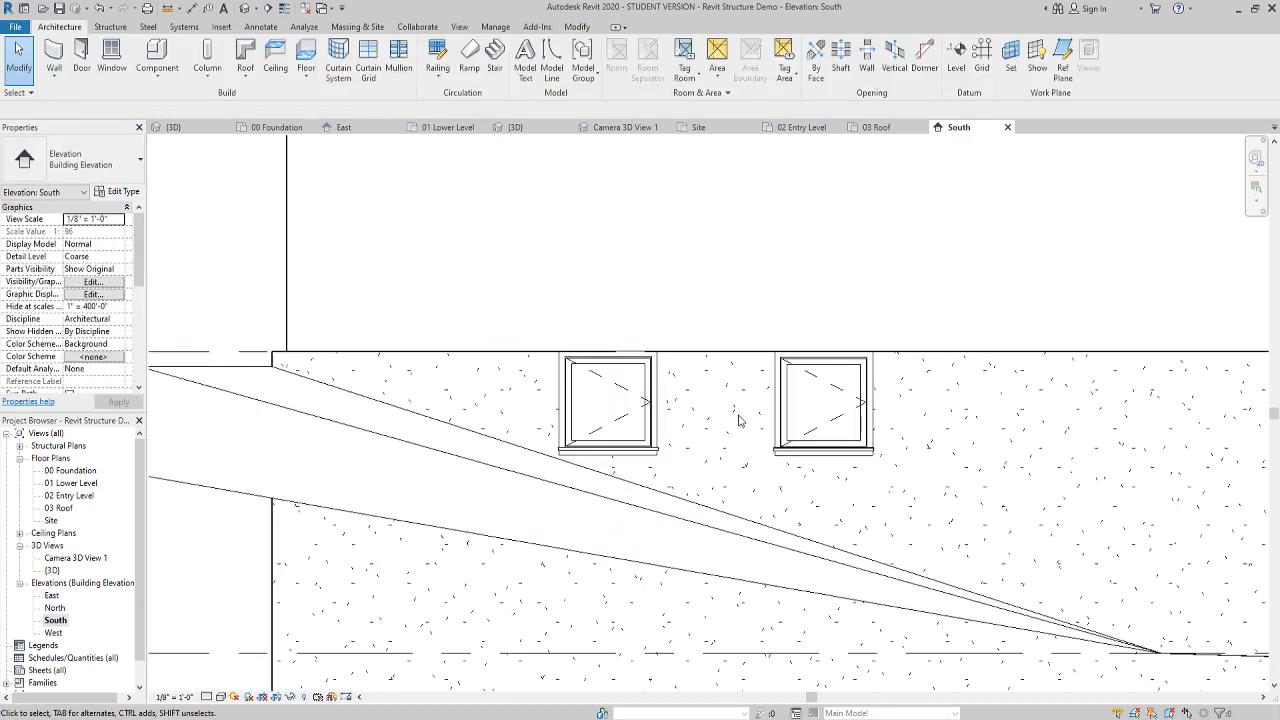
# Open the 01 Lower Level floor plan and examine where the two new windows sit in the bedroom's exterior wall
pyautogui.scroll(-2, 663, 423)
pyautogui.moveTo(737, 417); pyautogui.dragTo(697, 443, button='middle')
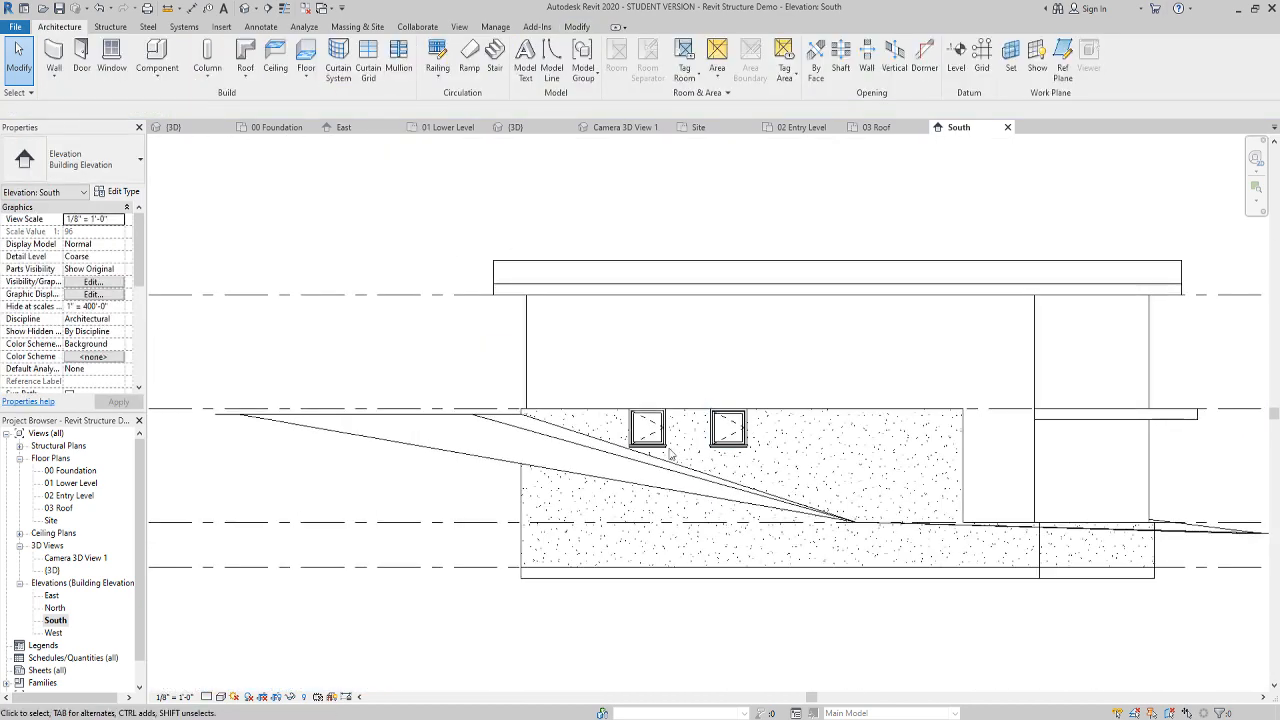
pyautogui.doubleClick(68, 483)
pyautogui.scroll(4, 600, 520)
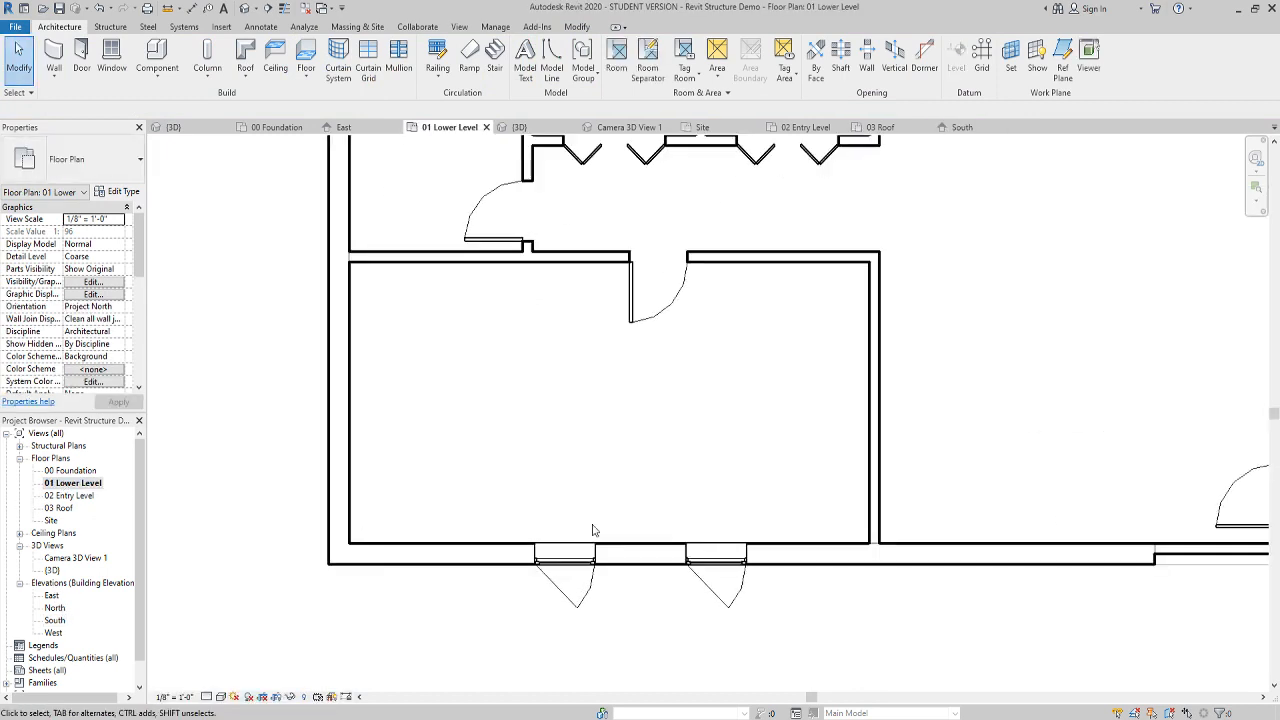
pyautogui.scroll(-5, 795, 584)
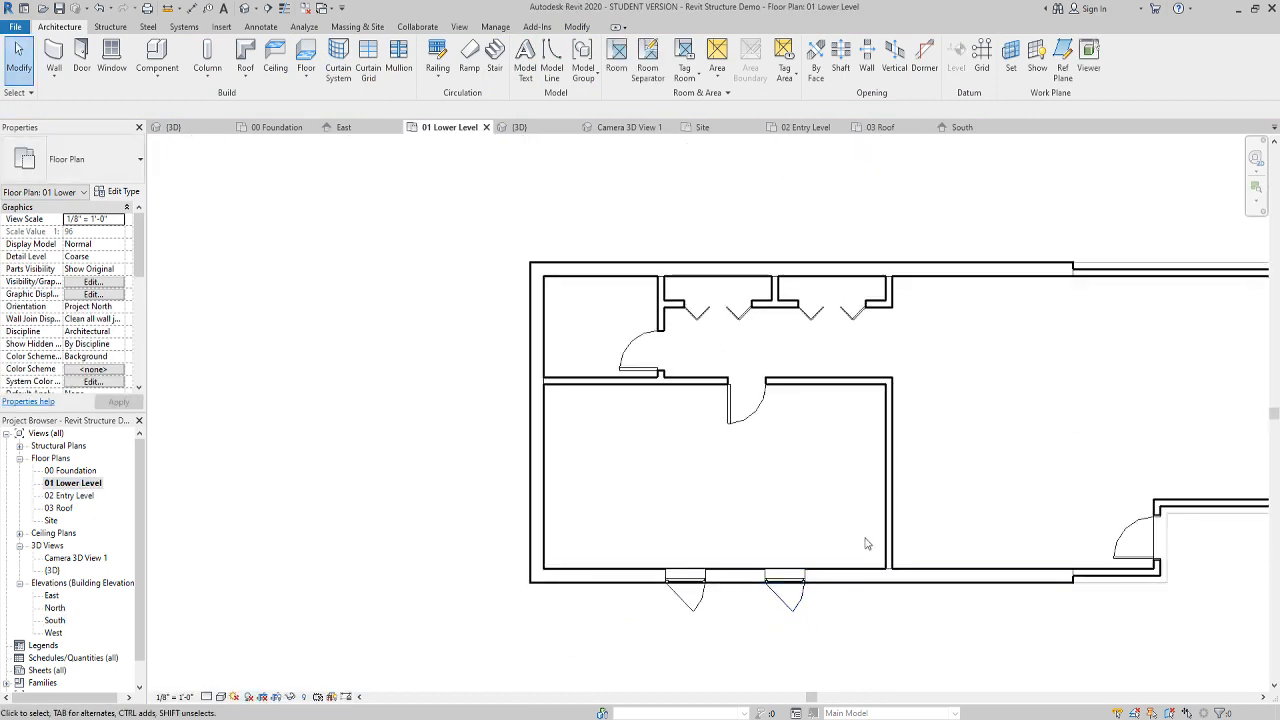
pyautogui.moveTo(724, 642); pyautogui.dragTo(626, 633, button='middle')
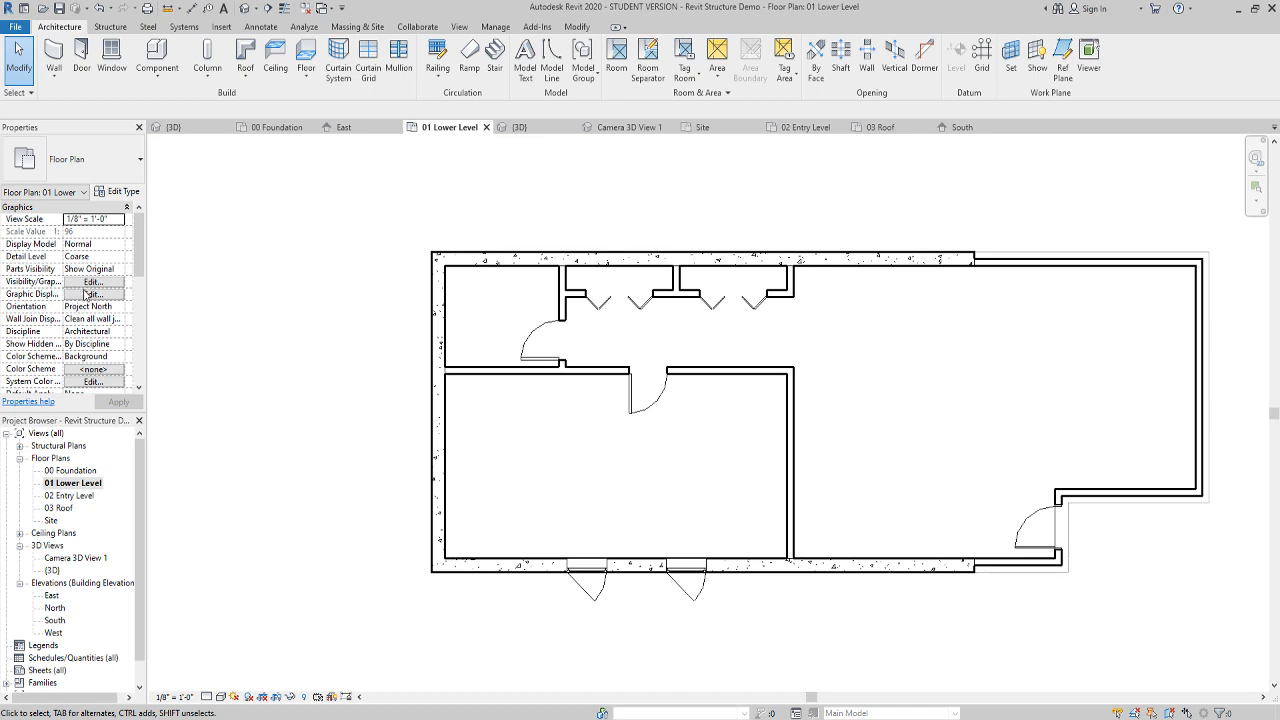
# Review the view range offsets of the 01 Lower Level floor plan and accept the settings
pyautogui.scroll(-5, 73, 338)
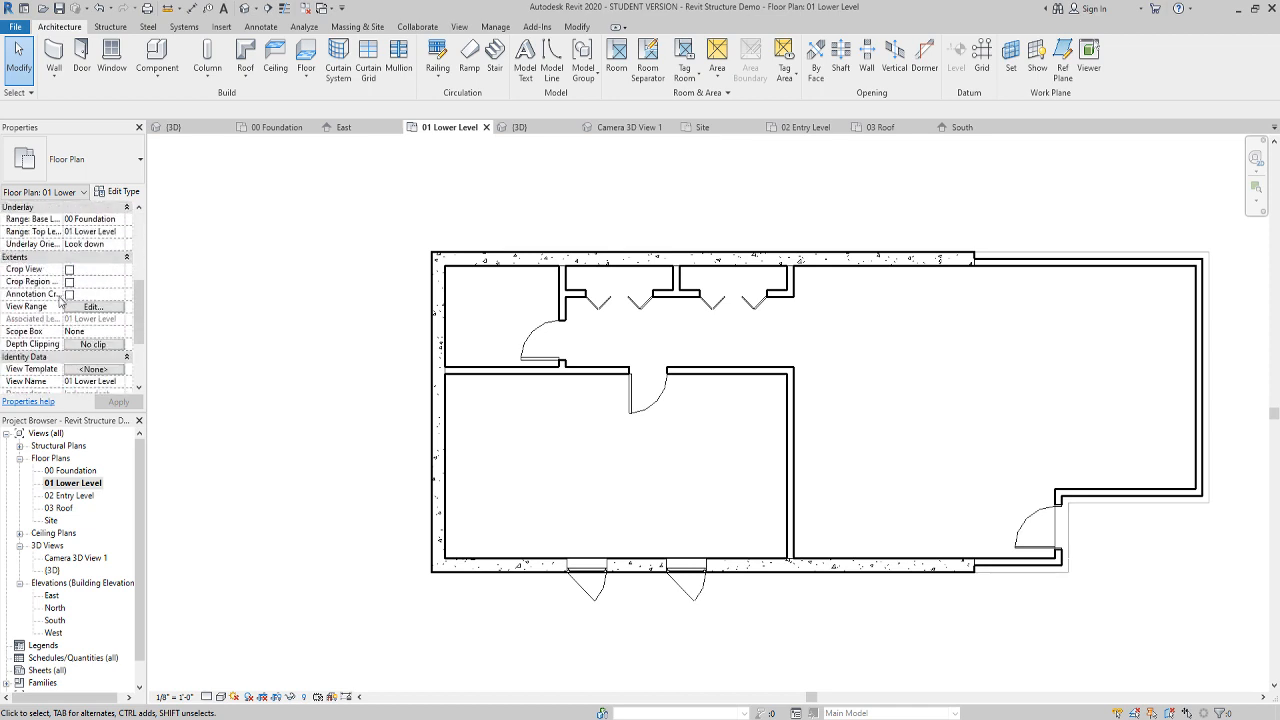
pyautogui.click(92, 306)
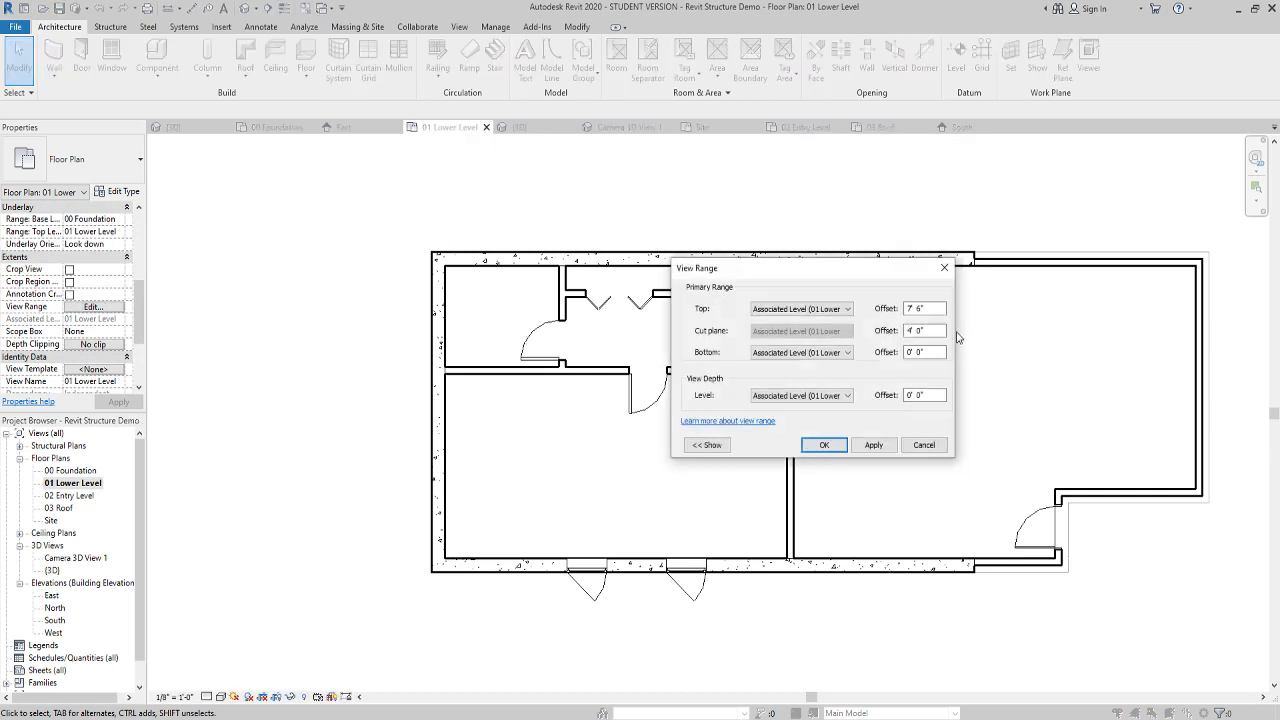
pyautogui.click(910, 313)
pyautogui.click(822, 444)
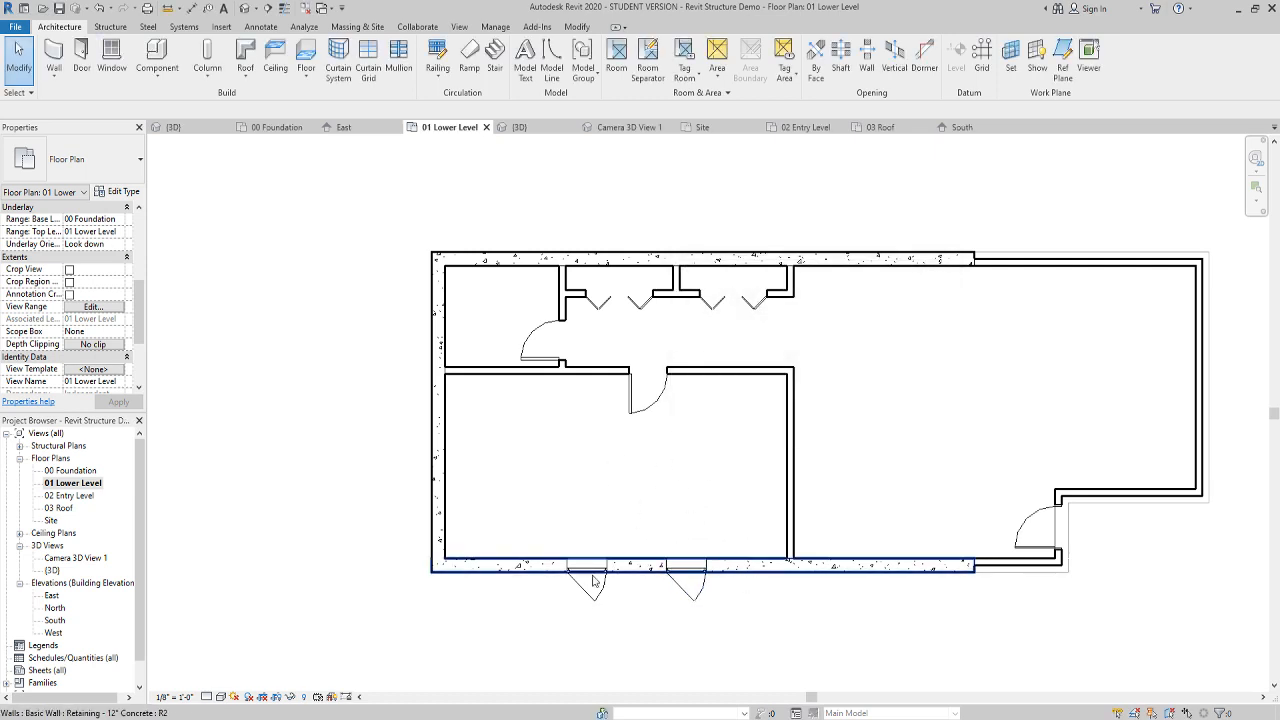
# Open the 02 Entry Level floor plan, start placing a window and check the available window types
pyautogui.doubleClick(72, 494)
pyautogui.moveTo(602, 526); pyautogui.dragTo(663, 537, button='middle')
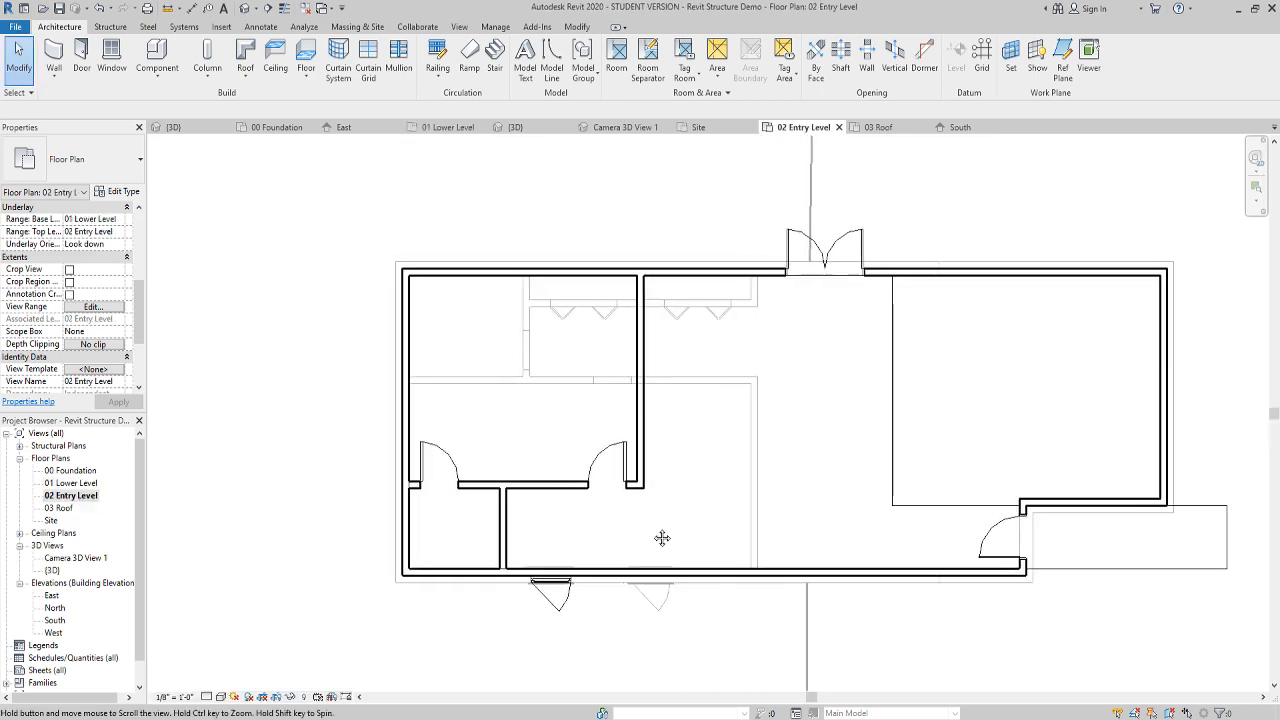
pyautogui.moveTo(505, 360); pyautogui.dragTo(510, 390, button='middle')
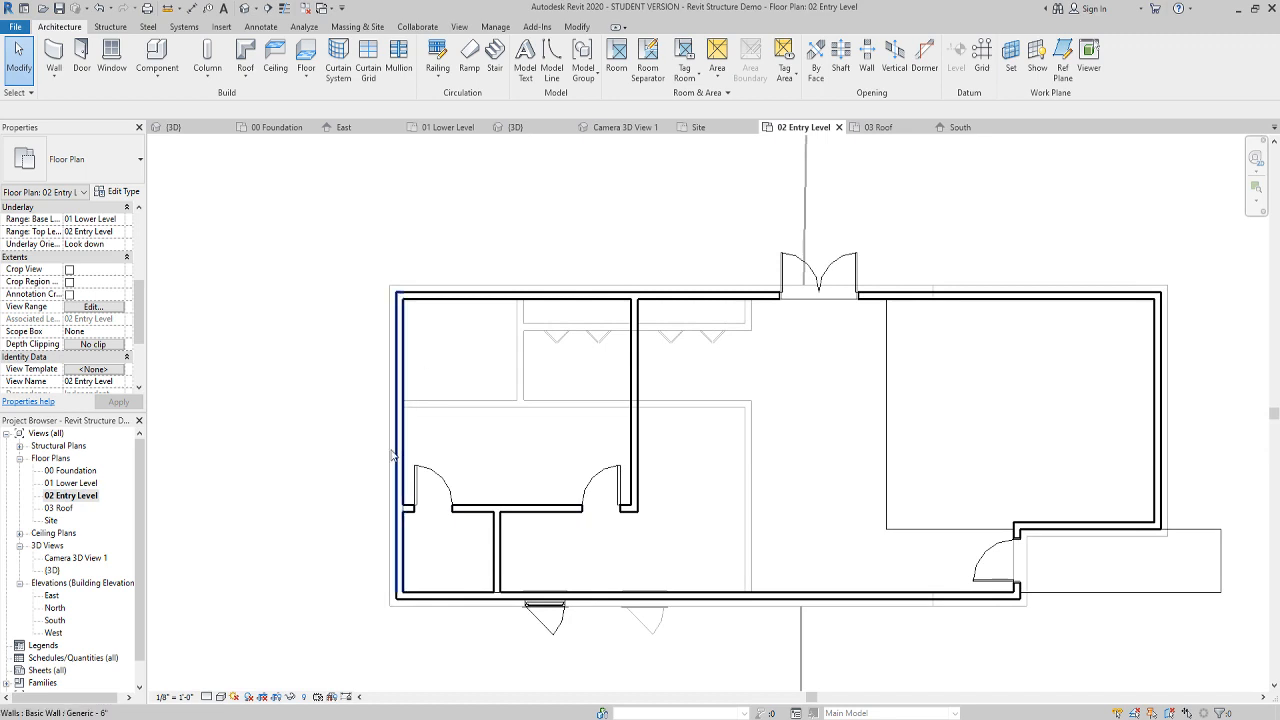
pyautogui.click(112, 58)
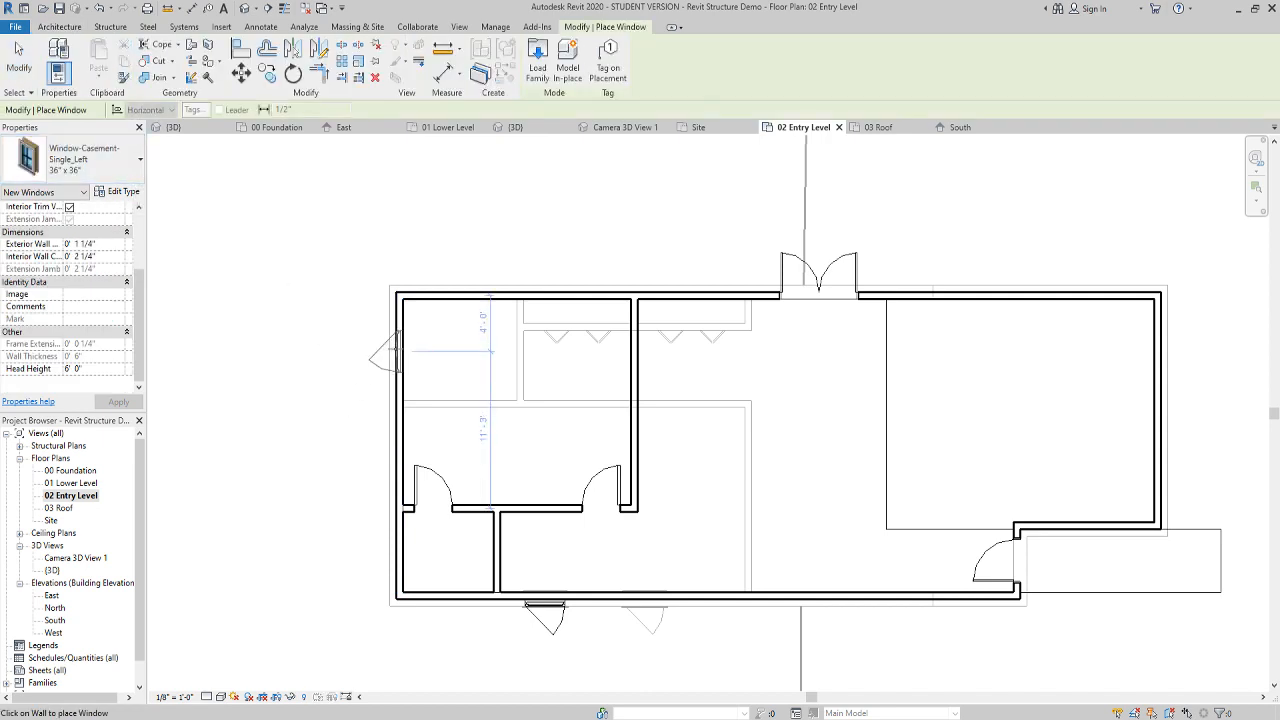
pyautogui.click(138, 172)
pyautogui.click(138, 172)
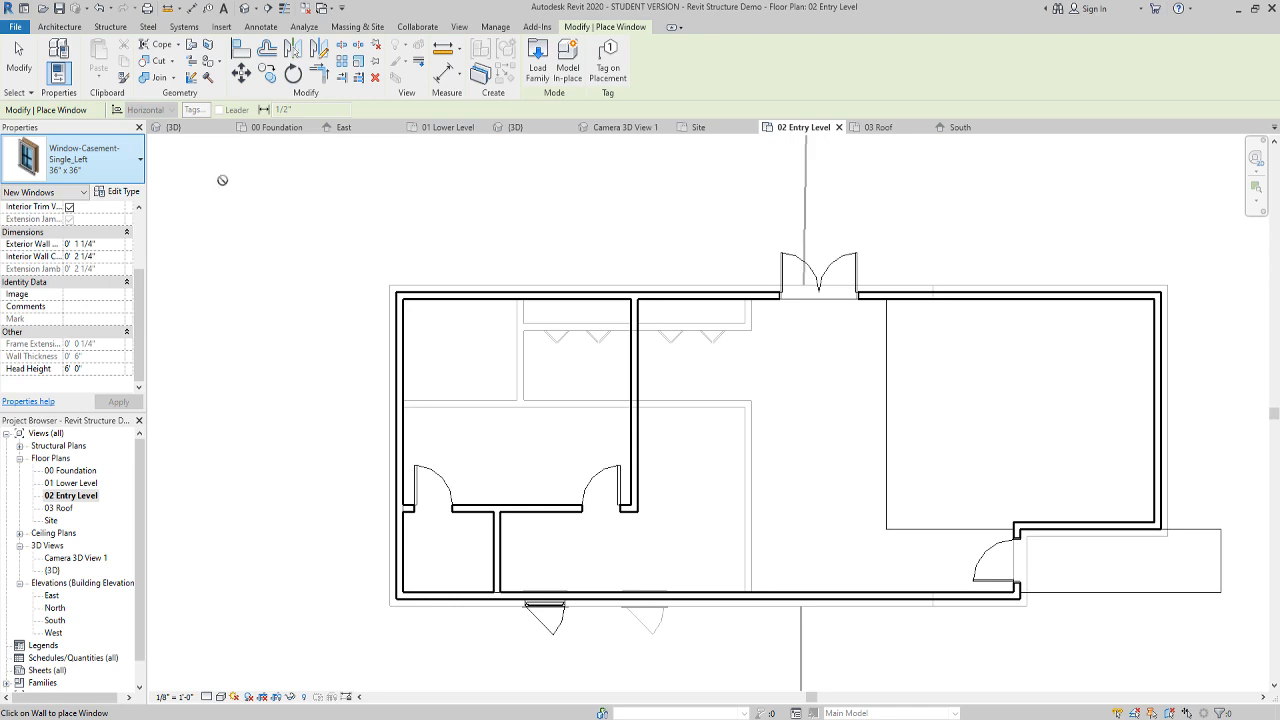
# Choose the Window-Casement-Double-Awning family from the Windows library folder for loading
pyautogui.click(546, 67)
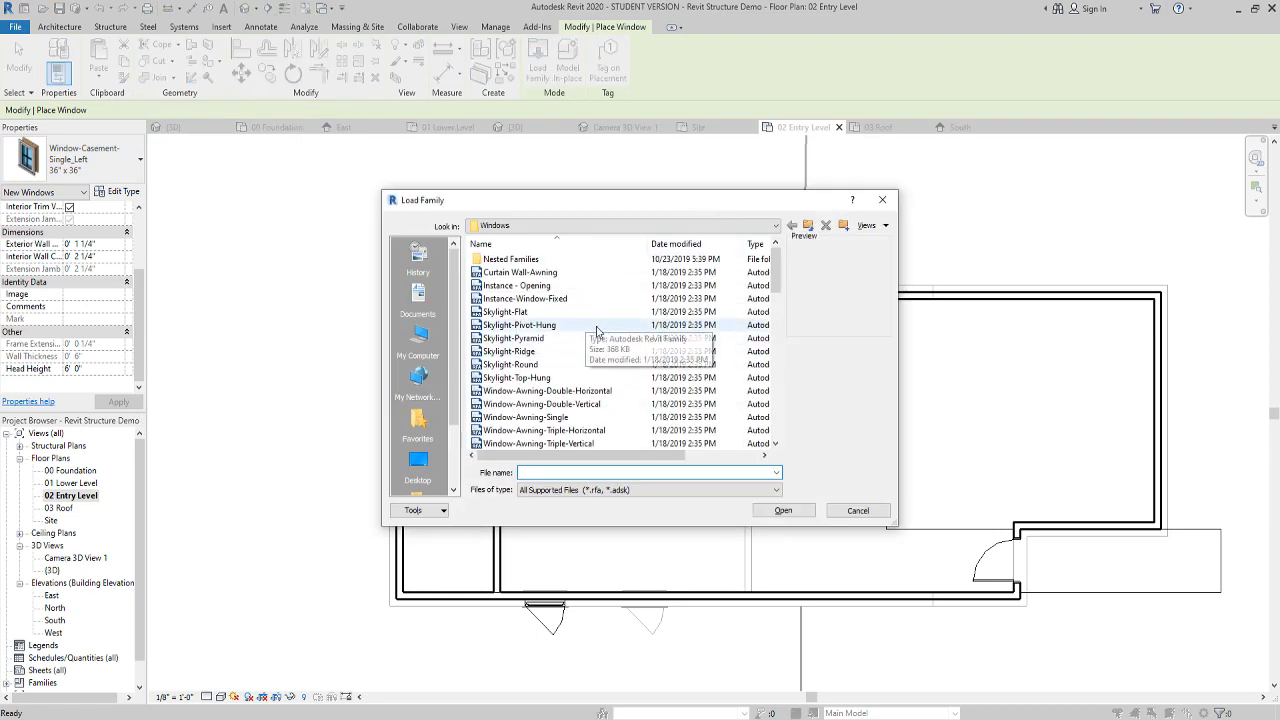
pyautogui.scroll(-5, 562, 340)
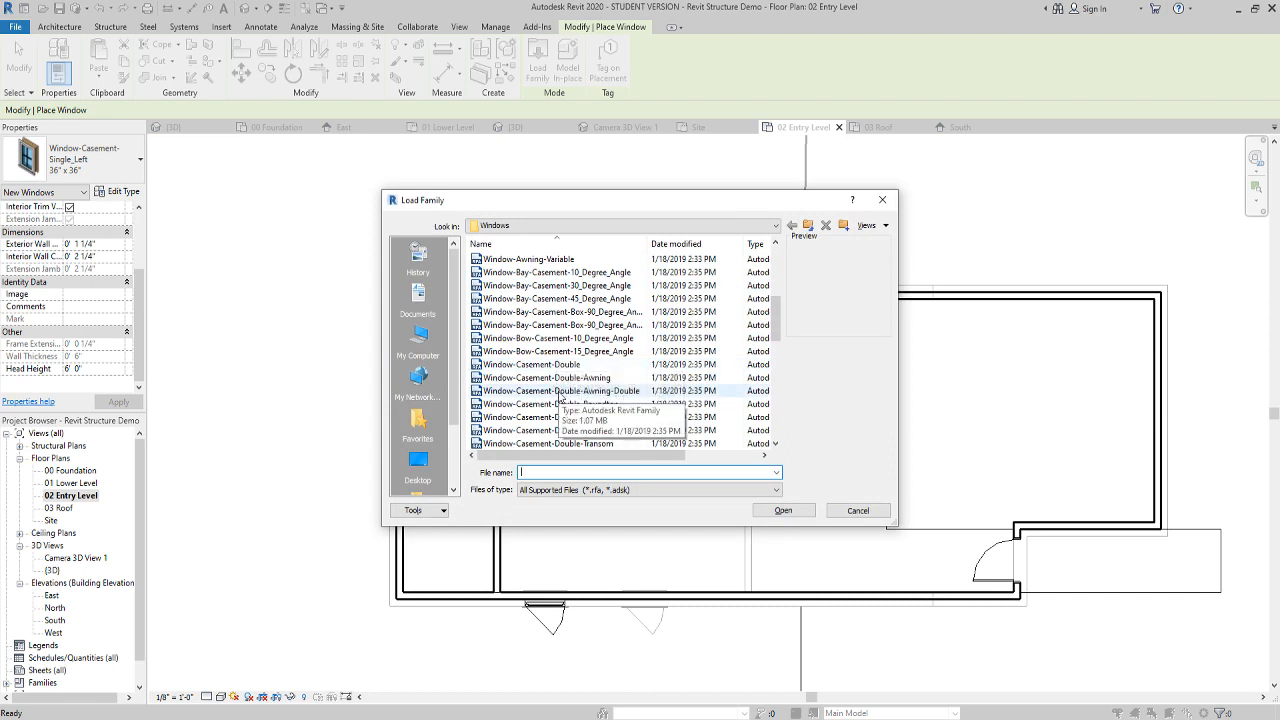
pyautogui.click(555, 378)
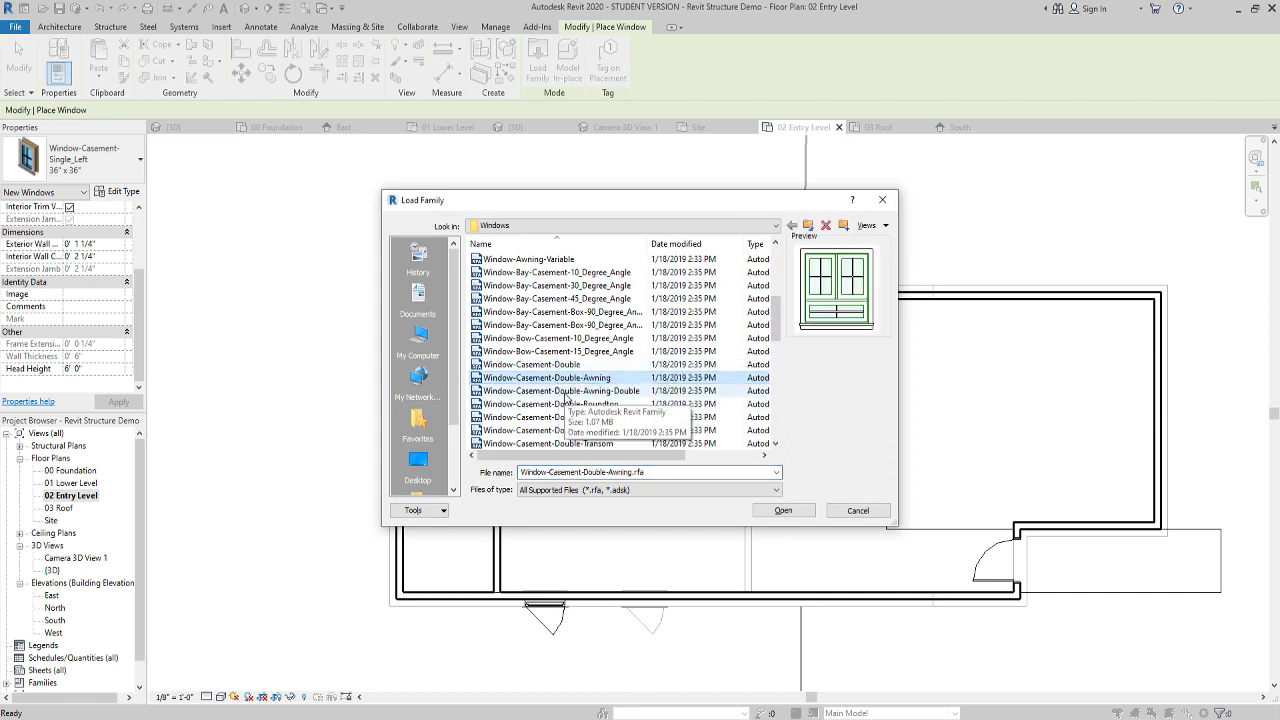
pyautogui.click(783, 510)
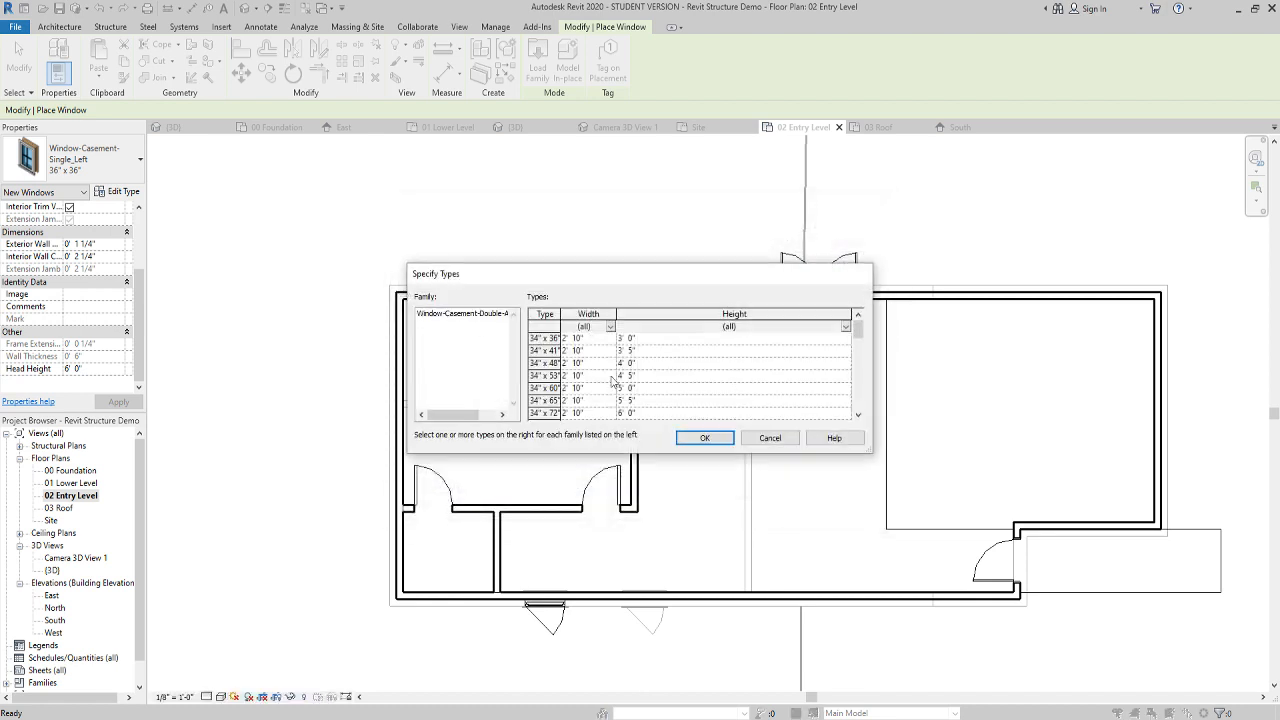
# Browse the double awning casement sizes and load the 41" x 72" type
pyautogui.scroll(-8, 605, 384)
pyautogui.scroll(-3, 600, 384)
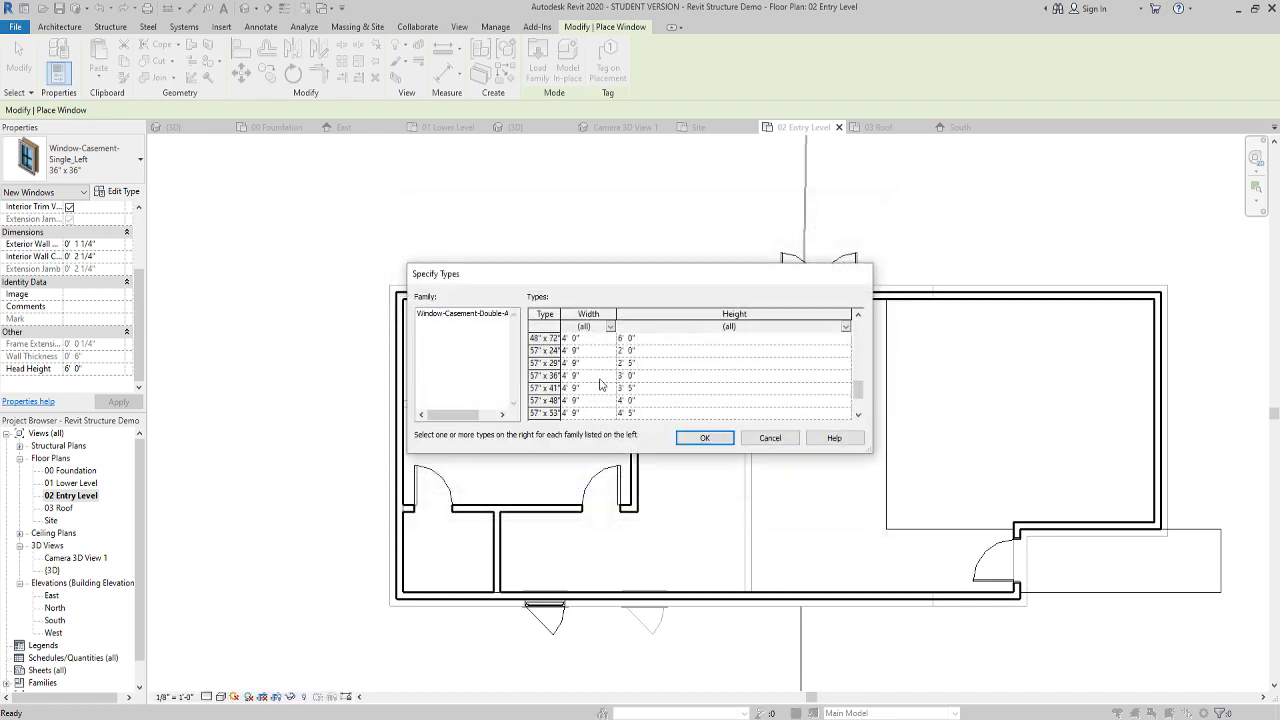
pyautogui.scroll(6, 593, 404)
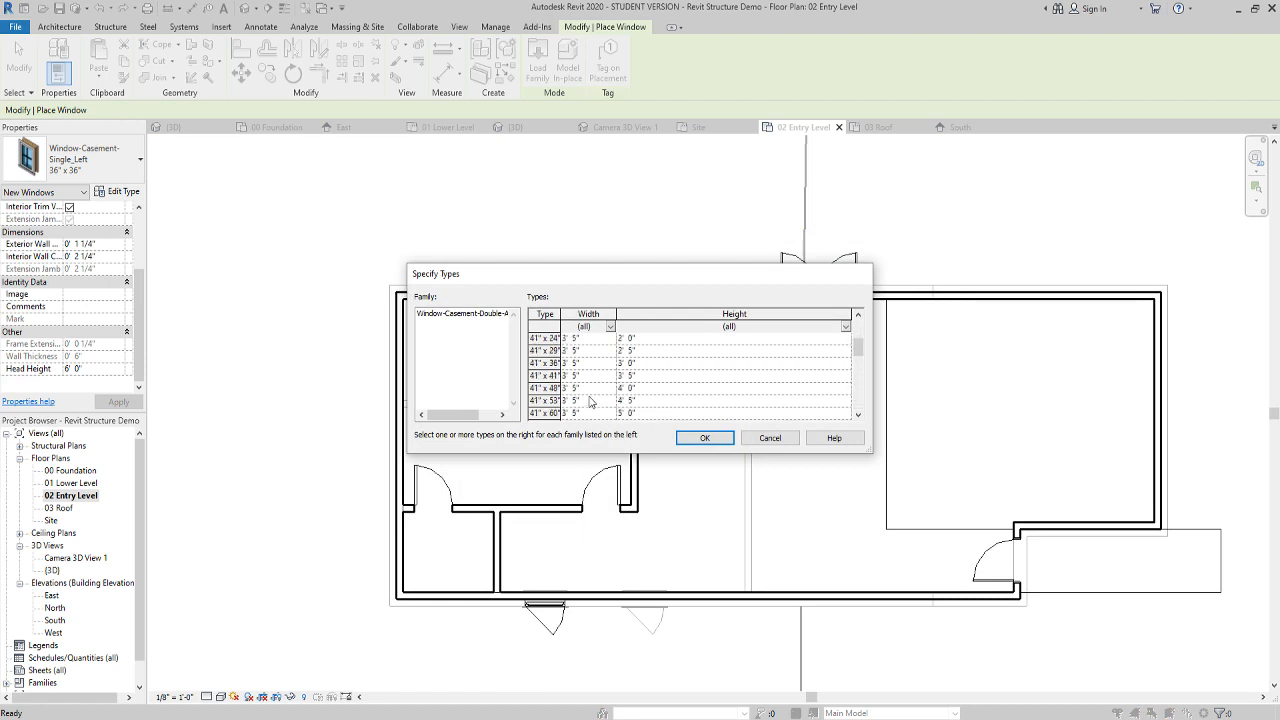
pyautogui.scroll(3, 590, 401)
pyautogui.scroll(-2, 591, 404)
pyautogui.click(591, 401)
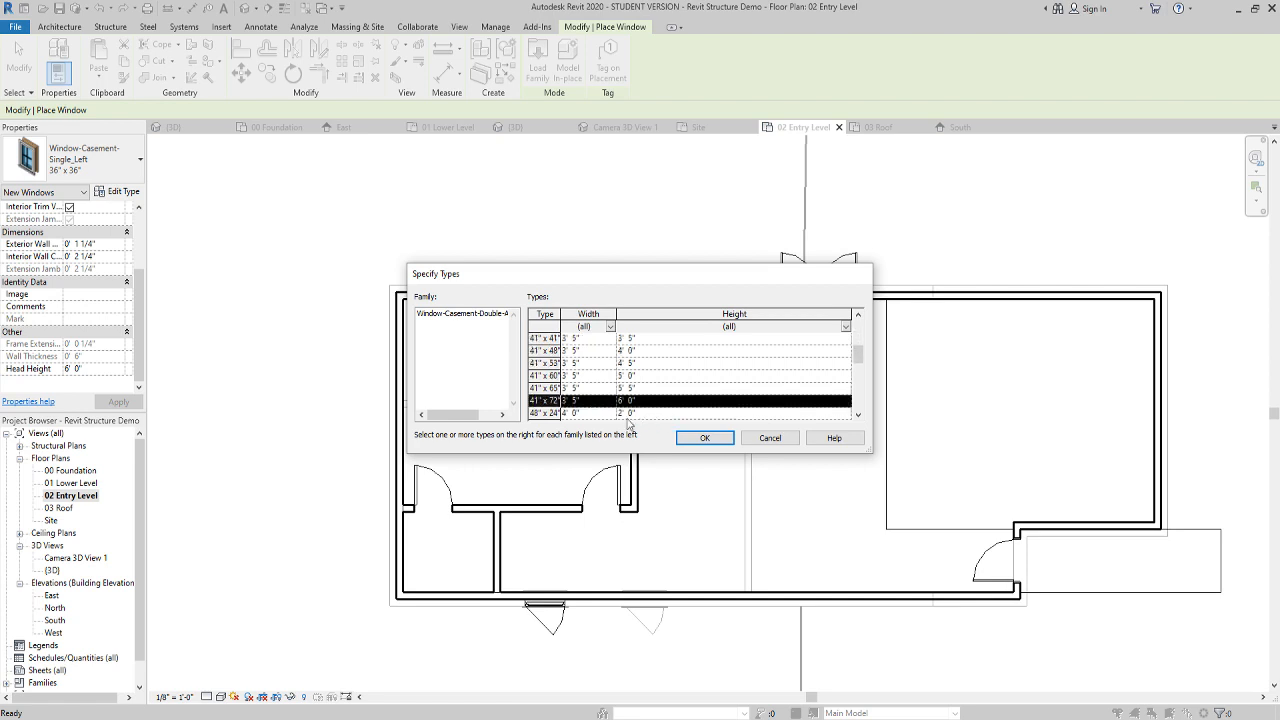
pyautogui.click(704, 439)
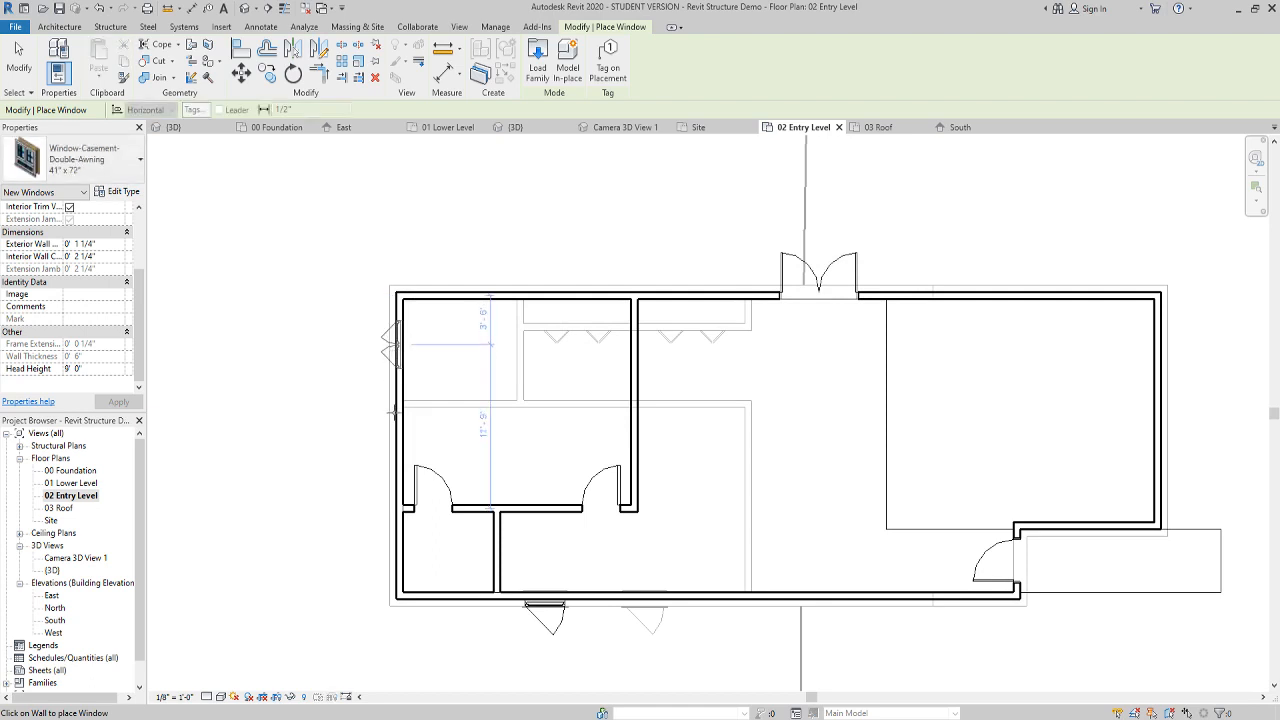
# Place three 41" x 72" double awning casement windows along the bedroom's west wall, the end ones about 3'-0" from the adjoining walls
pyautogui.click(397, 345)
pyautogui.click(397, 408)
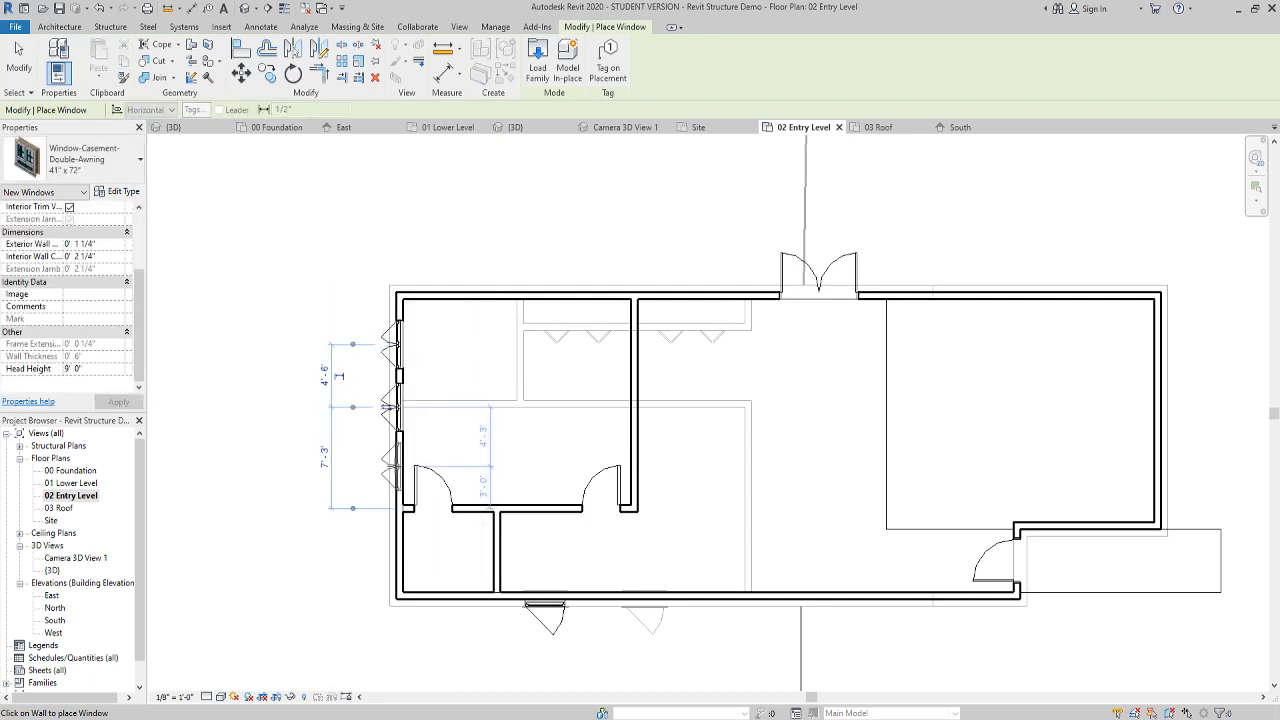
pyautogui.click(397, 466)
pyautogui.press('Escape')
pyautogui.press('Escape')
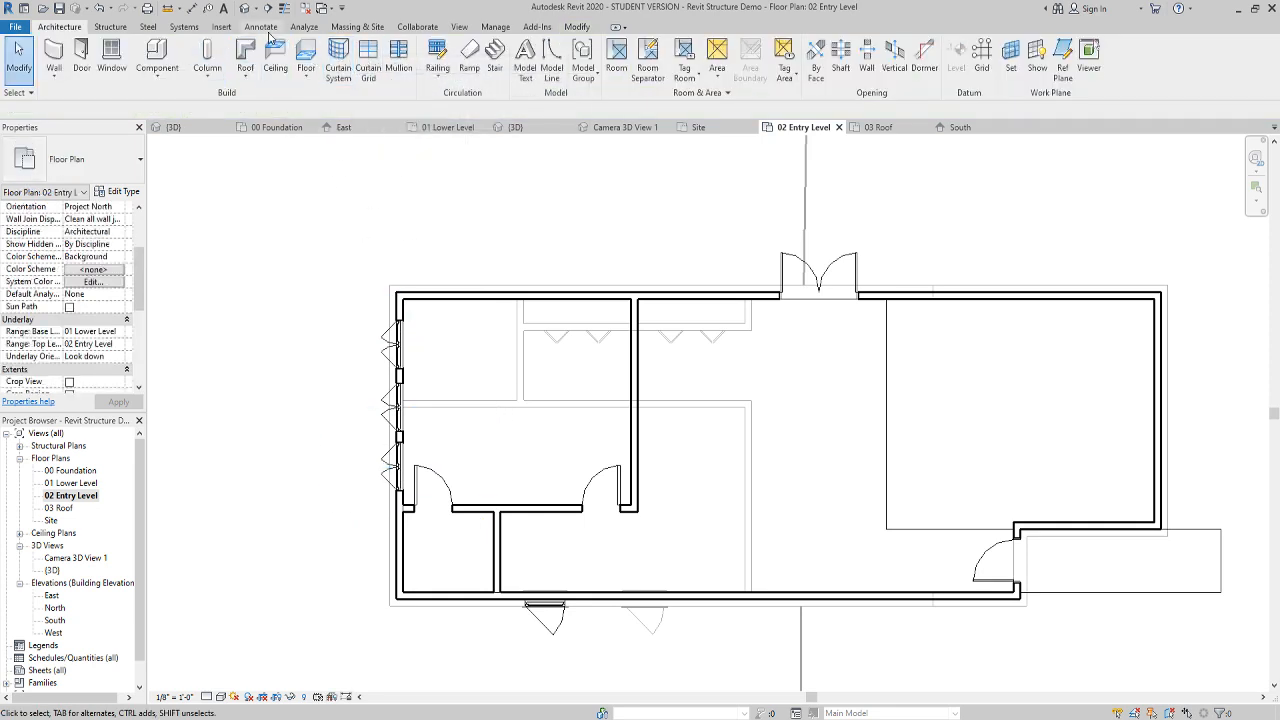
pyautogui.scroll(-5, 265, 92)
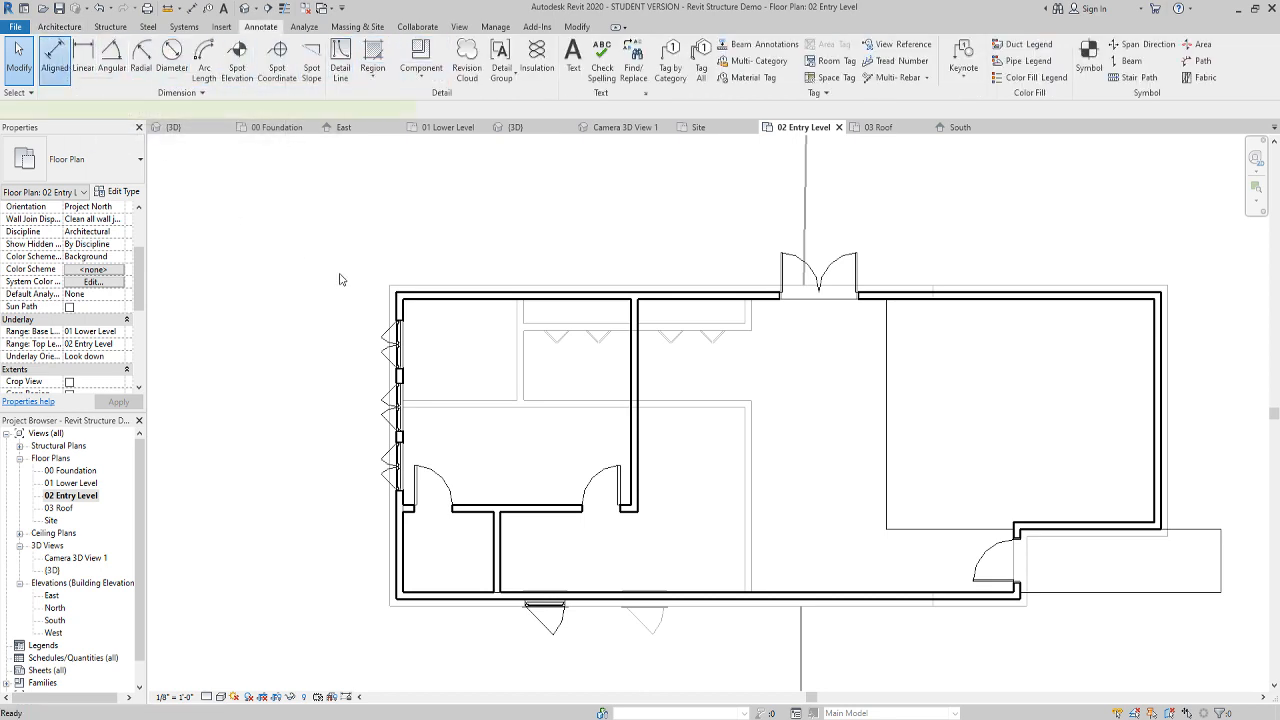
# Place an aligned dimension string outside the bedroom's west wall, running from the north wall through the three window centers to the bedroom's south partition
pyautogui.press('d')
pyautogui.press('i')
pyautogui.scroll(3, 350, 300)
pyautogui.click(462, 287)
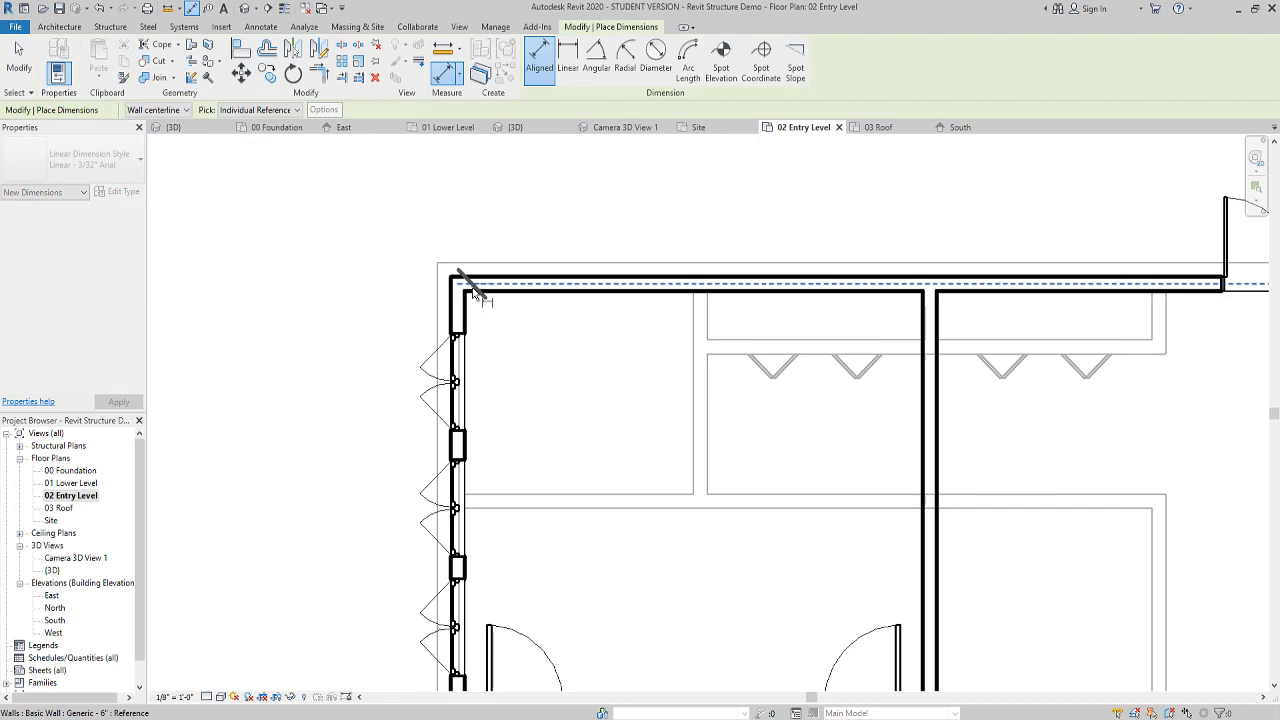
pyautogui.click(455, 382)
pyautogui.click(455, 508)
pyautogui.moveTo(432, 617); pyautogui.dragTo(392, 392, button='middle')
pyautogui.click(398, 403)
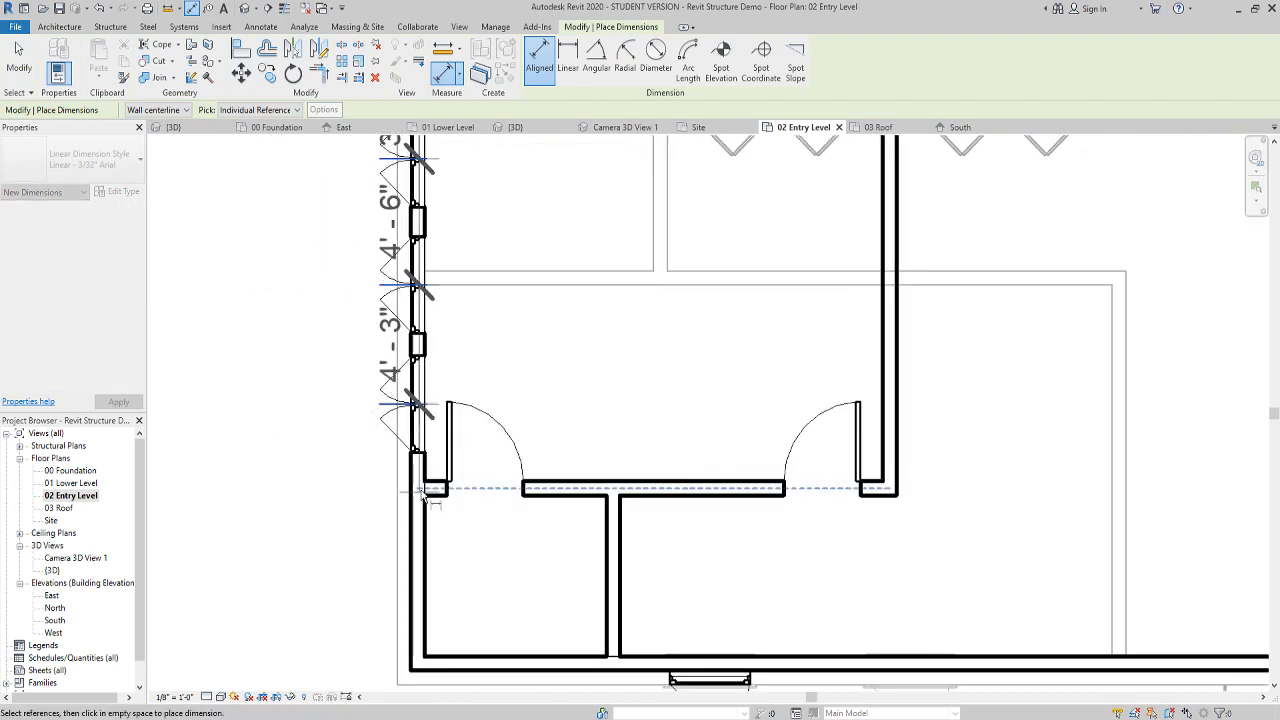
pyautogui.click(422, 495)
pyautogui.scroll(-1, 288, 446)
pyautogui.moveTo(265, 452); pyautogui.dragTo(492, 458, button='middle')
pyautogui.click(481, 452)
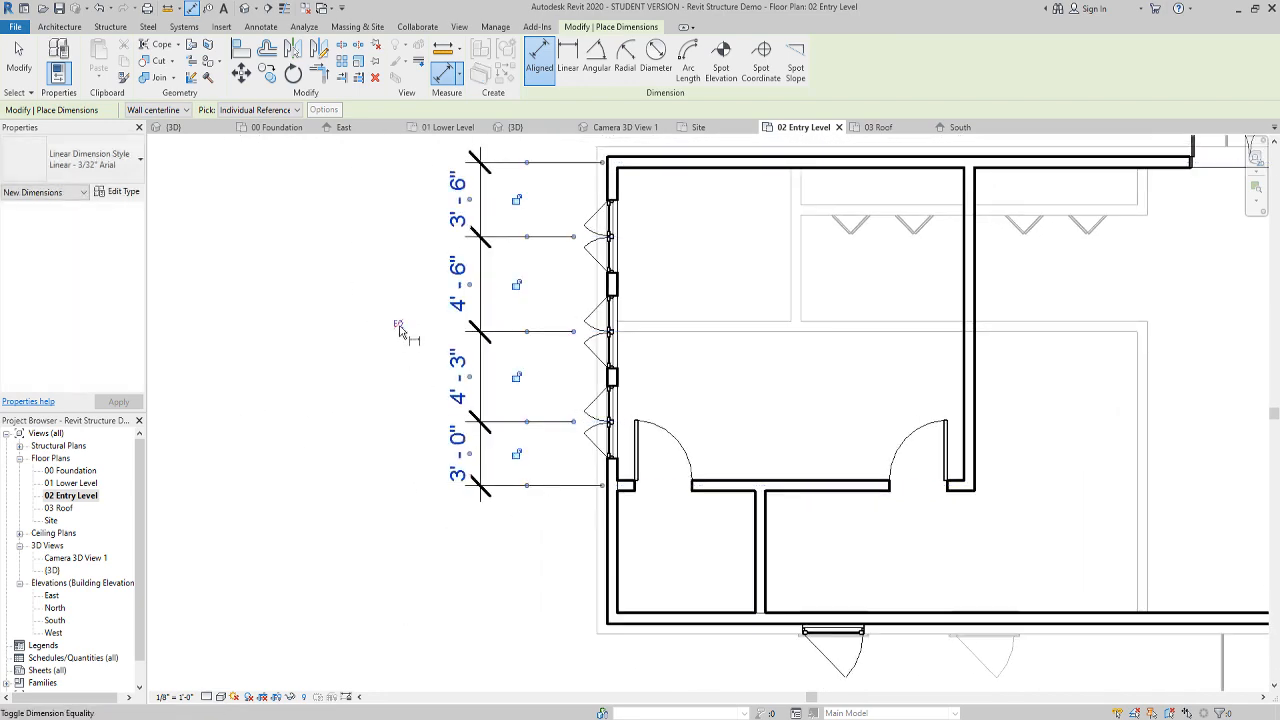
# Apply the EQ constraint to the dimension string to space the three west wall windows evenly
pyautogui.press('Escape')
pyautogui.click(478, 315)
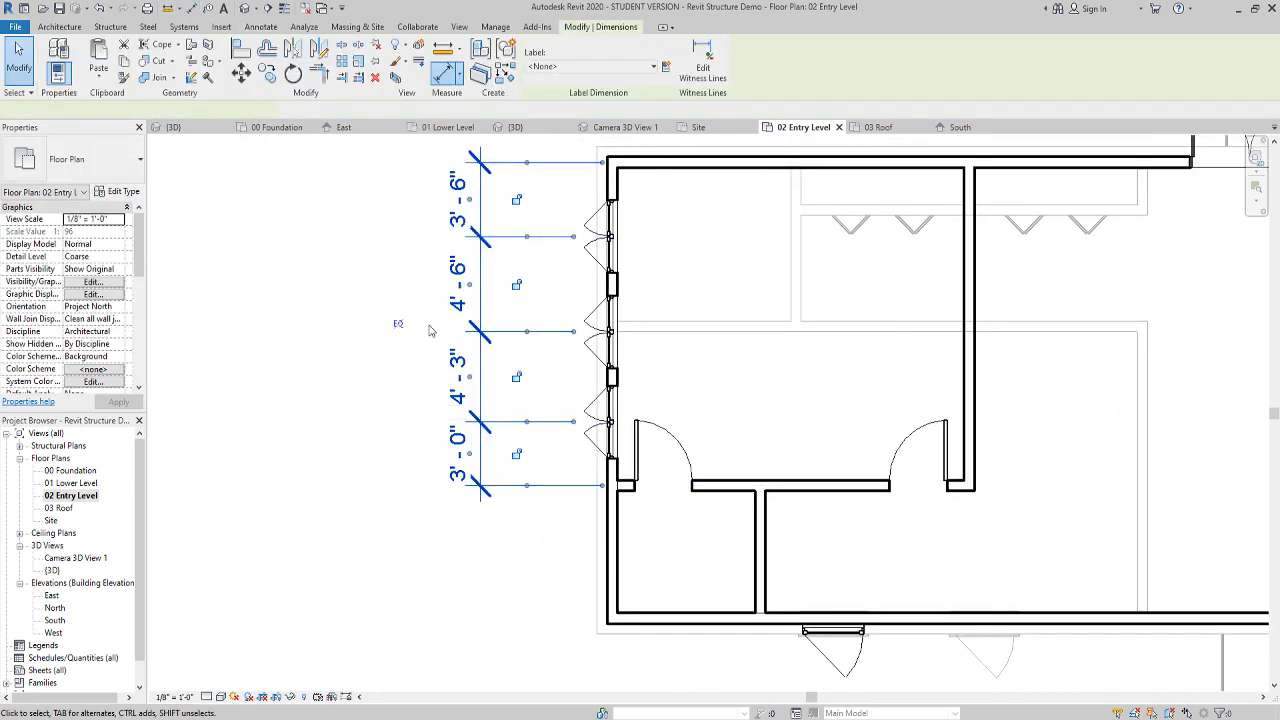
pyautogui.click(398, 328)
pyautogui.moveTo(383, 371); pyautogui.dragTo(380, 423, button='middle')
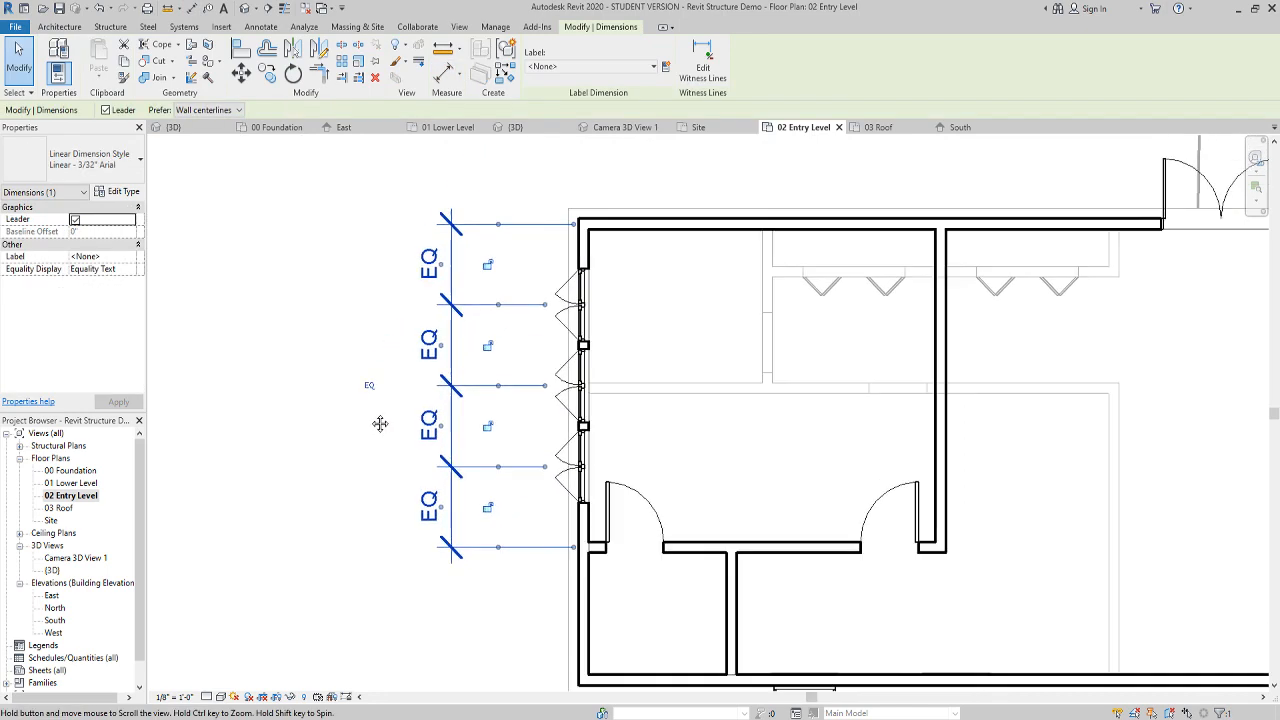
pyautogui.moveTo(369, 577); pyautogui.dragTo(337, 515, button='middle')
pyautogui.click(340, 520)
pyautogui.scroll(-3, 343, 526)
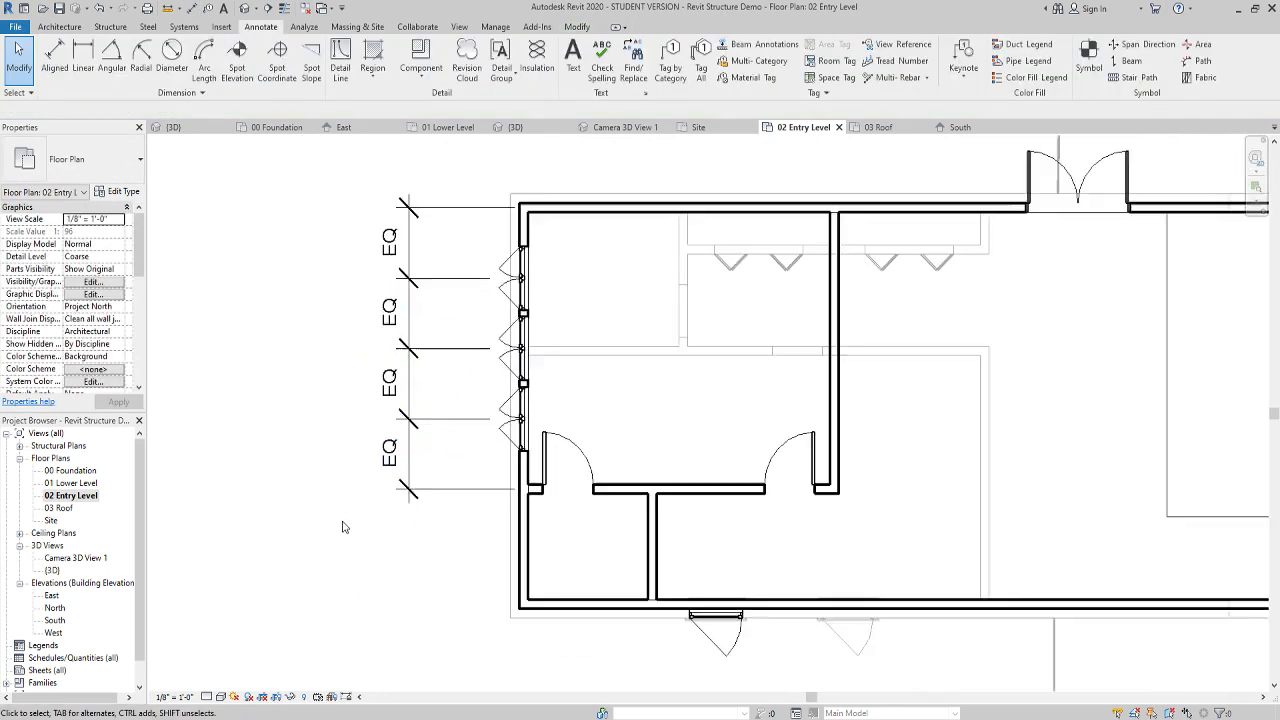
pyautogui.moveTo(366, 575); pyautogui.dragTo(355, 542, button='middle')
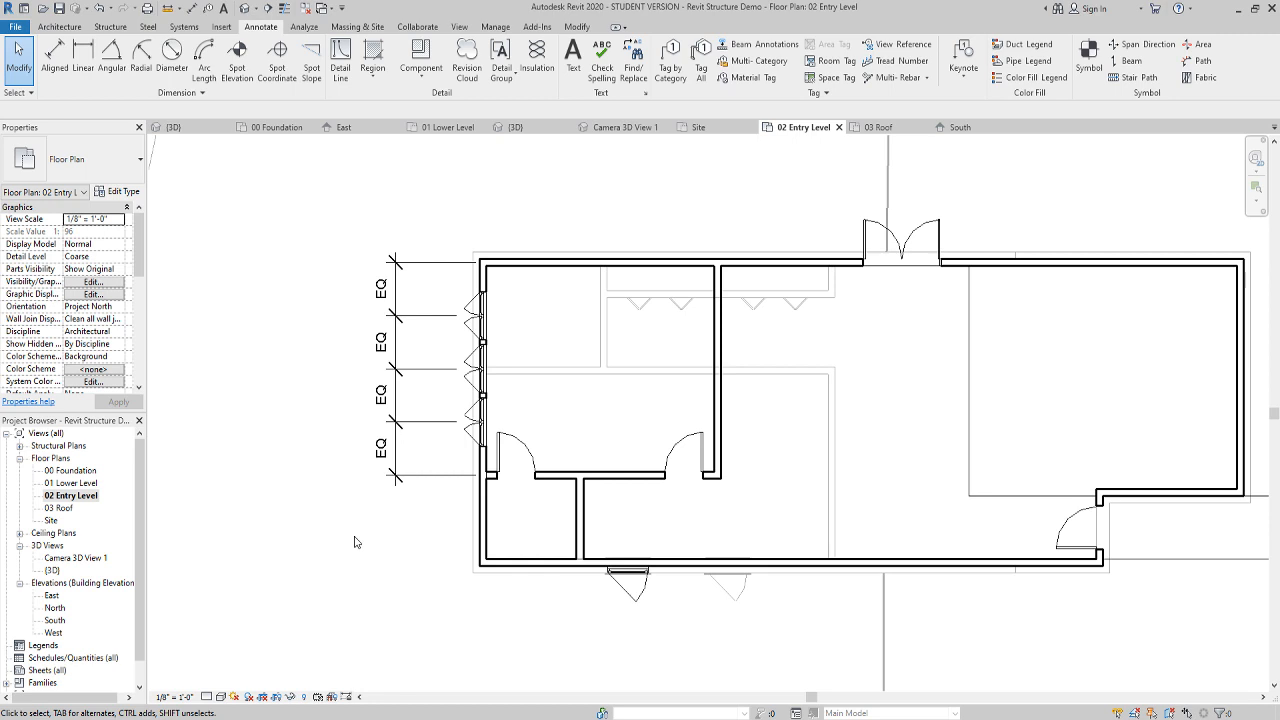
# Delete the windows' dimension string while leaving the windows and walls equally constrained
pyautogui.click(606, 477)
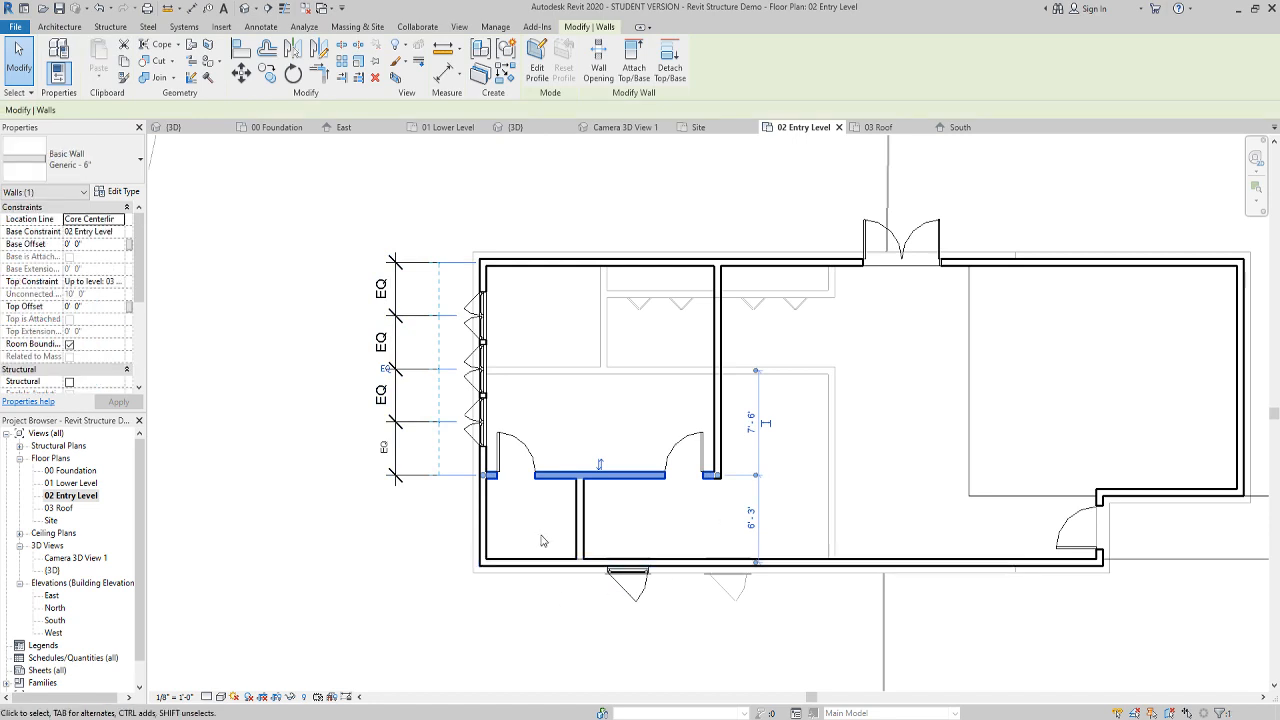
pyautogui.click(376, 540)
pyautogui.click(398, 480)
pyautogui.press('Delete')
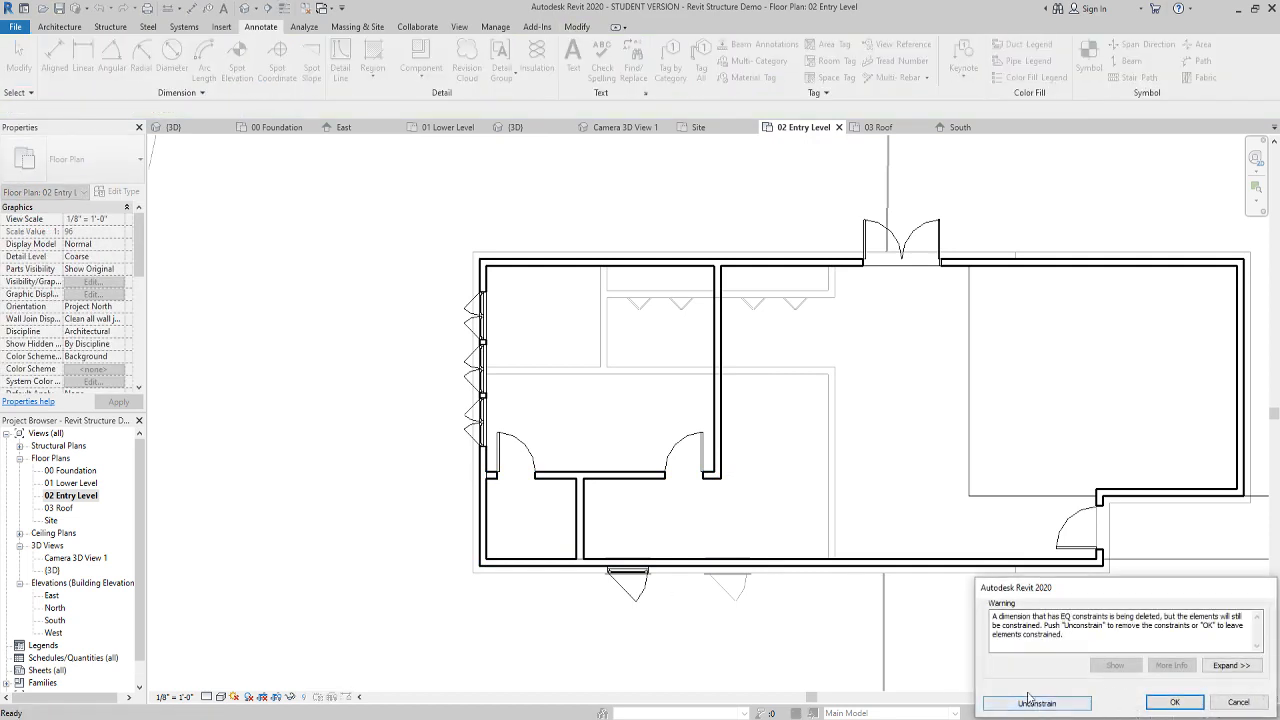
pyautogui.click(1176, 703)
# Try nudging the bedroom's south partition southward to test the windows' equal spacing constraint
pyautogui.click(548, 477)
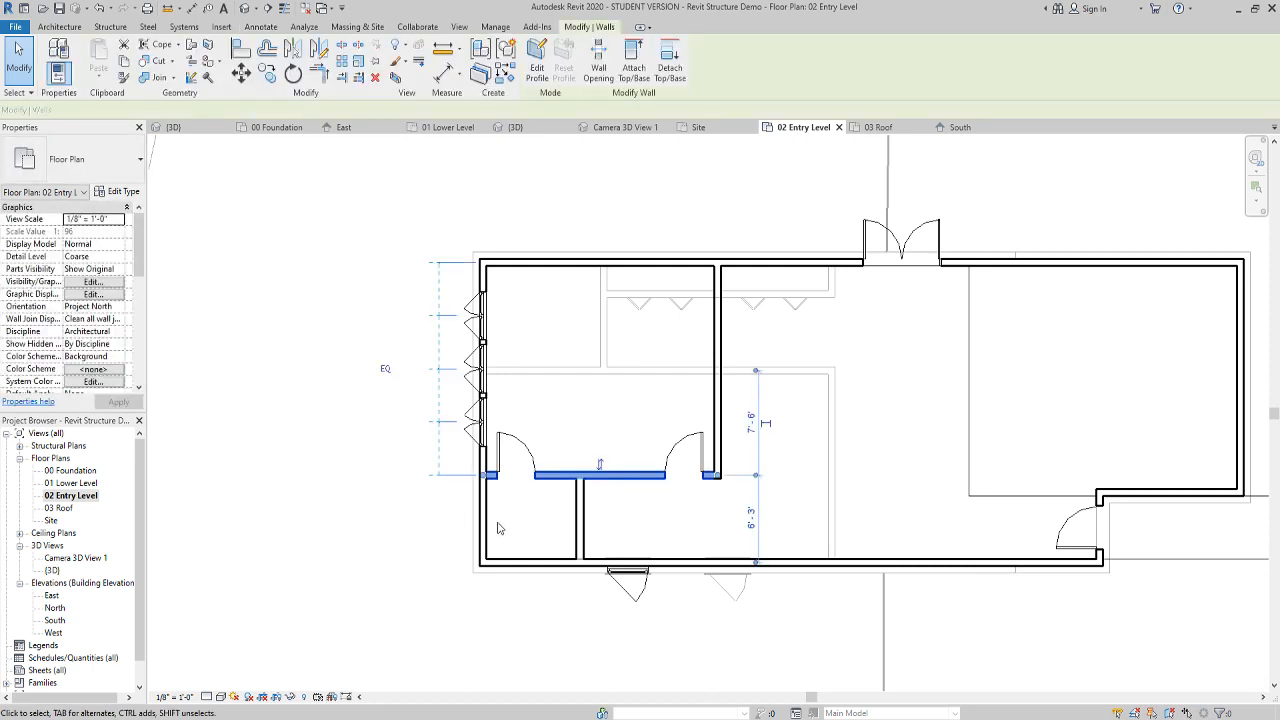
pyautogui.press('Down')
pyautogui.press('Down')
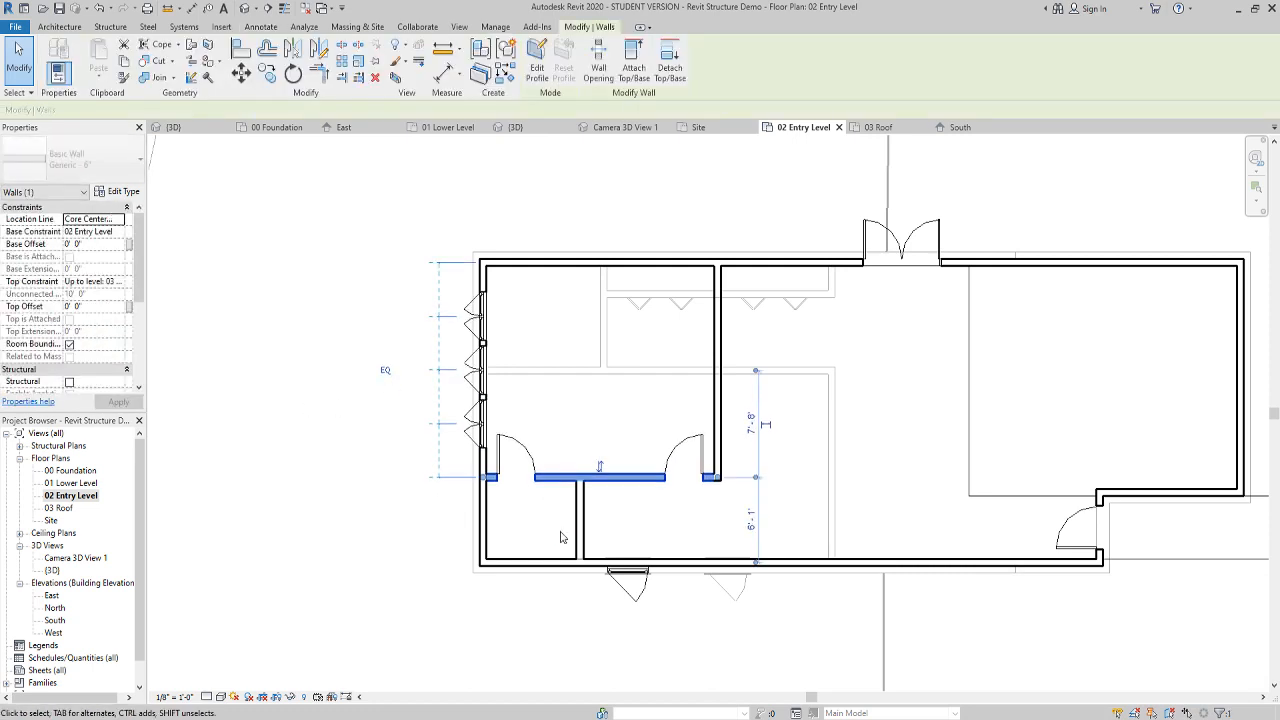
pyautogui.click(362, 520)
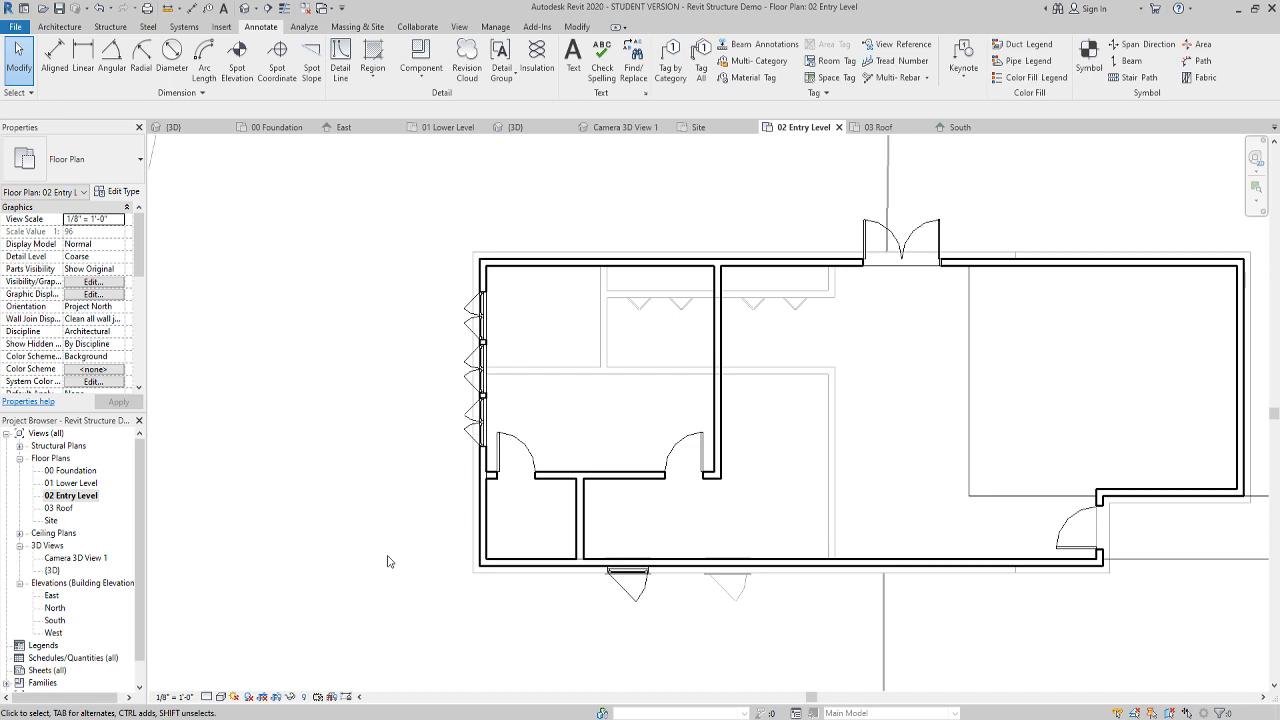
# Save the project and delete the single exterior door near the southeast corner of the 01 Lower Level floor plan
pyautogui.click(60, 9)
pyautogui.scroll(-3, 1030, 468)
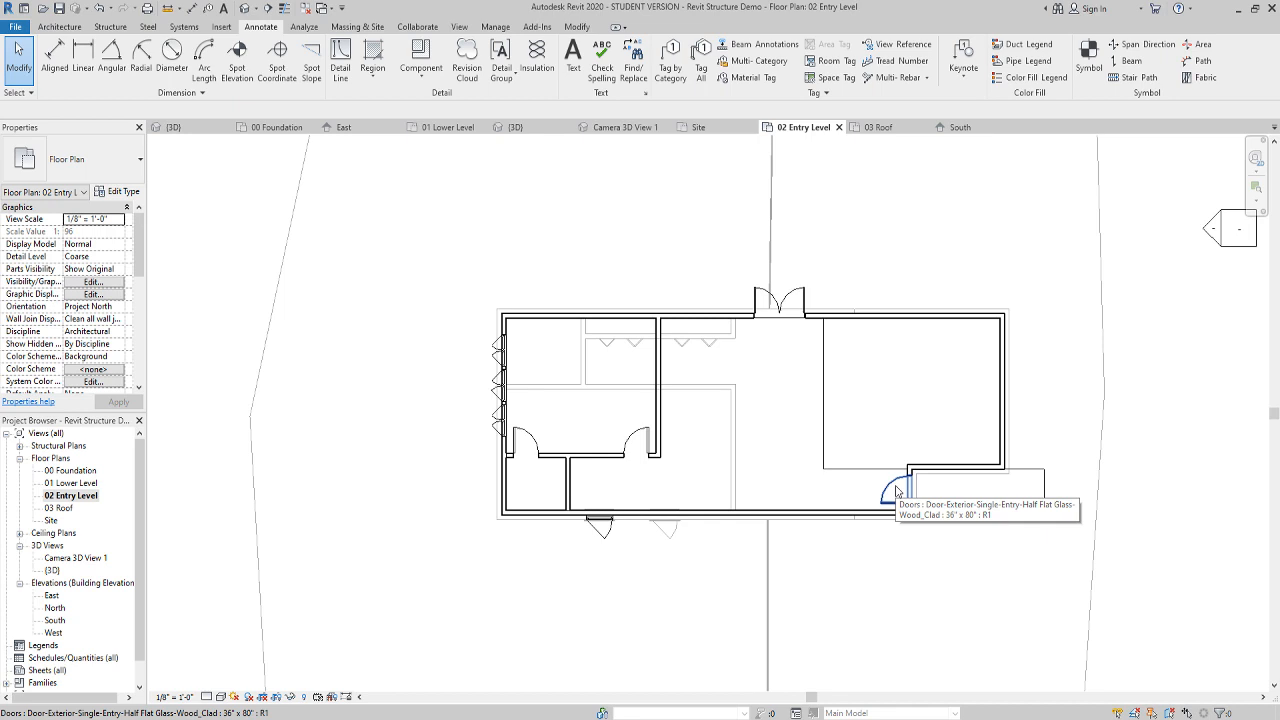
pyautogui.doubleClick(71, 485)
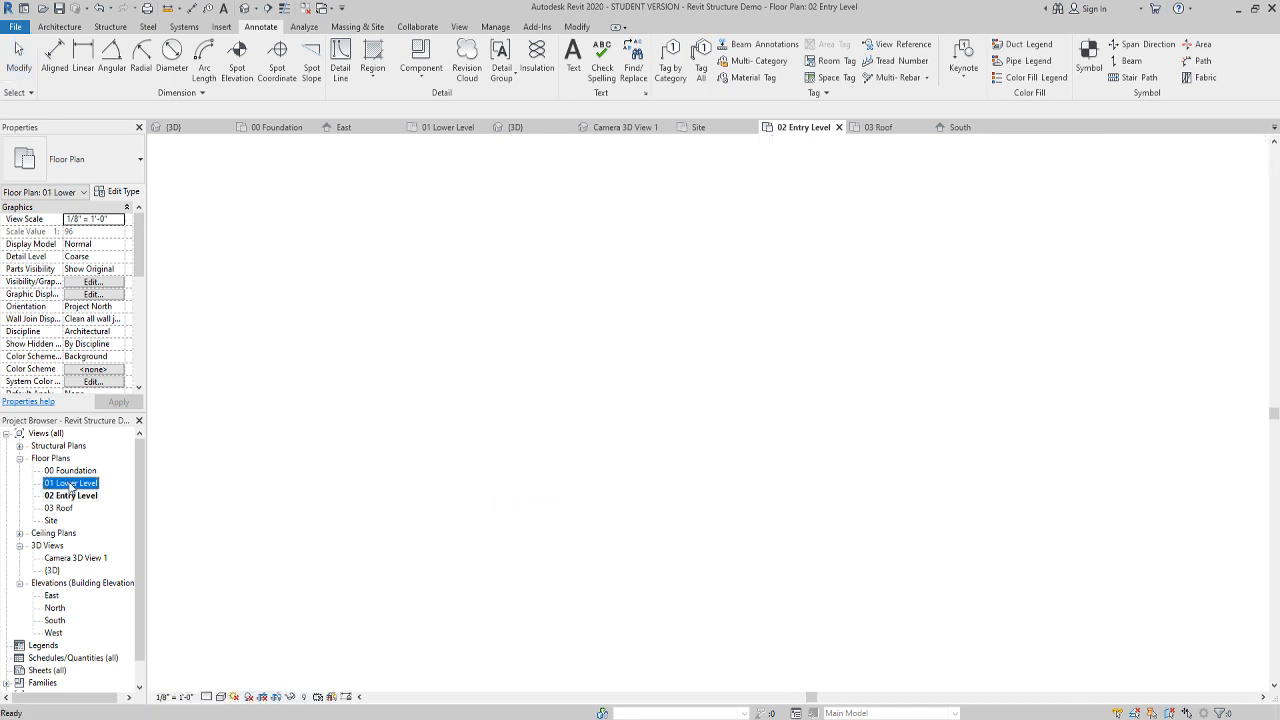
pyautogui.click(1045, 541)
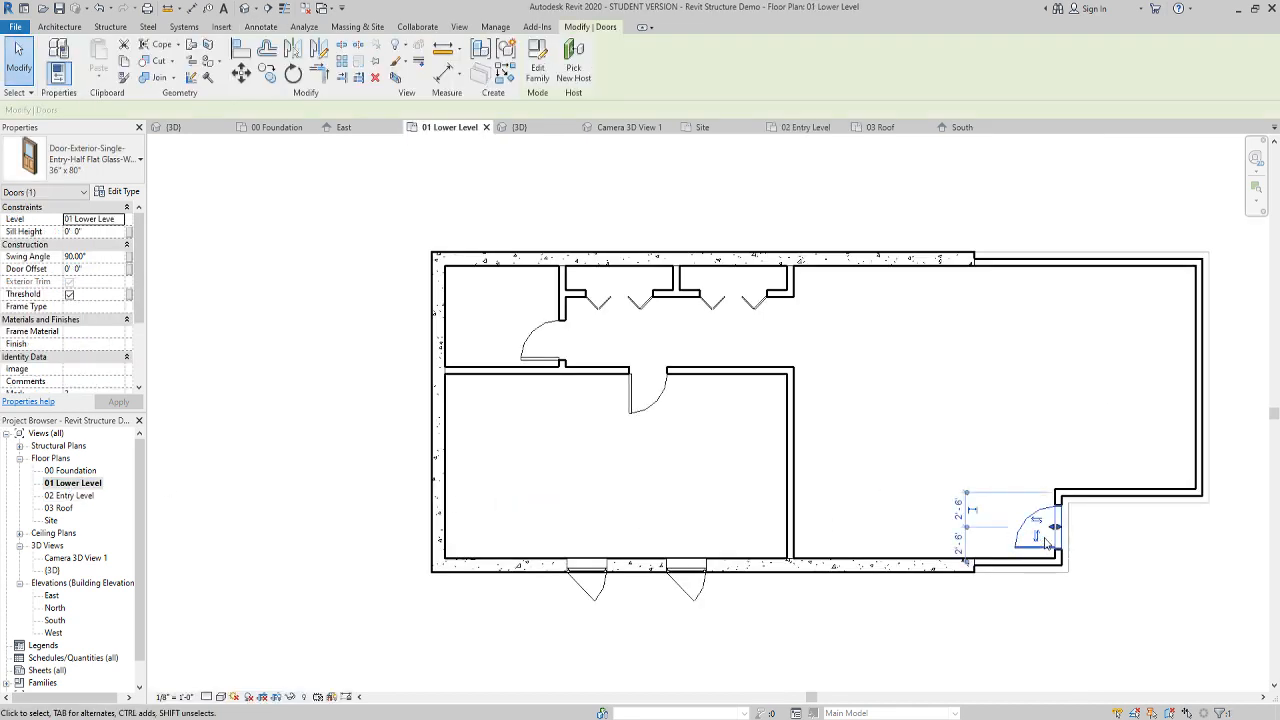
pyautogui.press('Delete')
pyautogui.moveTo(1011, 449); pyautogui.dragTo(925, 476, button='middle')
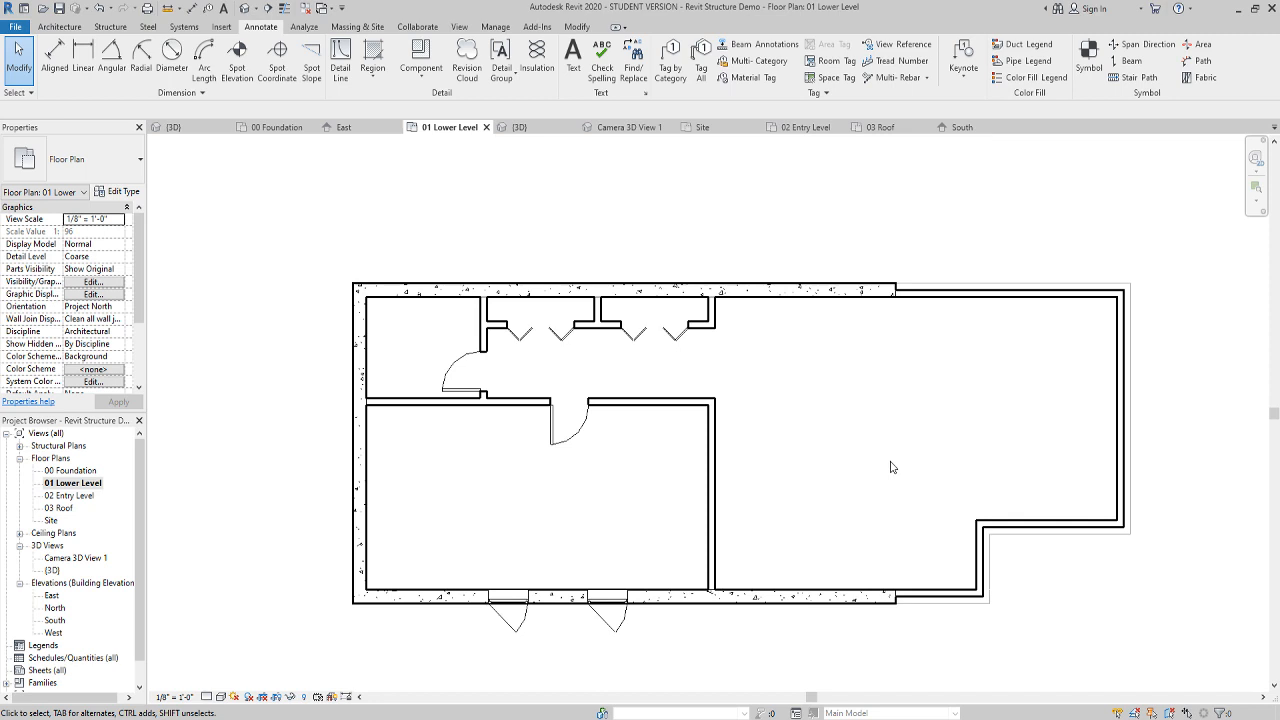
# Place a 68" x 84" Door-Exterior-Double-Full Glass-Wood_Clad in the lower level's east wall, opening outward and centered about 3'-6" from the adjoining south wall
pyautogui.scroll(1, 1134, 455)
pyautogui.moveTo(1004, 412); pyautogui.dragTo(869, 370, button='middle')
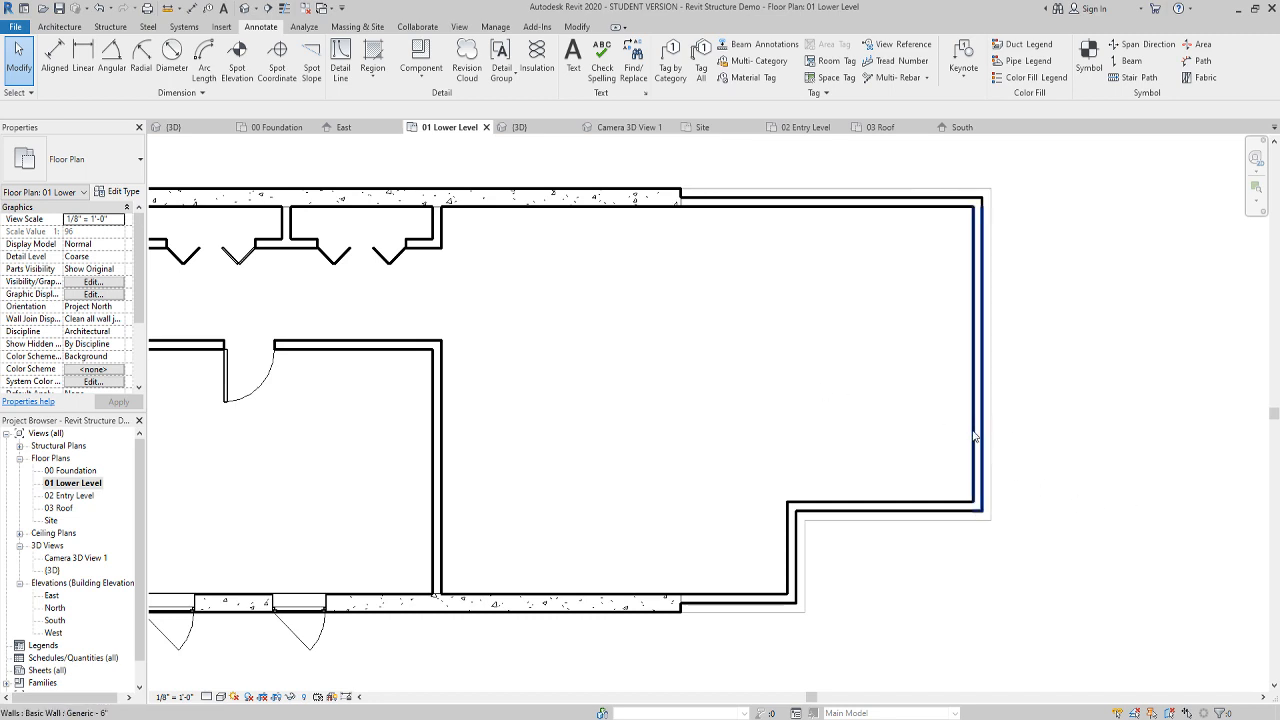
pyautogui.click(58, 27)
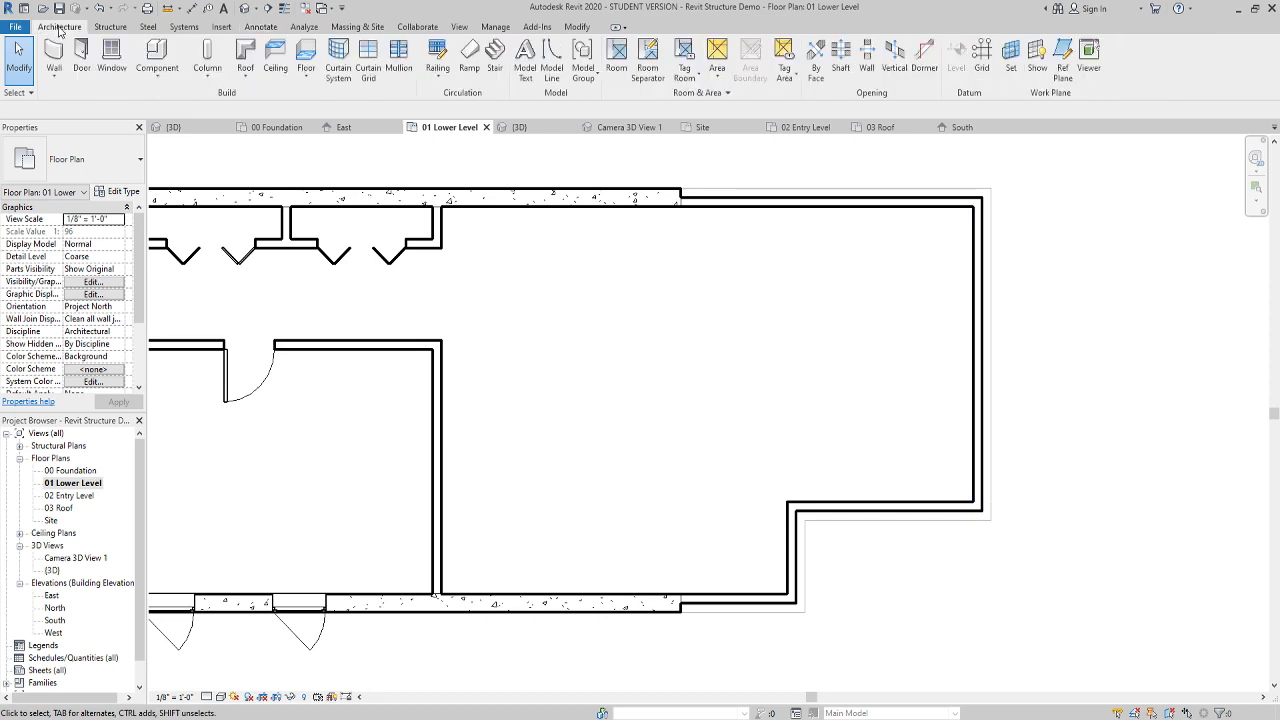
pyautogui.click(84, 58)
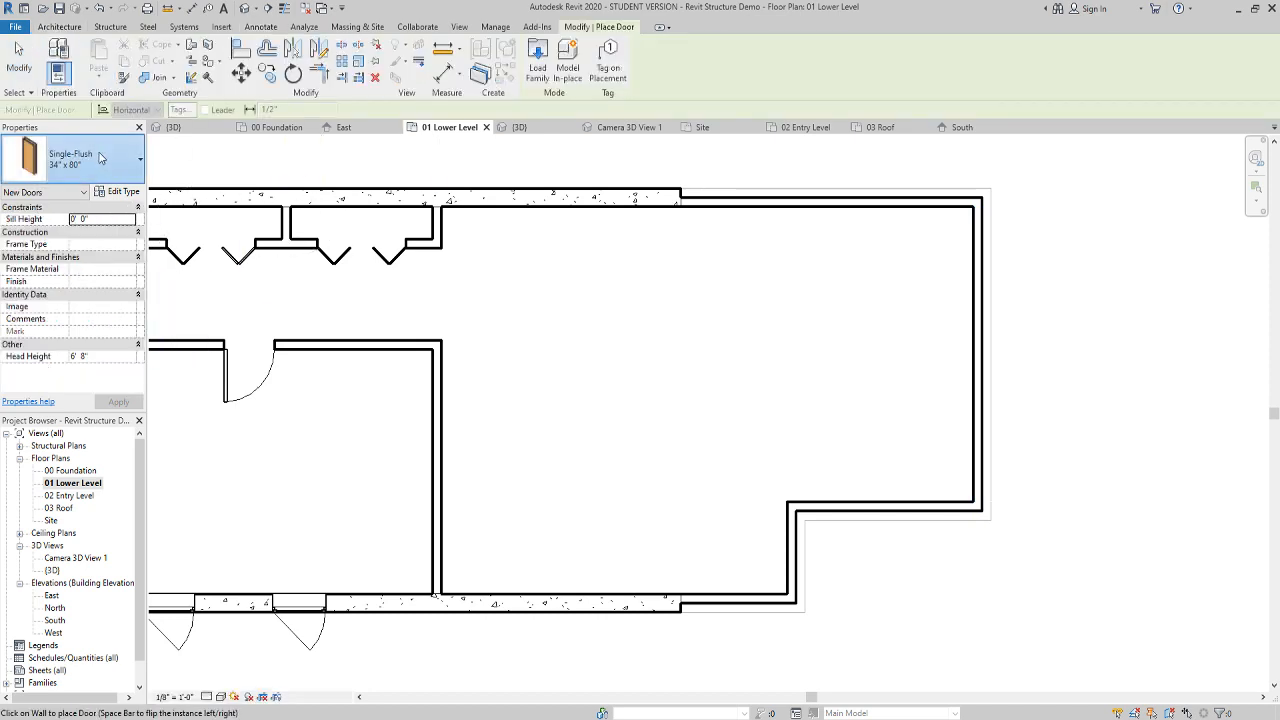
pyautogui.click(80, 160)
pyautogui.moveTo(85, 279)
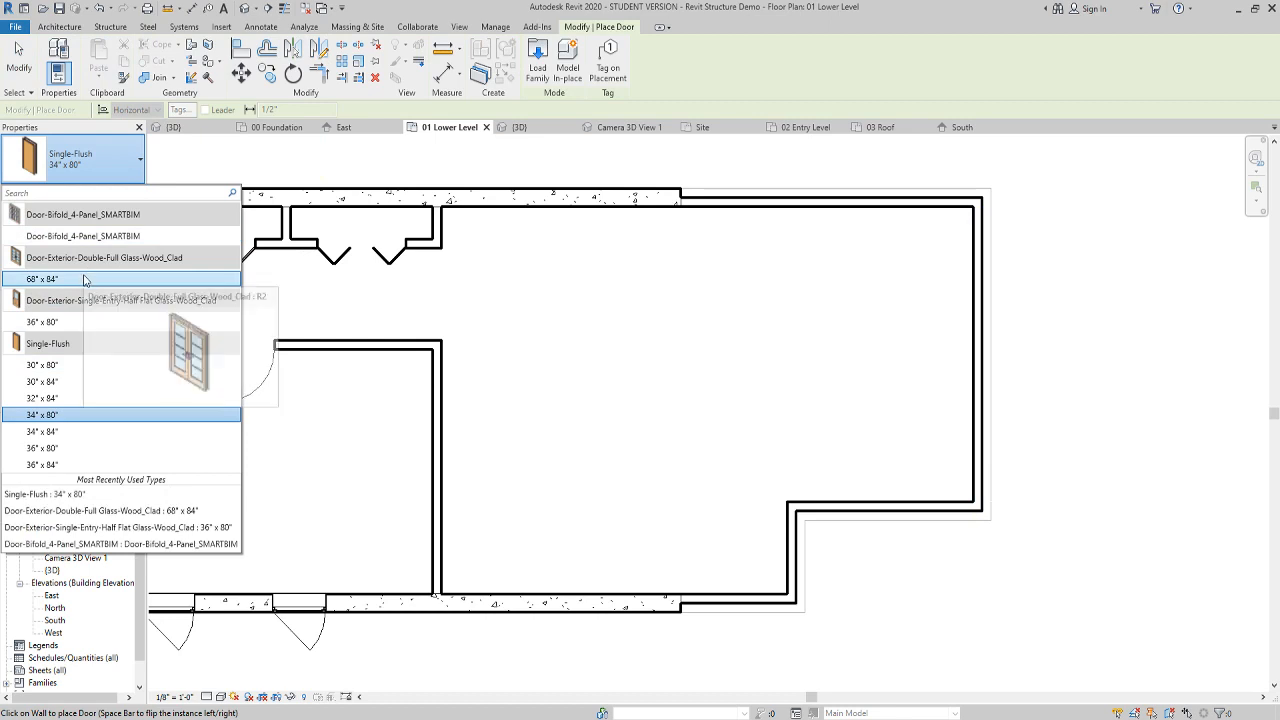
pyautogui.click(85, 279)
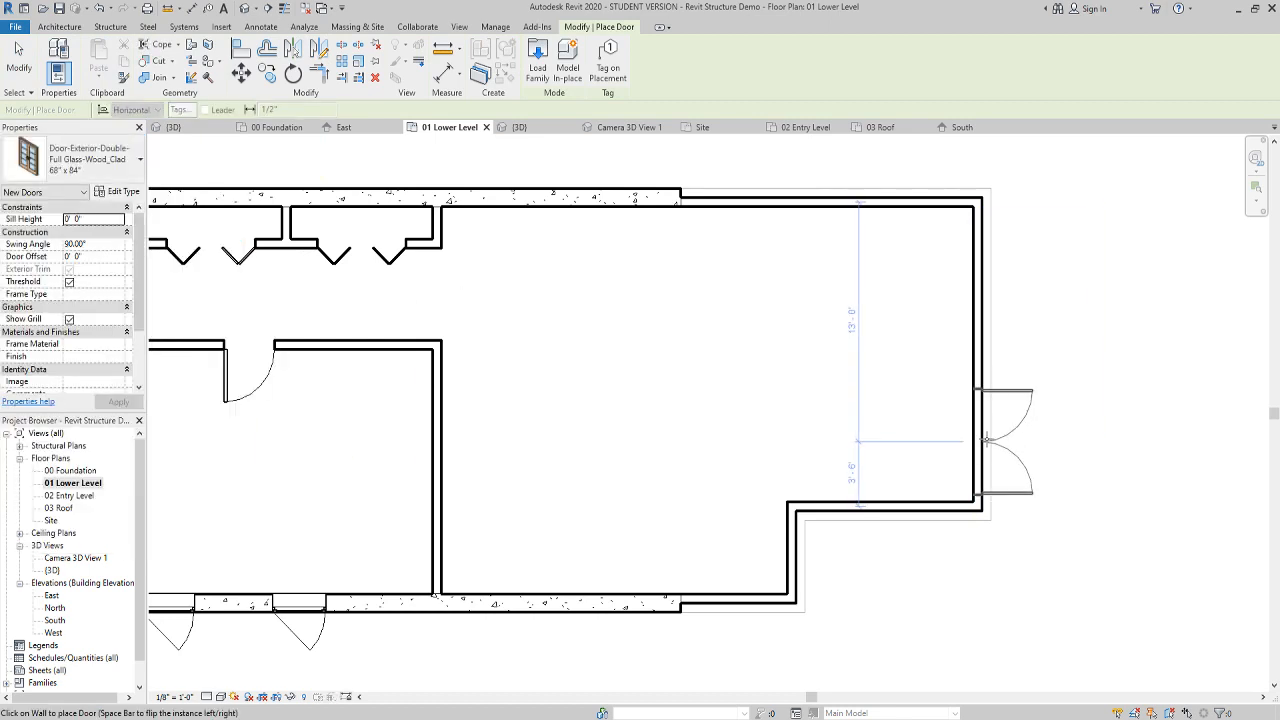
pyautogui.click(986, 440)
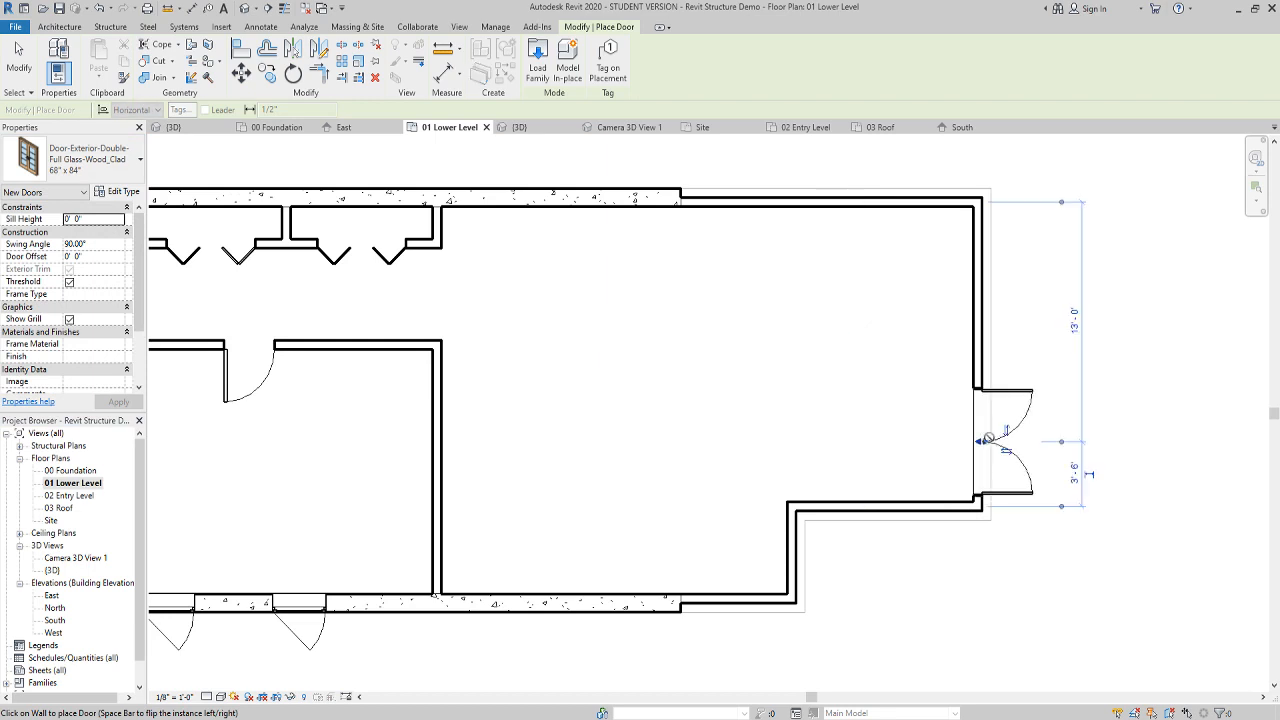
pyautogui.press('Escape')
pyautogui.press('Escape')
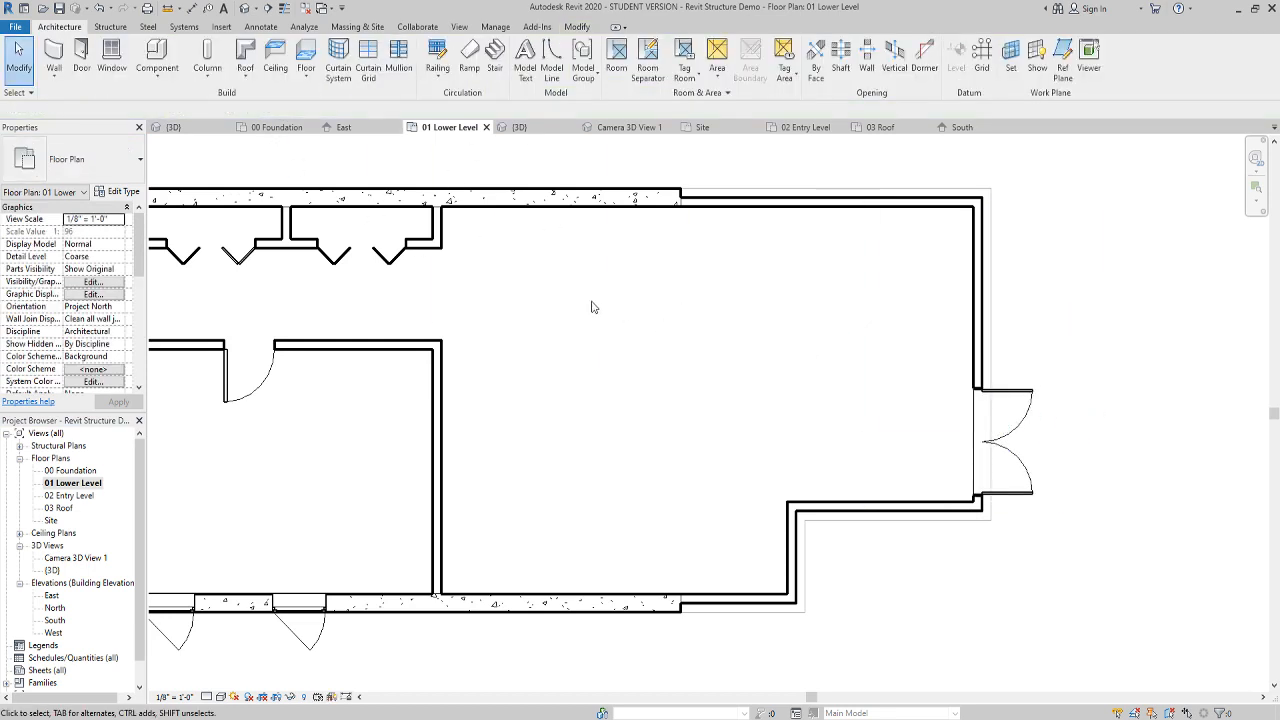
pyautogui.click(977, 290)
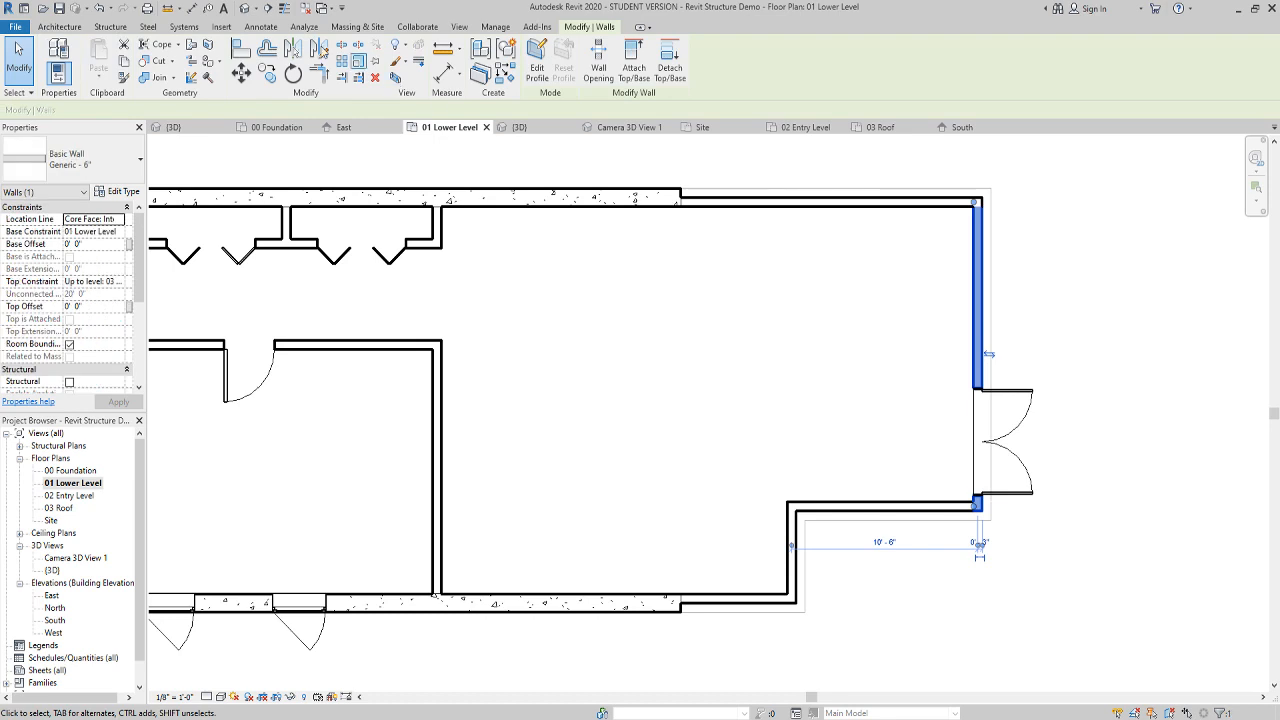
pyautogui.click(341, 46)
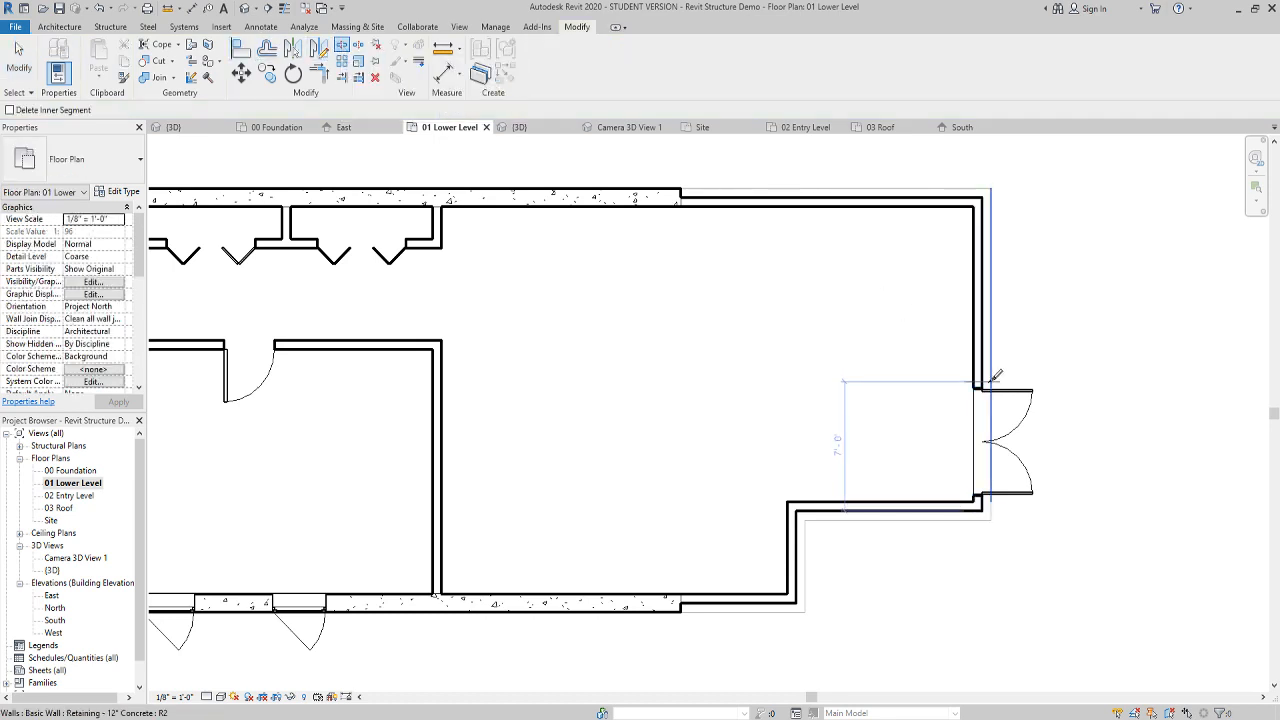
pyautogui.scroll(4, 993, 372)
pyautogui.scroll(2, 964, 368)
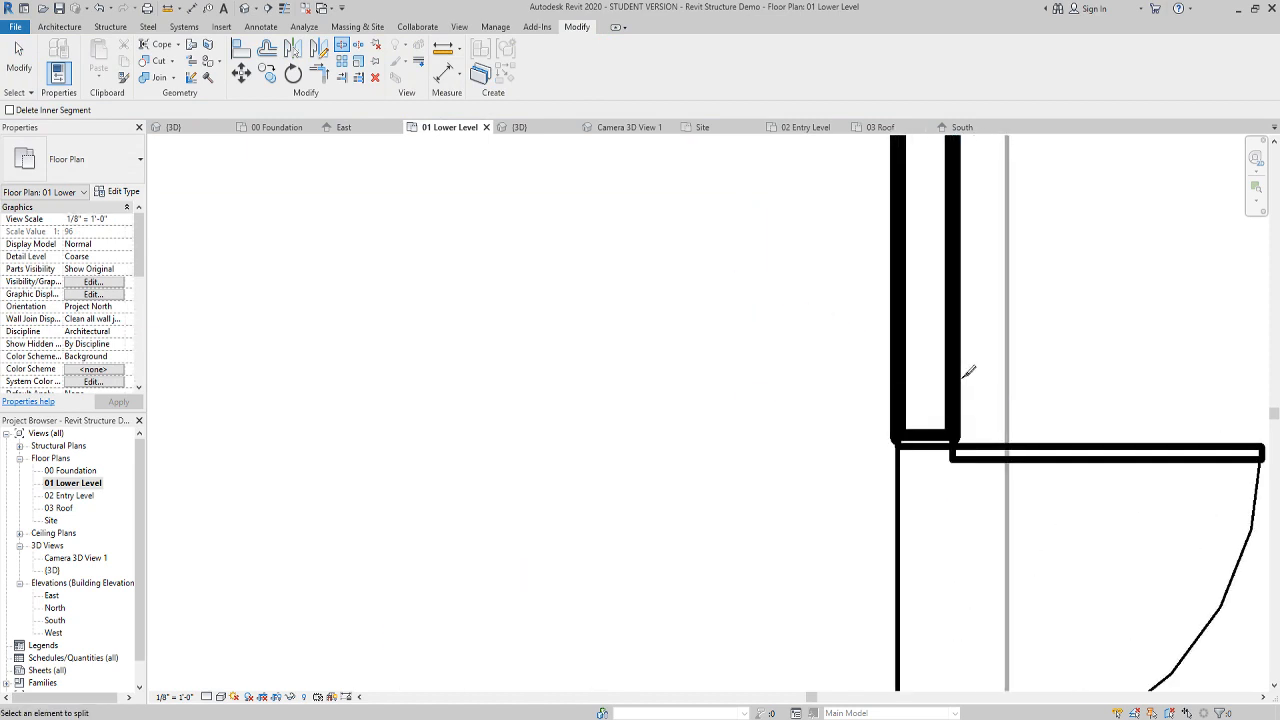
pyautogui.press('Escape')
pyautogui.click(965, 368)
pyautogui.scroll(-3, 965, 400)
pyautogui.scroll(-5, 991, 356)
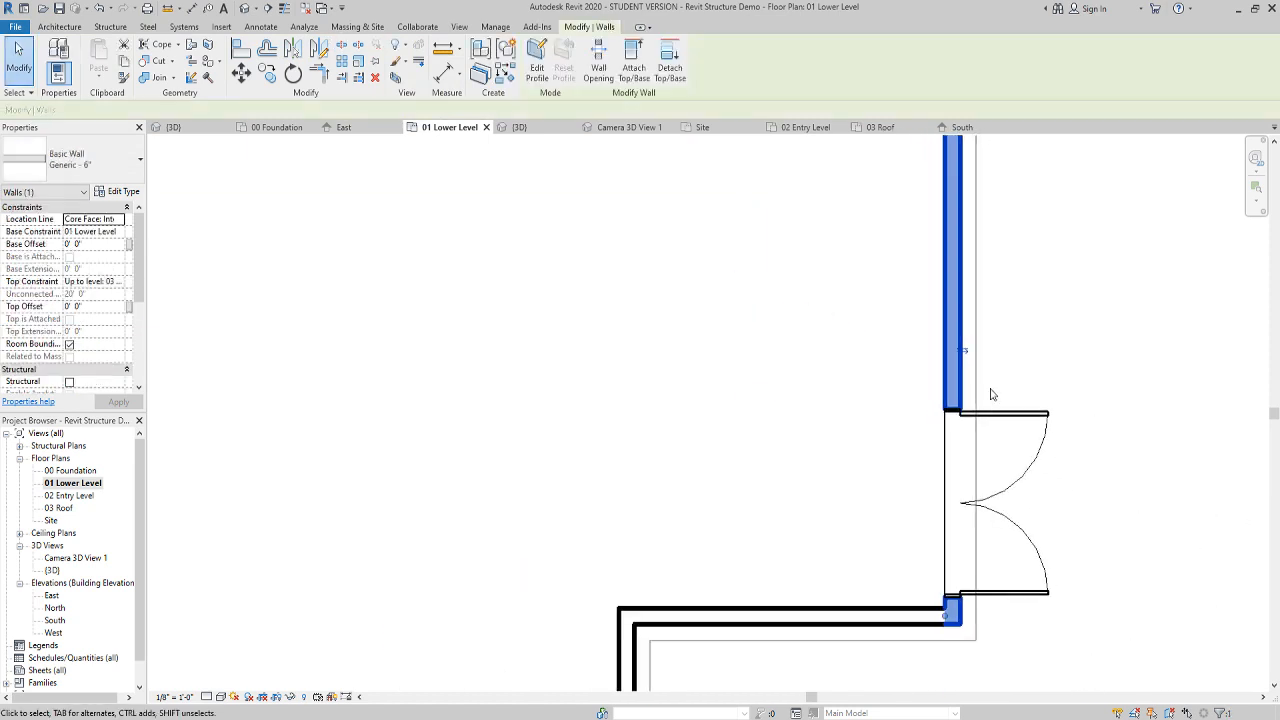
pyautogui.scroll(1, 990, 398)
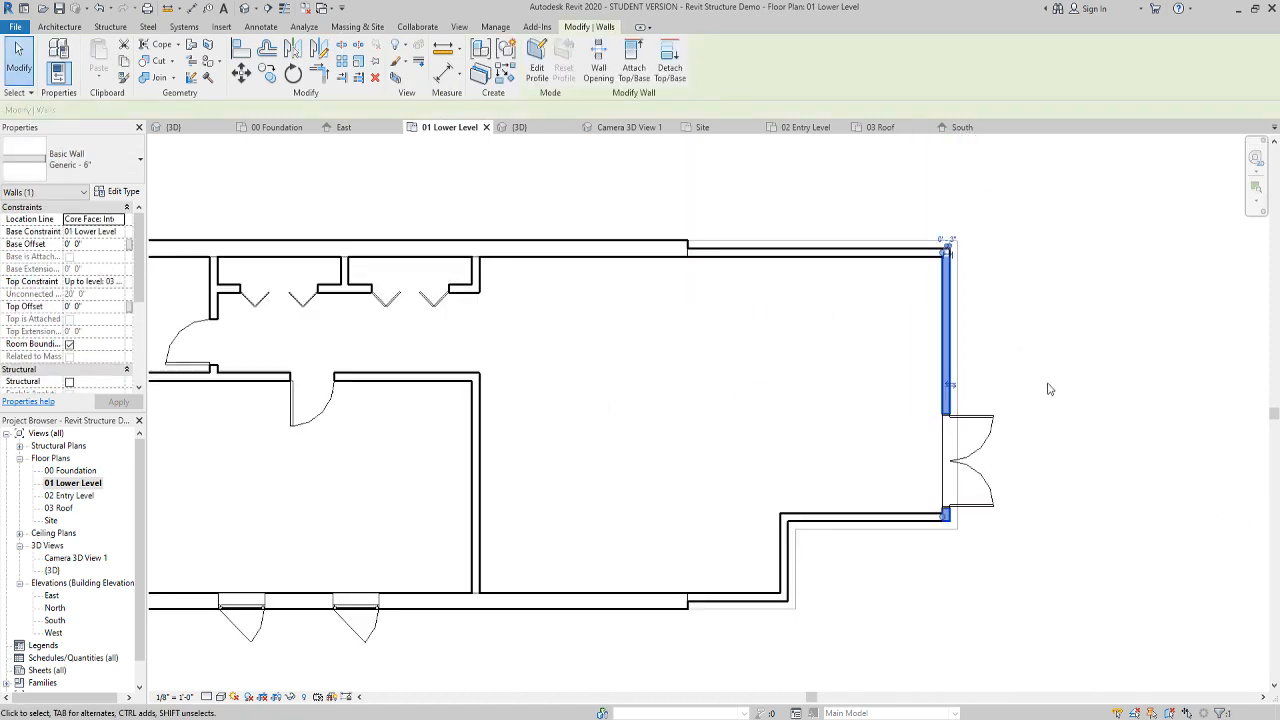
pyautogui.click(1048, 387)
pyautogui.scroll(2, 949, 389)
pyautogui.click(949, 389)
pyautogui.scroll(-3, 1000, 397)
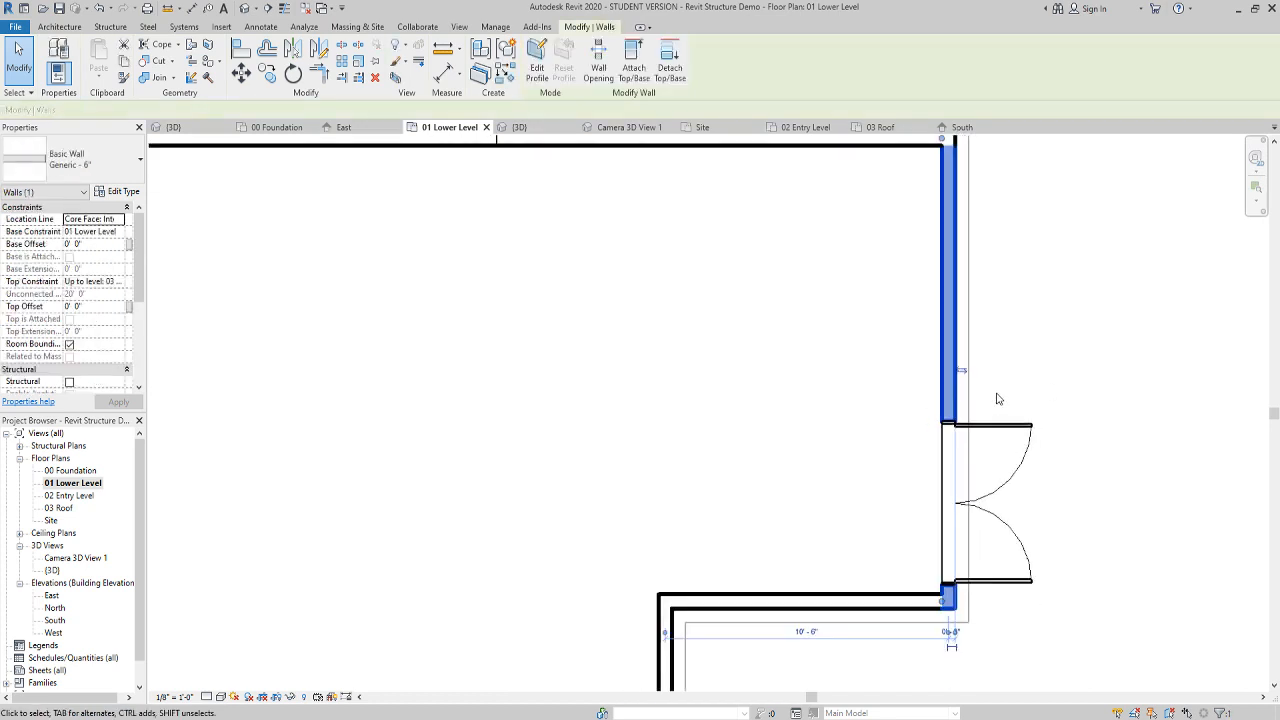
pyautogui.click(1086, 326)
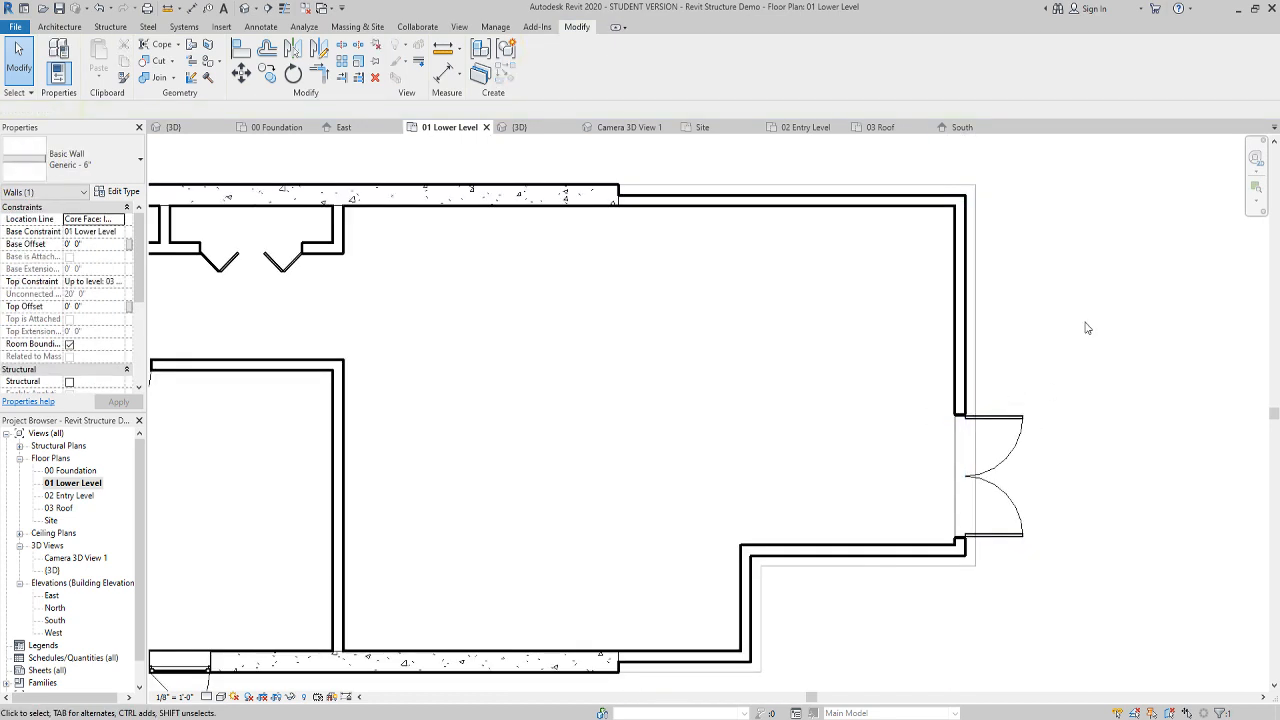
# Split the lower level's east wall just north of the double door and check the extent of the resulting door segment
pyautogui.click(962, 302)
pyautogui.press('s')
pyautogui.press('l')
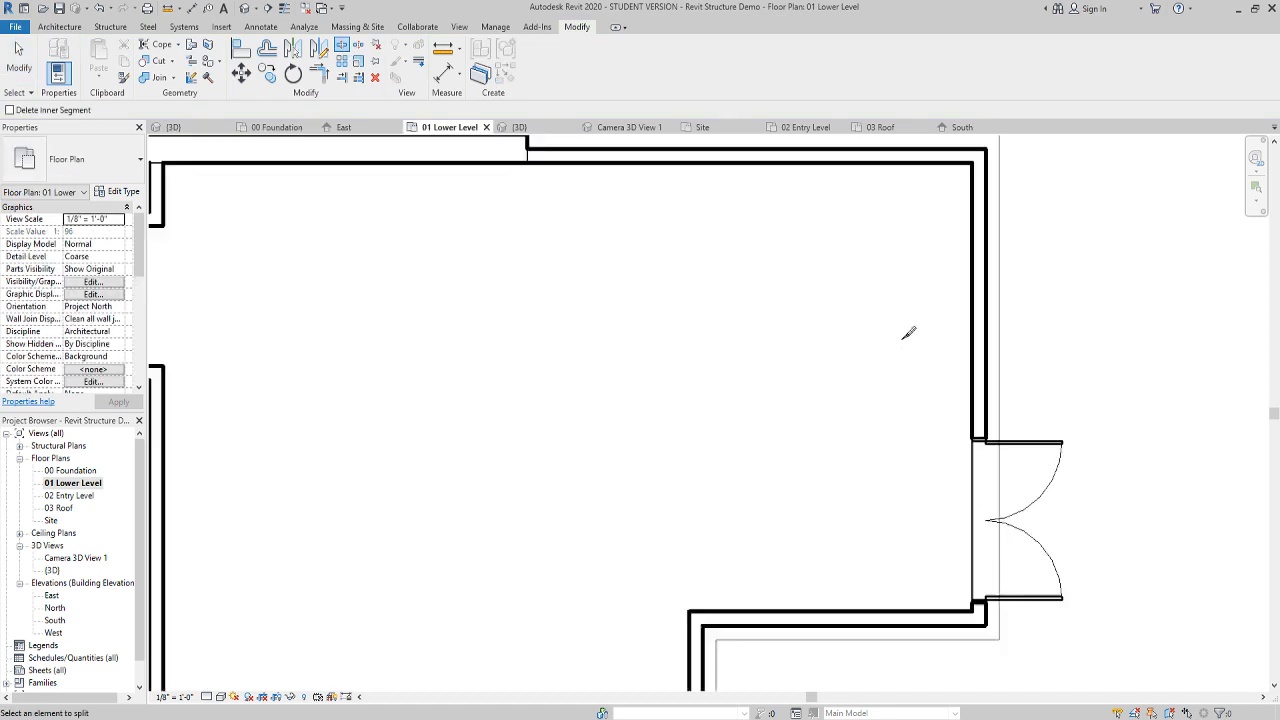
pyautogui.scroll(2, 1020, 450)
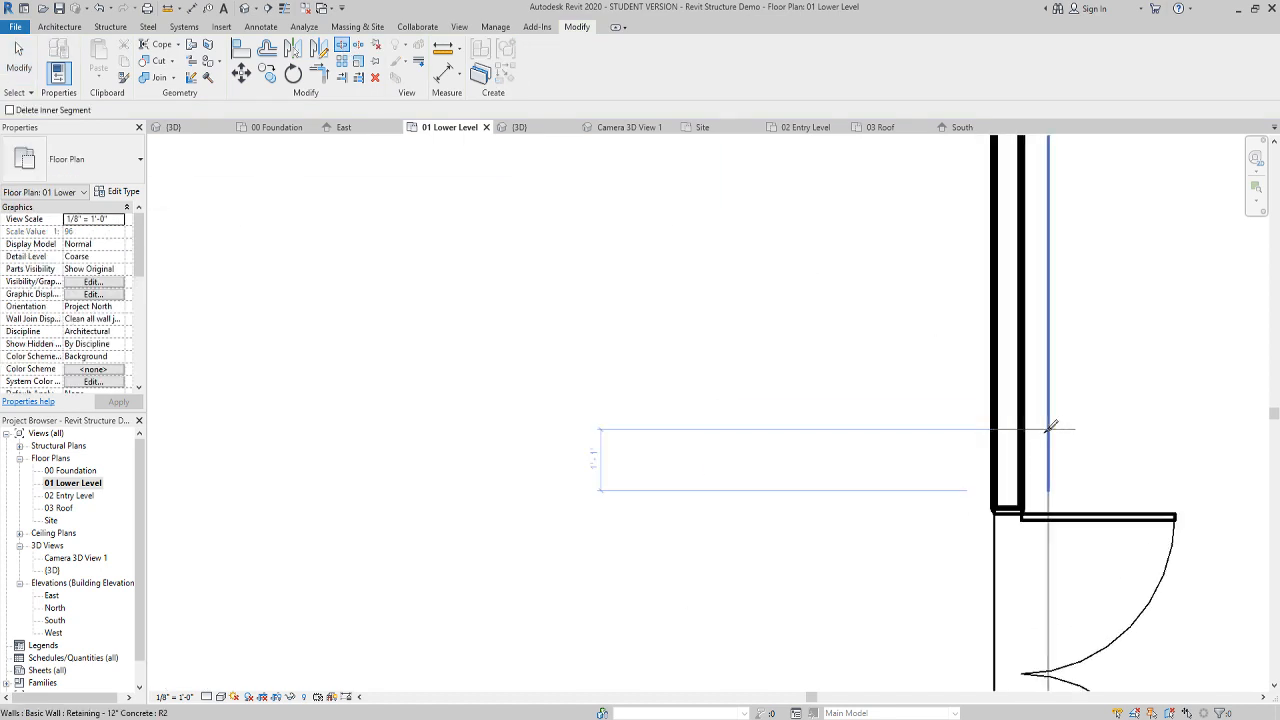
pyautogui.click(1010, 485)
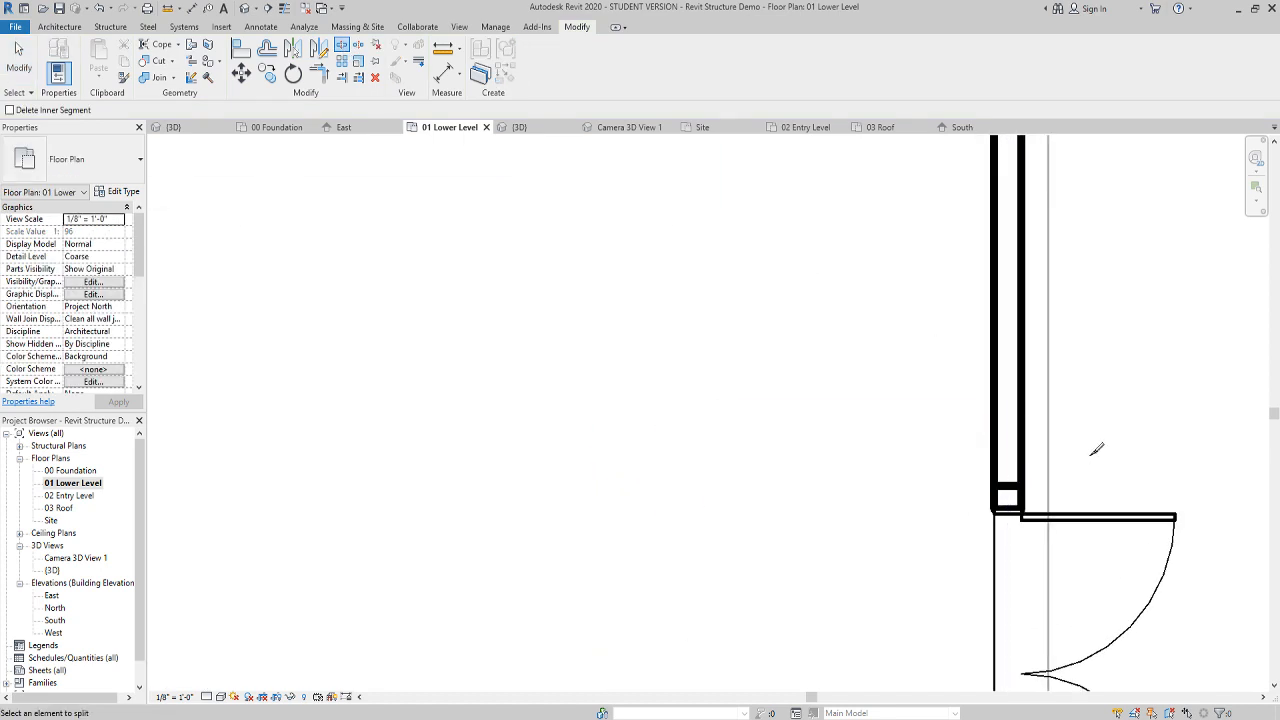
pyautogui.press('Escape')
pyautogui.click(1020, 500)
pyautogui.scroll(-5, 1117, 480)
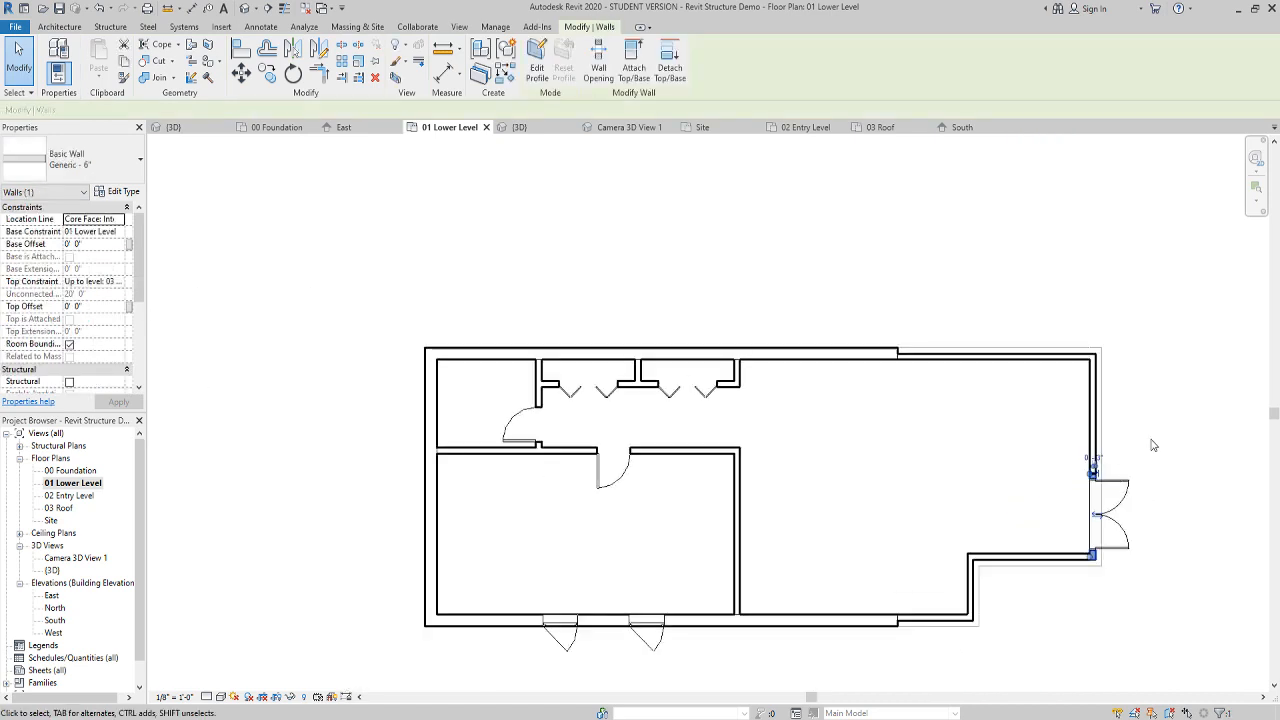
pyautogui.press('Escape')
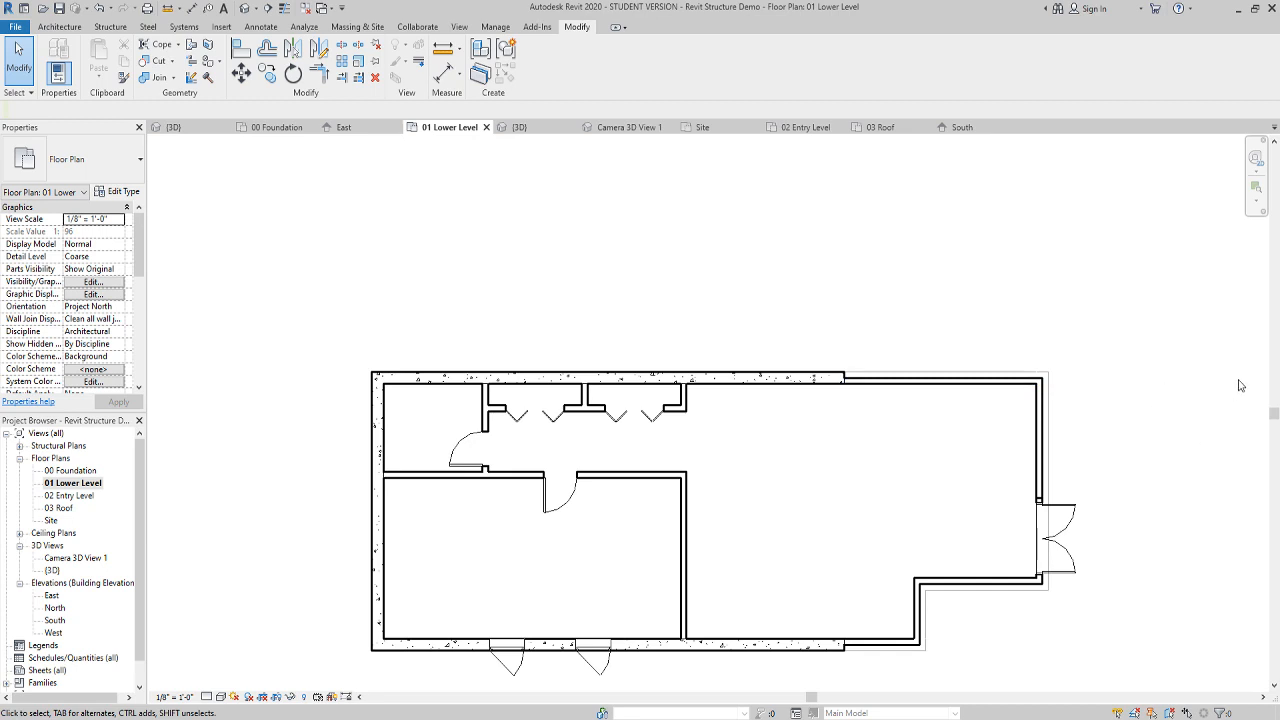
# Change the north wall's eastern segment and the east wall segment north of the double door to the Storefront curtain wall type
pyautogui.click(1050, 413)
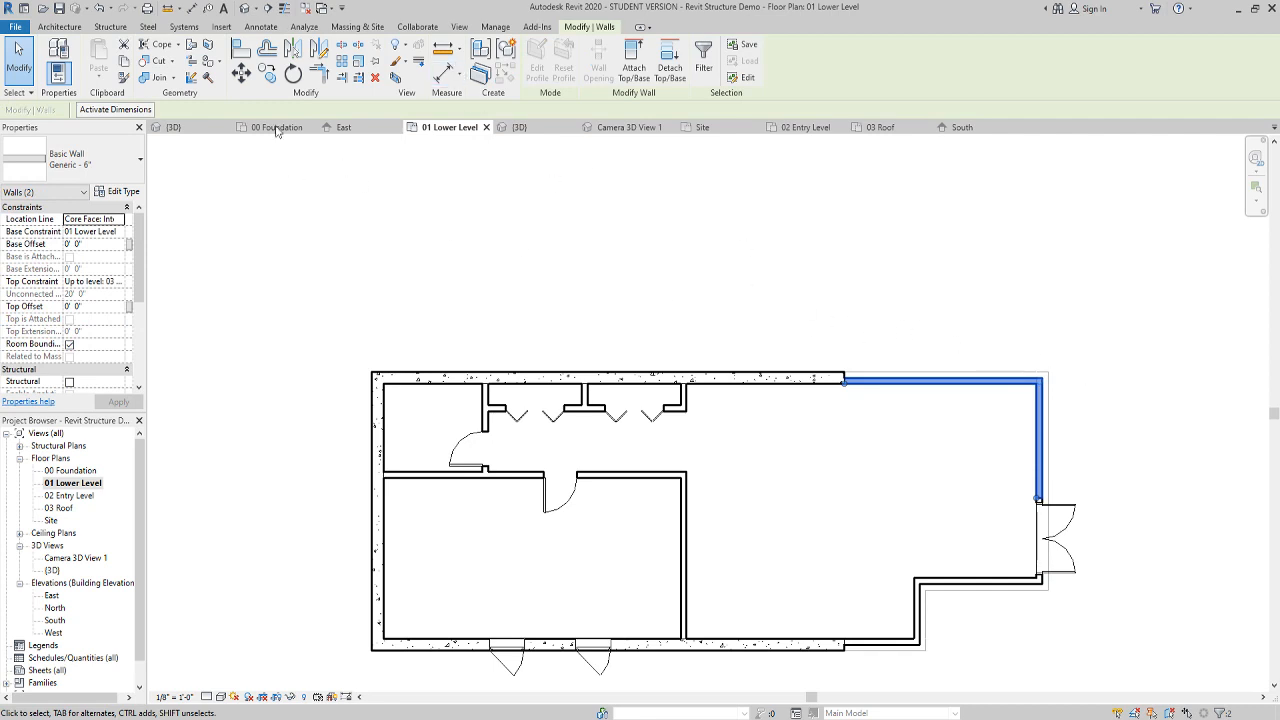
pyautogui.click(100, 165)
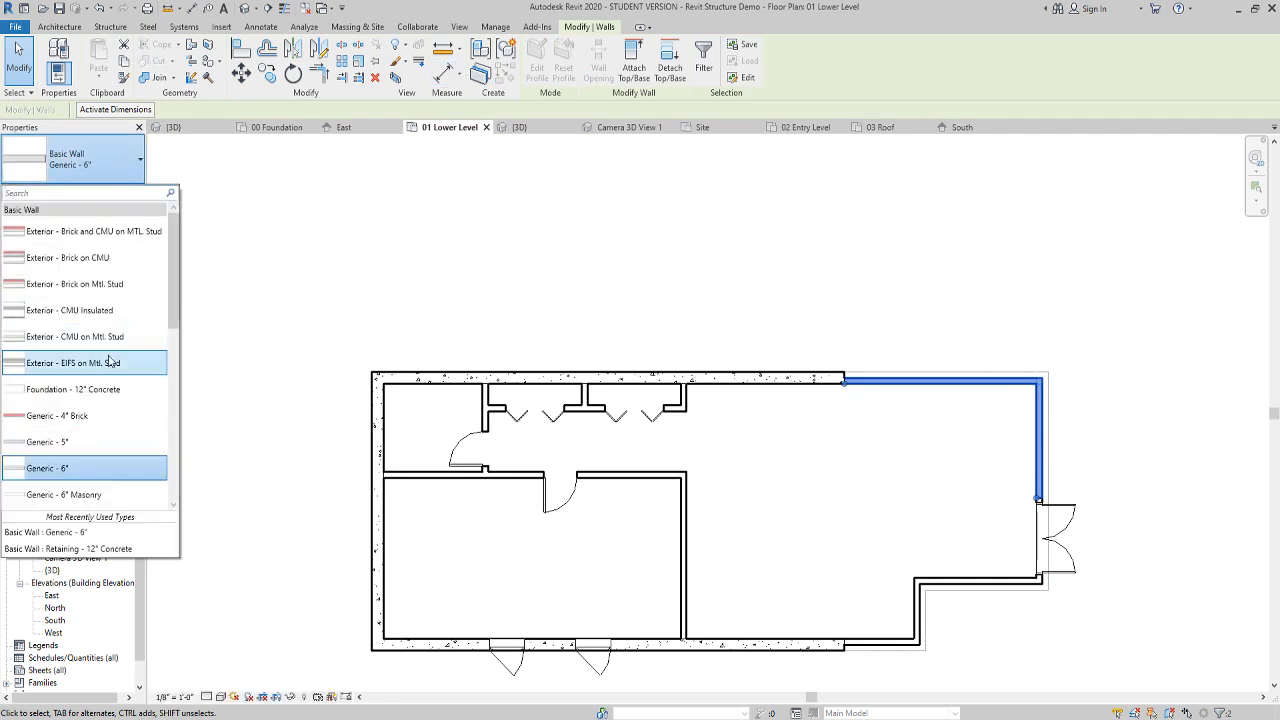
pyautogui.scroll(-10, 106, 370)
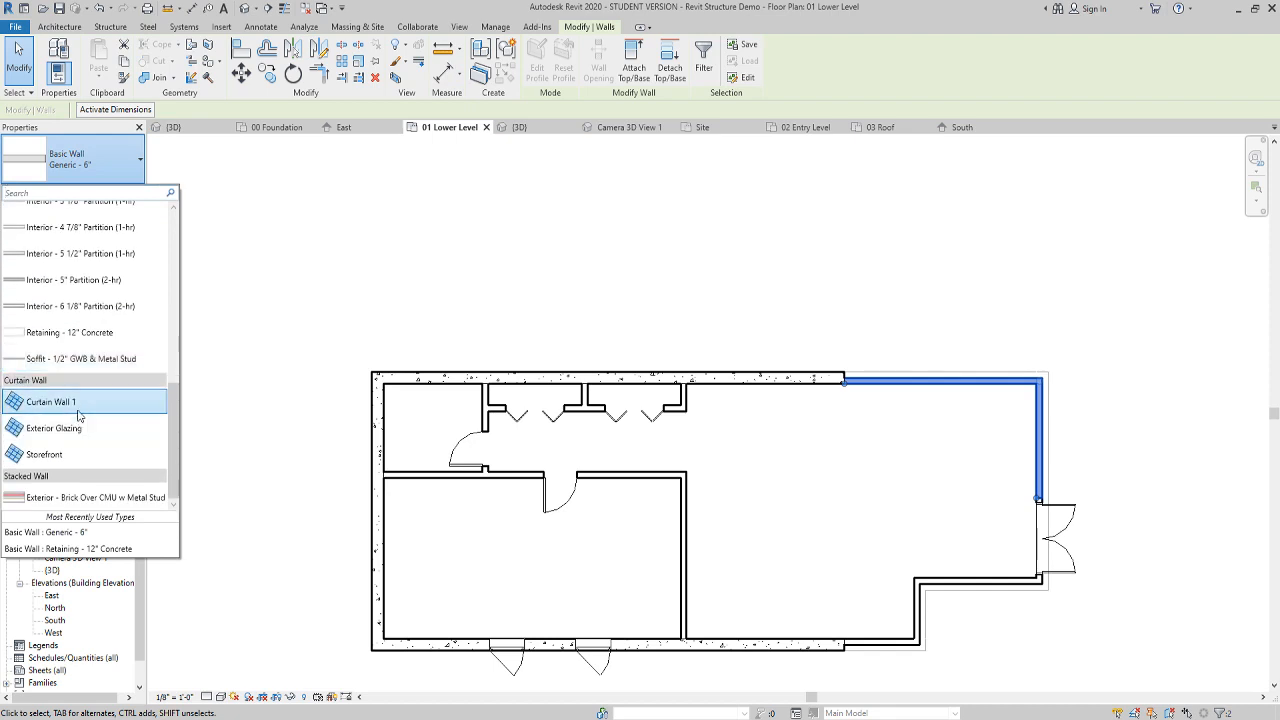
pyautogui.click(74, 455)
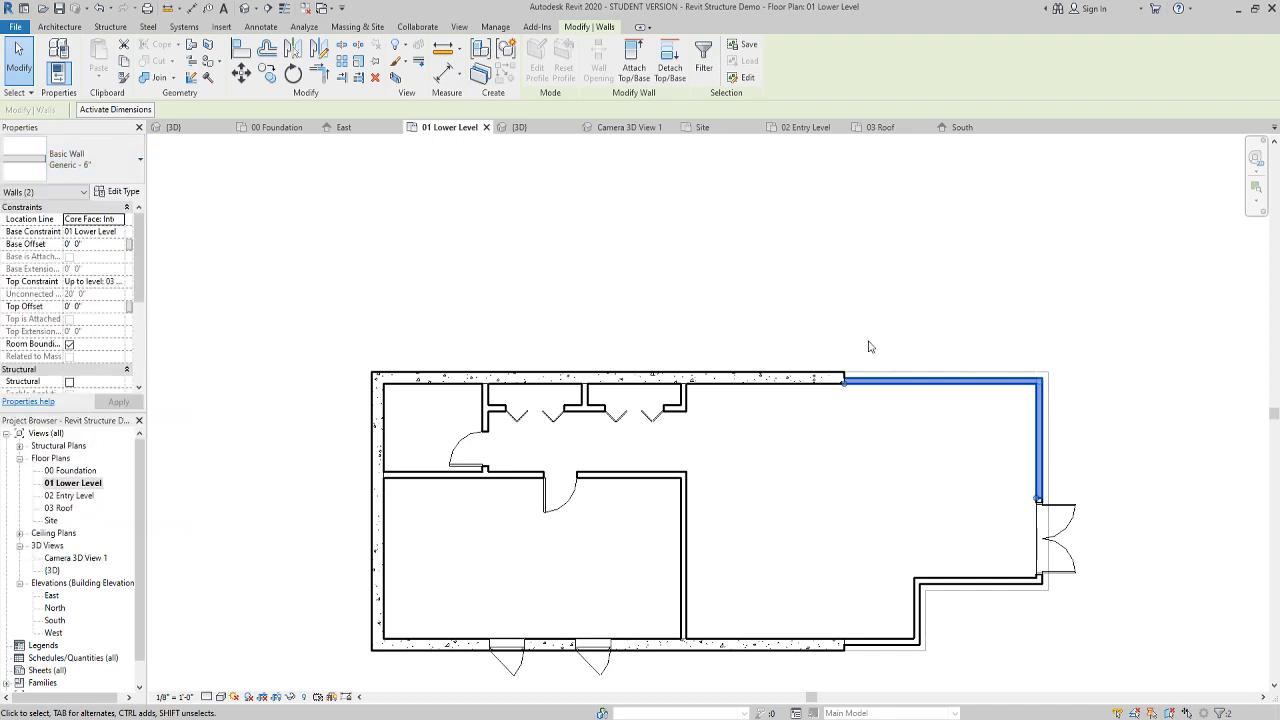
pyautogui.click(1125, 428)
pyautogui.moveTo(1125, 428); pyautogui.dragTo(1047, 372, button='middle')
# In the default 3D view, duplicate the north curtain wall's Storefront type under the name House 4
pyautogui.click(245, 8)
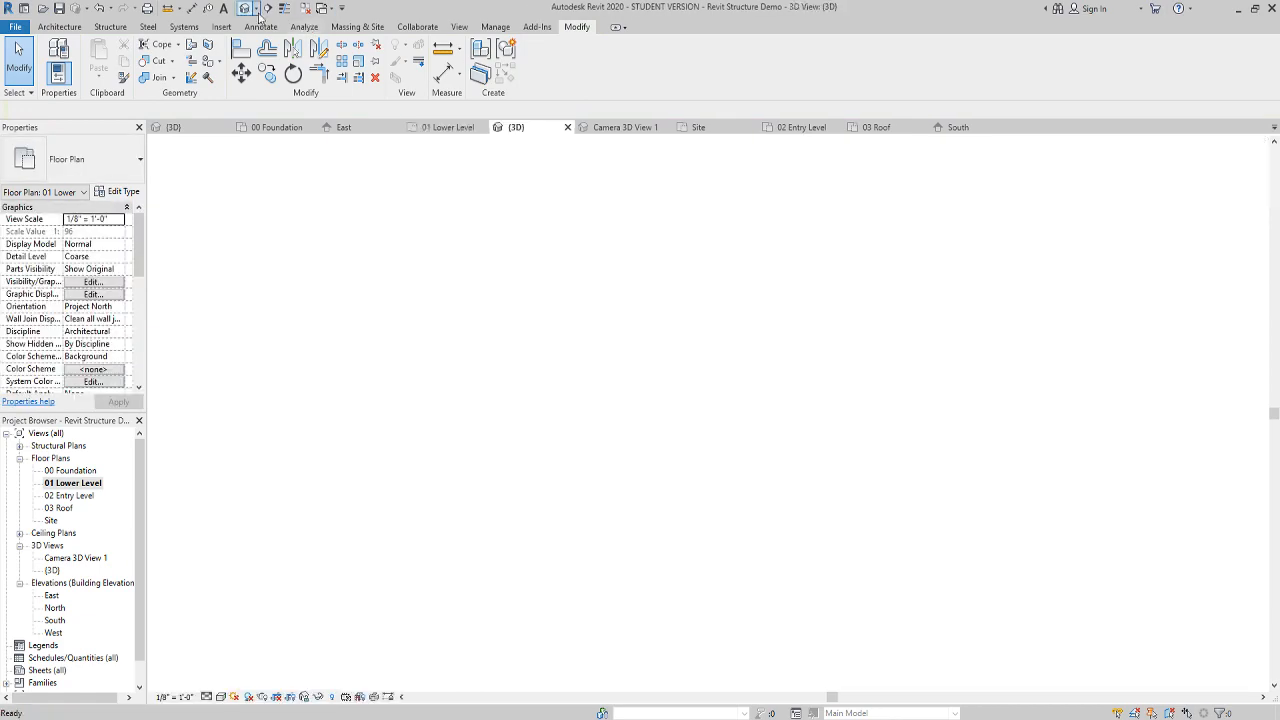
pyautogui.keyDown('shift'); pyautogui.moveTo(770, 460); pyautogui.dragTo(495, 515, button='middle'); pyautogui.keyUp('shift')
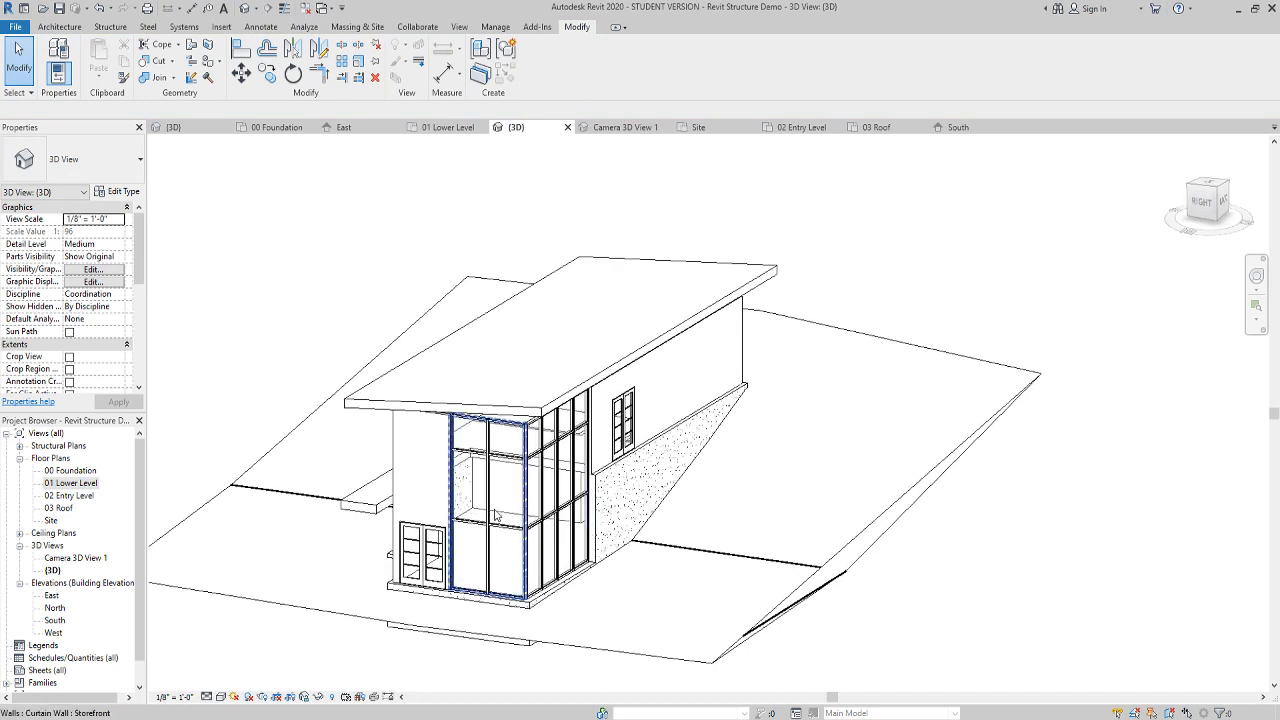
pyautogui.click(563, 474)
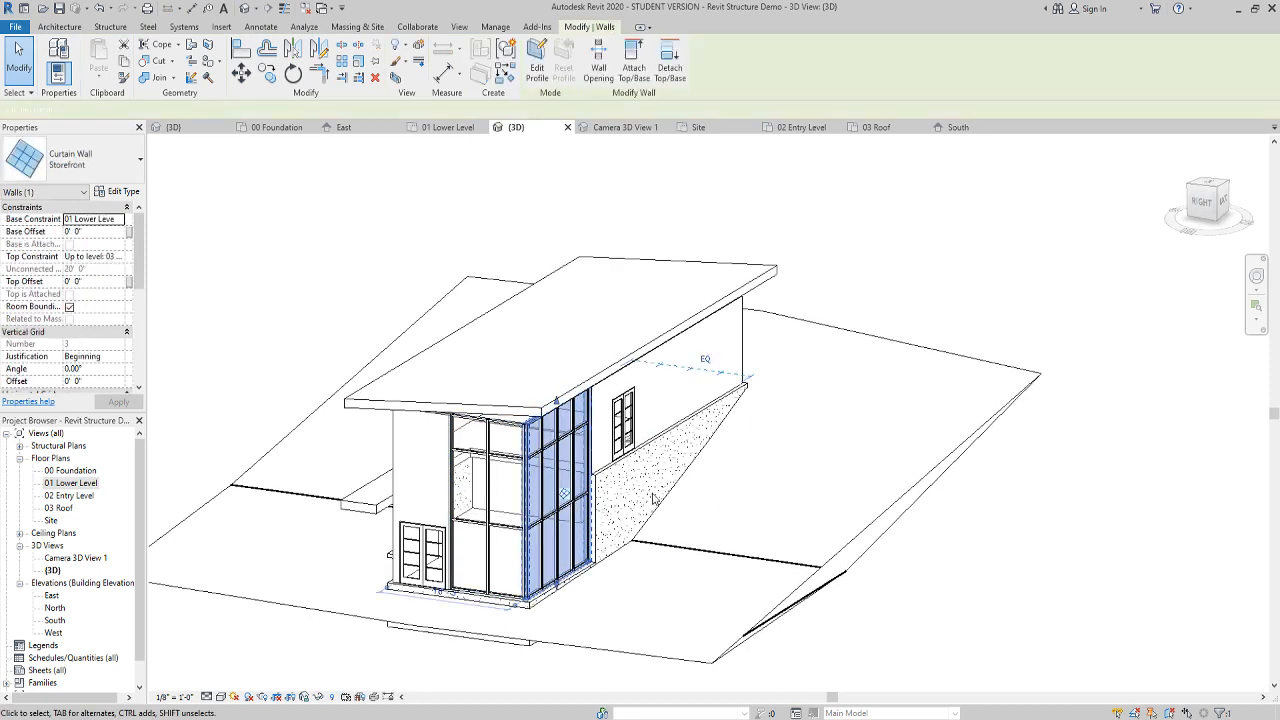
pyautogui.click(131, 193)
pyautogui.click(739, 205)
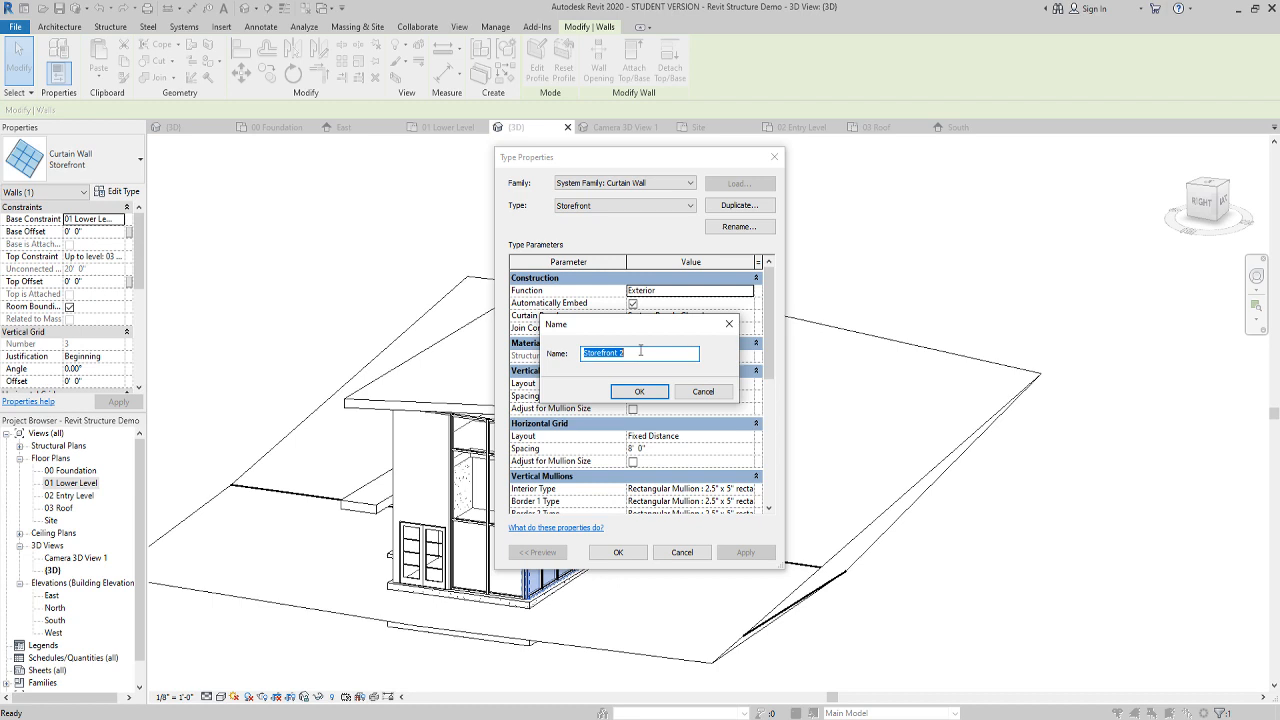
pyautogui.write('House 4')
pyautogui.press('Return')
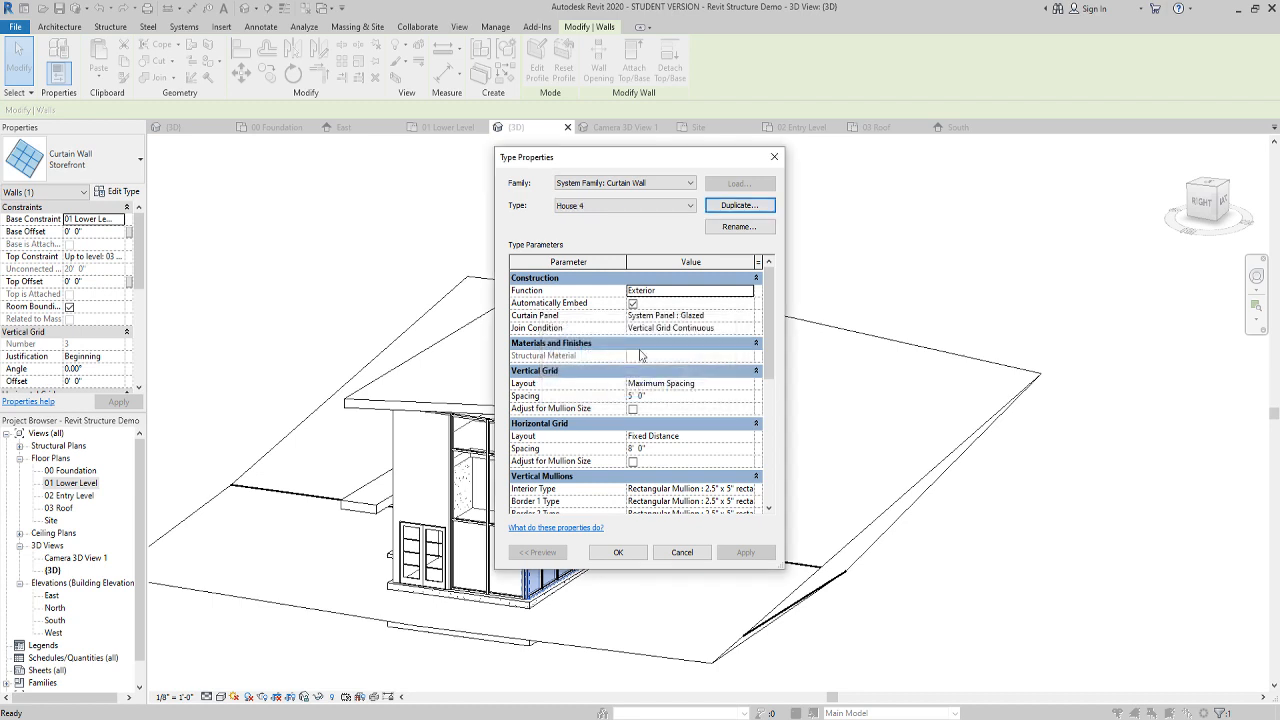
# Rename the duplicated curtain wall type as House 4x4
pyautogui.press('Return')
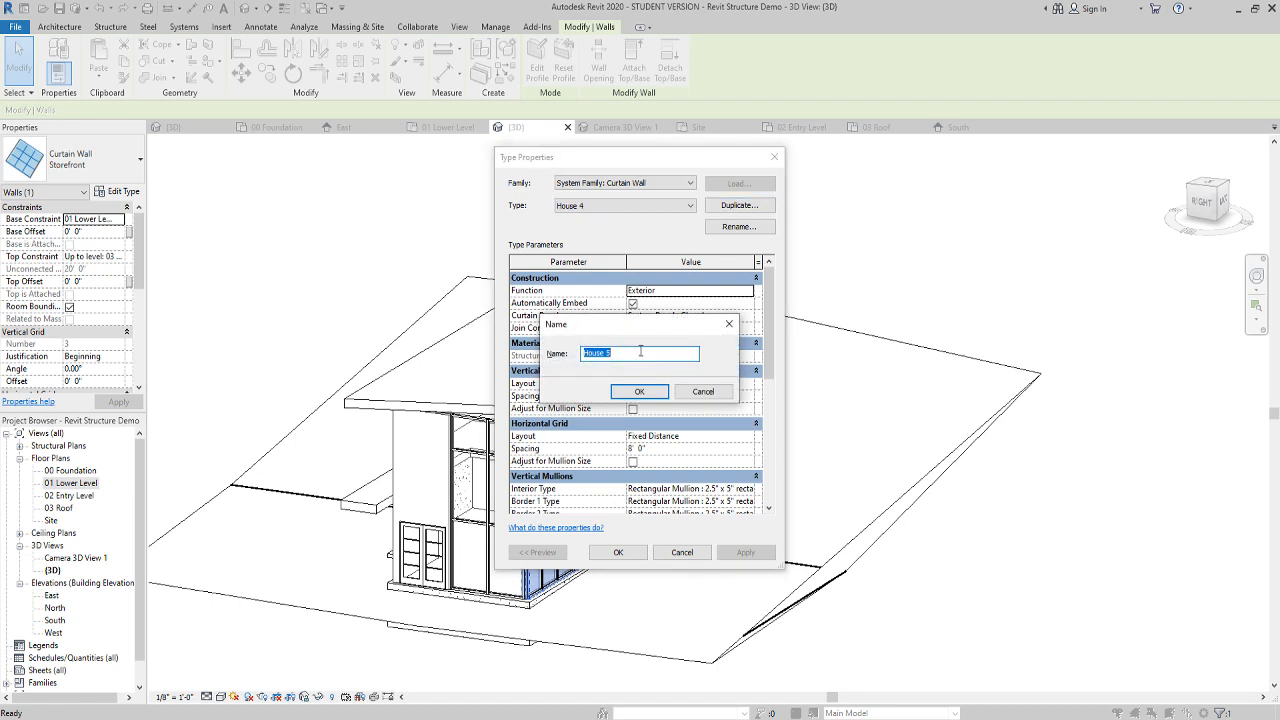
pyautogui.click(702, 392)
pyautogui.press('Tab')
pyautogui.press('Return')
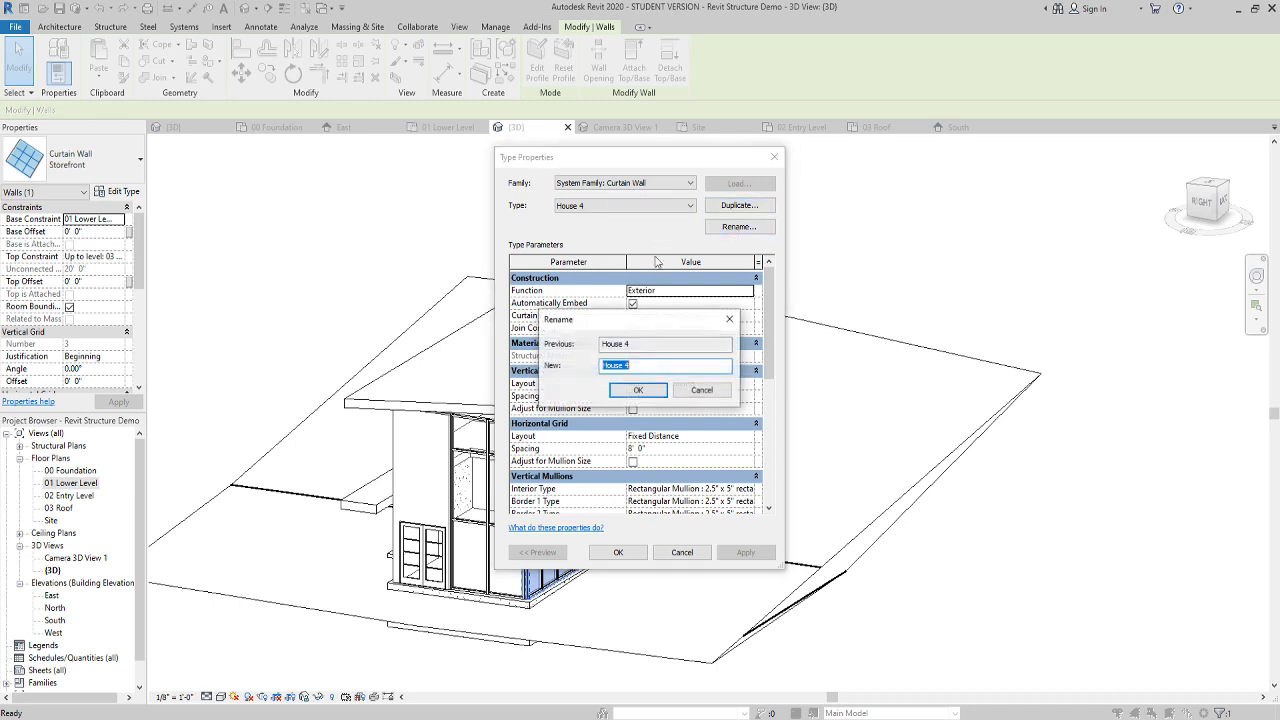
pyautogui.click(649, 366)
pyautogui.write('x4')
pyautogui.press('Return')
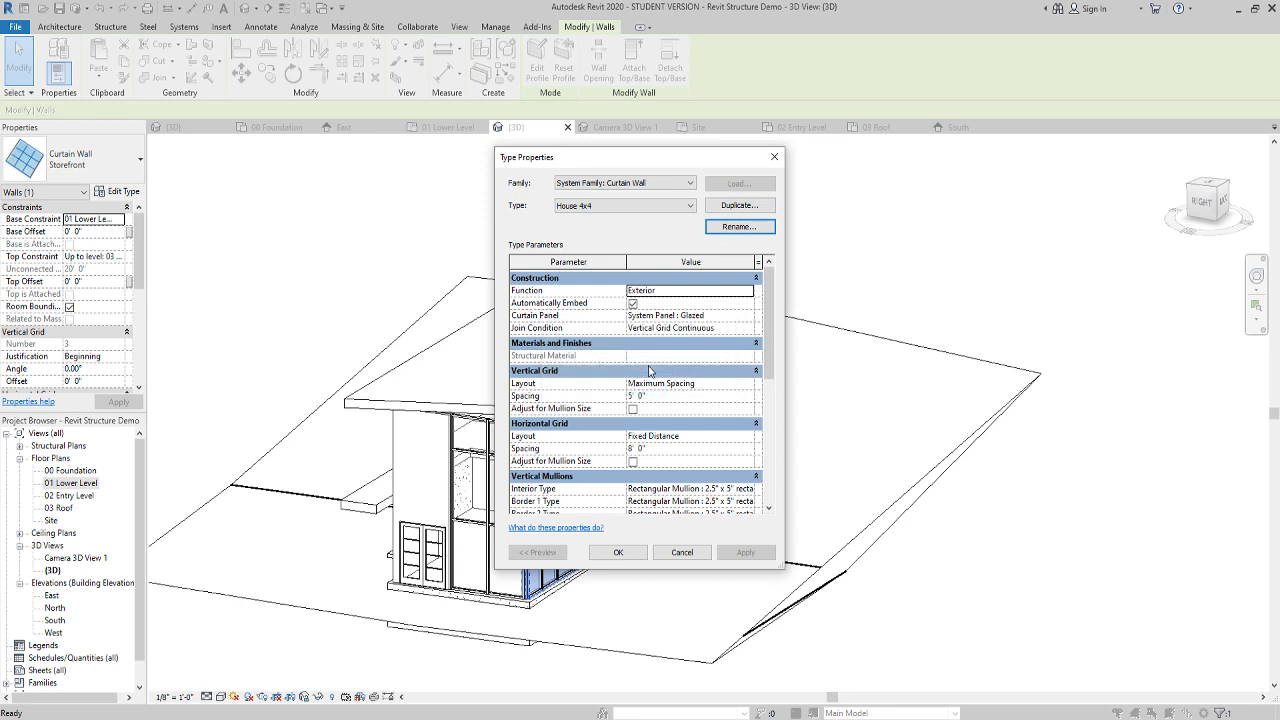
# Set the House 4x4 type's vertical and horizontal grid spacing to 4' 0" each and apply the type changes
pyautogui.click(650, 396)
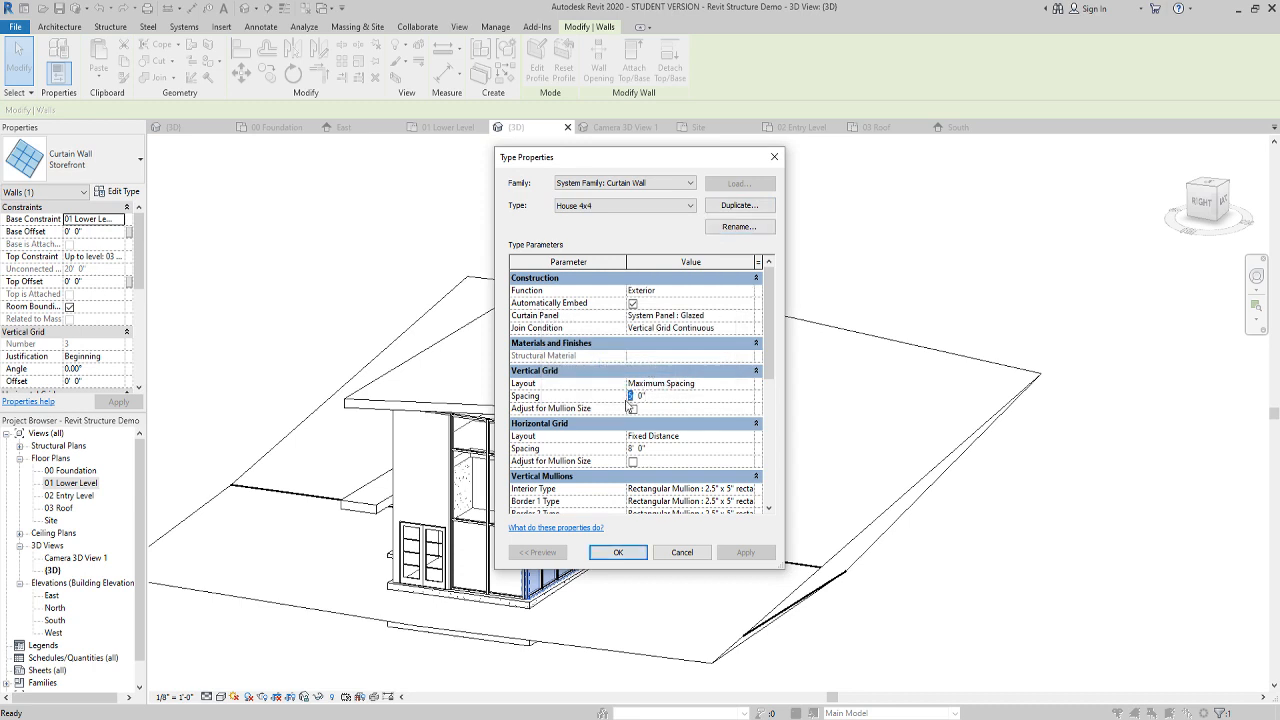
pyautogui.write('4')
pyautogui.scroll(-3, 655, 402)
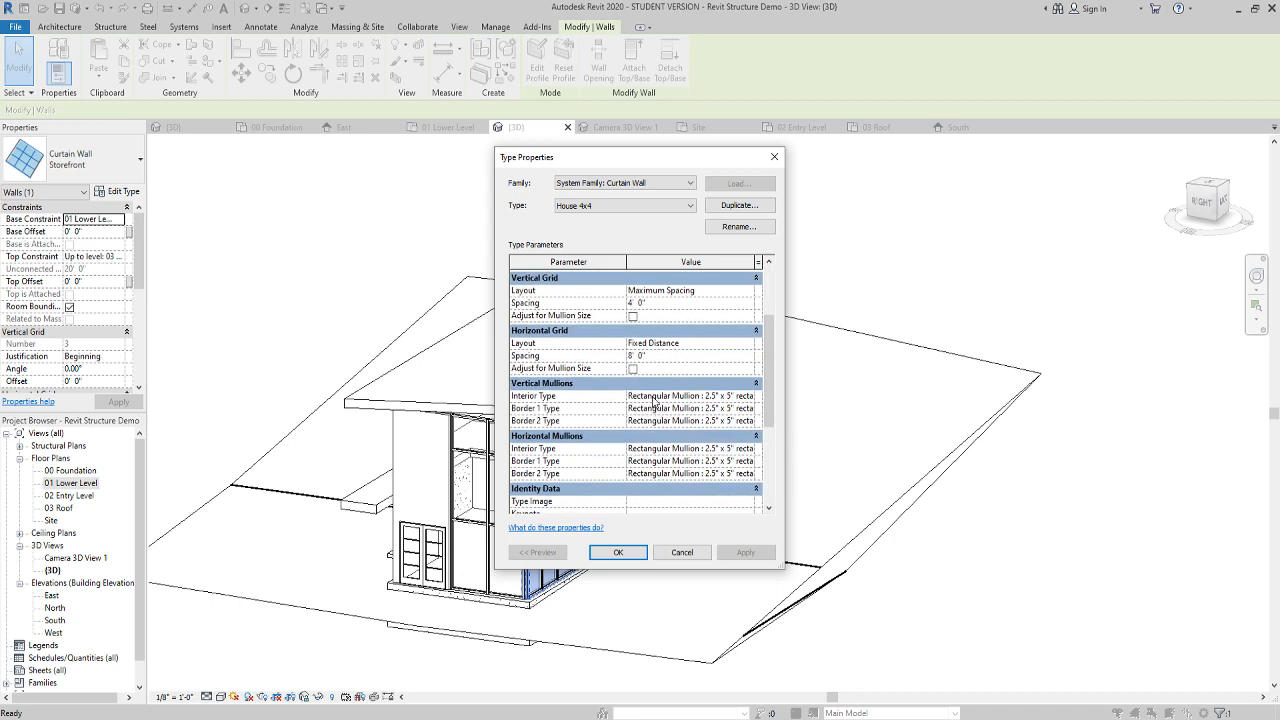
pyautogui.click(632, 355)
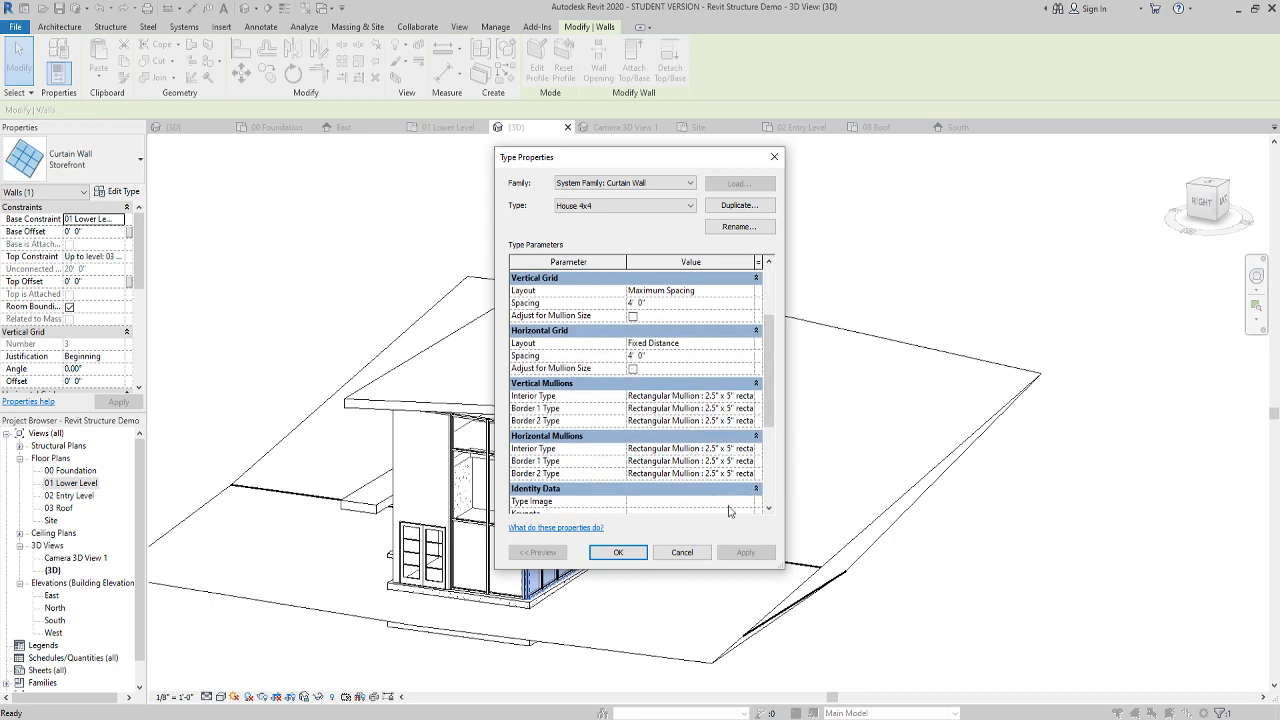
pyautogui.click(618, 552)
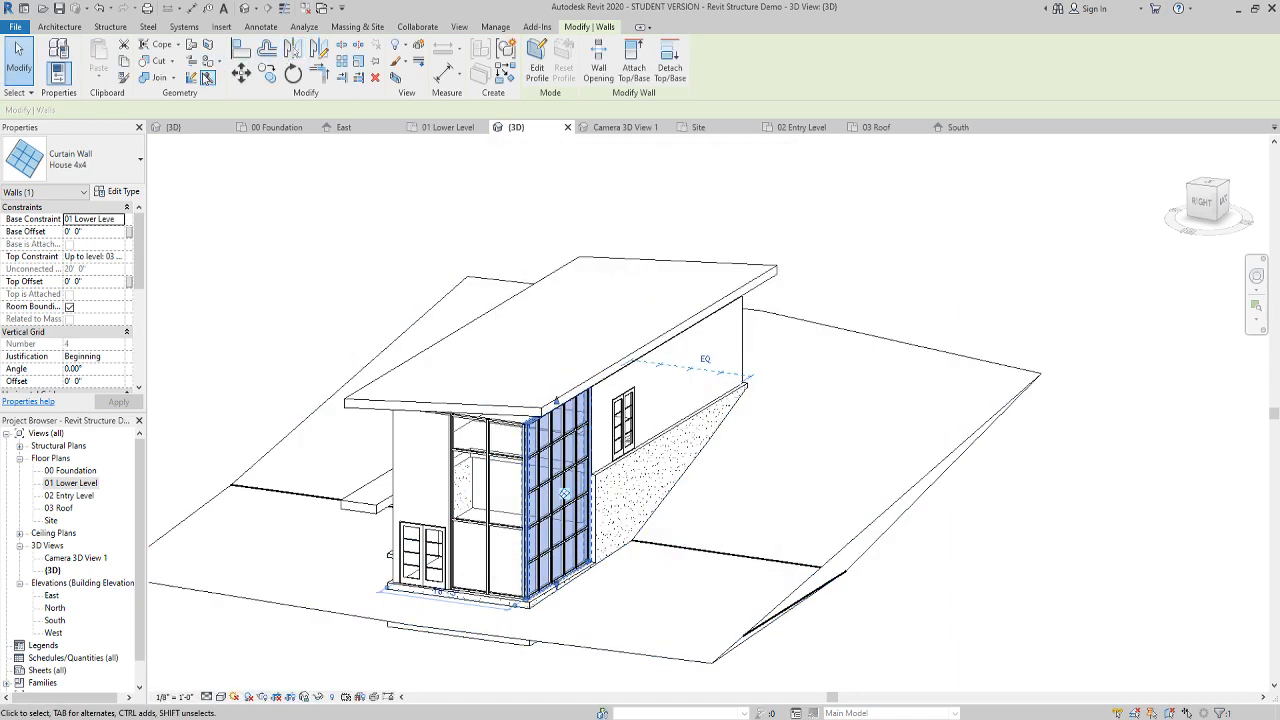
# Match the east curtain wall's type to the north House 4x4 curtain wall with Match Type Properties
pyautogui.click(124, 79)
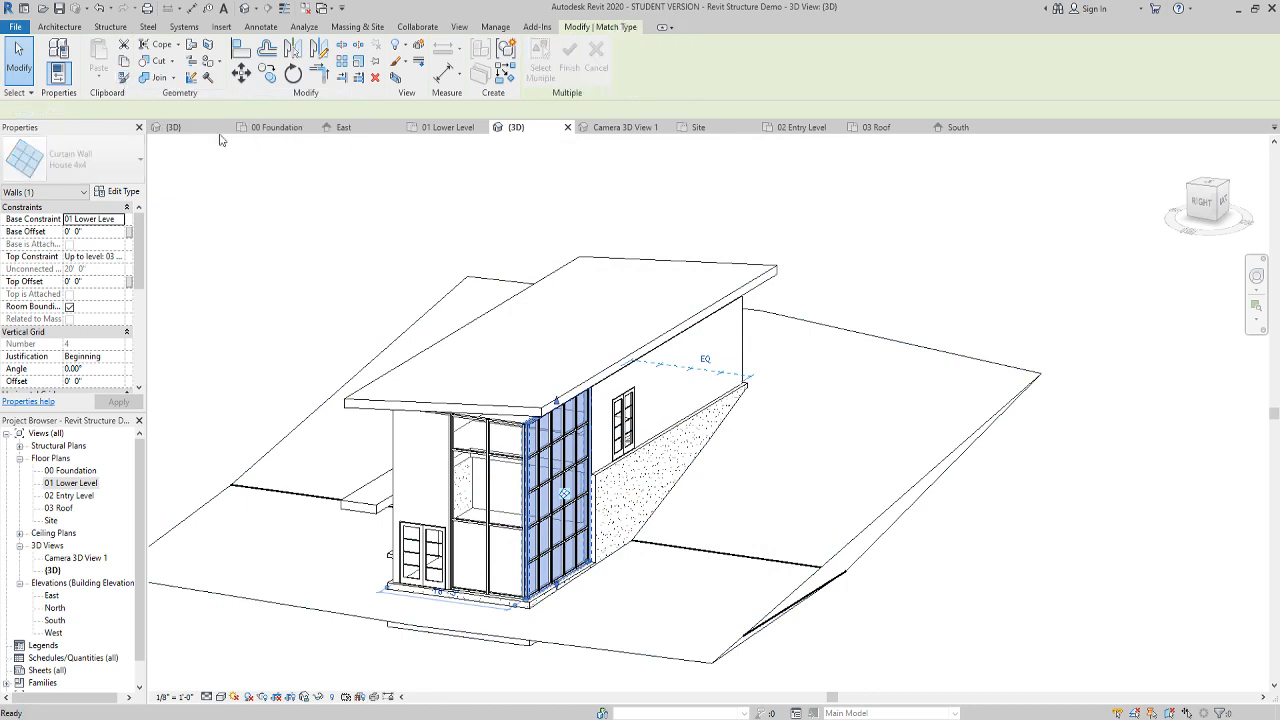
pyautogui.click(545, 452)
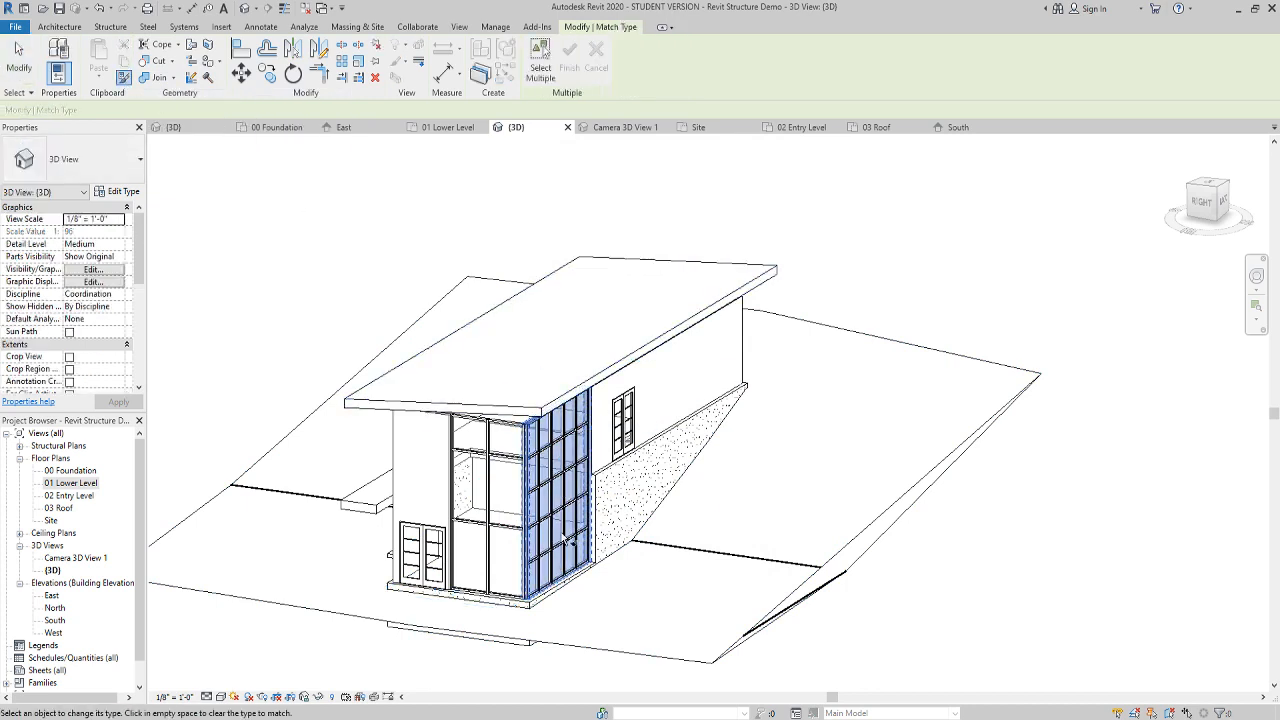
pyautogui.click(505, 430)
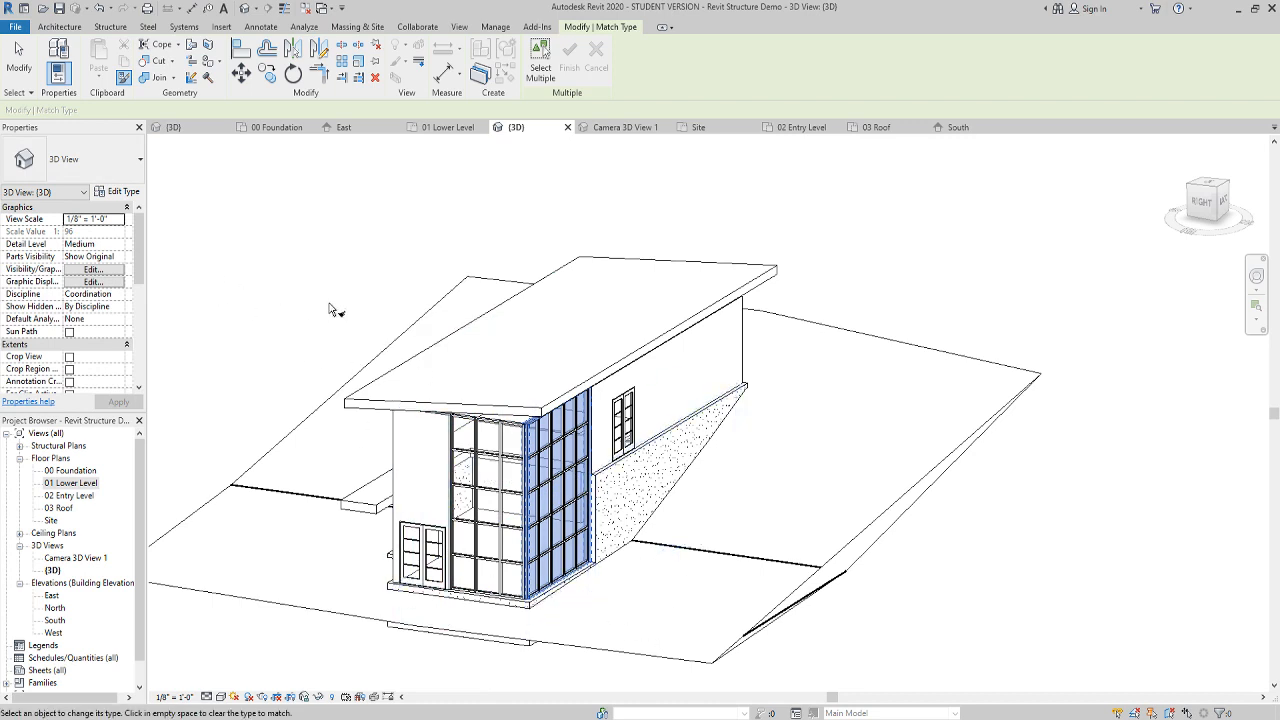
pyautogui.press('Escape')
# Switch the east curtain wall to Storefront and return it to House 4x4 to compare the two types
pyautogui.click(503, 436)
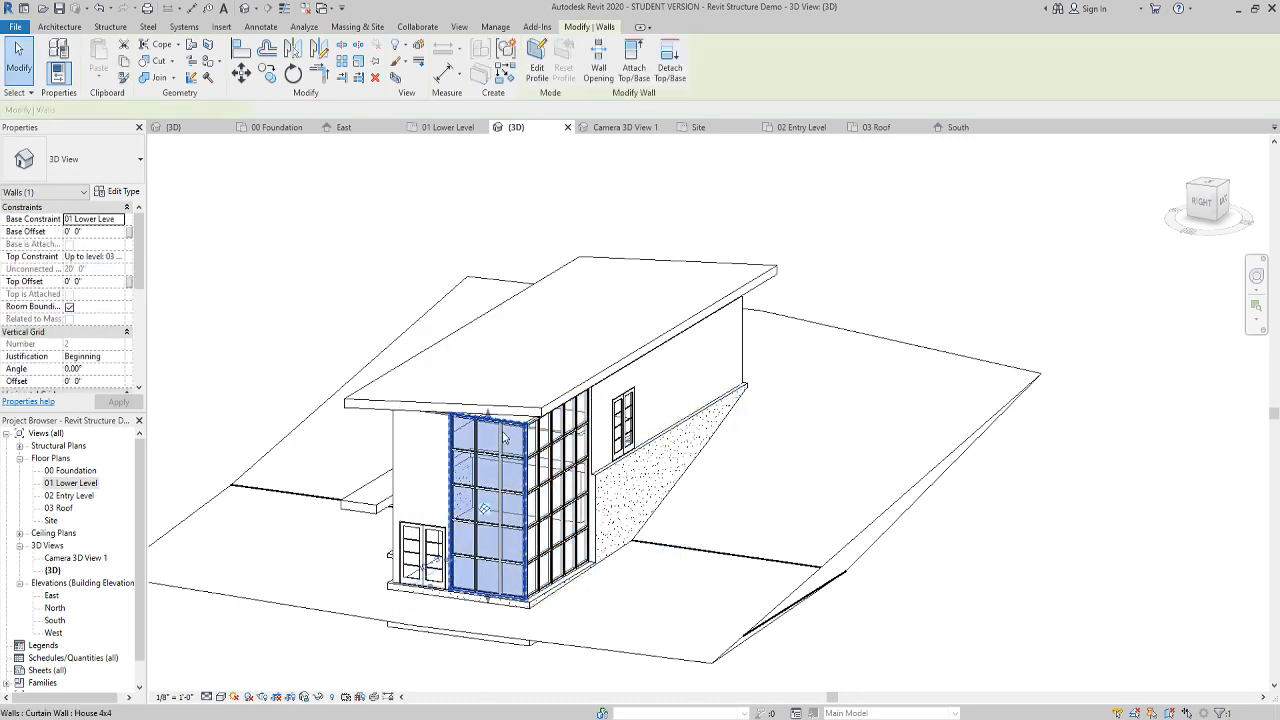
pyautogui.click(110, 162)
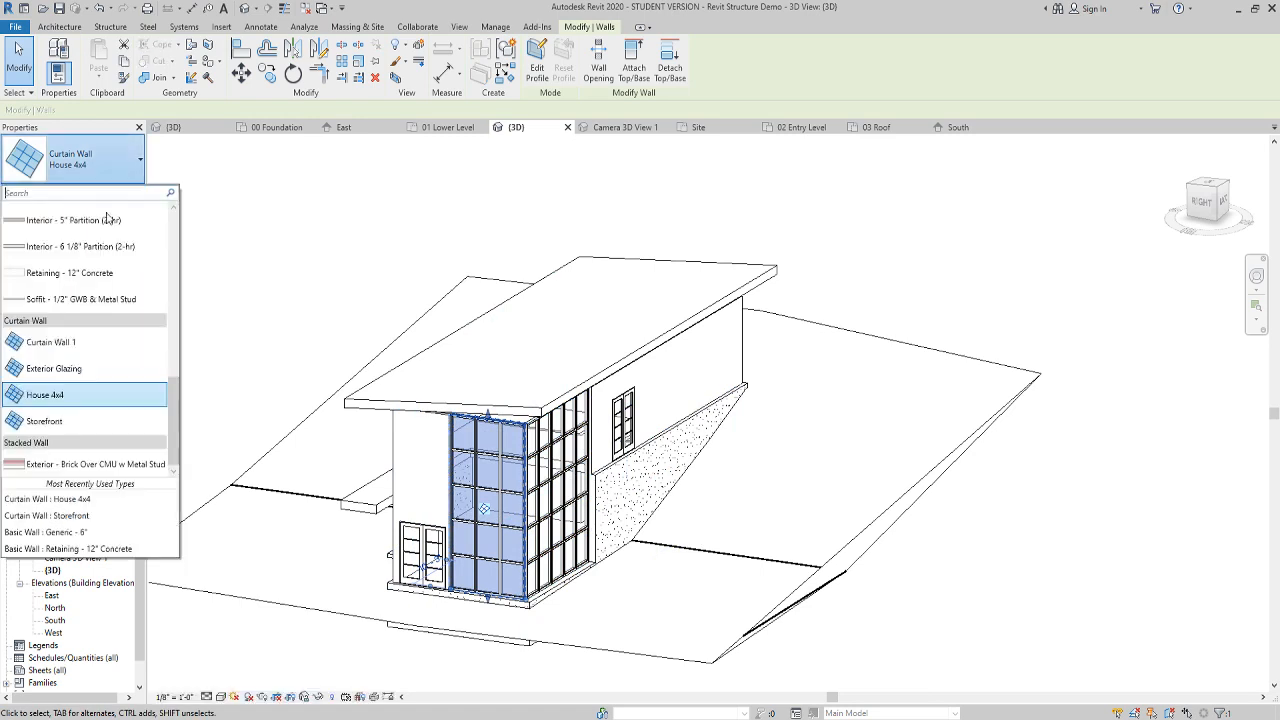
pyautogui.click(110, 421)
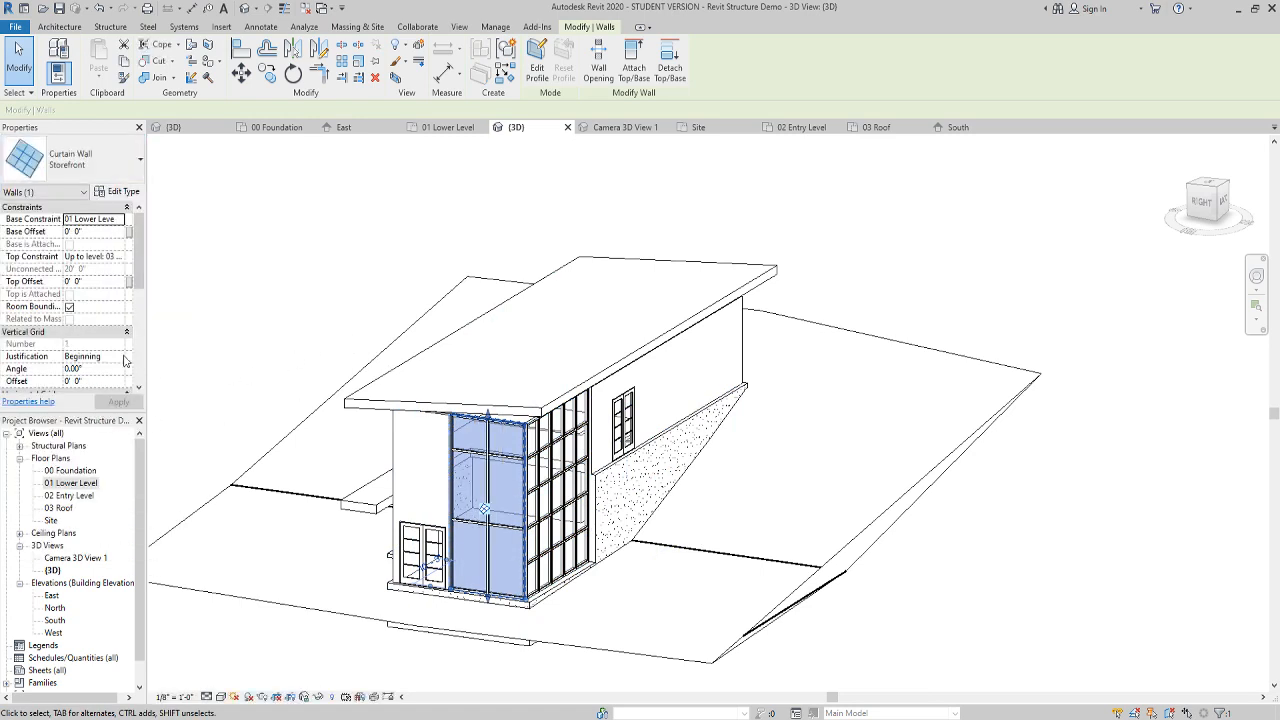
pyautogui.click(110, 170)
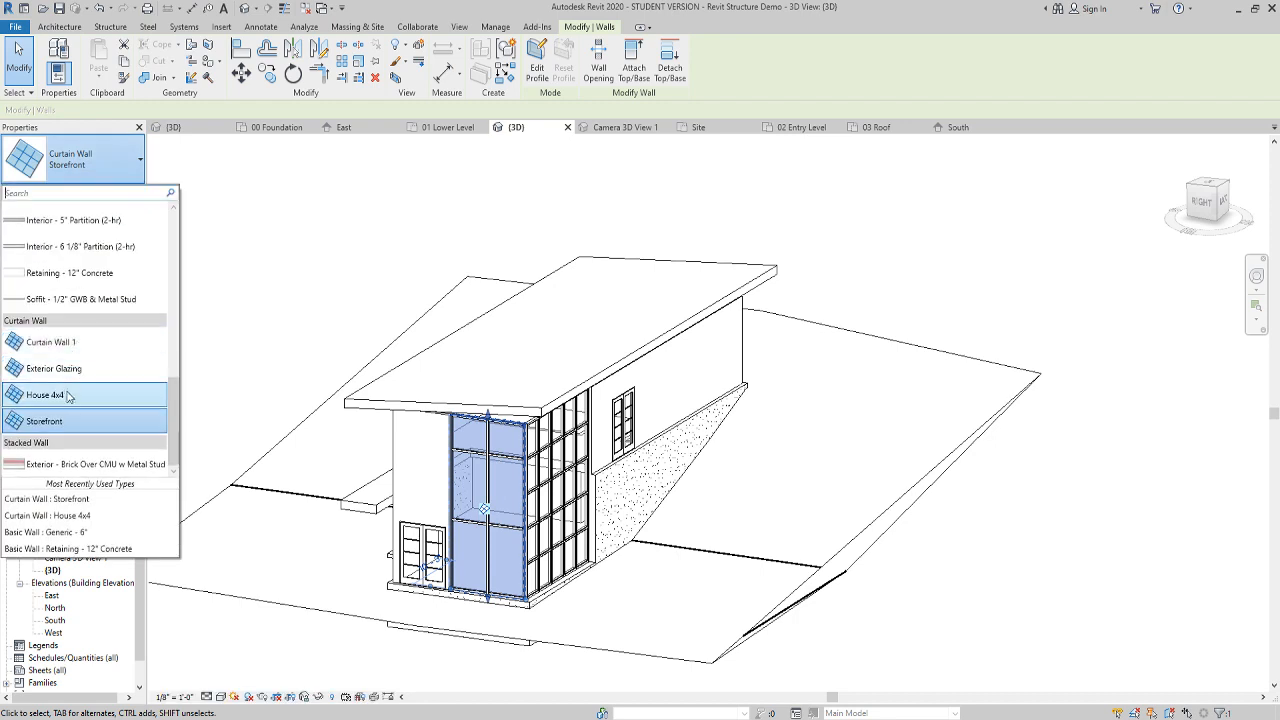
pyautogui.click(66, 397)
pyautogui.press('Escape')
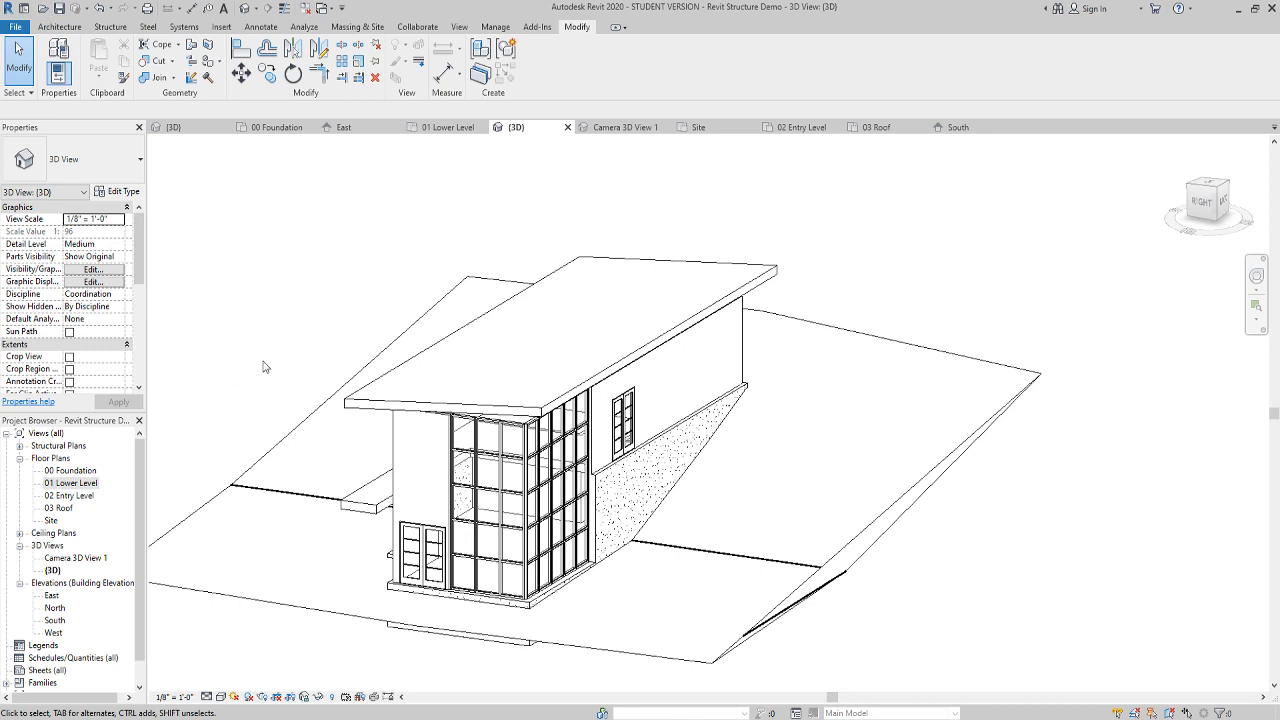
# In the 3D view's right-side orientation, select the building elements below the roof and filter the selection to Walls only
pyautogui.click(1203, 205)
pyautogui.scroll(5, 680, 405)
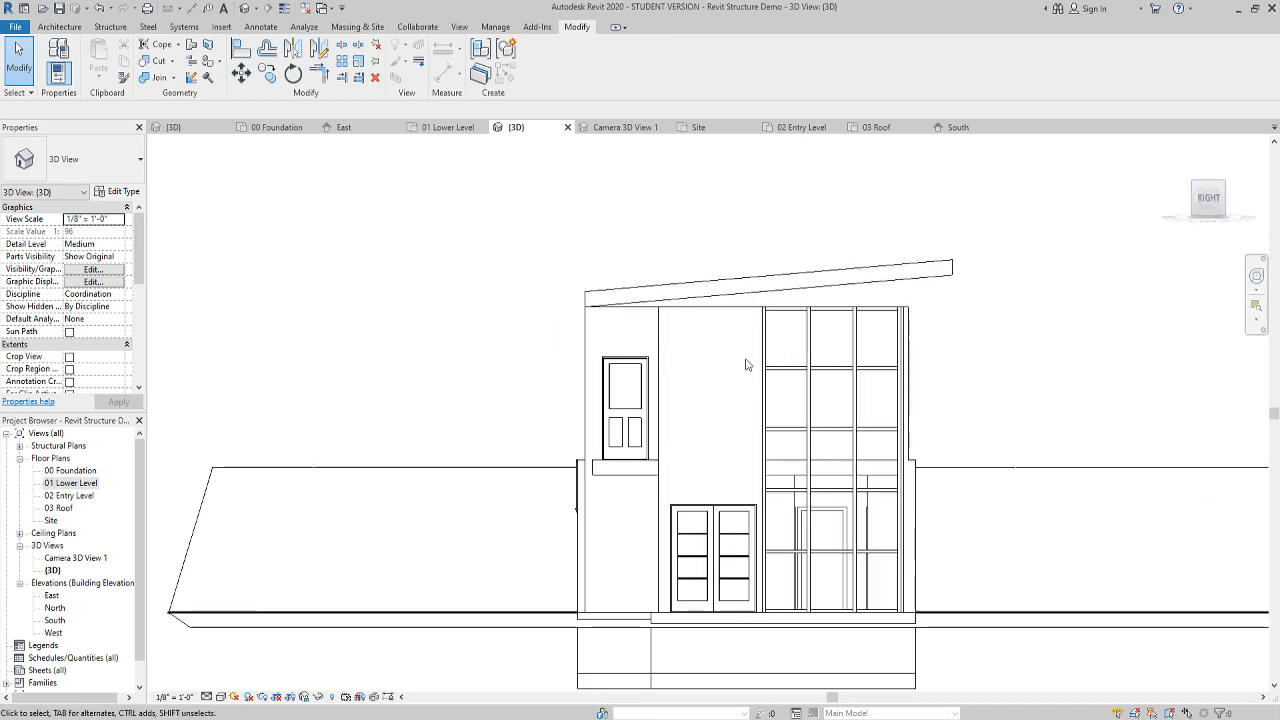
pyautogui.moveTo(651, 343); pyautogui.dragTo(533, 362)
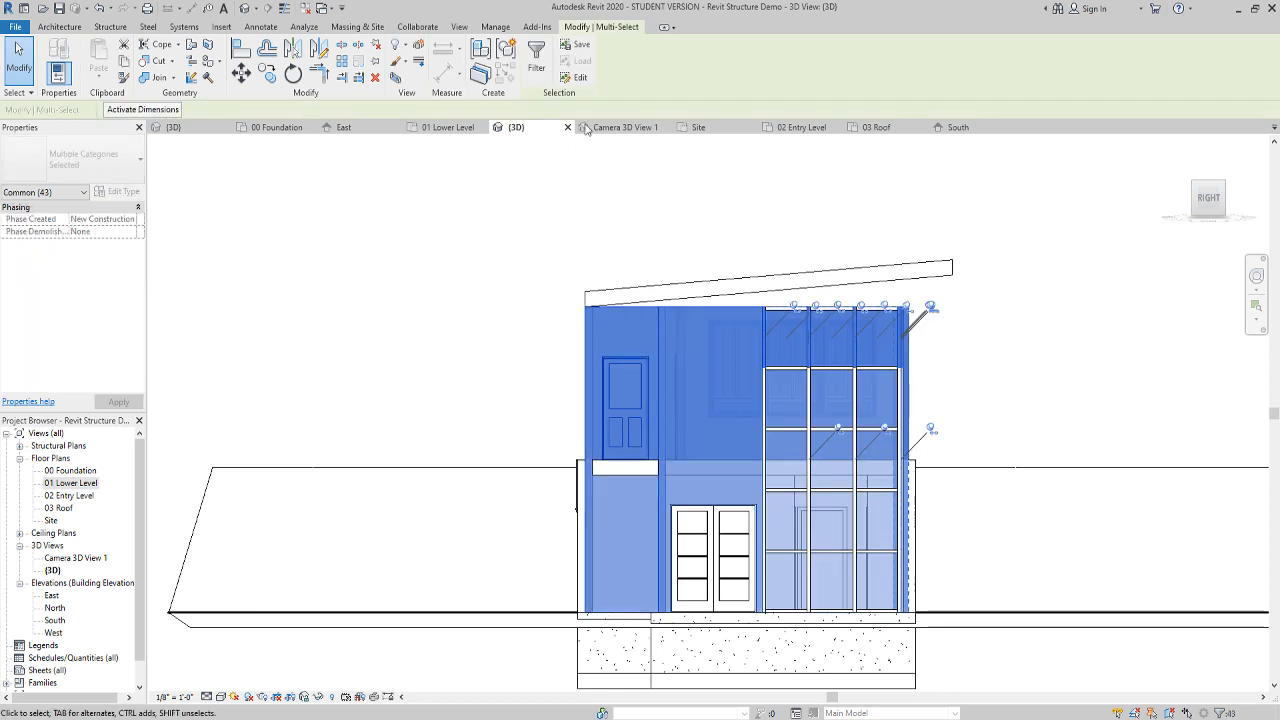
pyautogui.click(538, 64)
pyautogui.click(725, 299)
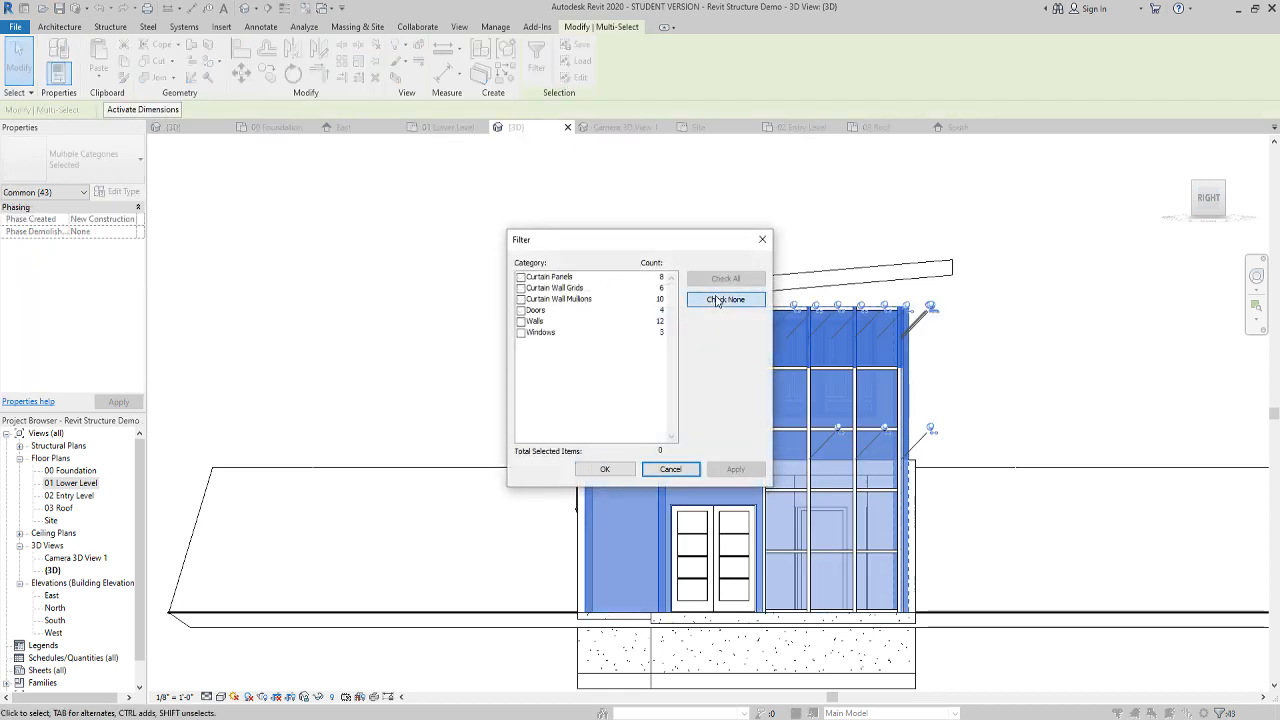
pyautogui.click(520, 321)
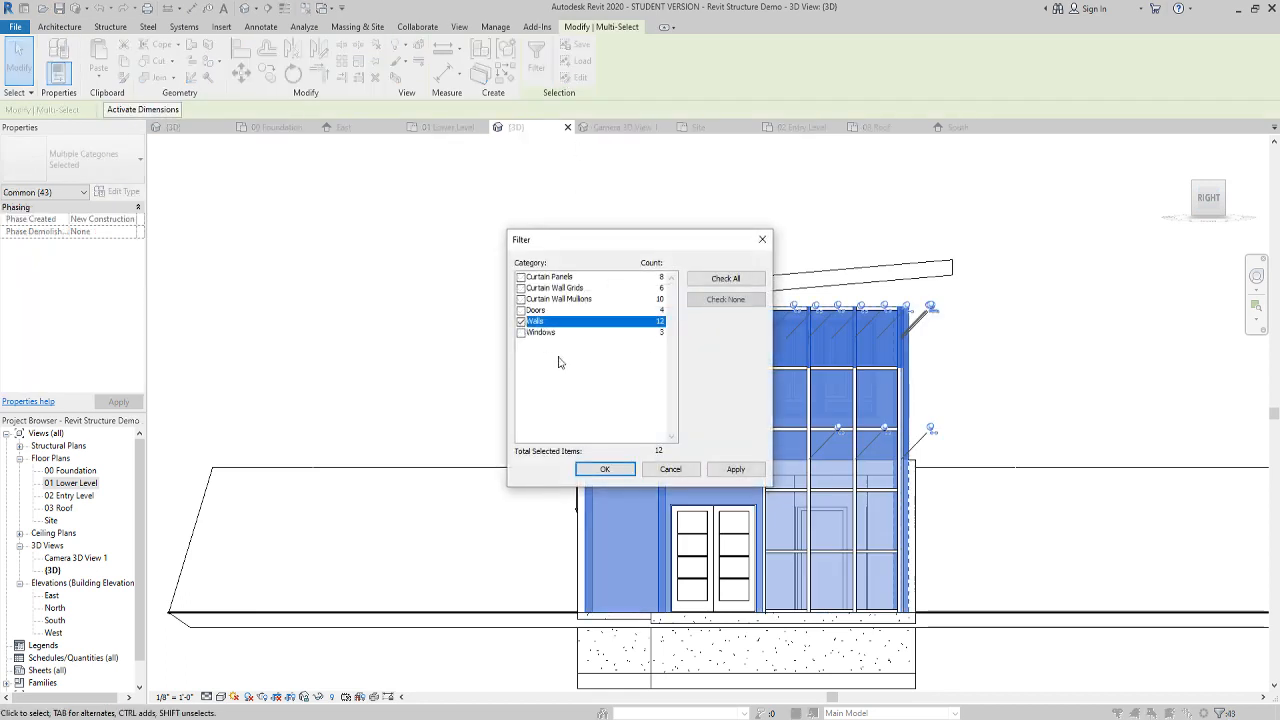
pyautogui.click(604, 469)
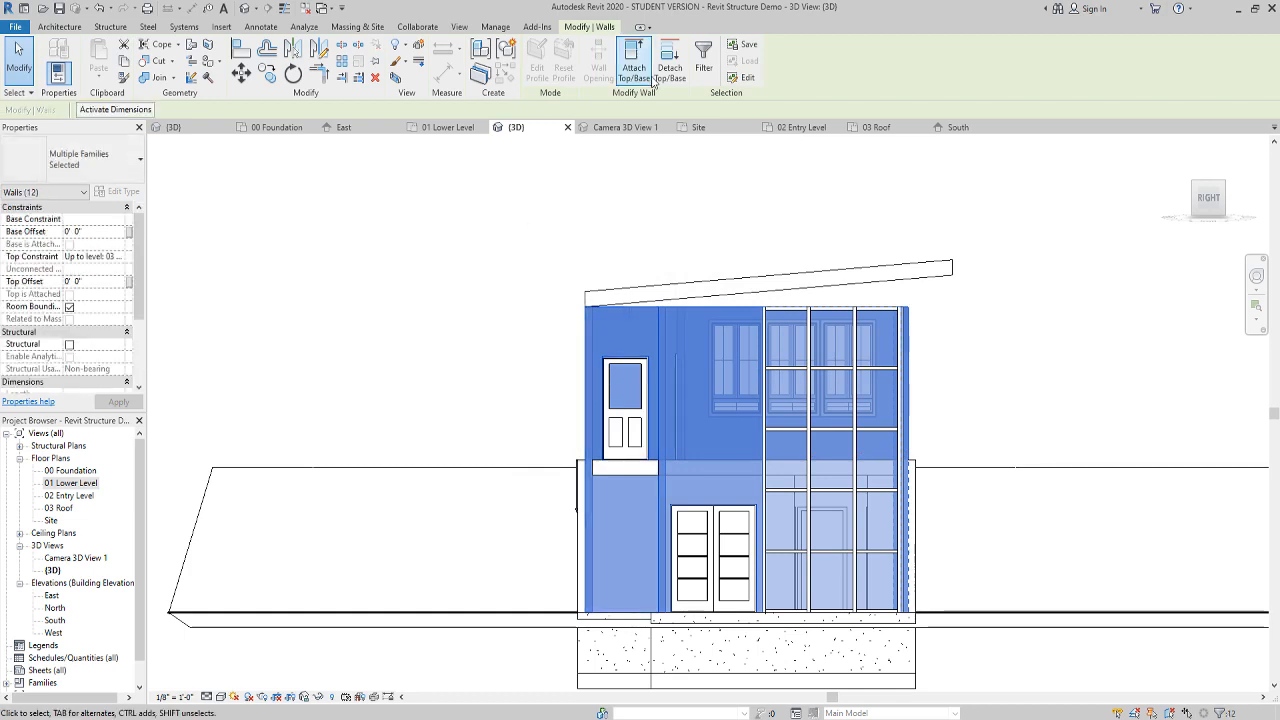
# Attach the tops of the selected walls to the Generic - 12" roof, deleting the curtain wall mullions that cannot be created
pyautogui.click(634, 67)
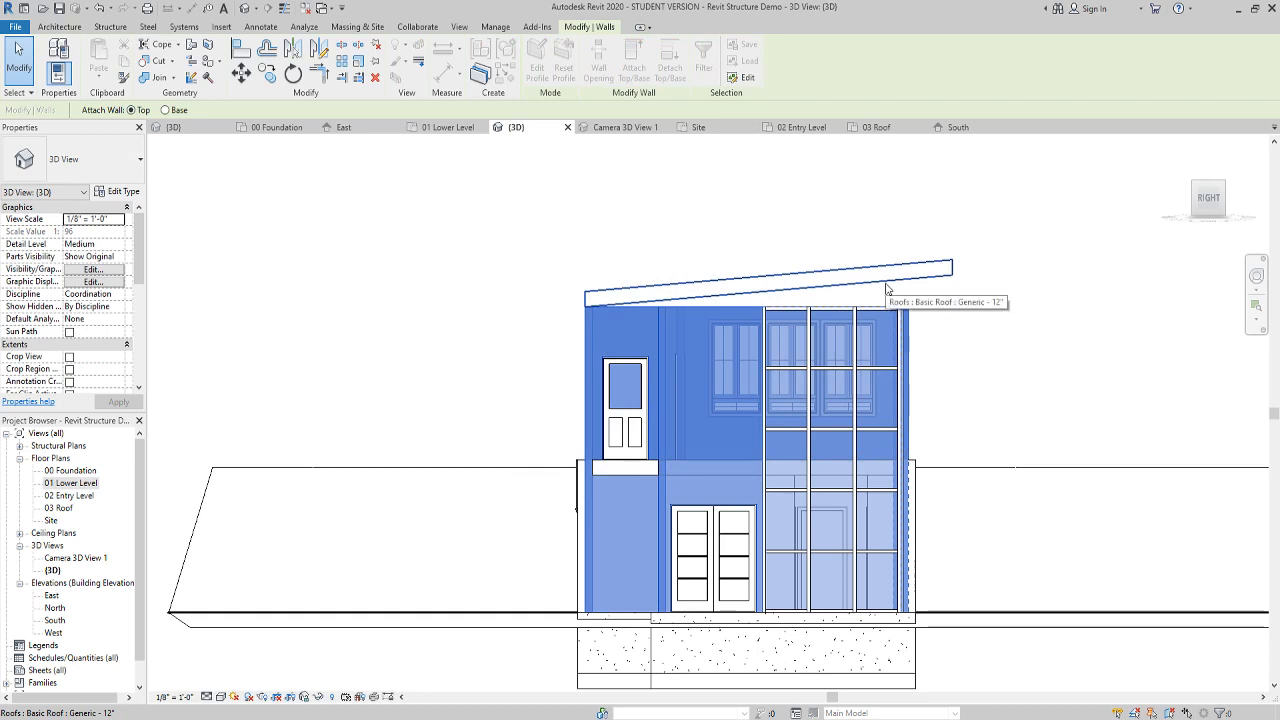
pyautogui.click(1040, 360)
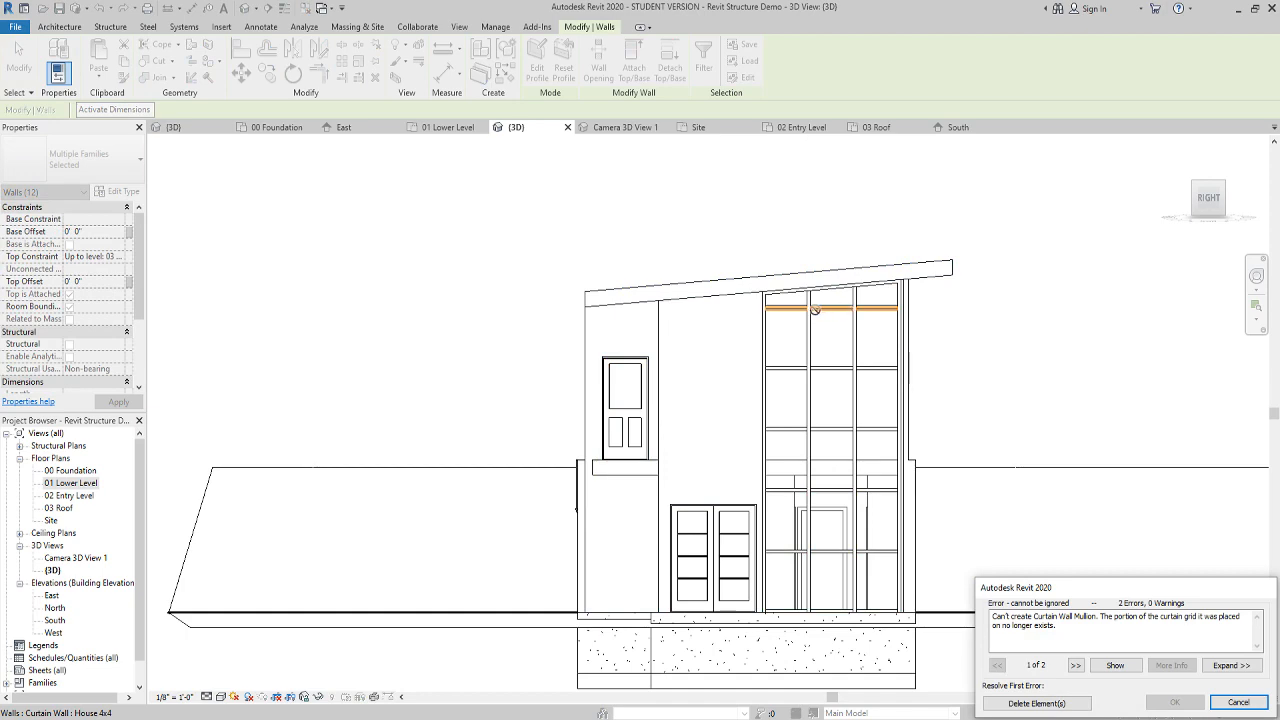
pyautogui.click(1036, 703)
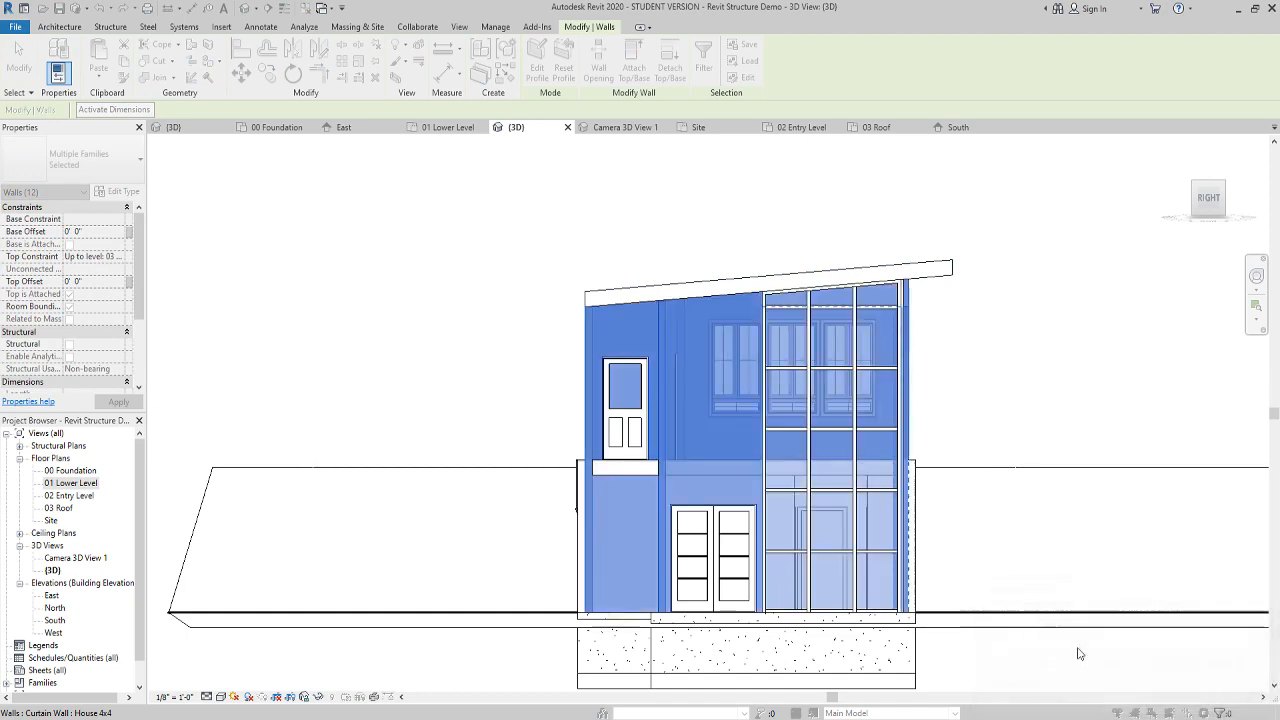
pyautogui.press('Escape')
# Set the 3D view's visual style to Shaded
pyautogui.keyDown('shift'); pyautogui.moveTo(1089, 343); pyautogui.dragTo(1023, 390, button='middle'); pyautogui.keyUp('shift')
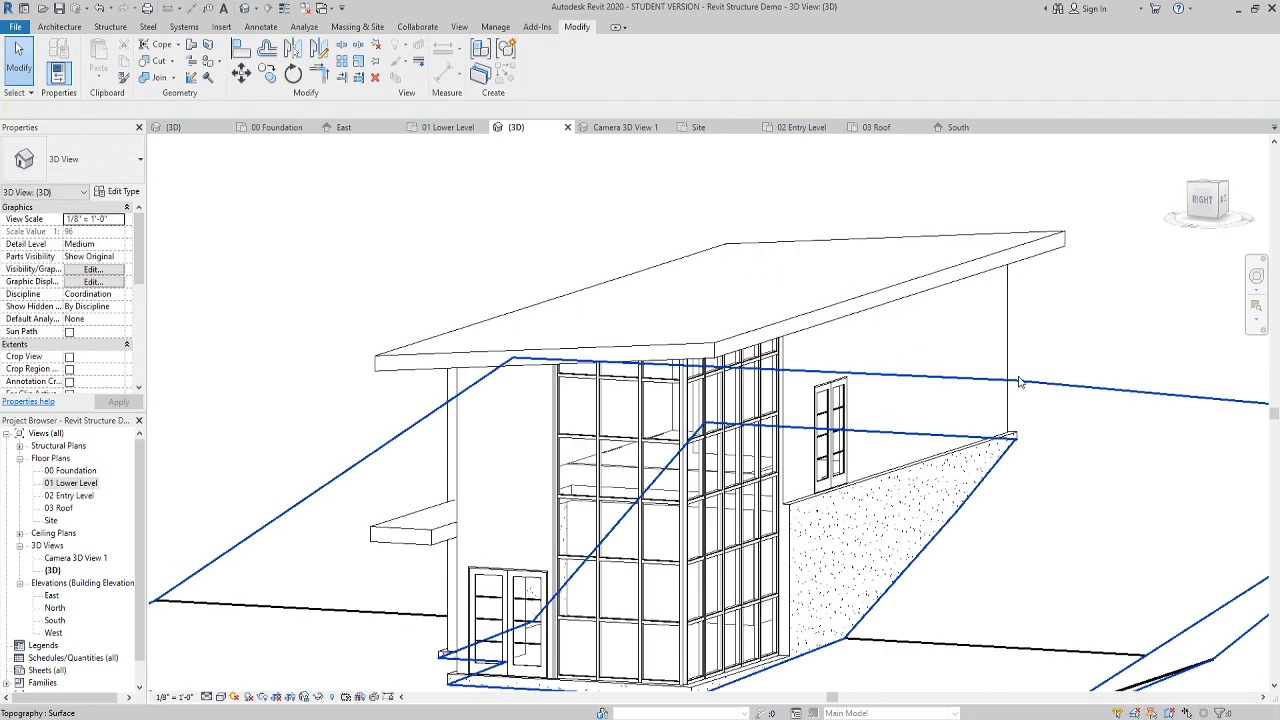
pyautogui.scroll(-3, 1019, 386)
pyautogui.keyDown('shift'); pyautogui.moveTo(977, 443); pyautogui.dragTo(760, 560, button='middle'); pyautogui.keyUp('shift')
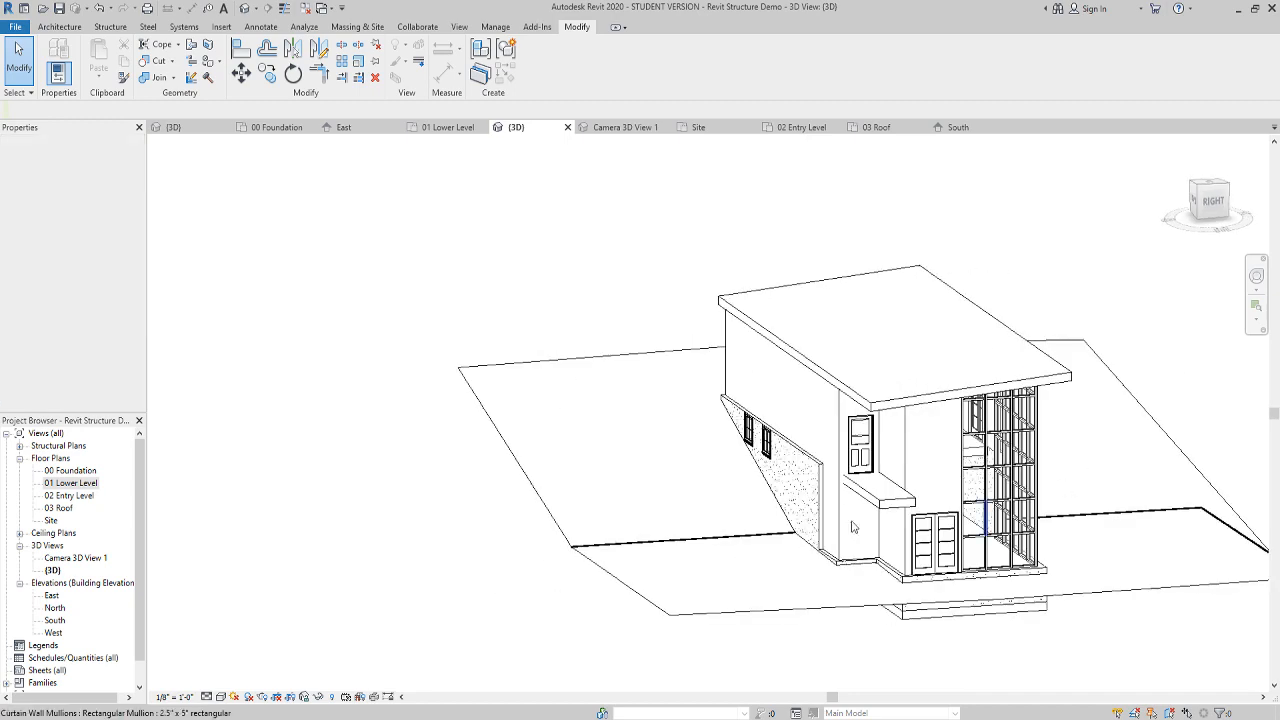
pyautogui.click(220, 697)
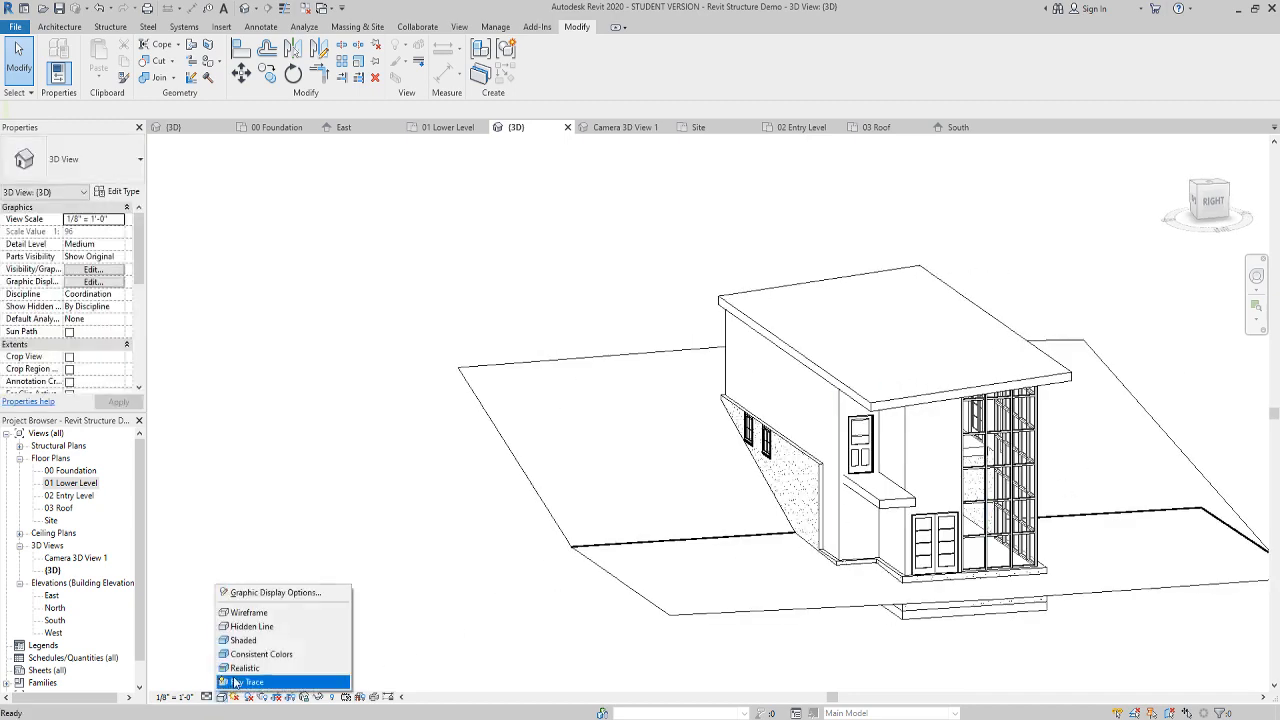
pyautogui.click(255, 643)
pyautogui.keyDown('shift'); pyautogui.moveTo(507, 581); pyautogui.dragTo(380, 606, button='middle'); pyautogui.keyUp('shift')
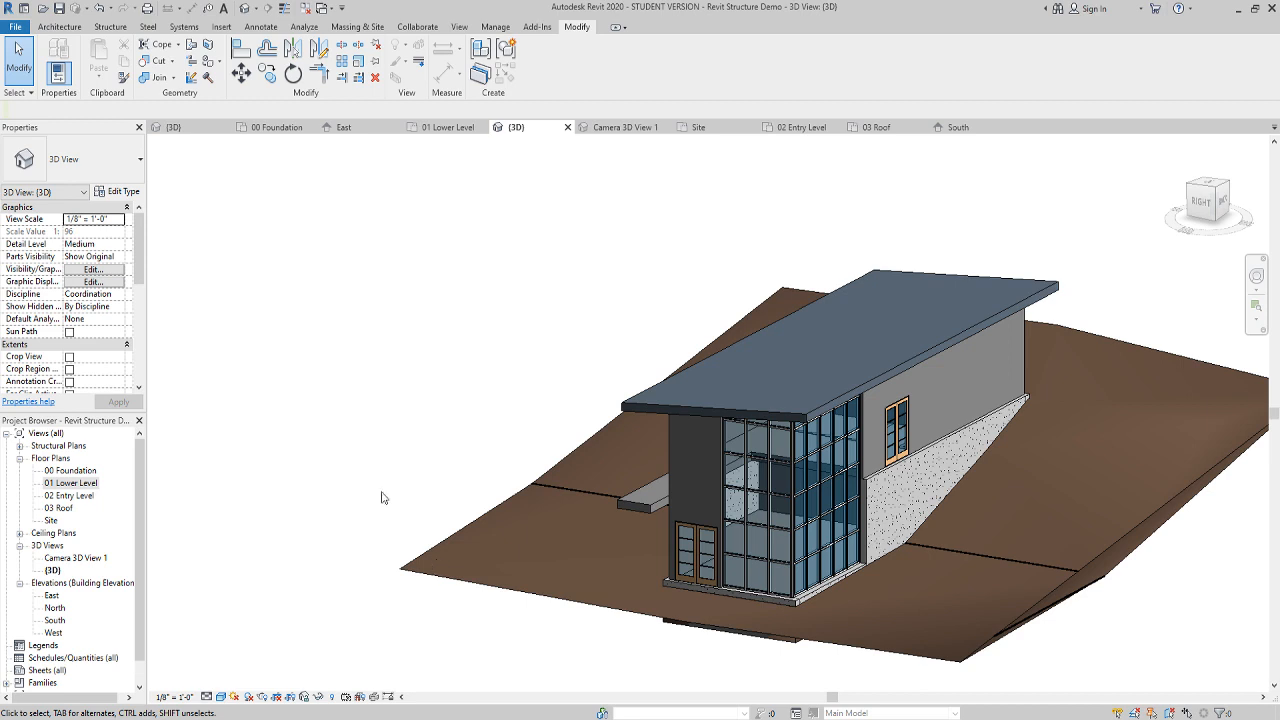
# Turn on shadows in the 3D view and save the project
pyautogui.click(248, 697)
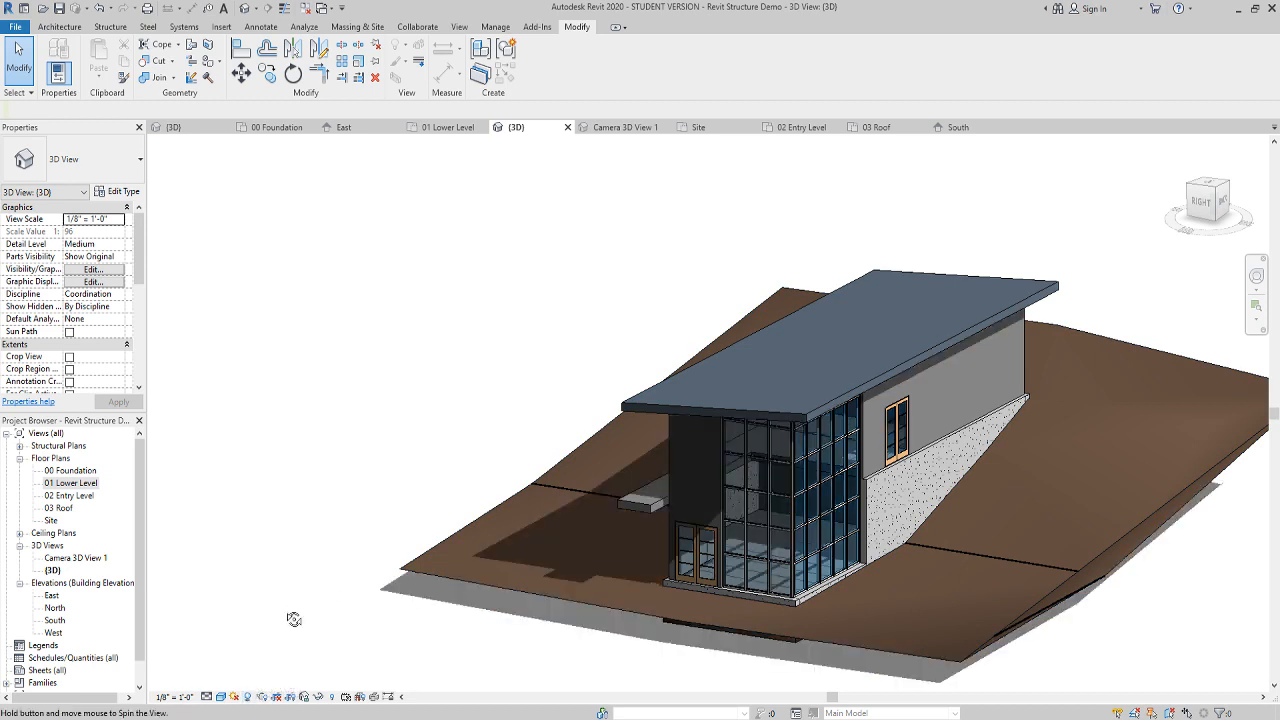
pyautogui.keyDown('shift'); pyautogui.moveTo(294, 614); pyautogui.dragTo(263, 574, button='middle'); pyautogui.keyUp('shift')
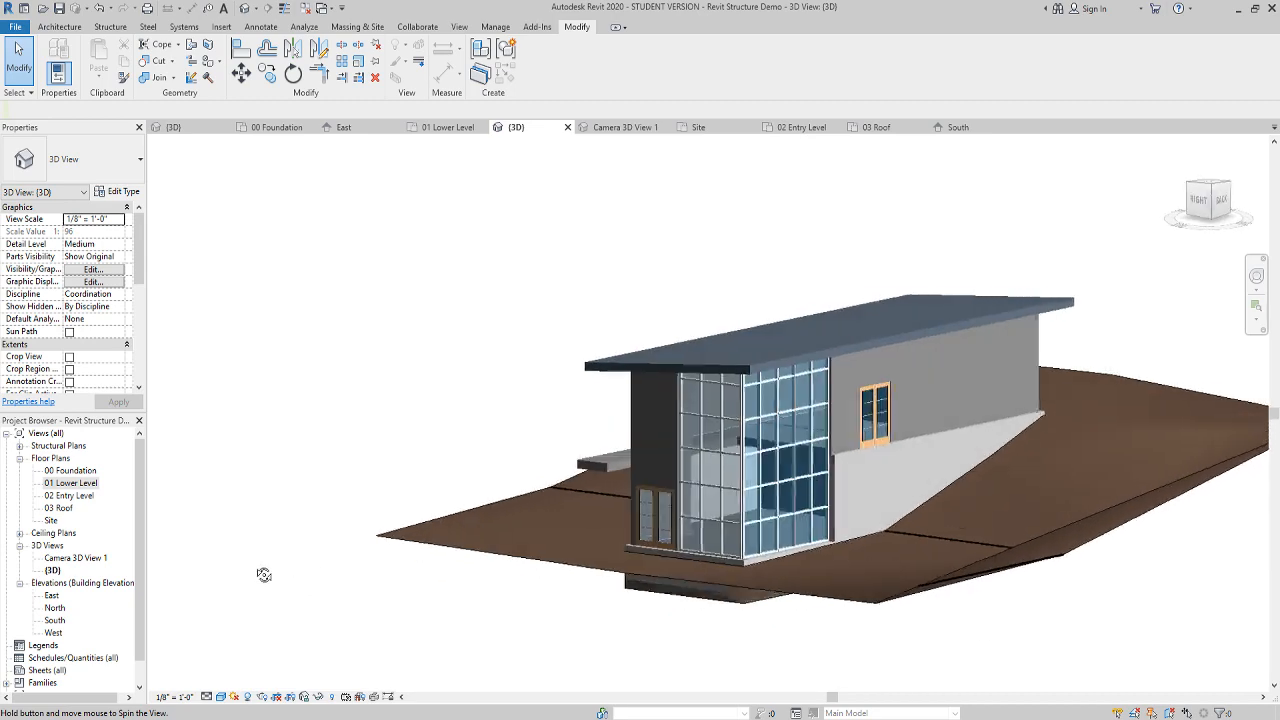
pyautogui.click(59, 8)
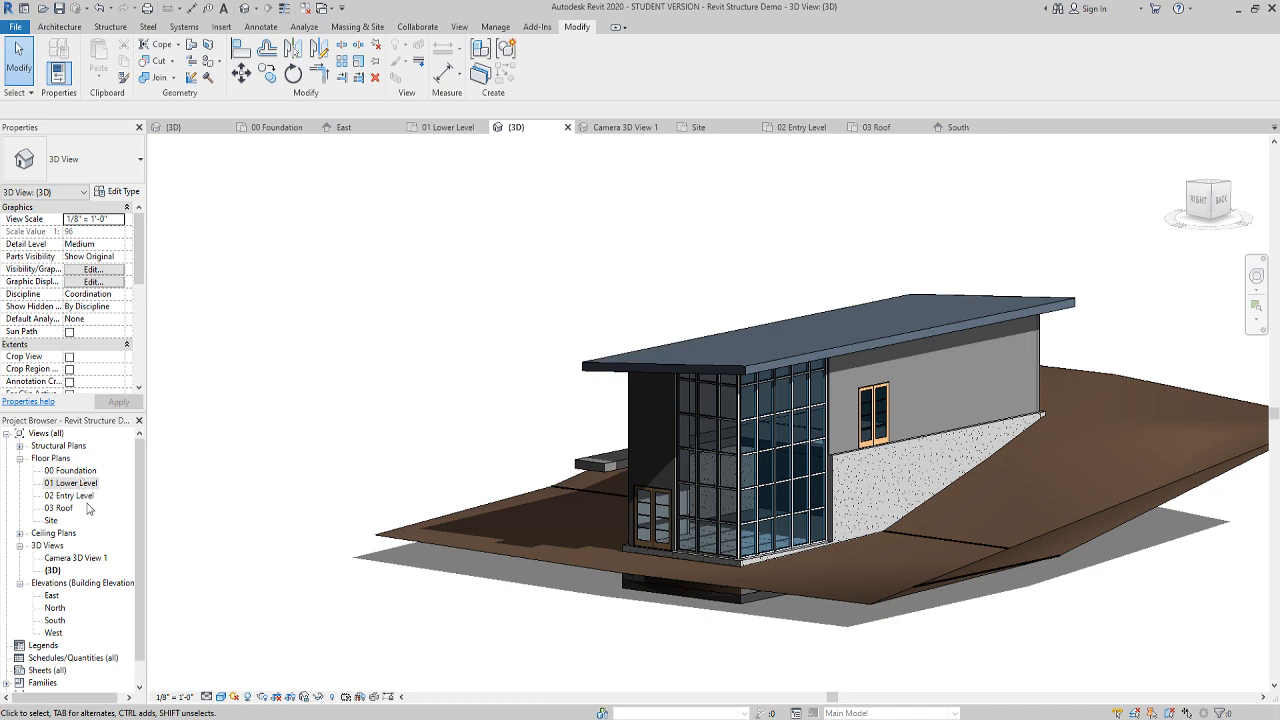
# In the 02 Entry Level floor plan, select the Generic - 12" floor and start editing its boundary
pyautogui.doubleClick(78, 496)
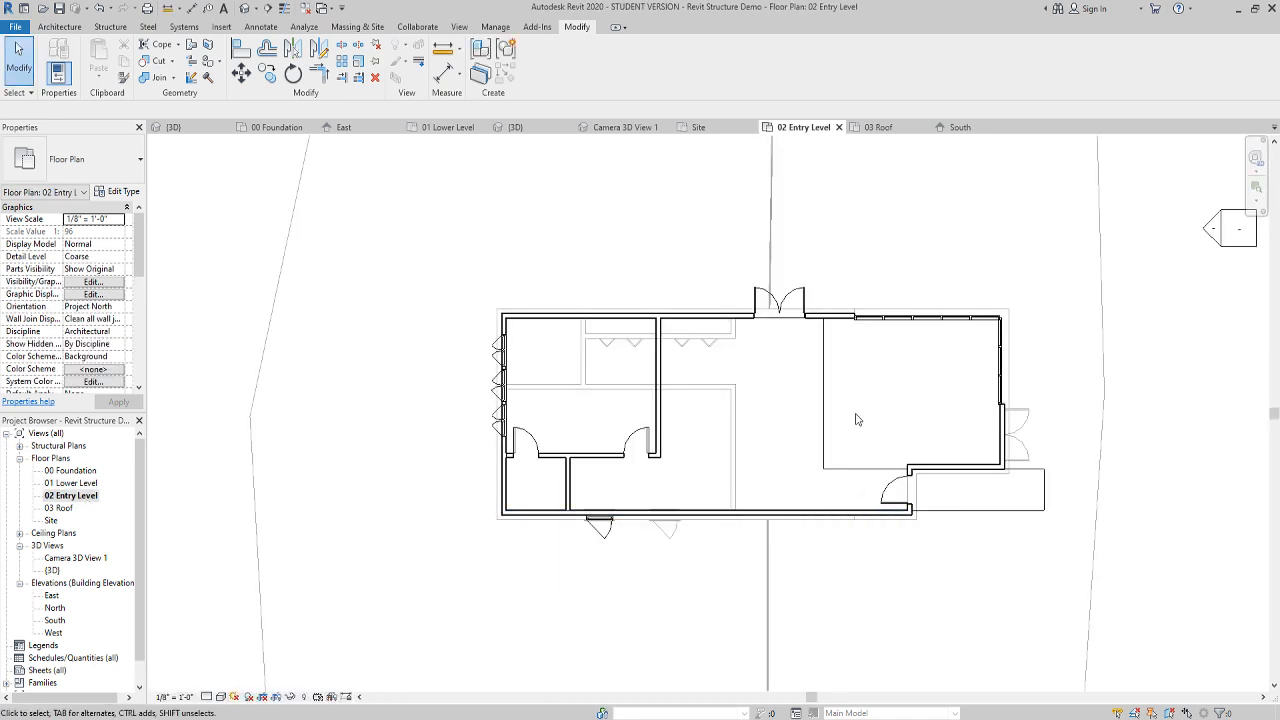
pyautogui.click(771, 409)
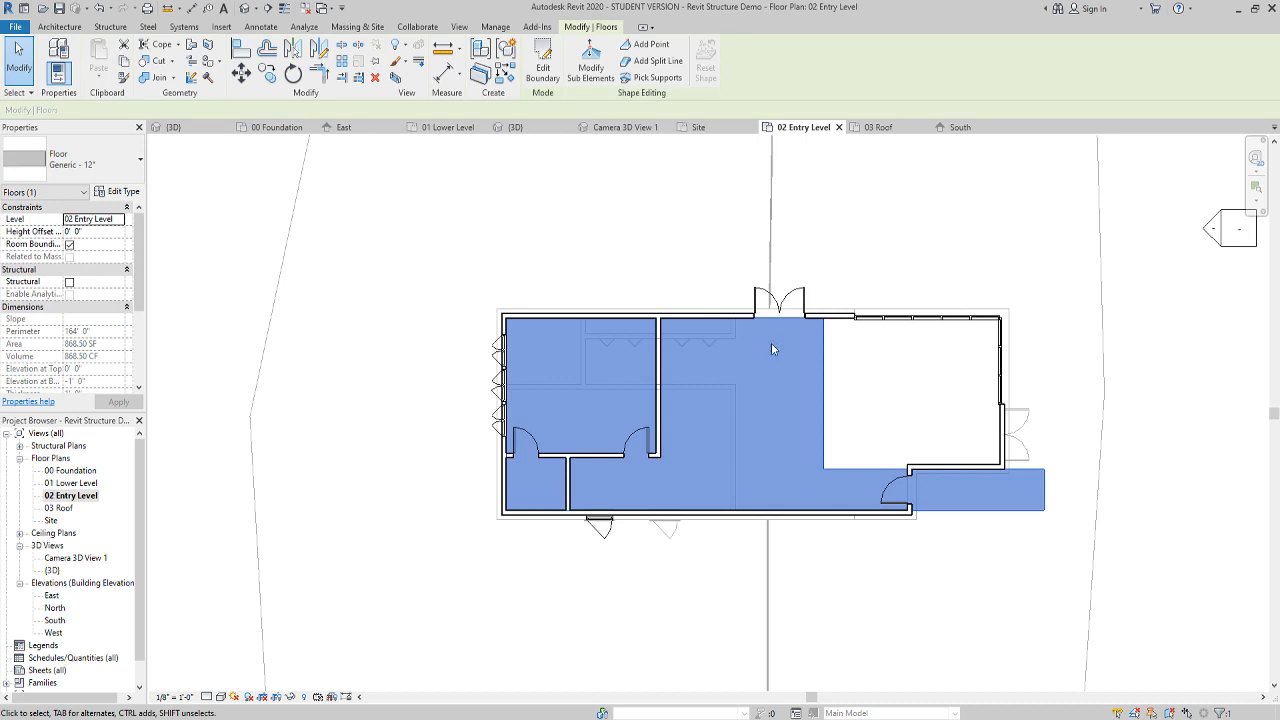
pyautogui.click(847, 347)
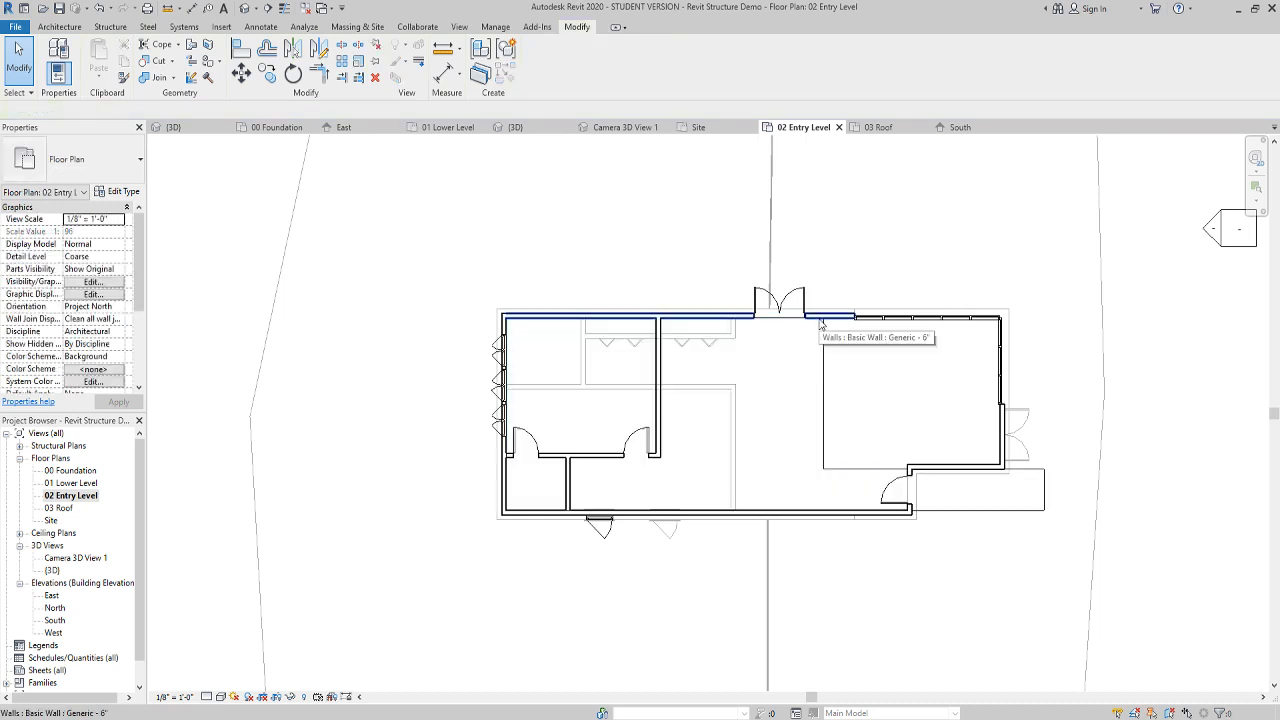
pyautogui.press('Tab')
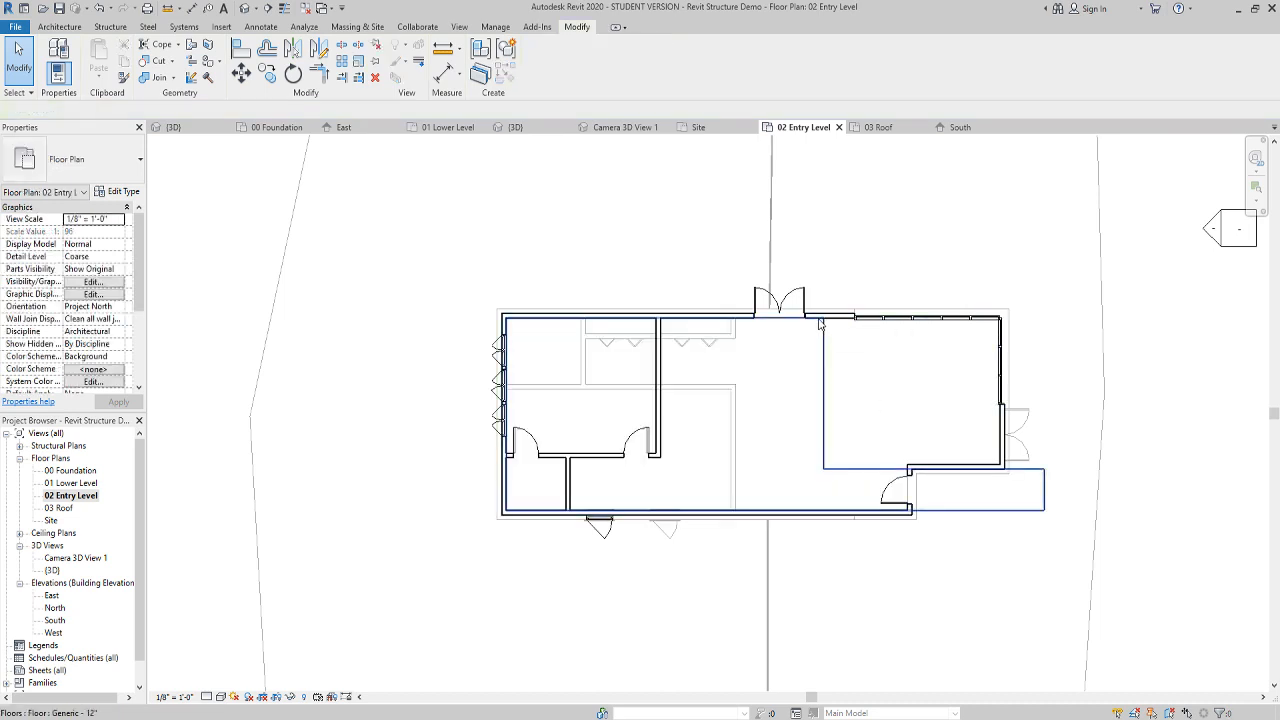
pyautogui.click(820, 322)
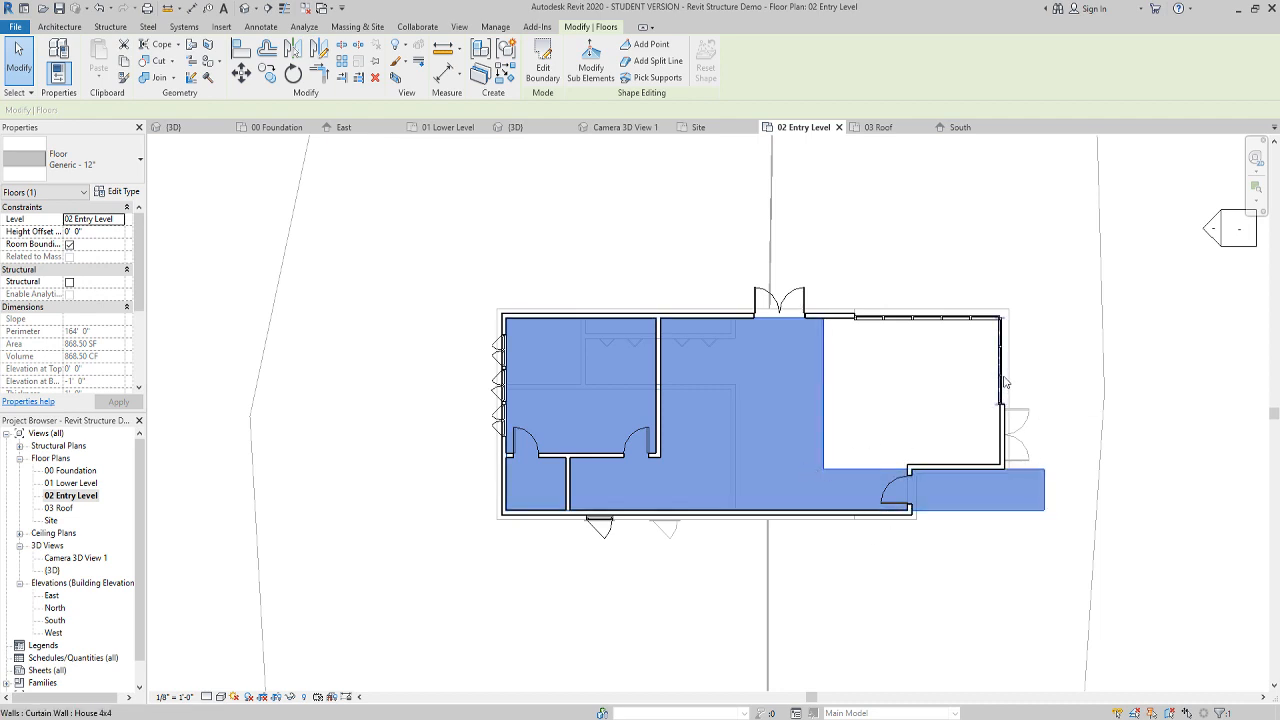
pyautogui.click(543, 62)
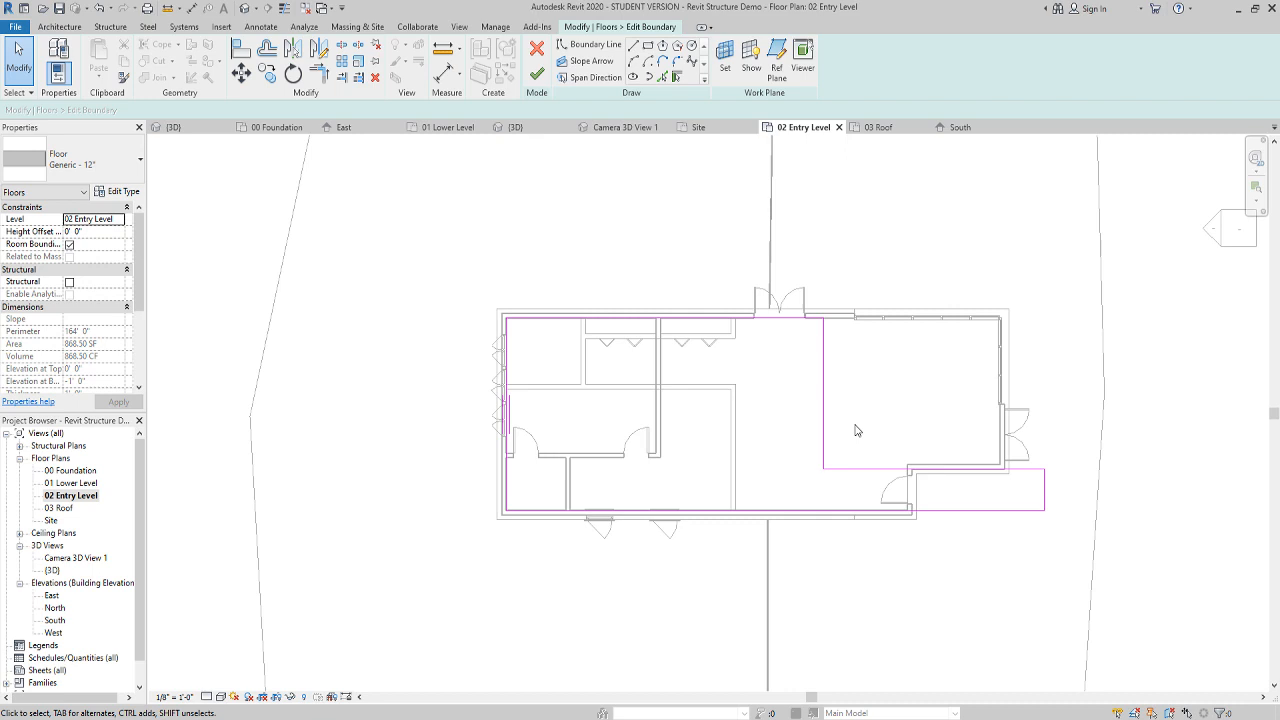
# Draw an 11' boundary line straight north from the north wall's outer face, aligned with the floor edge just east of the double door
pyautogui.scroll(6, 797, 391)
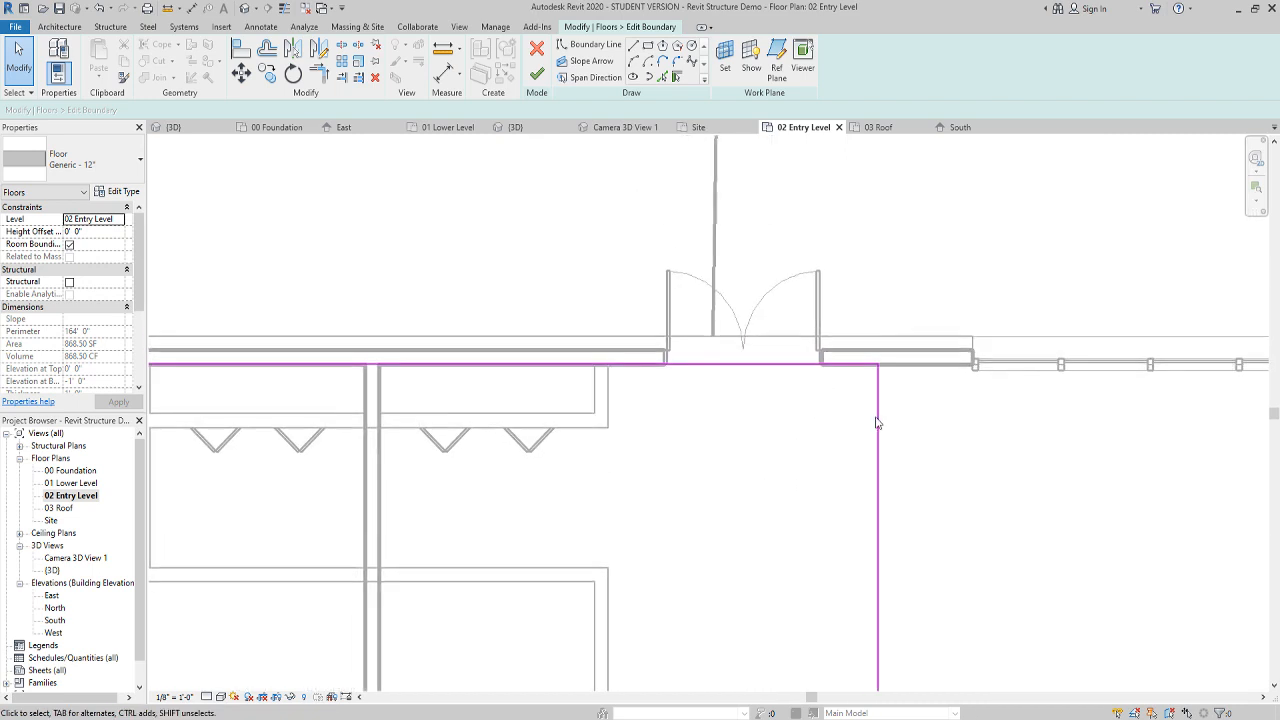
pyautogui.scroll(-3, 846, 320)
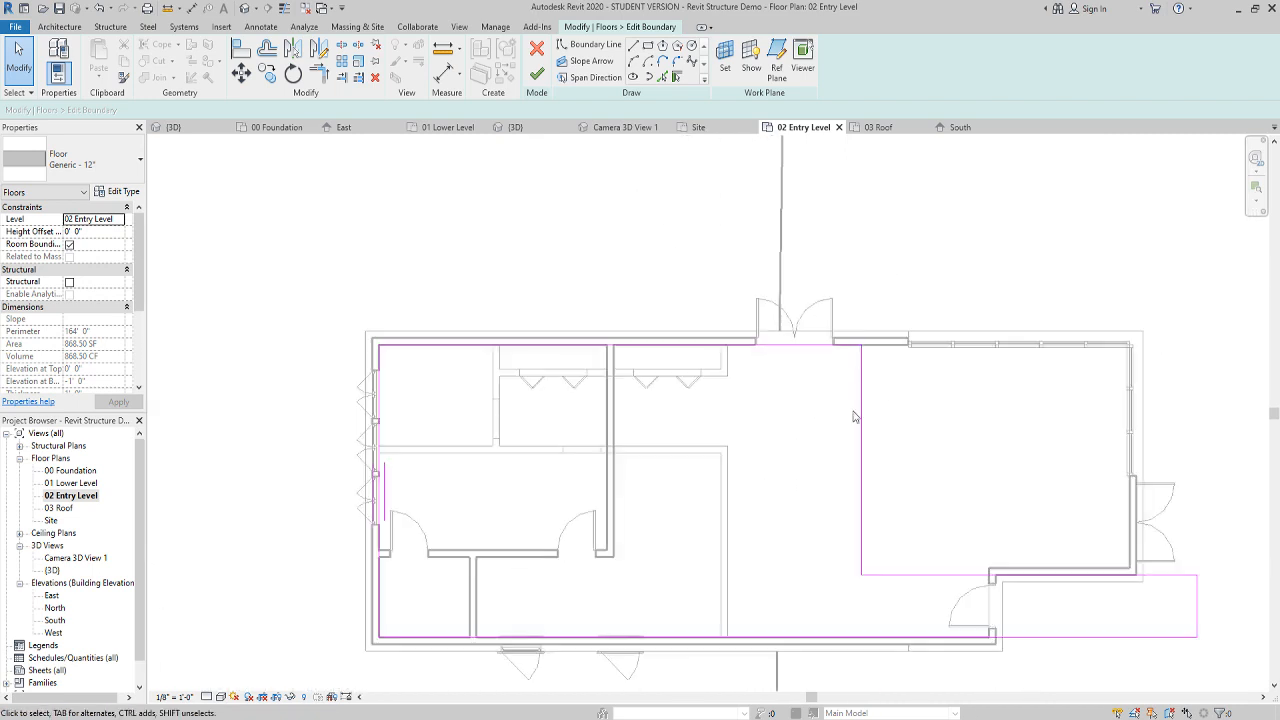
pyautogui.scroll(-1, 855, 416)
pyautogui.moveTo(854, 329); pyautogui.dragTo(849, 434, button='middle')
pyautogui.click(634, 47)
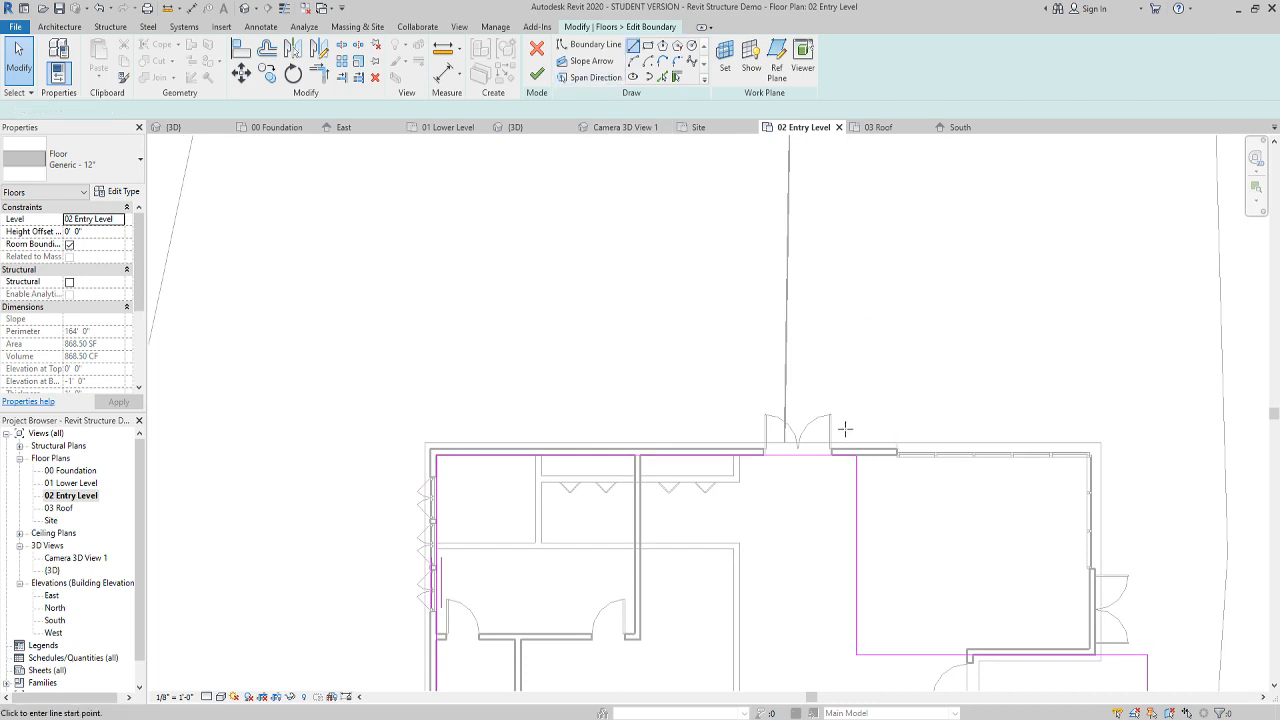
pyautogui.scroll(2, 845, 428)
pyautogui.click(862, 462)
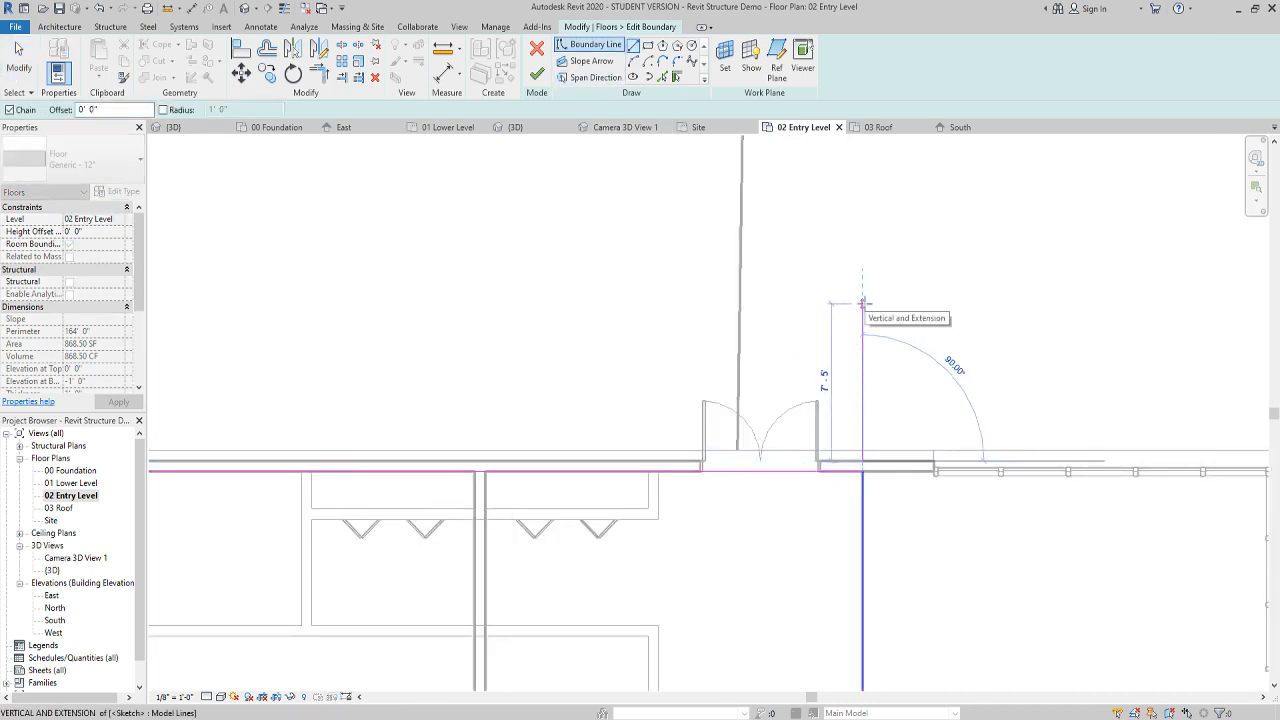
pyautogui.write('11')
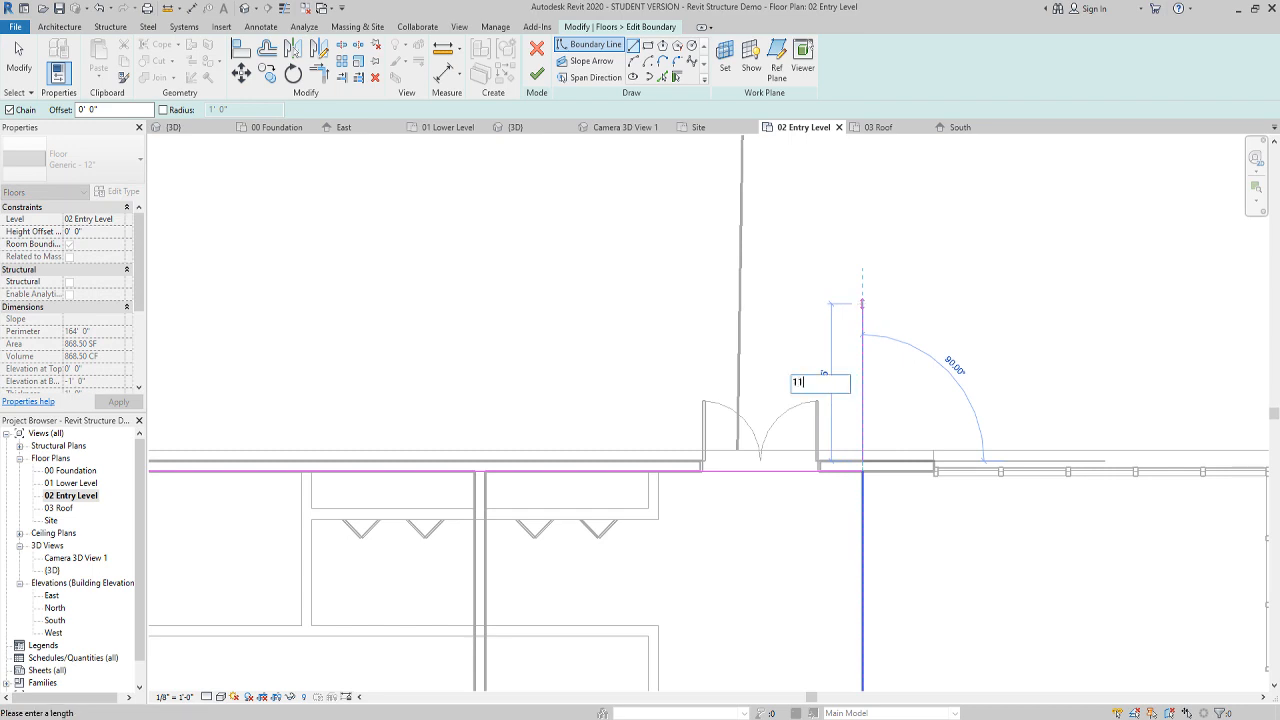
pyautogui.press('Return')
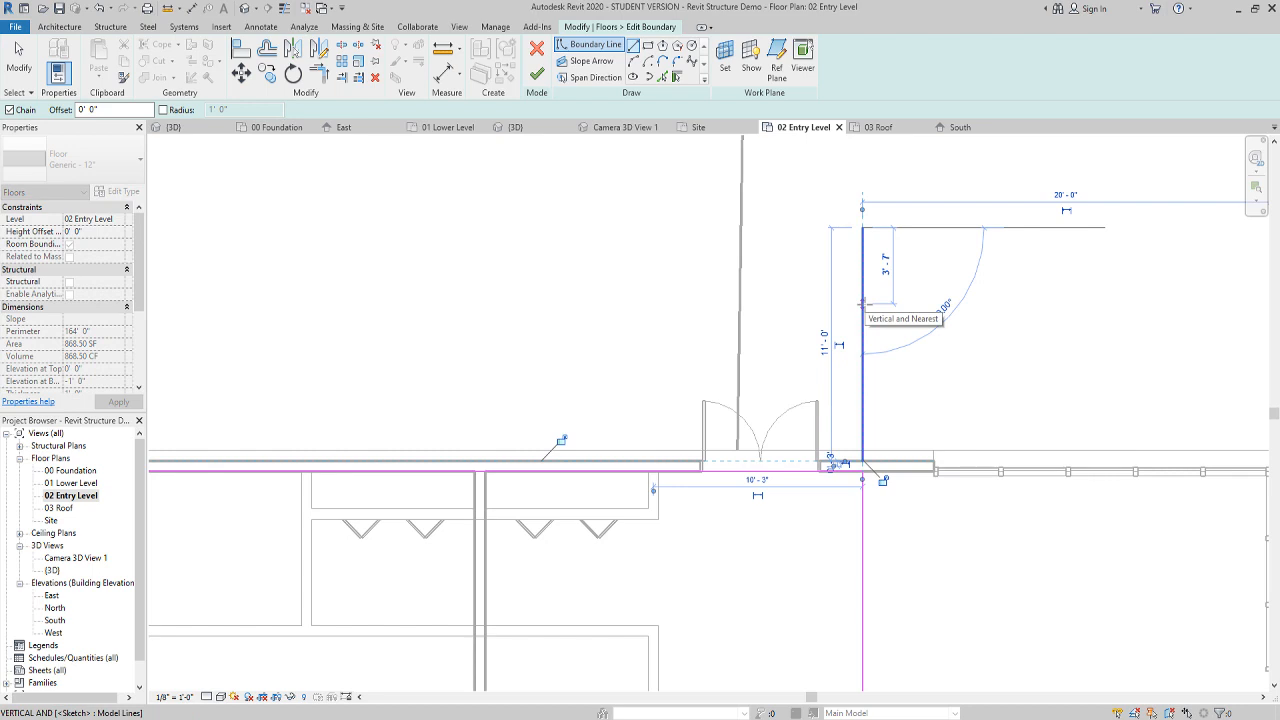
pyautogui.press('Escape')
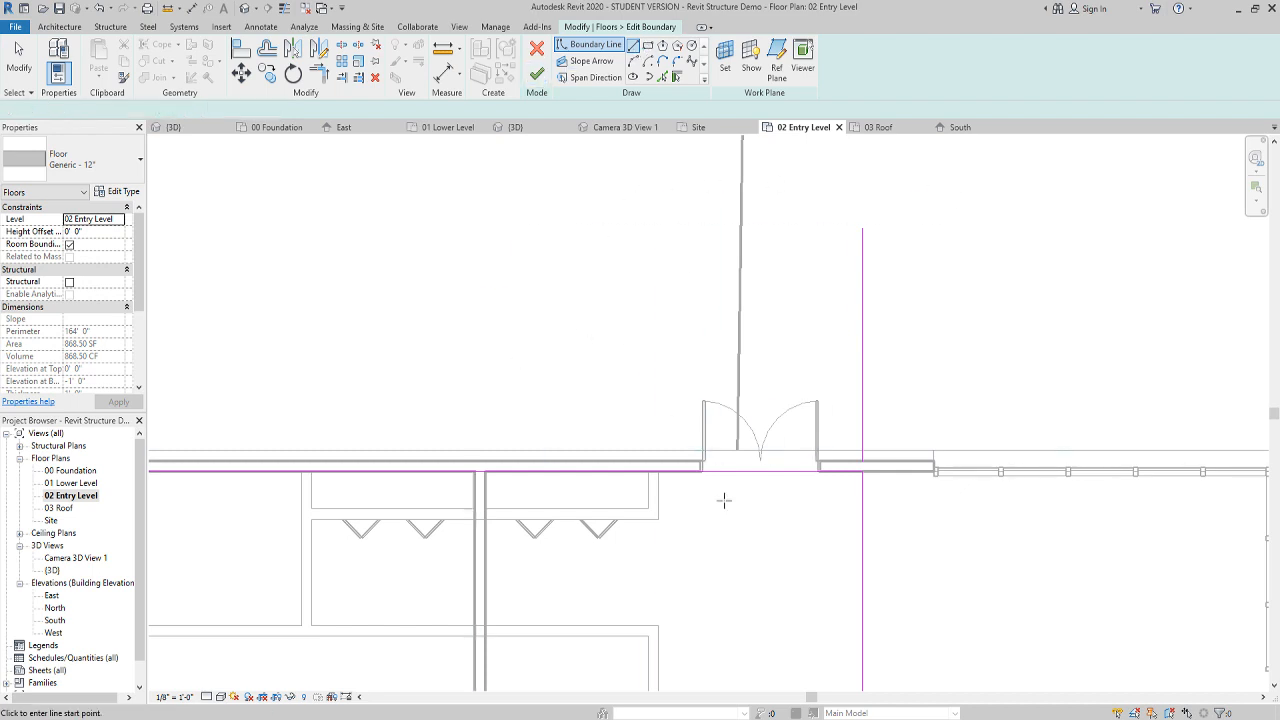
# Draw boundary lines around the wall end at the double door's west jamb and along the outer wall face to the building's northwest corner
pyautogui.scroll(2, 708, 466)
pyautogui.scroll(2, 703, 472)
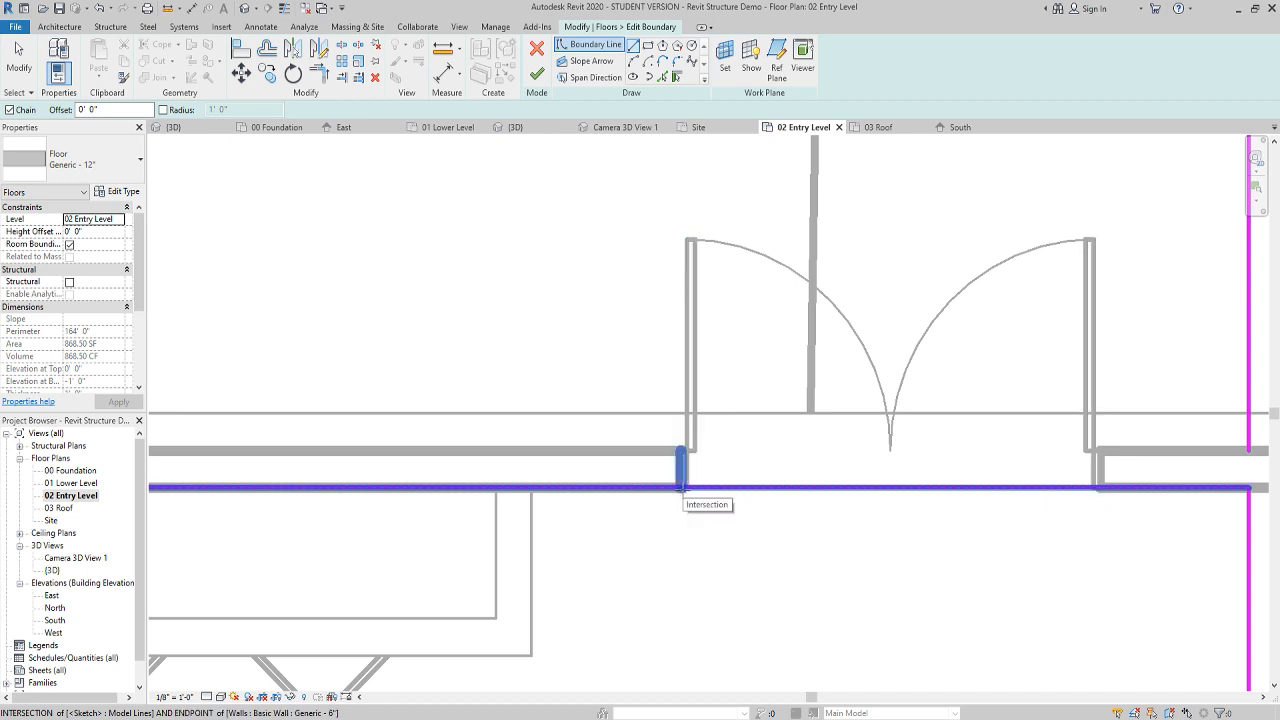
pyautogui.click(682, 488)
pyautogui.scroll(-5, 681, 458)
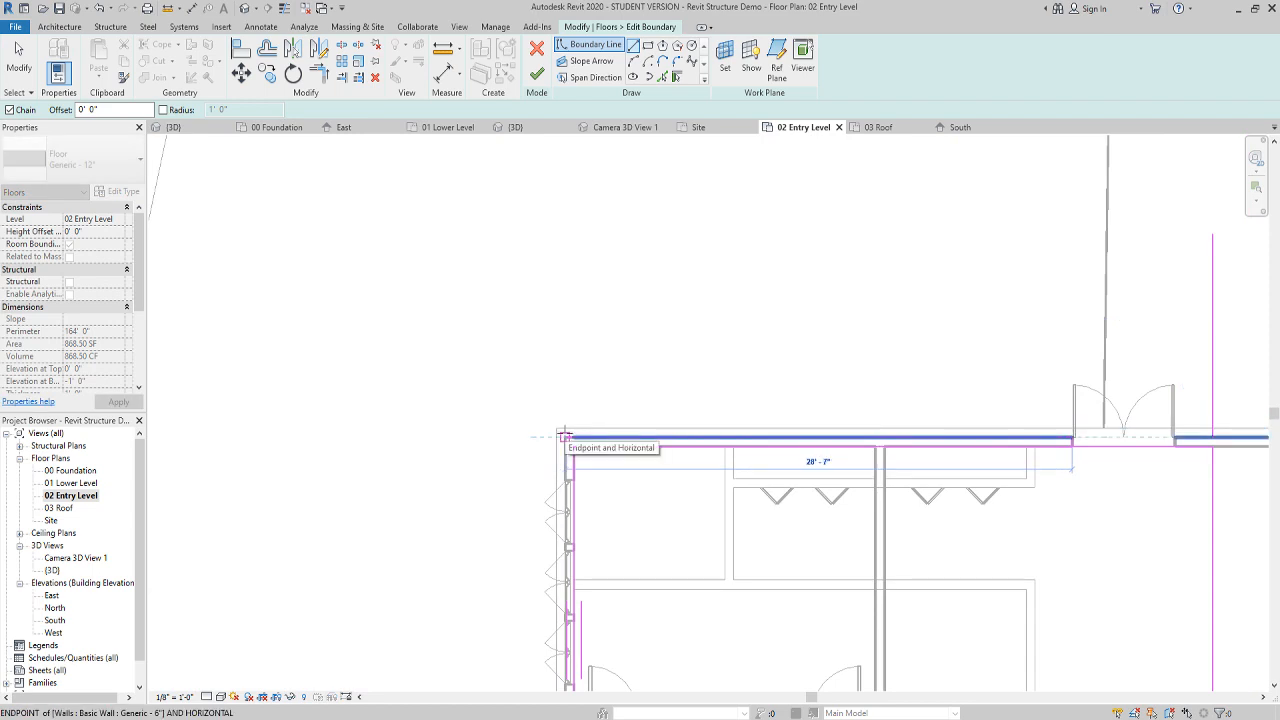
pyautogui.click(563, 437)
pyautogui.scroll(4, 563, 437)
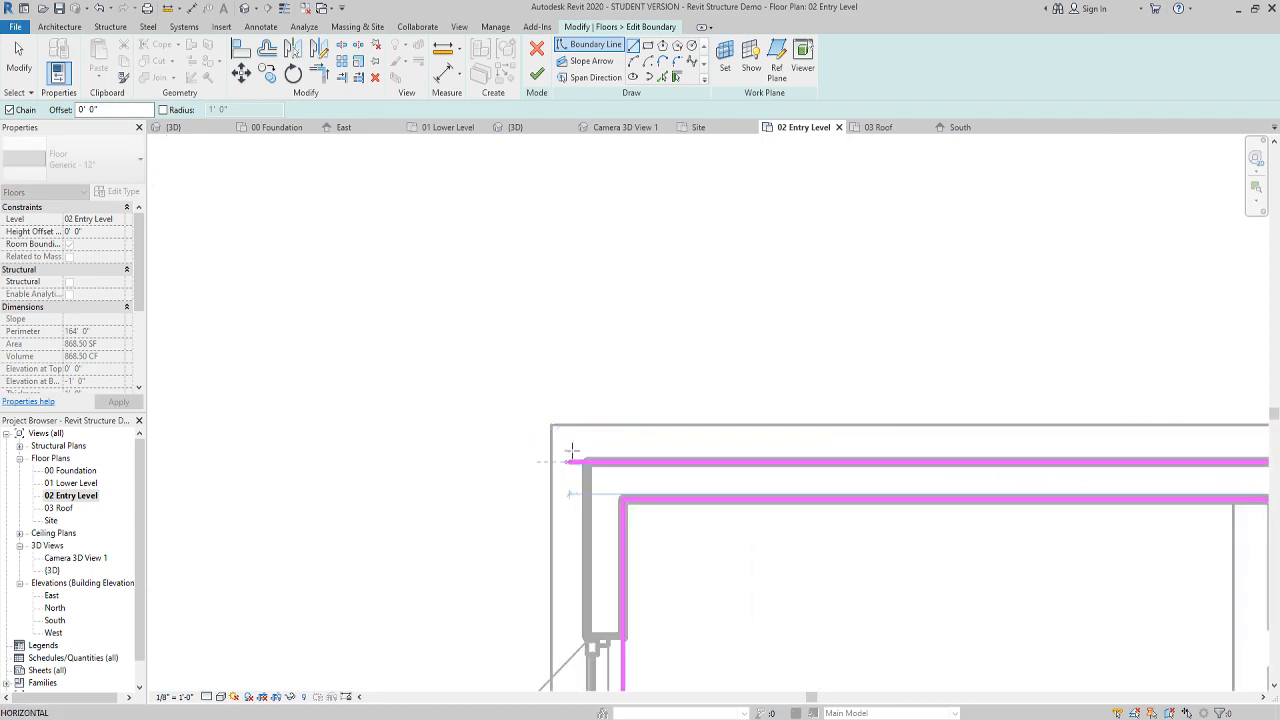
pyautogui.scroll(-2, 584, 378)
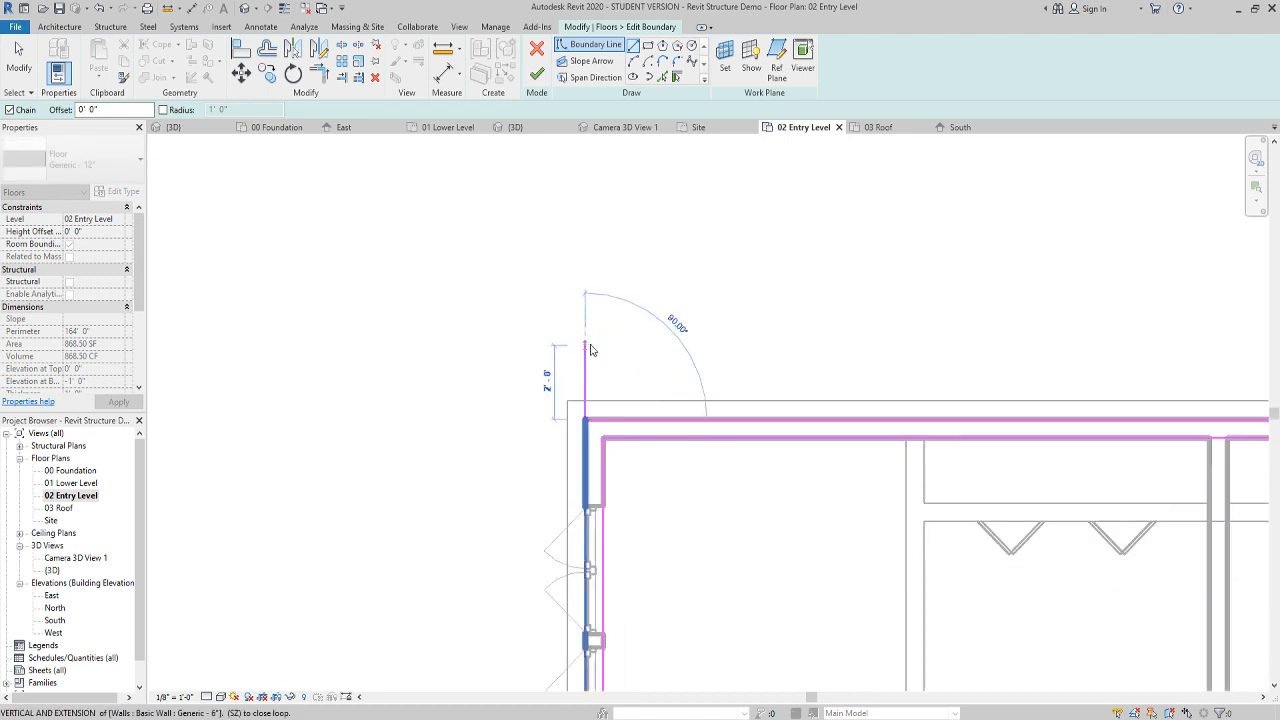
# Continue the boundary 3'6" north from the northwest corner, with an angled line to the free end of the 11' line
pyautogui.write('3\' 6"')
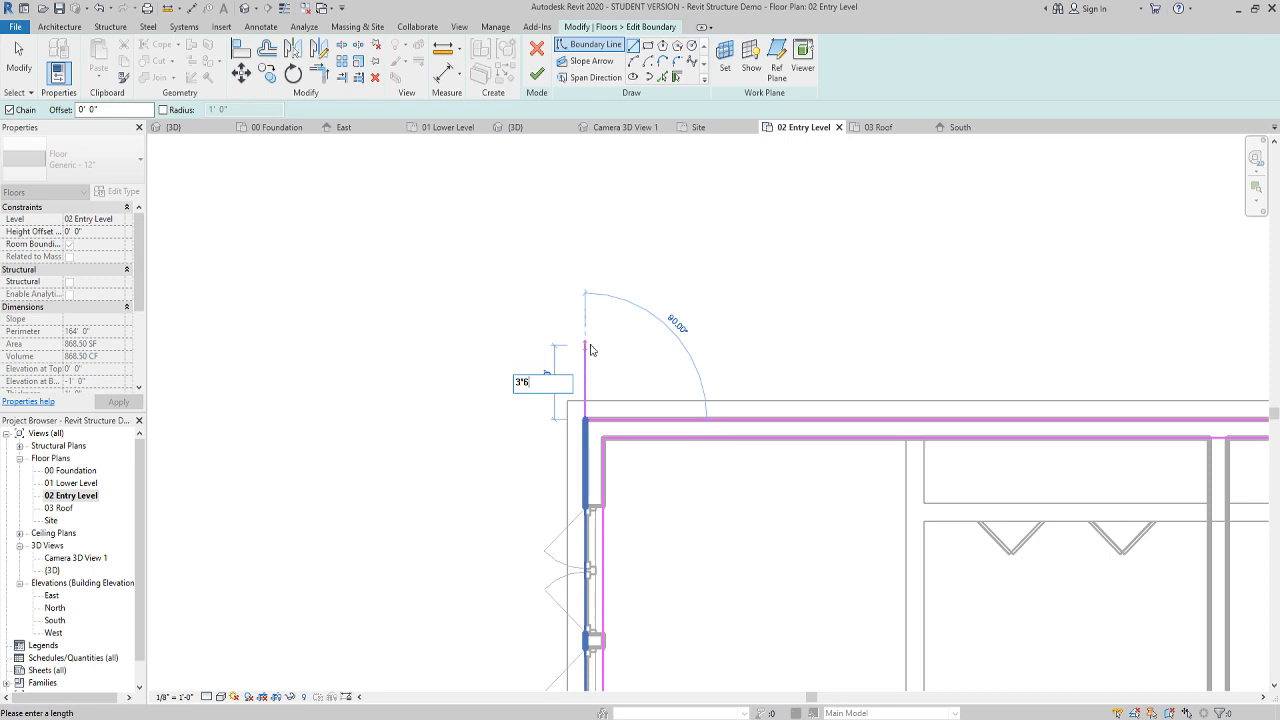
pyautogui.press('Return')
pyautogui.scroll(-3, 773, 314)
pyautogui.moveTo(898, 242)
pyautogui.mouseDown(button='middle')
pyautogui.moveTo(763, 340)
pyautogui.moveTo(546, 376)
pyautogui.mouseUp(button='middle')
pyautogui.scroll(-4, 690, 334)
pyautogui.click(957, 289)
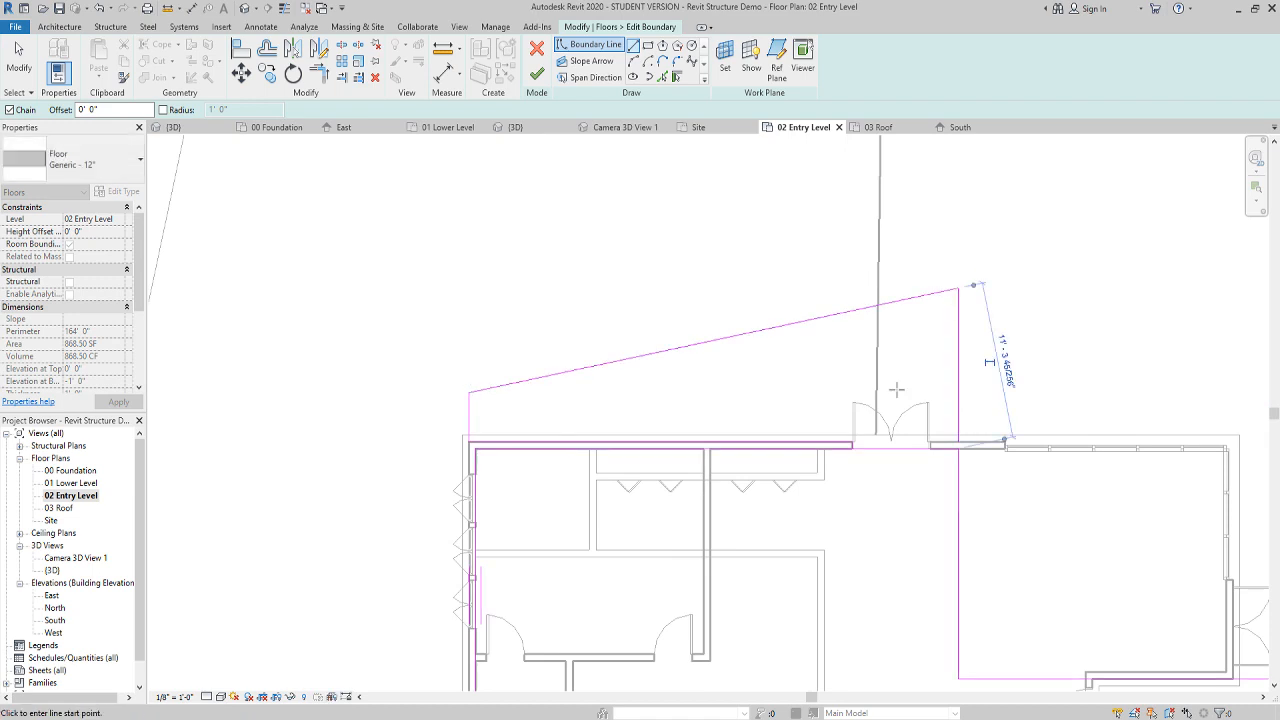
pyautogui.press('Escape')
pyautogui.press('Escape')
# Draw boundary lines around the wall end at the double door's east jamb and along the outer face to the 11' line
pyautogui.scroll(5, 926, 452)
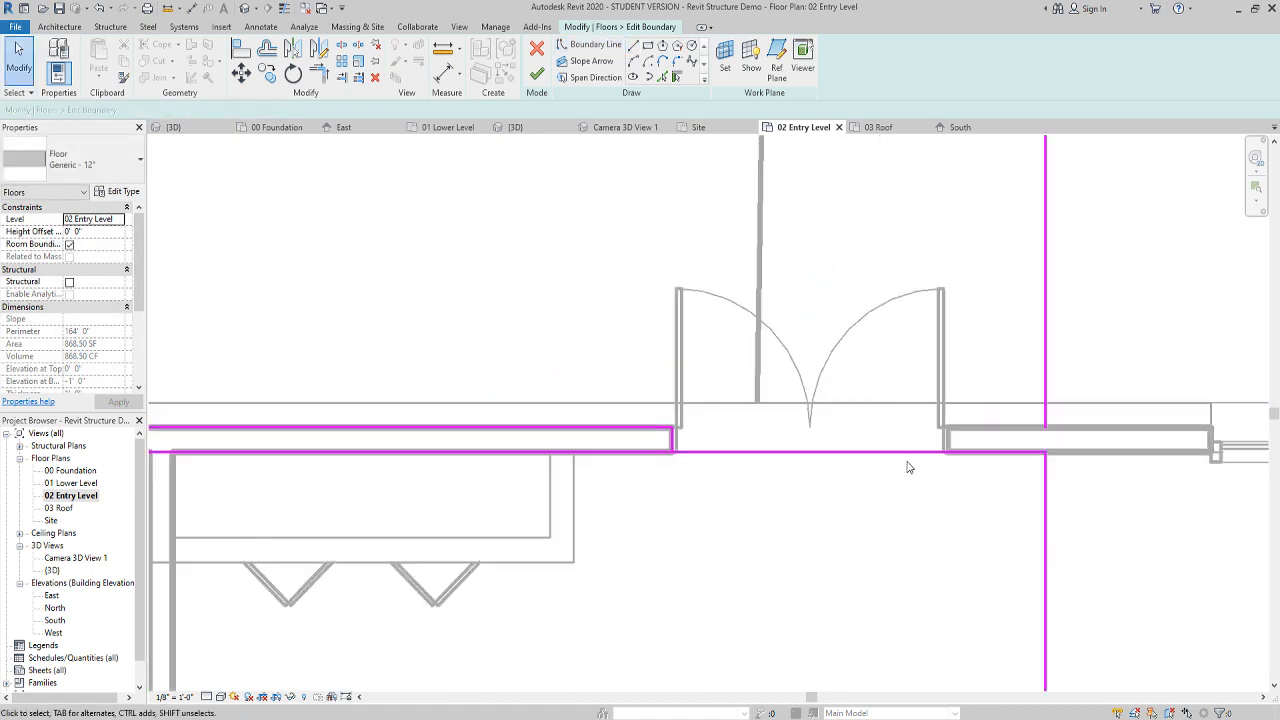
pyautogui.click(633, 46)
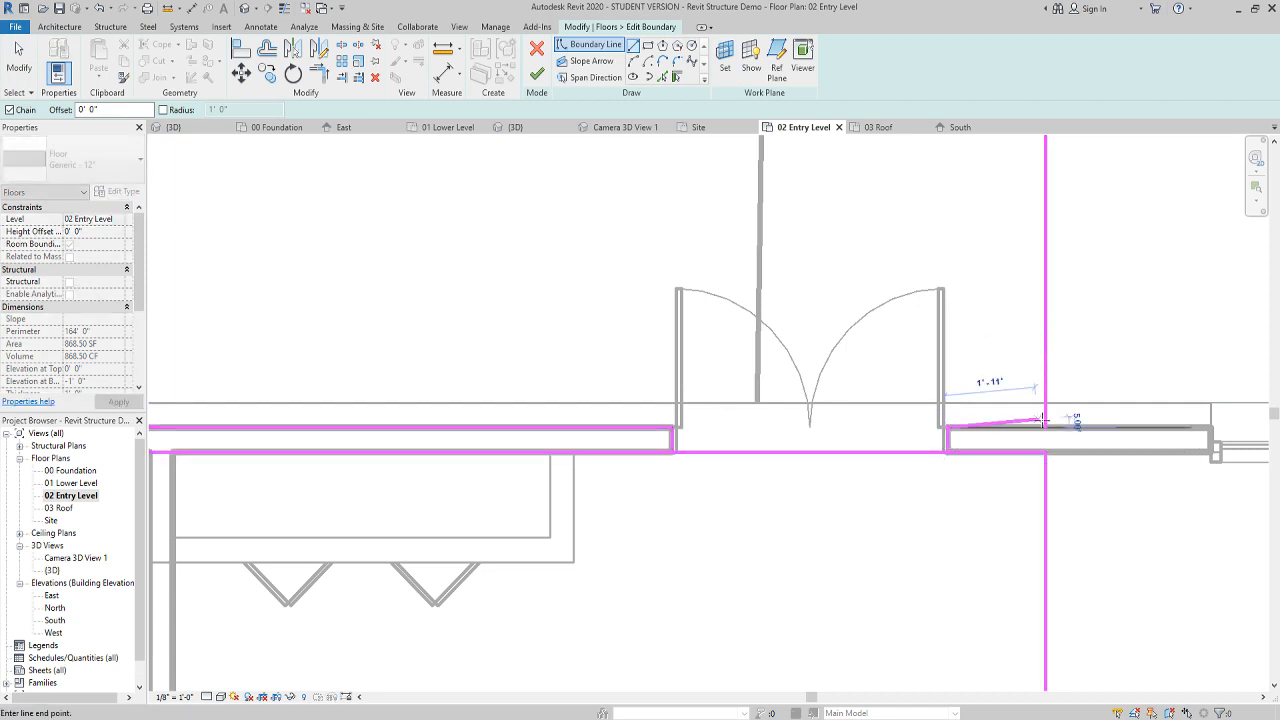
pyautogui.scroll(-3, 945, 448)
pyautogui.press('Escape')
pyautogui.press('Escape')
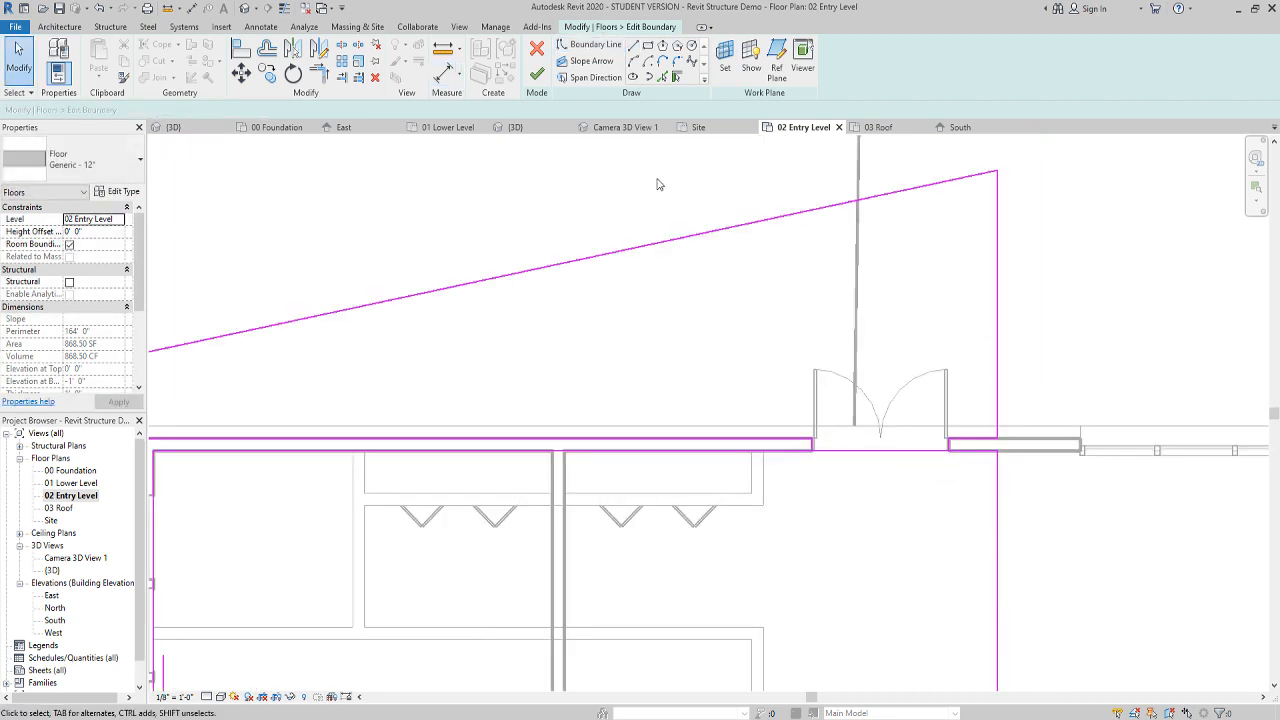
# Split the inner boundary line at the double door and trim both parts to the jamb lines, opening the boundary across the doorway
pyautogui.click(341, 45)
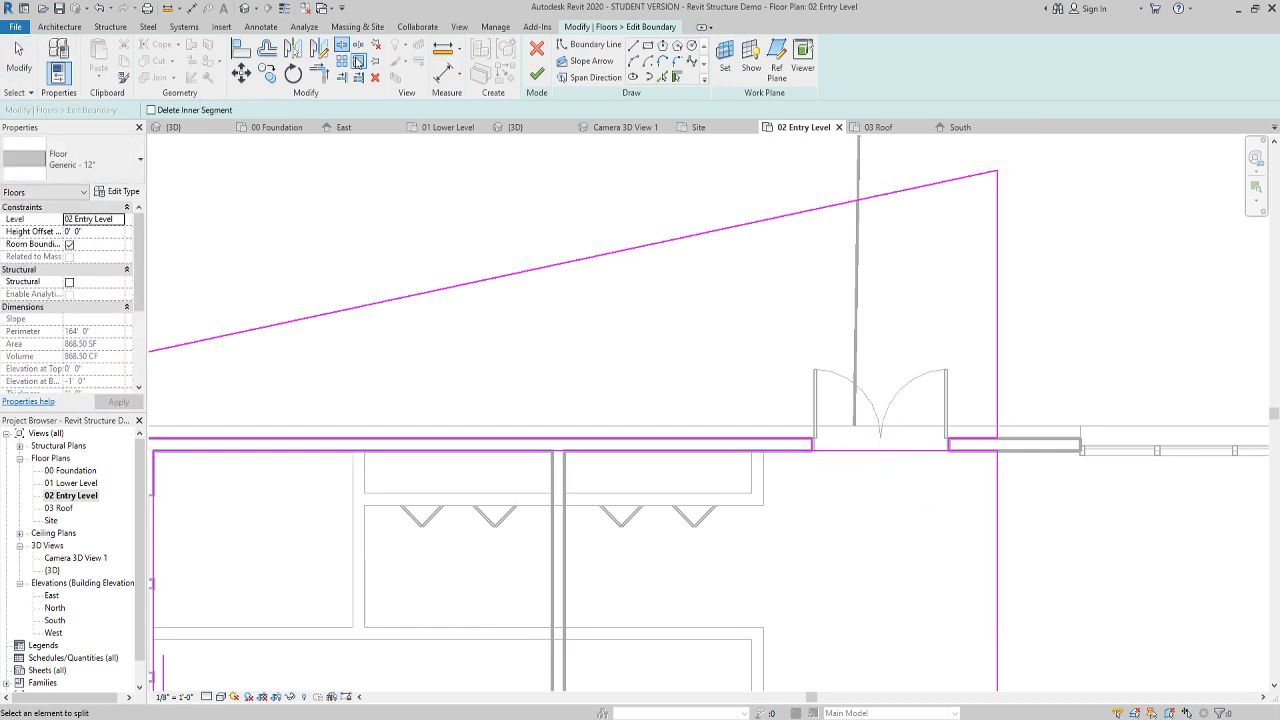
pyautogui.click(319, 72)
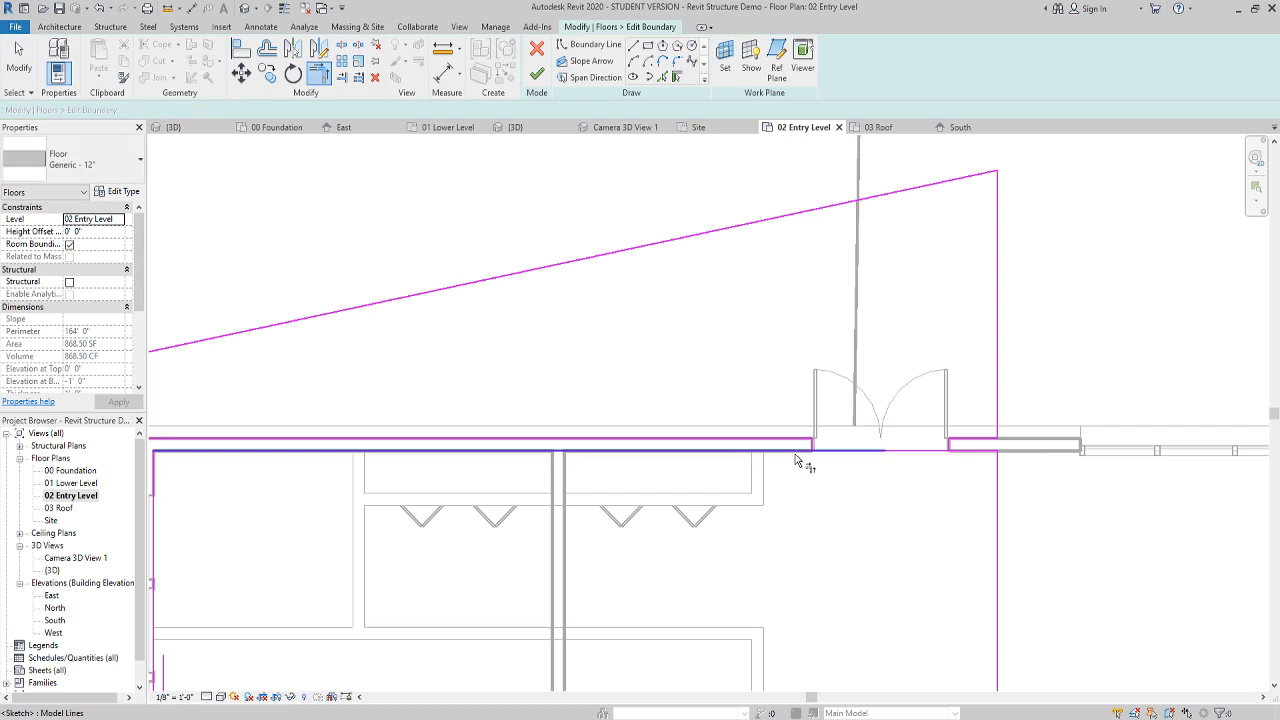
pyautogui.click(962, 451)
pyautogui.click(948, 445)
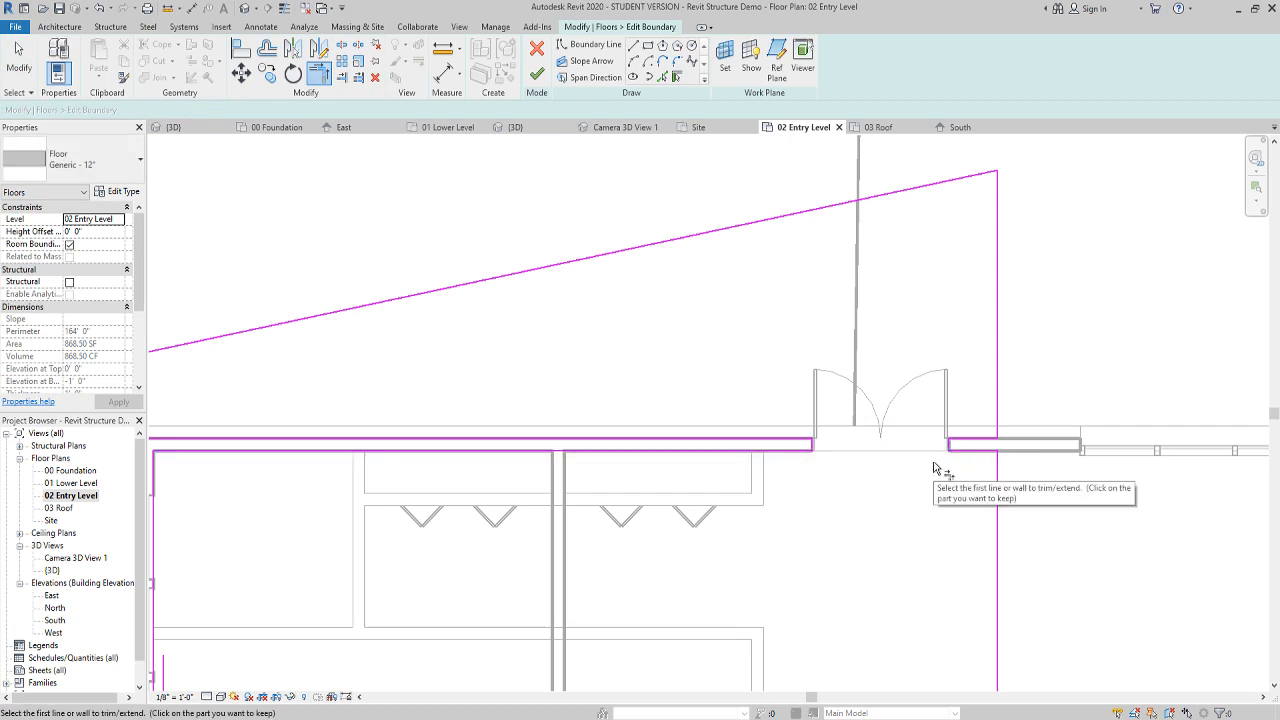
# Finish the floor boundary edit and decline attaching the walls below to the floor's bottom
pyautogui.scroll(-2, 800, 500)
pyautogui.moveTo(791, 540); pyautogui.dragTo(756, 390, button='middle')
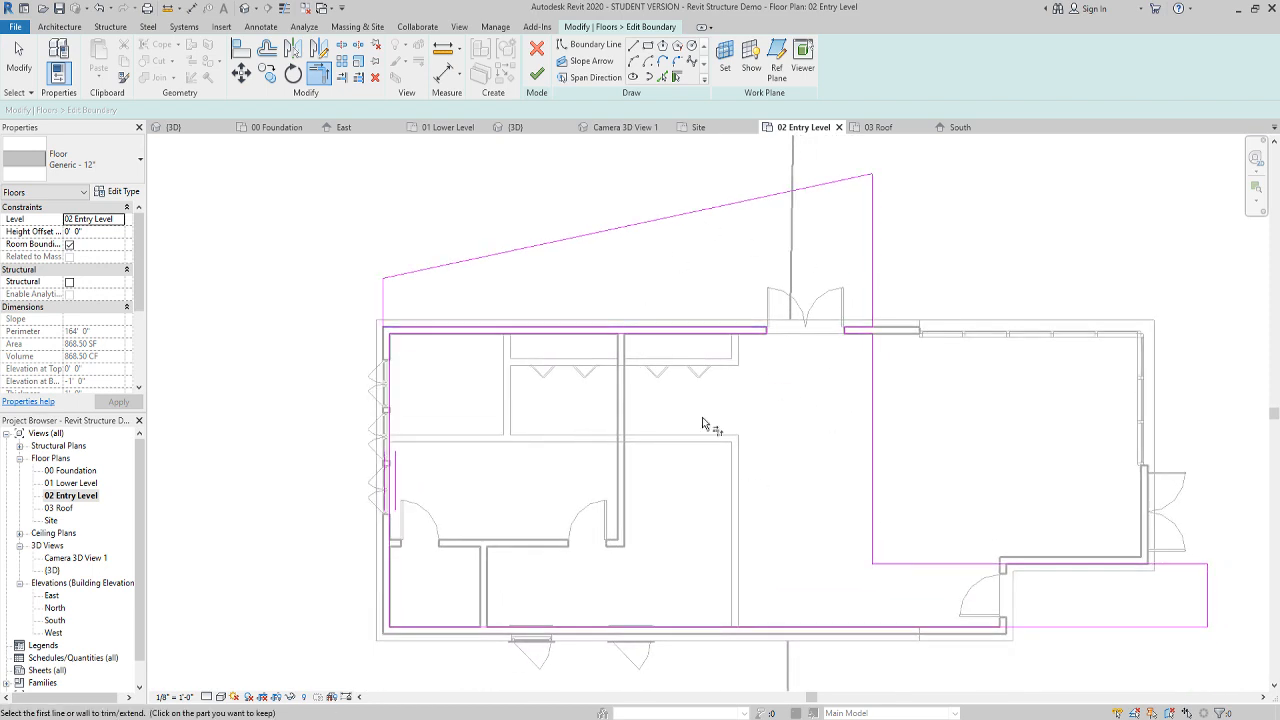
pyautogui.click(537, 73)
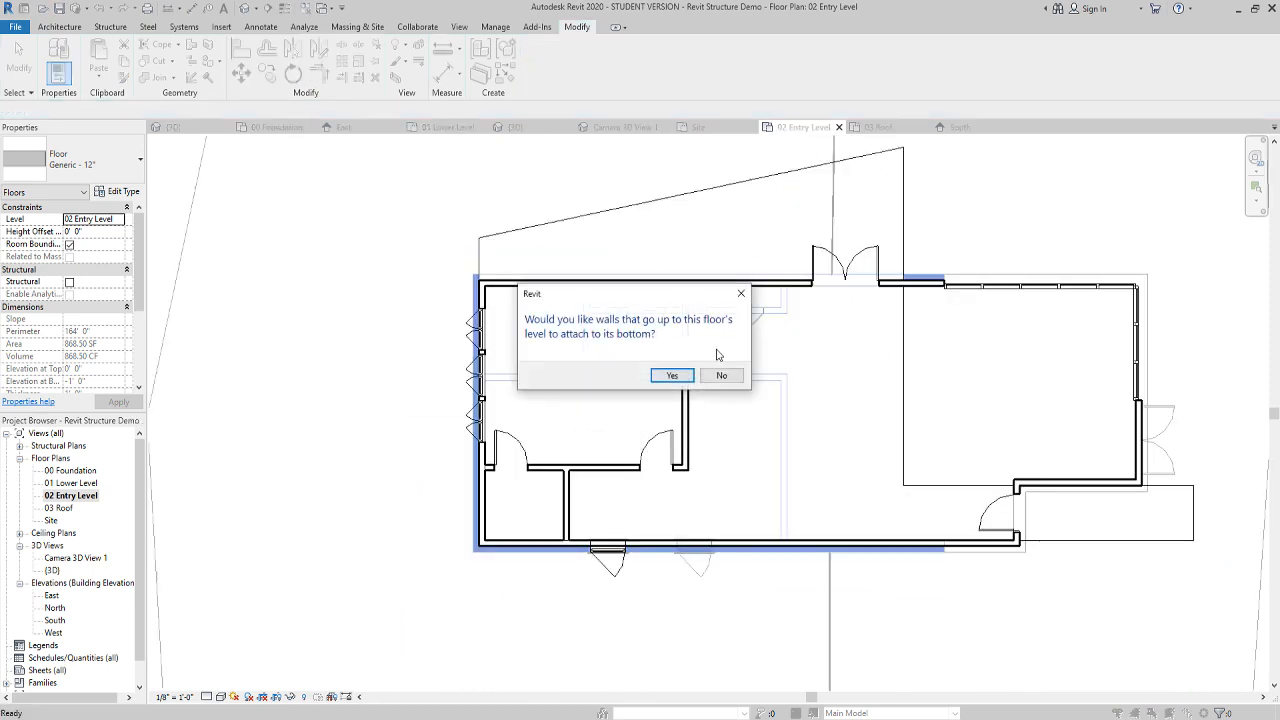
pyautogui.click(726, 380)
pyautogui.moveTo(926, 325); pyautogui.dragTo(897, 379, button='middle')
pyautogui.scroll(1, 897, 379)
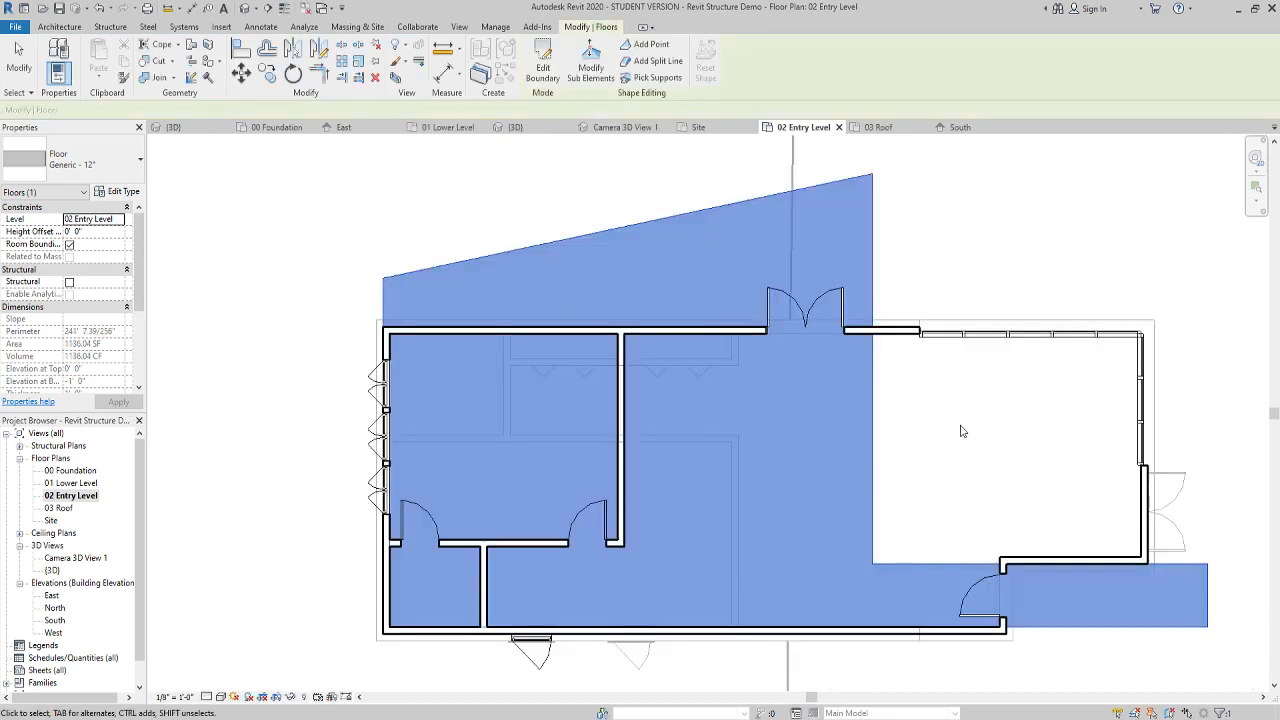
# Examine the extended entry-level floor from the east side in the 3D view
pyautogui.click(962, 430)
pyautogui.scroll(-2, 945, 476)
pyautogui.moveTo(970, 466); pyautogui.dragTo(855, 400, button='middle')
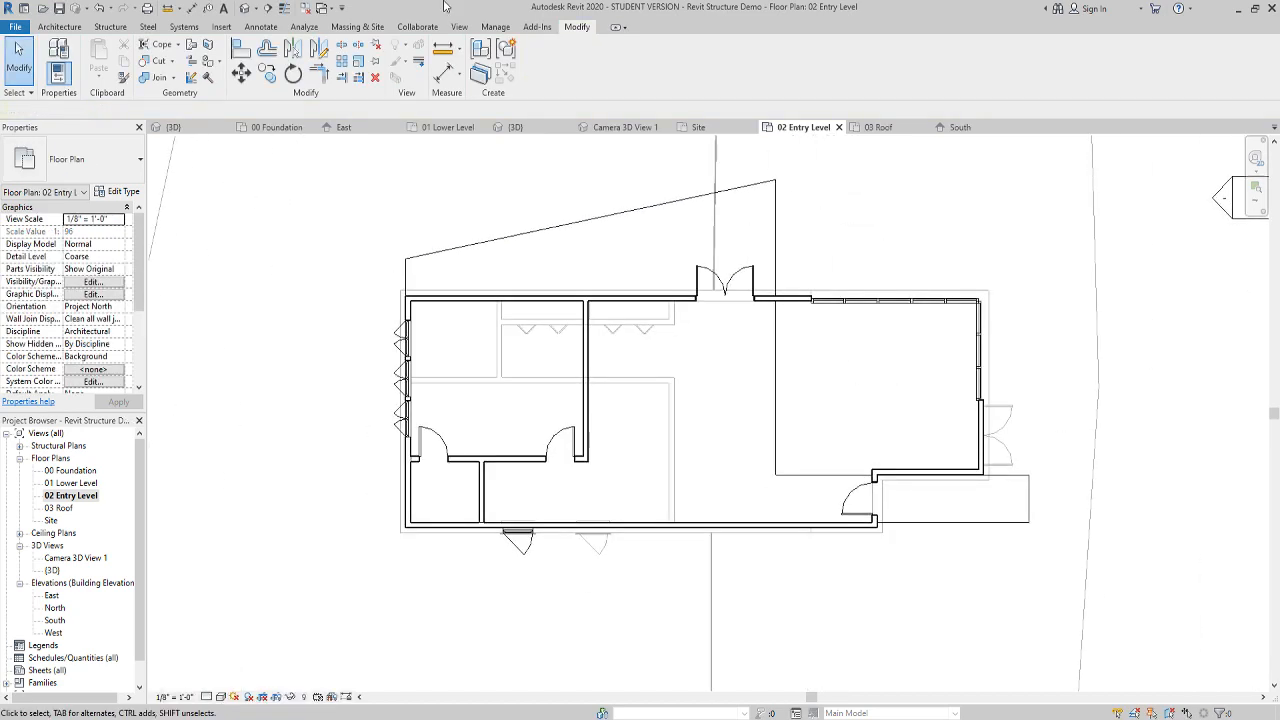
pyautogui.click(245, 9)
pyautogui.keyDown('shift'); pyautogui.moveTo(943, 514); pyautogui.dragTo(1049, 503, button='middle'); pyautogui.keyUp('shift')
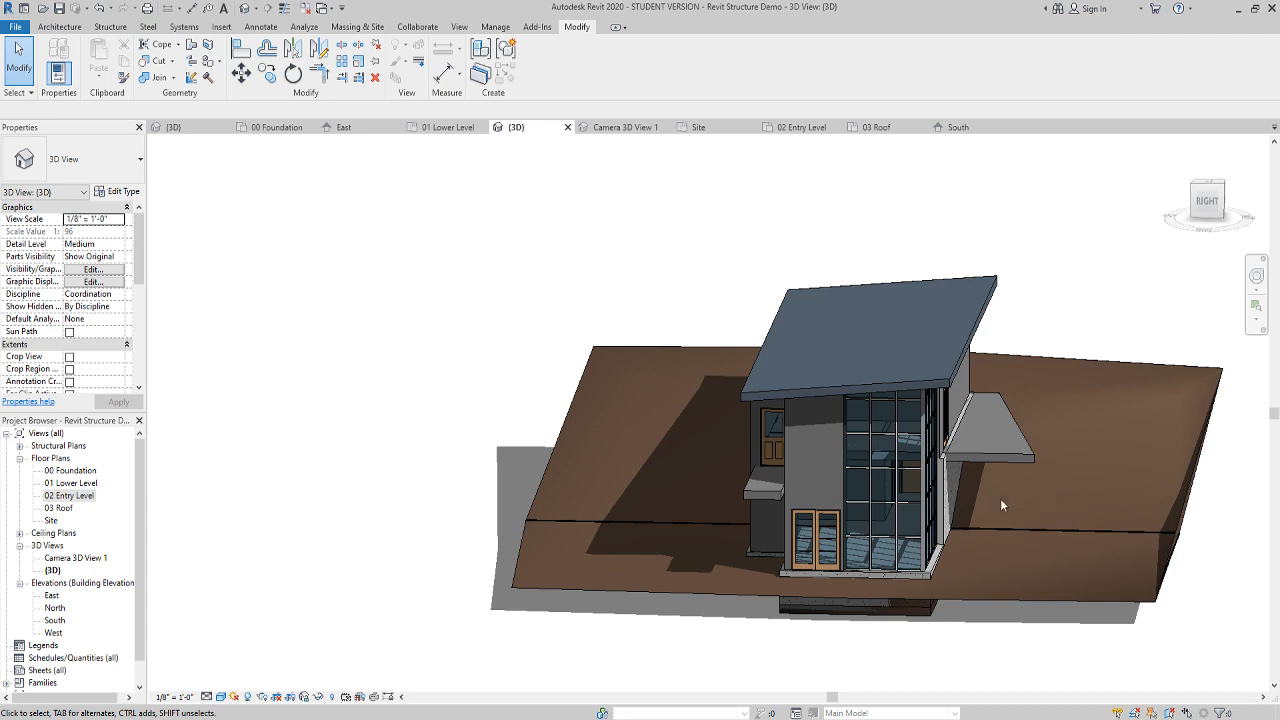
# On the 02 Entry Level plan, draw a 16' Retaining - 12" Concrete wall along the deck's angled edge, with location line Core Face: Interior
pyautogui.doubleClick(62, 497)
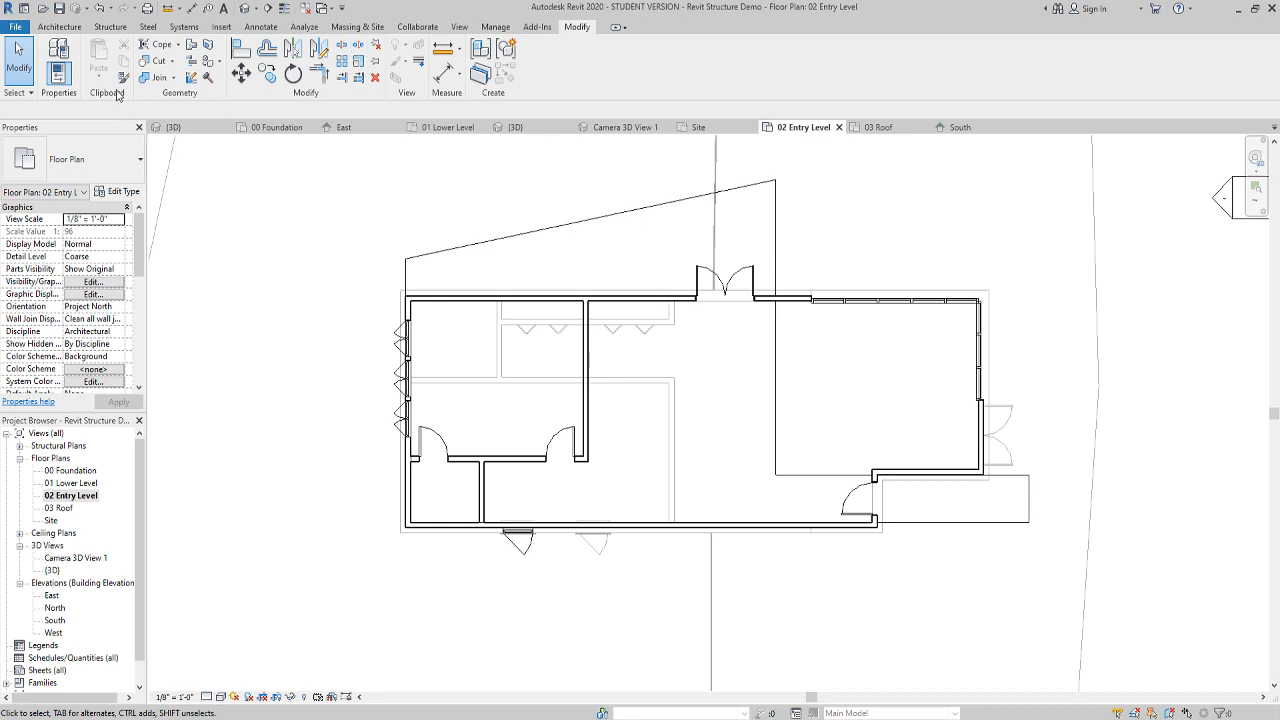
pyautogui.click(56, 30)
pyautogui.click(55, 56)
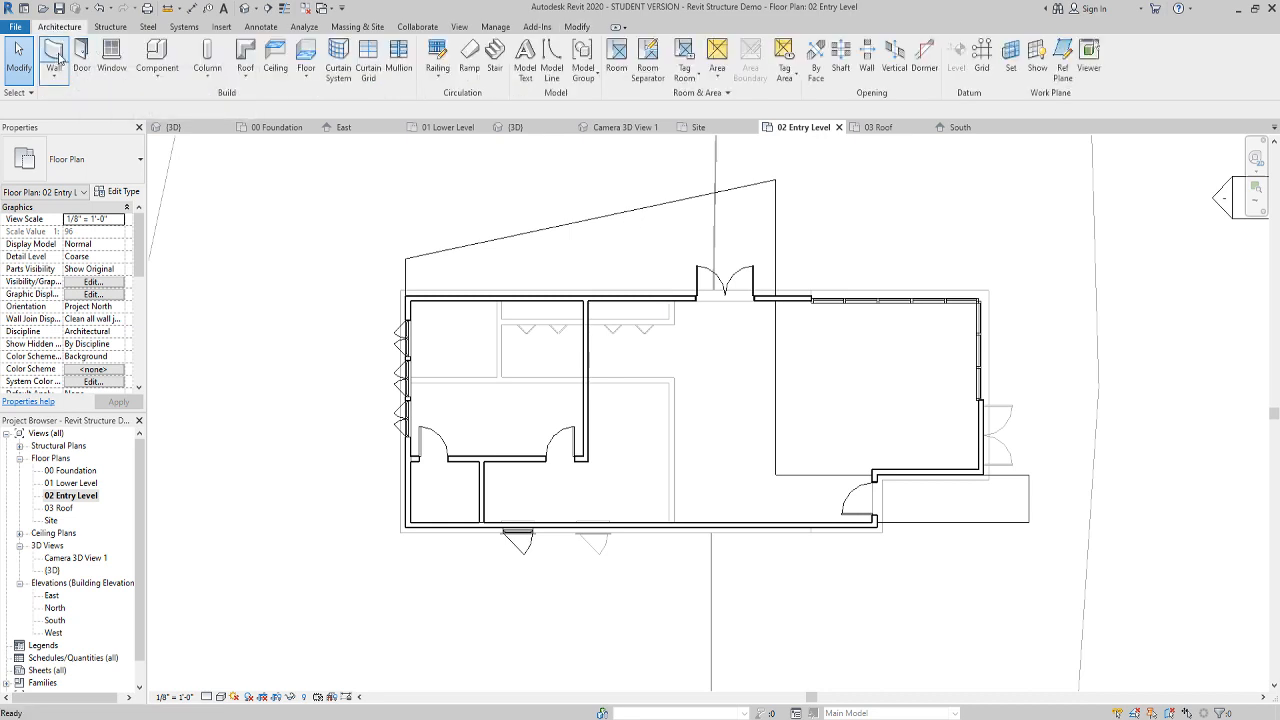
pyautogui.click(115, 168)
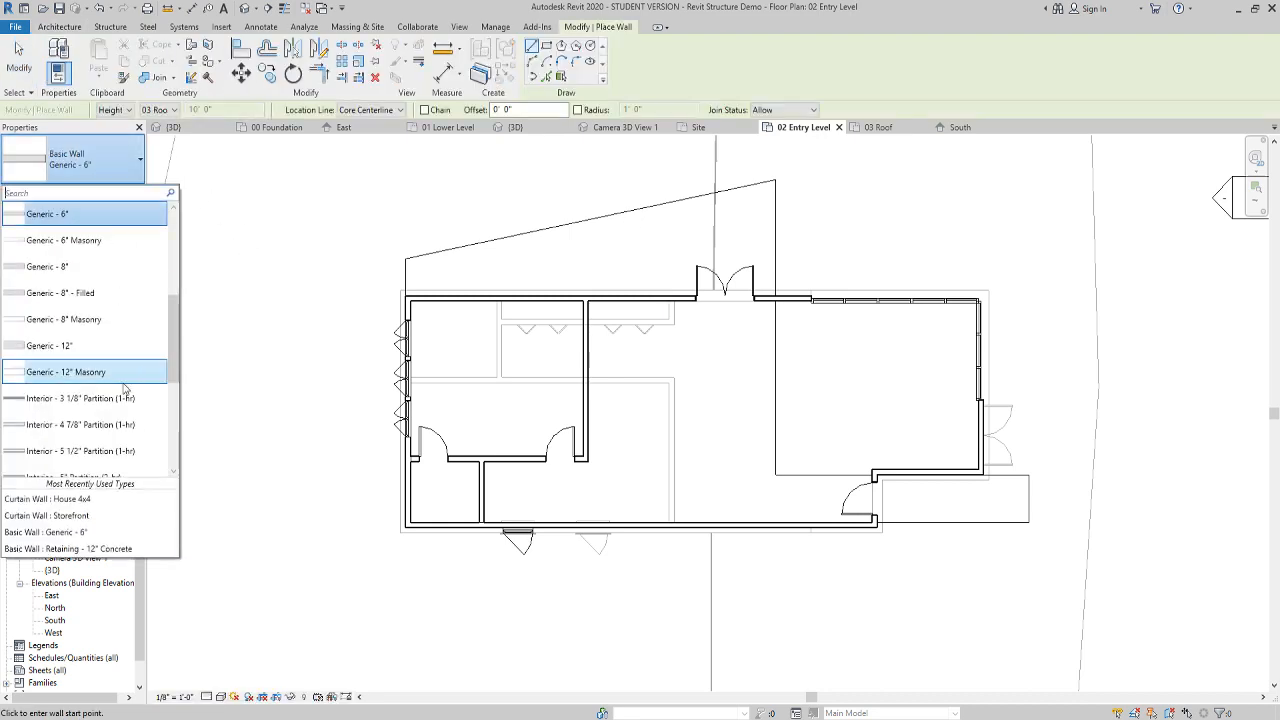
pyautogui.scroll(-5, 86, 420)
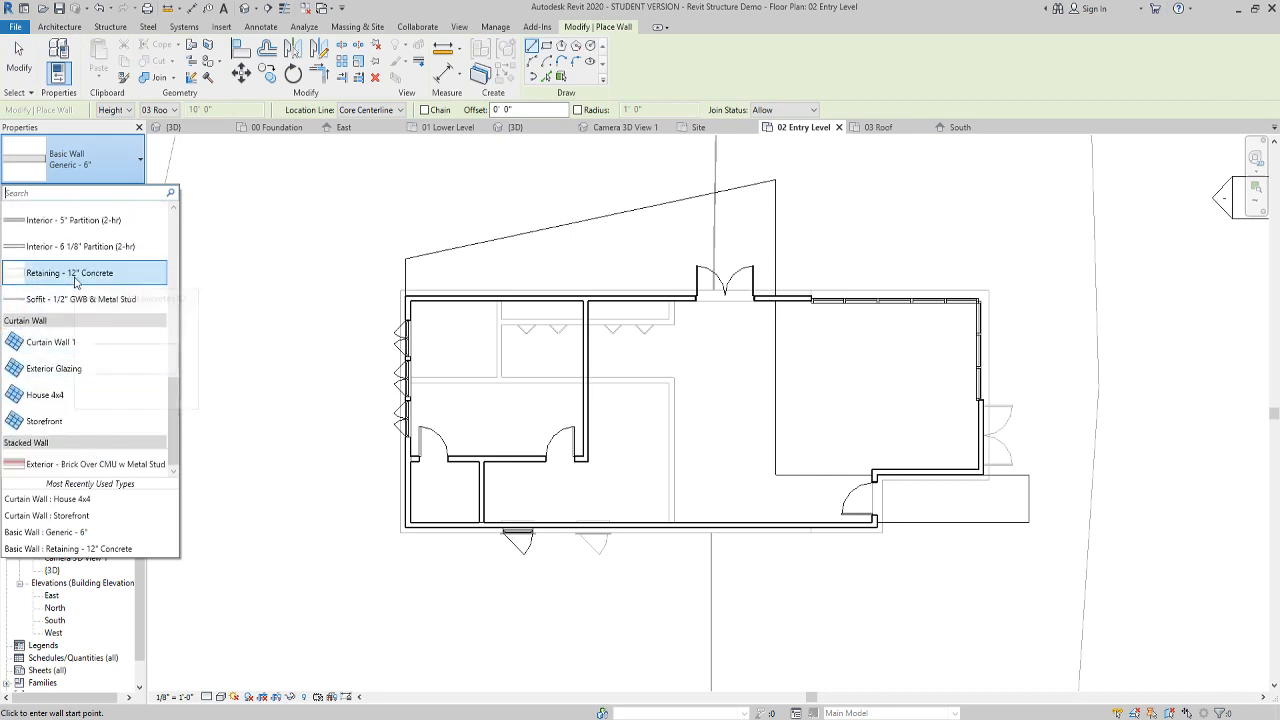
pyautogui.click(74, 278)
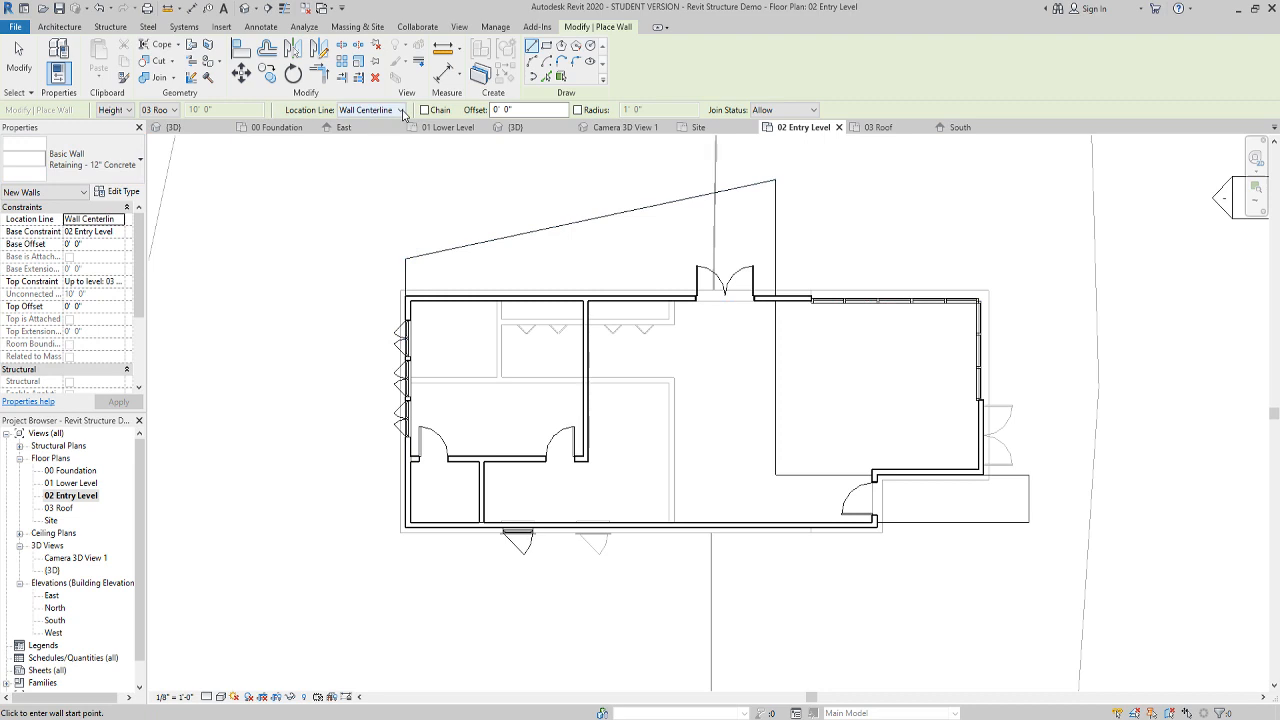
pyautogui.click(403, 113)
pyautogui.click(382, 173)
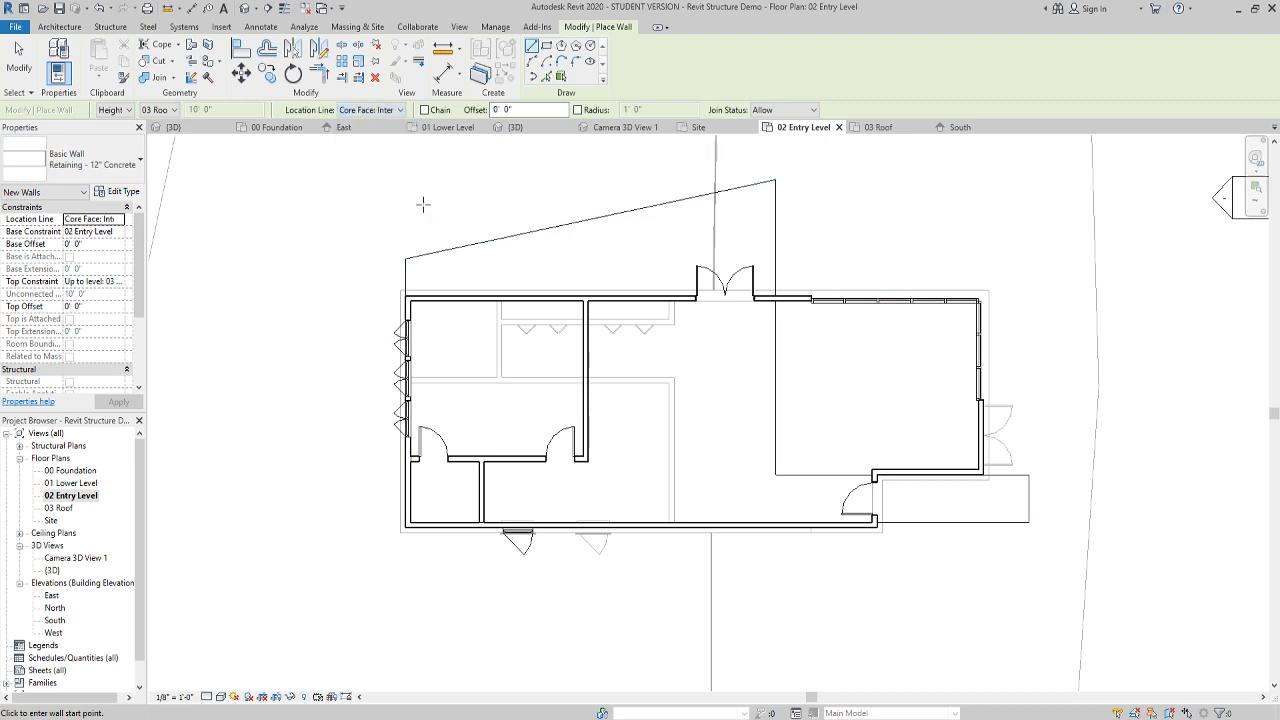
pyautogui.click(127, 110)
pyautogui.click(127, 112)
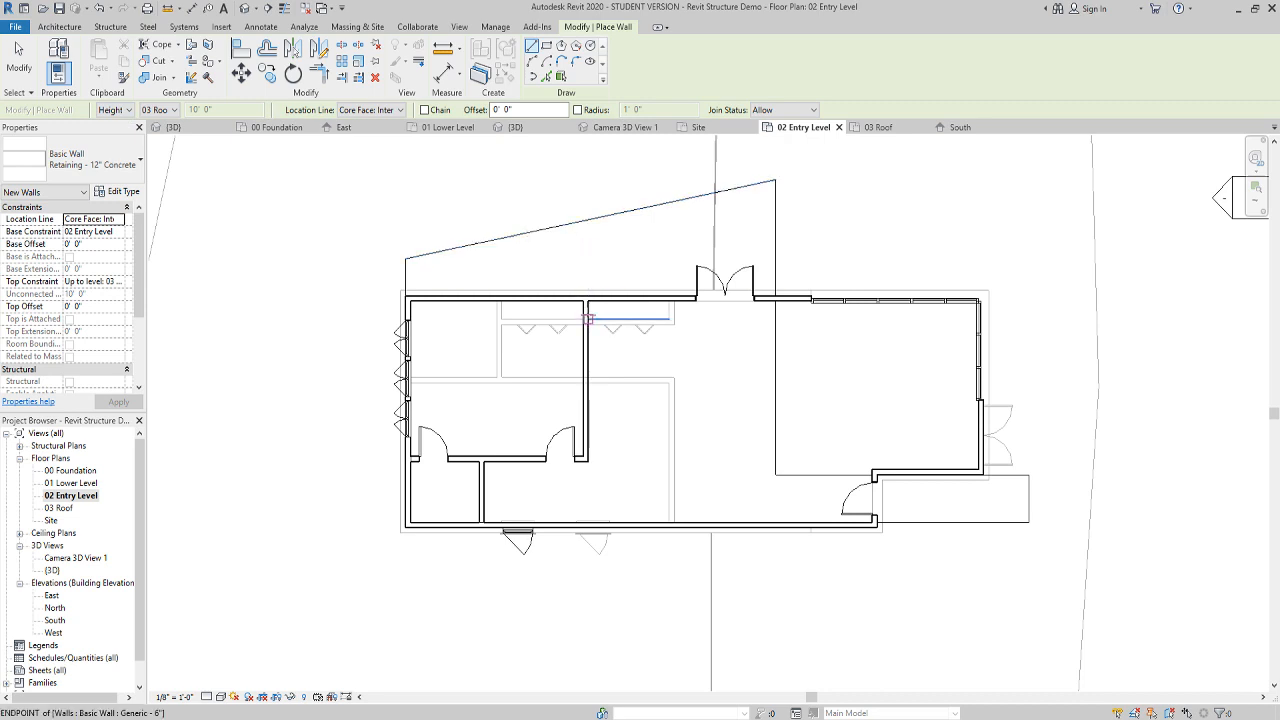
pyautogui.click(537, 231)
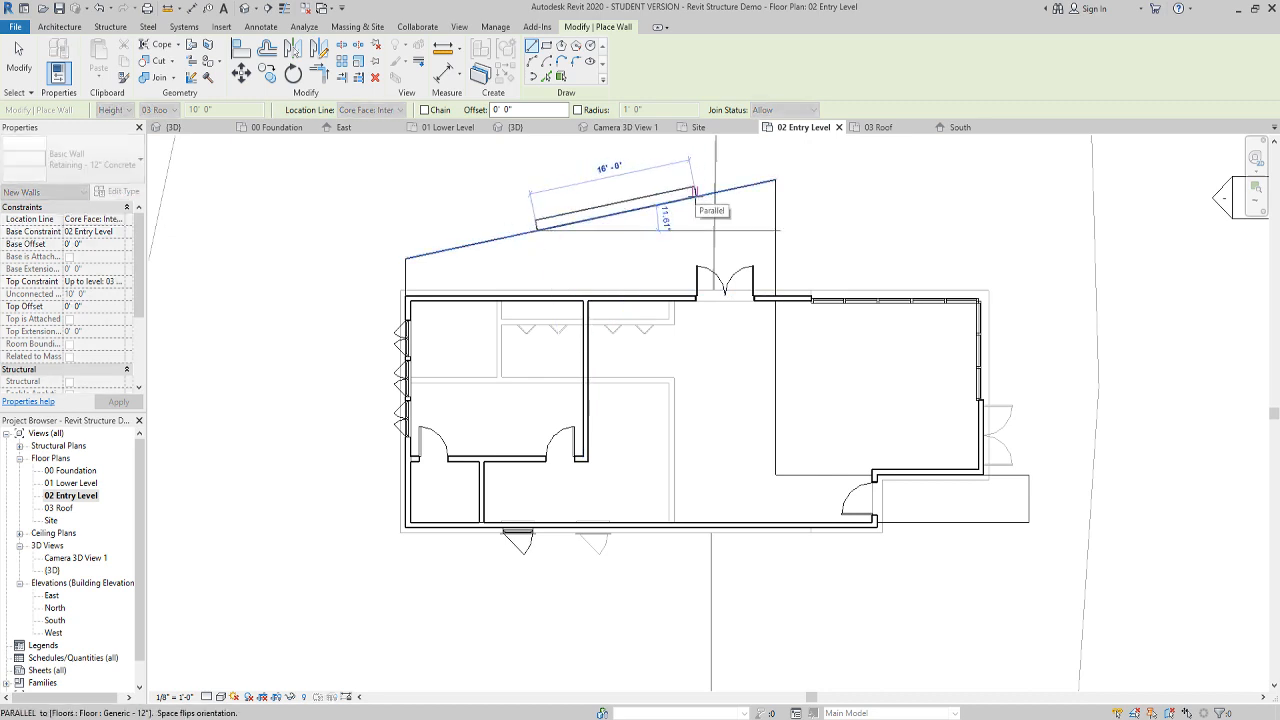
pyautogui.click(695, 190)
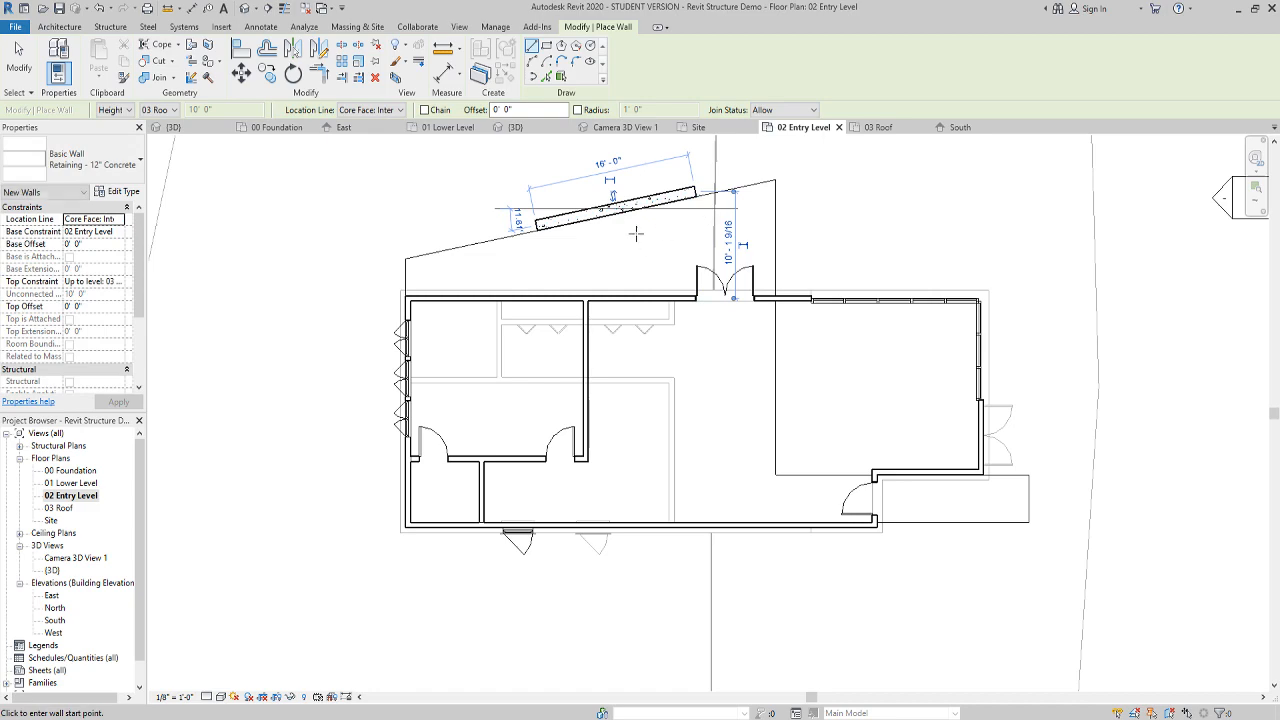
pyautogui.press('Escape')
pyautogui.press('Escape')
# In the 3D view, set the retaining wall's base constraint to 00 Foundation and its top constraint to Up to level: 03 Roof
pyautogui.click(244, 8)
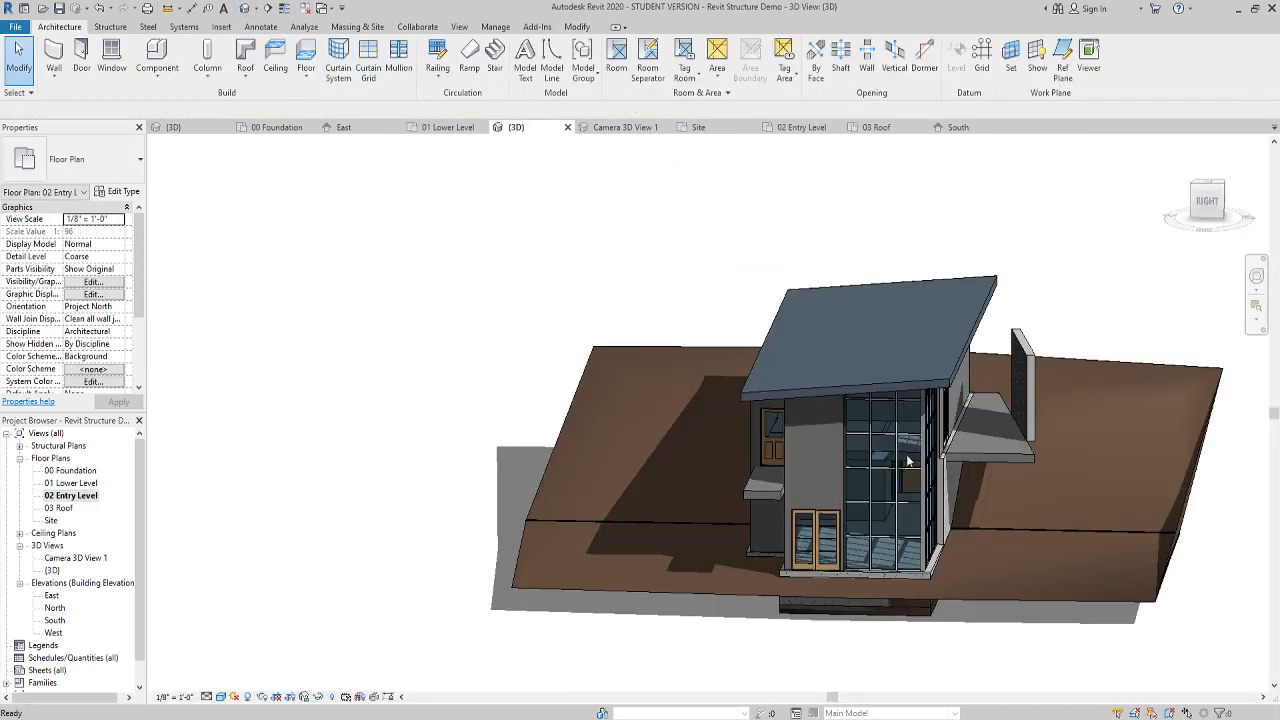
pyautogui.click(1036, 391)
pyautogui.keyDown('shift'); pyautogui.moveTo(1123, 435); pyautogui.dragTo(1008, 447, button='middle'); pyautogui.keyUp('shift')
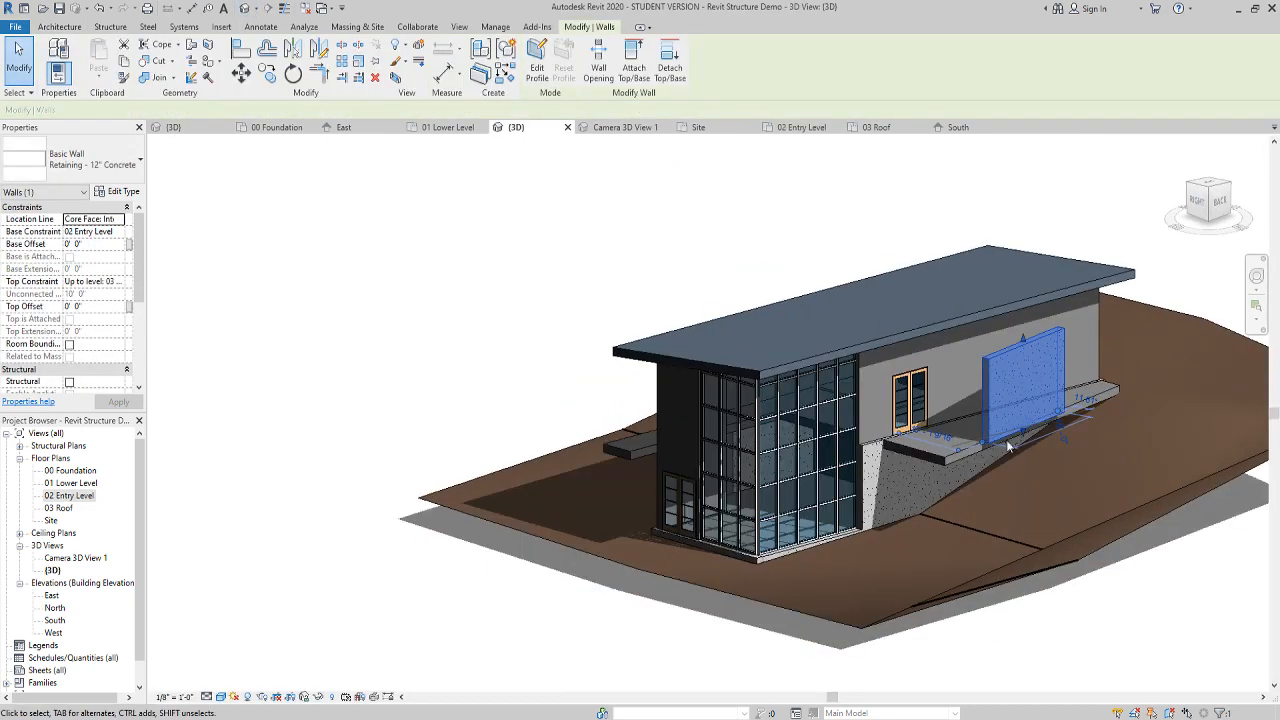
pyautogui.click(82, 232)
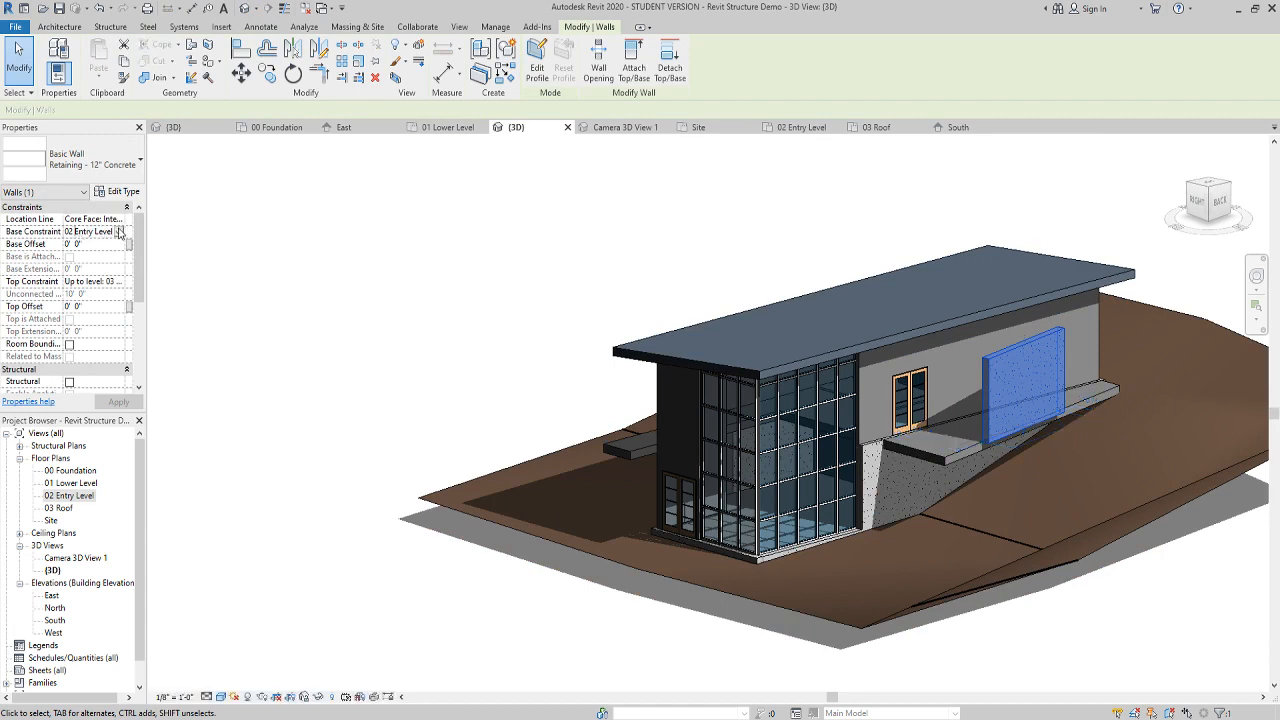
pyautogui.click(119, 232)
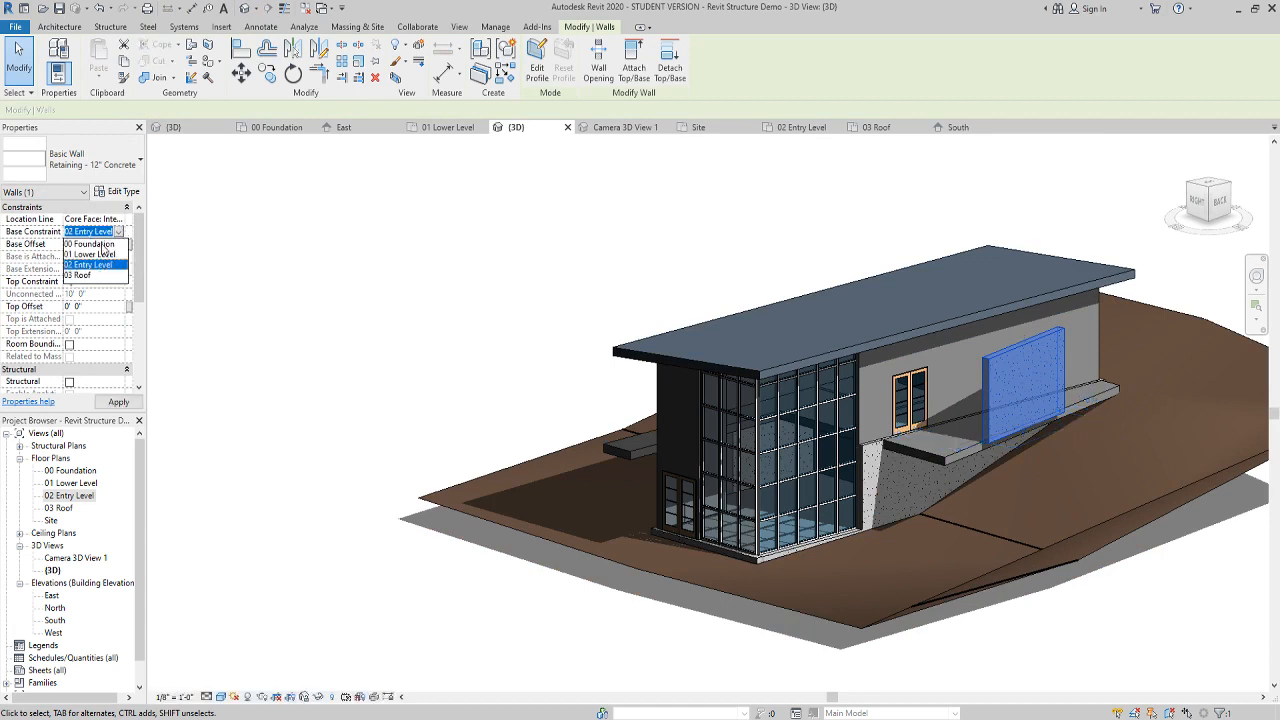
pyautogui.click(104, 245)
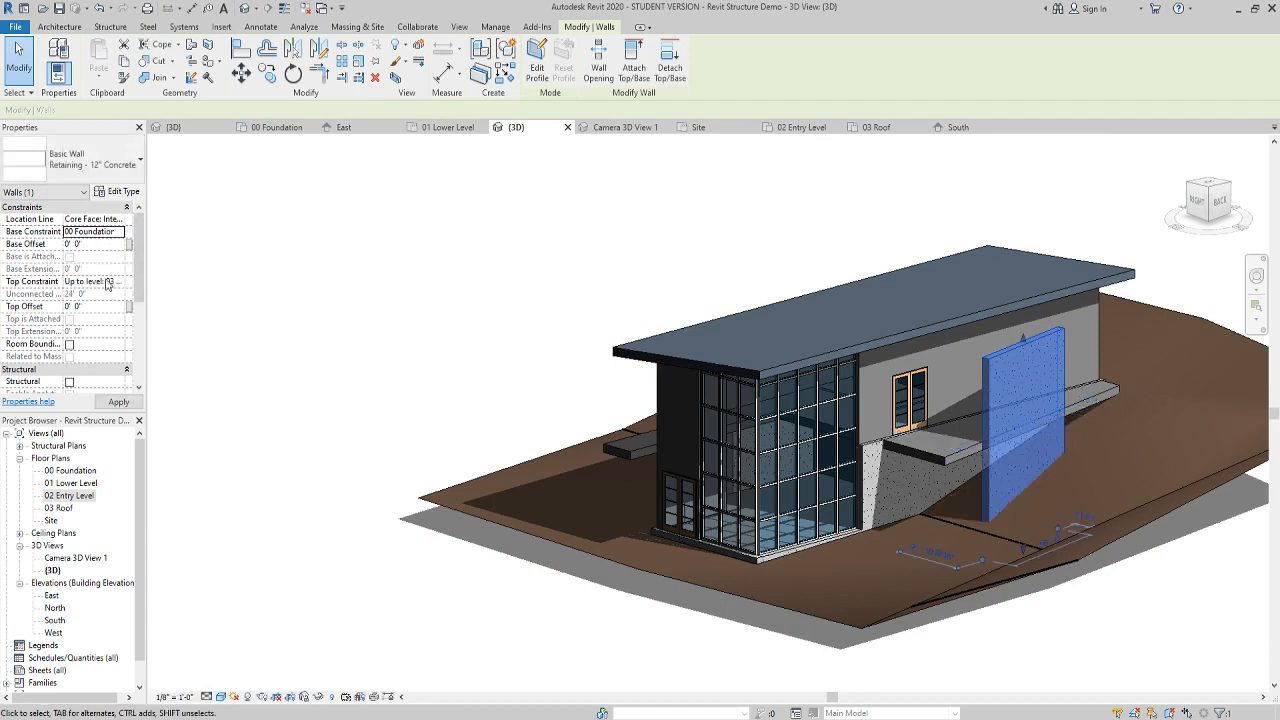
pyautogui.click(113, 282)
pyautogui.click(119, 282)
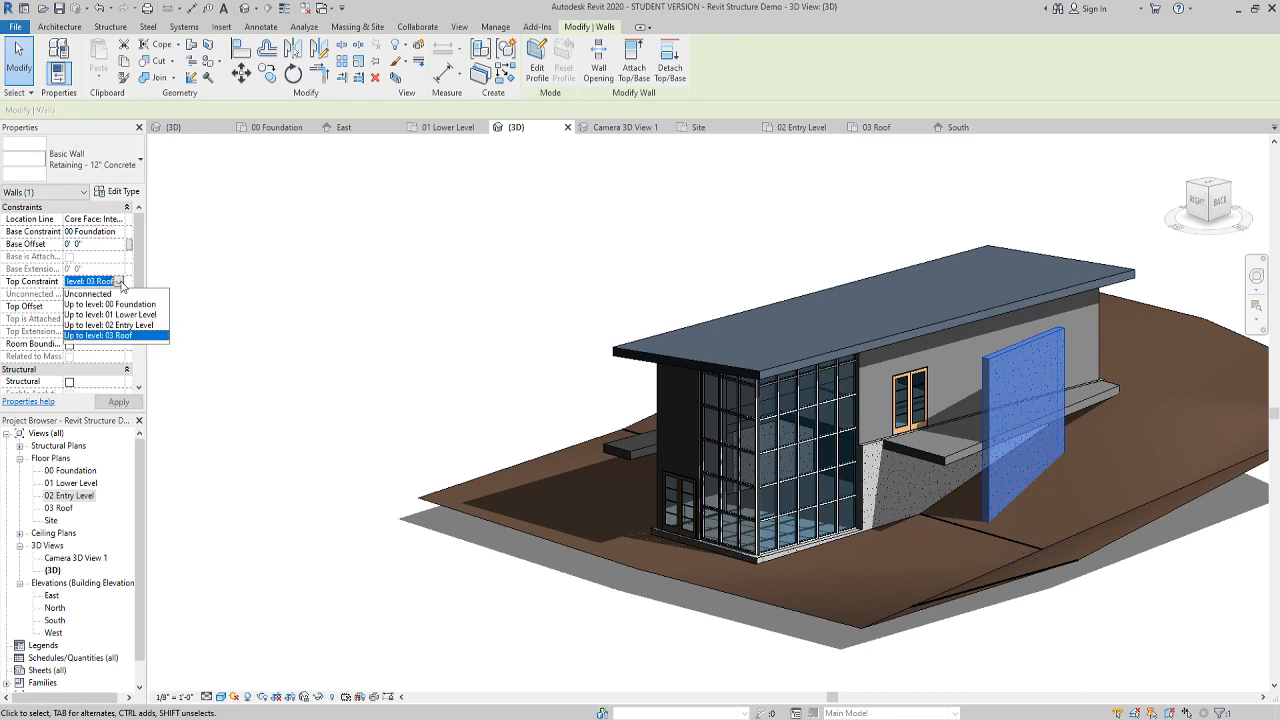
pyautogui.click(123, 336)
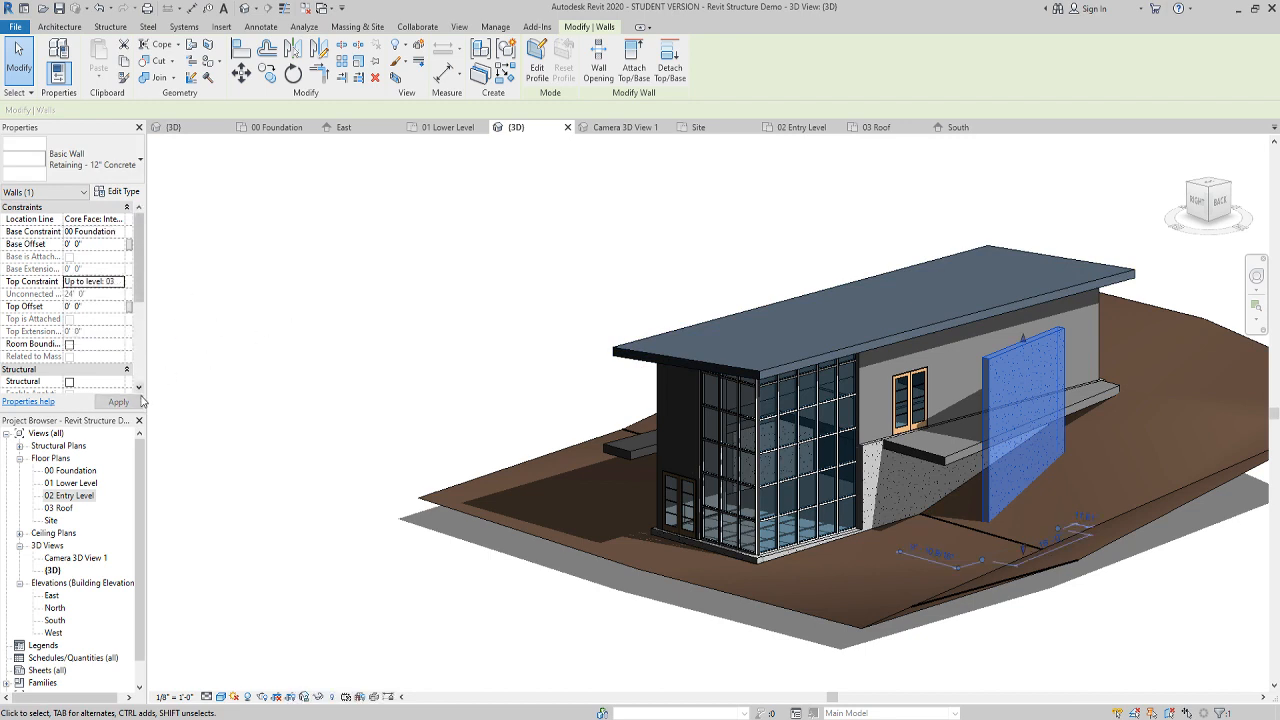
# Deselect the retaining wall and save the project
pyautogui.click(443, 337)
pyautogui.keyDown('shift'); pyautogui.moveTo(443, 337); pyautogui.dragTo(500, 290, button='middle'); pyautogui.keyUp('shift')
pyautogui.click(59, 8)
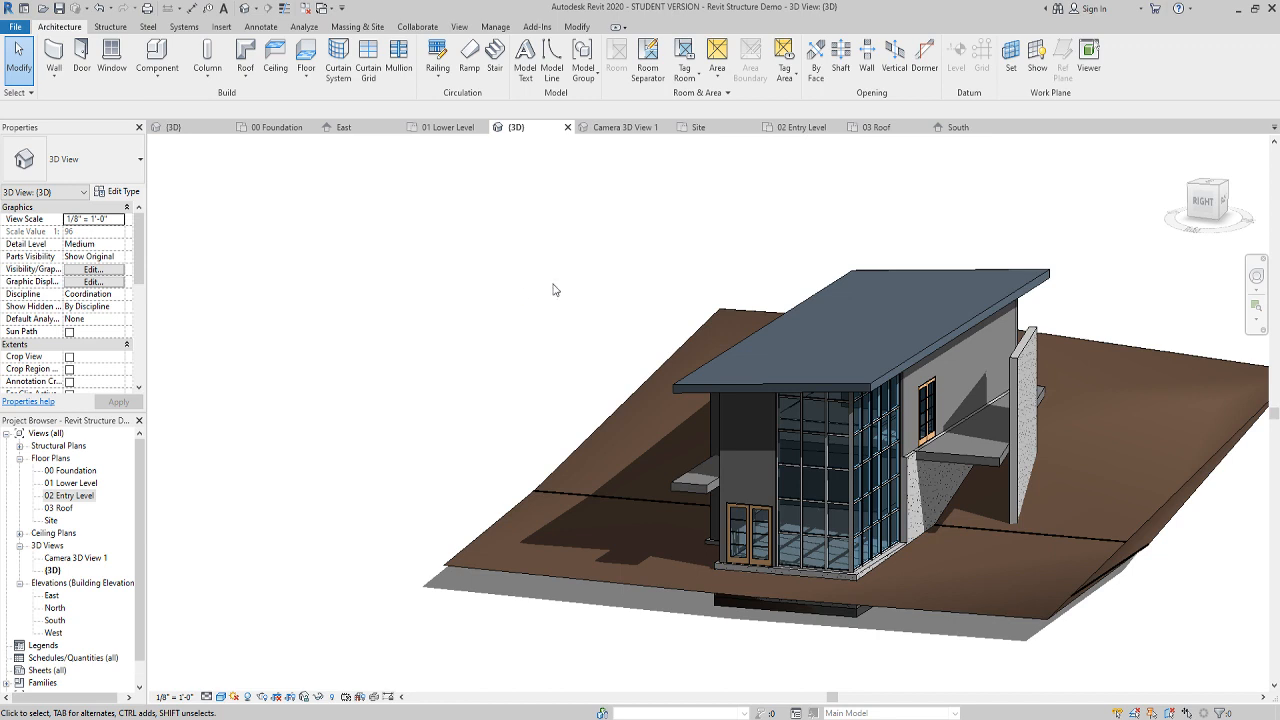
# Edit the entry-level floor's boundary on the 02 Entry Level plan, moving the deck's west edge east to the retaining wall's west end
pyautogui.doubleClick(88, 496)
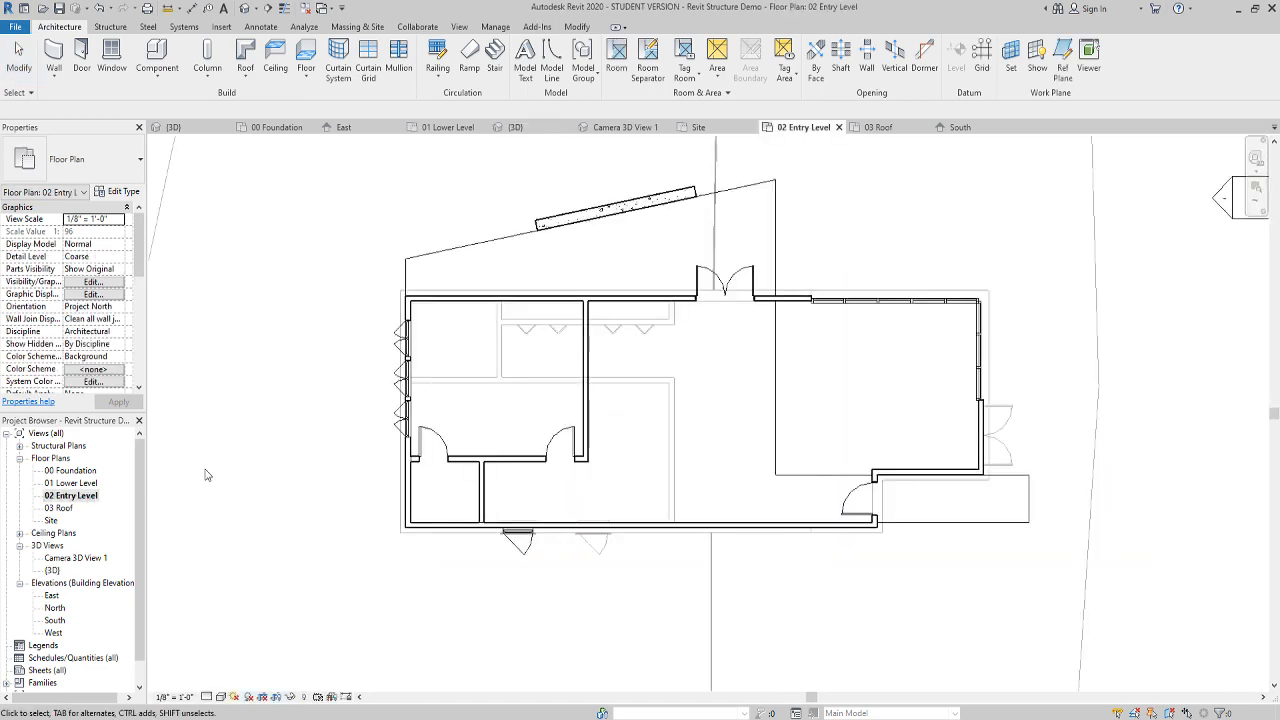
pyautogui.moveTo(678, 248); pyautogui.dragTo(794, 349, button='middle')
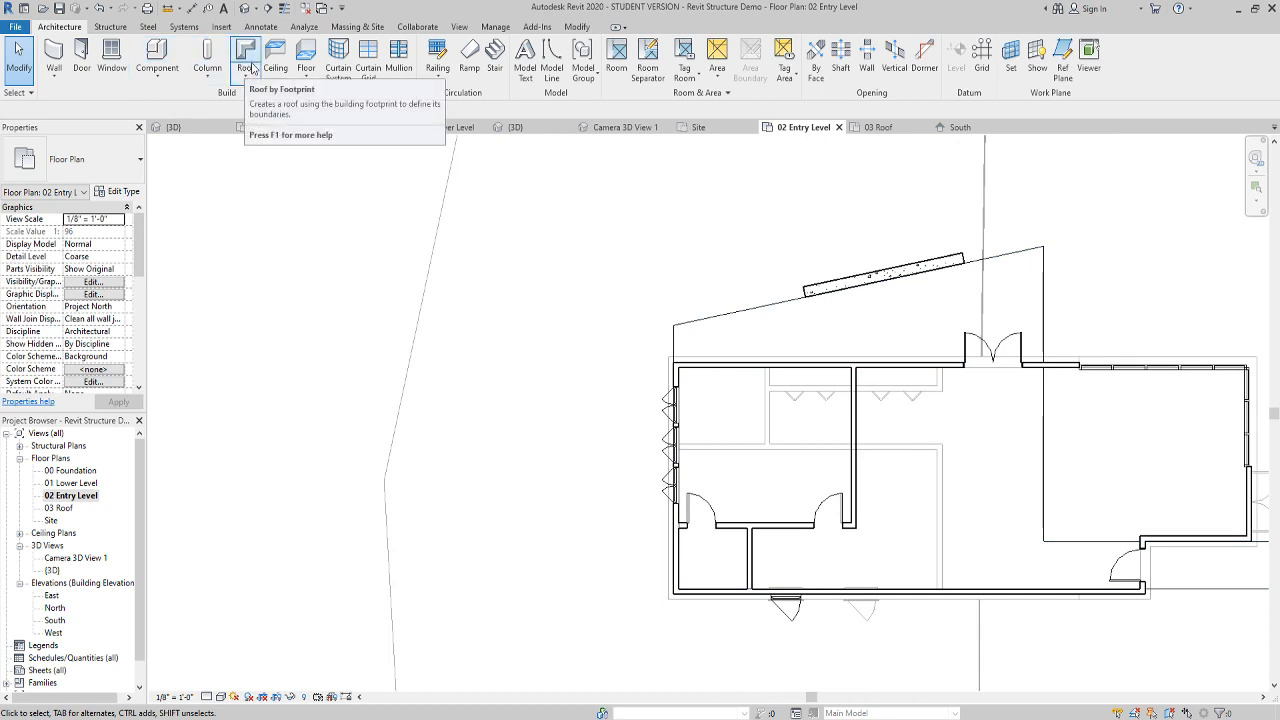
pyautogui.click(303, 62)
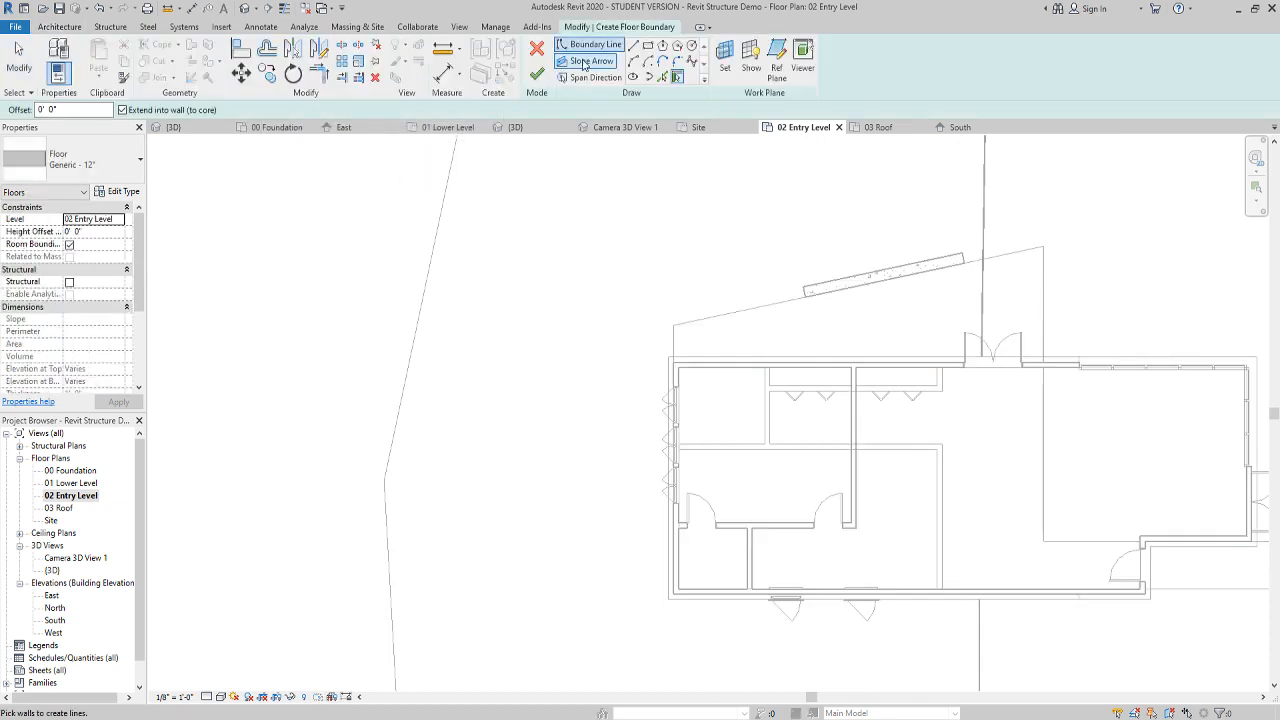
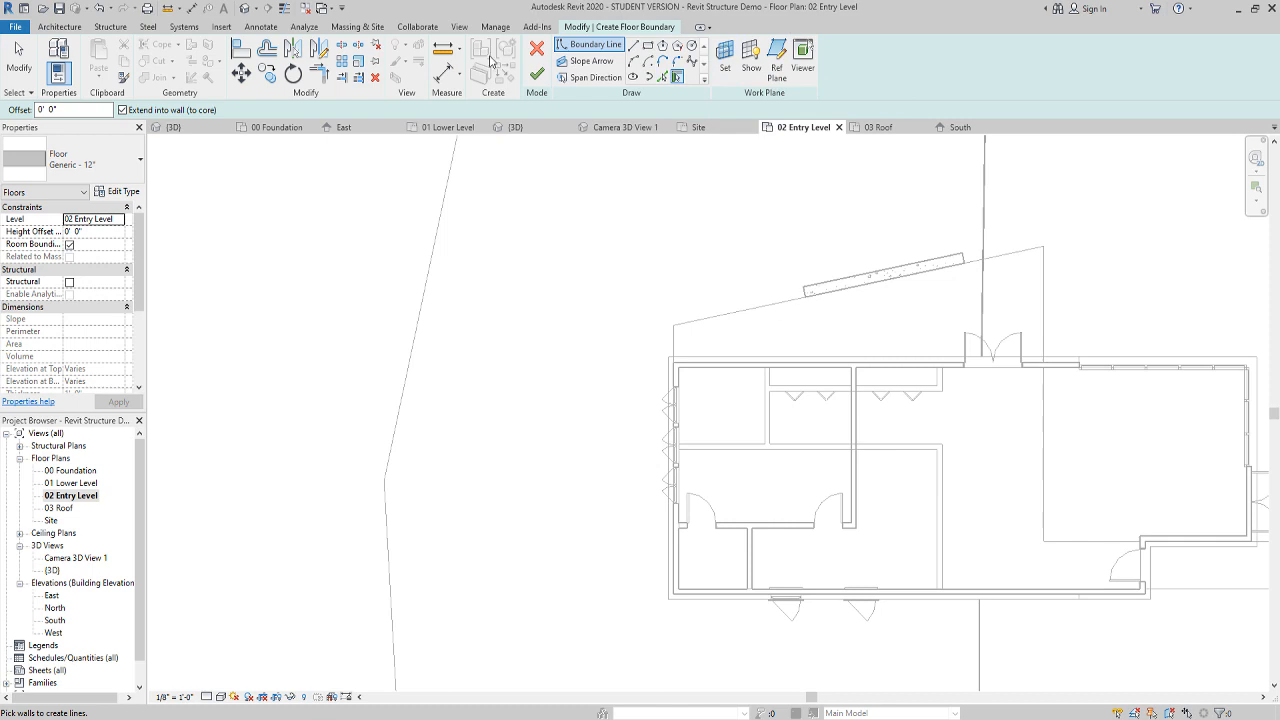
pyautogui.click(537, 50)
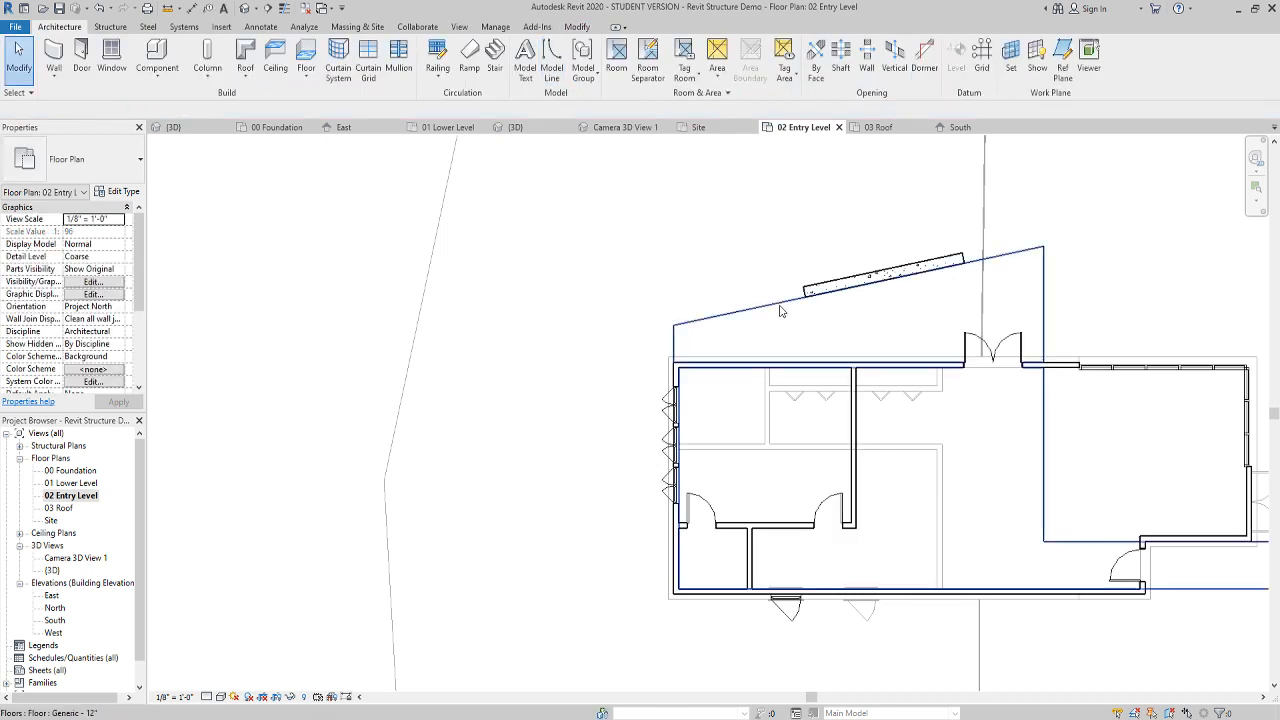
pyautogui.click(781, 305)
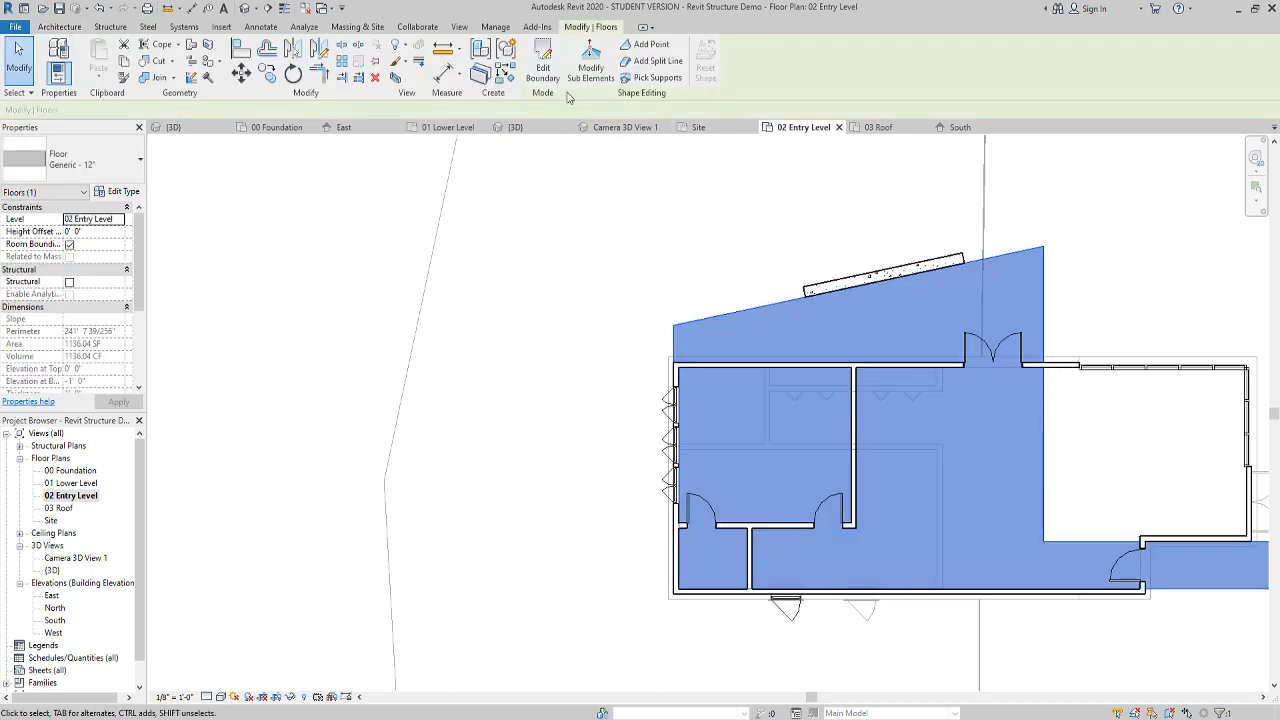
pyautogui.click(543, 62)
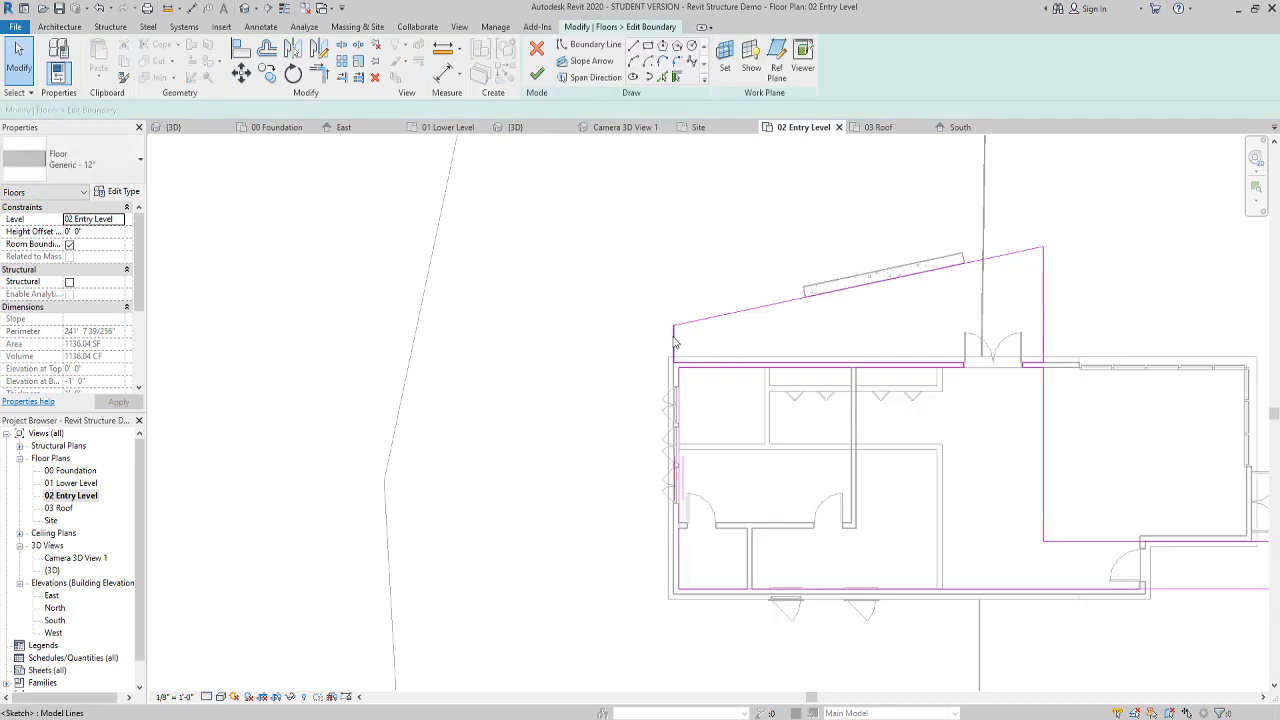
pyautogui.moveTo(668, 344); pyautogui.dragTo(807, 339)
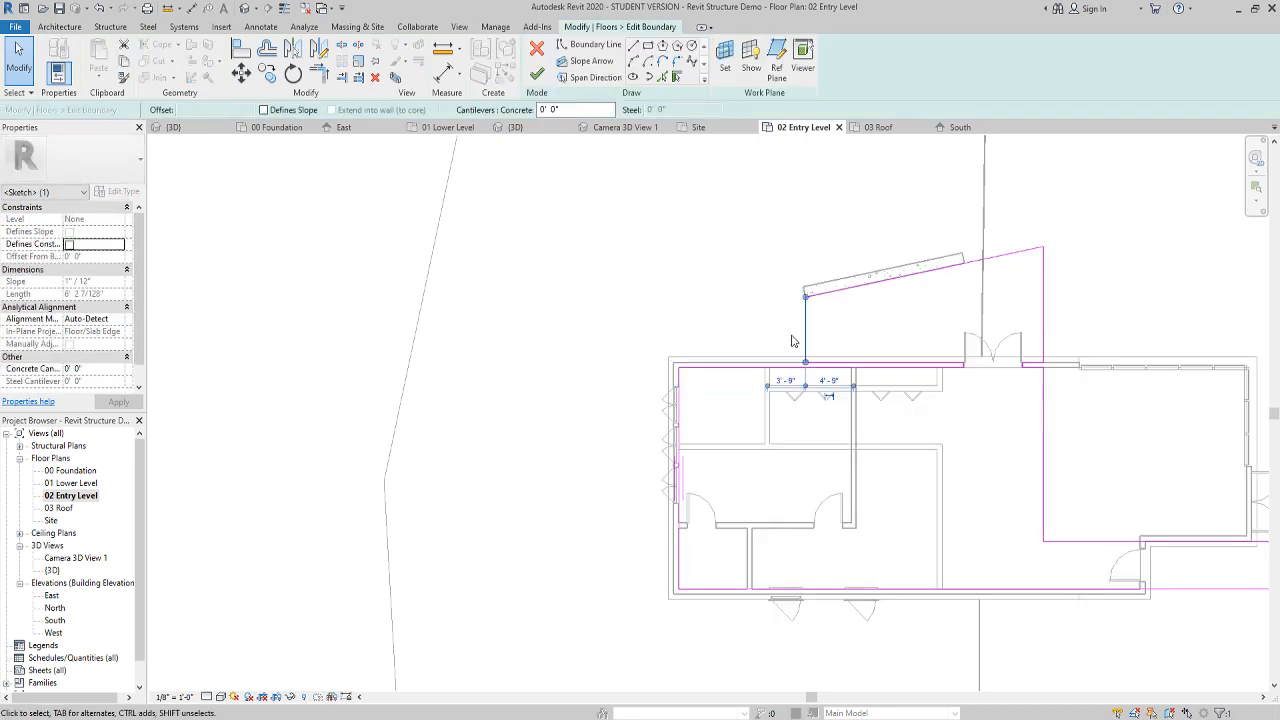
pyautogui.click(789, 335)
pyautogui.click(806, 332)
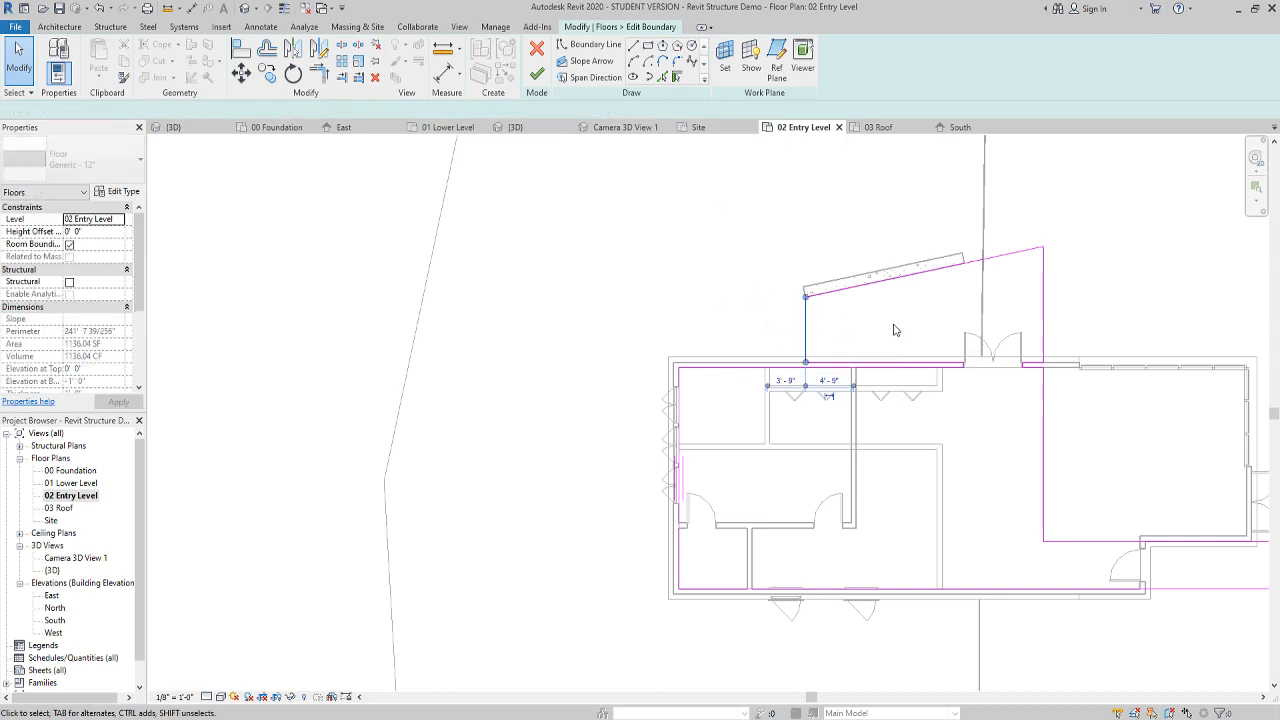
# Shift the deck's west boundary line further east in line with the interior partition, and finish the floor boundary edit
pyautogui.click(963, 366)
pyautogui.click(884, 380)
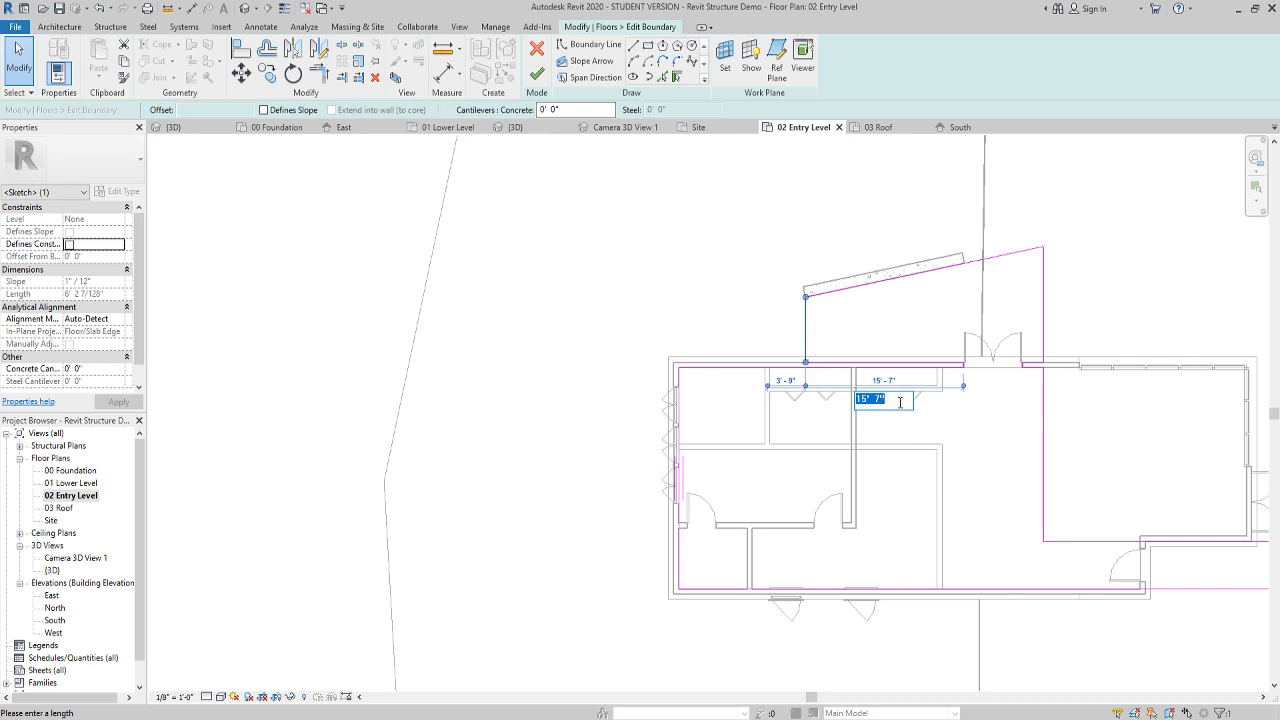
pyautogui.press('Escape')
pyautogui.moveTo(806, 347); pyautogui.dragTo(850, 347)
pyautogui.click(991, 466)
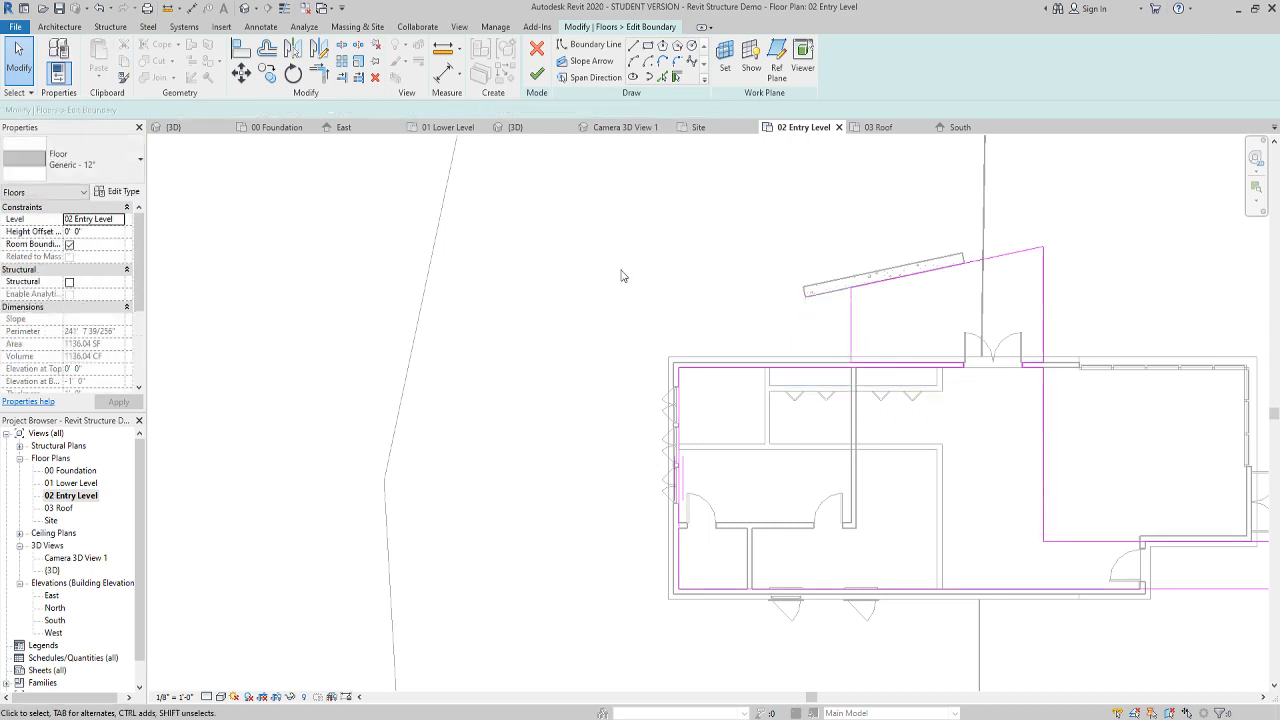
pyautogui.click(537, 80)
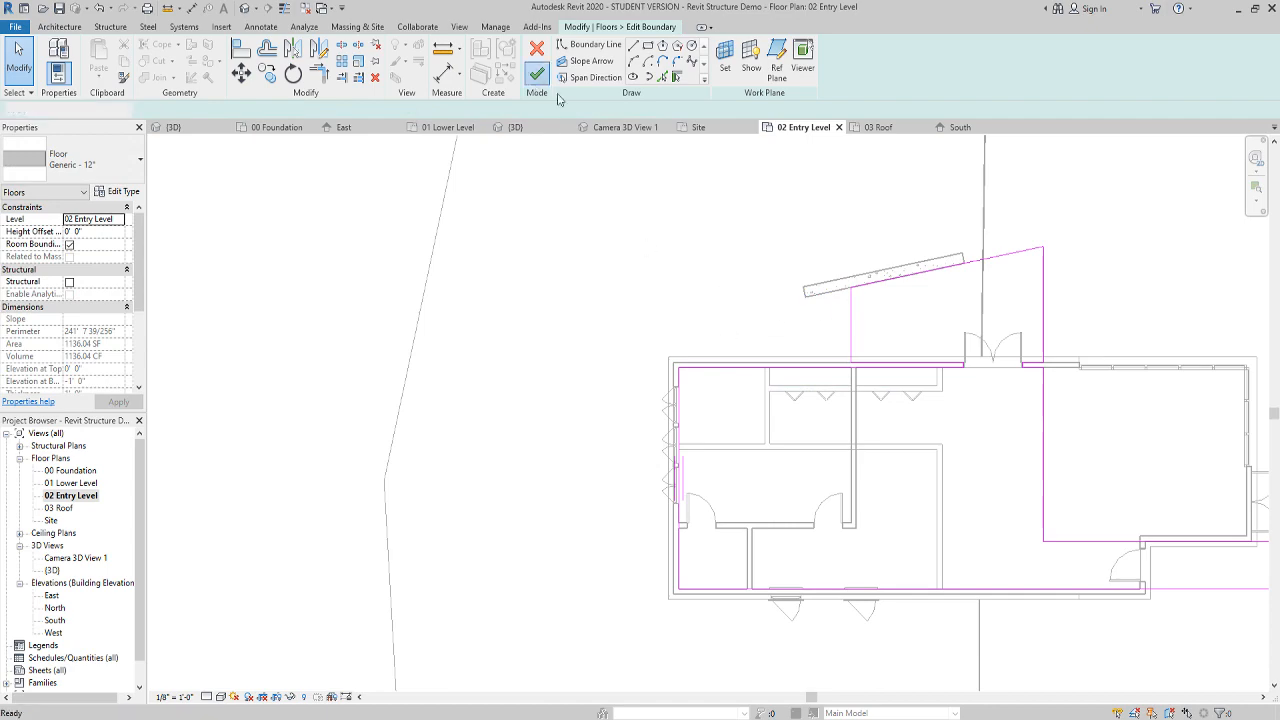
pyautogui.click(748, 373)
pyautogui.scroll(-1, 750, 365)
pyautogui.moveTo(750, 365); pyautogui.dragTo(908, 435, button='middle')
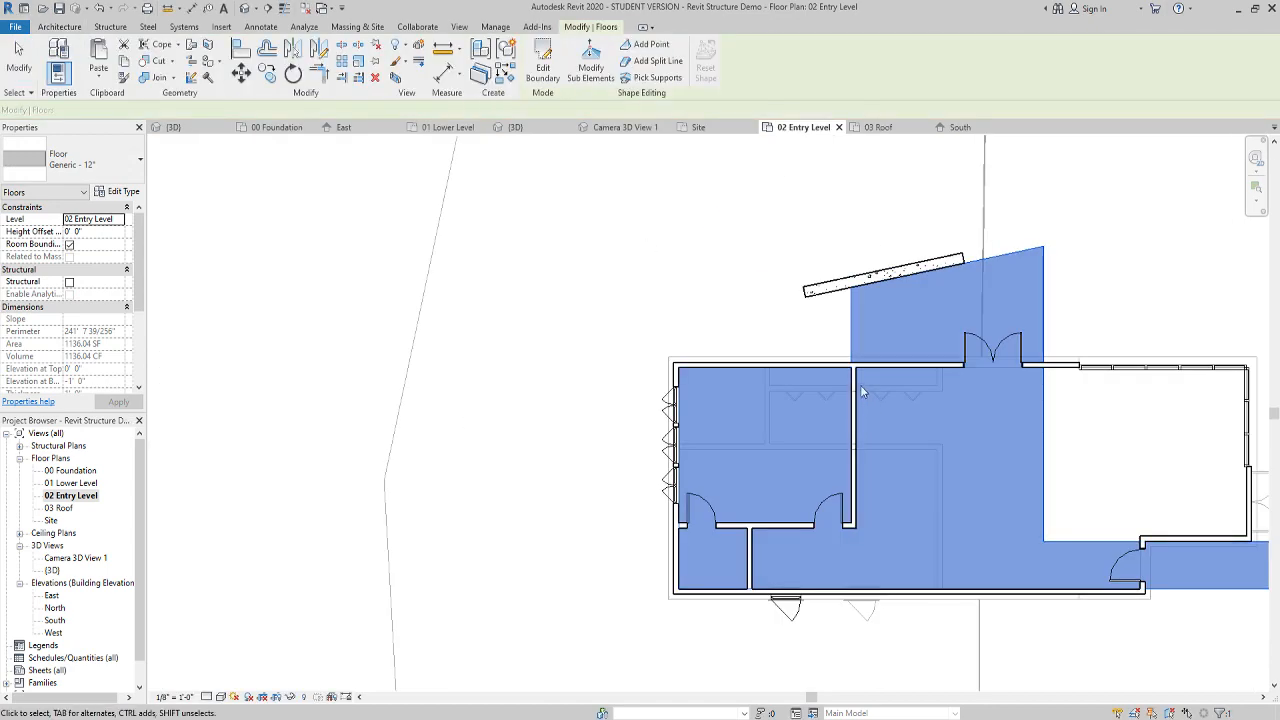
pyautogui.click(769, 342)
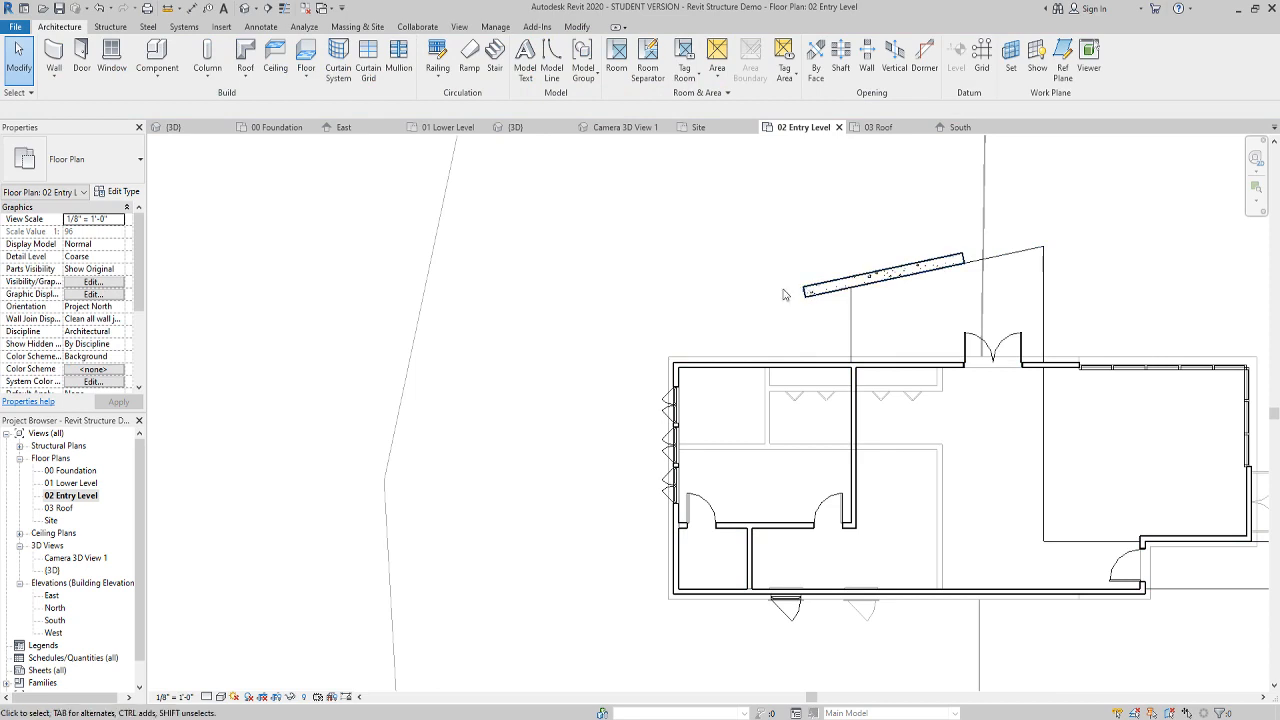
# Sketch a new floor boundary on the 02 Entry Level plan, from the deck's west edge along the retaining wall line to the house's northwest corner and back
pyautogui.click(306, 55)
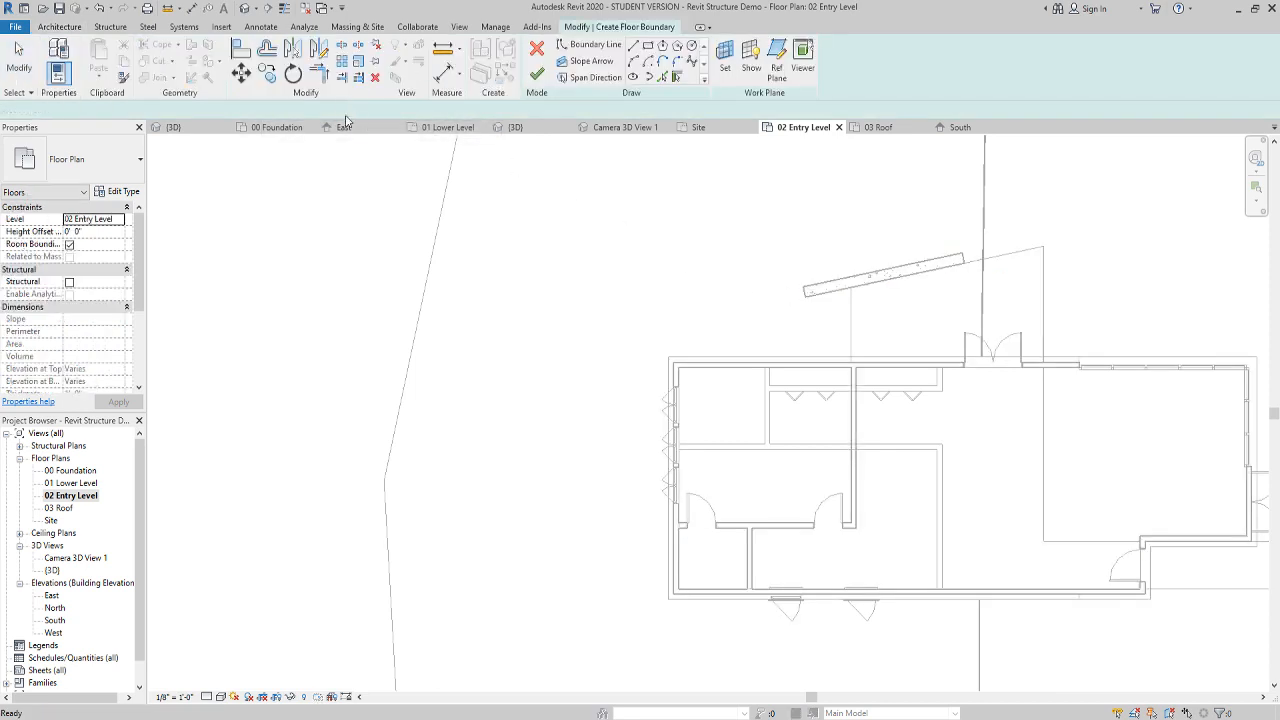
pyautogui.click(633, 46)
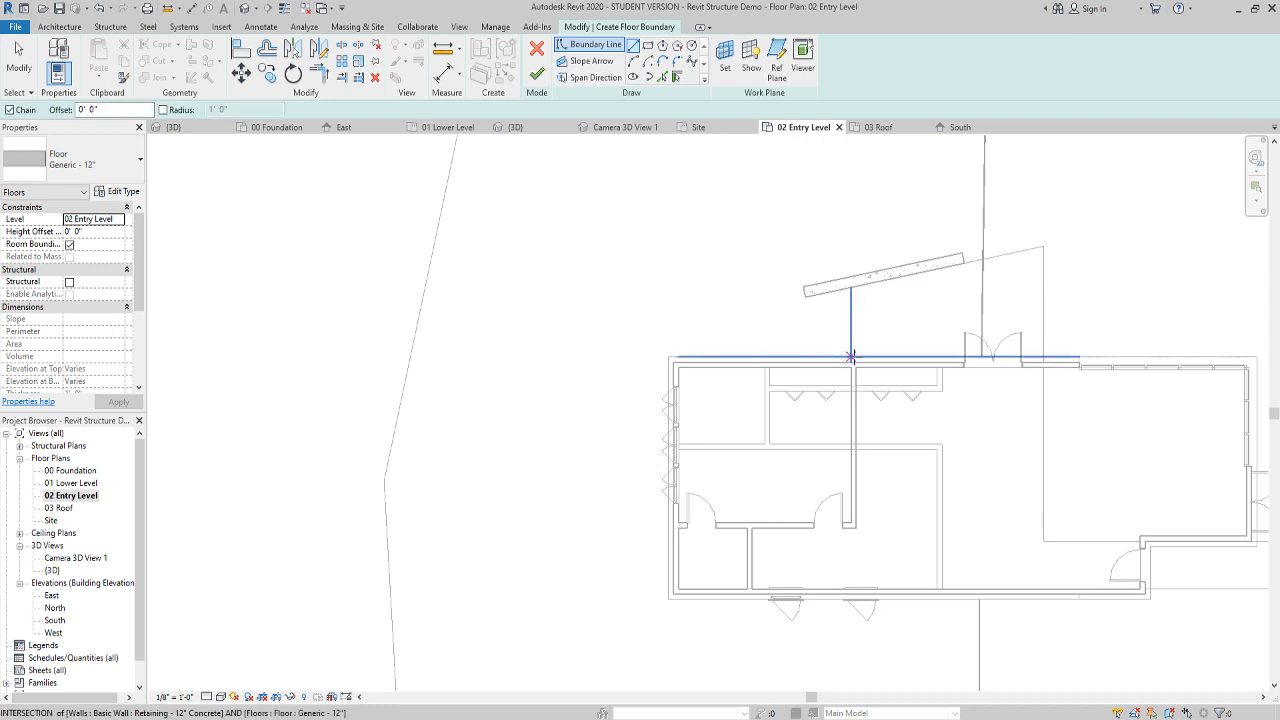
pyautogui.click(852, 291)
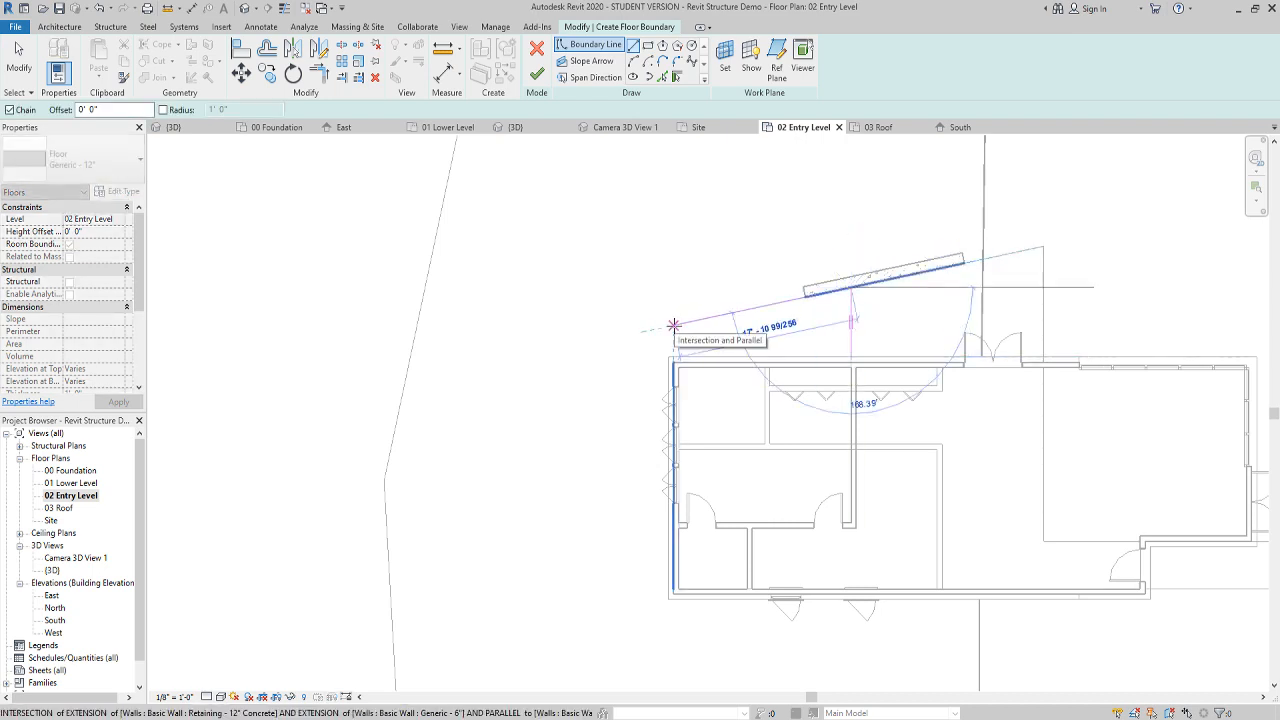
pyautogui.click(675, 326)
pyautogui.click(675, 362)
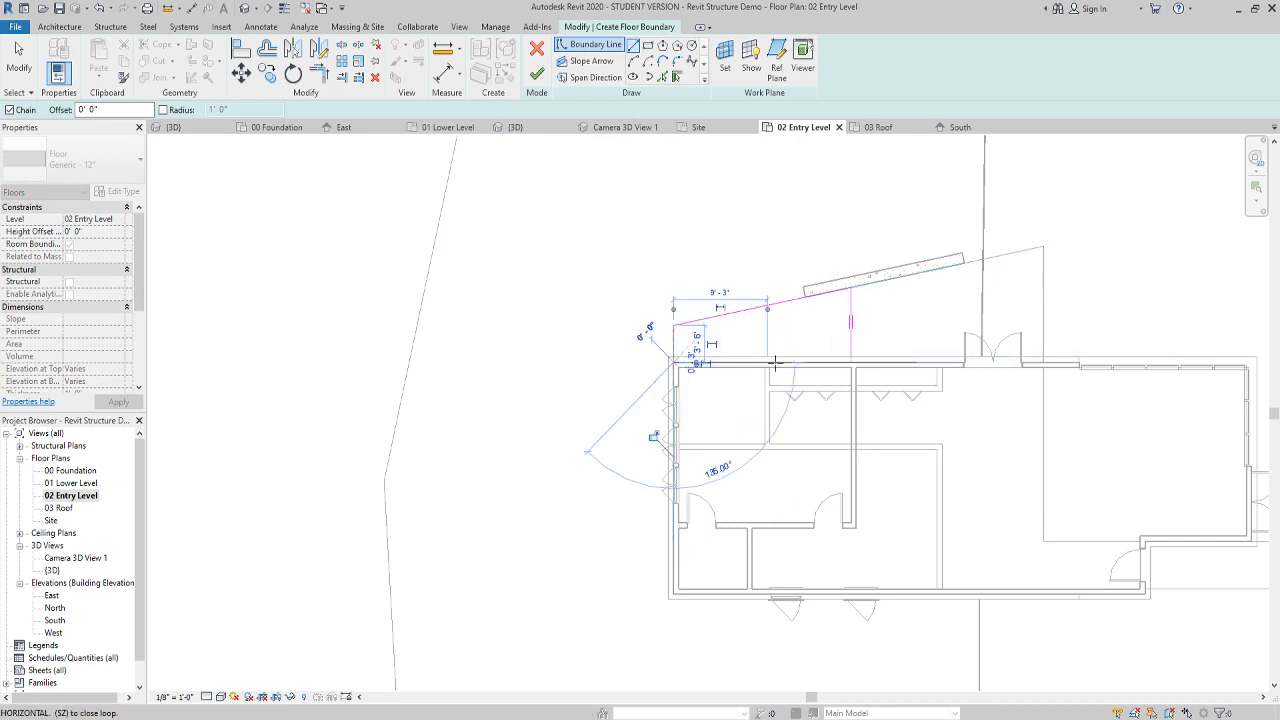
pyautogui.click(849, 362)
pyautogui.scroll(5, 850, 365)
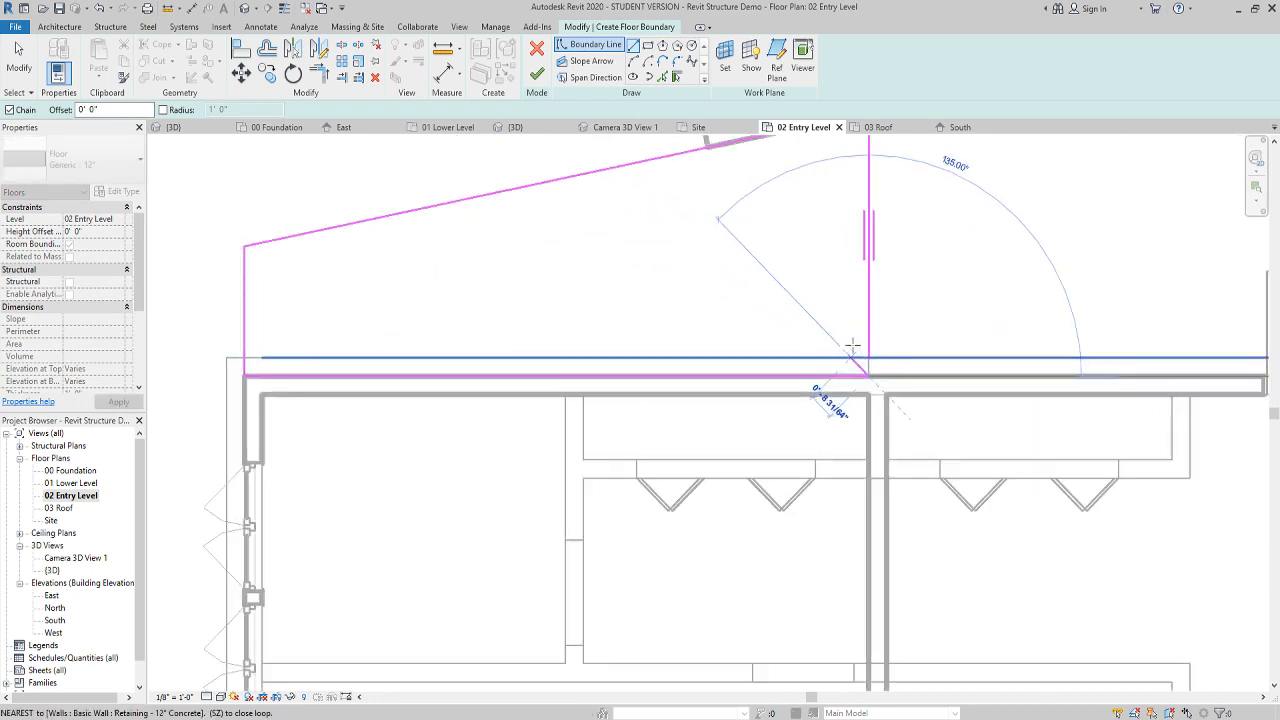
# Trim the new floor sketch's east boundary line to meet the line along the house's north wall
pyautogui.press('Escape')
pyautogui.press('Escape')
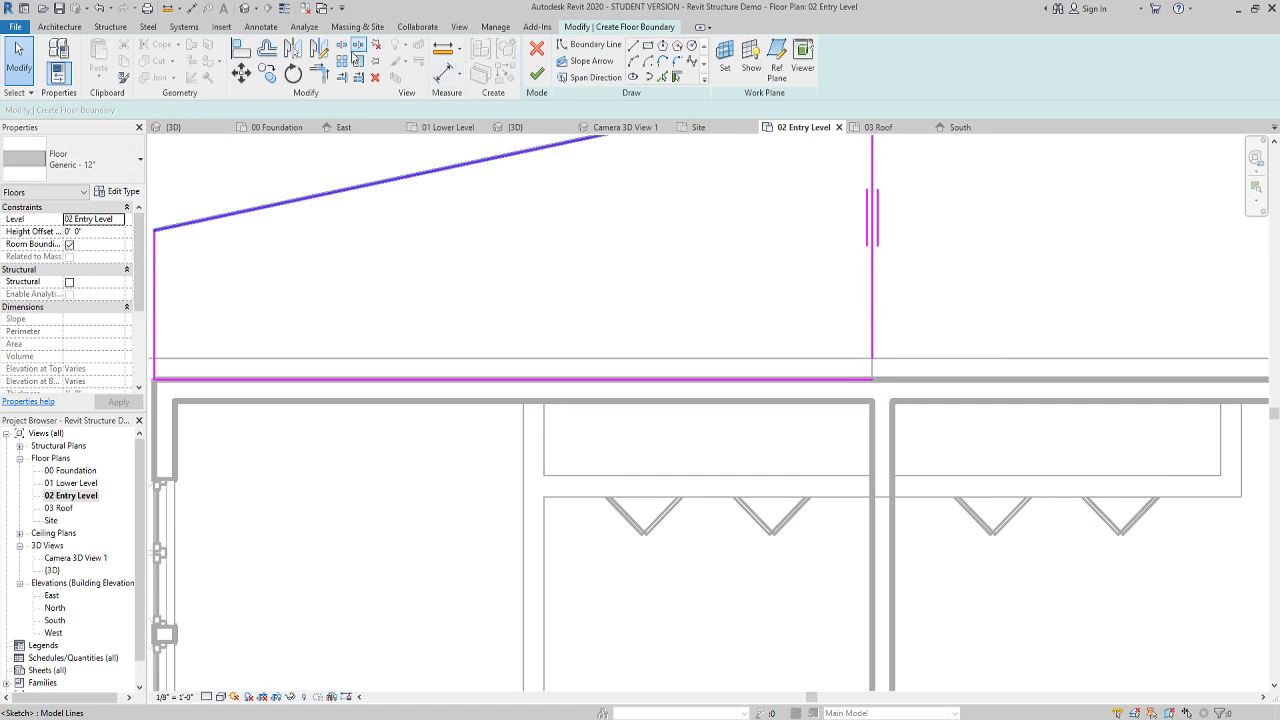
pyautogui.click(318, 72)
pyautogui.click(873, 320)
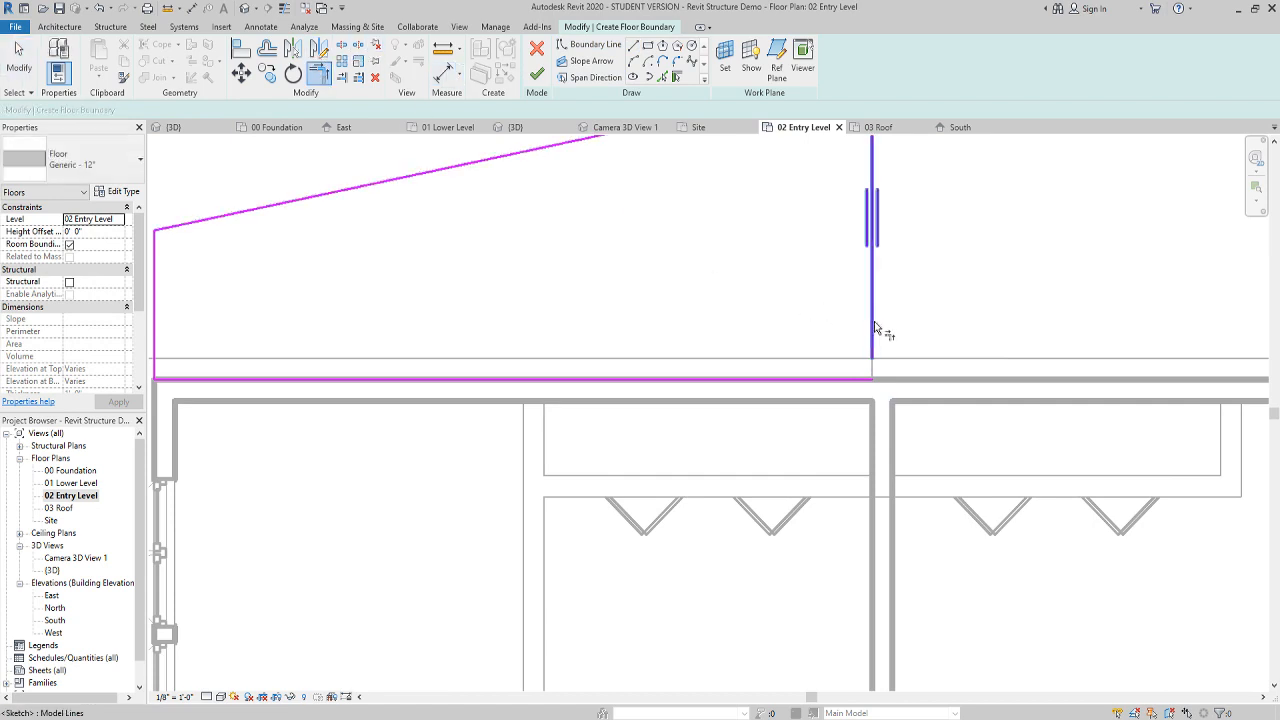
pyautogui.click(861, 381)
pyautogui.scroll(-3, 686, 300)
pyautogui.moveTo(686, 300); pyautogui.dragTo(820, 343, button='middle')
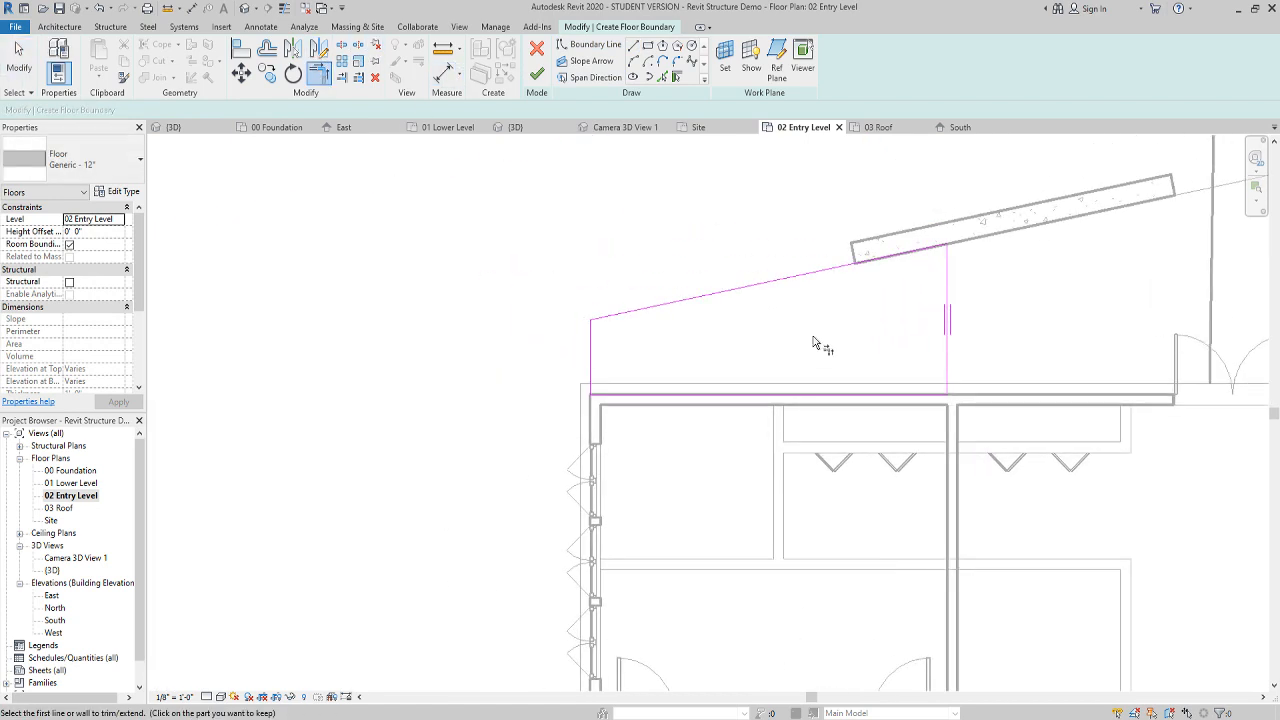
# Add a slope arrow about 17' 6" long across the new floor sketch, from its west edge to its east edge
pyautogui.click(578, 63)
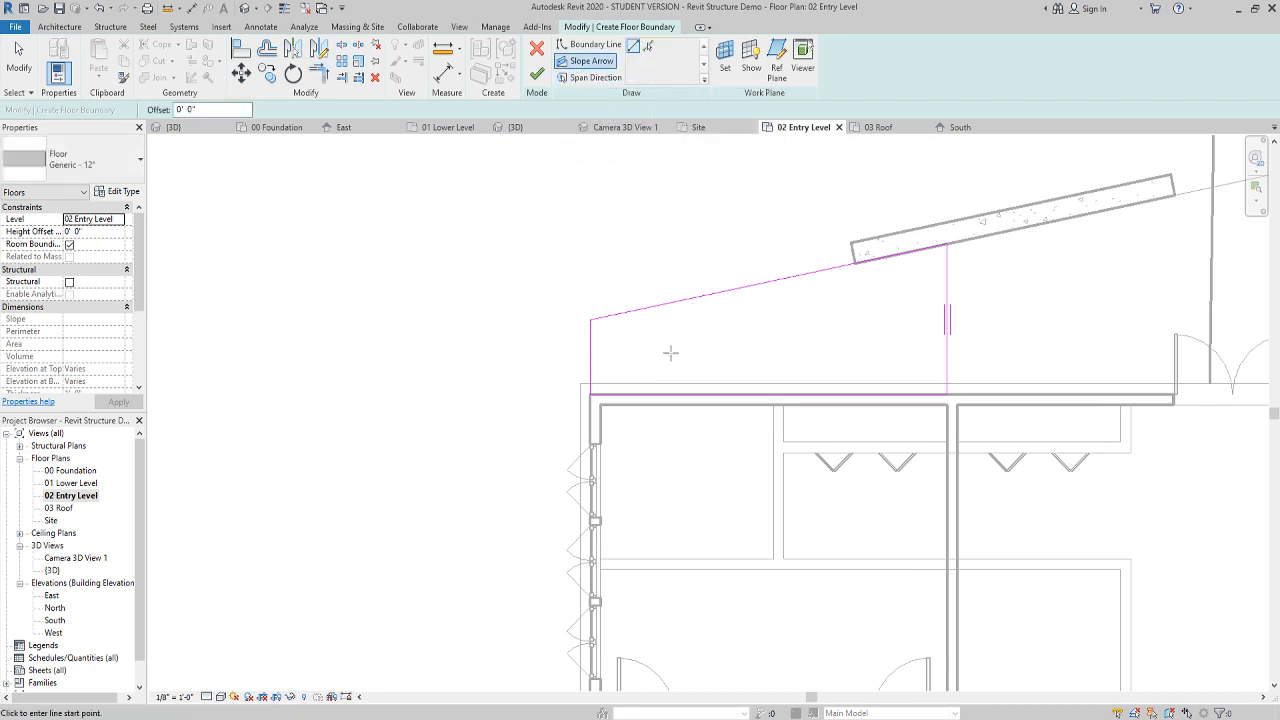
pyautogui.click(593, 352)
pyautogui.click(593, 352)
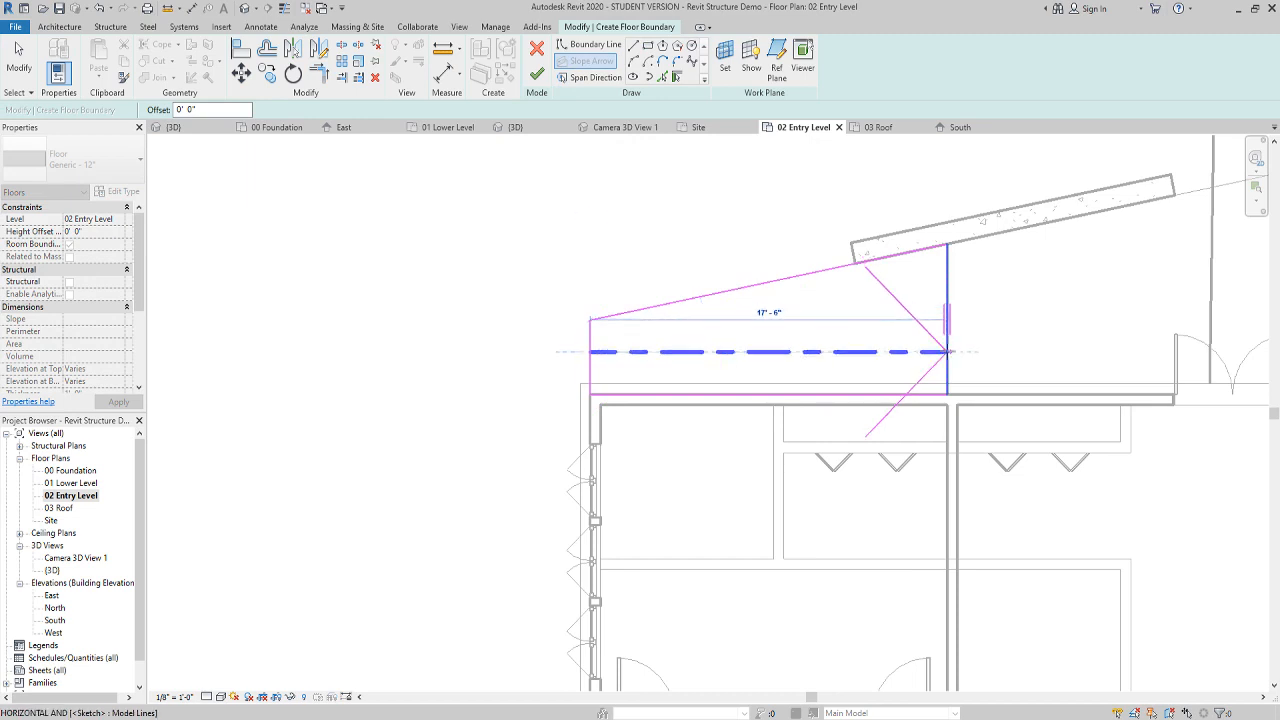
pyautogui.click(945, 352)
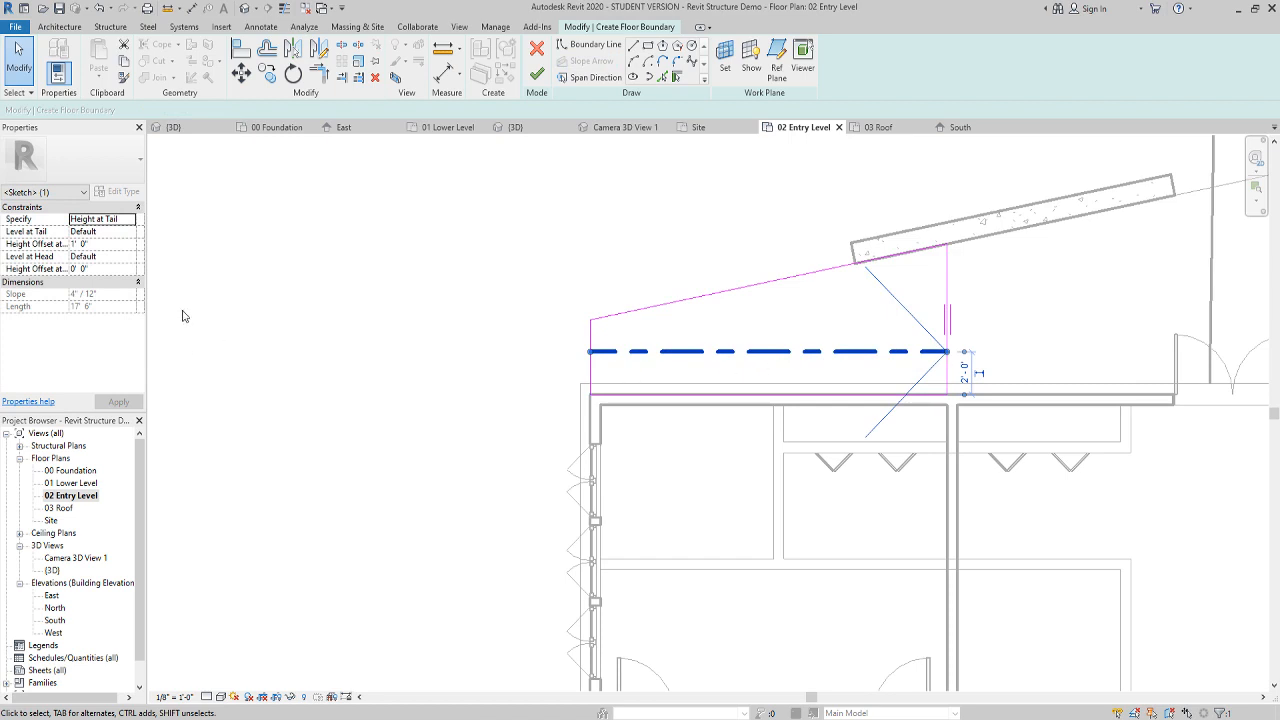
# Set the slope arrow's height offset at tail to -1' 0" and finish the floor without attaching walls to its bottom
pyautogui.click(73, 246)
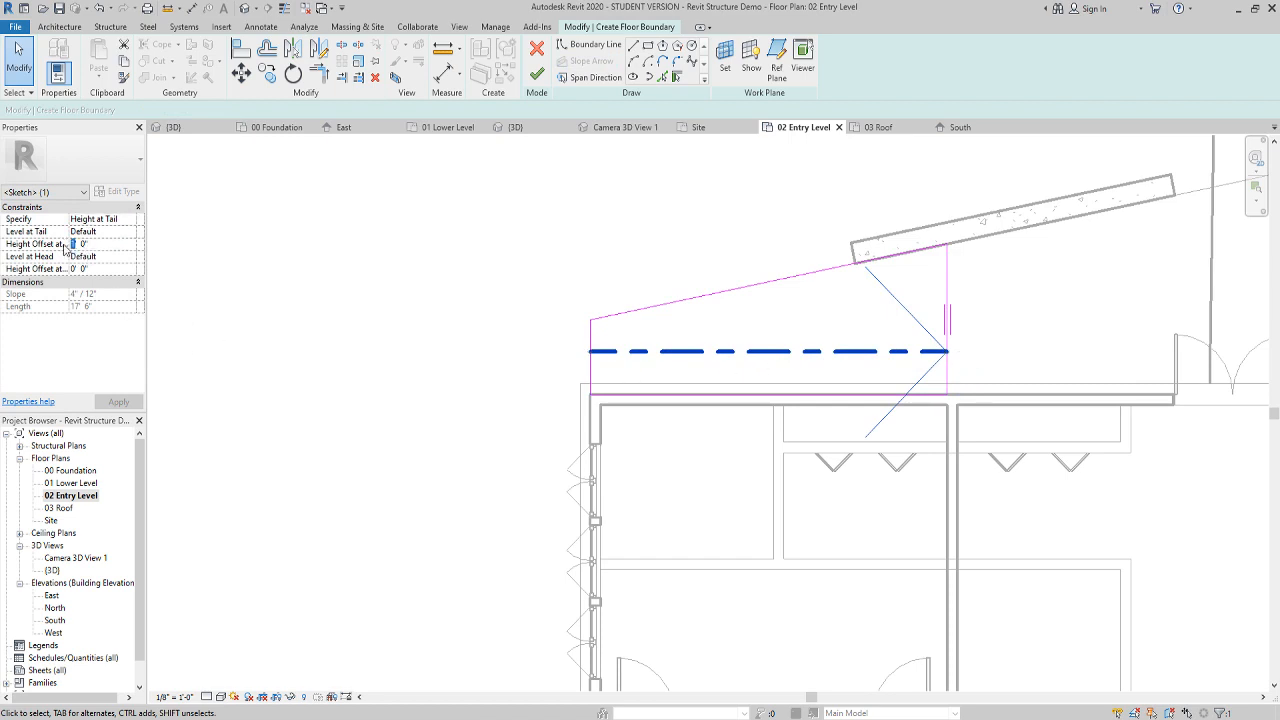
pyautogui.write('-1')
pyautogui.click(118, 401)
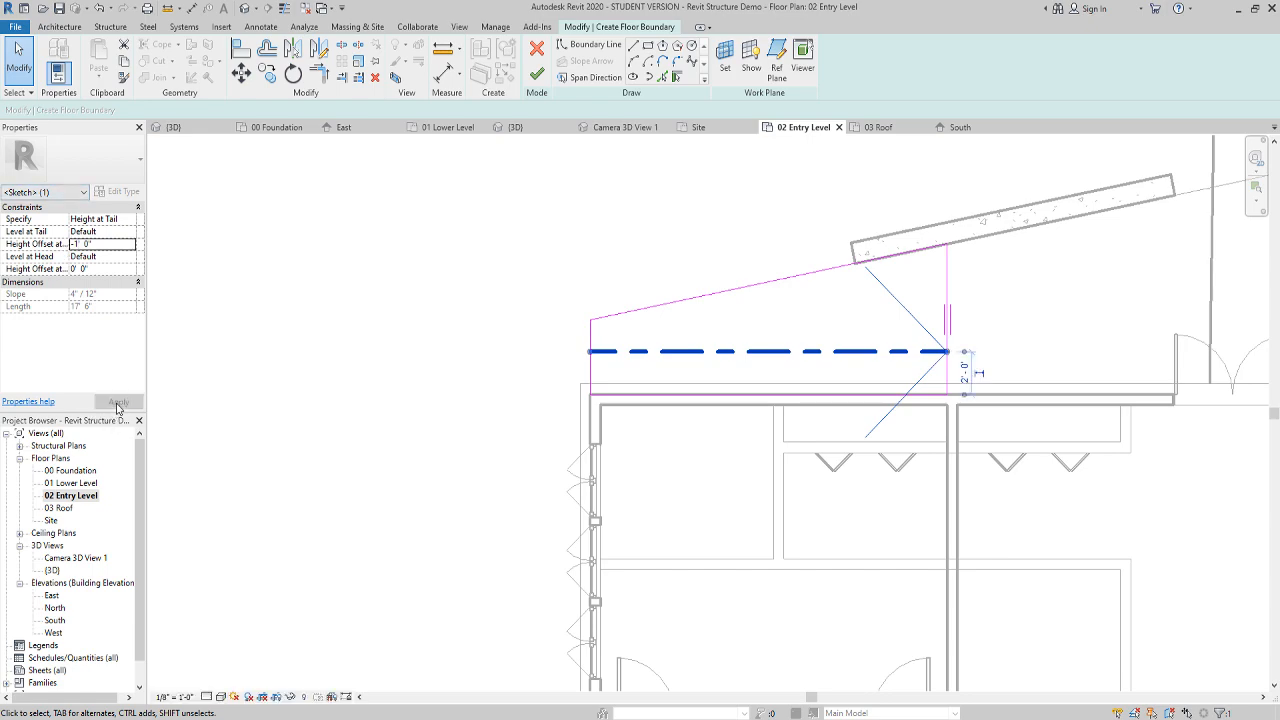
pyautogui.click(537, 73)
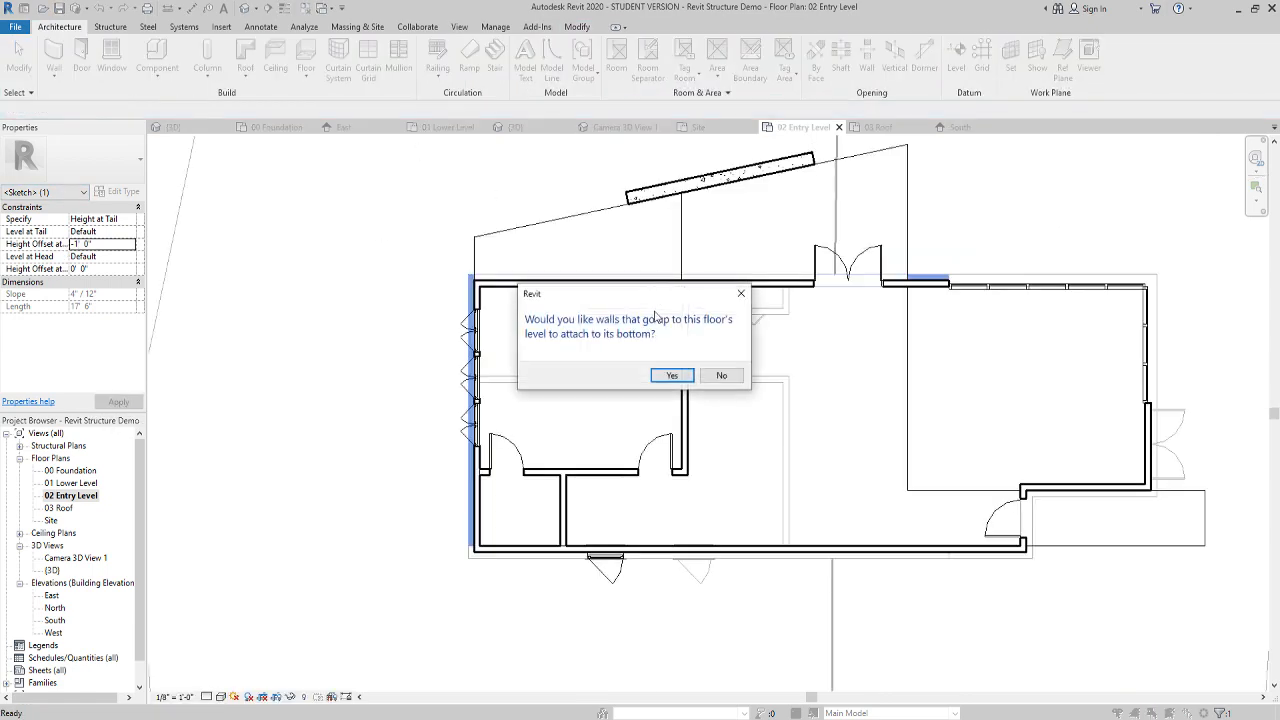
pyautogui.click(730, 379)
pyautogui.click(471, 173)
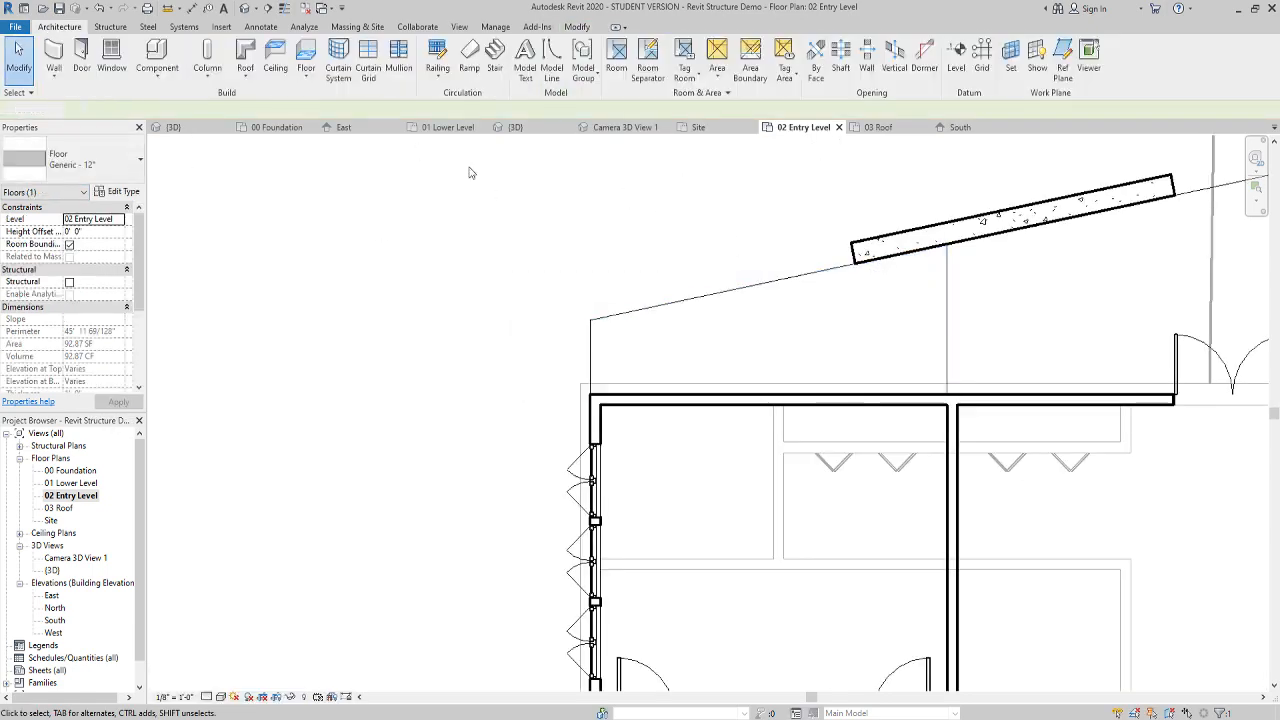
# Review the sloped floor beside the retaining wall in the 3D view and save the project
pyautogui.click(244, 8)
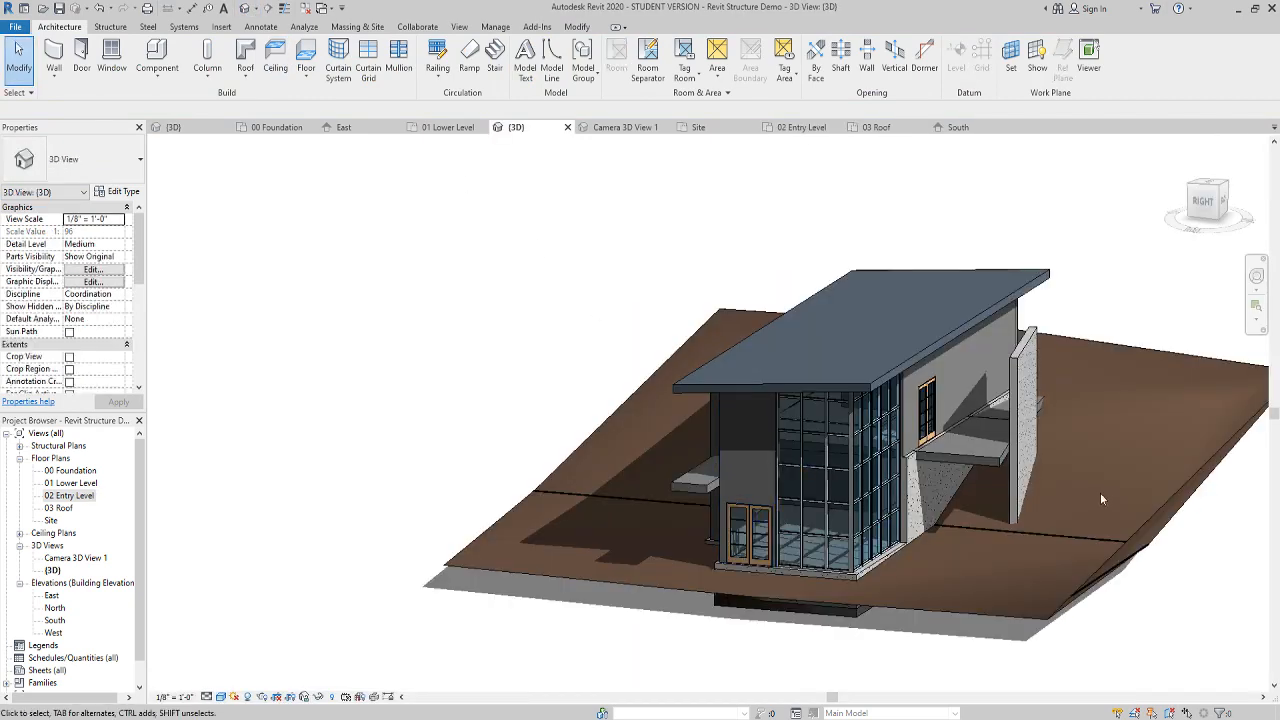
pyautogui.keyDown('shift'); pyautogui.moveTo(1226, 534); pyautogui.dragTo(815, 401, button='middle'); pyautogui.keyUp('shift')
pyautogui.scroll(6, 1218, 443)
pyautogui.scroll(-10, 945, 378)
pyautogui.moveTo(816, 401); pyautogui.dragTo(826, 416, button='middle')
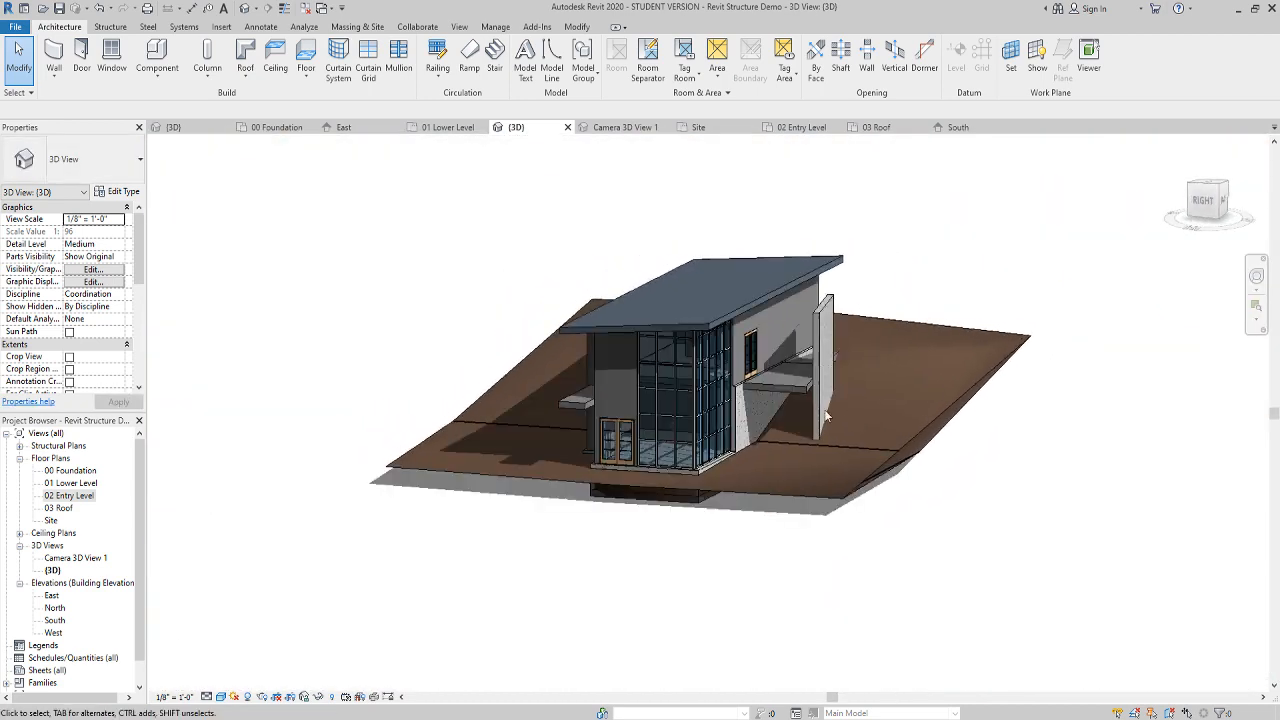
pyautogui.click(59, 8)
pyautogui.click(59, 8)
# On the 01 Lower Level plan, create a straight 18-riser stair up to 02 Entry Level, running west from near the east double door
pyautogui.doubleClick(80, 484)
pyautogui.moveTo(466, 474); pyautogui.dragTo(532, 461, button='middle')
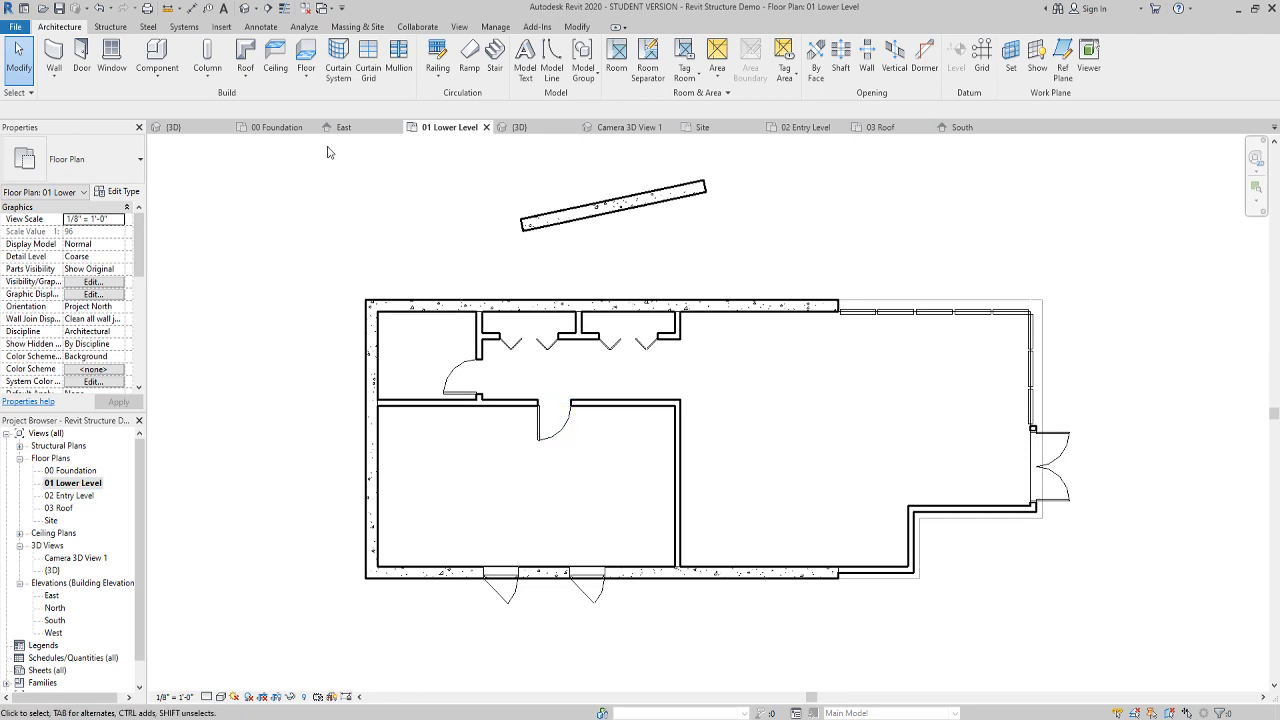
pyautogui.click(495, 58)
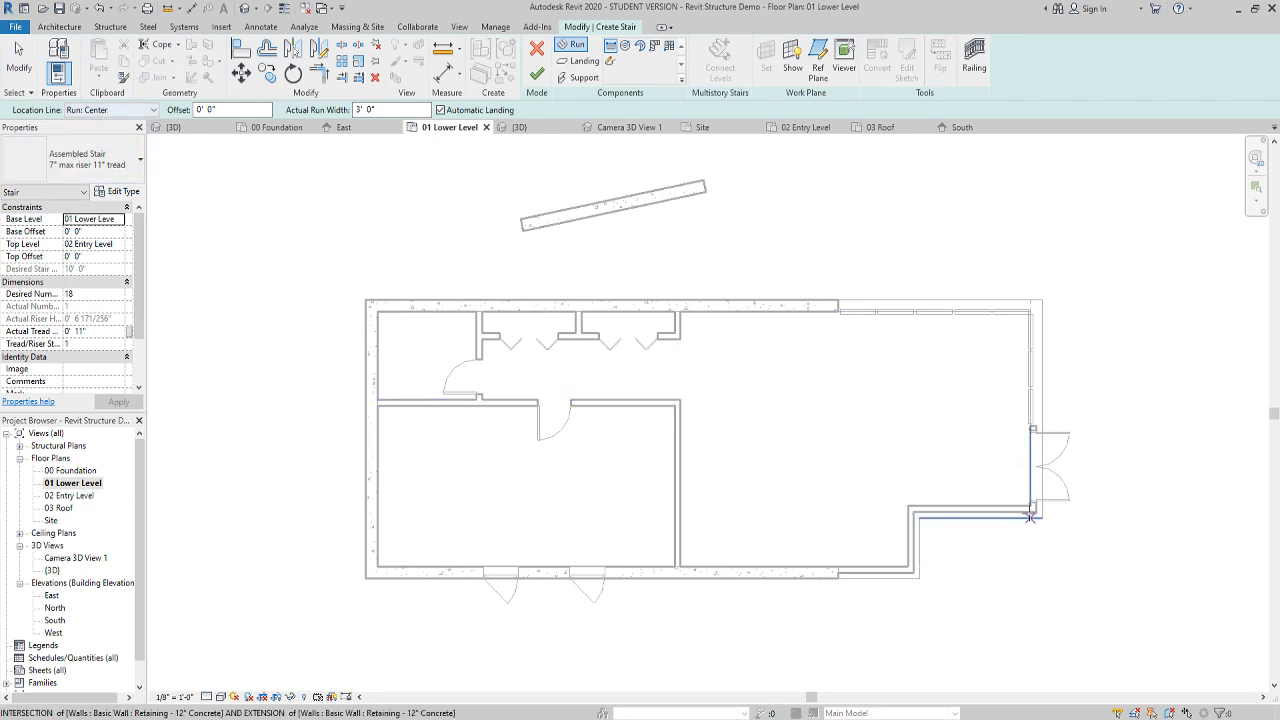
pyautogui.click(980, 465)
pyautogui.click(795, 465)
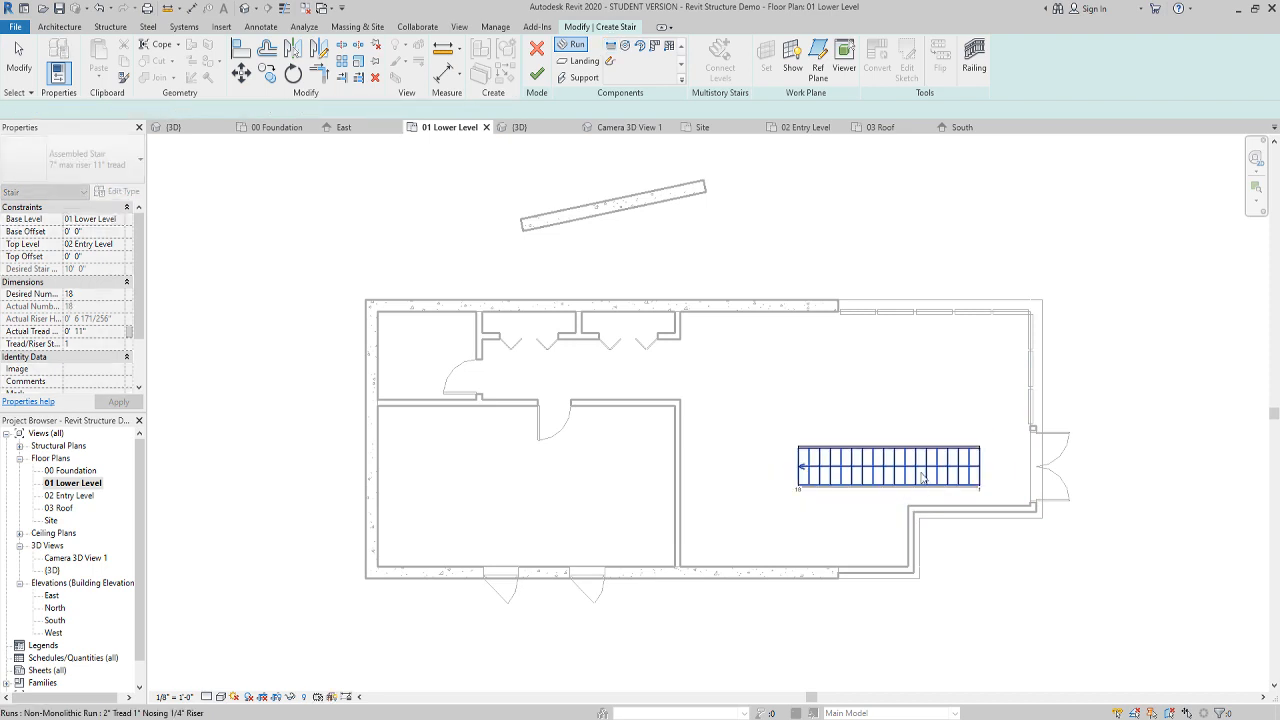
pyautogui.press('Escape')
pyautogui.click(538, 78)
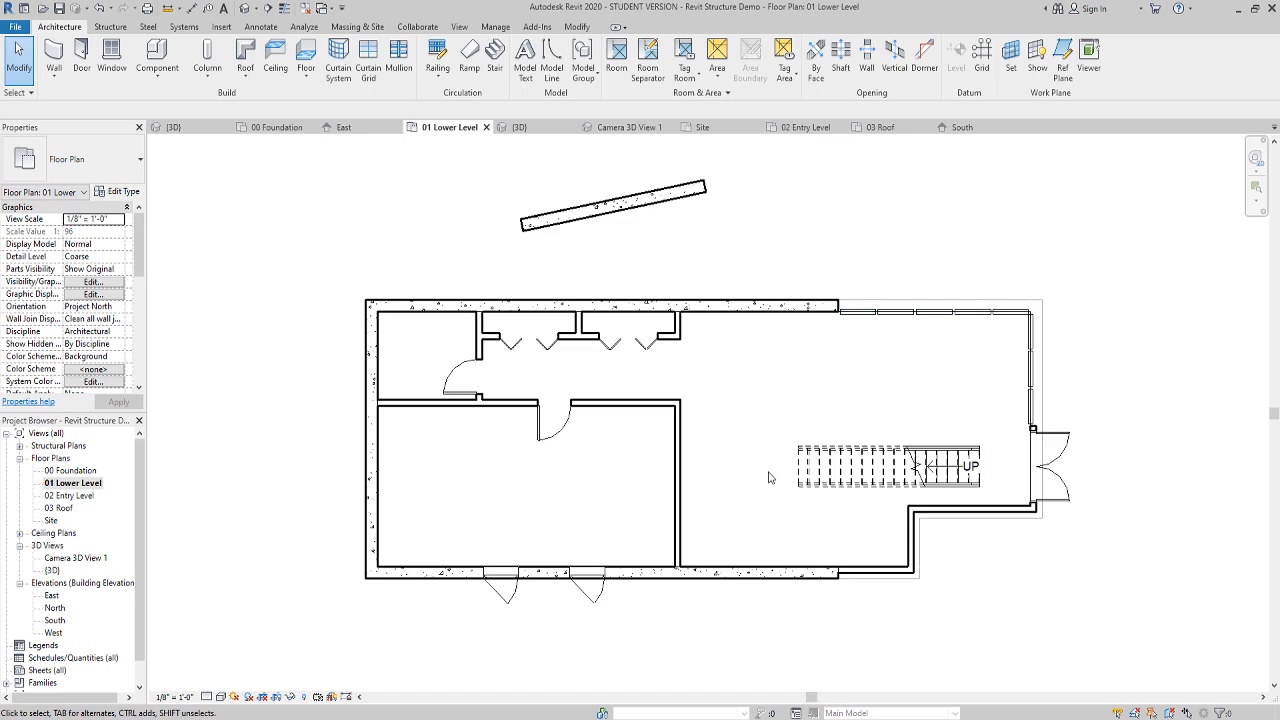
# Edit the entry-level floor's boundary on the 02 Entry Level plan, adding lines for a 6' by 3' 4" notch at the stair's west end
pyautogui.doubleClick(52, 497)
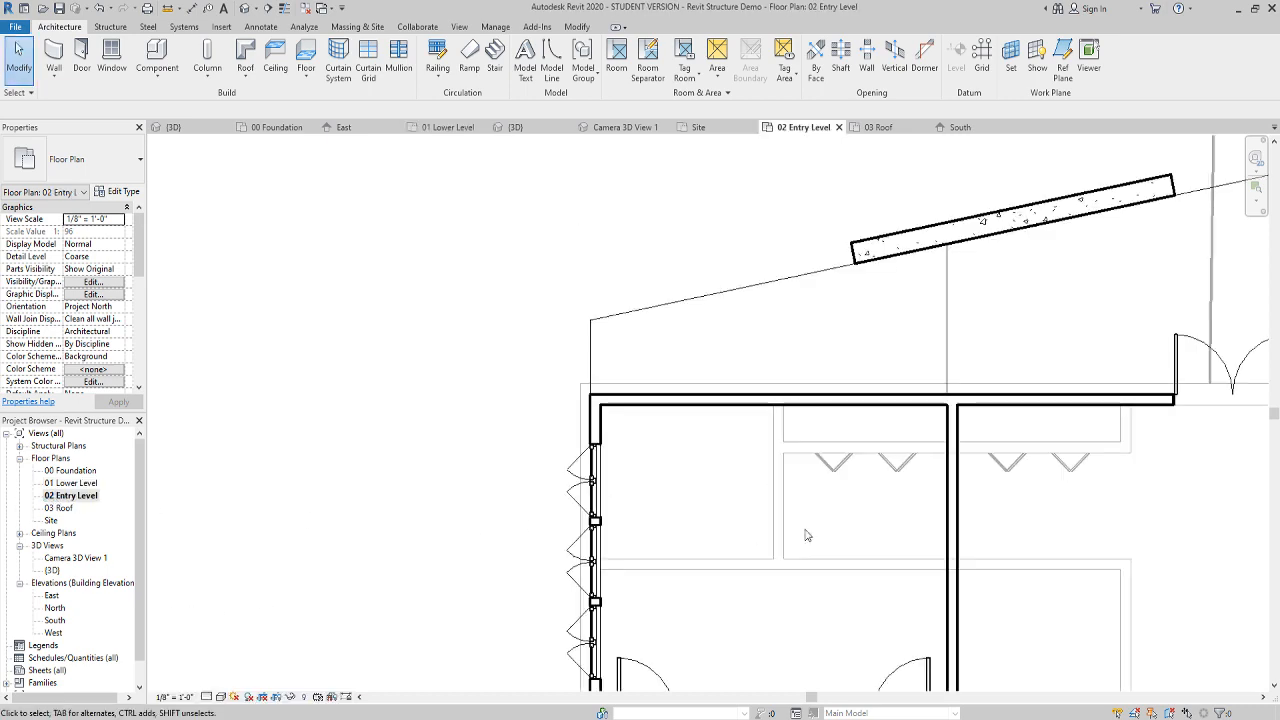
pyautogui.scroll(-4, 1000, 537)
pyautogui.moveTo(1050, 543); pyautogui.dragTo(709, 422, button='middle')
pyautogui.scroll(1, 840, 546)
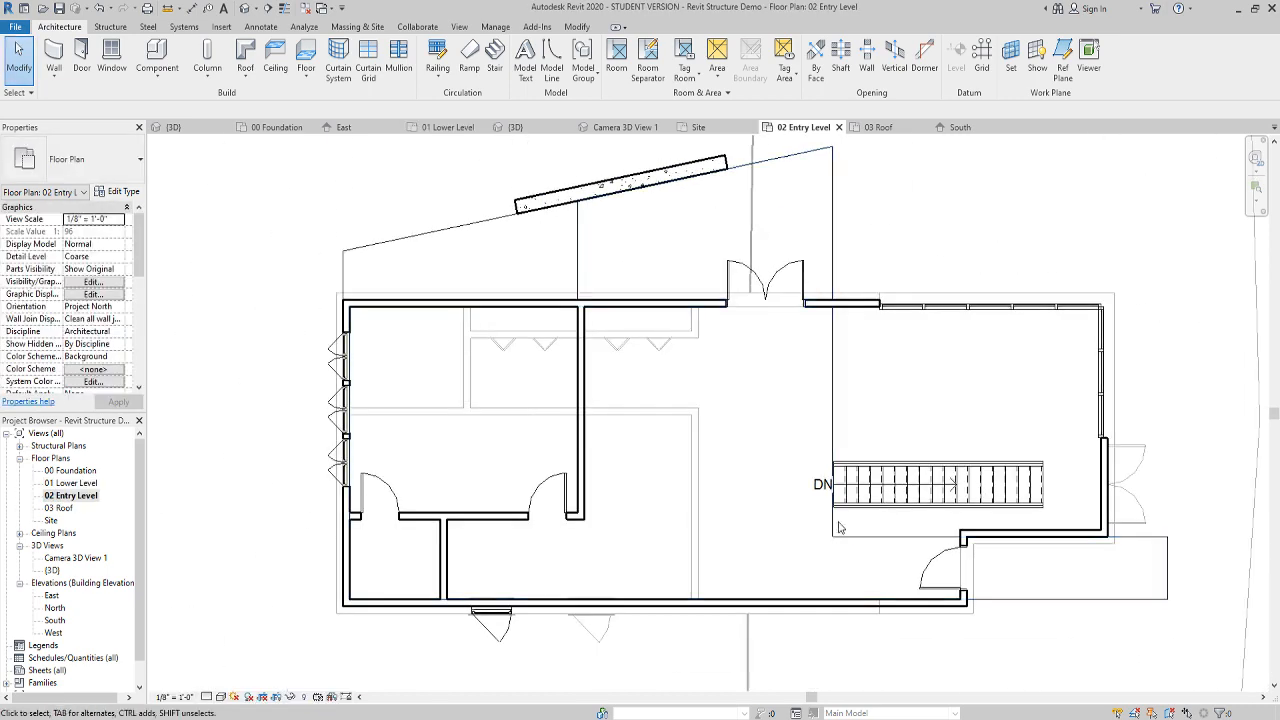
pyautogui.click(973, 561)
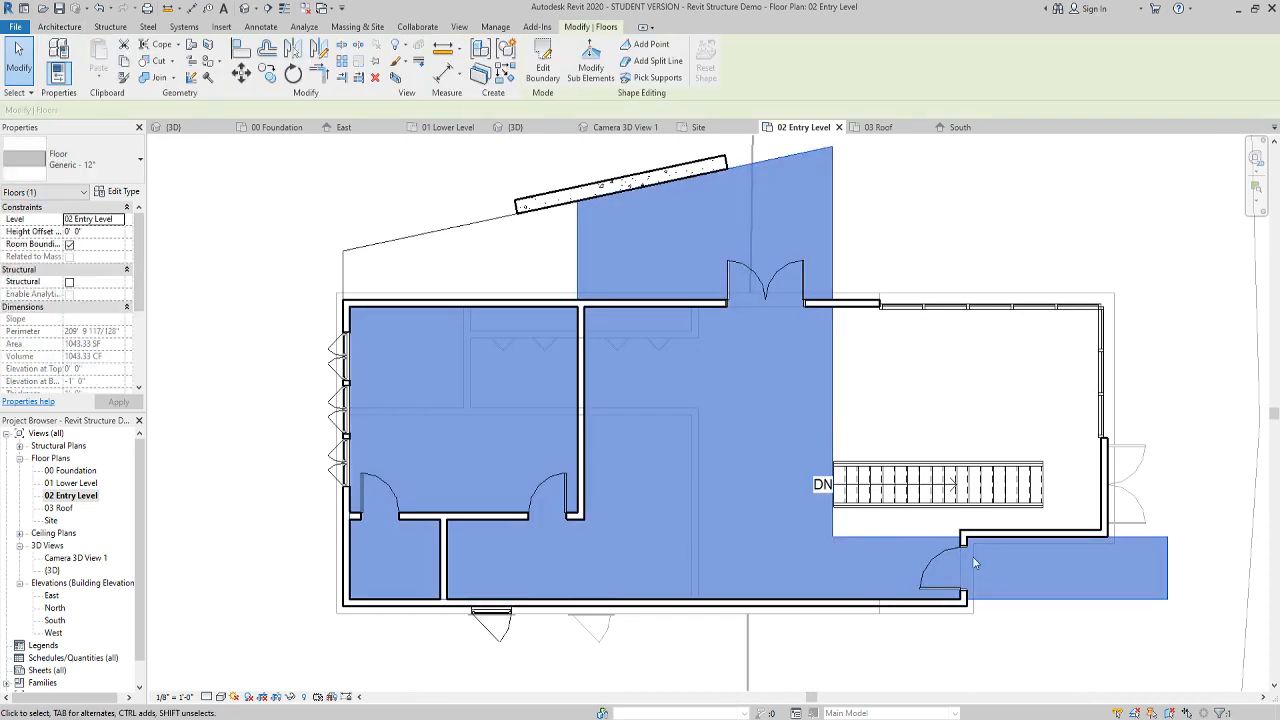
pyautogui.click(543, 62)
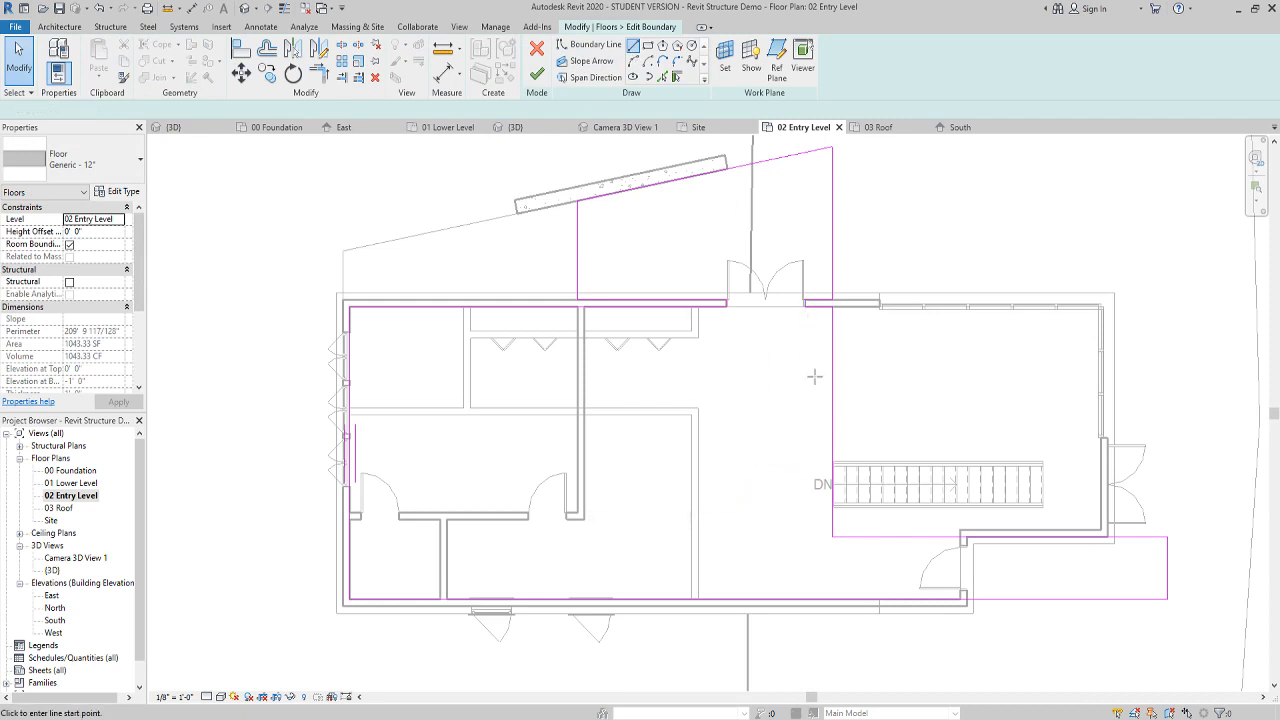
pyautogui.click(633, 47)
pyautogui.click(832, 537)
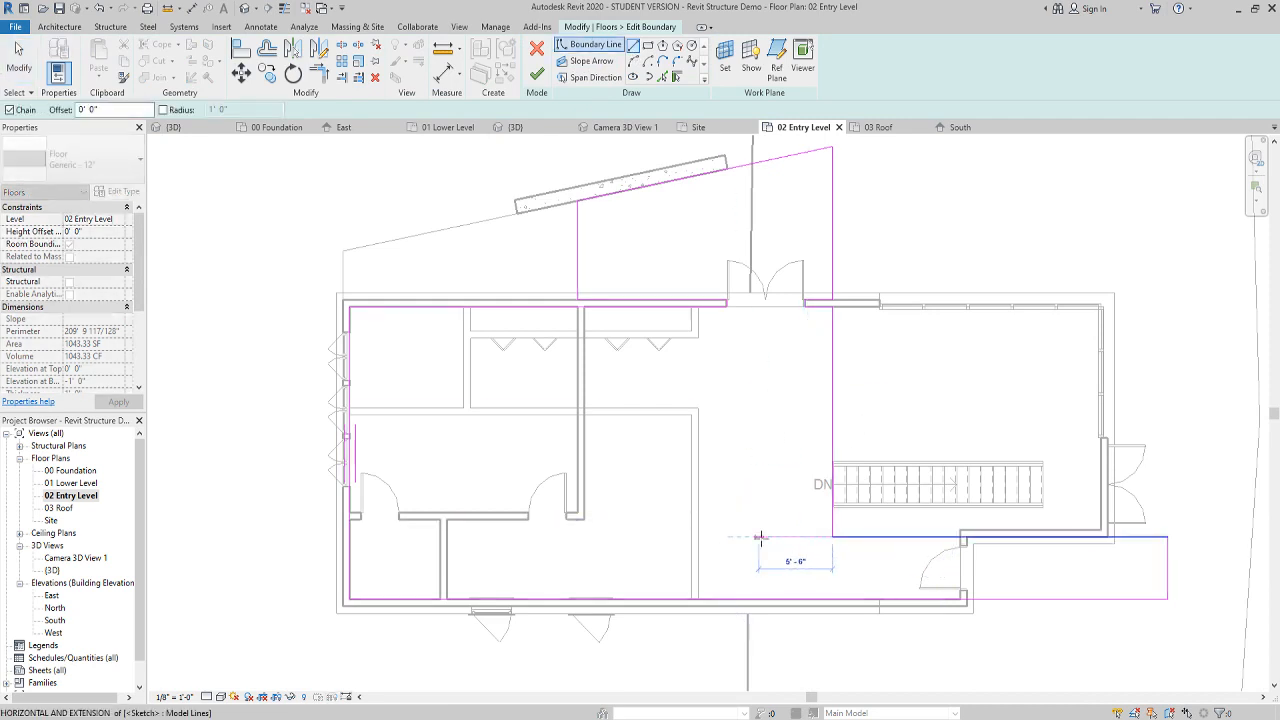
pyautogui.write('6')
pyautogui.press('Return')
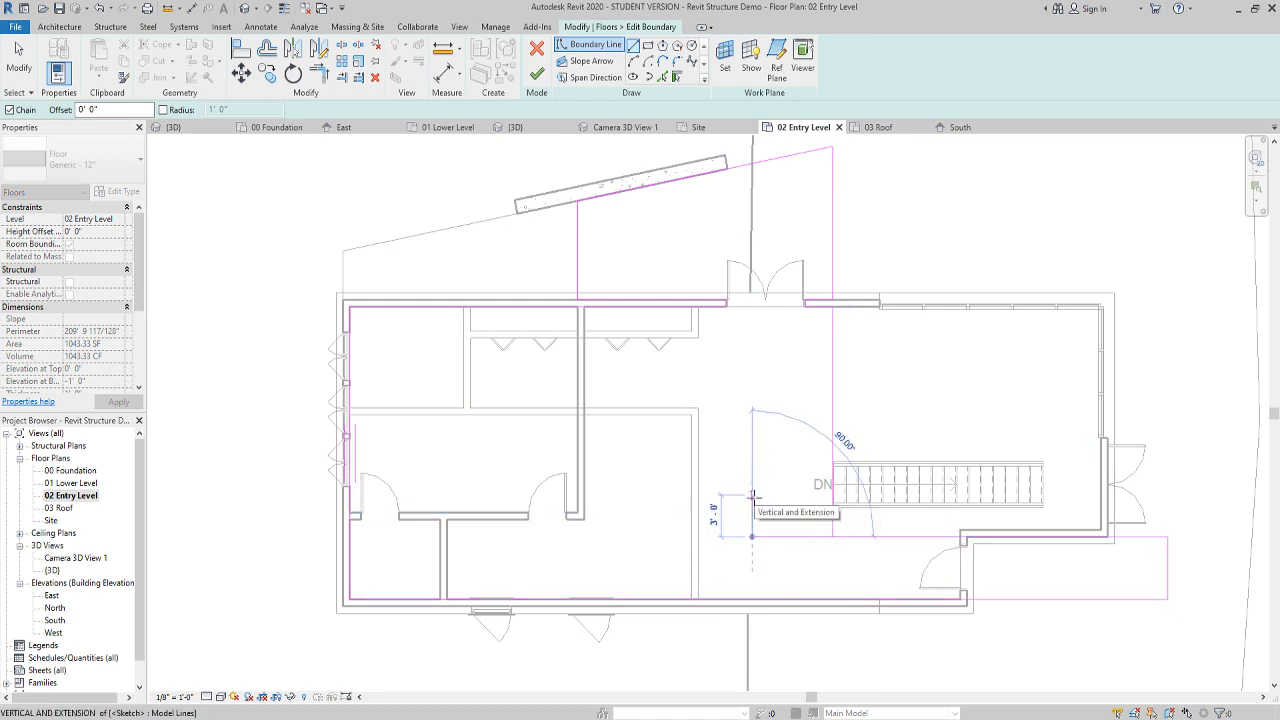
pyautogui.write('3')
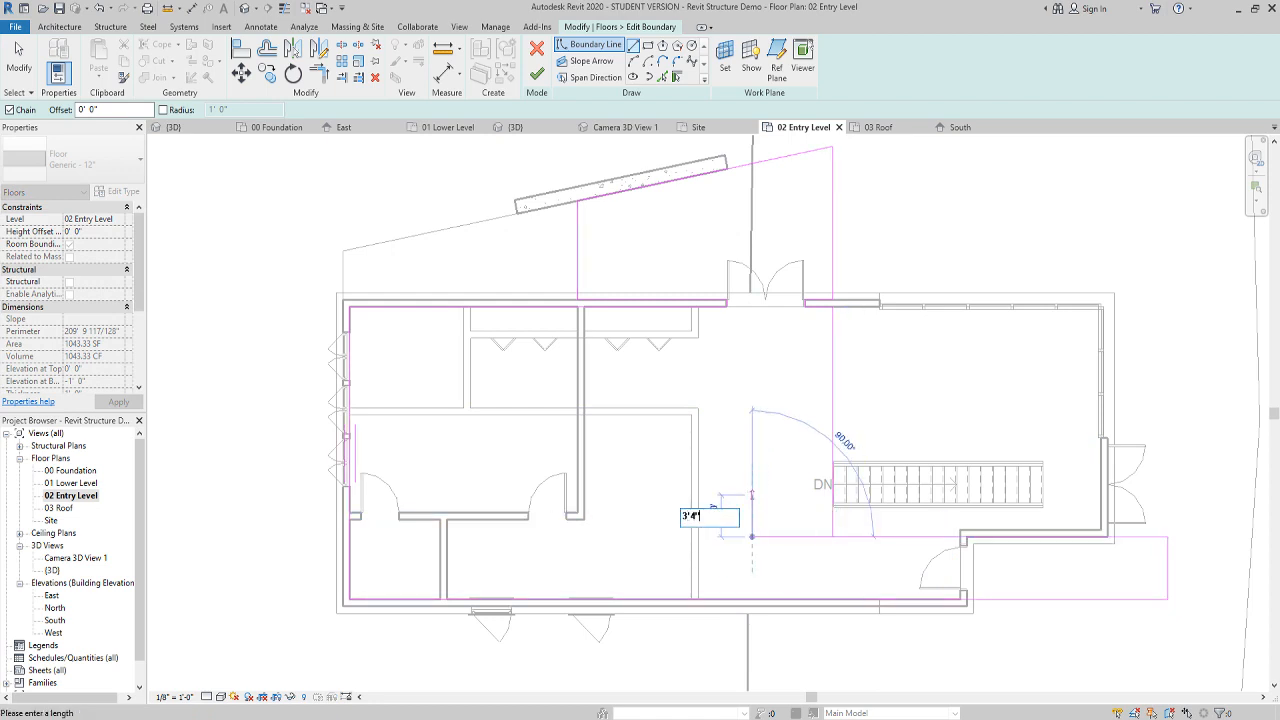
pyautogui.write('\'4"')
pyautogui.press('Return')
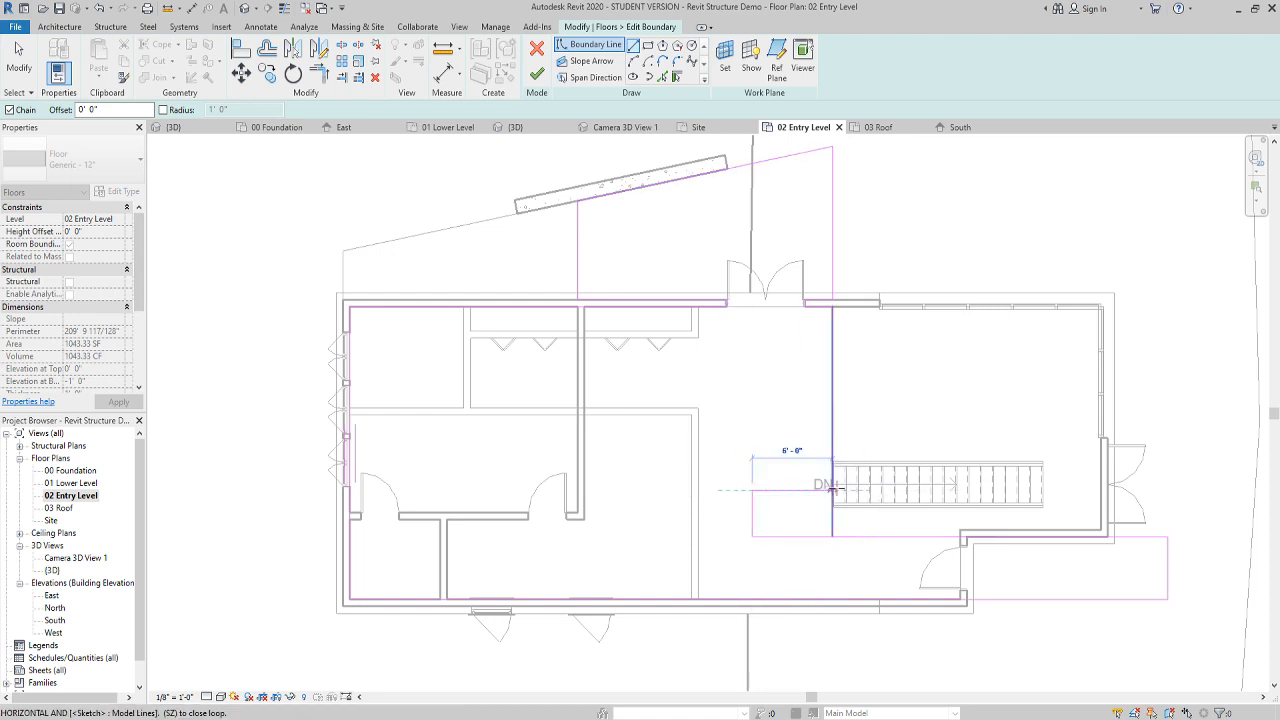
pyautogui.click(832, 489)
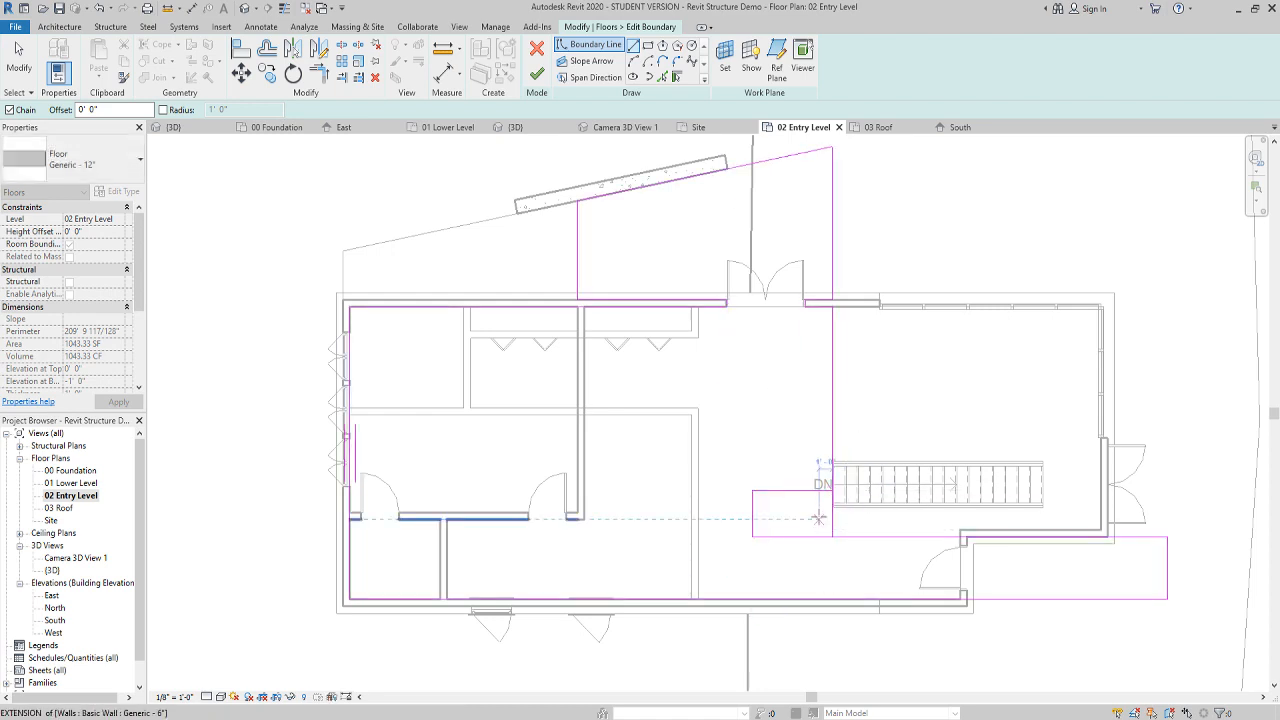
# Shorten the floor's vertical boundary line to the notch's upper corner and finish the edit without attaching walls to the floor
pyautogui.press('Escape')
pyautogui.click(833, 518)
pyautogui.moveTo(832, 537); pyautogui.dragTo(832, 490)
pyautogui.click(811, 521)
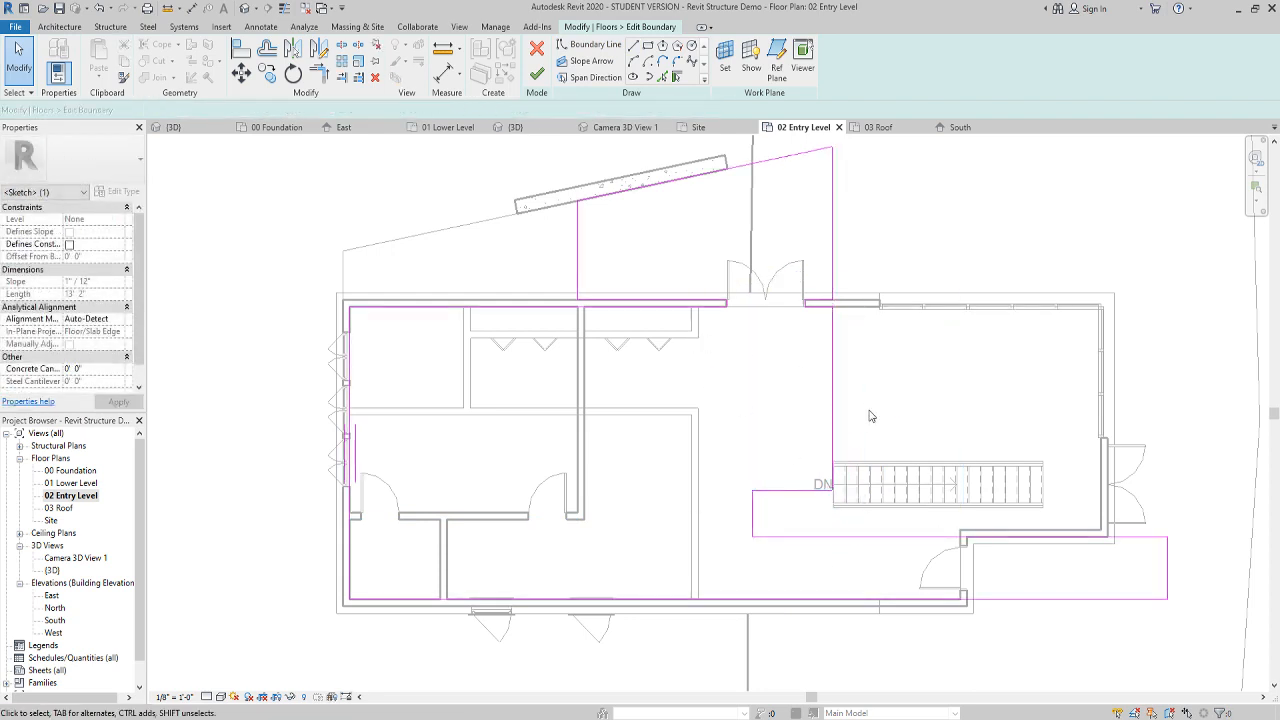
pyautogui.click(537, 74)
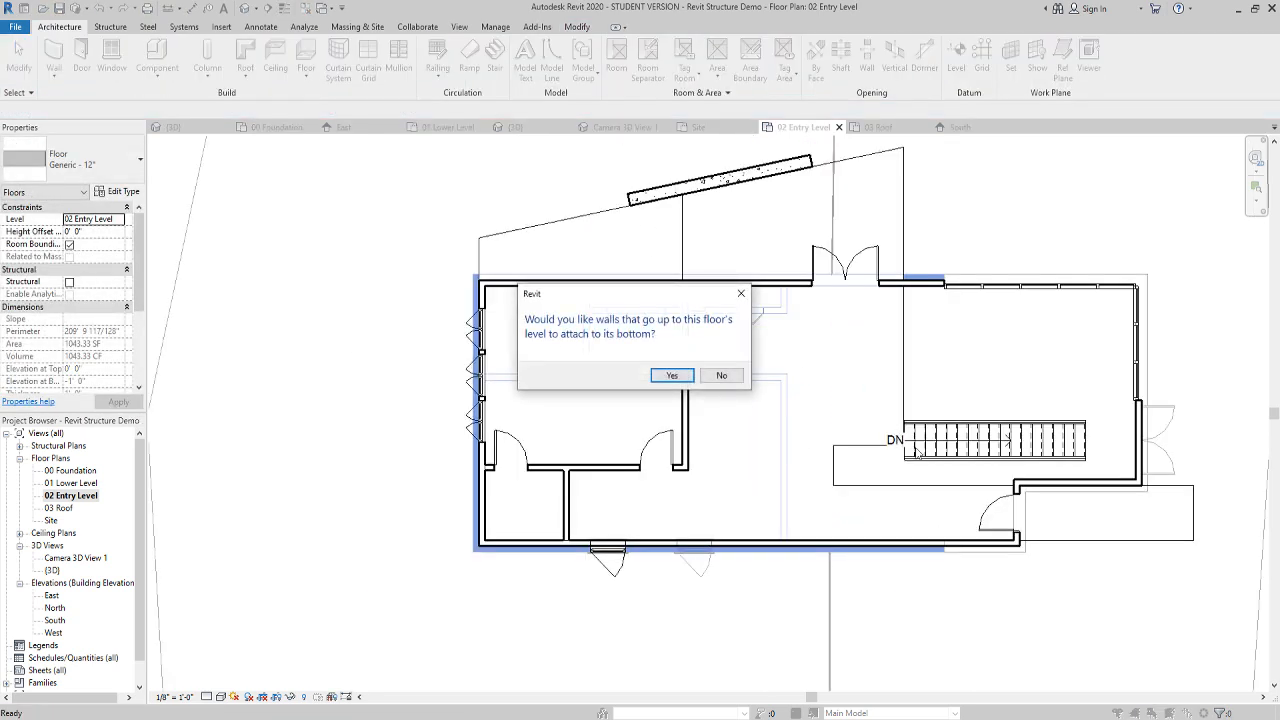
pyautogui.click(722, 377)
pyautogui.click(952, 422)
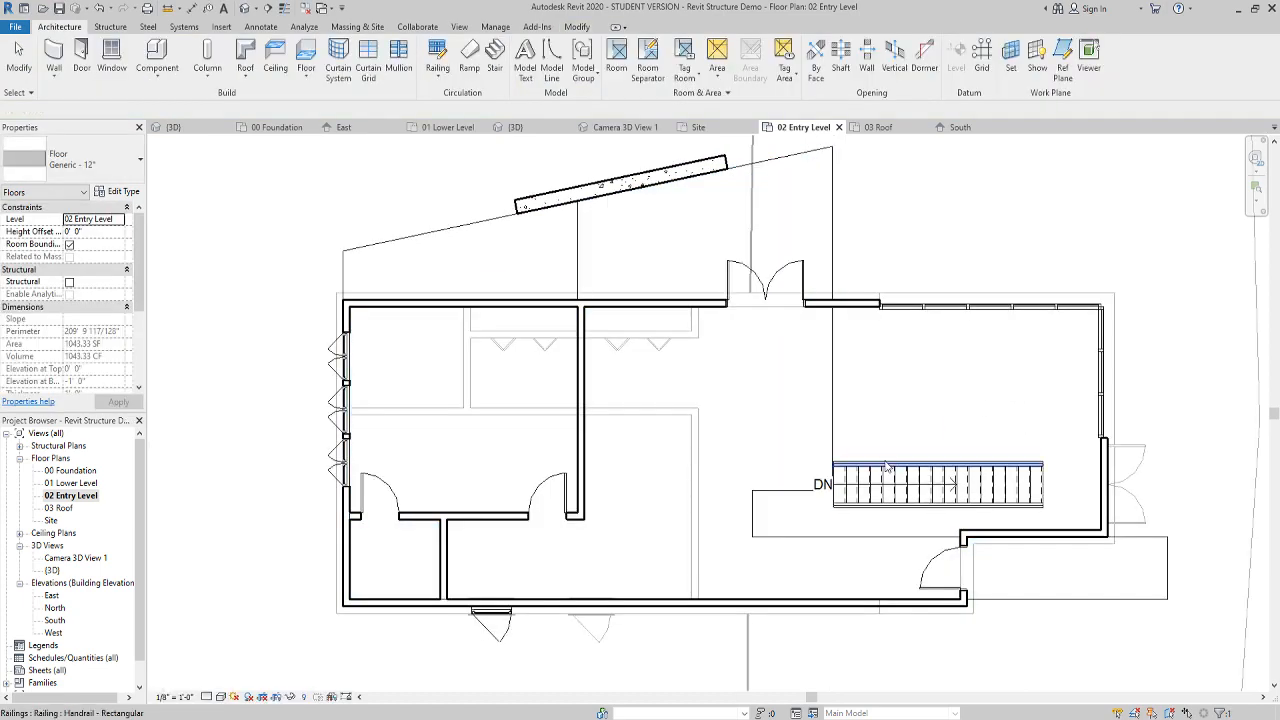
# Move the interior stair west and south so its west end fits the notch in the entry-level floor
pyautogui.click(887, 466)
pyautogui.click(1057, 489)
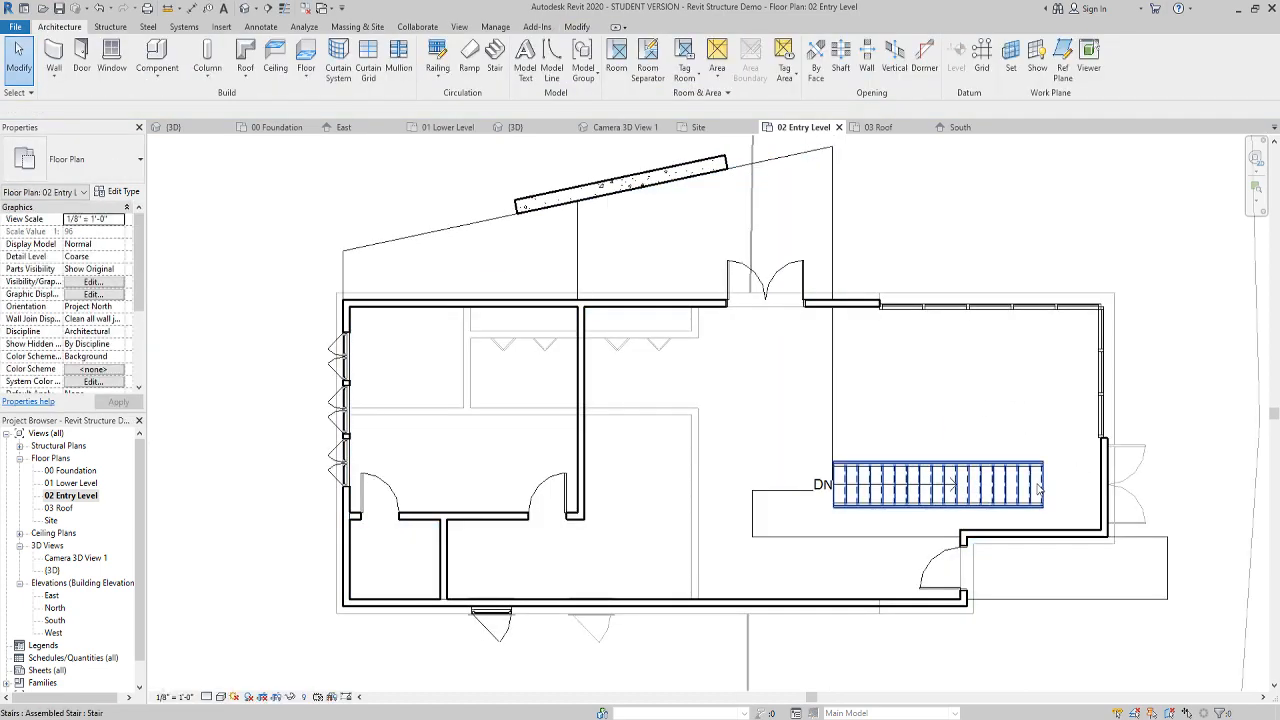
pyautogui.click(1039, 488)
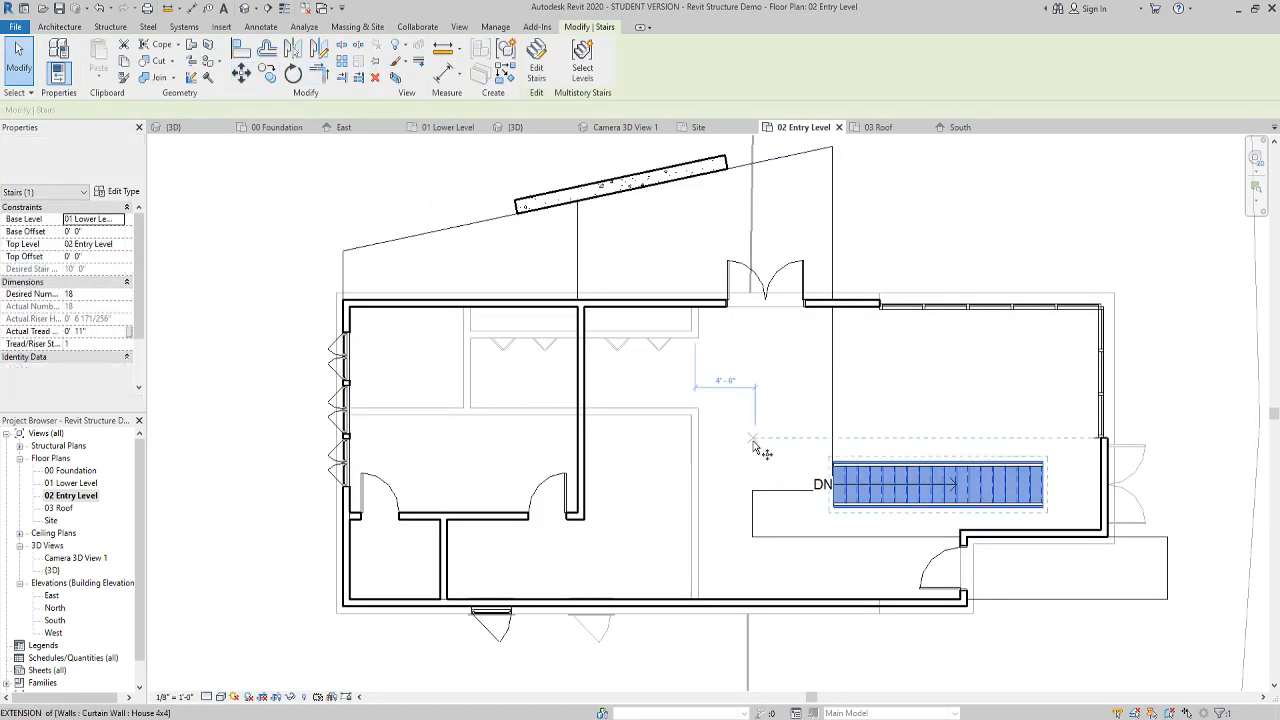
pyautogui.press('m')
pyautogui.press('v')
pyautogui.click(845, 512)
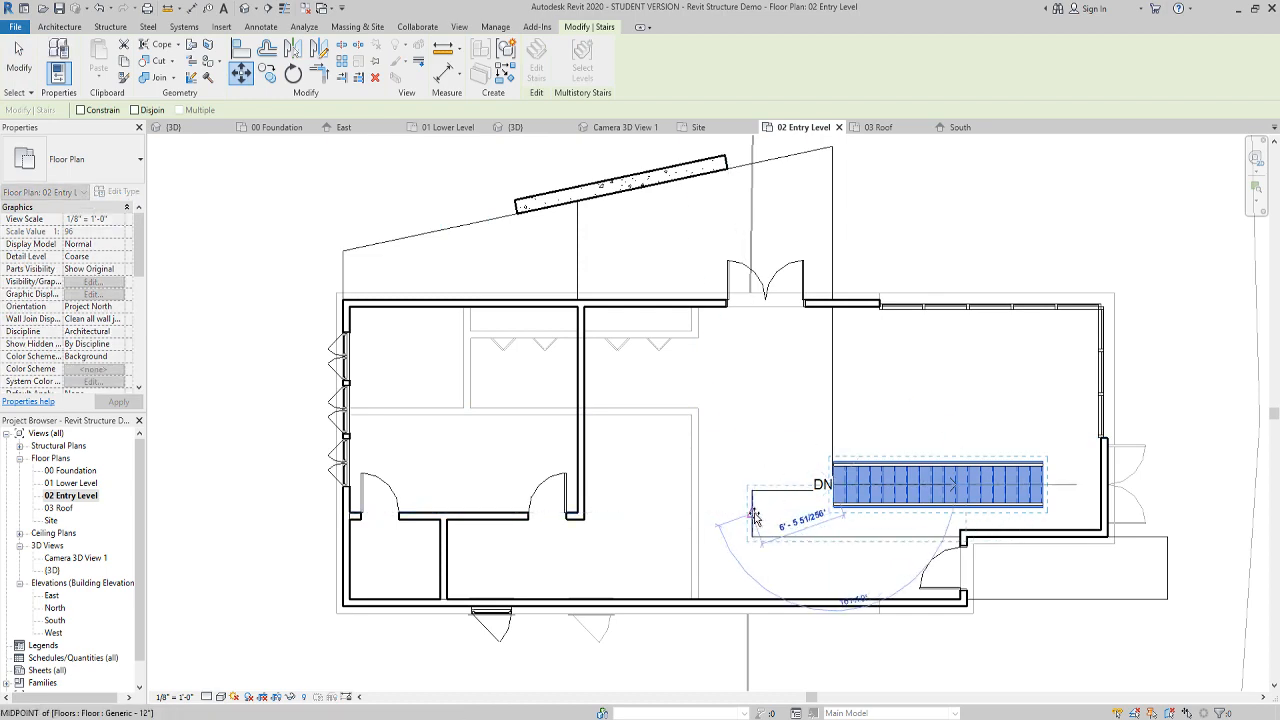
pyautogui.click(755, 516)
pyautogui.click(1003, 519)
# Check the stair's alignment with the floor opening on the 02 Entry Level plan and save the project
pyautogui.scroll(4, 1000, 519)
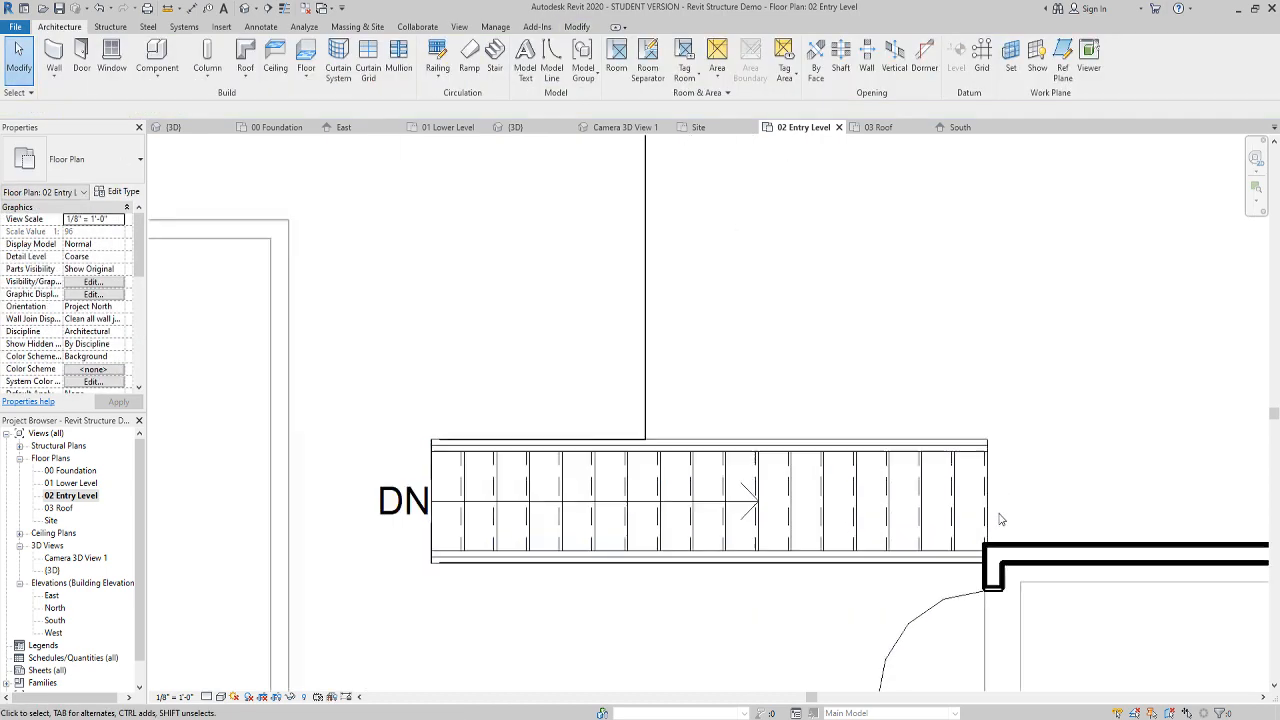
pyautogui.scroll(2, 1000, 519)
pyautogui.scroll(-6, 1020, 517)
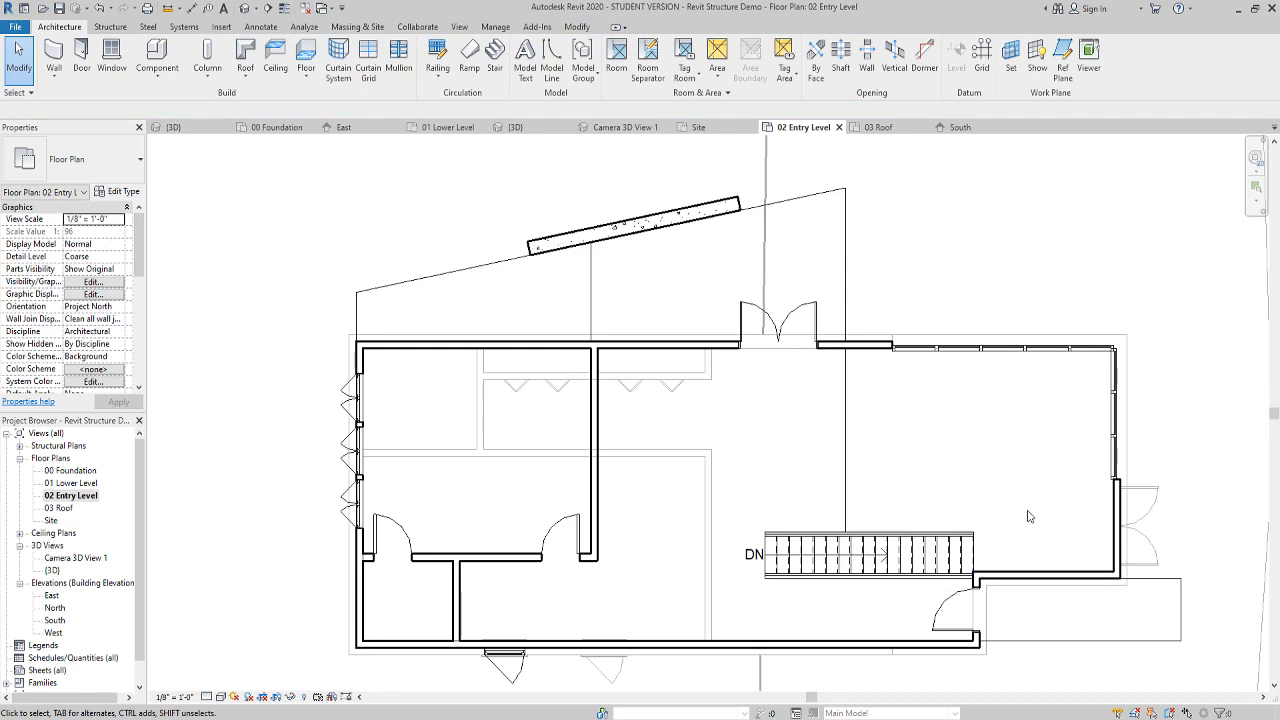
pyautogui.moveTo(1029, 516); pyautogui.dragTo(954, 431, button='middle')
pyautogui.hotkey('ctrl', 's')
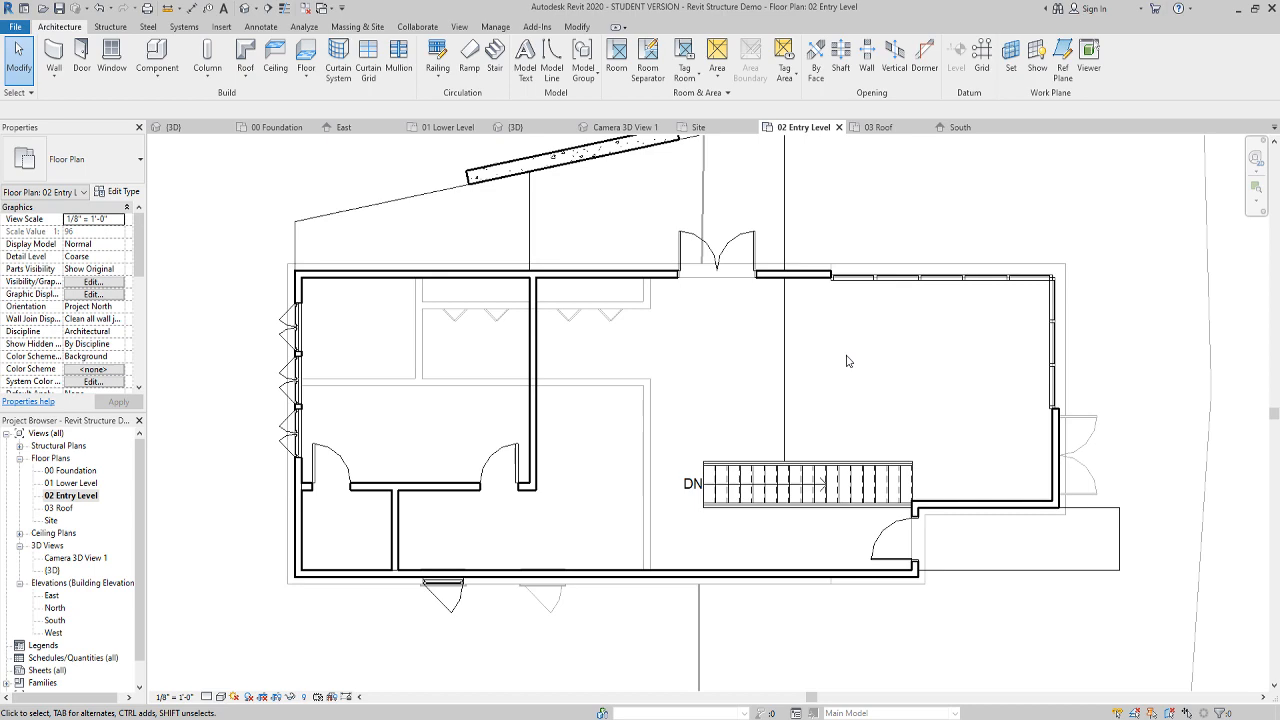
pyautogui.scroll(-2, 810, 362)
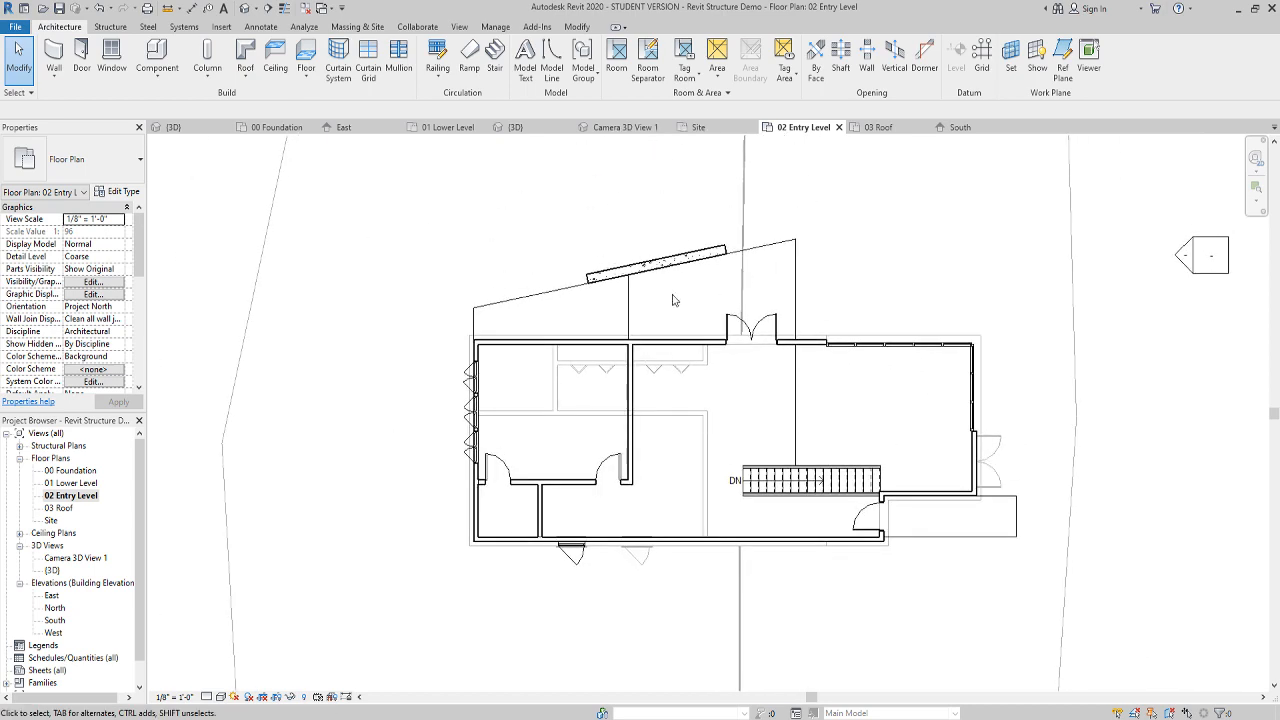
pyautogui.click(58, 8)
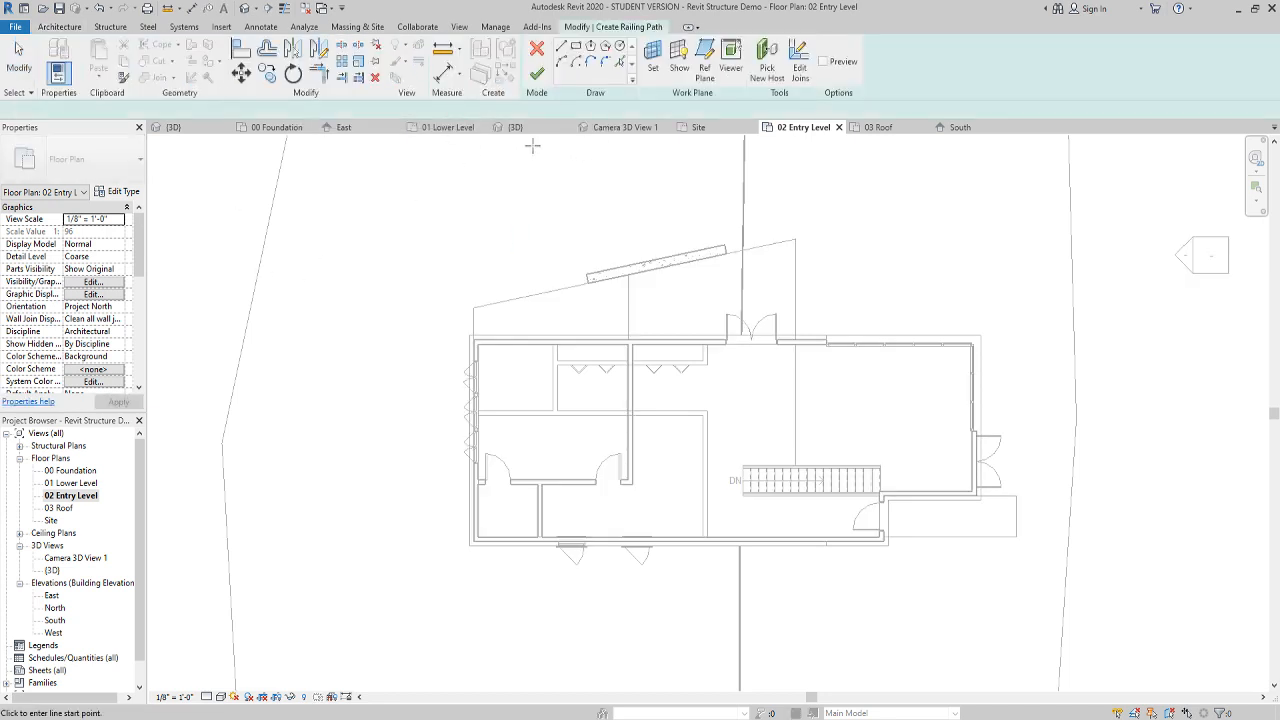
# Sketch and finish a Glass Panel - Bottom Fill railing along the entry floor's angled north edge and 11' east edge to the house wall
pyautogui.click(94, 164)
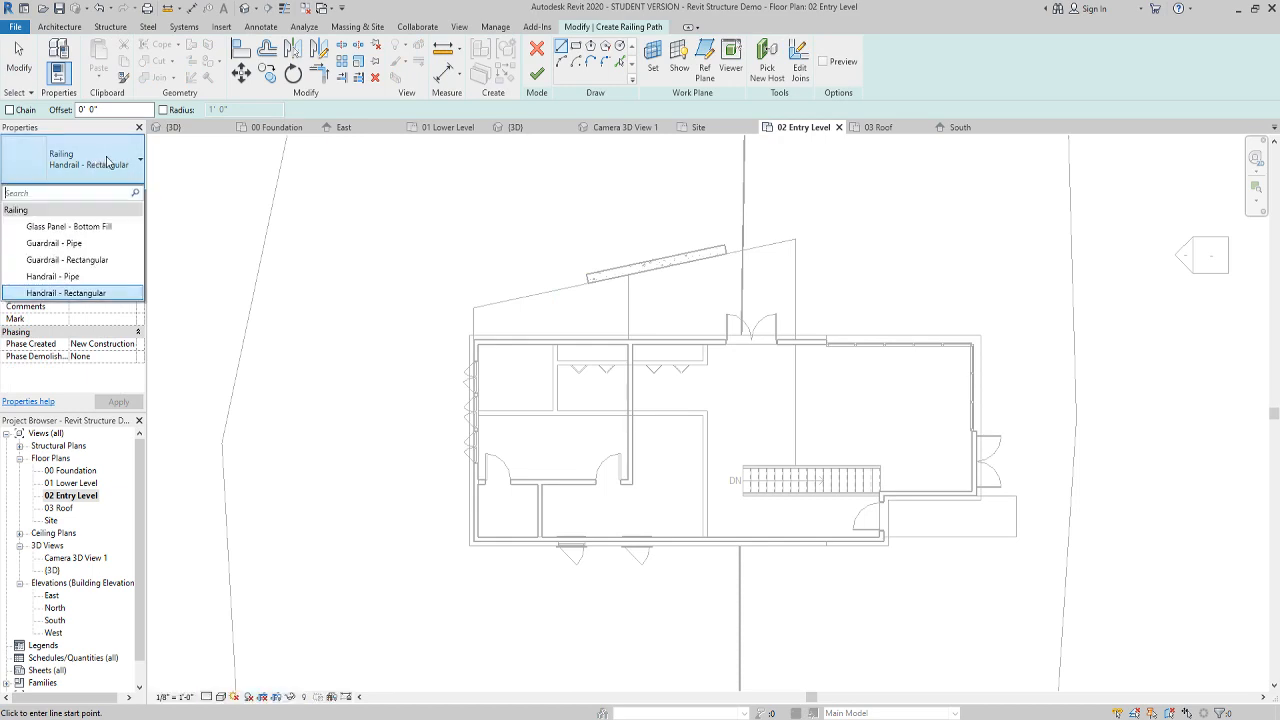
pyautogui.click(106, 232)
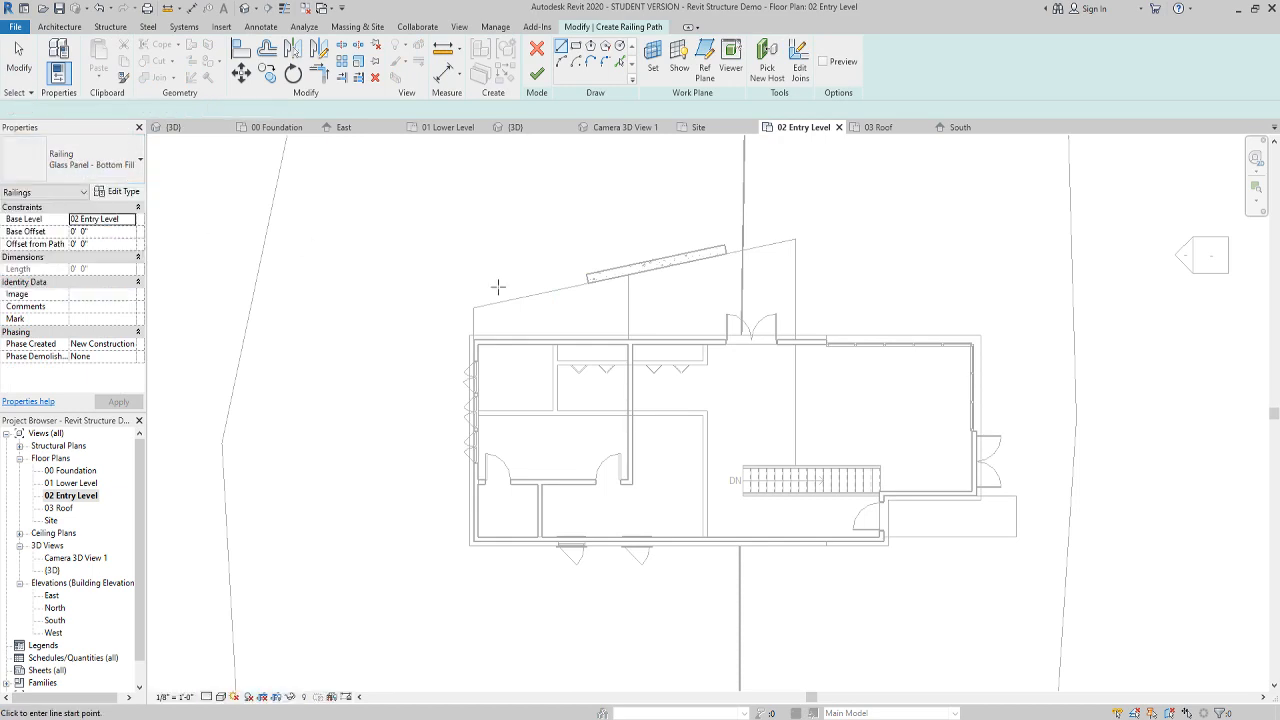
pyautogui.click(628, 275)
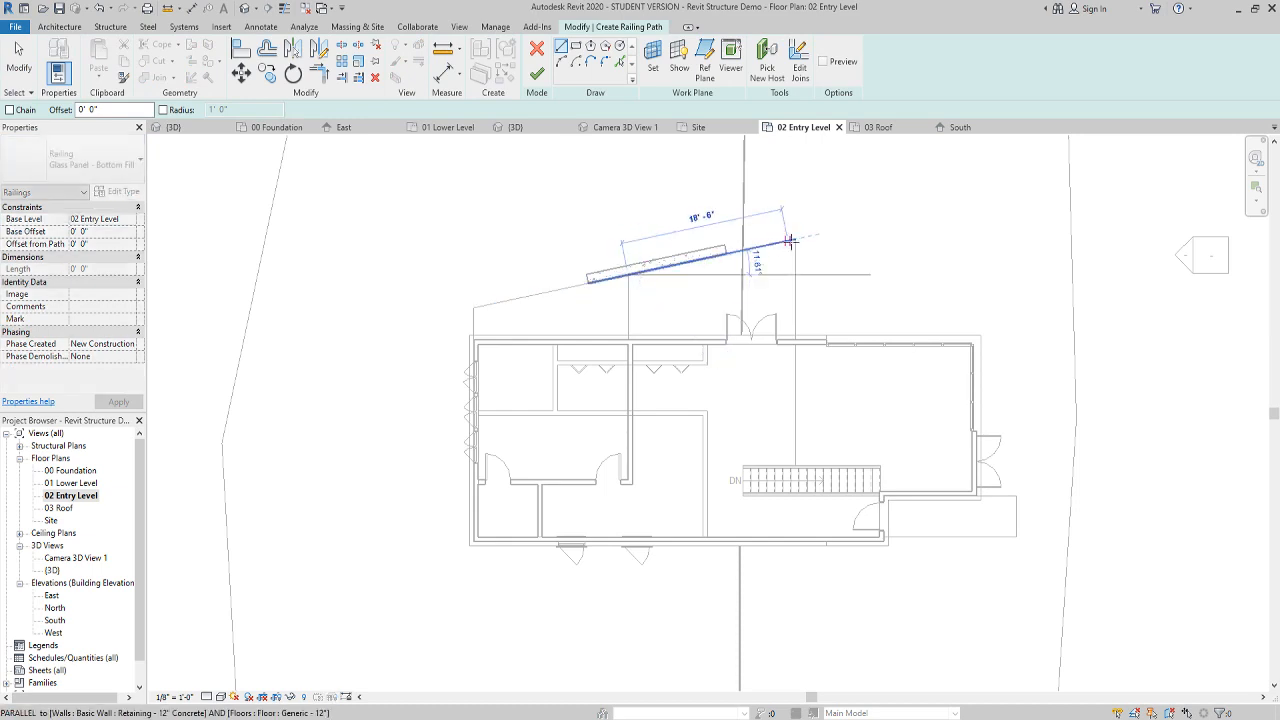
pyautogui.click(795, 240)
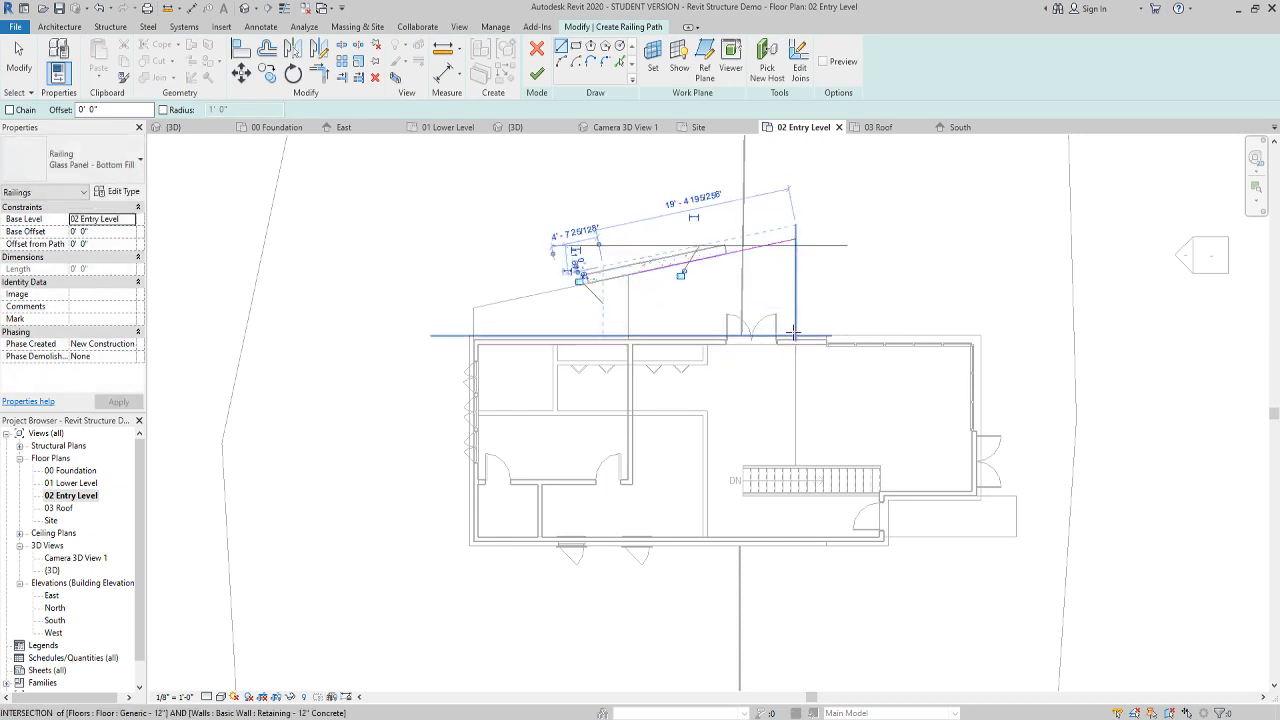
pyautogui.scroll(5, 790, 335)
pyautogui.click(810, 367)
pyautogui.scroll(-5, 843, 363)
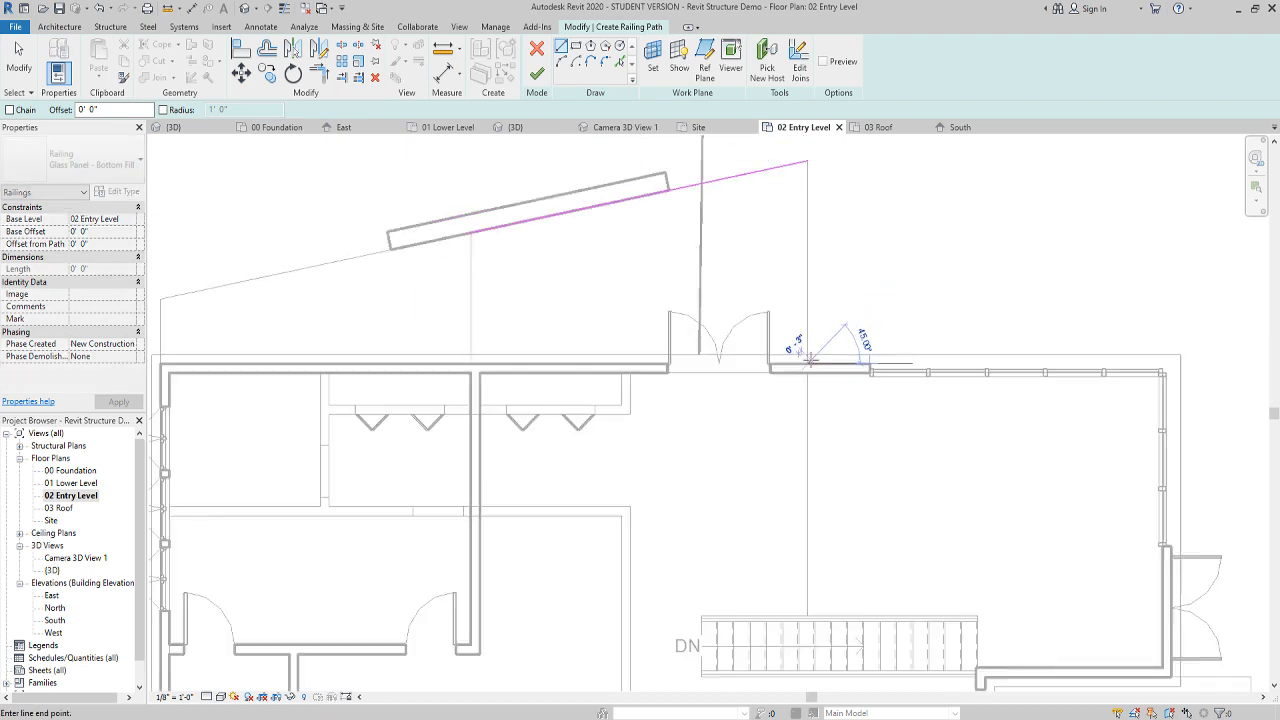
pyautogui.click(809, 261)
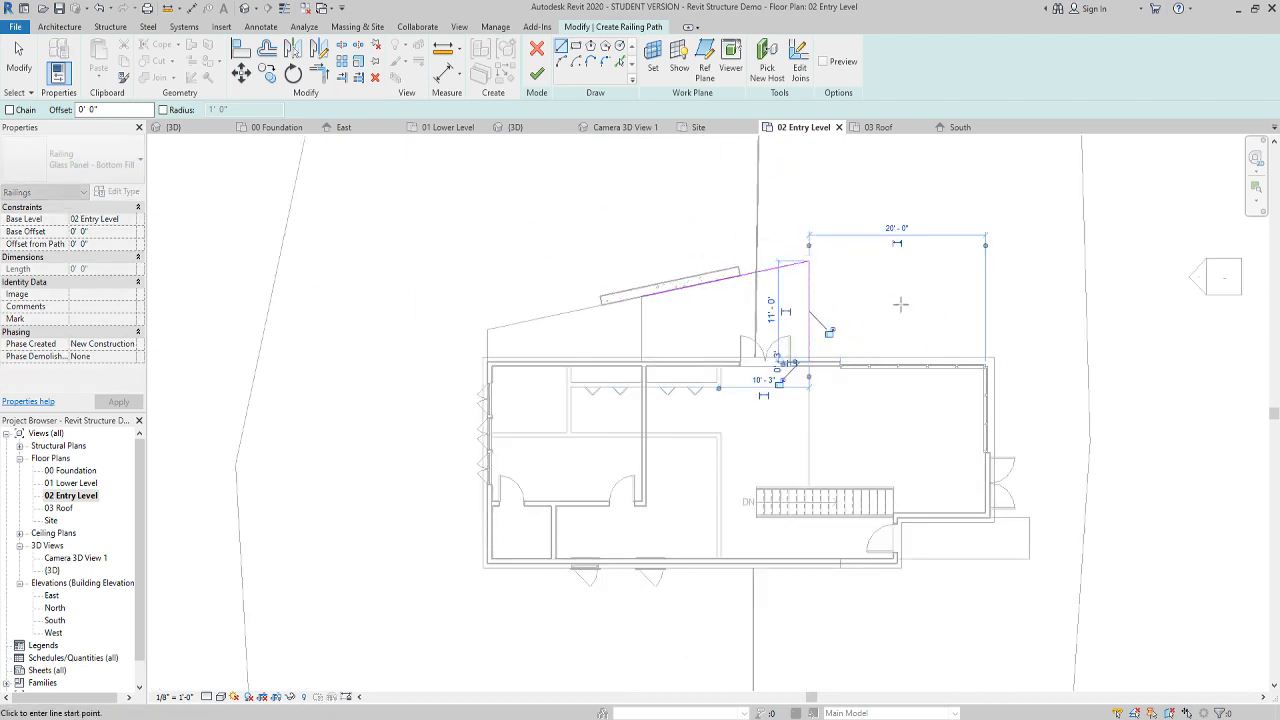
pyautogui.click(9, 110)
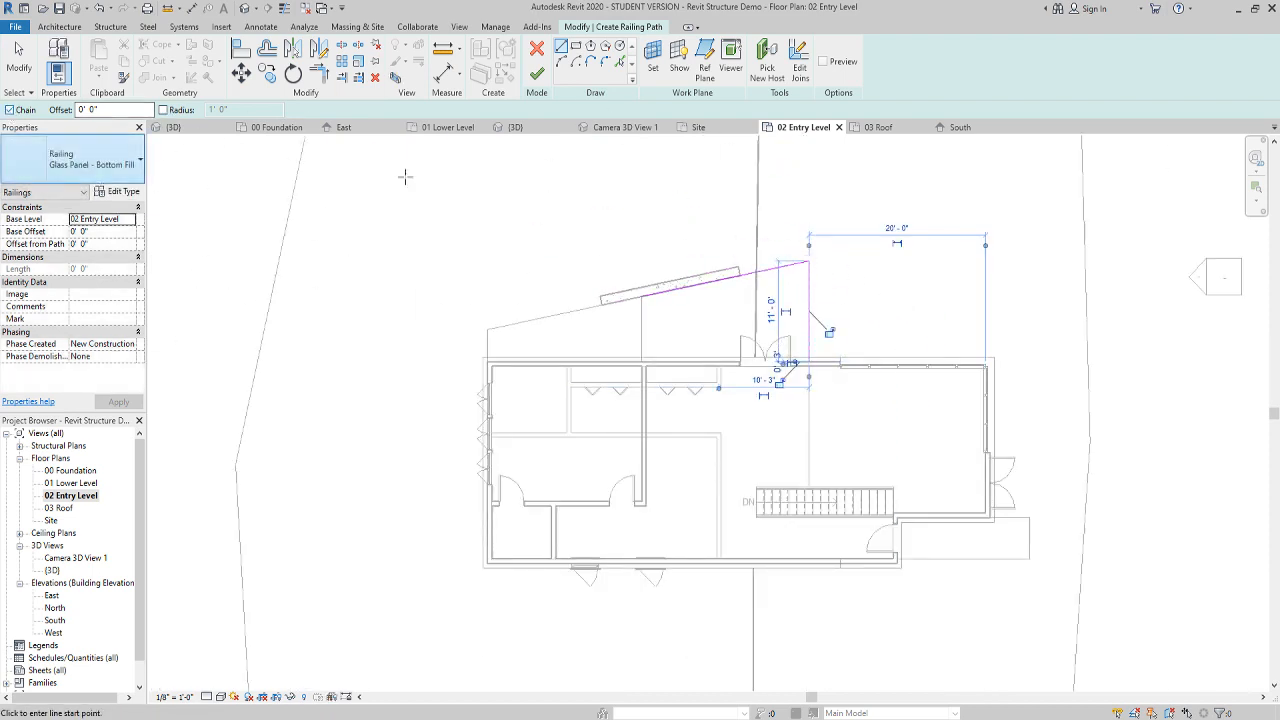
pyautogui.click(537, 73)
pyautogui.click(905, 311)
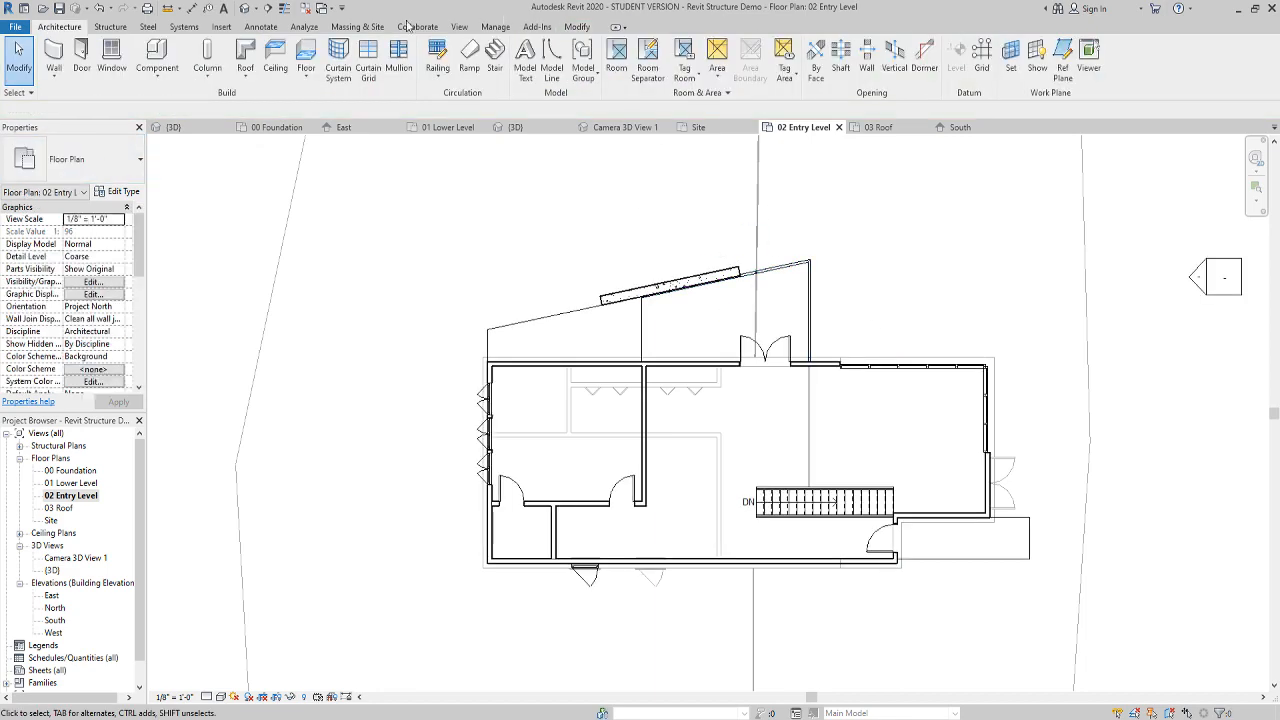
# Review the new railing in the 3D view and delete it on the 02 Entry Level plan
pyautogui.click(246, 9)
pyautogui.keyDown('shift'); pyautogui.moveTo(879, 390); pyautogui.dragTo(838, 428, button='middle'); pyautogui.keyUp('shift')
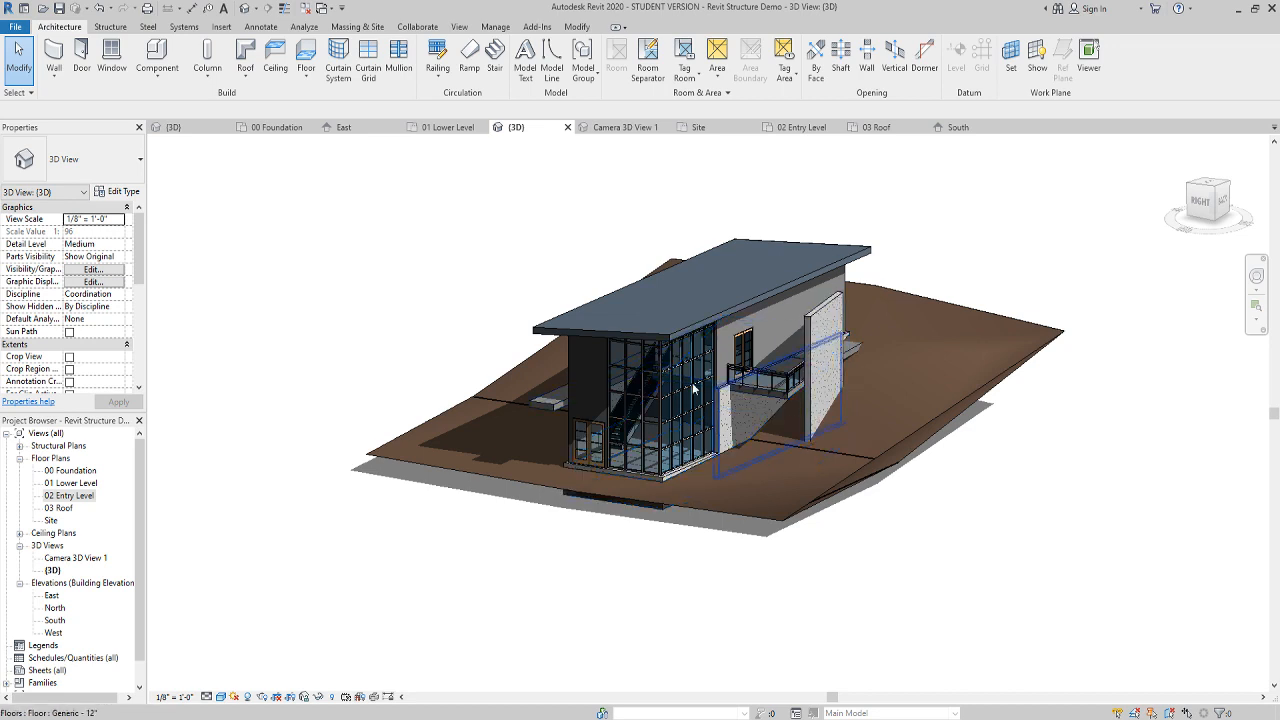
pyautogui.doubleClick(66, 497)
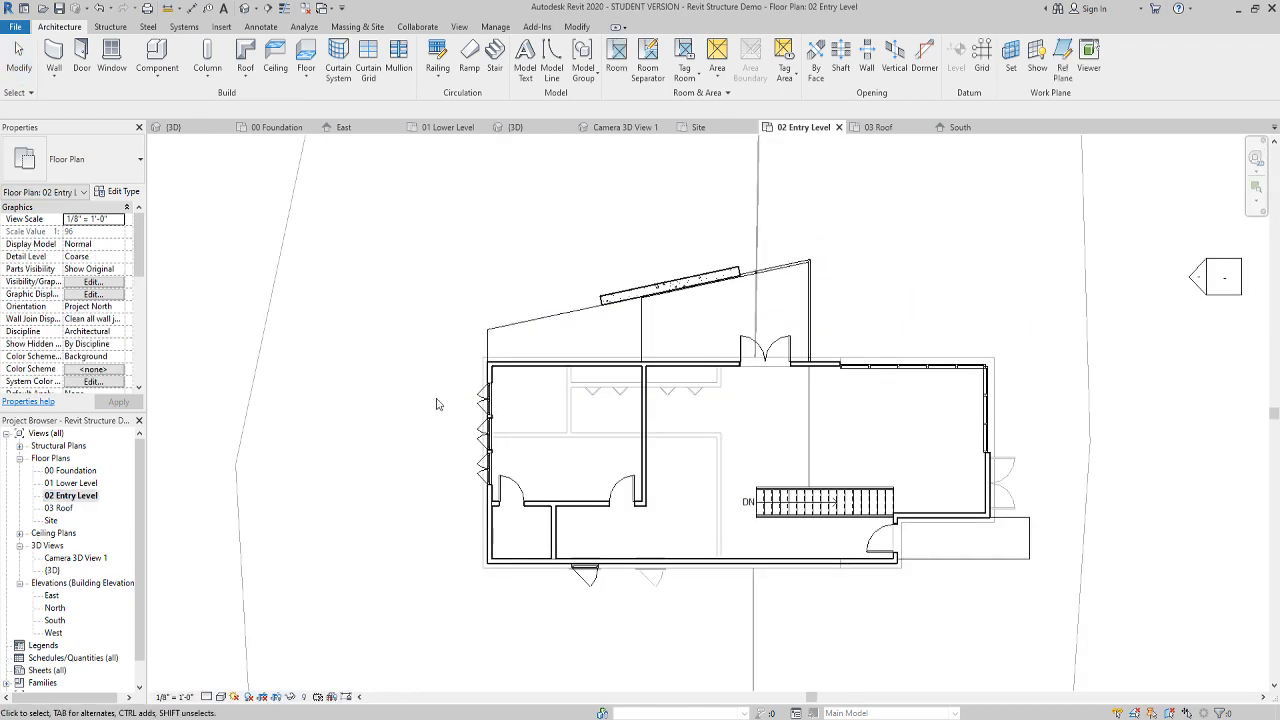
pyautogui.scroll(5, 784, 279)
pyautogui.click(784, 279)
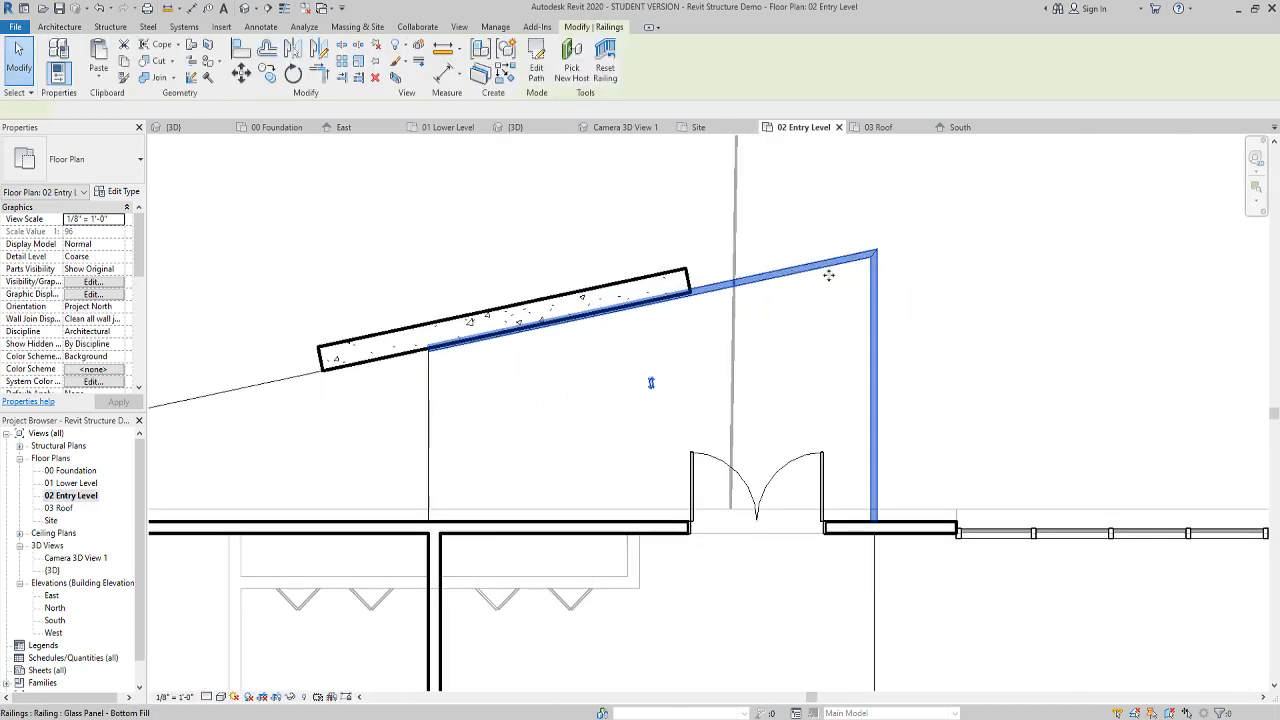
pyautogui.click(919, 326)
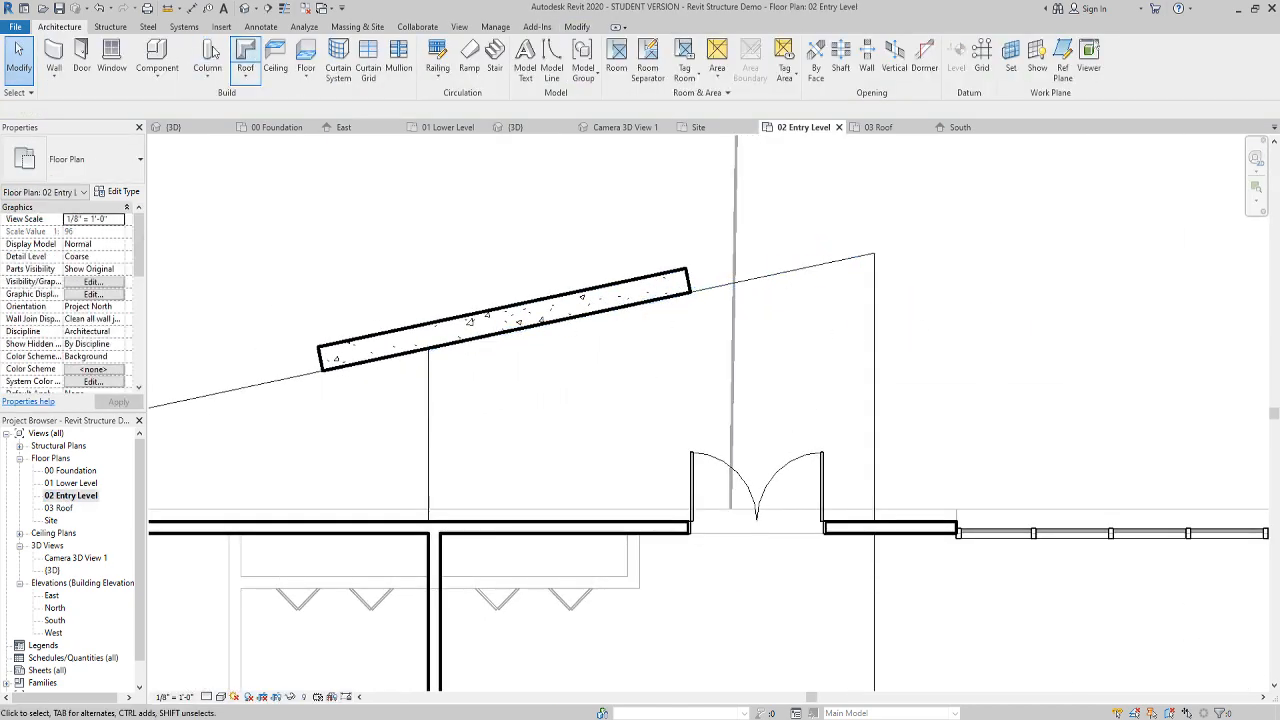
# Create a Glass Panel - Bottom Fill railing path by picking the entry floor's angled and east edges with a 4" inward offset
pyautogui.click(436, 52)
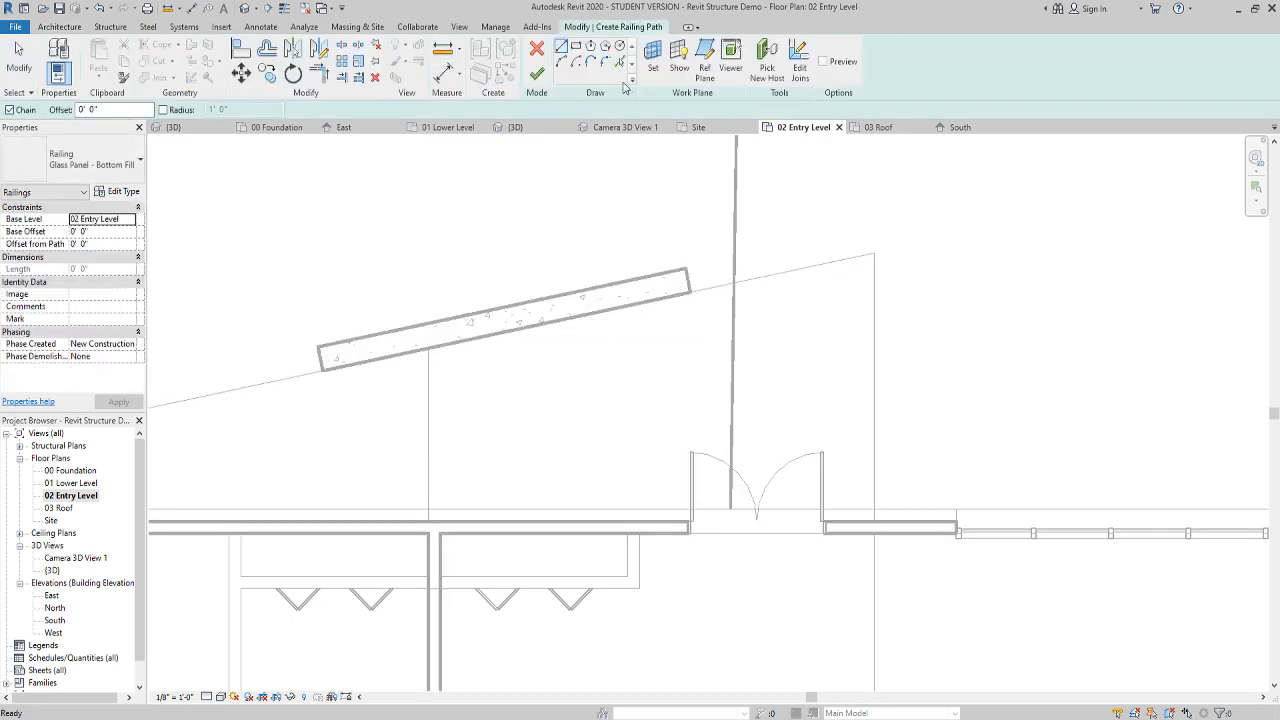
pyautogui.doubleClick(81, 110)
pyautogui.doubleClick(93, 110)
pyautogui.click(621, 63)
pyautogui.click(810, 297)
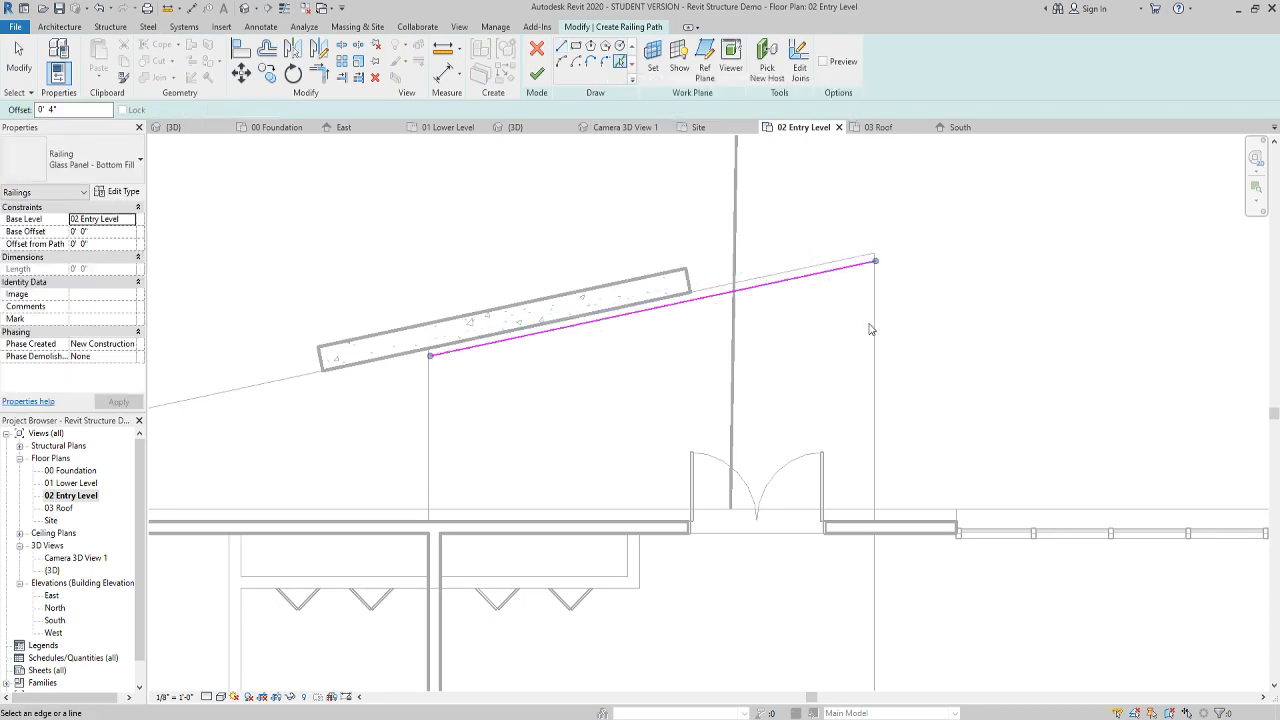
pyautogui.click(873, 329)
pyautogui.moveTo(989, 424); pyautogui.dragTo(994, 378, button='middle')
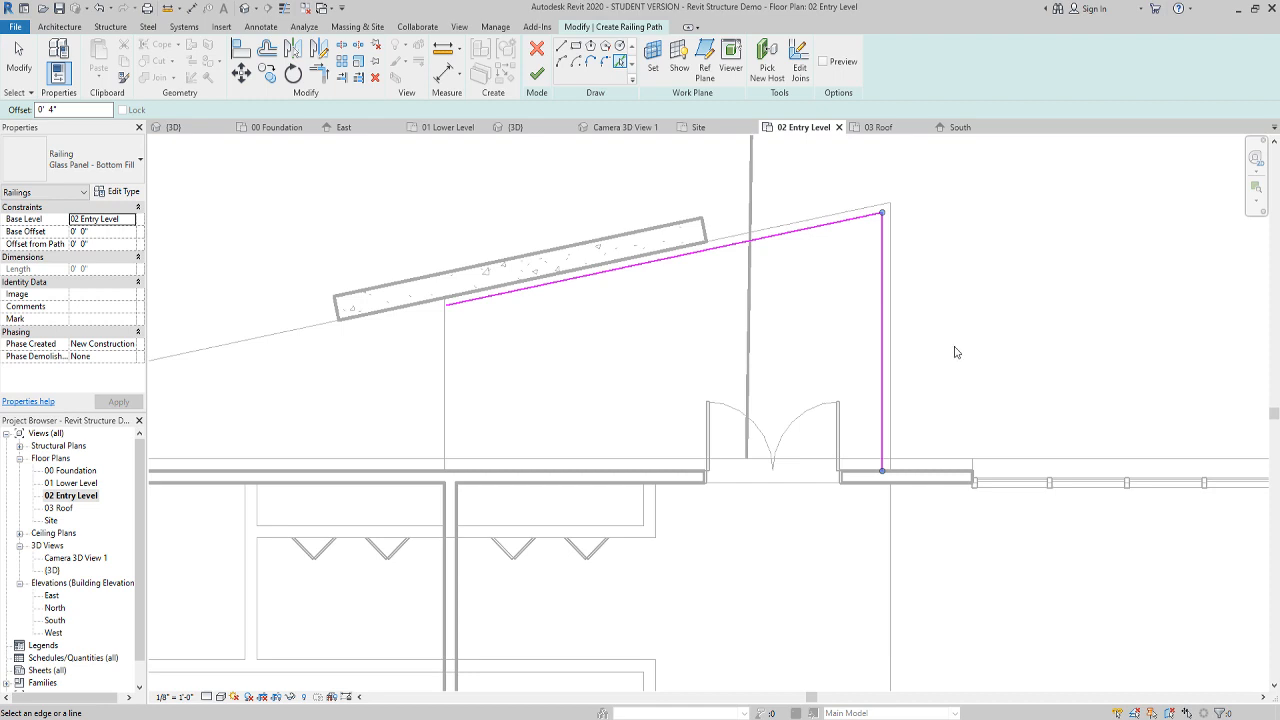
pyautogui.click(494, 304)
pyautogui.press('Escape')
pyautogui.click(512, 302)
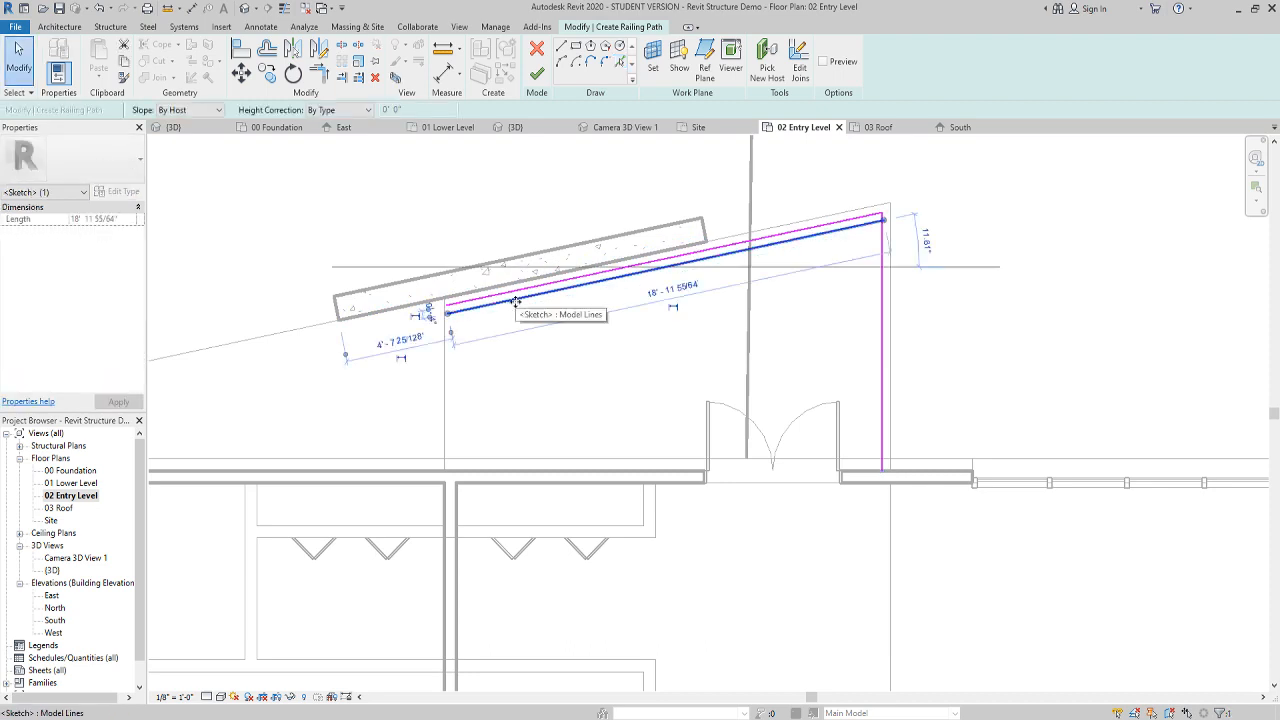
pyautogui.press('Delete')
# Shorten the angled railing line from its west end to 8' long, ending near the retaining wall's east end
pyautogui.click(461, 304)
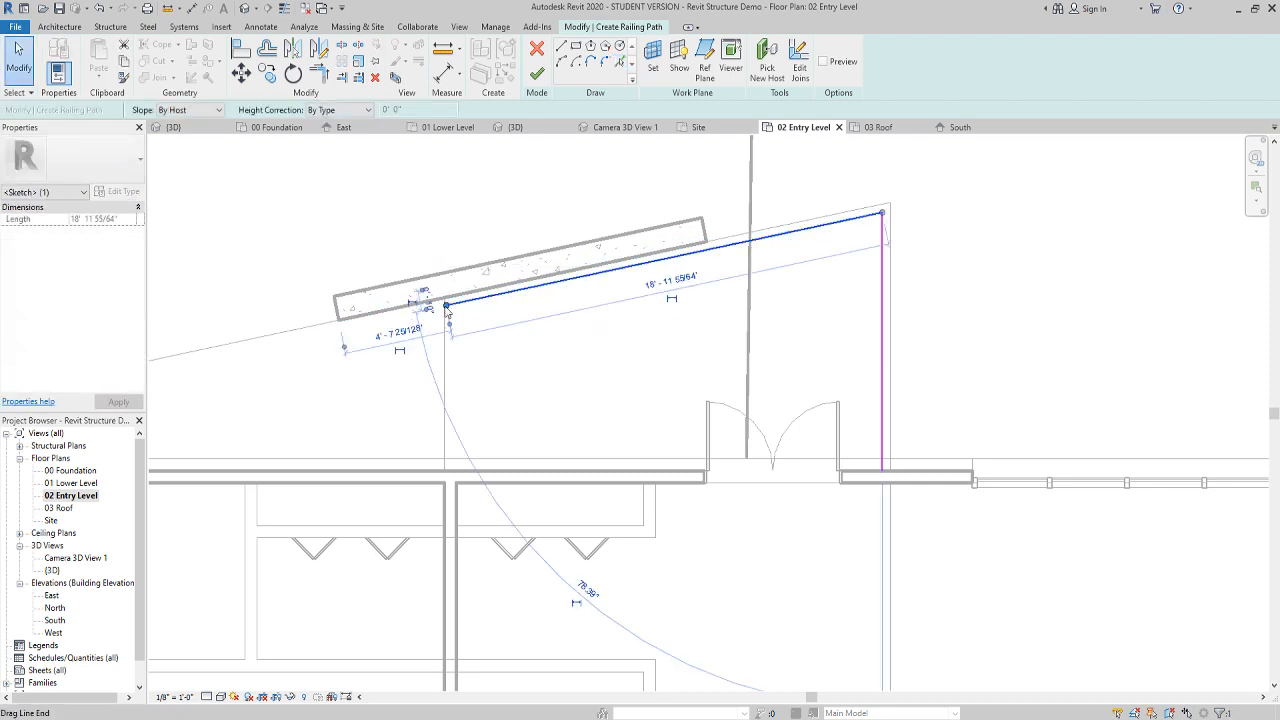
pyautogui.moveTo(446, 306)
pyautogui.mouseDown()
pyautogui.moveTo(770, 262)
pyautogui.moveTo(672, 255)
pyautogui.moveTo(698, 251)
pyautogui.mouseUp()
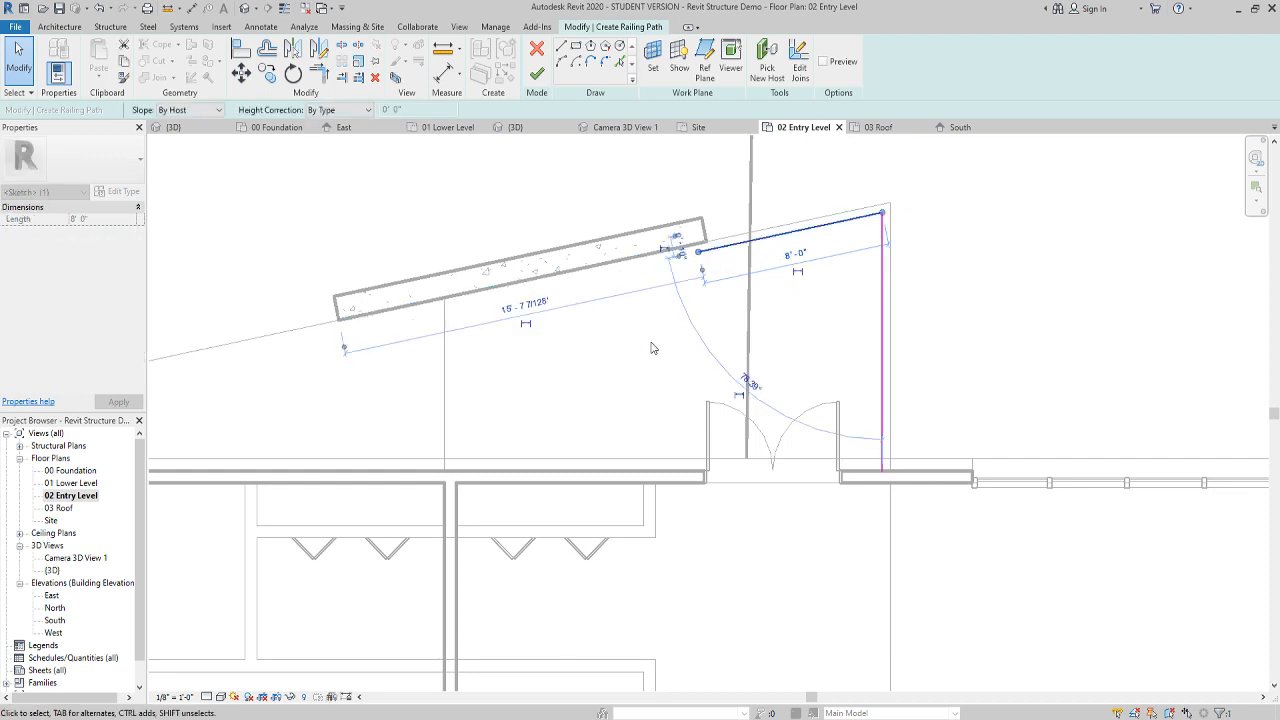
pyautogui.click(606, 391)
pyautogui.moveTo(612, 384)
pyautogui.mouseDown(button='middle')
pyautogui.moveTo(706, 366)
pyautogui.moveTo(800, 374)
pyautogui.mouseUp(button='middle')
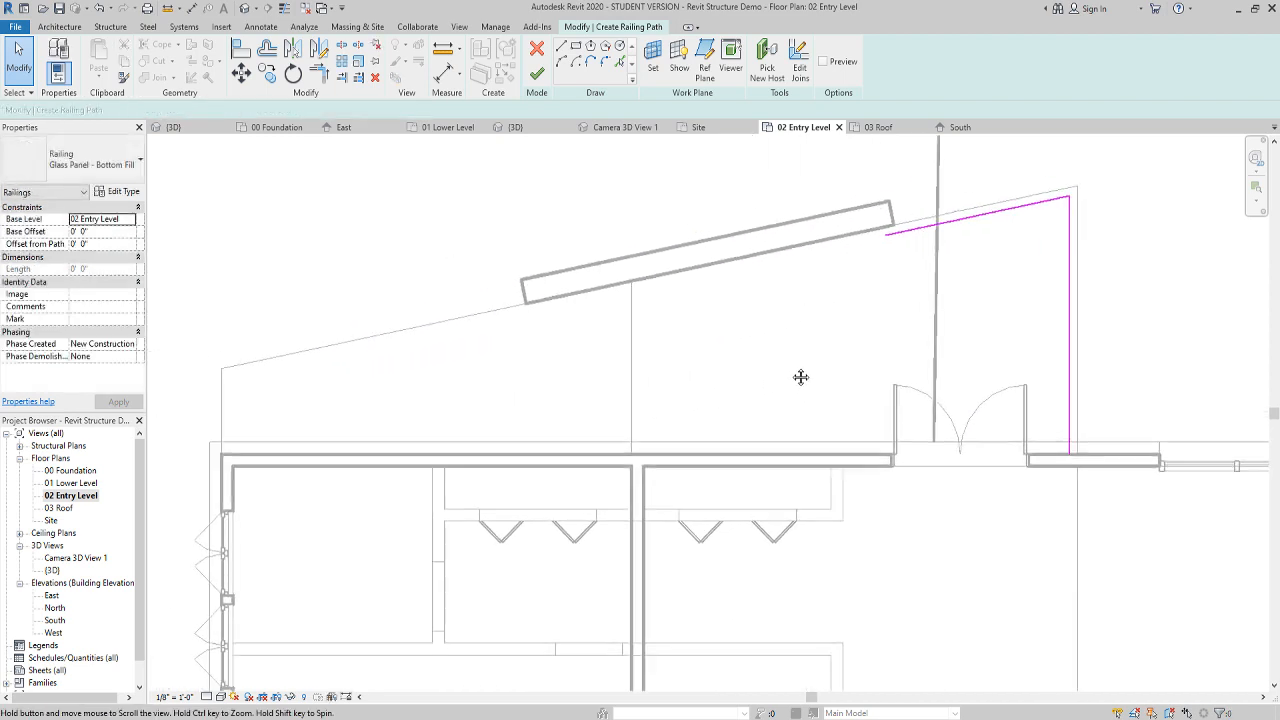
# Try to add a separate railing line about 13' 4" long from the retaining wall's west end to the floor's west edge in the same path
pyautogui.click(561, 46)
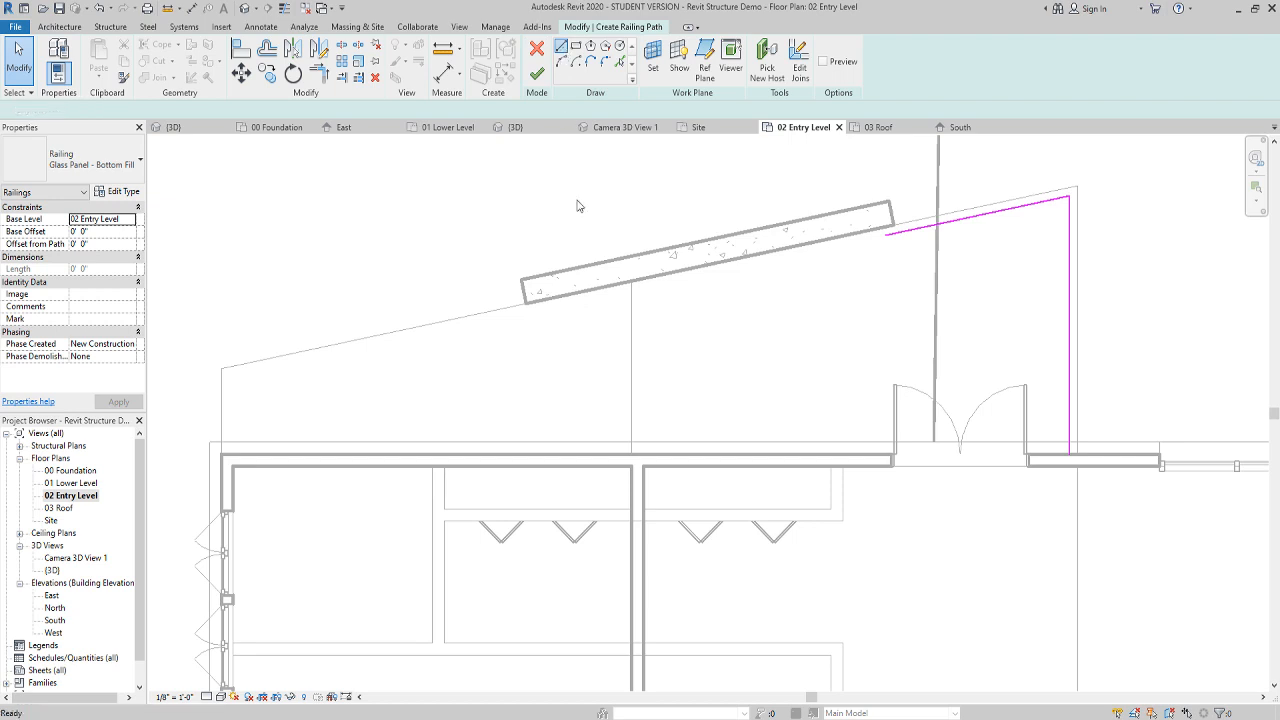
pyautogui.click(526, 311)
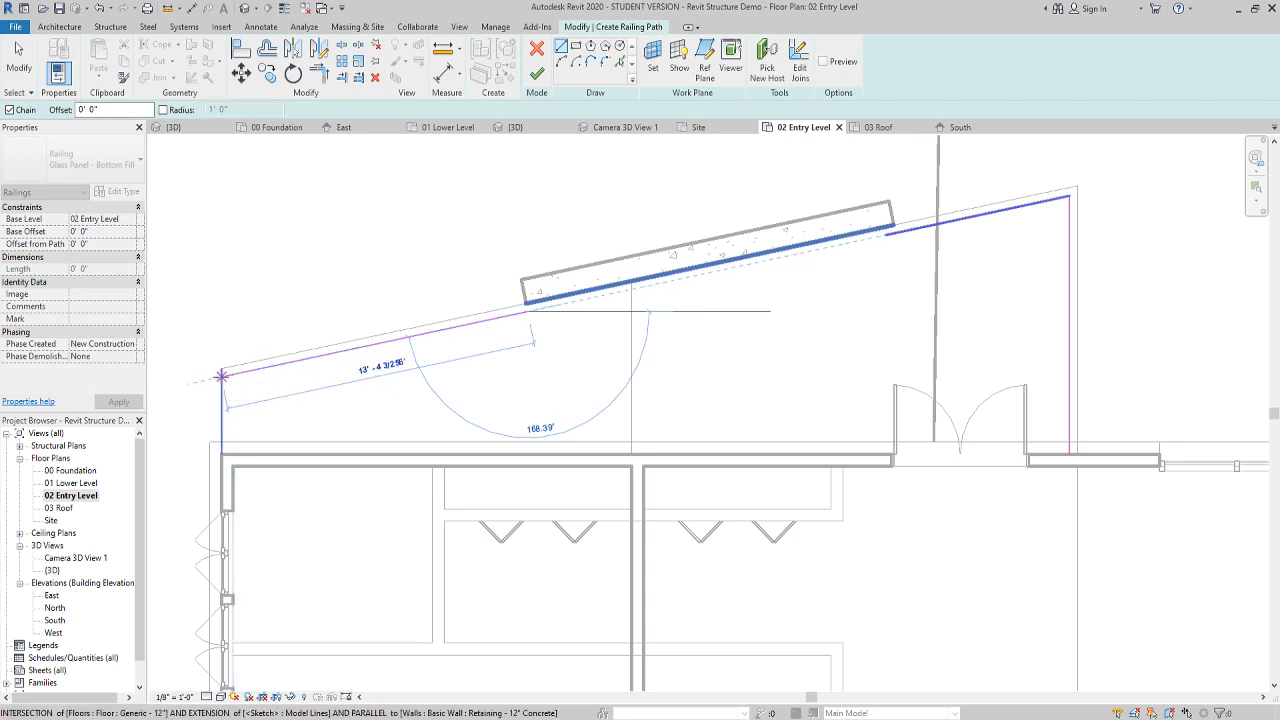
pyautogui.click(222, 376)
pyautogui.press('Escape')
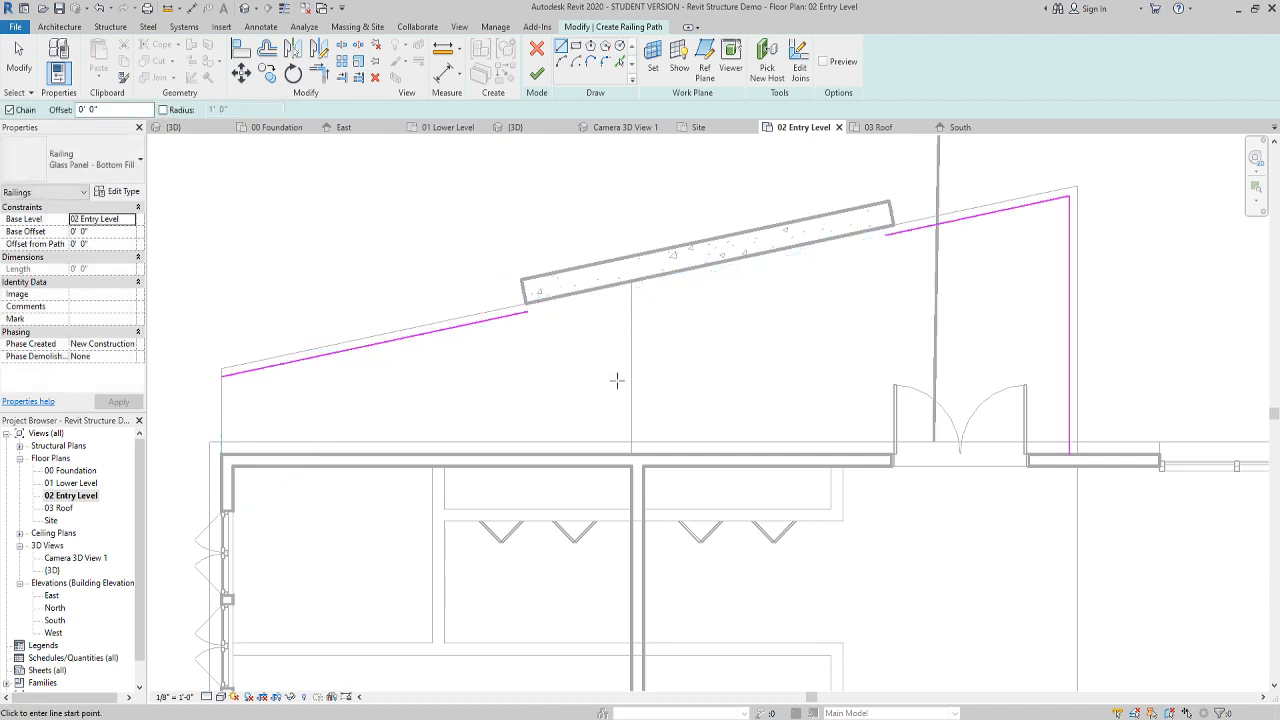
pyautogui.click(539, 77)
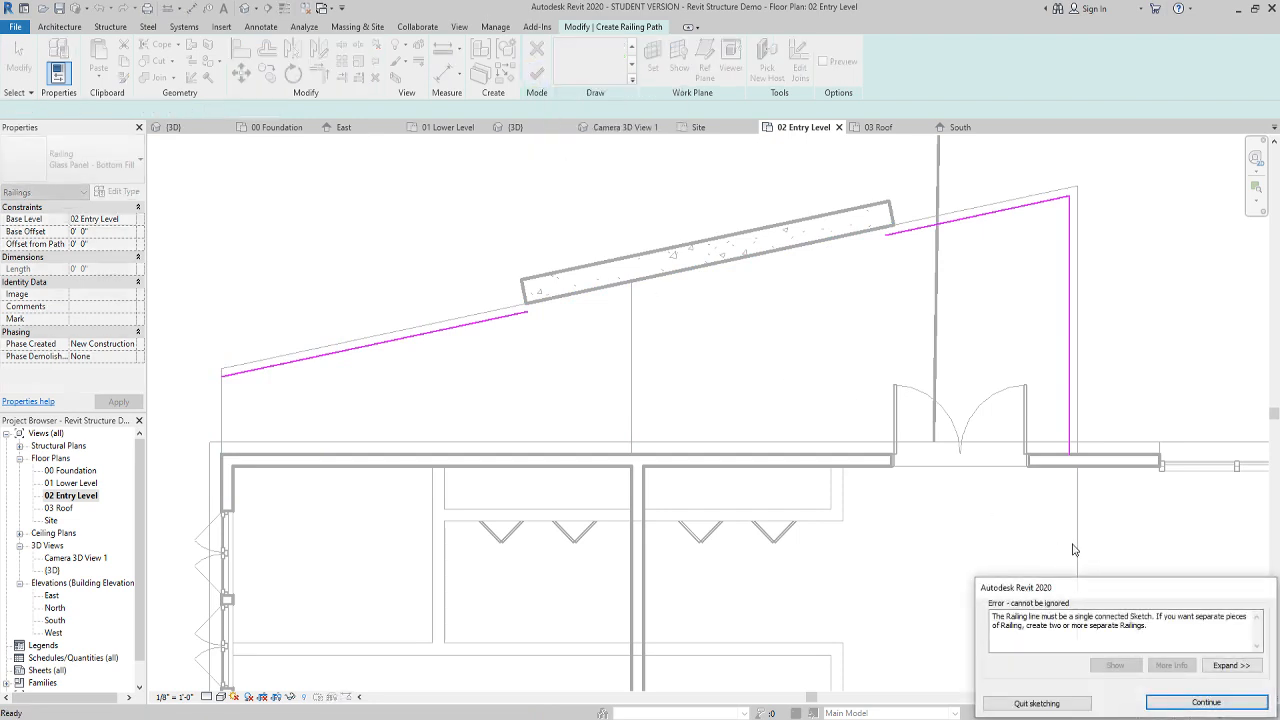
pyautogui.click(1175, 702)
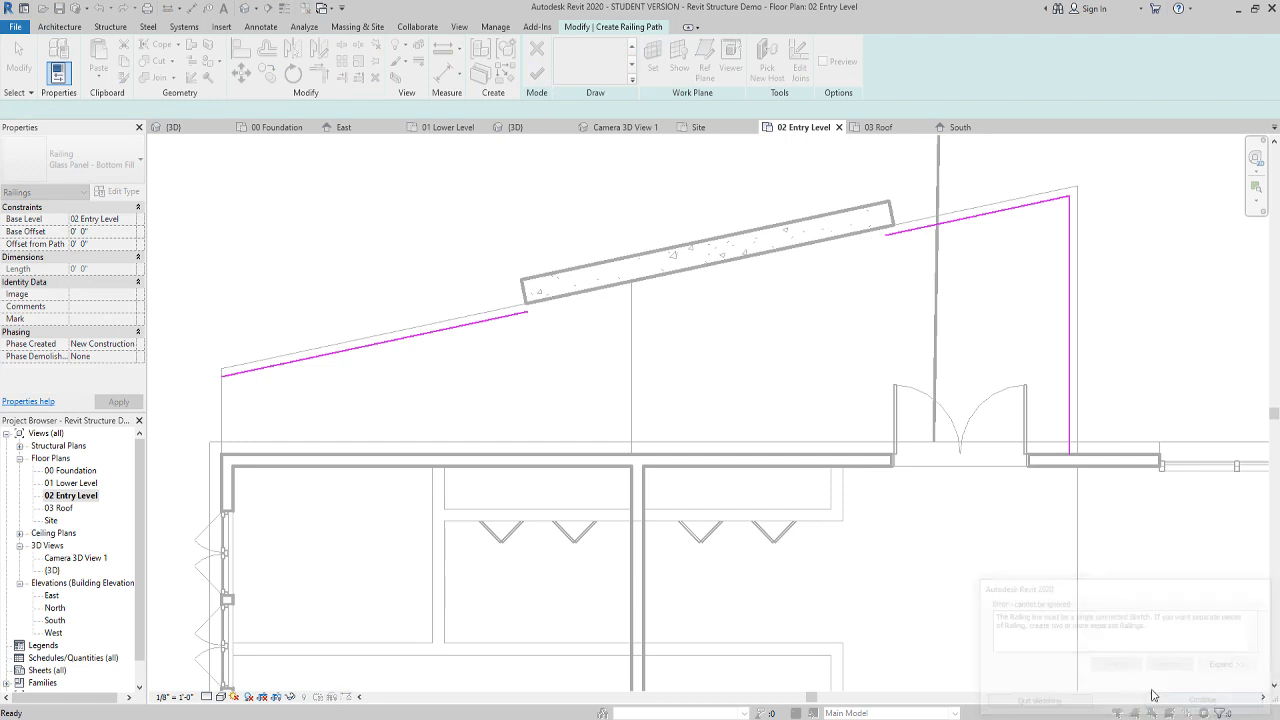
# Delete the separate western line and finish the railing along the entry floor's east side
pyautogui.click(468, 327)
pyautogui.press('Escape')
pyautogui.click(470, 327)
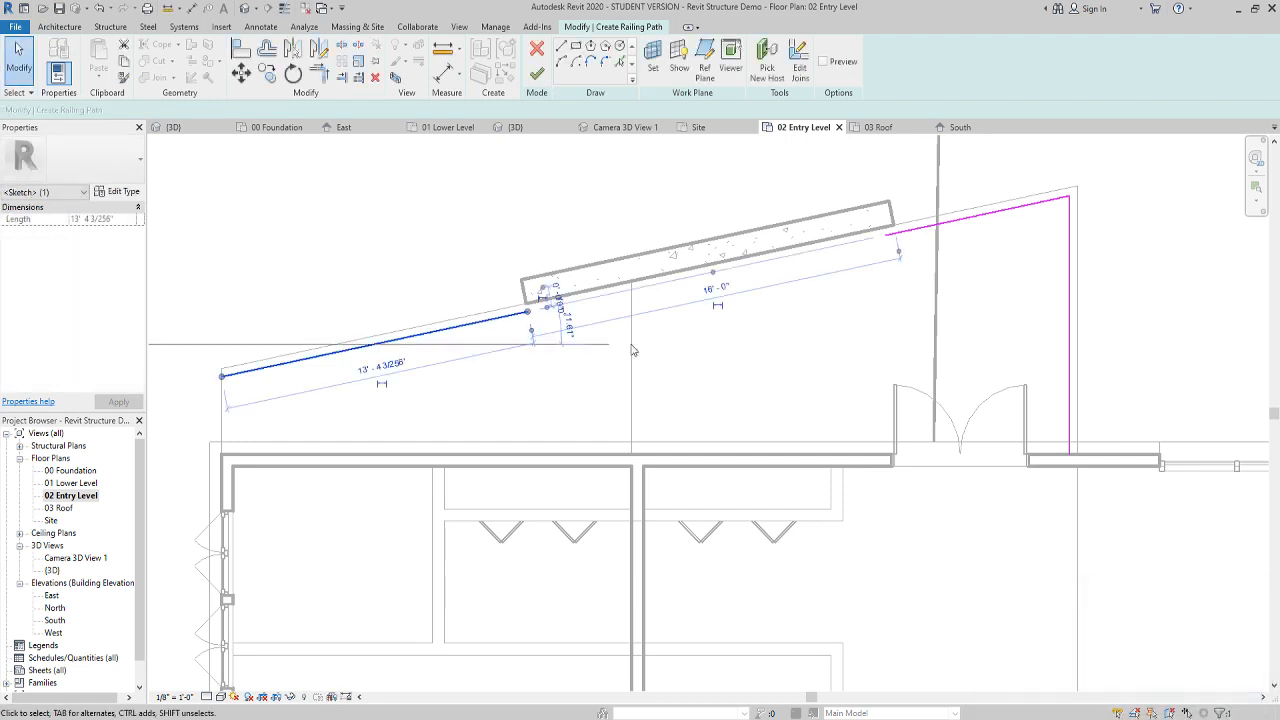
pyautogui.press('Delete')
pyautogui.click(537, 73)
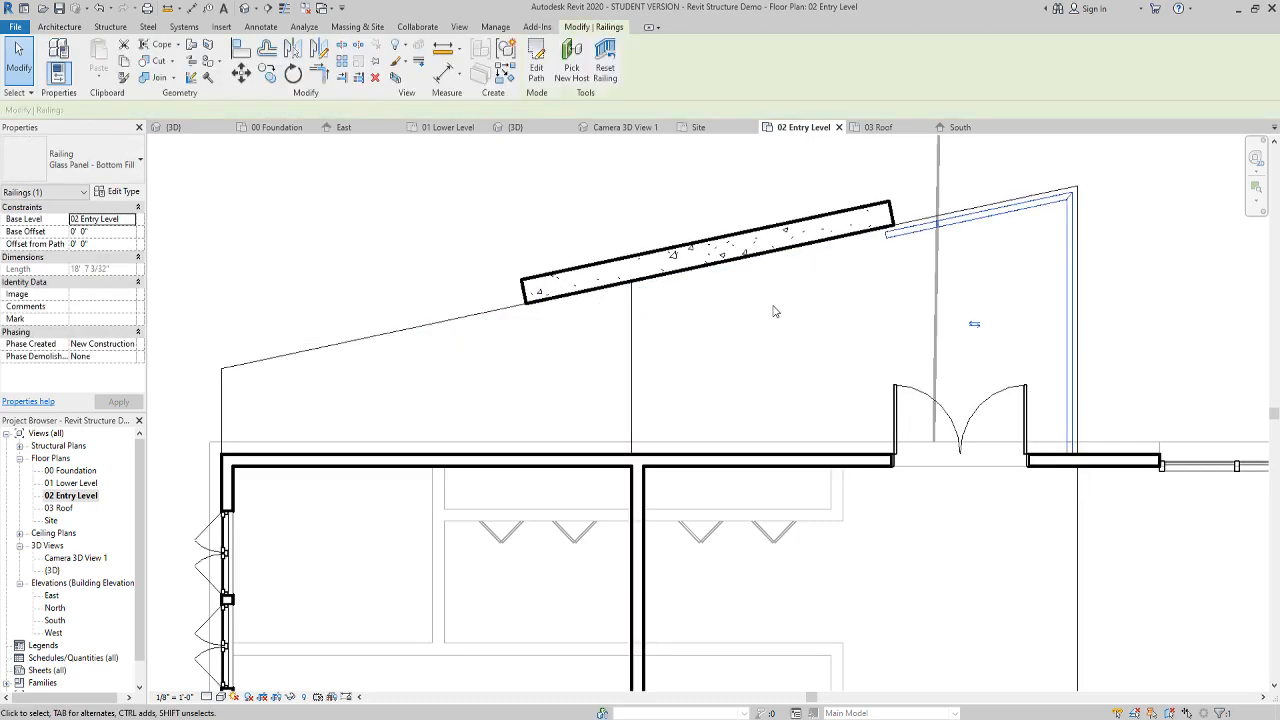
pyautogui.click(586, 323)
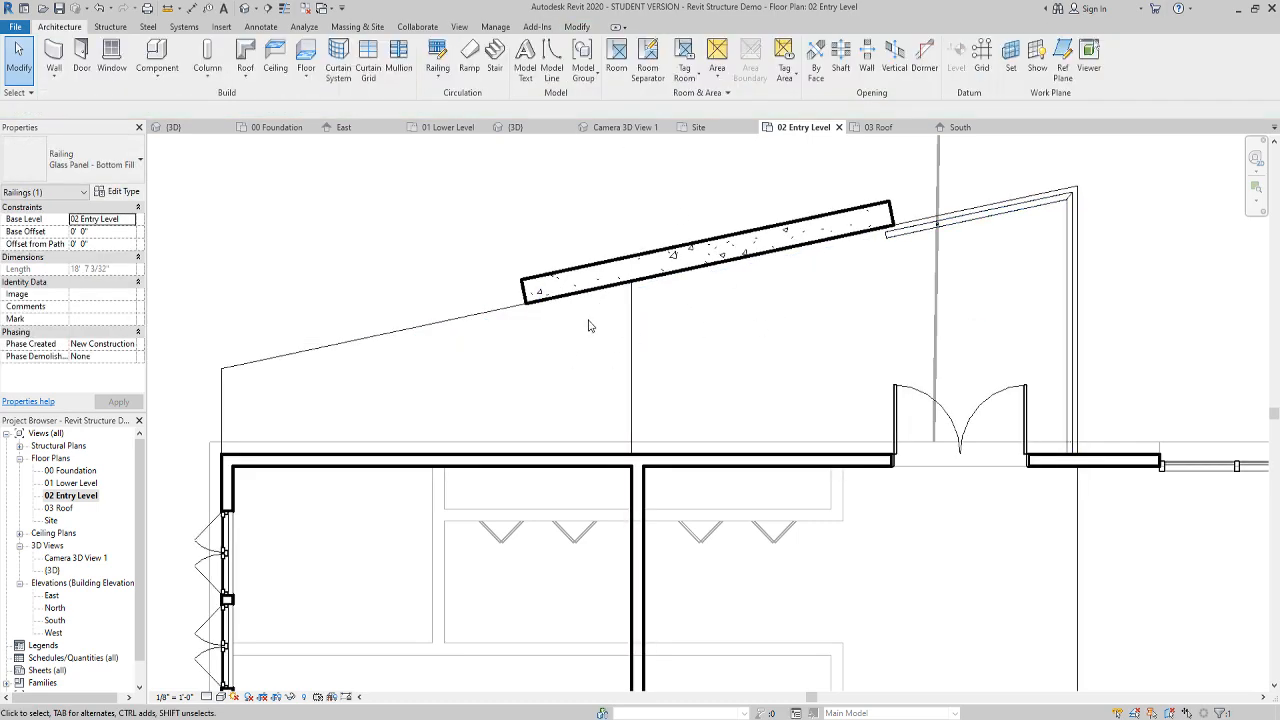
# Start a Glass Panel - Bottom Fill railing path by picking the entry floor's western angled edge with a 4" inward offset
pyautogui.click(439, 55)
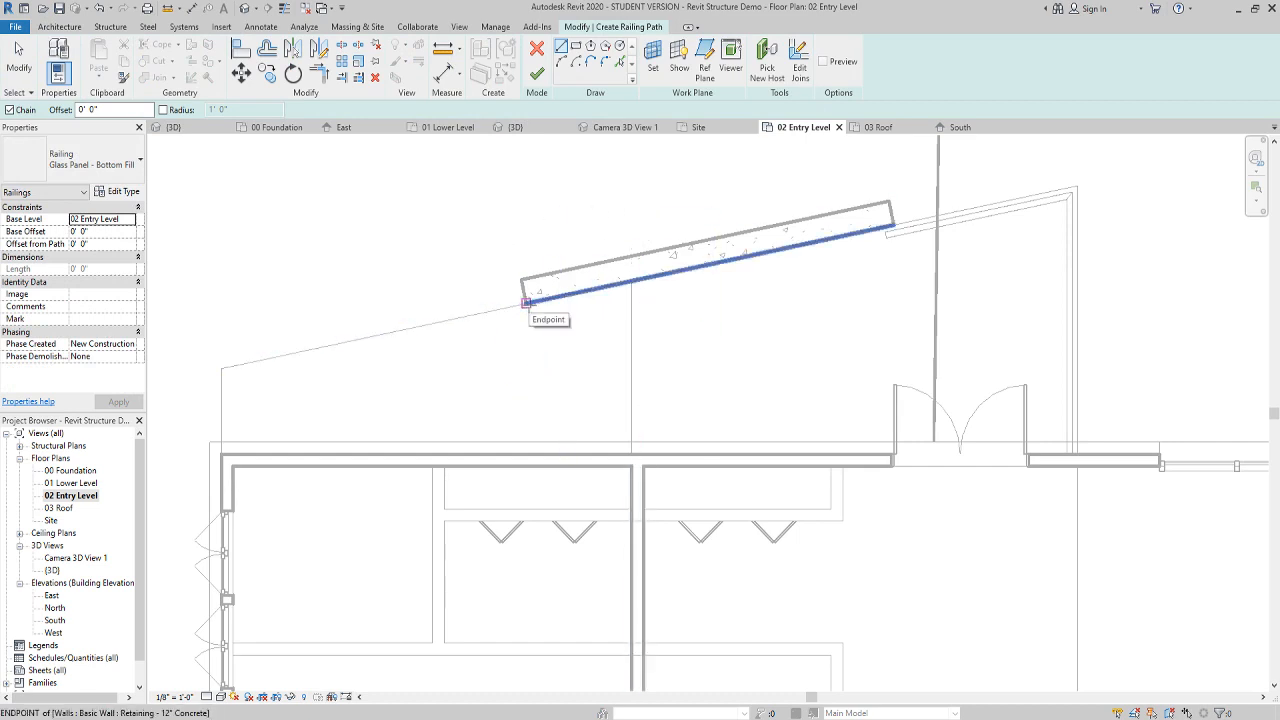
pyautogui.click(91, 109)
pyautogui.doubleClick(91, 109)
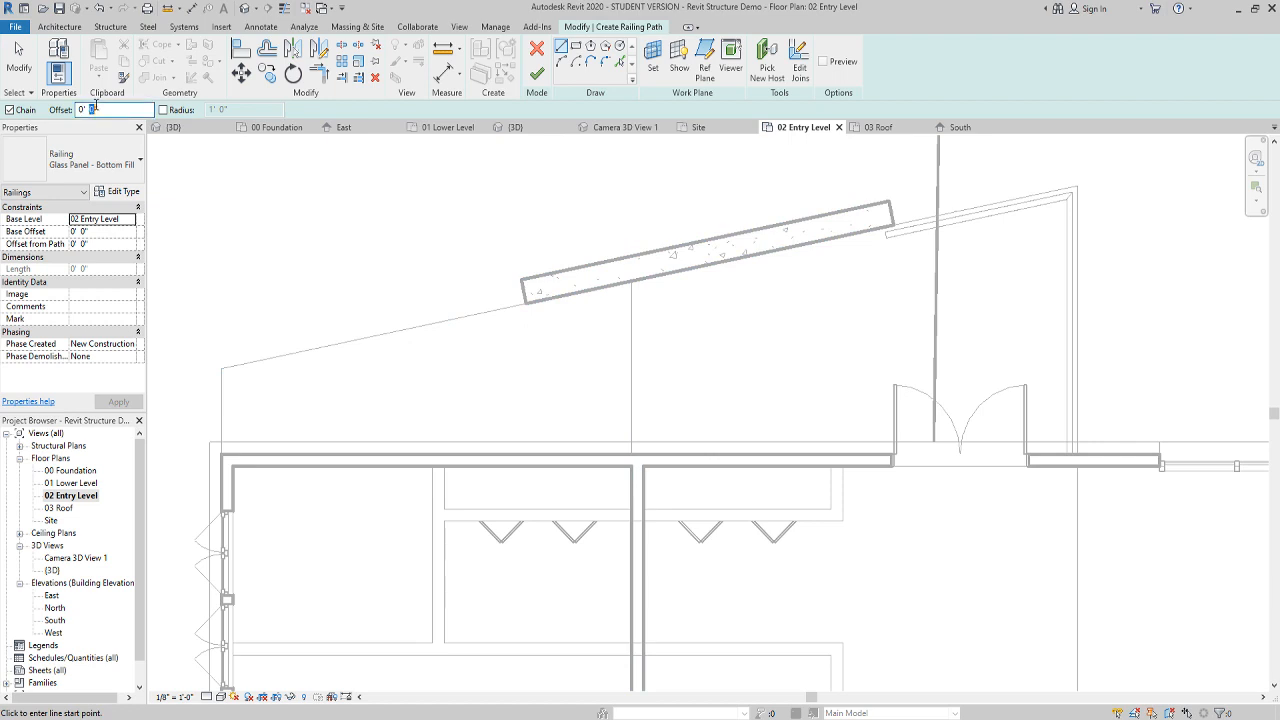
pyautogui.write('4')
pyautogui.click(621, 62)
pyautogui.click(550, 328)
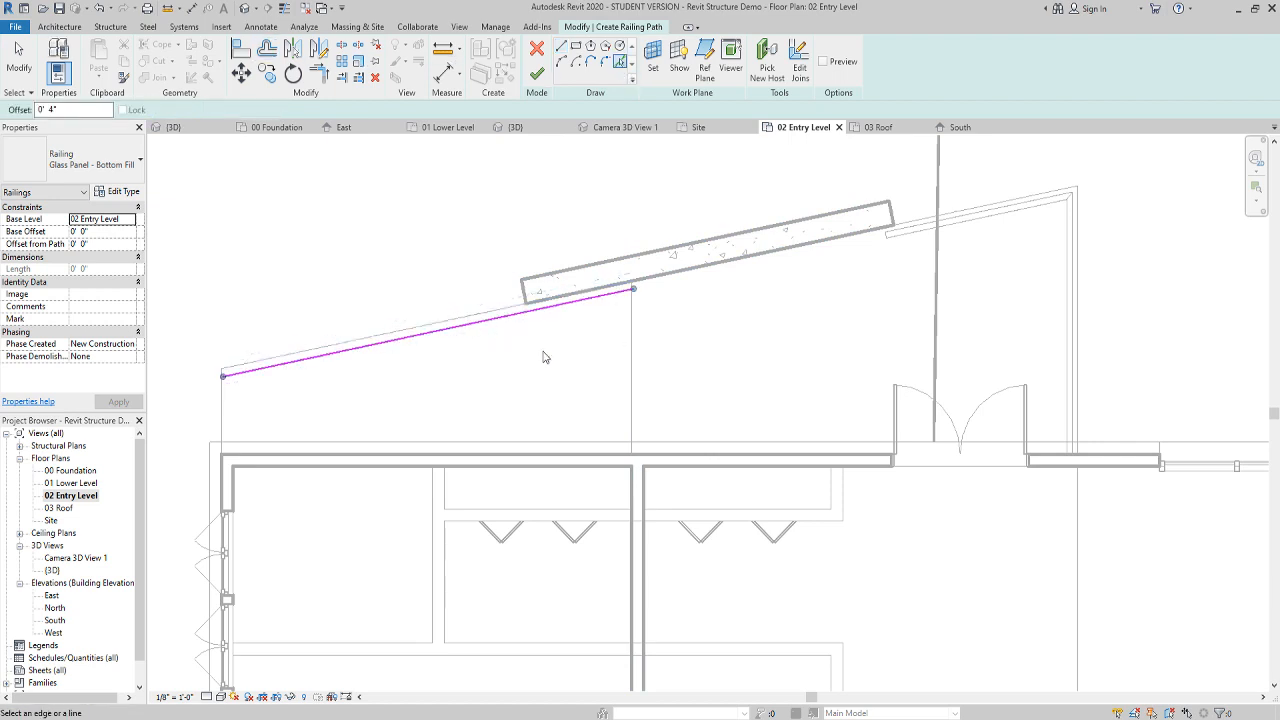
# Shorten the angled railing line to 13' 8", ending near the retaining wall's west end, and finish the railing
pyautogui.moveTo(633, 290); pyautogui.dragTo(537, 310)
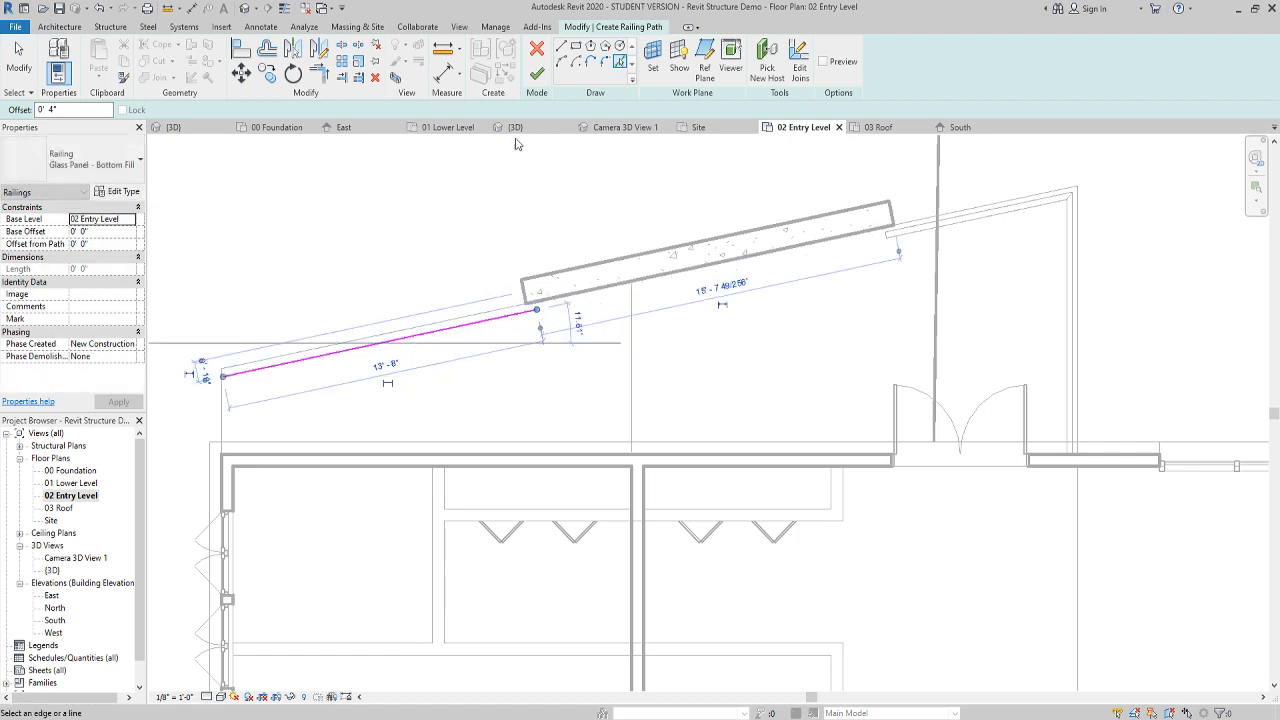
pyautogui.click(537, 73)
pyautogui.press('Escape')
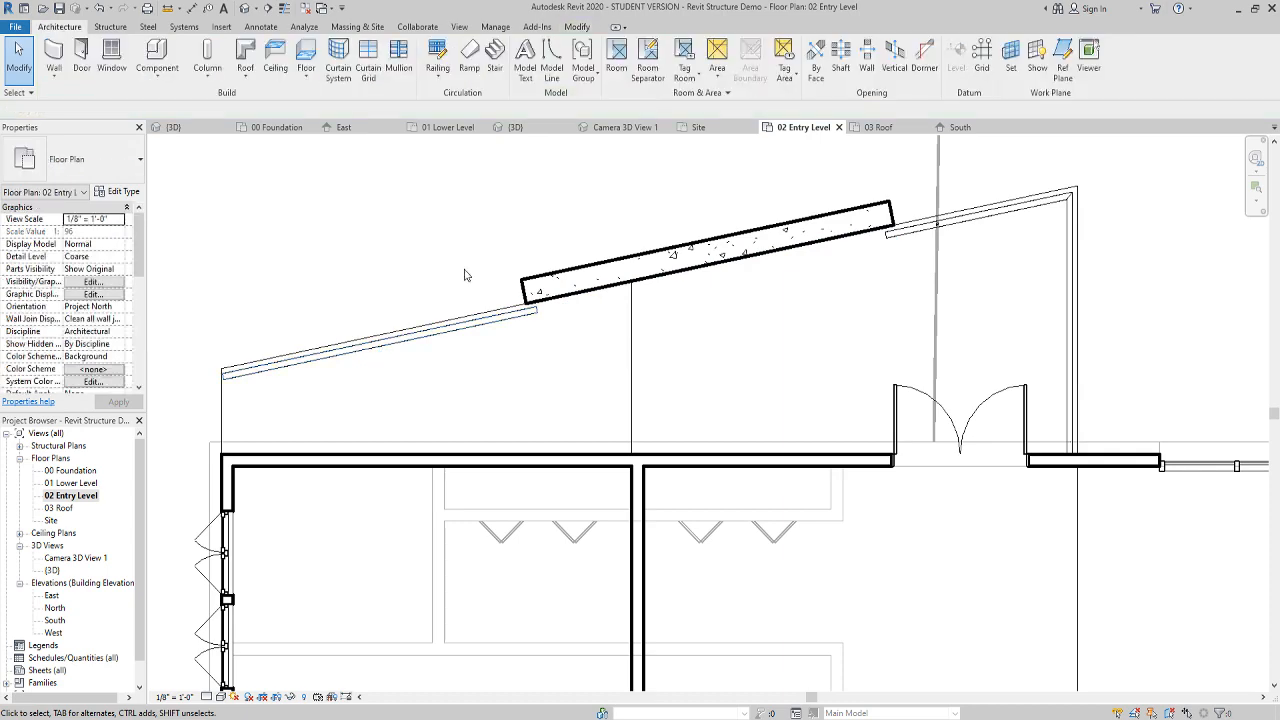
# In the 3D view, set the sloped entry floor as the new host of the railing west of the retaining wall
pyautogui.click(245, 8)
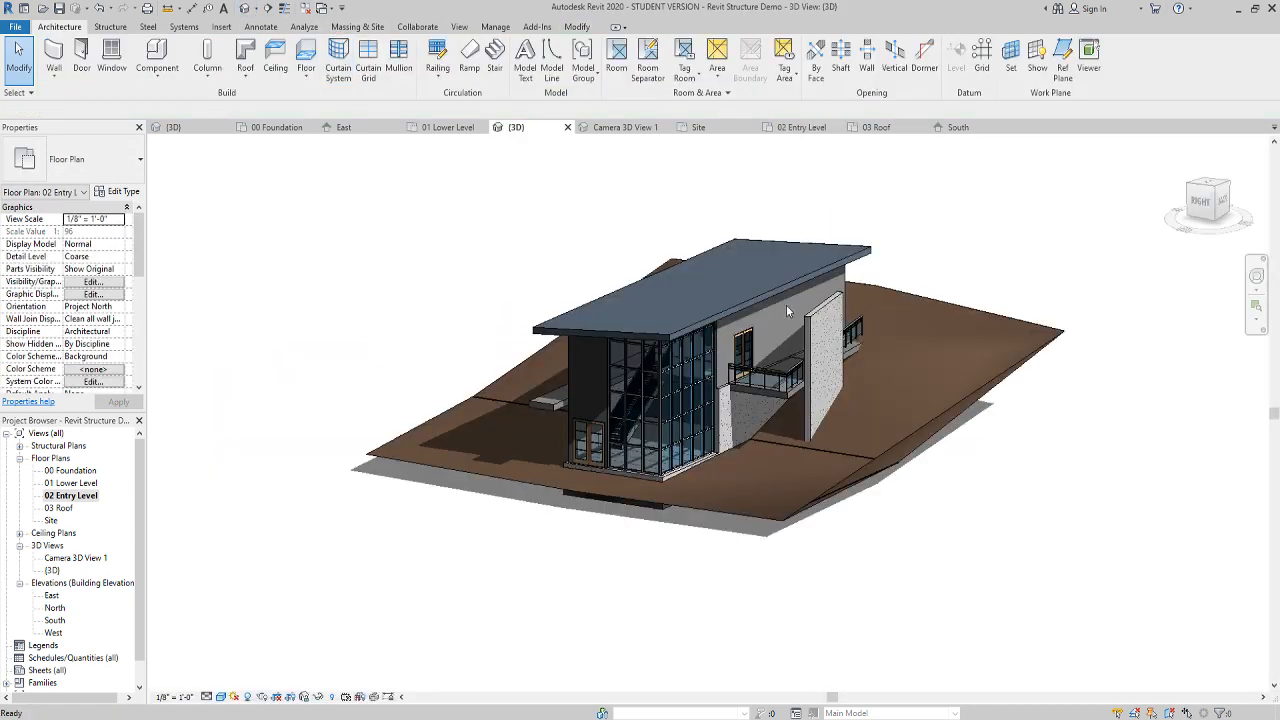
pyautogui.keyDown('shift'); pyautogui.moveTo(786, 305); pyautogui.dragTo(632, 341, button='middle'); pyautogui.keyUp('shift')
pyautogui.scroll(10, 858, 374)
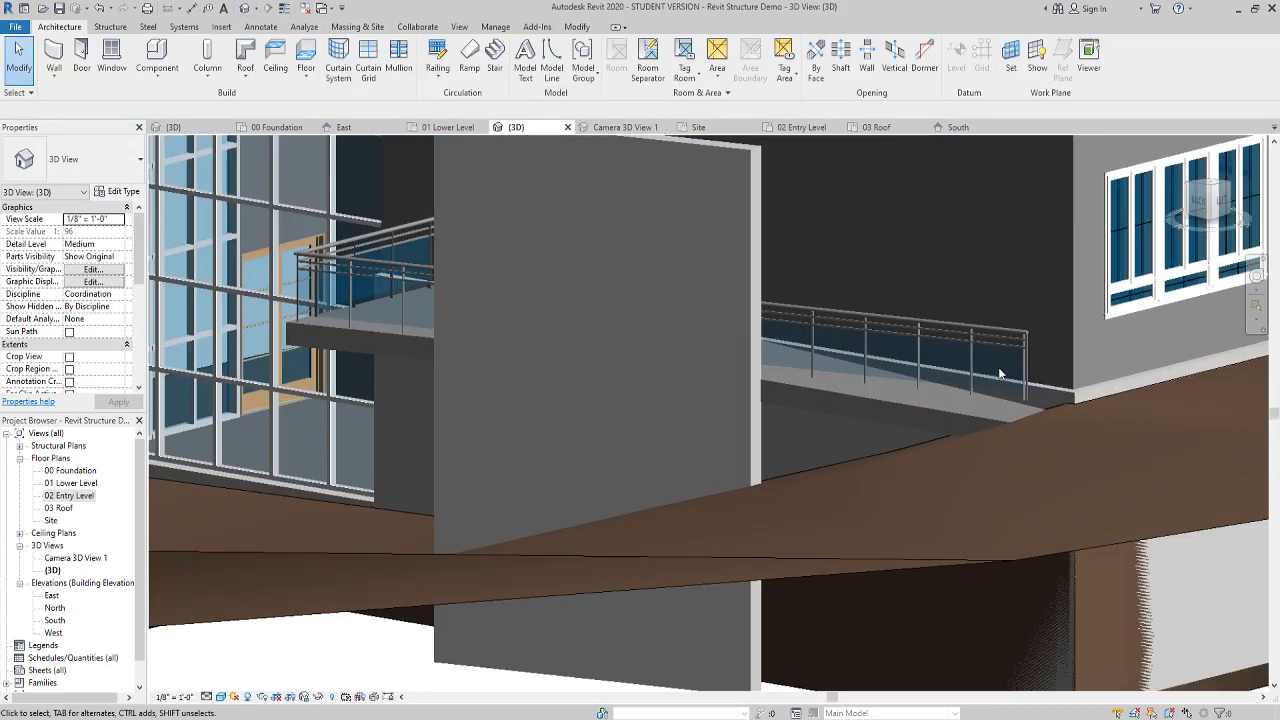
pyautogui.click(1040, 315)
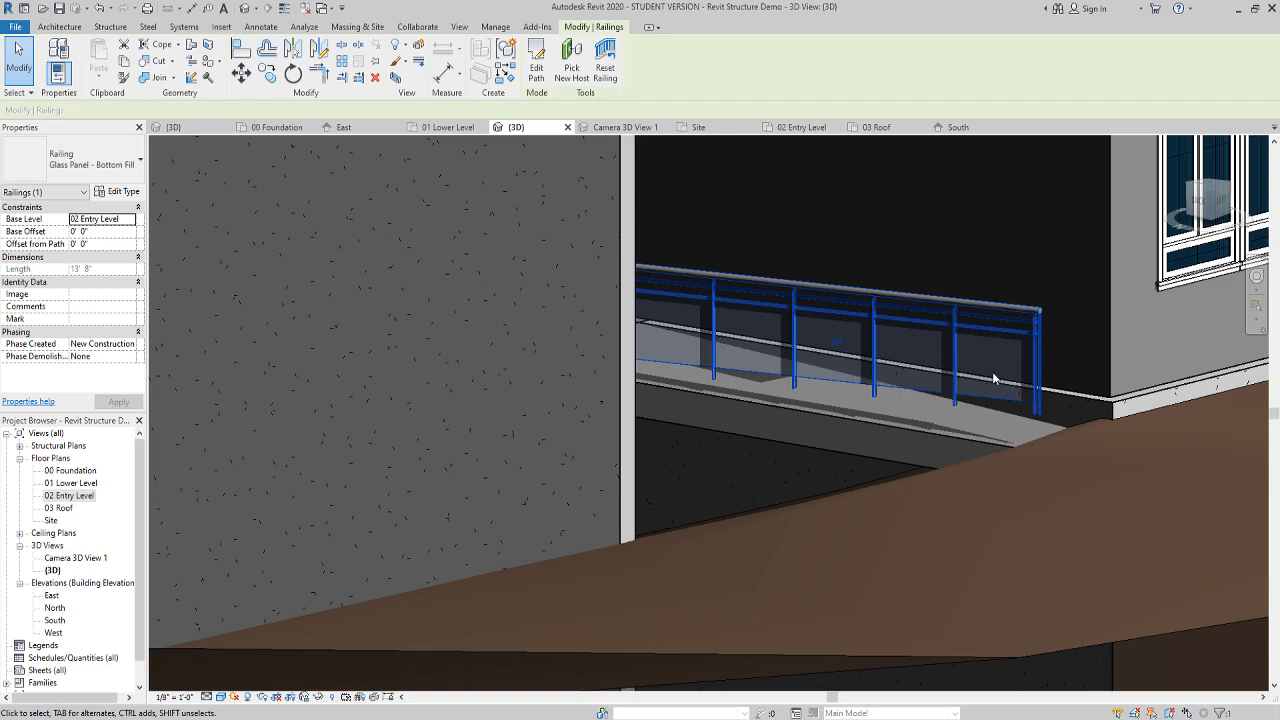
pyautogui.keyDown('shift'); pyautogui.moveTo(875, 421); pyautogui.dragTo(916, 440, button='middle'); pyautogui.keyUp('shift')
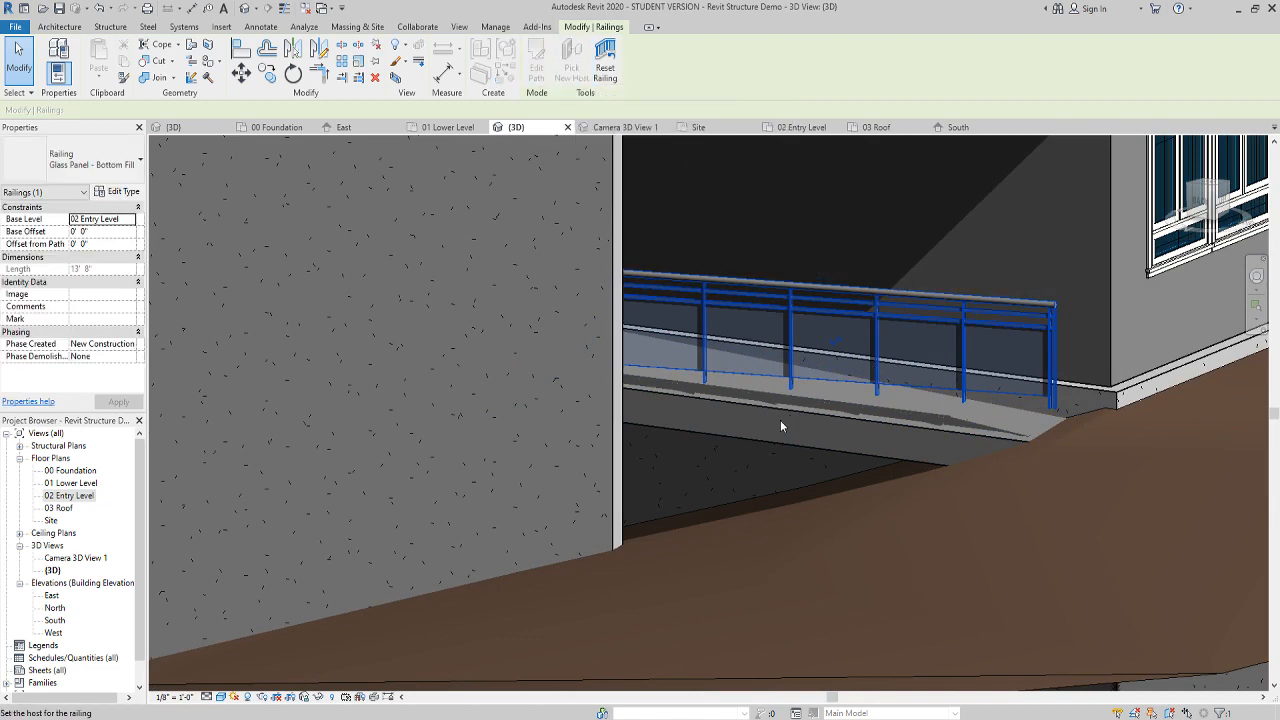
pyautogui.press('Escape')
pyautogui.keyDown('shift'); pyautogui.moveTo(944, 420); pyautogui.dragTo(928, 458, button='middle'); pyautogui.keyUp('shift')
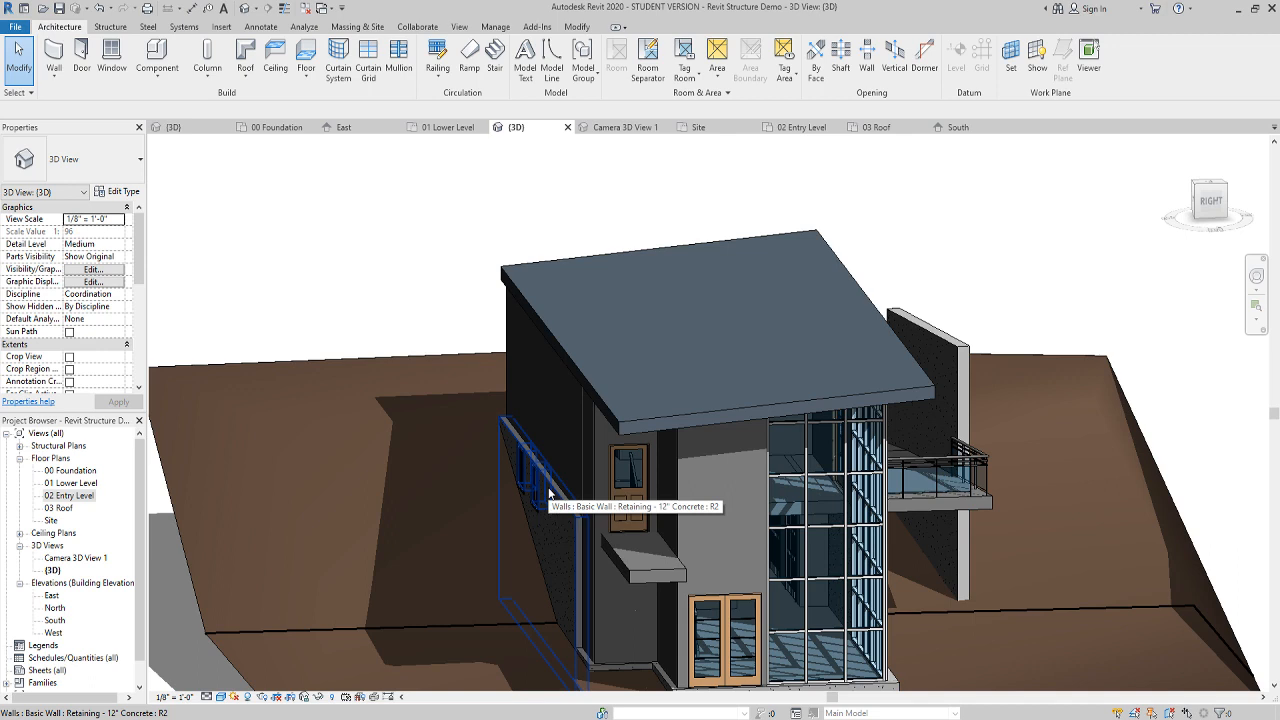
# In the 02 Entry Level plan, create a railing path along the southeast balcony's north, east and south edges with a 4" inward offset
pyautogui.doubleClick(70, 495)
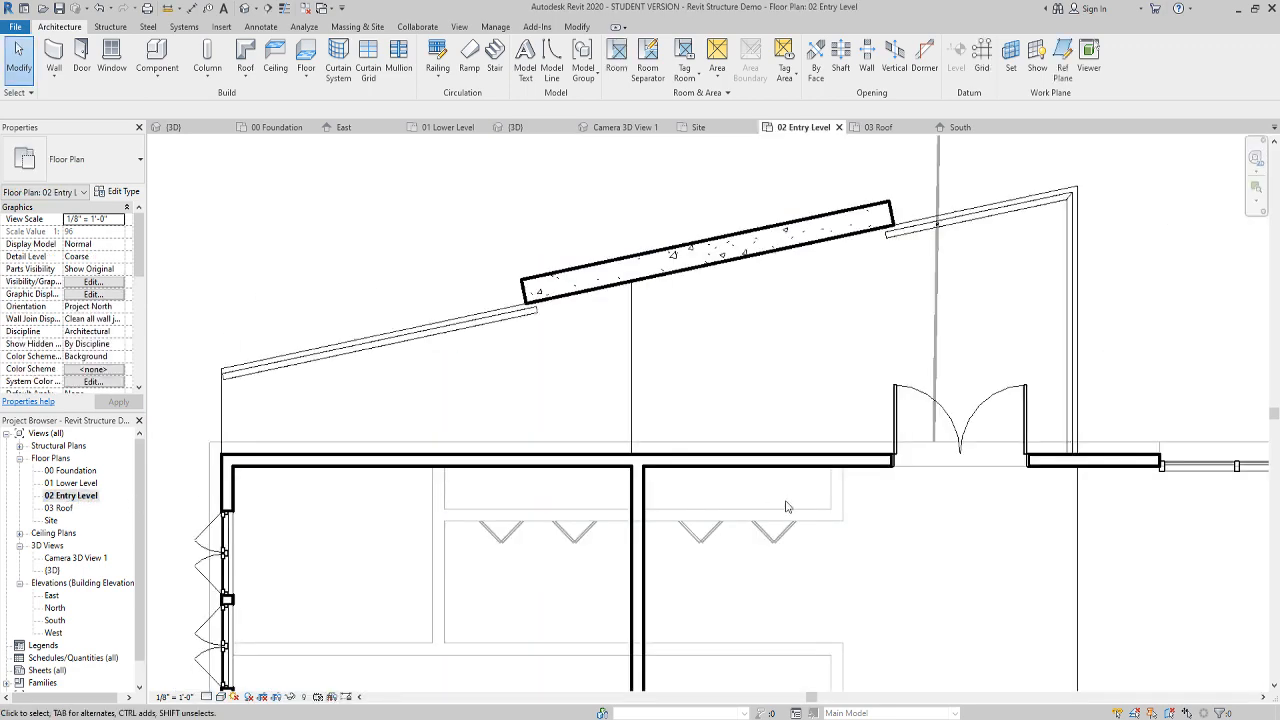
pyautogui.scroll(-5, 893, 550)
pyautogui.moveTo(1046, 596); pyautogui.dragTo(620, 396, button='middle')
pyautogui.scroll(4, 697, 484)
pyautogui.moveTo(690, 425); pyautogui.dragTo(613, 310, button='middle')
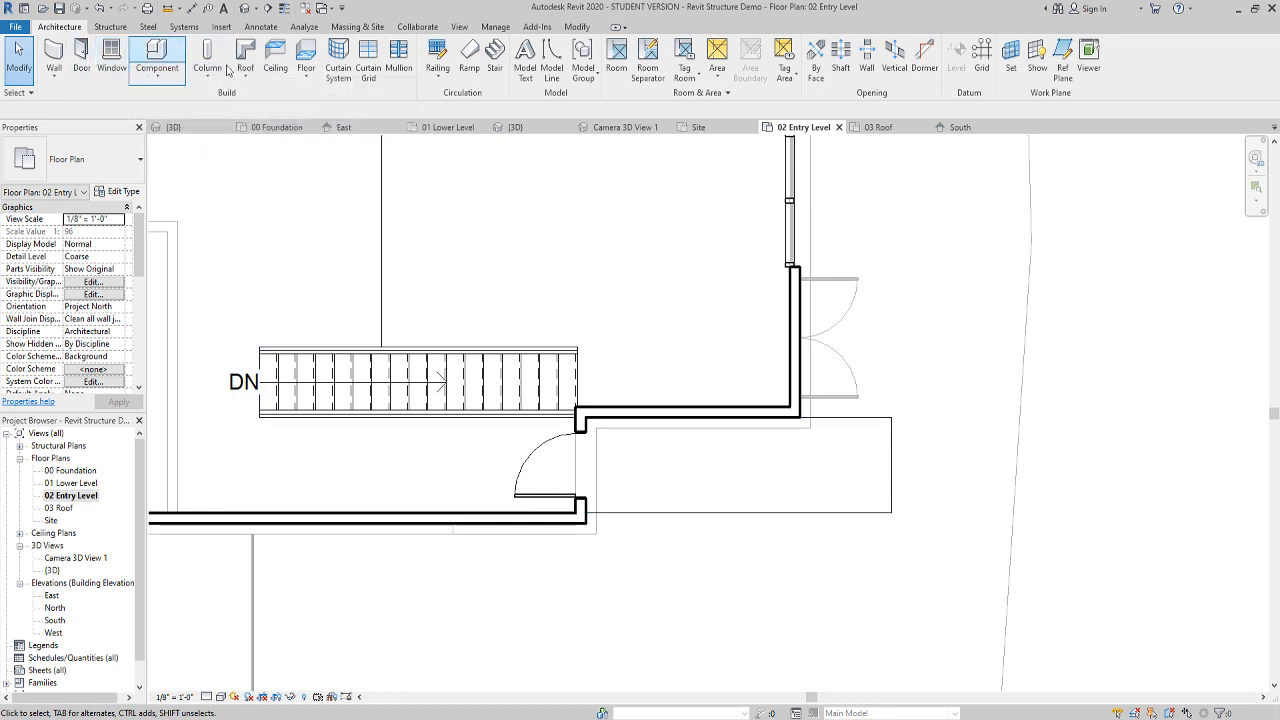
pyautogui.click(437, 52)
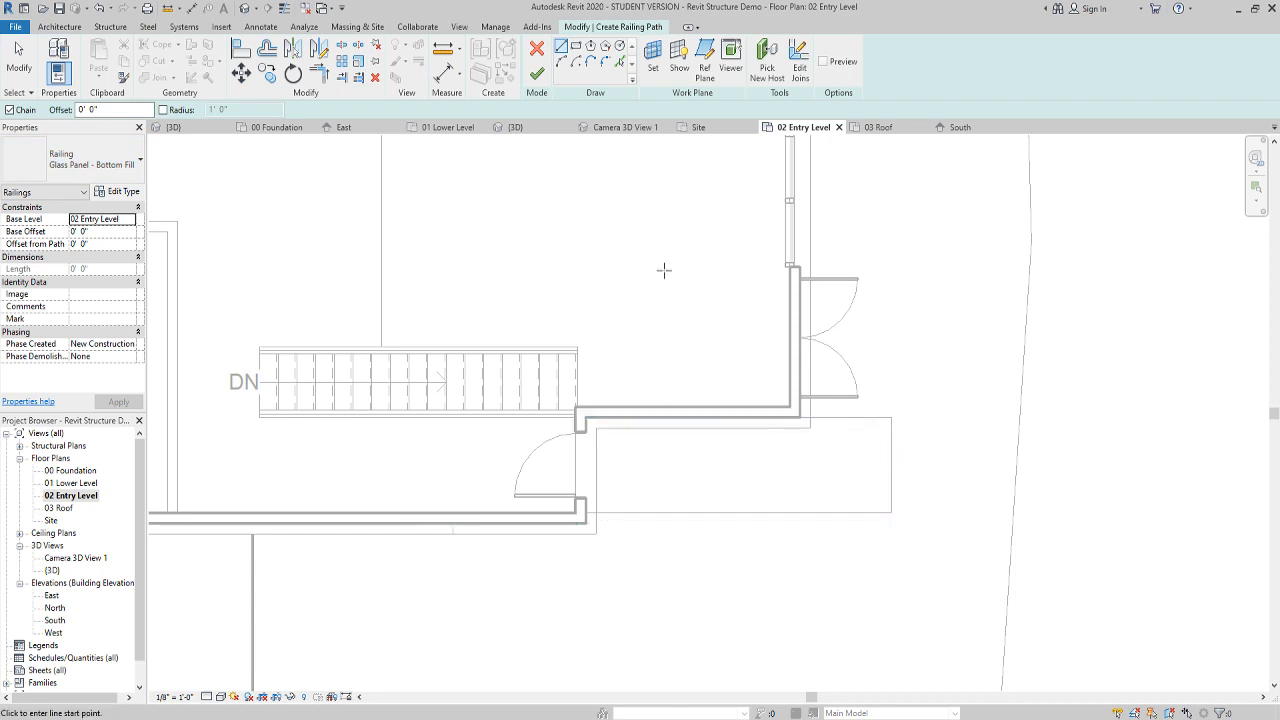
pyautogui.doubleClick(92, 108)
pyautogui.click(620, 62)
pyautogui.click(855, 420)
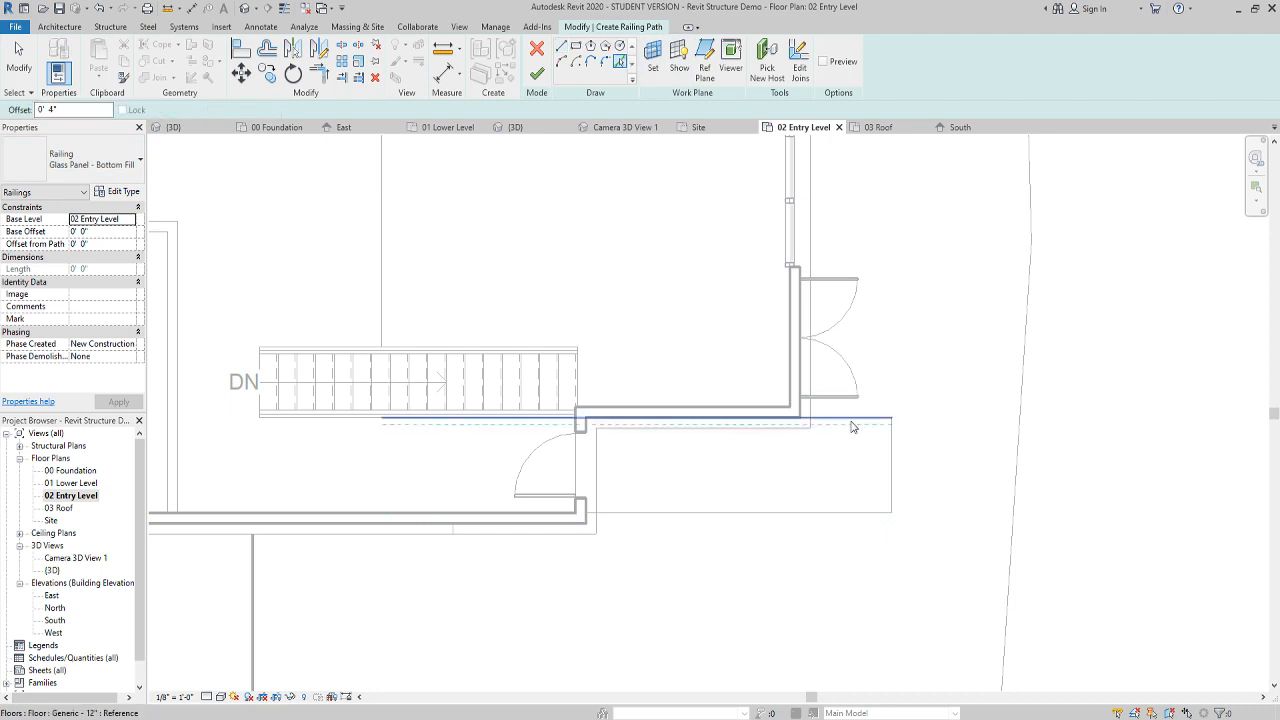
pyautogui.click(891, 462)
pyautogui.click(839, 513)
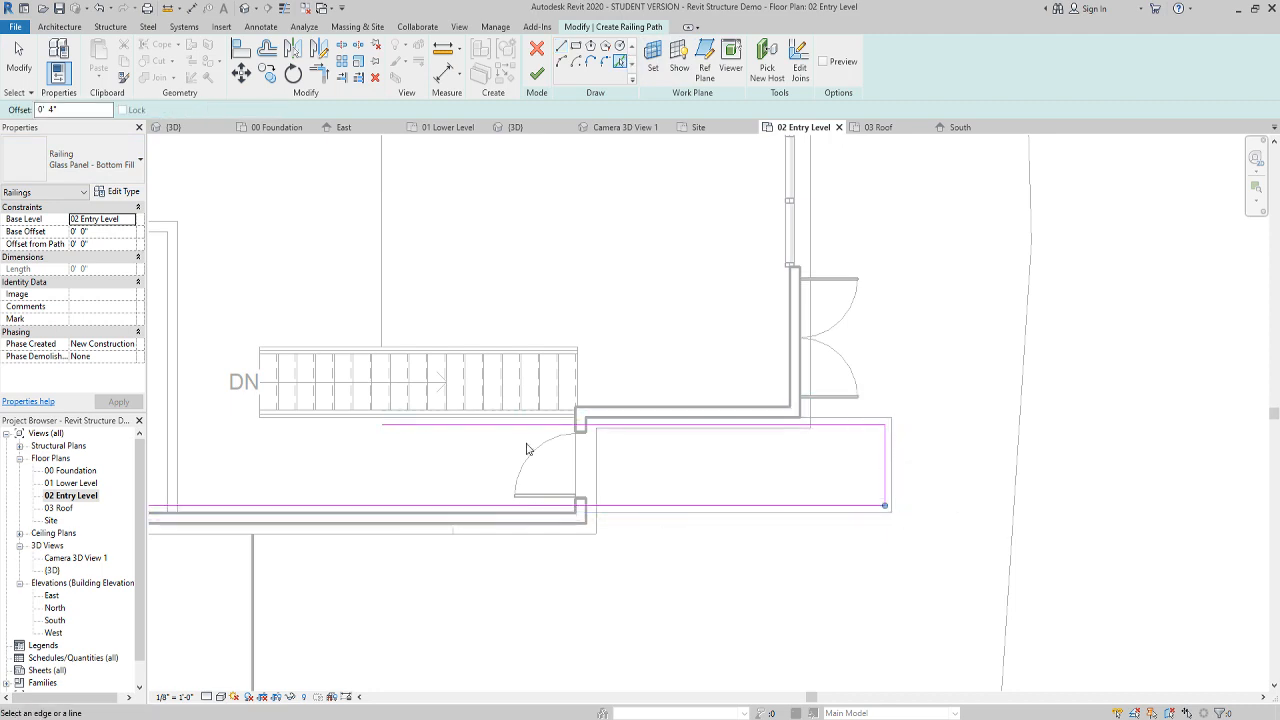
# Shorten the balcony's north railing line to 4' 5" so it ends at the house's east wall
pyautogui.press('Escape')
pyautogui.click(450, 424)
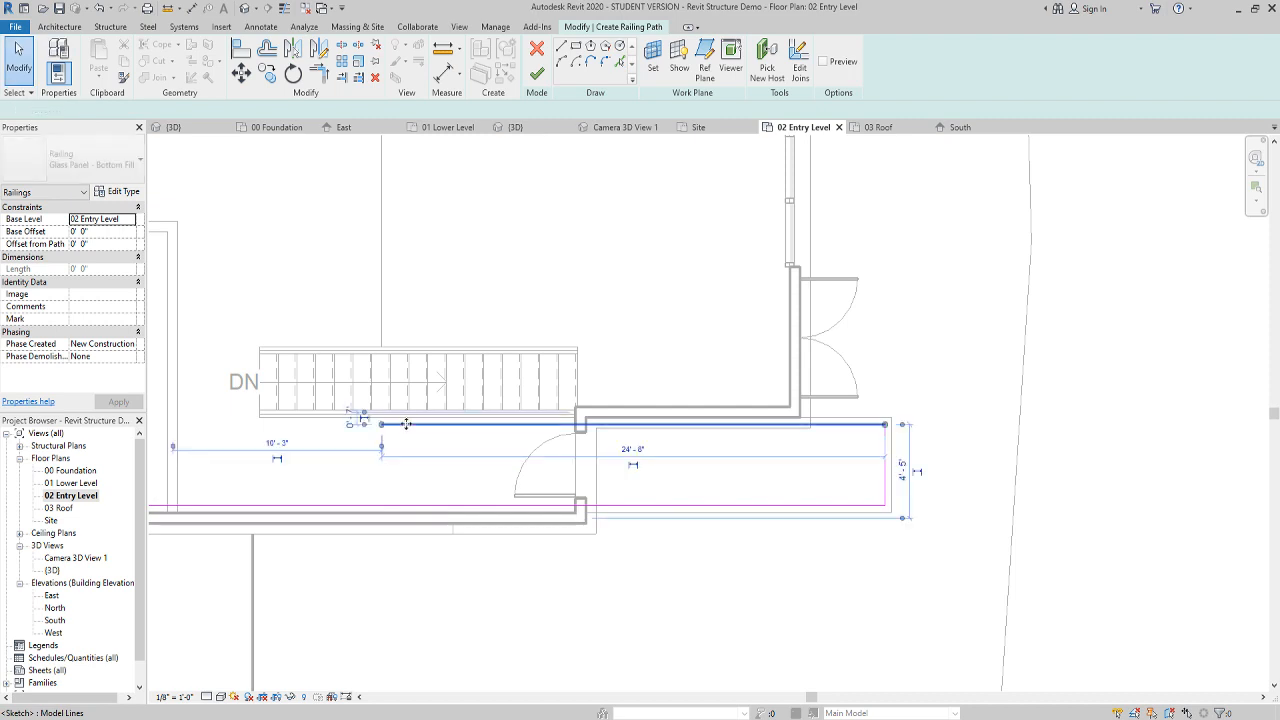
pyautogui.moveTo(381, 425)
pyautogui.mouseDown()
pyautogui.moveTo(829, 438)
pyautogui.moveTo(795, 424)
pyautogui.mouseUp()
pyautogui.moveTo(737, 474); pyautogui.dragTo(919, 411, button='middle')
pyautogui.scroll(-2, 320, 442)
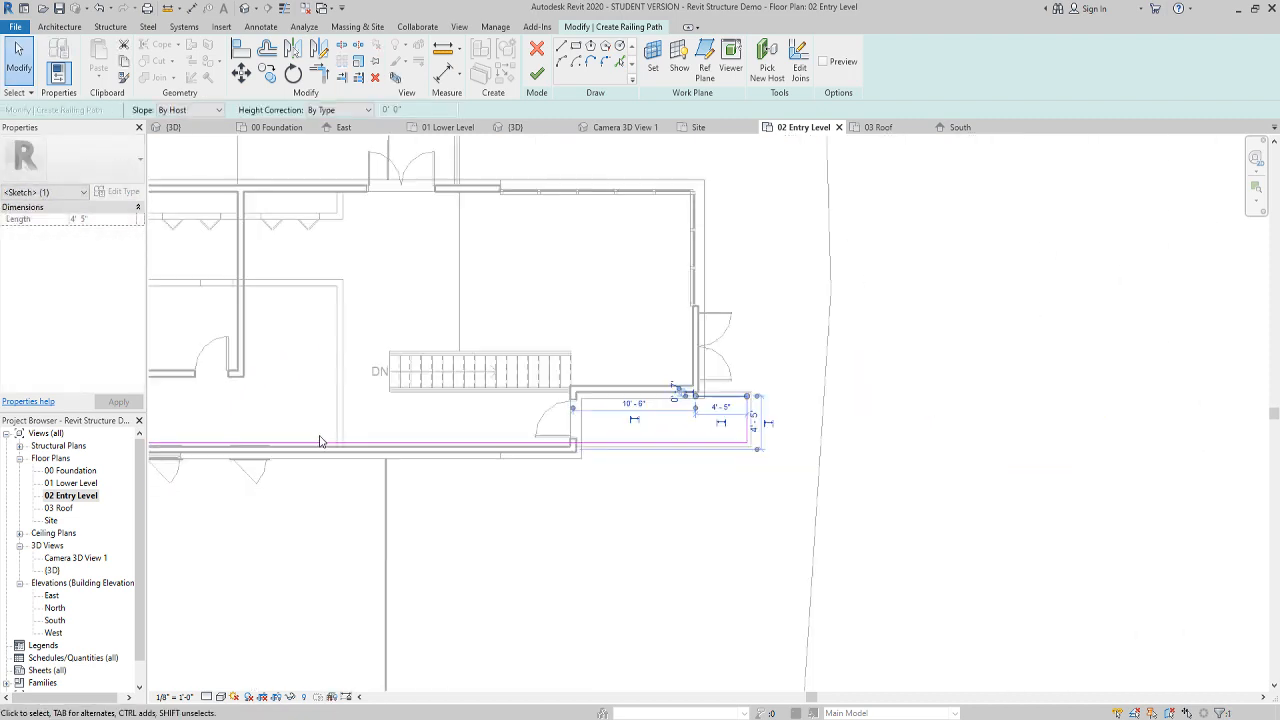
# Shorten the balcony's south railing line to 14' 8", ending at the exterior wall face beside the door, and finish the railing
pyautogui.click(320, 441)
pyautogui.scroll(-2, 319, 422)
pyautogui.moveTo(319, 420); pyautogui.dragTo(513, 394, button='middle')
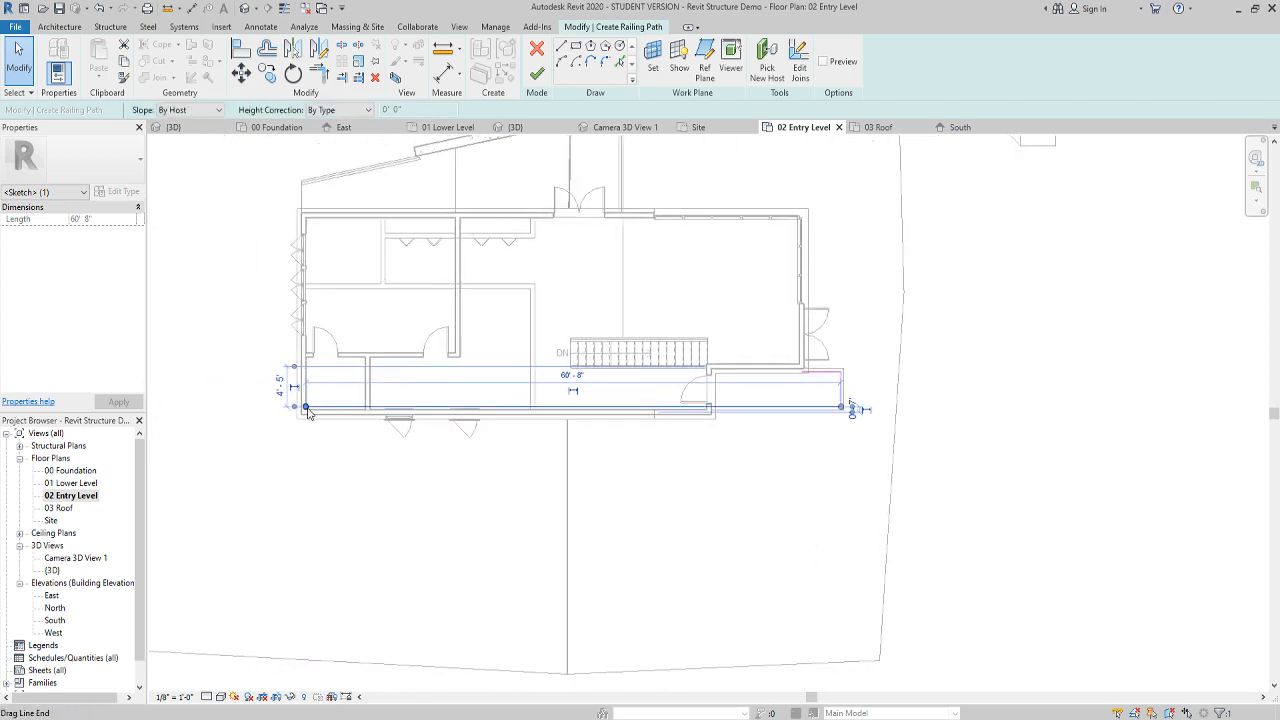
pyautogui.moveTo(305, 408)
pyautogui.mouseDown()
pyautogui.moveTo(639, 428)
pyautogui.moveTo(703, 396)
pyautogui.moveTo(713, 406)
pyautogui.moveTo(677, 423)
pyautogui.moveTo(696, 422)
pyautogui.mouseUp()
pyautogui.scroll(5, 703, 403)
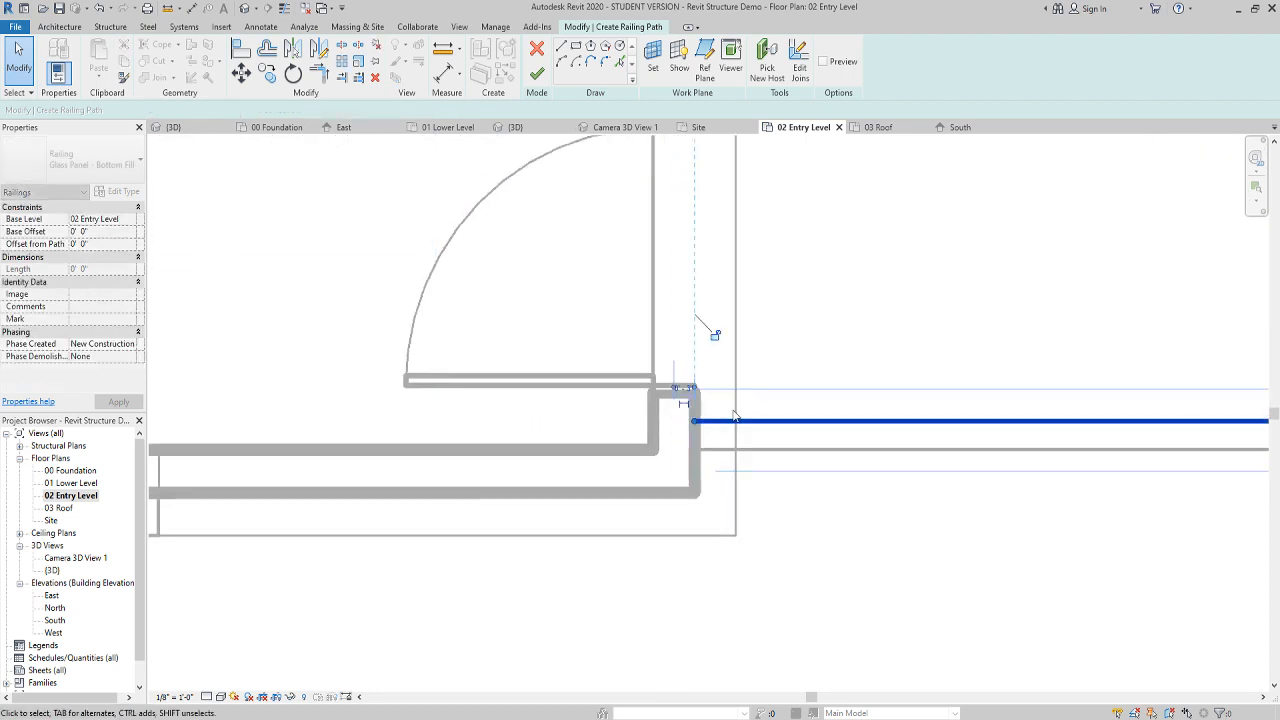
pyautogui.scroll(-5, 735, 406)
pyautogui.scroll(-2, 791, 395)
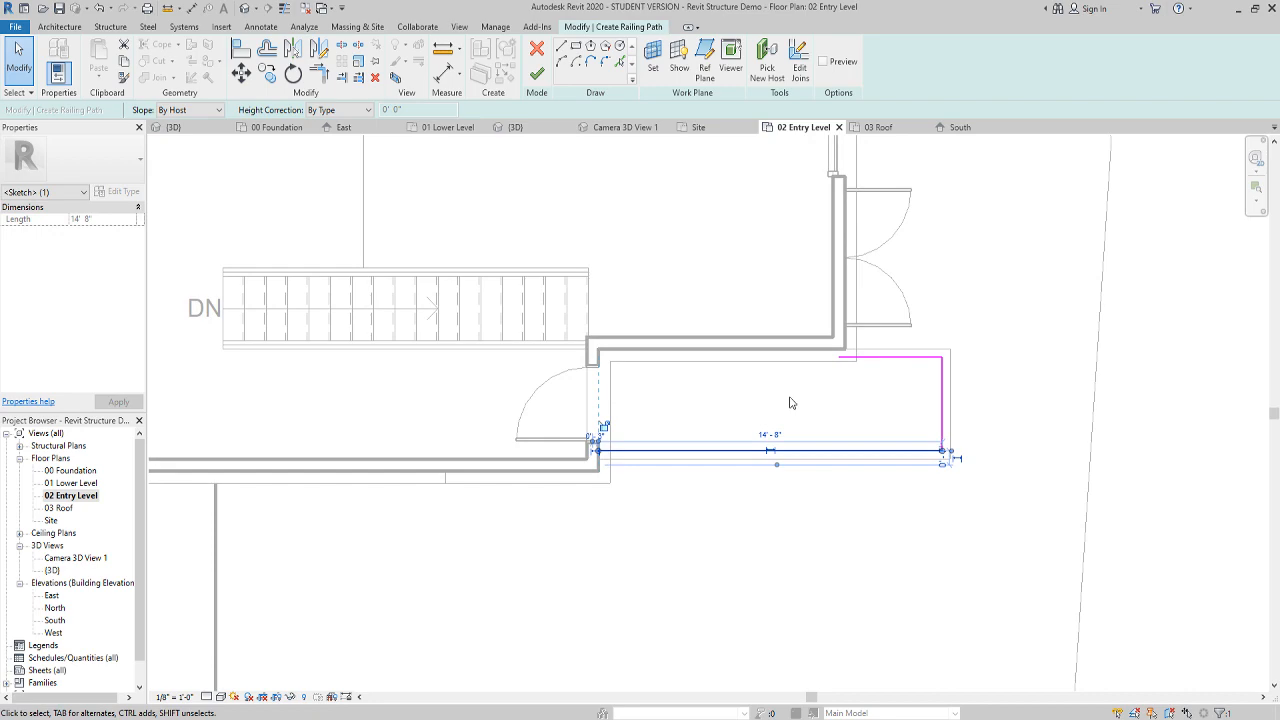
pyautogui.click(537, 73)
pyautogui.click(1000, 326)
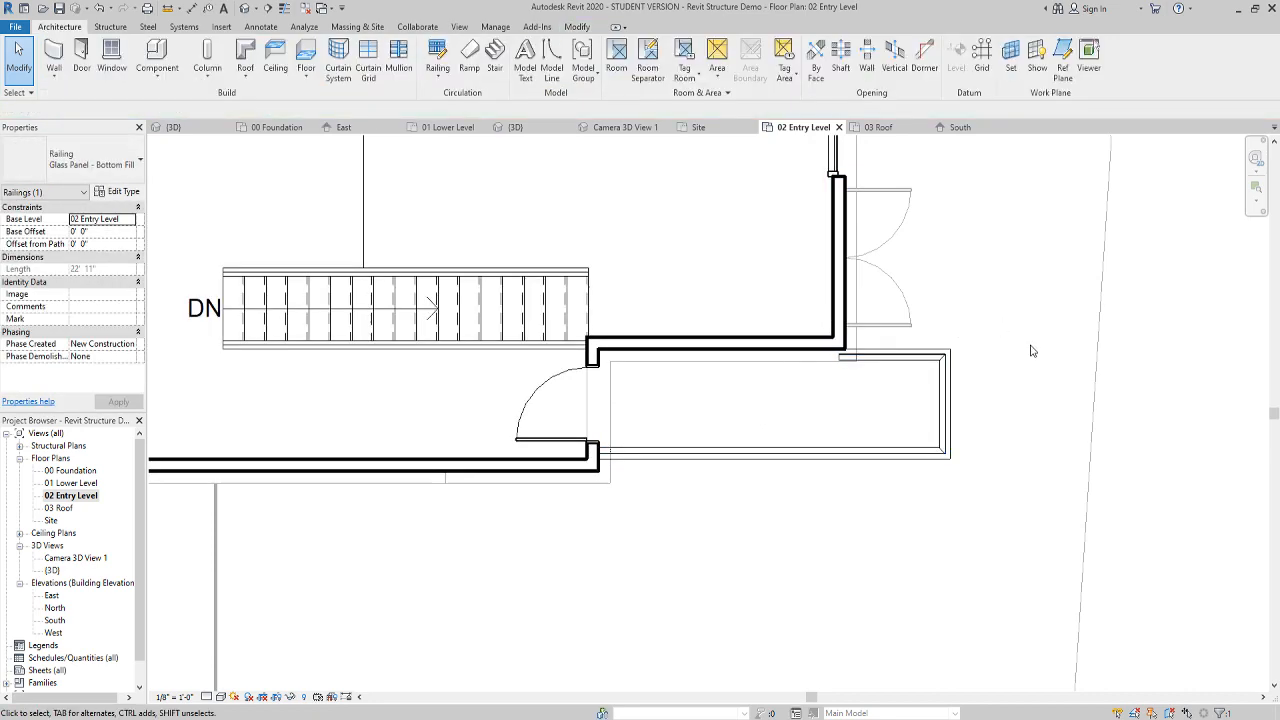
pyautogui.scroll(-5, 1000, 449)
pyautogui.moveTo(997, 483); pyautogui.dragTo(999, 457, button='middle')
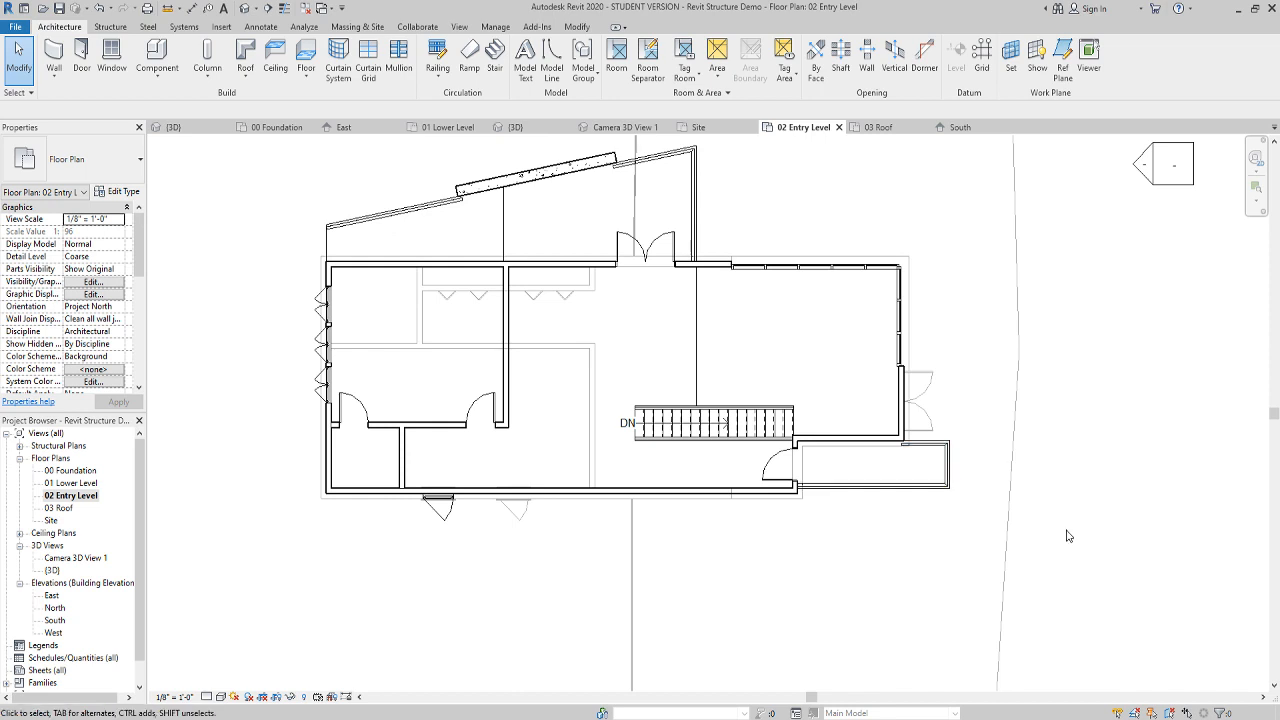
pyautogui.click(432, 205)
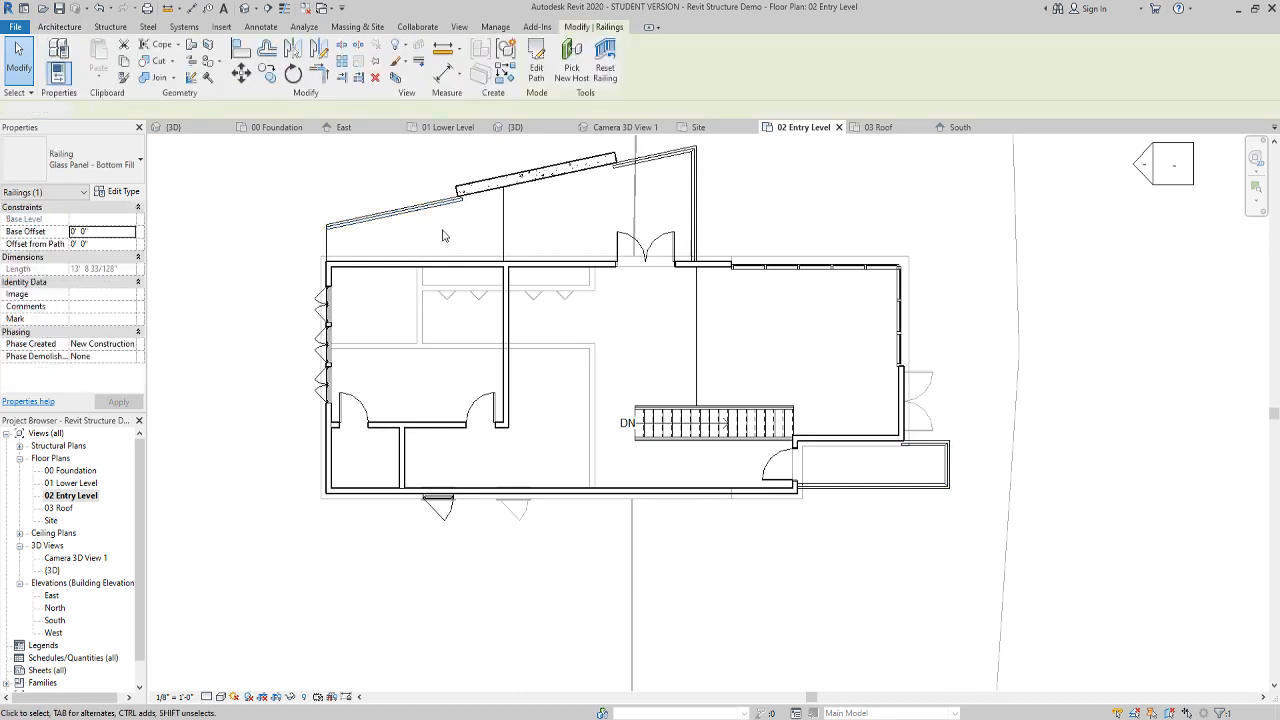
pyautogui.click(448, 233)
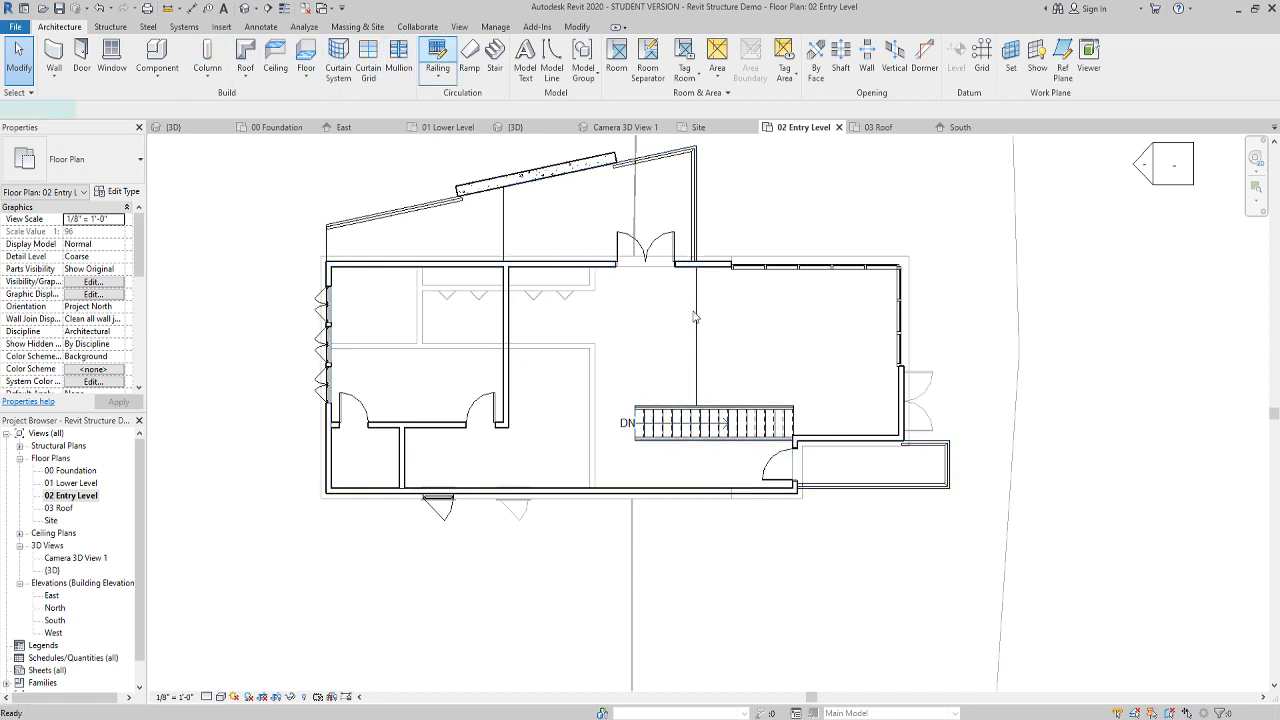
# Create a railing path with 4" offsets by picking the interior floor's open east edge and both sides of the stair
pyautogui.click(437, 52)
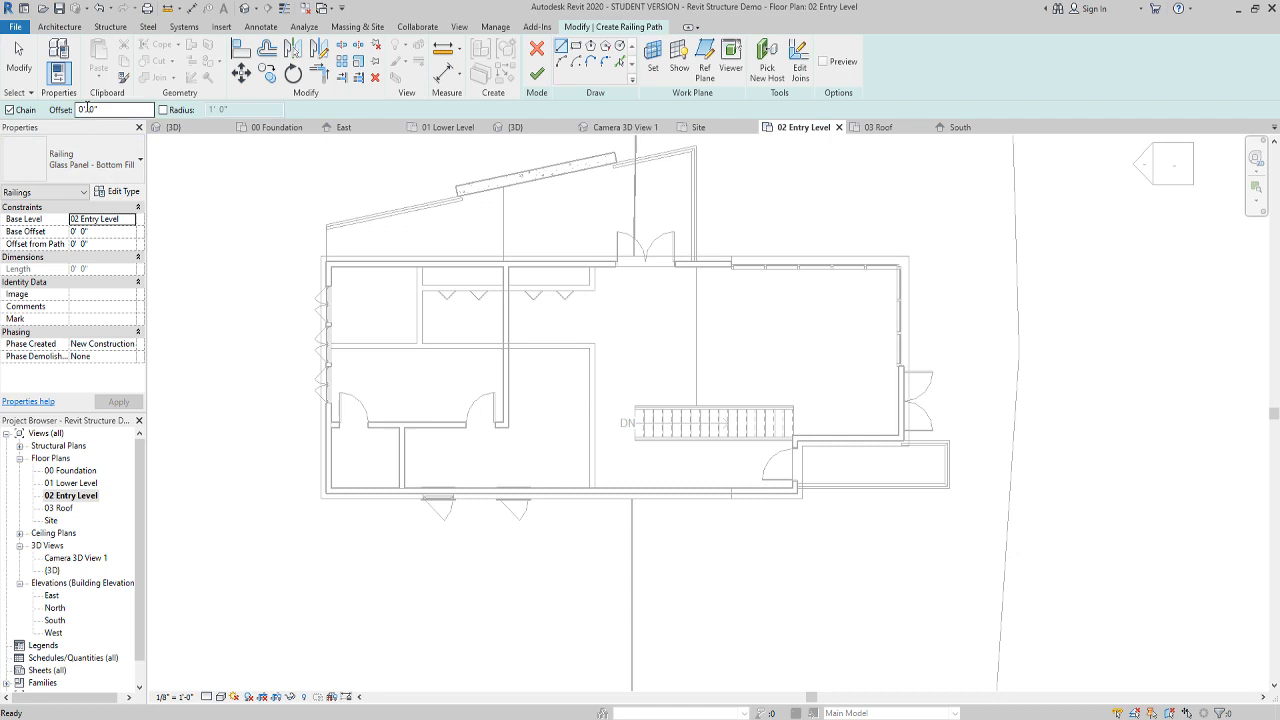
pyautogui.doubleClick(93, 109)
pyautogui.click(620, 61)
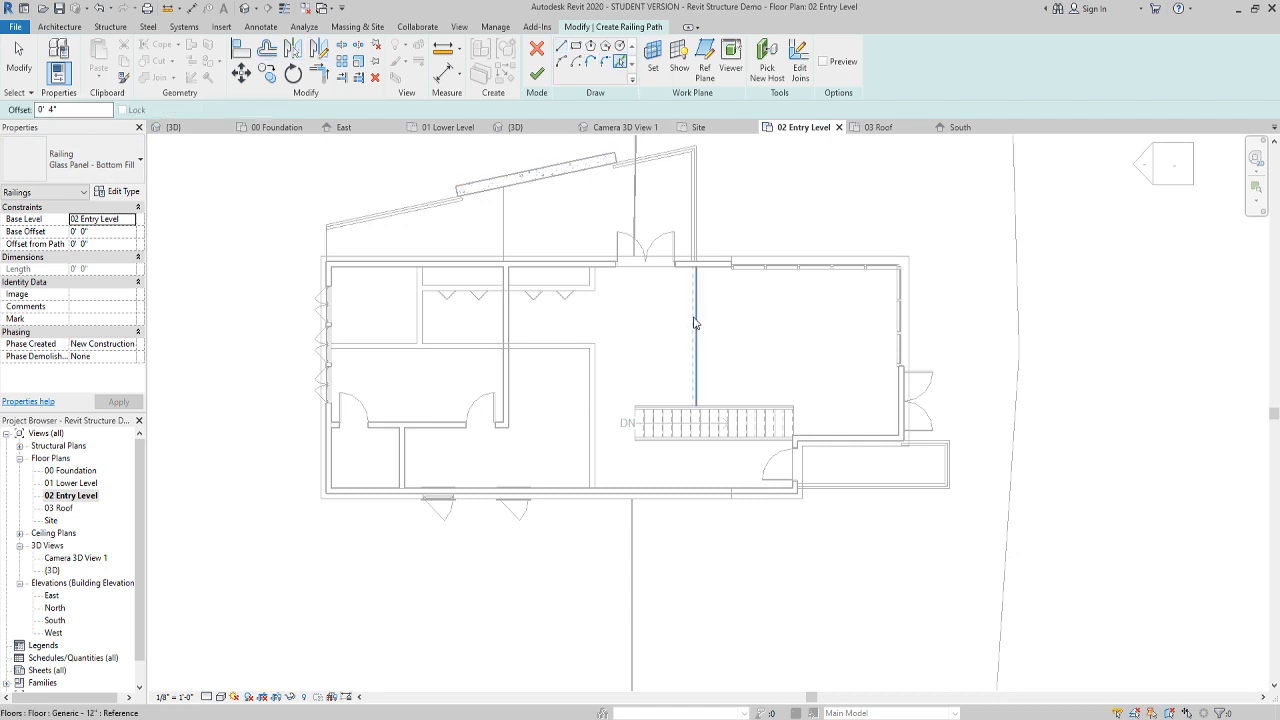
pyautogui.click(697, 318)
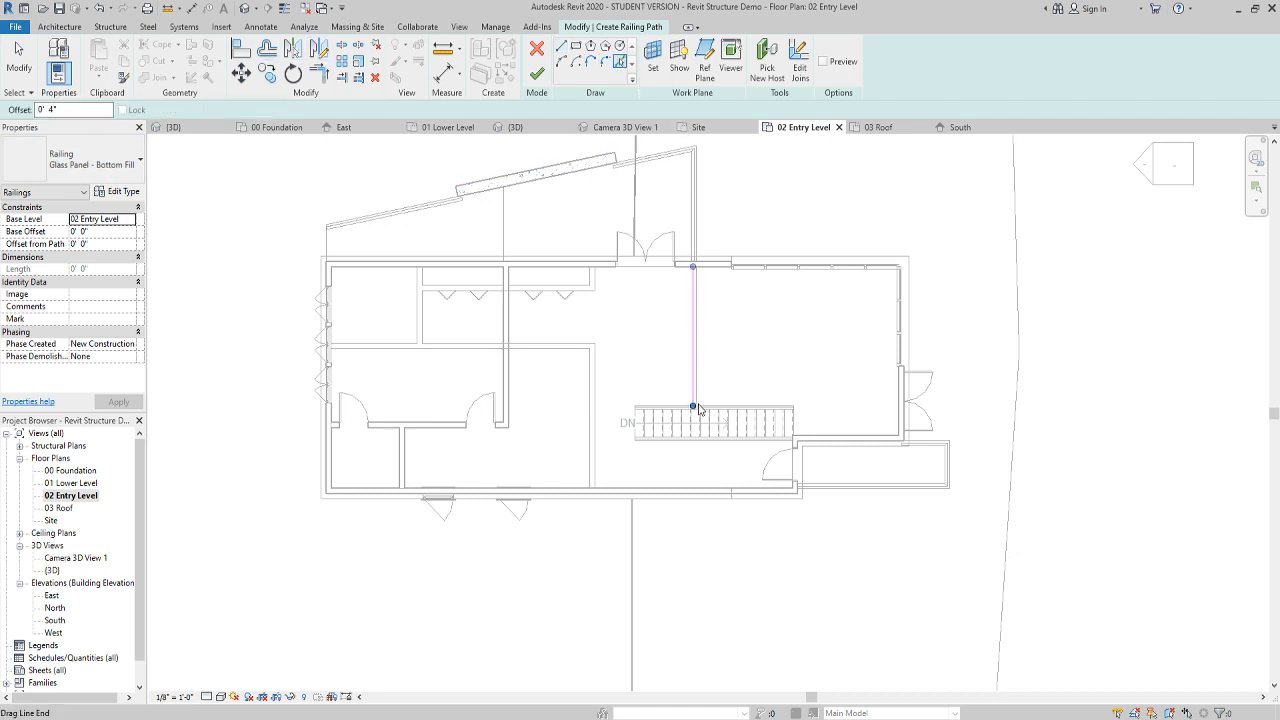
pyautogui.click(756, 450)
pyautogui.scroll(3, 665, 415)
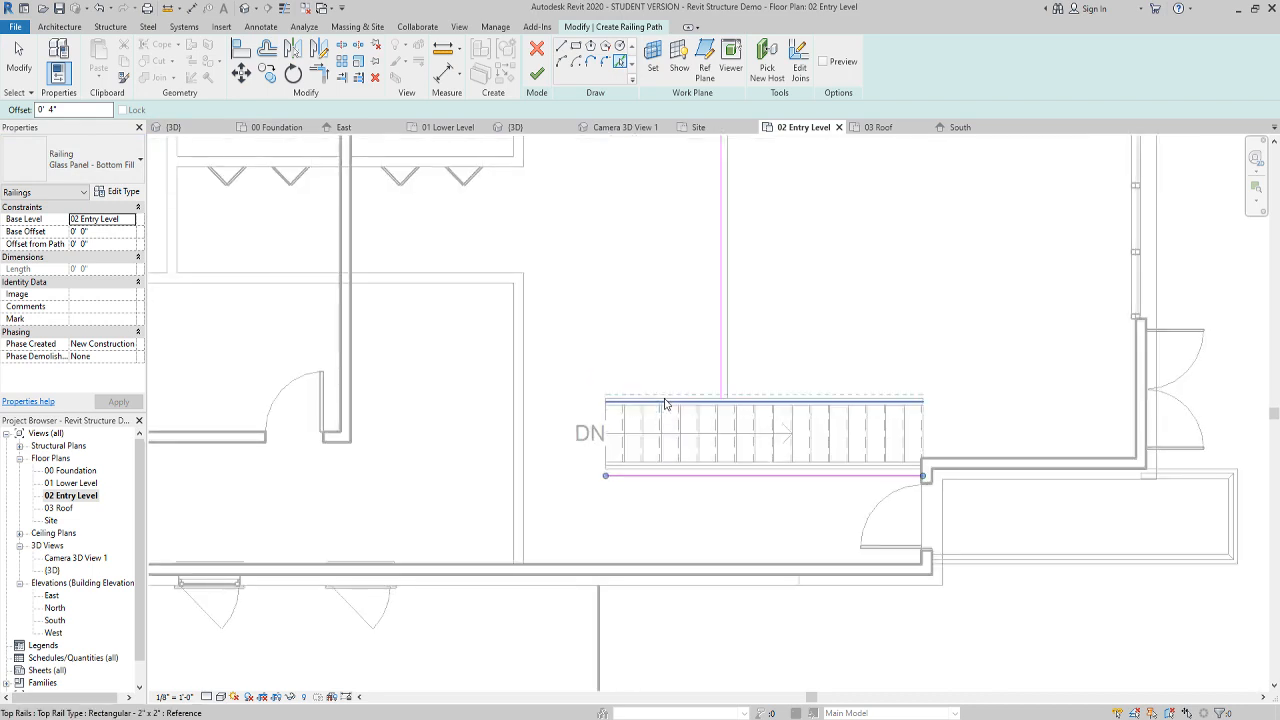
pyautogui.click(665, 404)
# Trim the floor-edge line and the line along the stair's north side to a corner, keeping the western part
pyautogui.press('t')
pyautogui.press('r')
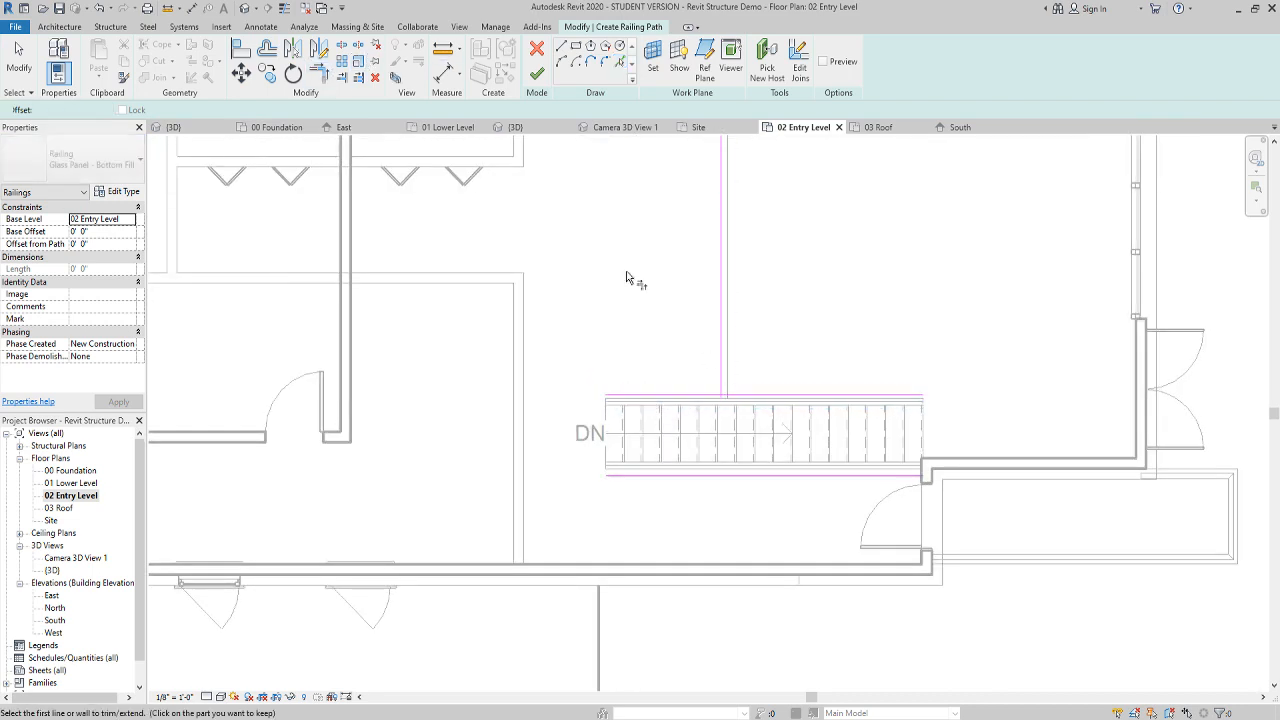
pyautogui.click(724, 343)
pyautogui.click(703, 399)
pyautogui.scroll(-1, 728, 480)
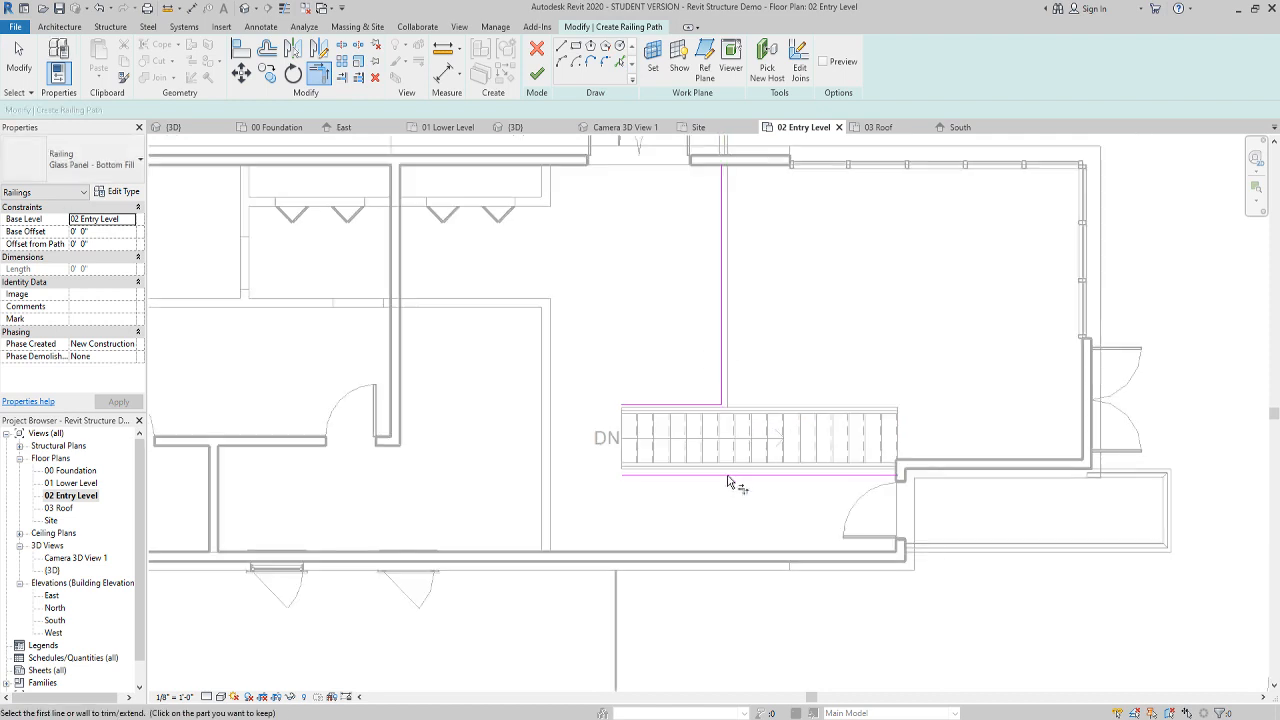
# Delete the railing line along the stair's south side and finish the interior railing
pyautogui.scroll(-3, 729, 482)
pyautogui.scroll(5, 660, 490)
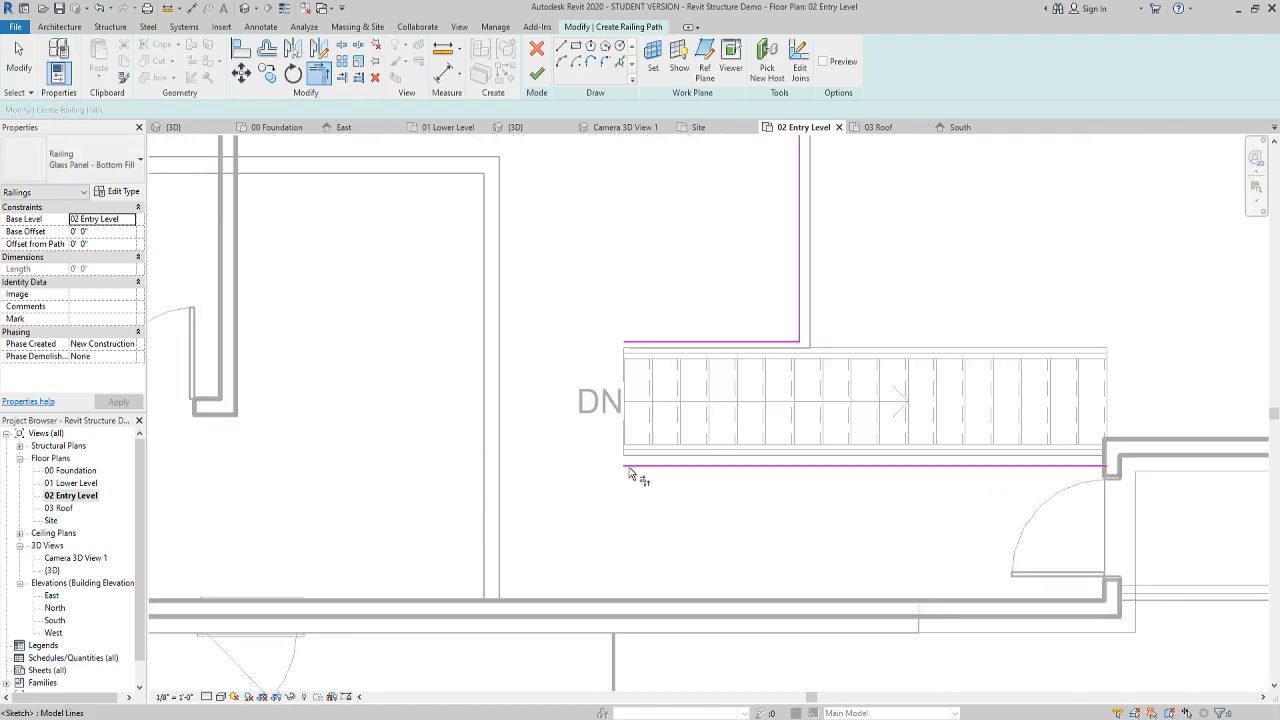
pyautogui.press('Escape')
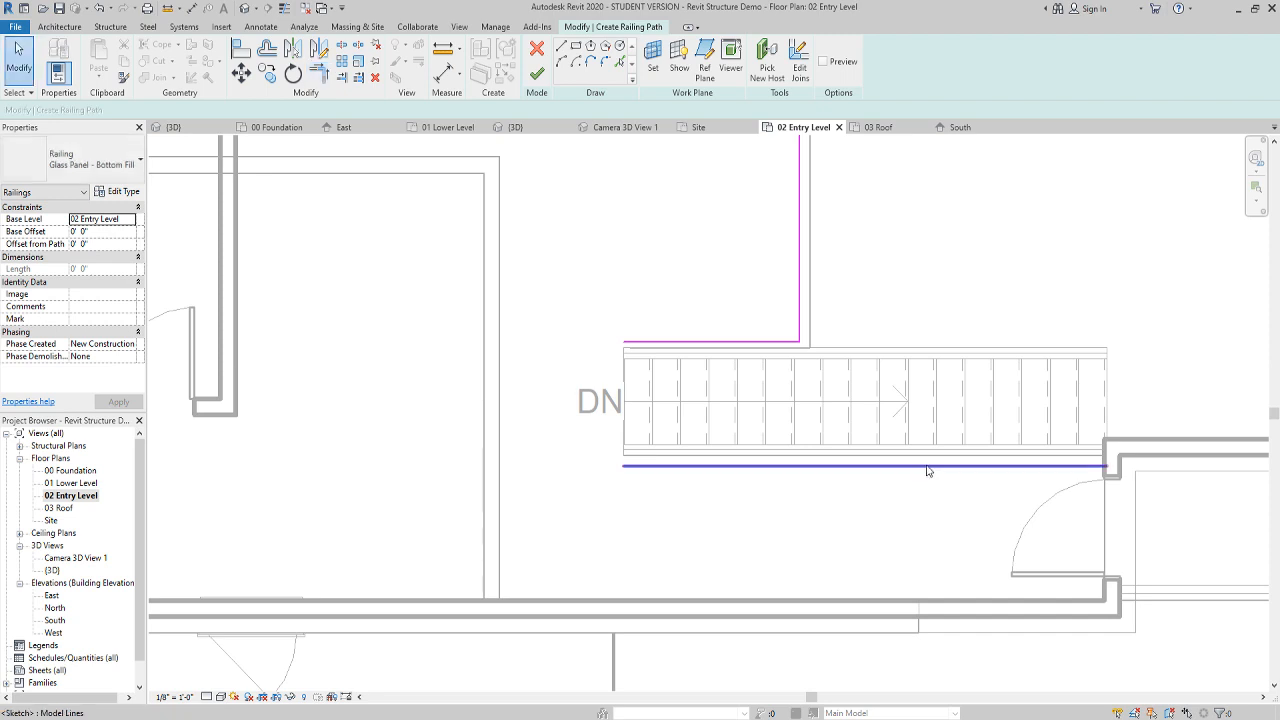
pyautogui.click(928, 467)
pyautogui.click(951, 499)
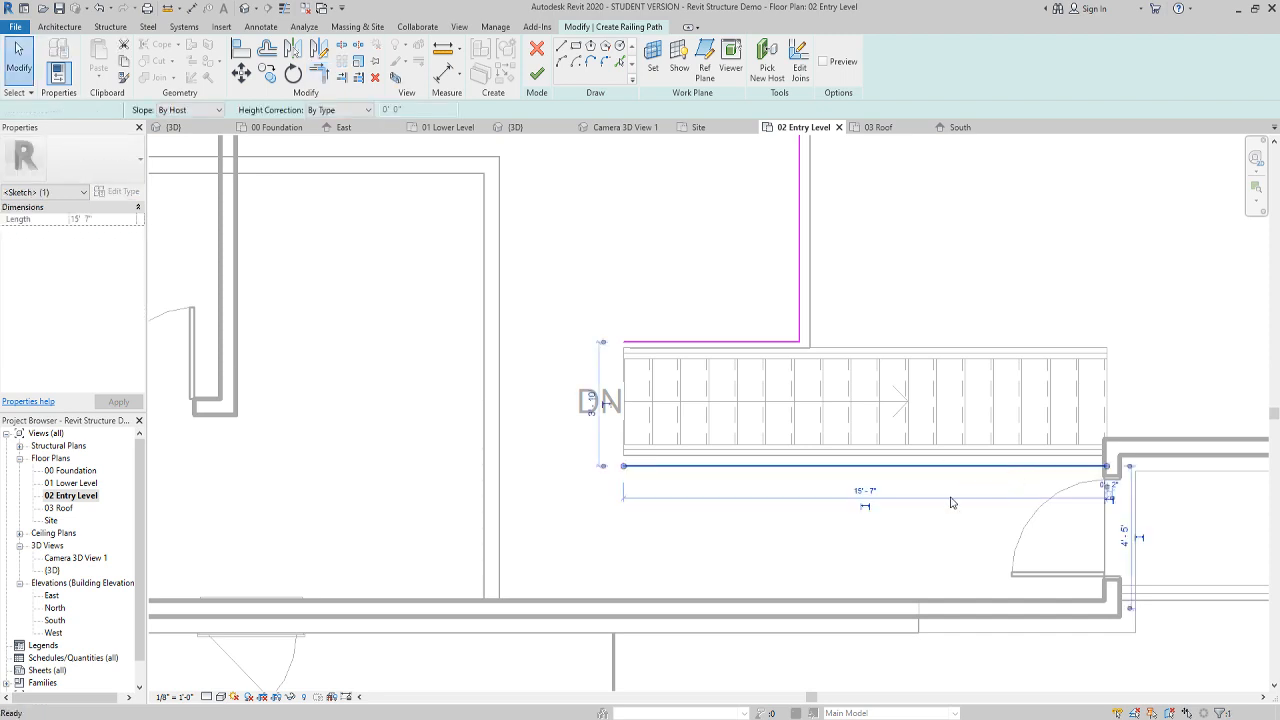
pyautogui.click(876, 466)
pyautogui.press('Delete')
pyautogui.scroll(-5, 814, 471)
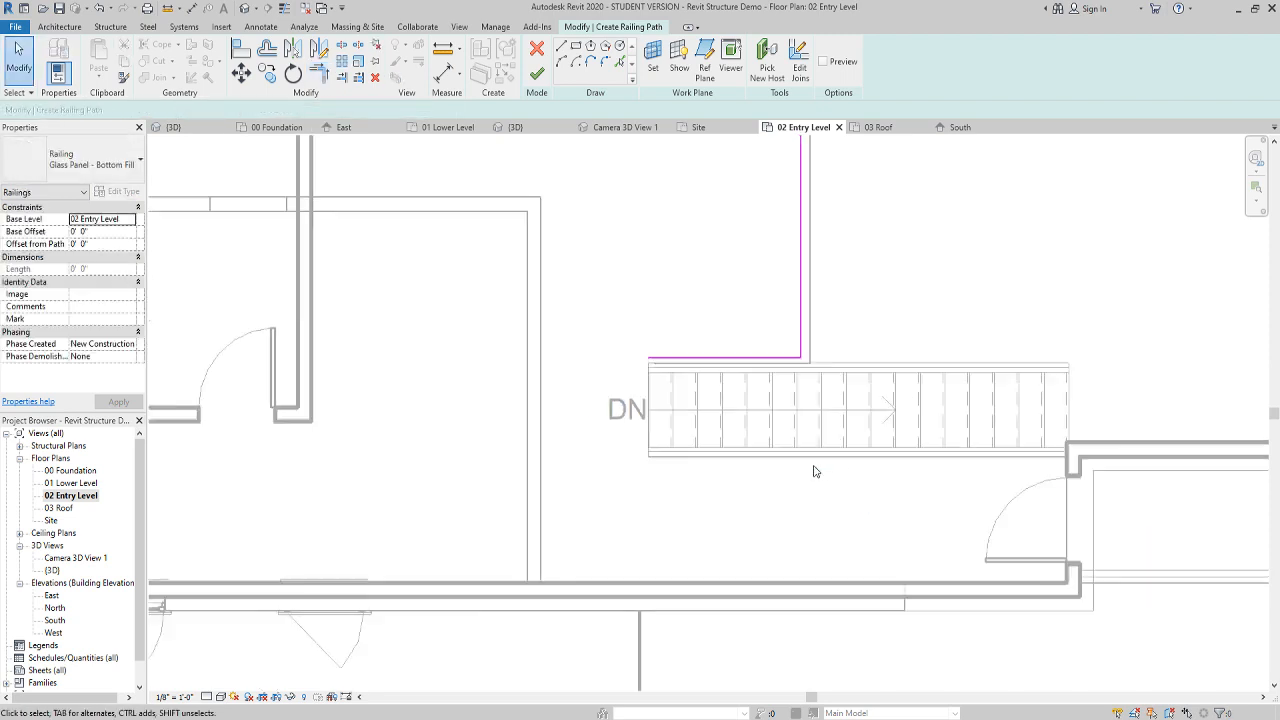
pyautogui.moveTo(920, 337); pyautogui.dragTo(914, 357, button='middle')
pyautogui.click(538, 74)
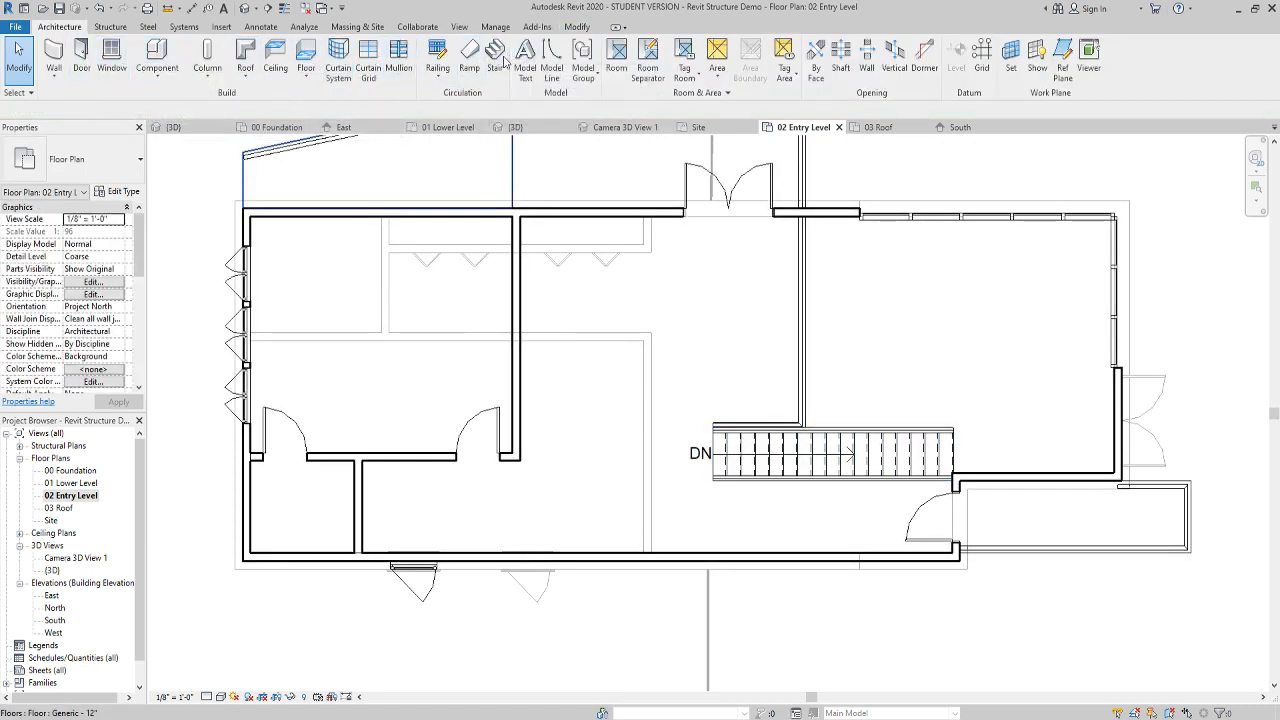
# Add a glass panel railing along the stair's south side with a 4" offset and check it in 3D
pyautogui.click(435, 60)
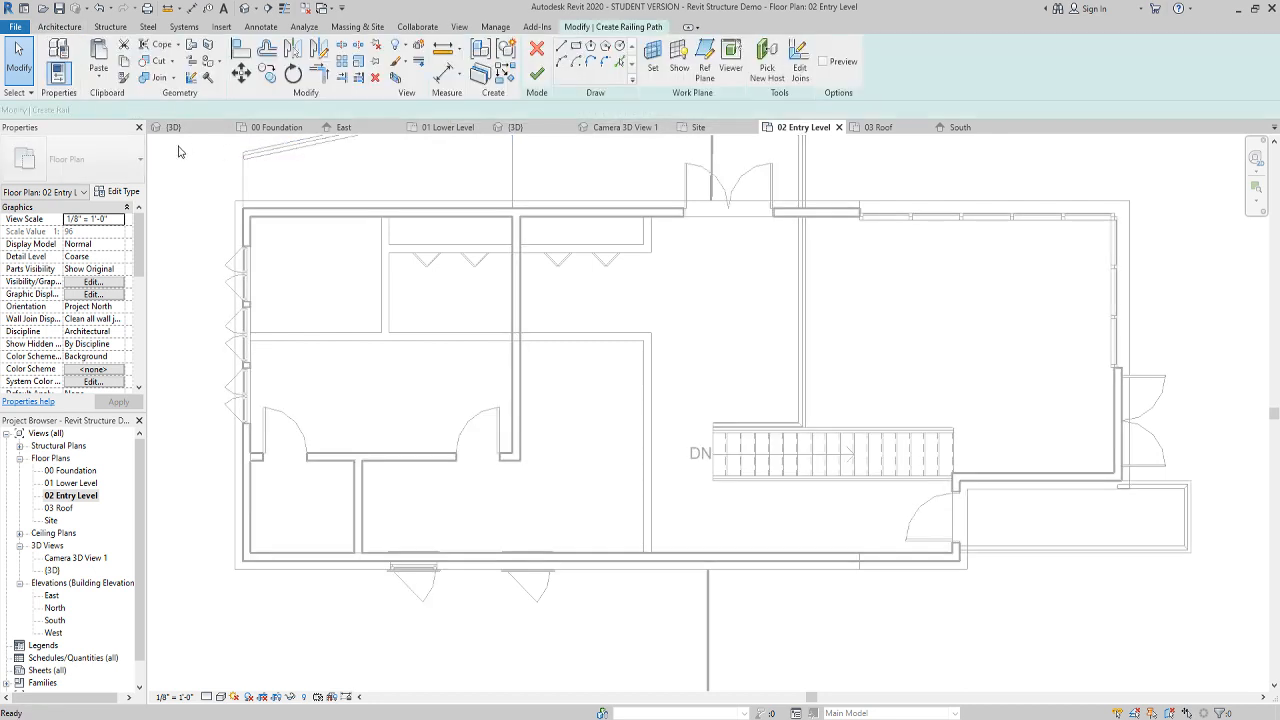
pyautogui.doubleClick(92, 109)
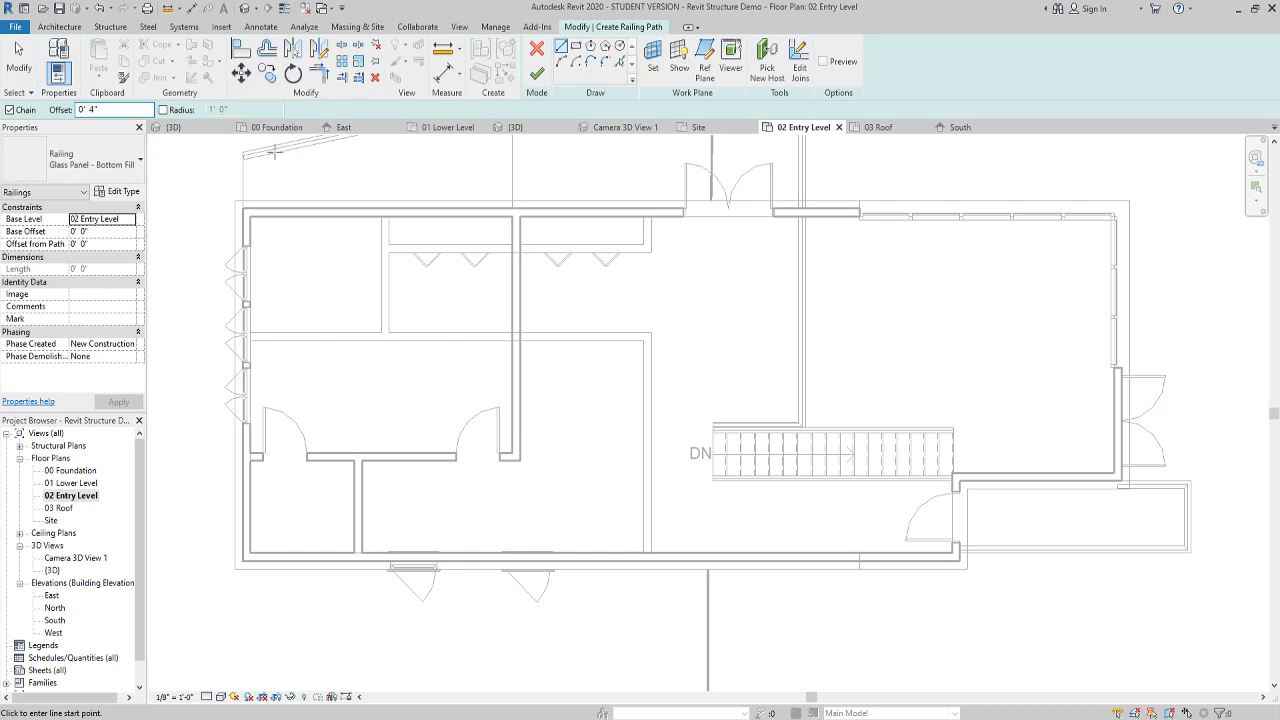
pyautogui.click(620, 62)
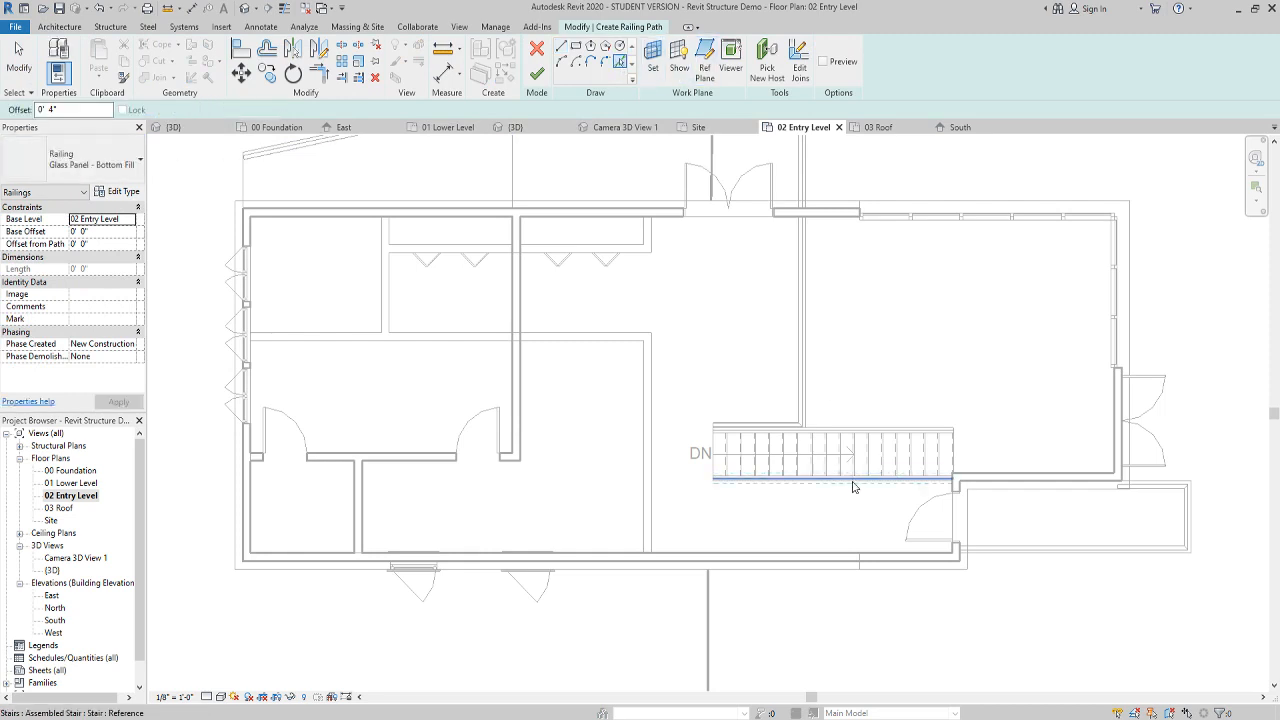
pyautogui.click(853, 487)
pyautogui.click(537, 73)
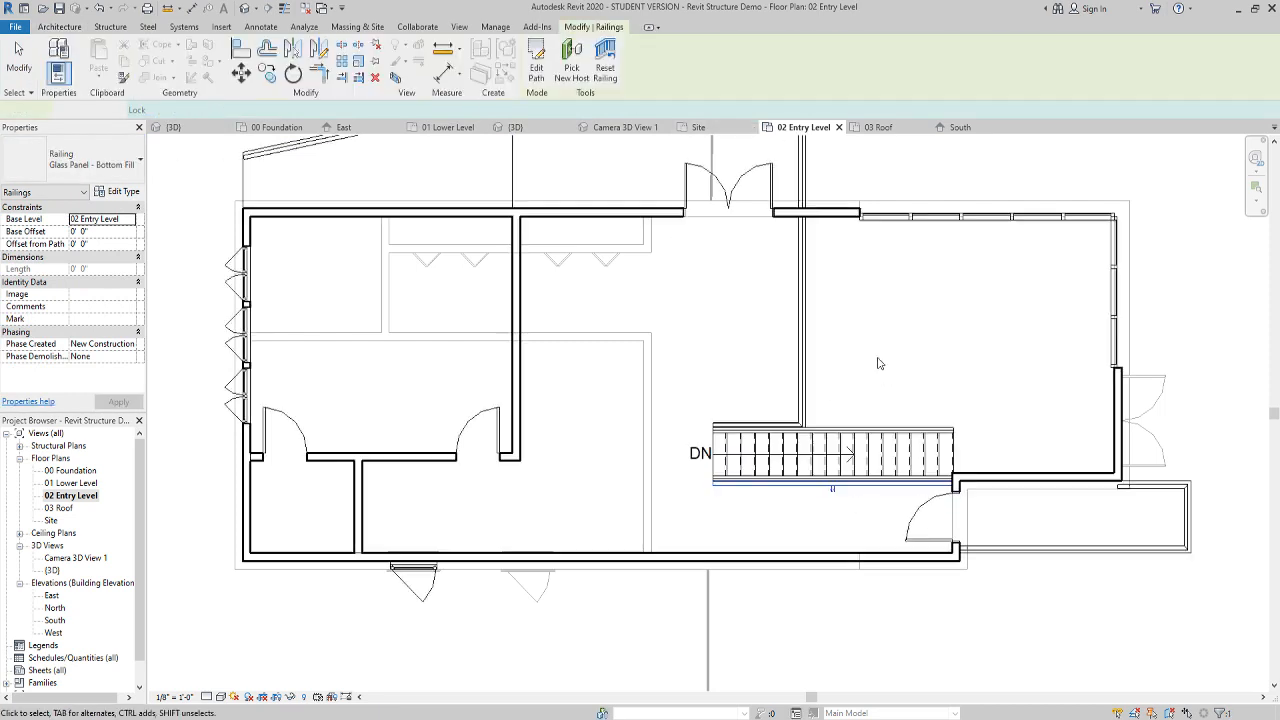
pyautogui.click(932, 352)
pyautogui.scroll(-2, 934, 351)
pyautogui.moveTo(950, 341); pyautogui.dragTo(867, 372, button='middle')
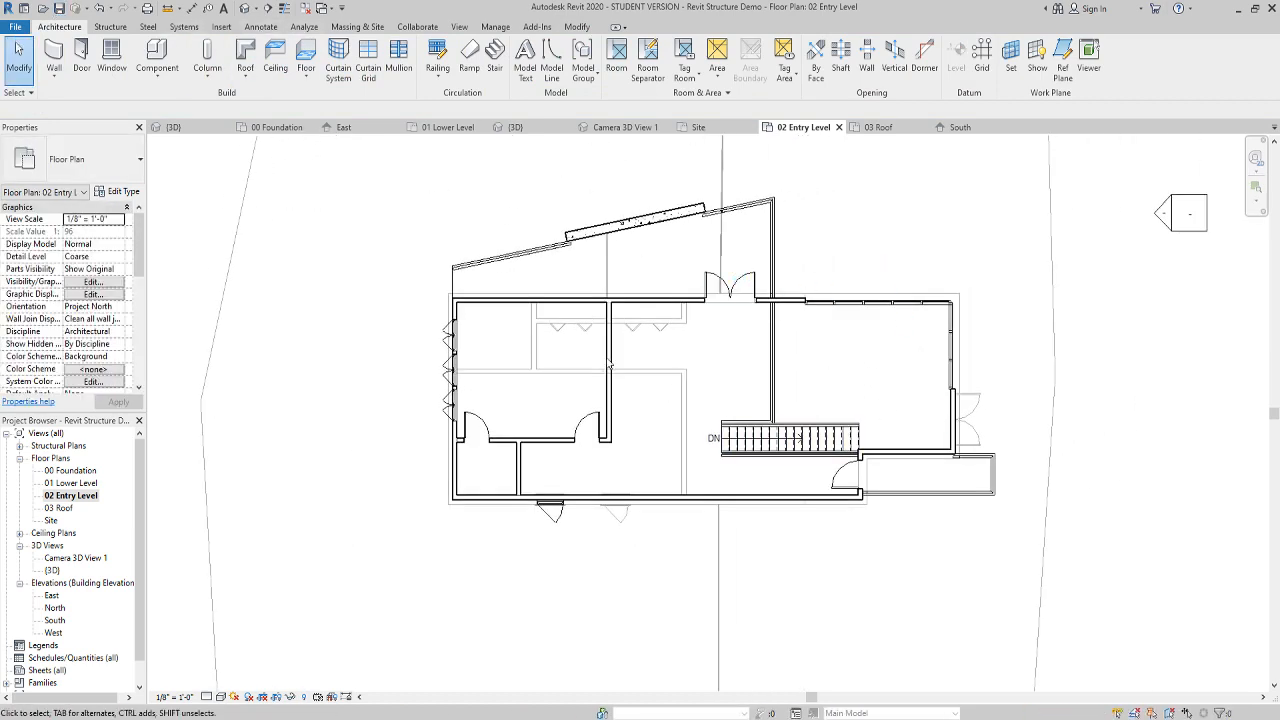
pyautogui.click(240, 7)
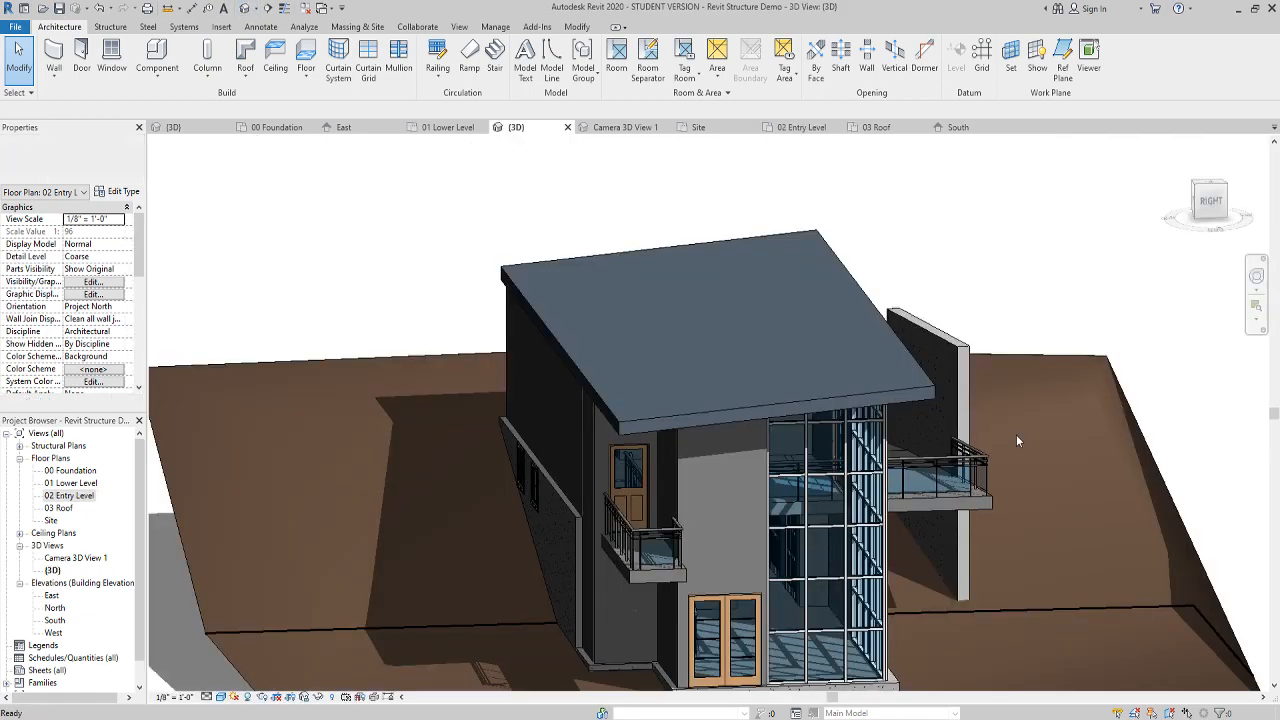
pyautogui.keyDown('shift'); pyautogui.moveTo(820, 470); pyautogui.dragTo(894, 462, button='middle'); pyautogui.keyUp('shift')
pyautogui.doubleClick(72, 498)
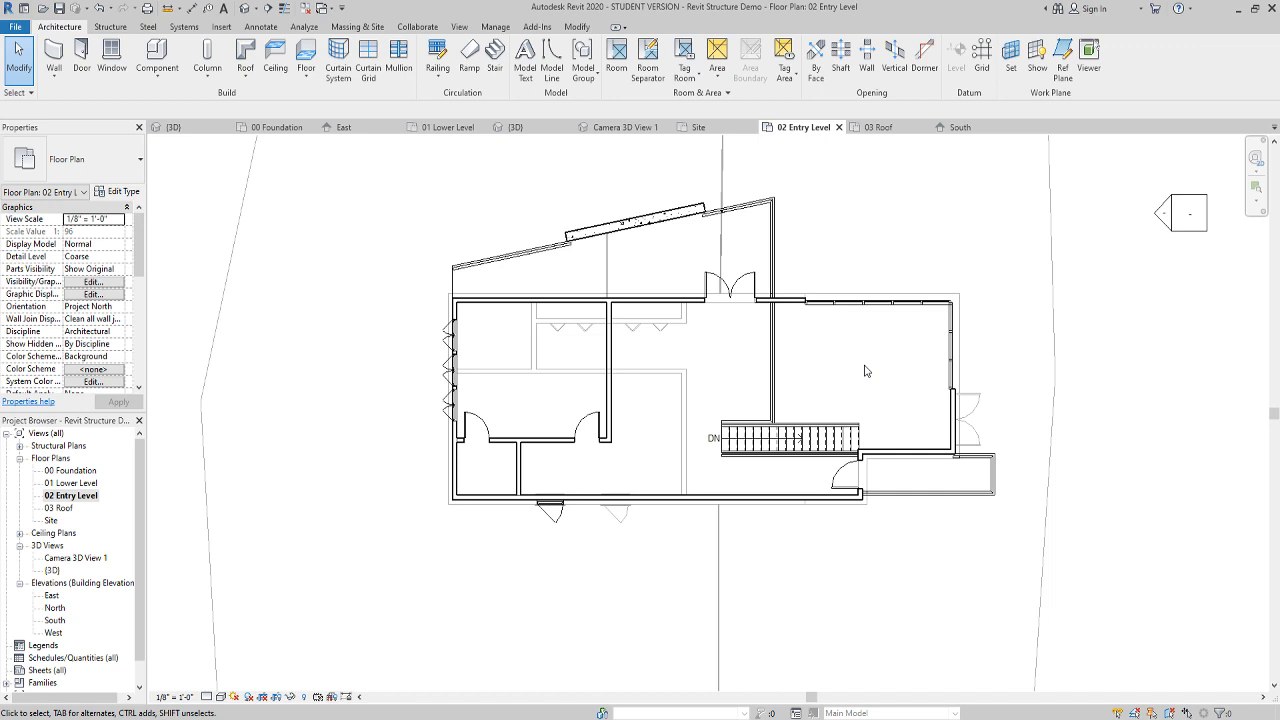
# In the 03 Roof plan, edit the roof's footprint and split its north boundary line at the entry floor's east edge
pyautogui.doubleClick(63, 510)
pyautogui.scroll(-3, 554, 374)
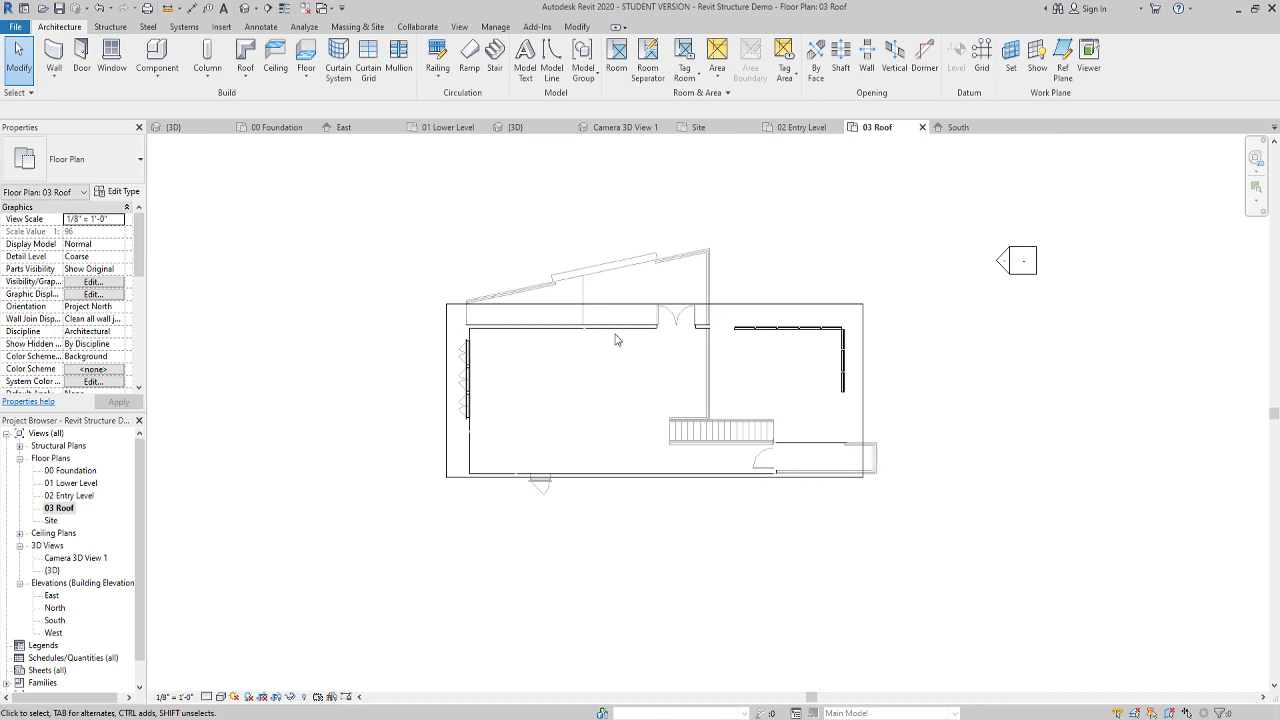
pyautogui.click(606, 477)
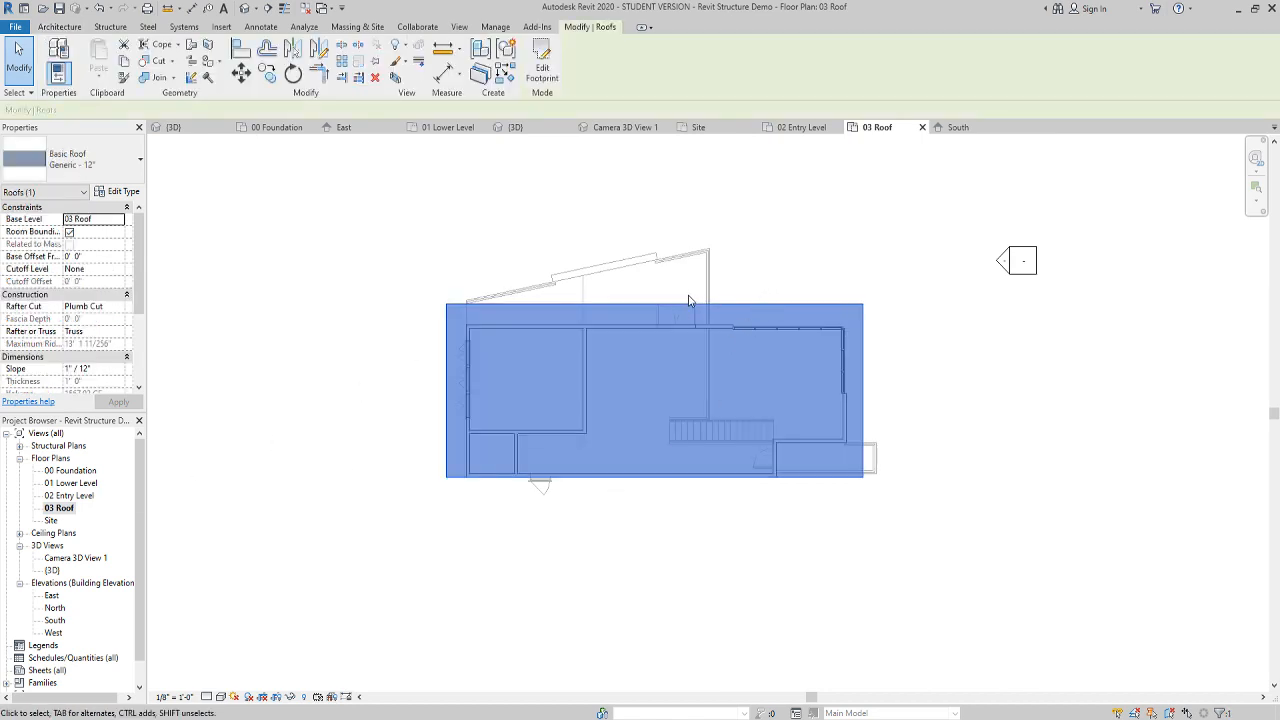
pyautogui.click(541, 67)
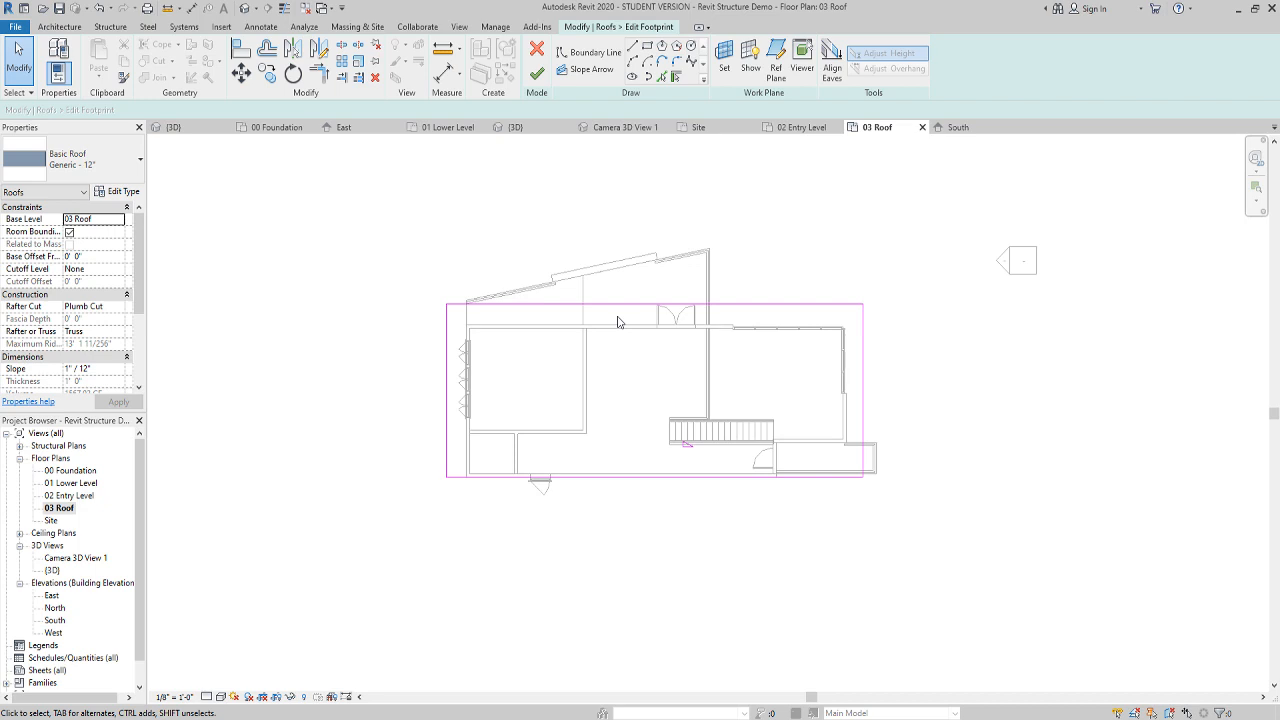
pyautogui.scroll(5, 700, 297)
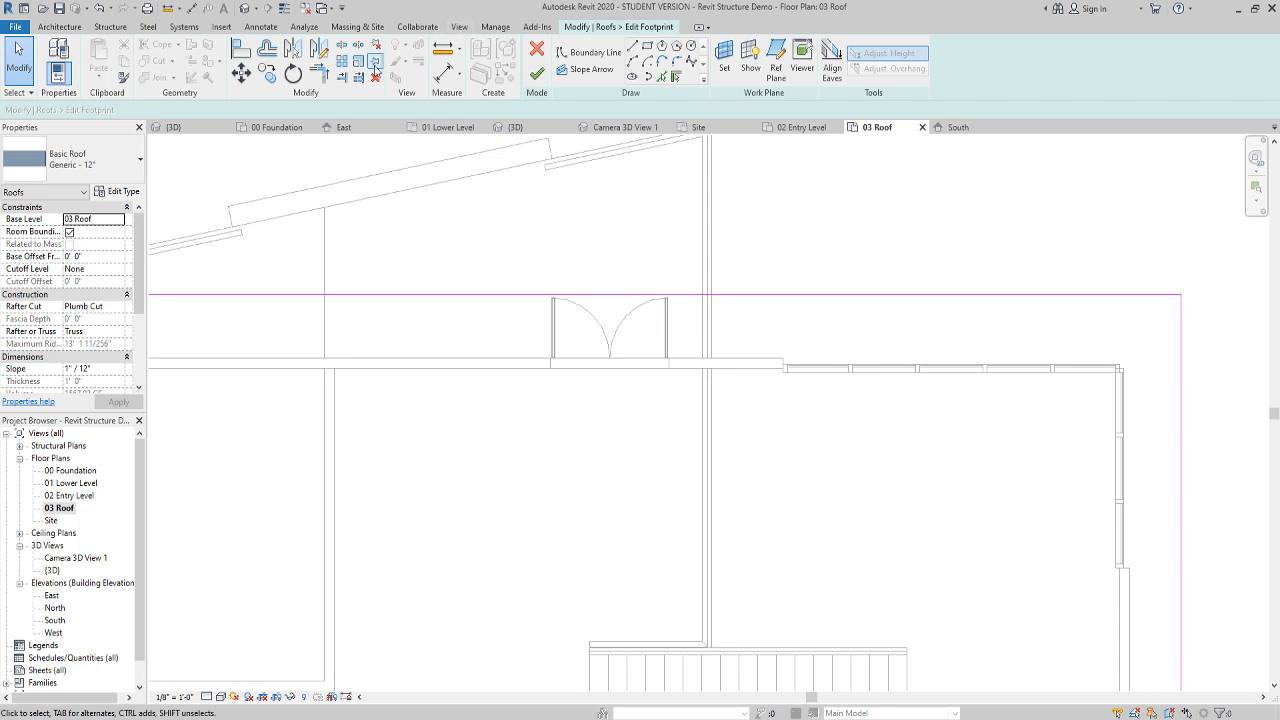
pyautogui.click(341, 45)
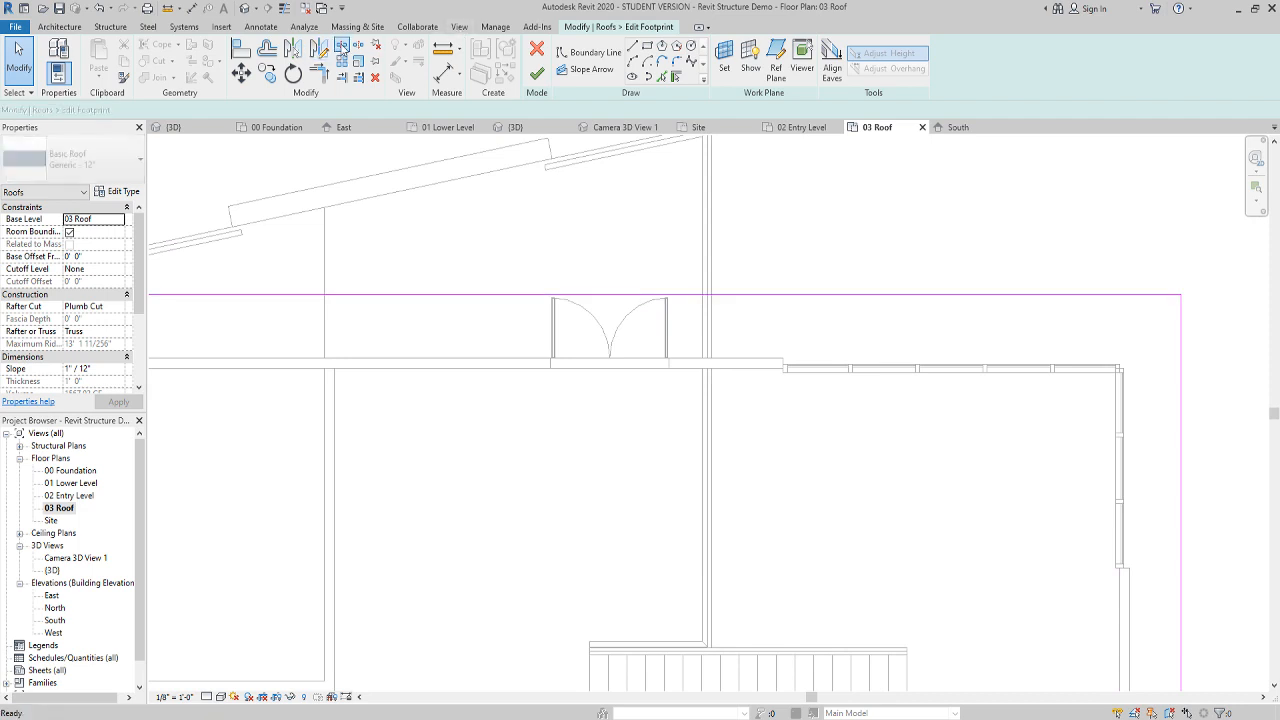
pyautogui.click(720, 294)
pyautogui.scroll(-3, 711, 323)
pyautogui.moveTo(805, 345); pyautogui.dragTo(950, 388, button='middle')
pyautogui.press('Escape')
# Delete the part of the roof's north boundary line that lies west of the split
pyautogui.click(760, 350)
pyautogui.moveTo(856, 349)
pyautogui.mouseDown()
pyautogui.moveTo(846, 235)
pyautogui.moveTo(817, 205)
pyautogui.moveTo(397, 349)
pyautogui.mouseUp()
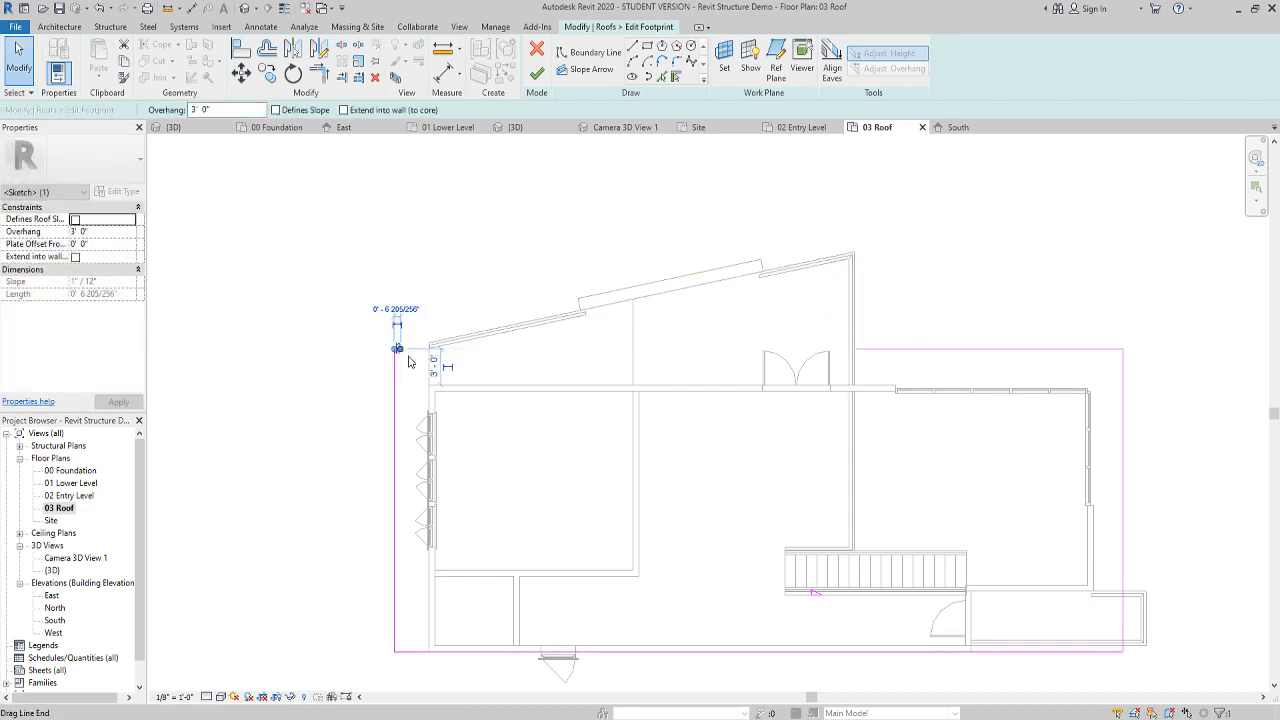
pyautogui.press('Delete')
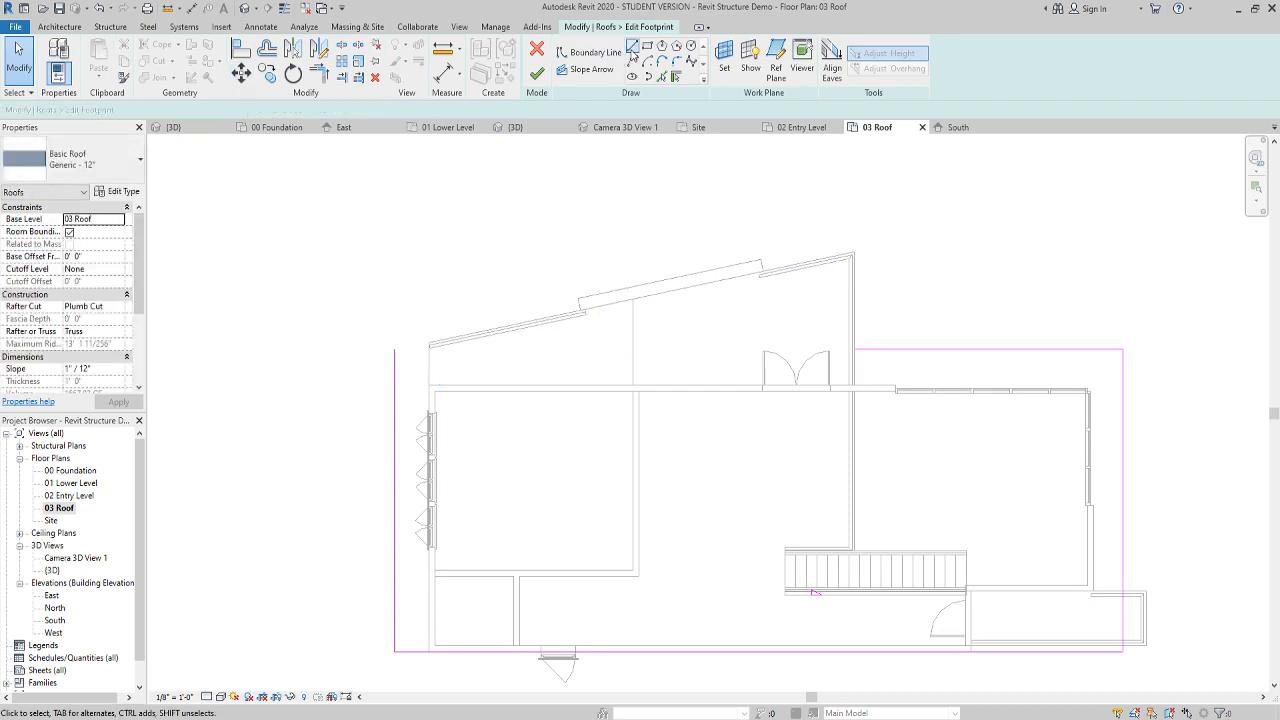
# Draw a boundary line about 41' long from the northwest corner parallel to the retaining wall, and an 8' north-south line closing at the split
pyautogui.click(632, 48)
pyautogui.click(395, 349)
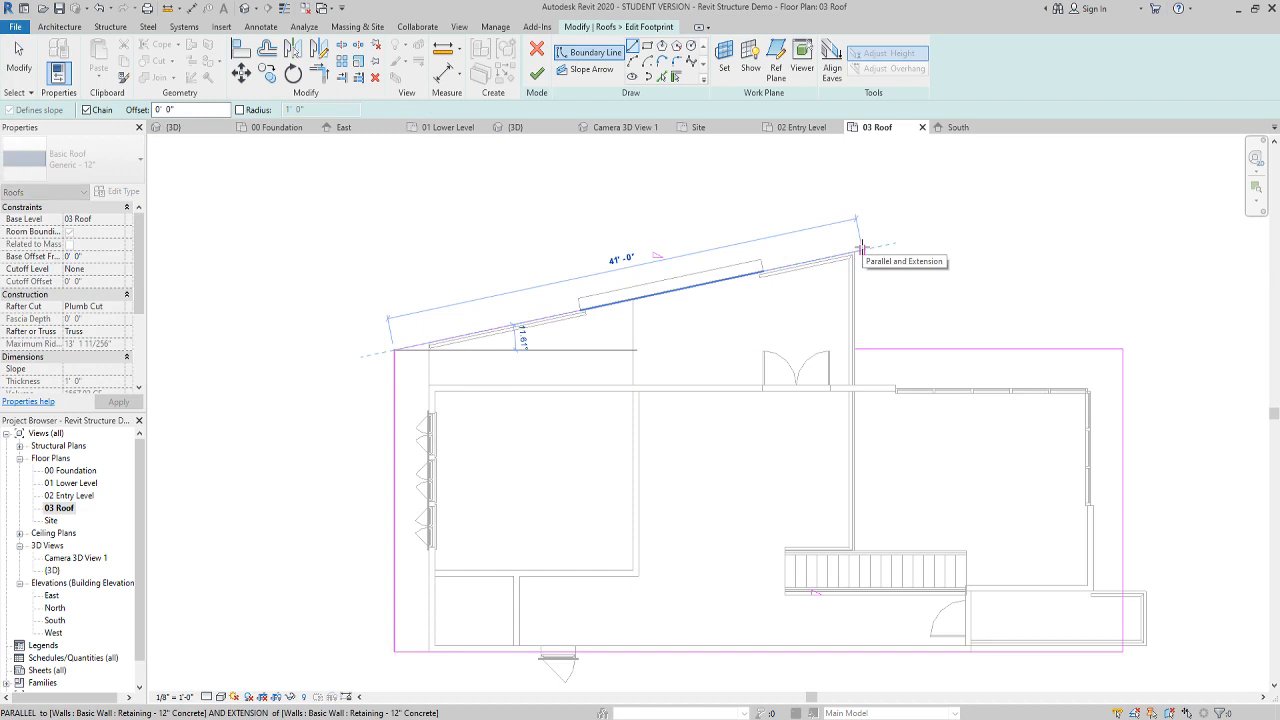
pyautogui.click(858, 249)
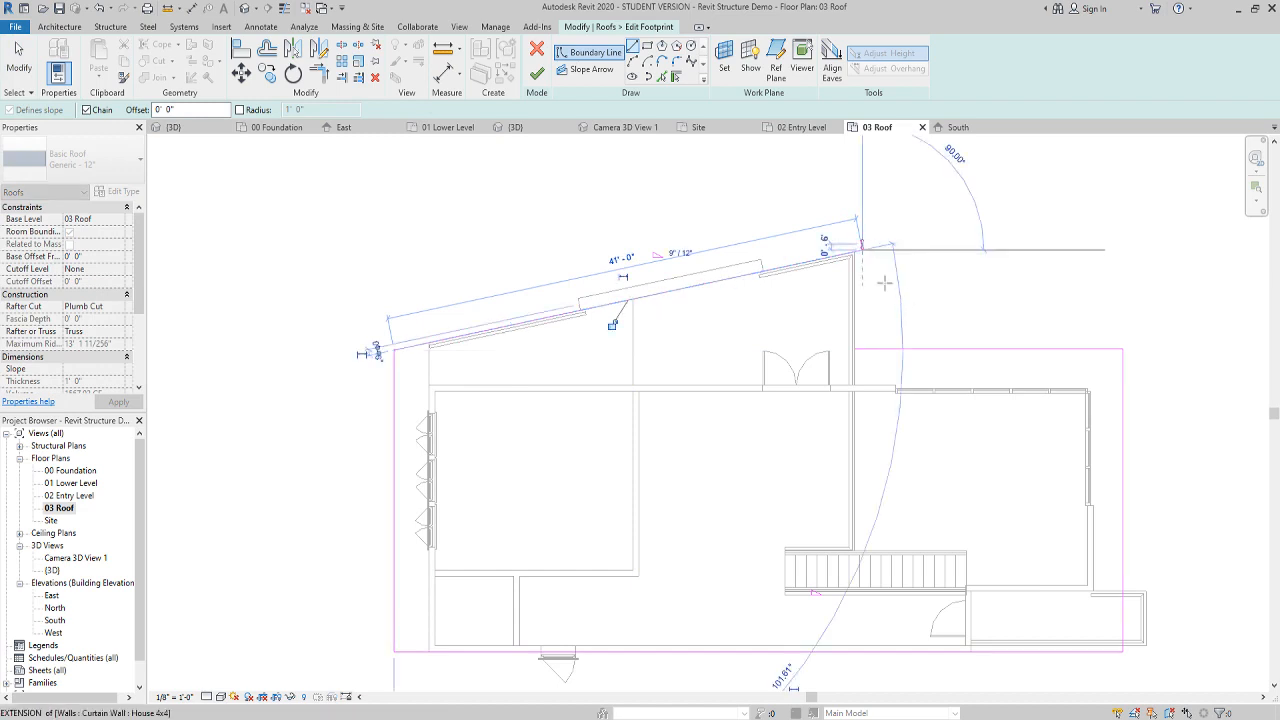
pyautogui.click(855, 349)
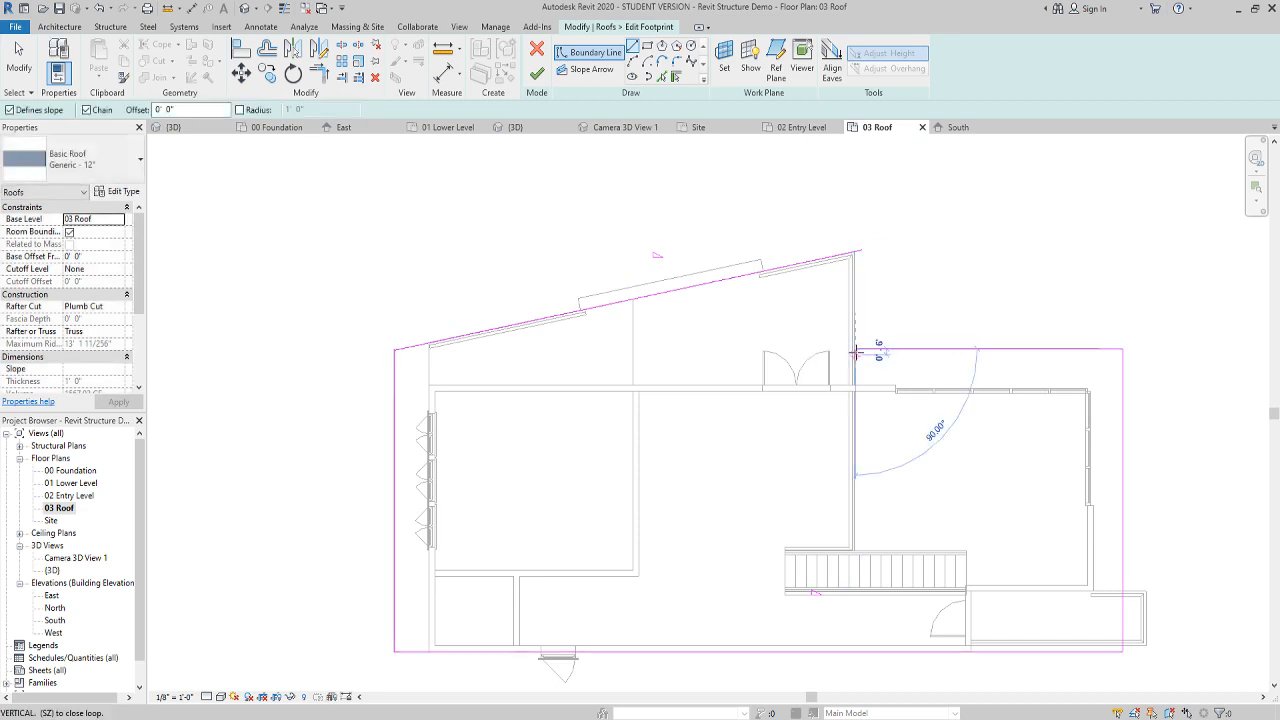
pyautogui.click(857, 251)
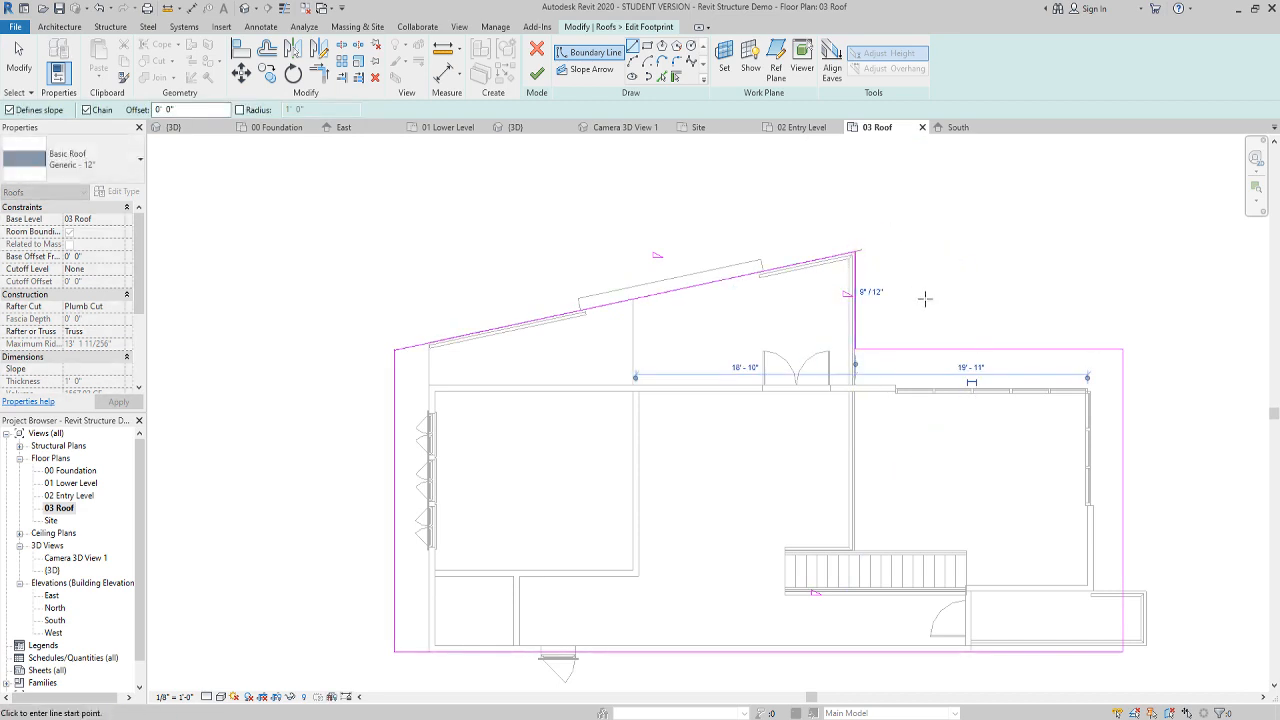
# Turn off the slope definition for the angled boundary line and the short north-south line
pyautogui.press('Escape')
pyautogui.click(855, 317)
pyautogui.keyDown('ctrl'); pyautogui.click(780, 267); pyautogui.keyUp('ctrl')
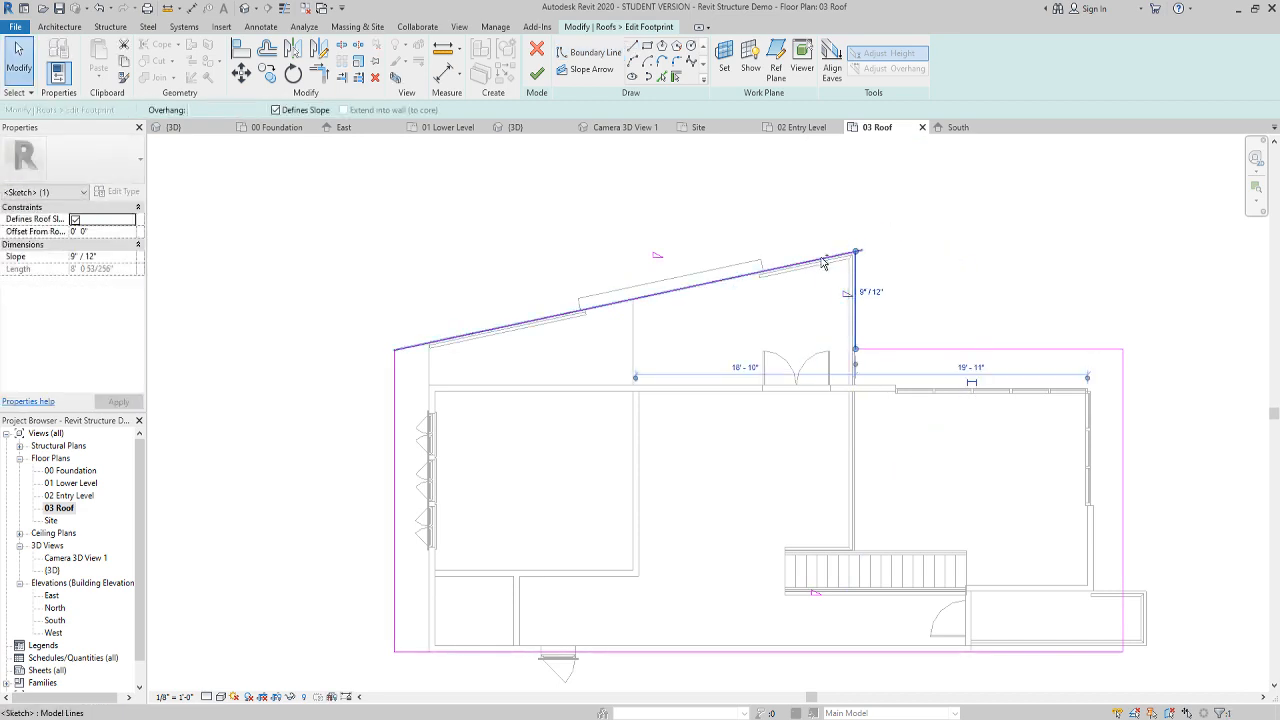
pyautogui.click(276, 110)
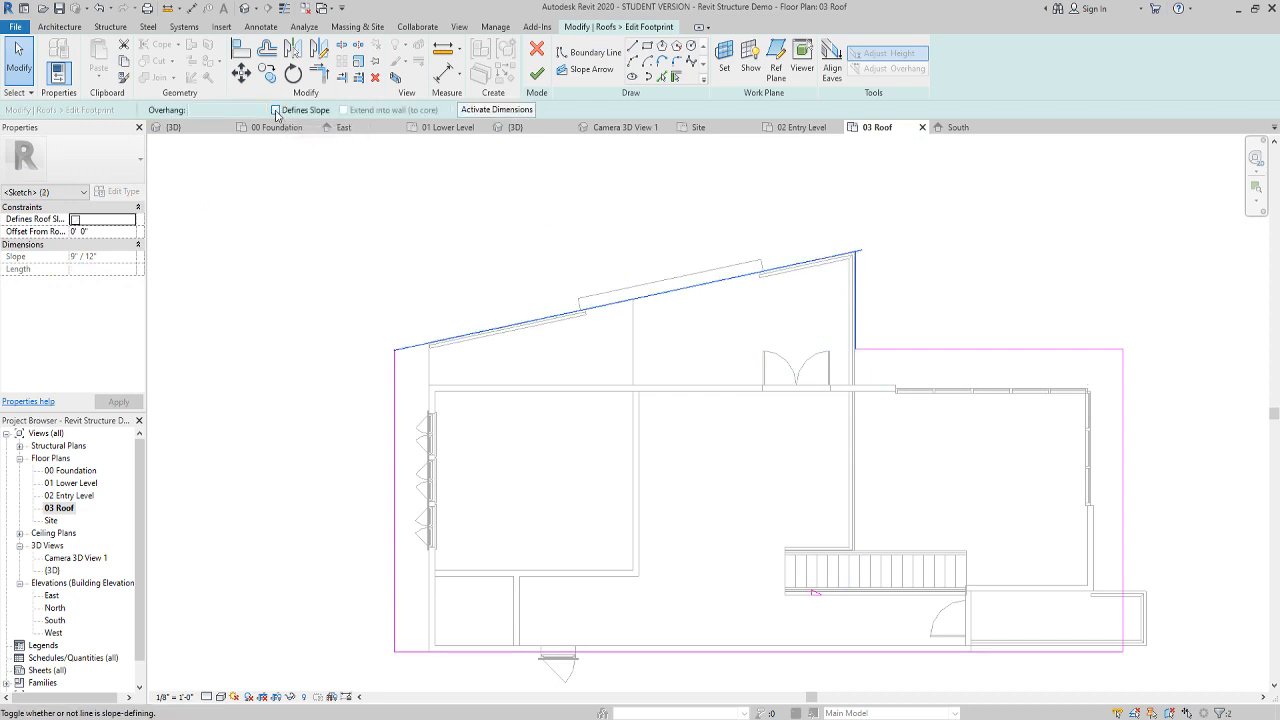
pyautogui.click(910, 240)
# Trim the angled boundary line and the short north-south line to a corner, and try to finish the roof footprint
pyautogui.click(319, 72)
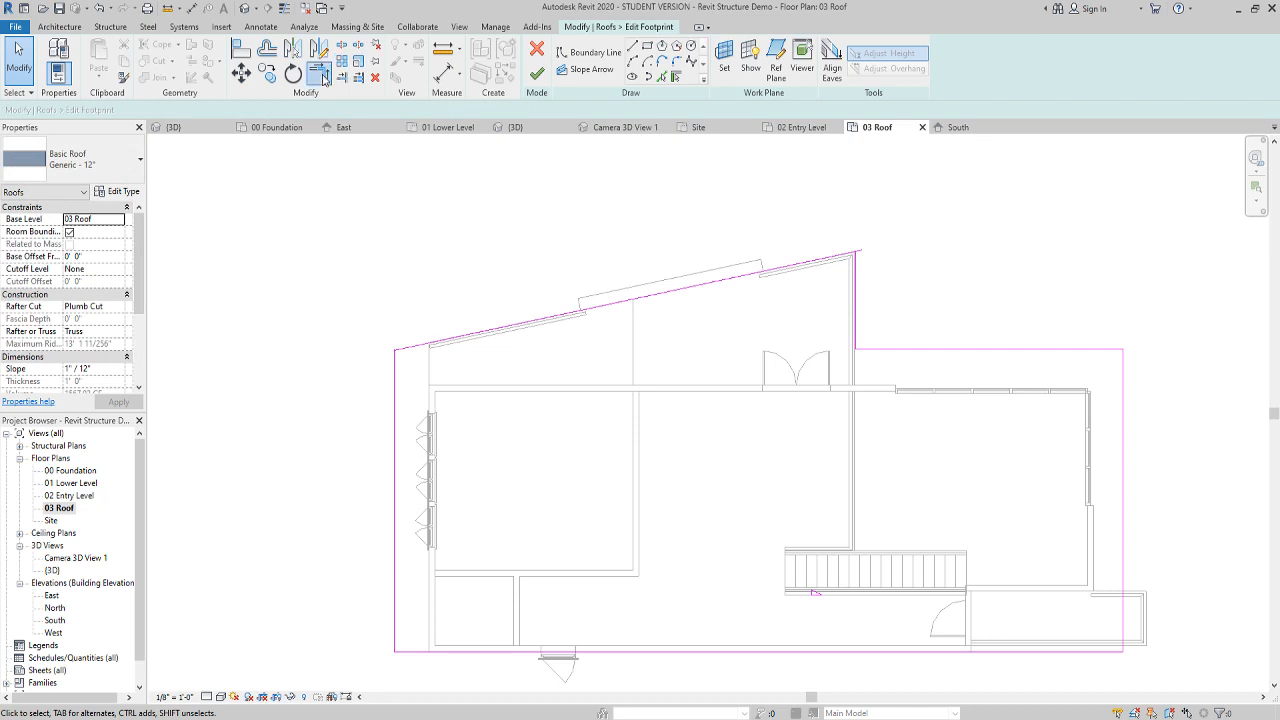
pyautogui.click(815, 263)
pyautogui.click(855, 285)
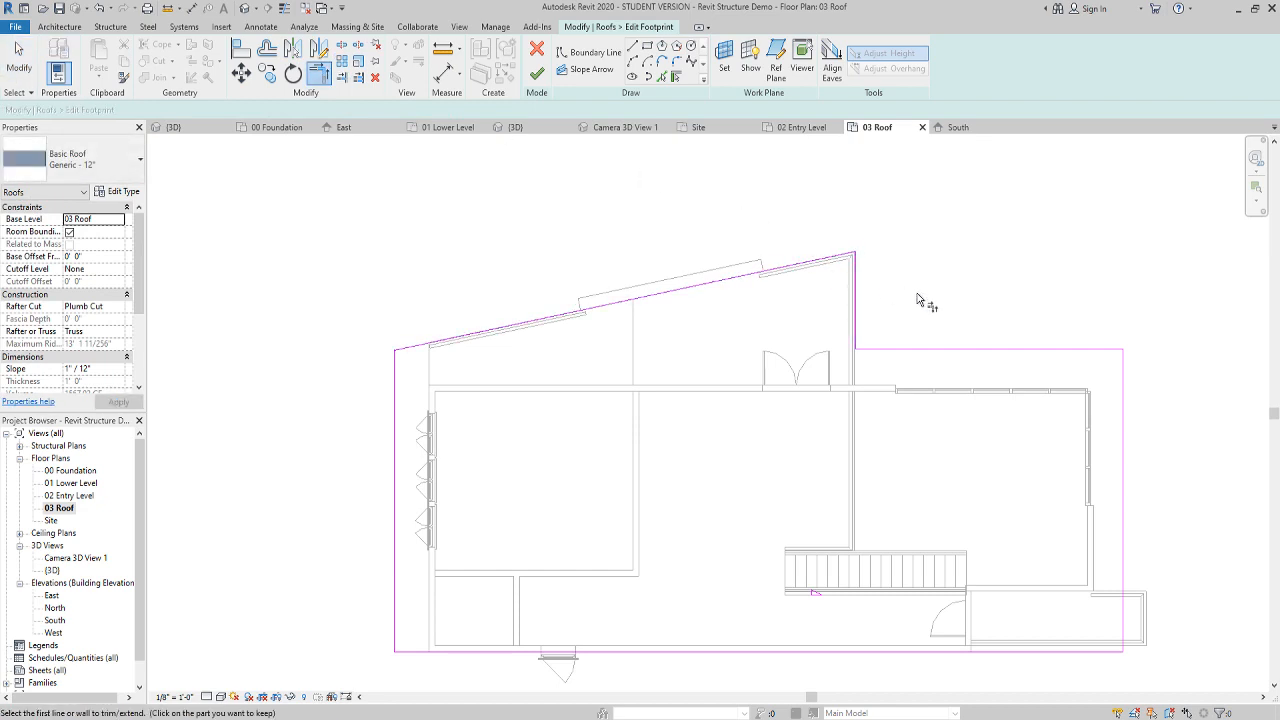
pyautogui.click(537, 73)
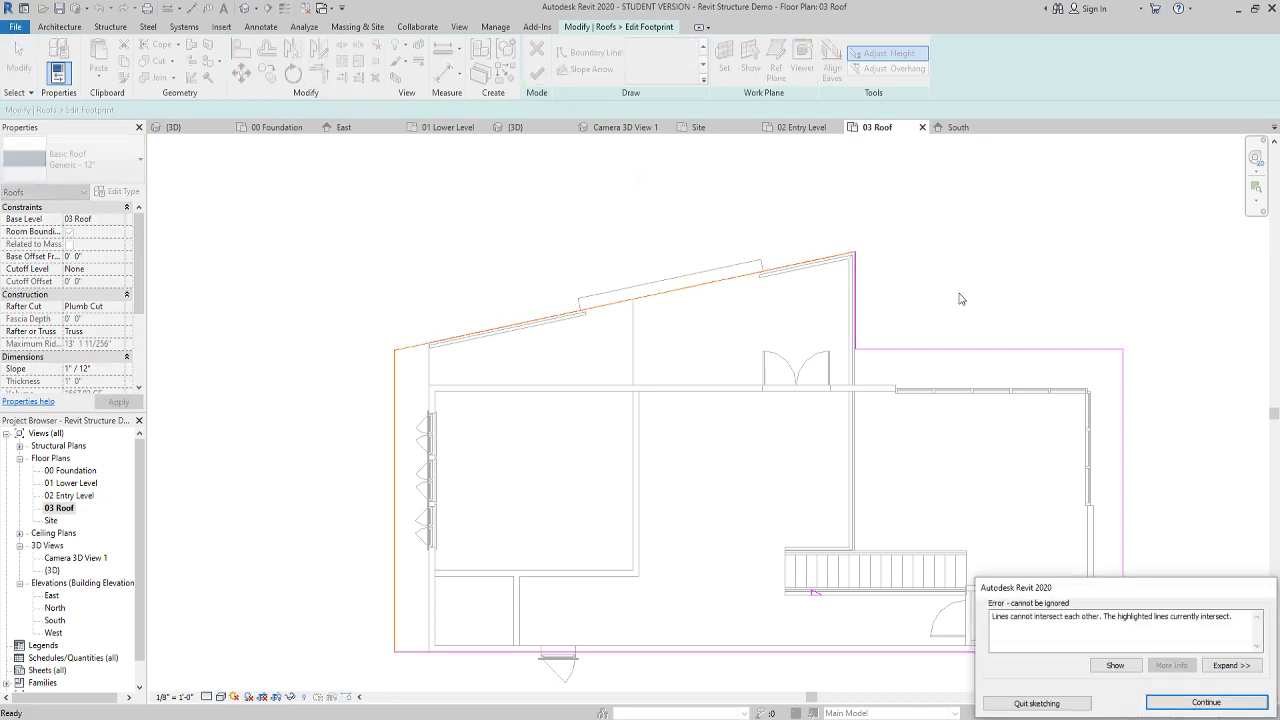
pyautogui.click(1206, 703)
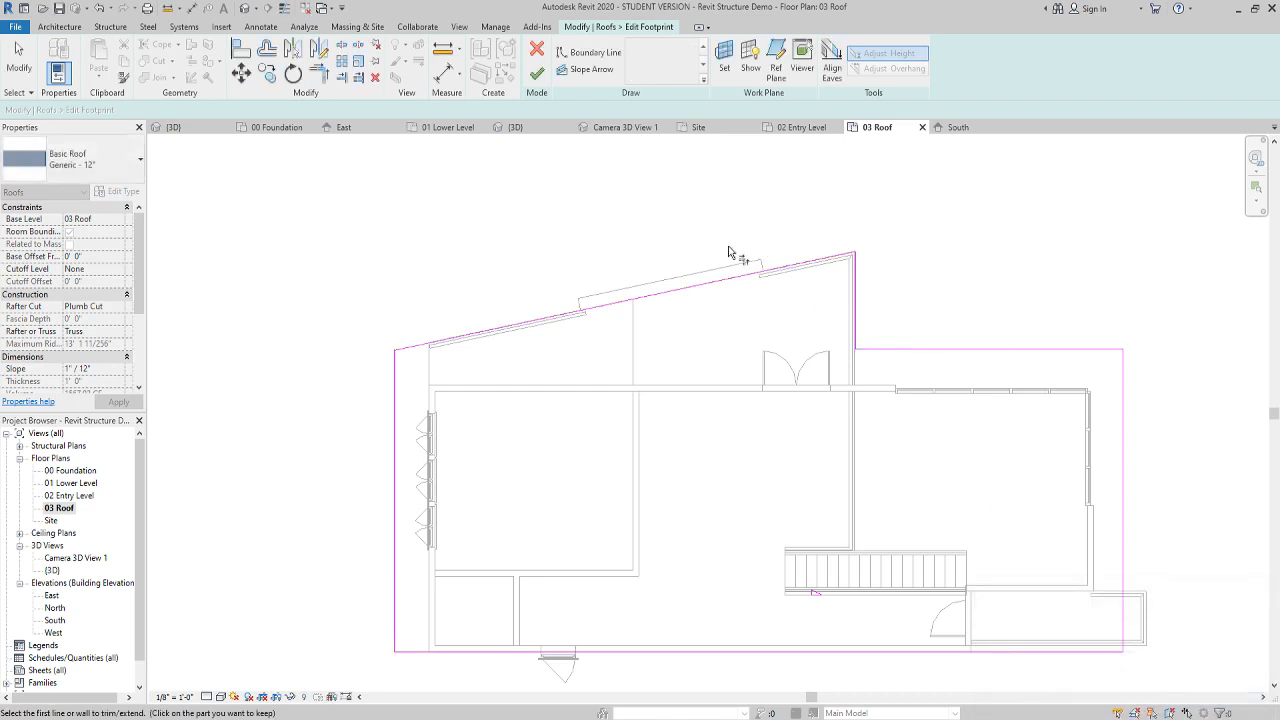
pyautogui.scroll(3, 735, 262)
pyautogui.press('Escape')
pyautogui.scroll(-3, 829, 314)
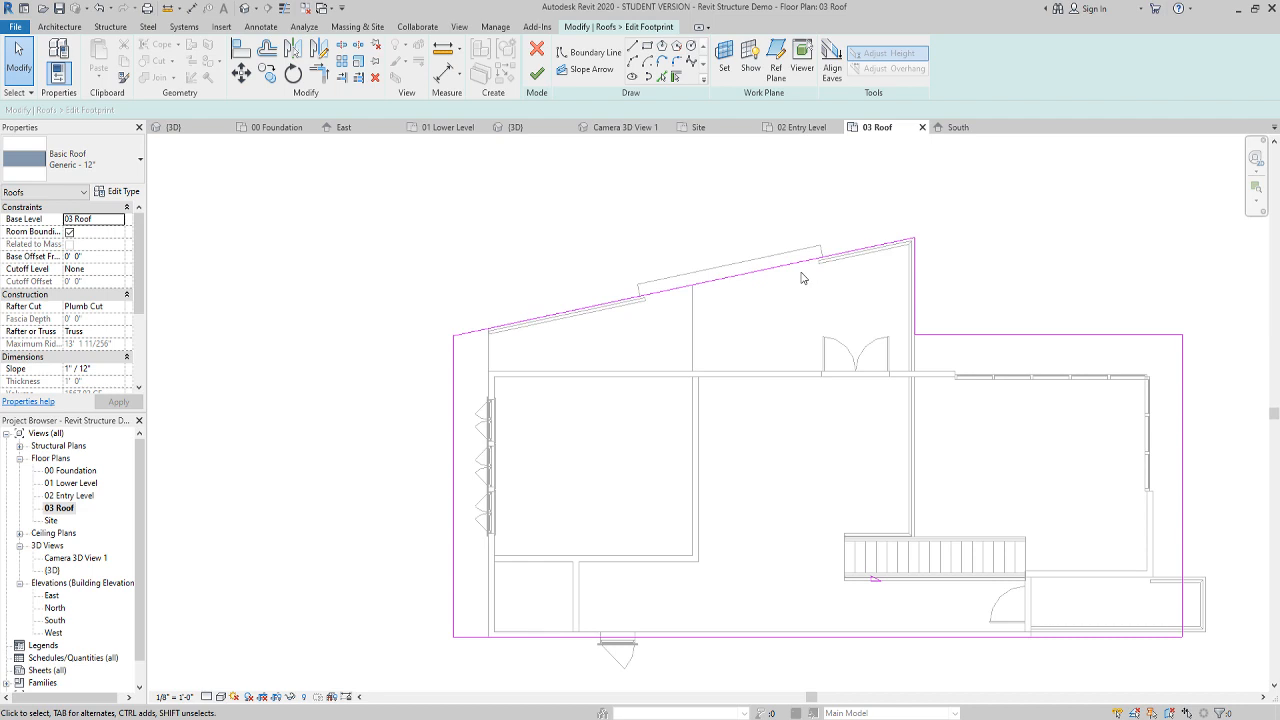
# Move the angled roof boundary line 2' north, past the retaining wall, unjoining it from the west boundary line
pyautogui.click(714, 281)
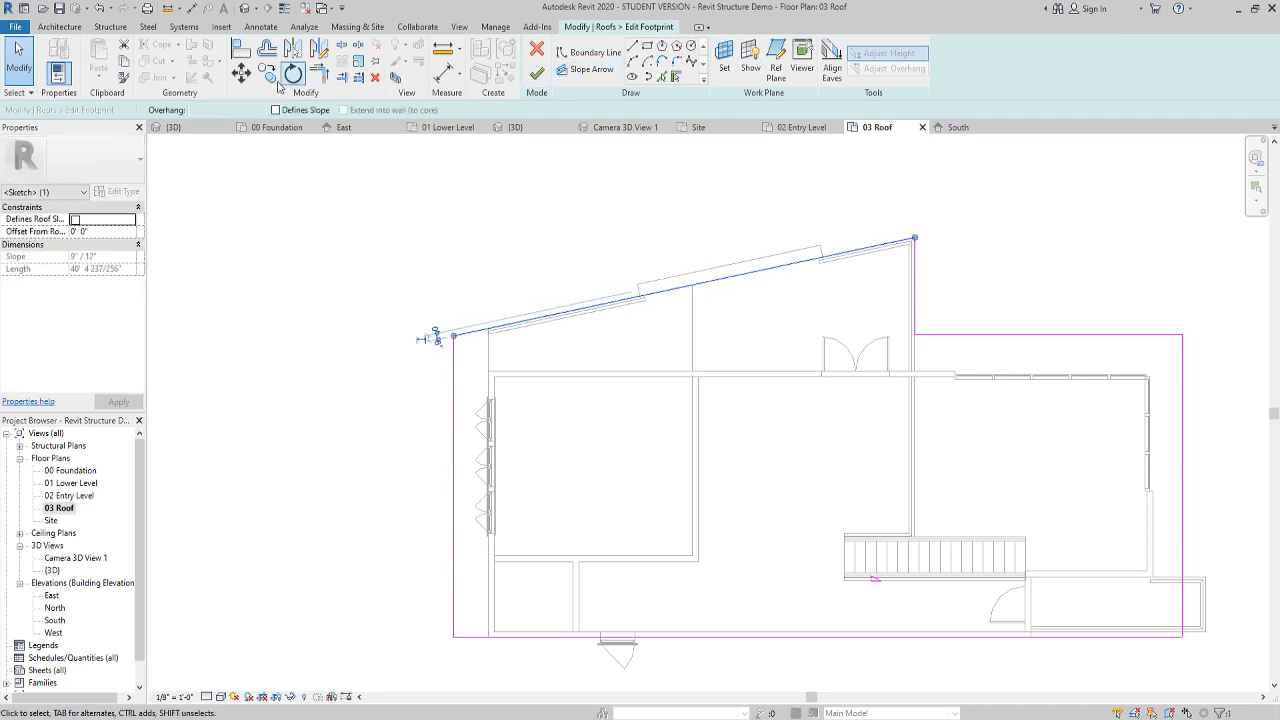
pyautogui.click(241, 73)
pyautogui.click(731, 278)
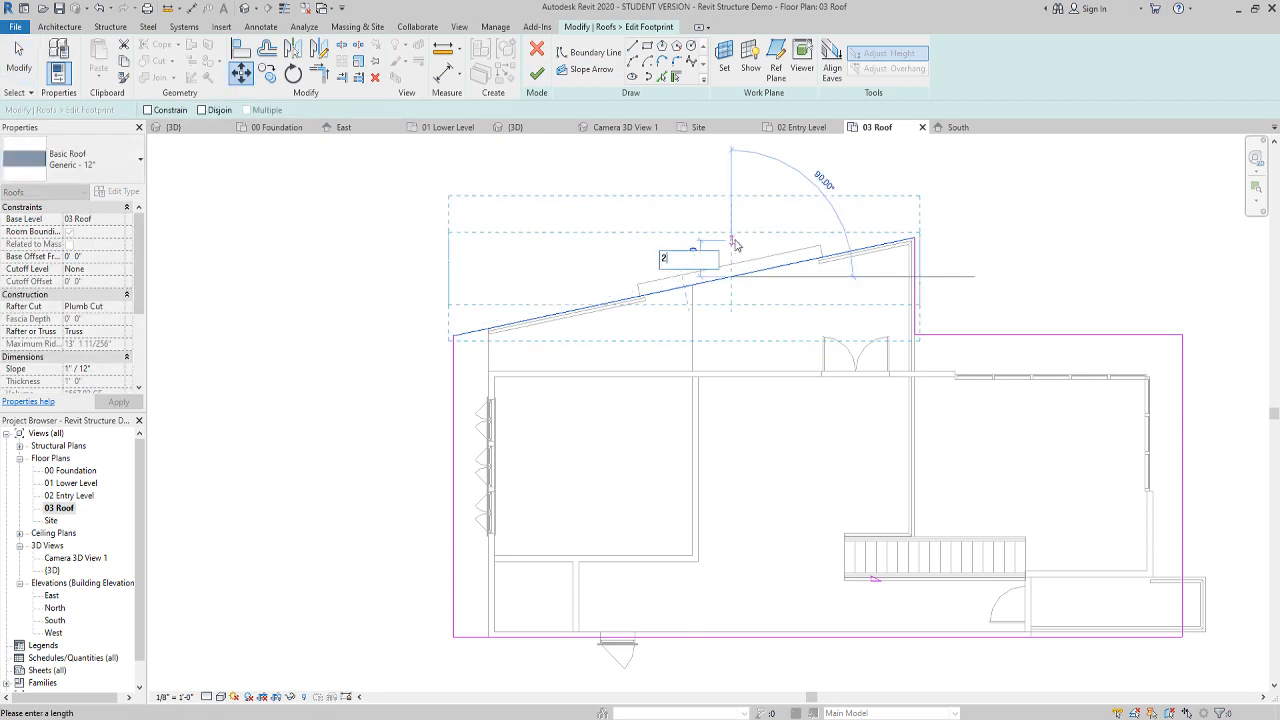
pyautogui.click(736, 242)
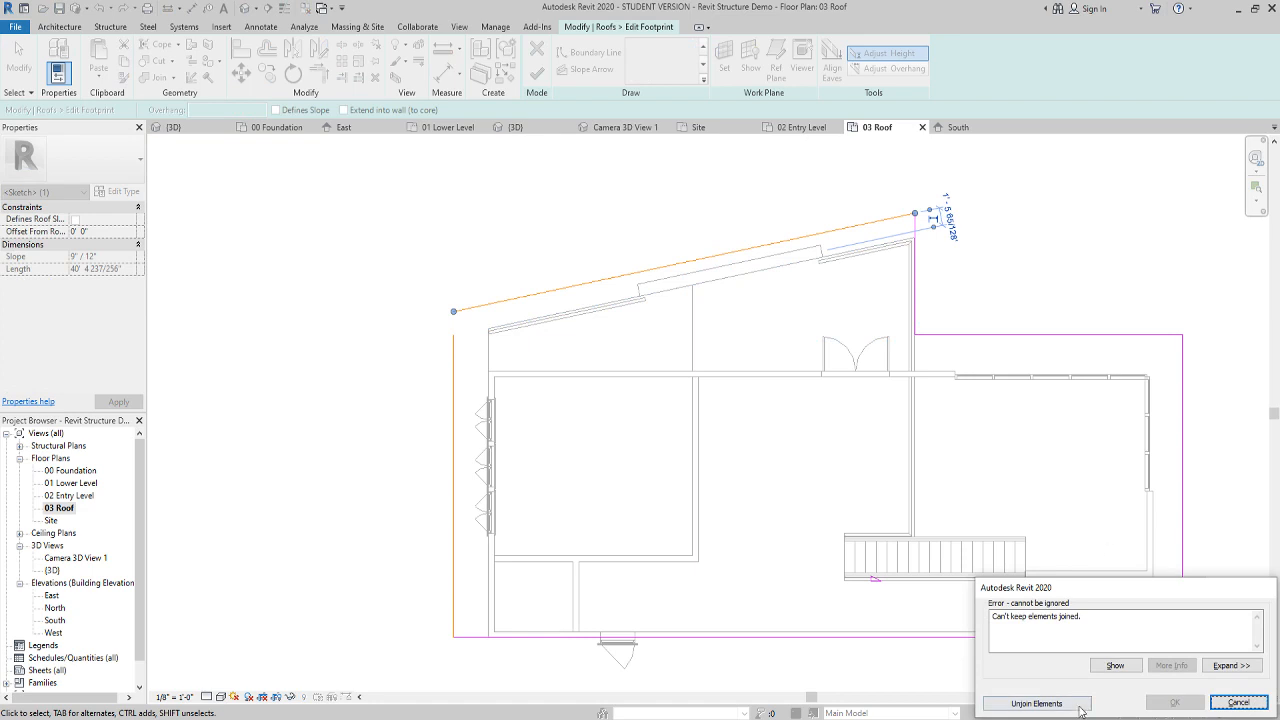
pyautogui.click(1036, 703)
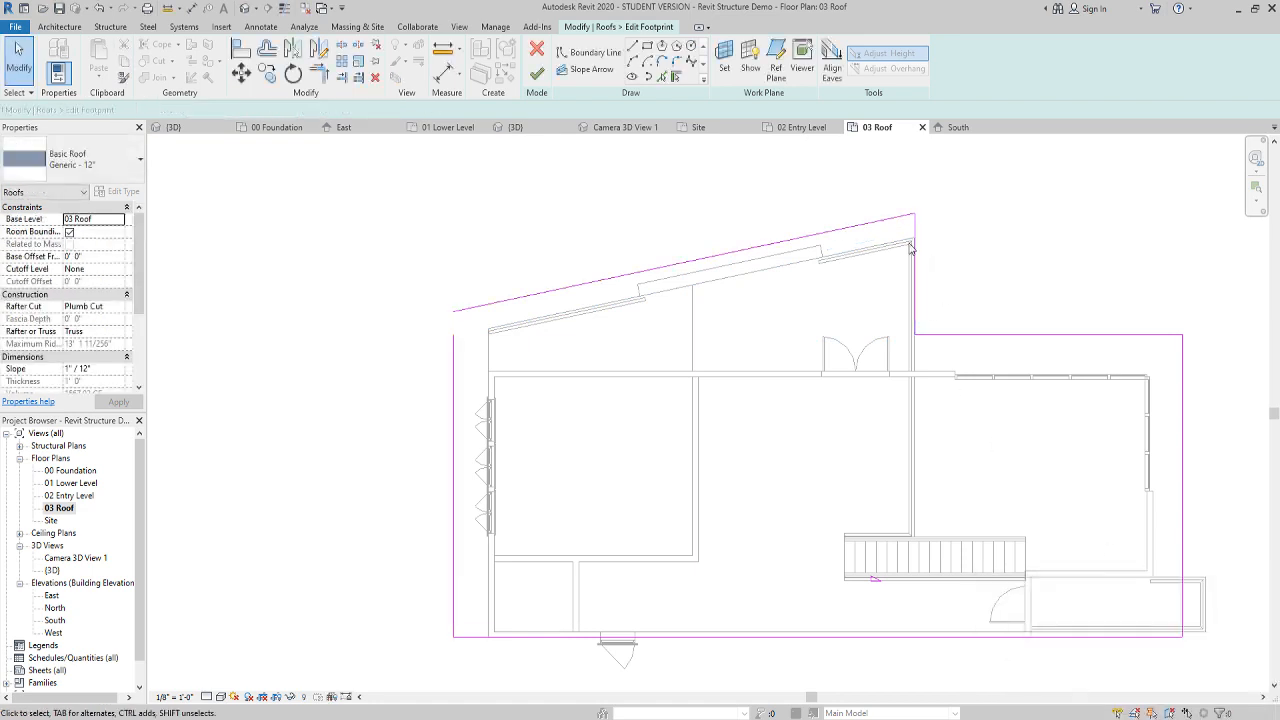
pyautogui.click(911, 249)
pyautogui.scroll(3, 925, 250)
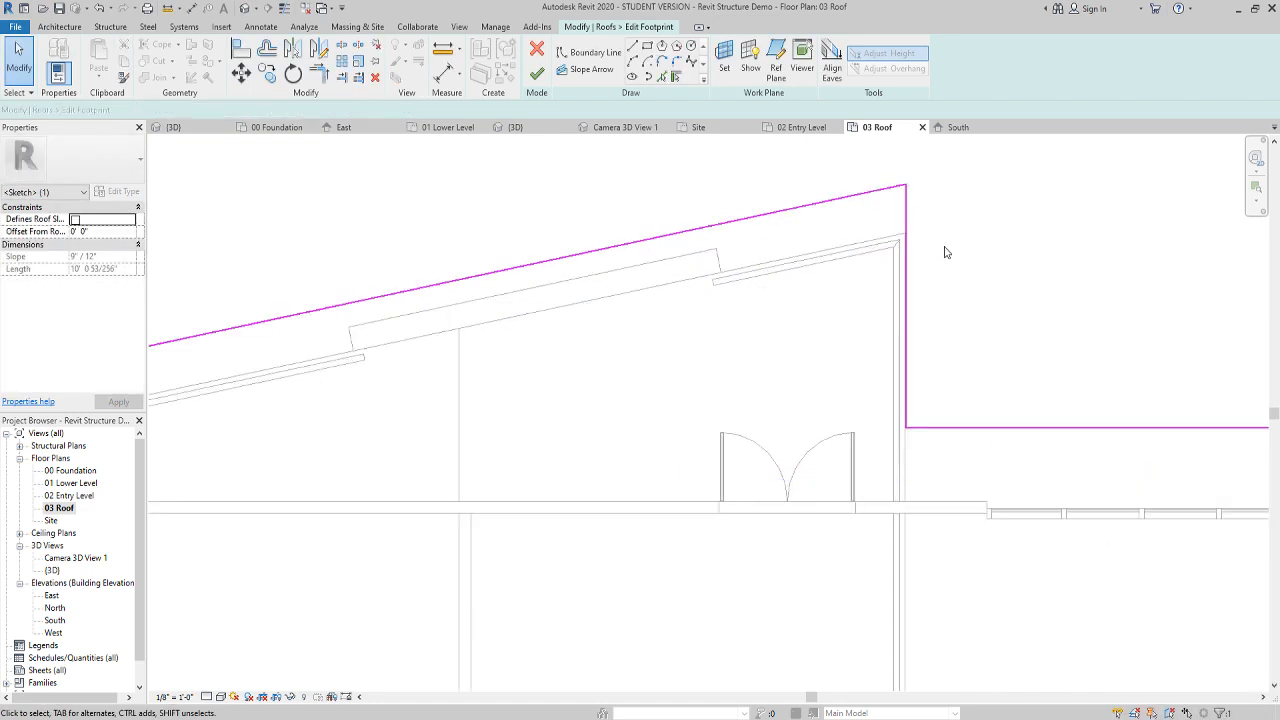
pyautogui.scroll(-2, 945, 252)
pyautogui.moveTo(766, 337); pyautogui.dragTo(780, 323, button='middle')
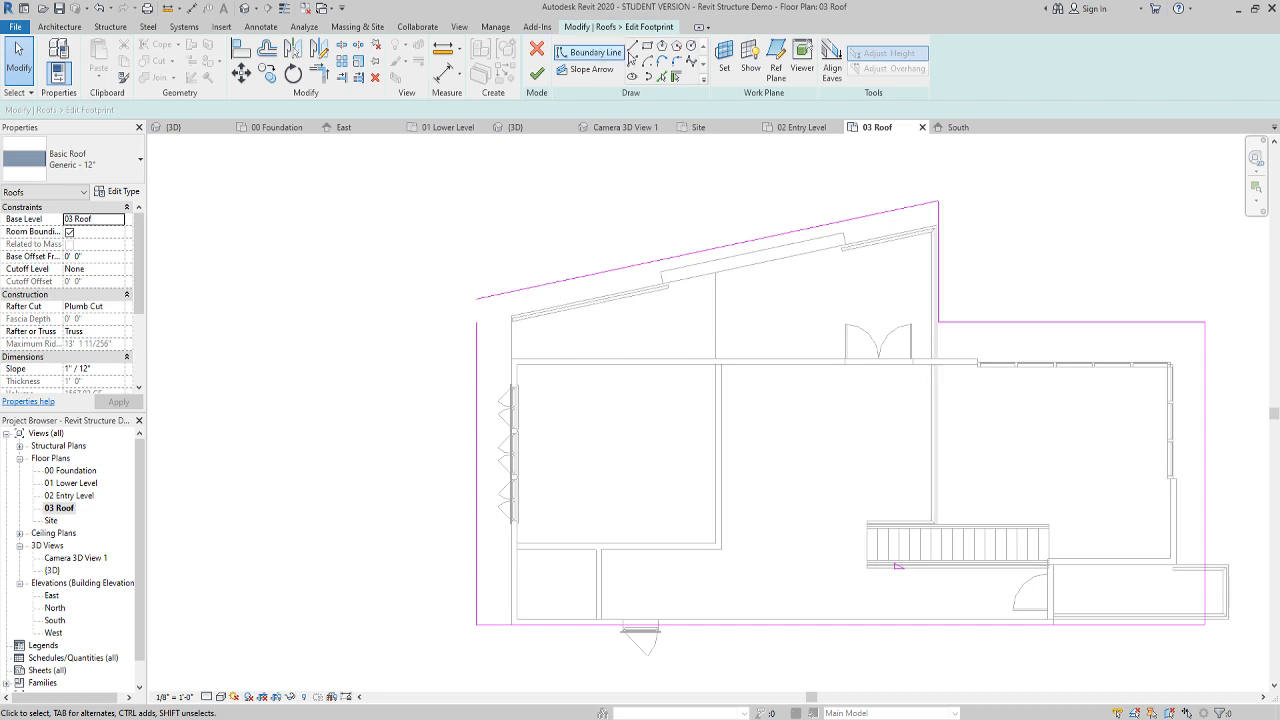
# Trim the angled line to corners with the west boundary, clean up the inner east corner, and finish the roof footprint
pyautogui.click(318, 72)
pyautogui.click(503, 290)
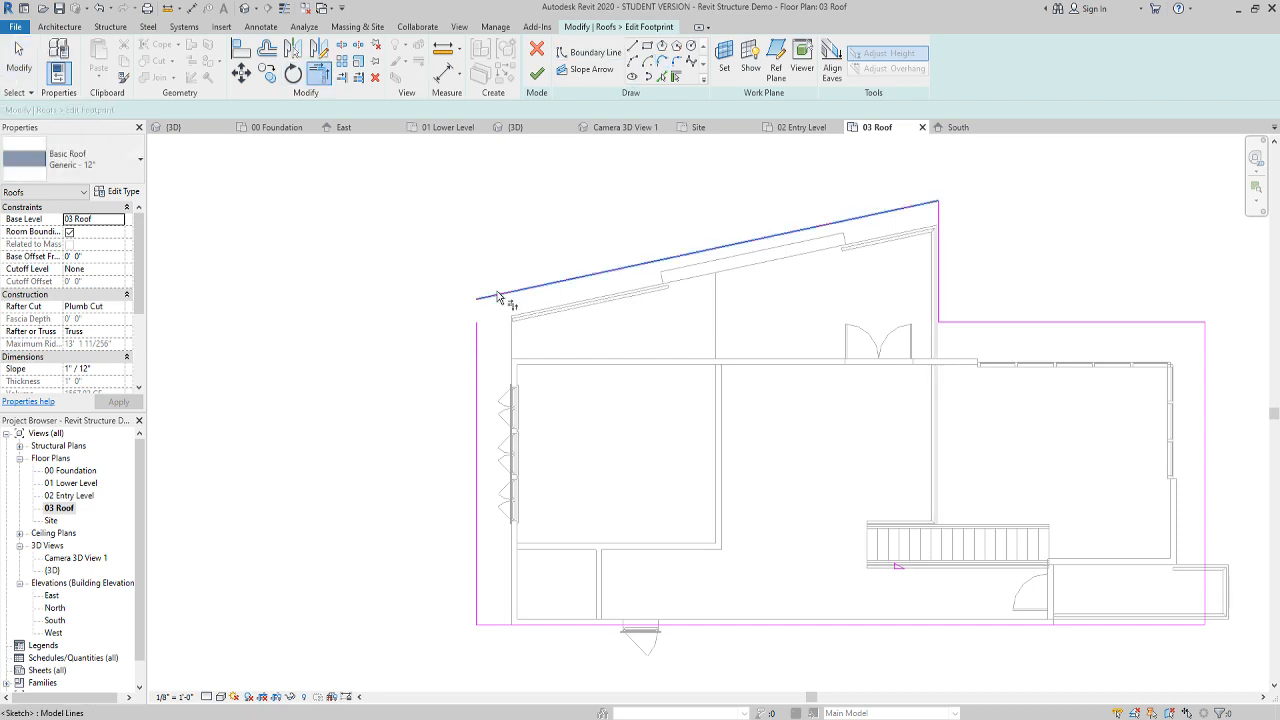
pyautogui.click(478, 318)
pyautogui.click(949, 321)
pyautogui.click(938, 306)
pyautogui.press('Escape')
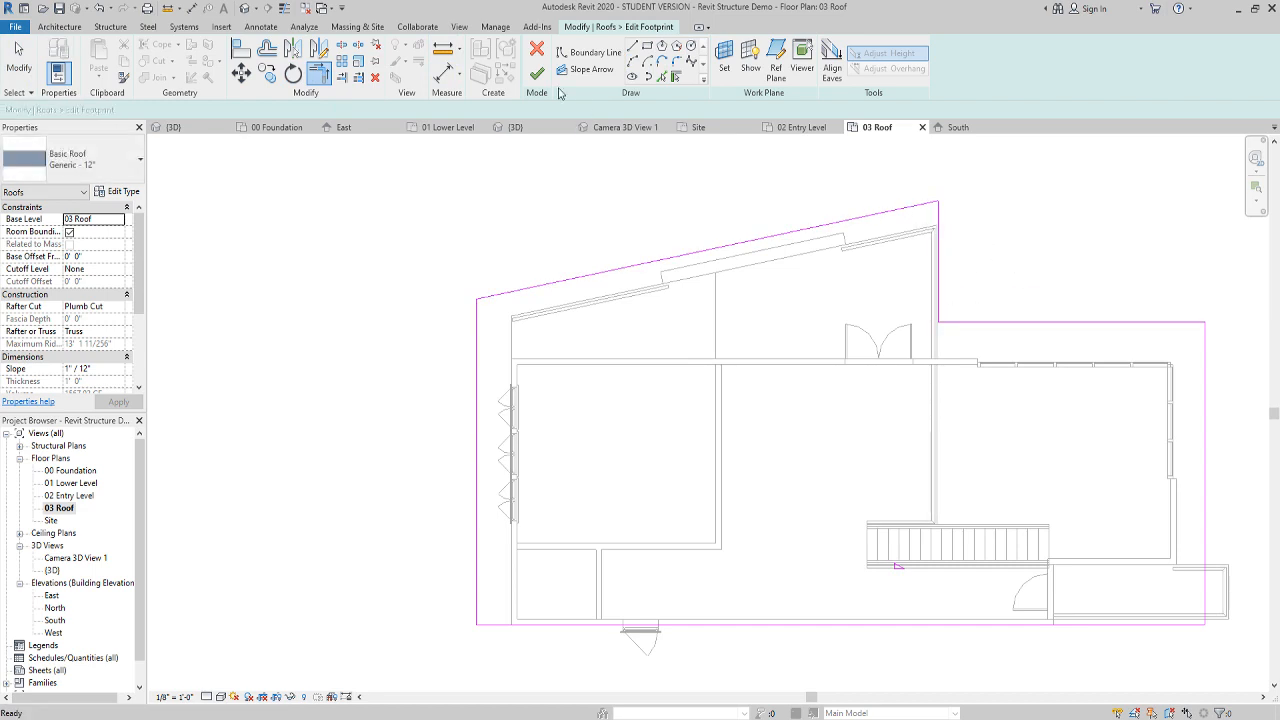
pyautogui.click(538, 75)
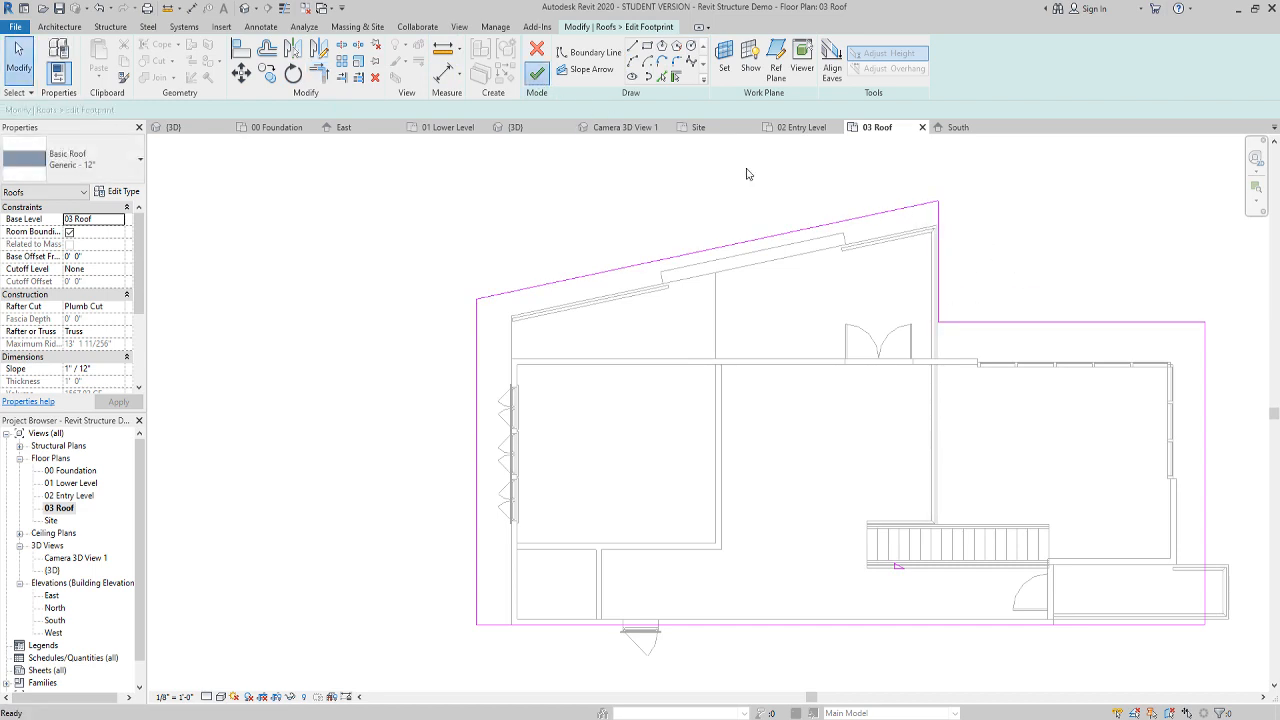
# In the 3D view, attach the top of the freestanding concrete retaining wall to the roof
pyautogui.click(245, 8)
pyautogui.keyDown('shift'); pyautogui.moveTo(829, 509); pyautogui.dragTo(845, 316, button='middle'); pyautogui.keyUp('shift')
pyautogui.click(845, 316)
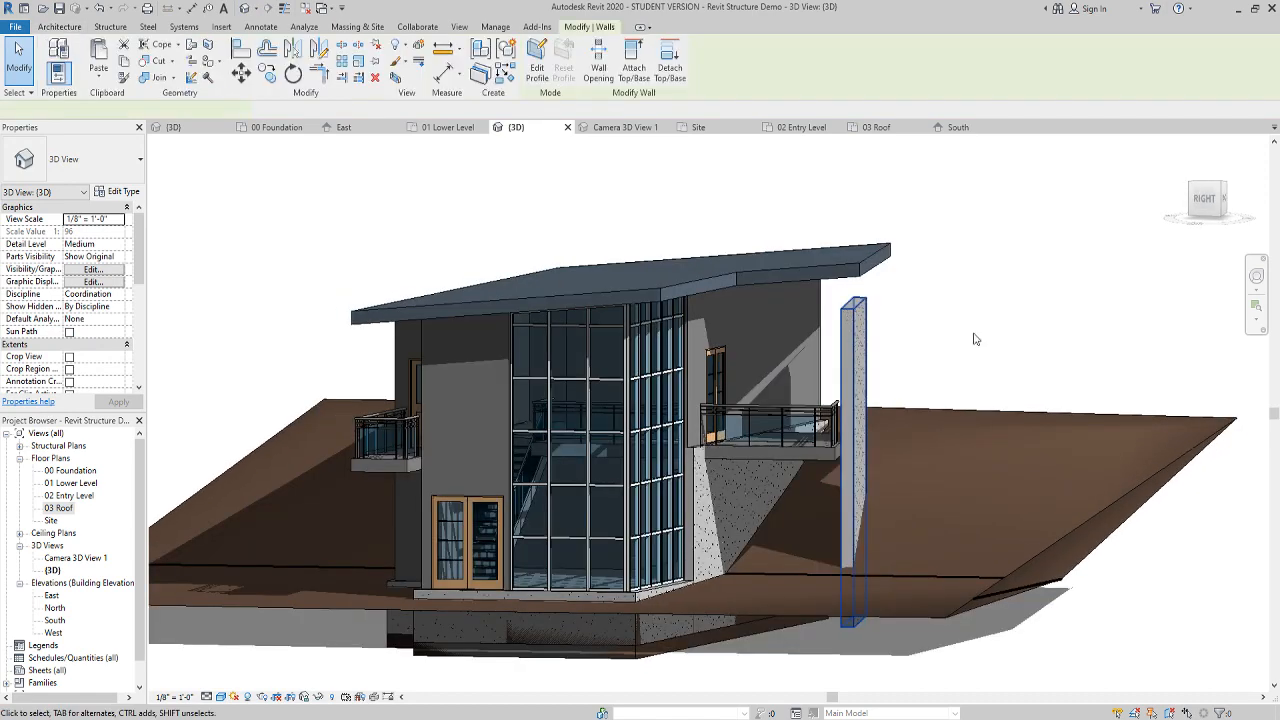
pyautogui.click(633, 62)
pyautogui.click(878, 256)
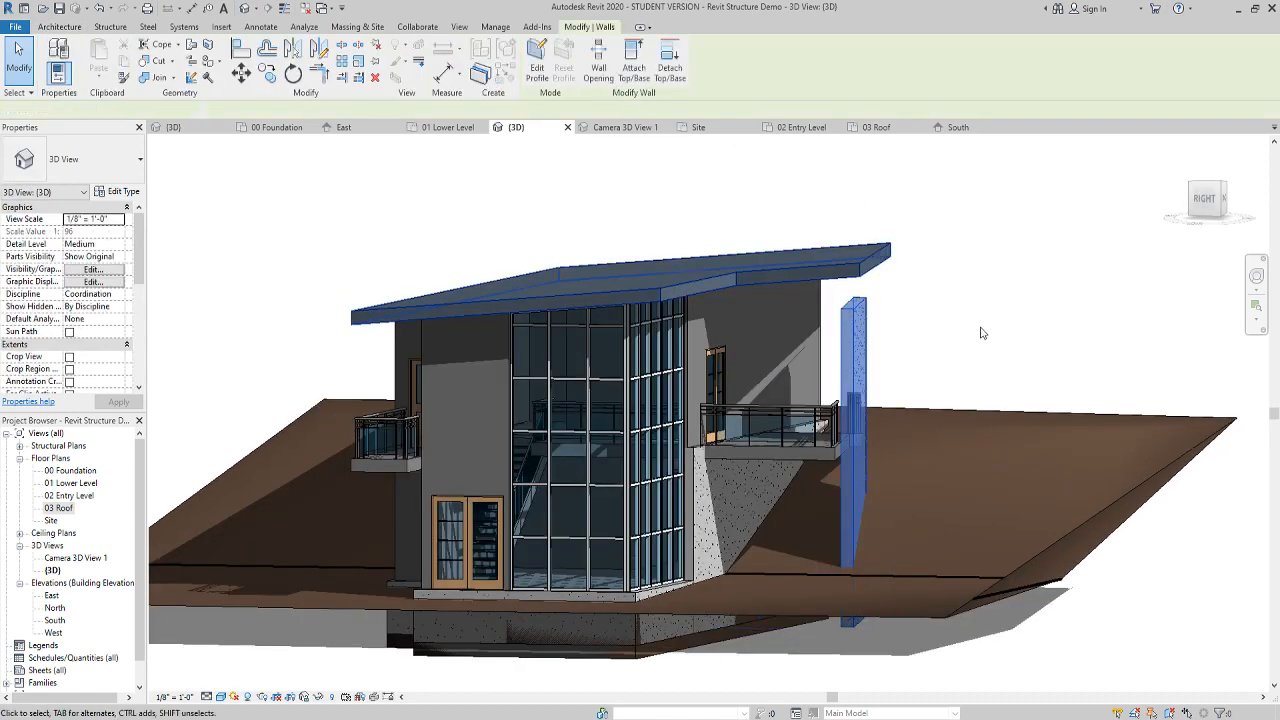
pyautogui.press('Escape')
# Review the extended roof and attached wall in 3D and save the project
pyautogui.keyDown('shift'); pyautogui.moveTo(983, 331); pyautogui.dragTo(930, 370, button='middle'); pyautogui.keyUp('shift')
pyautogui.click(59, 10)
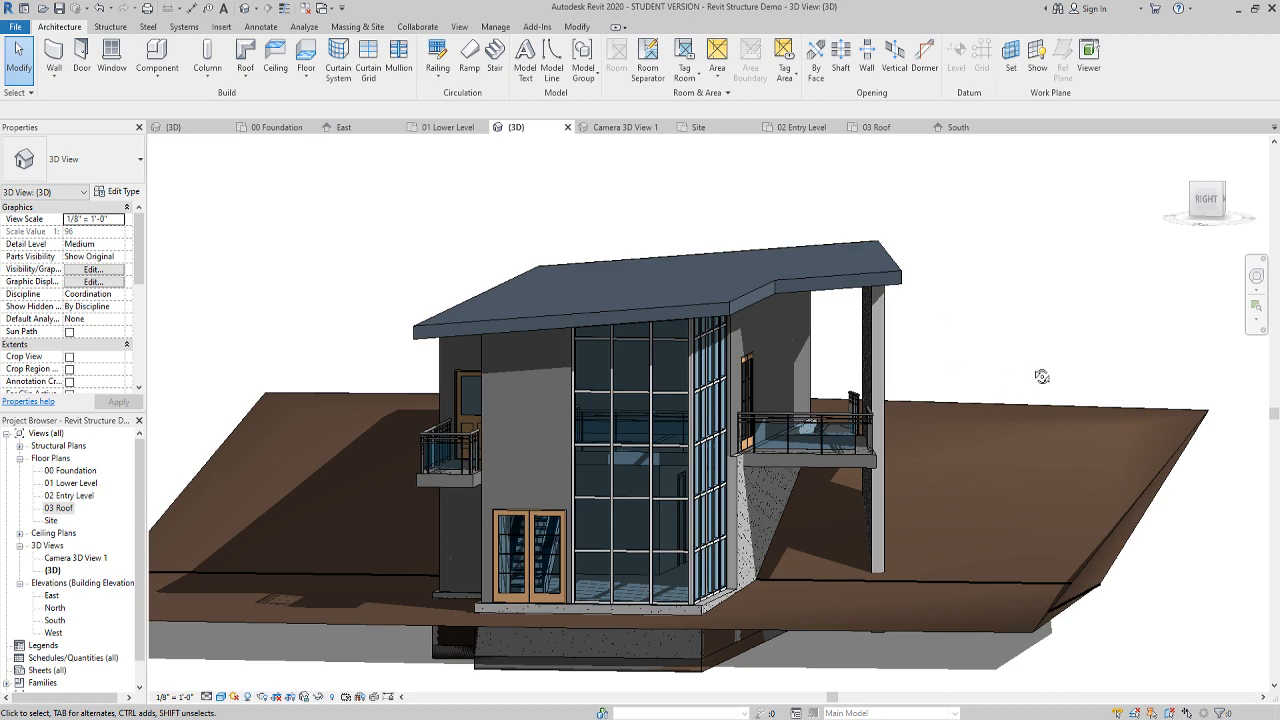
pyautogui.keyDown('shift'); pyautogui.moveTo(1042, 376); pyautogui.dragTo(976, 382, button='middle'); pyautogui.keyUp('shift')
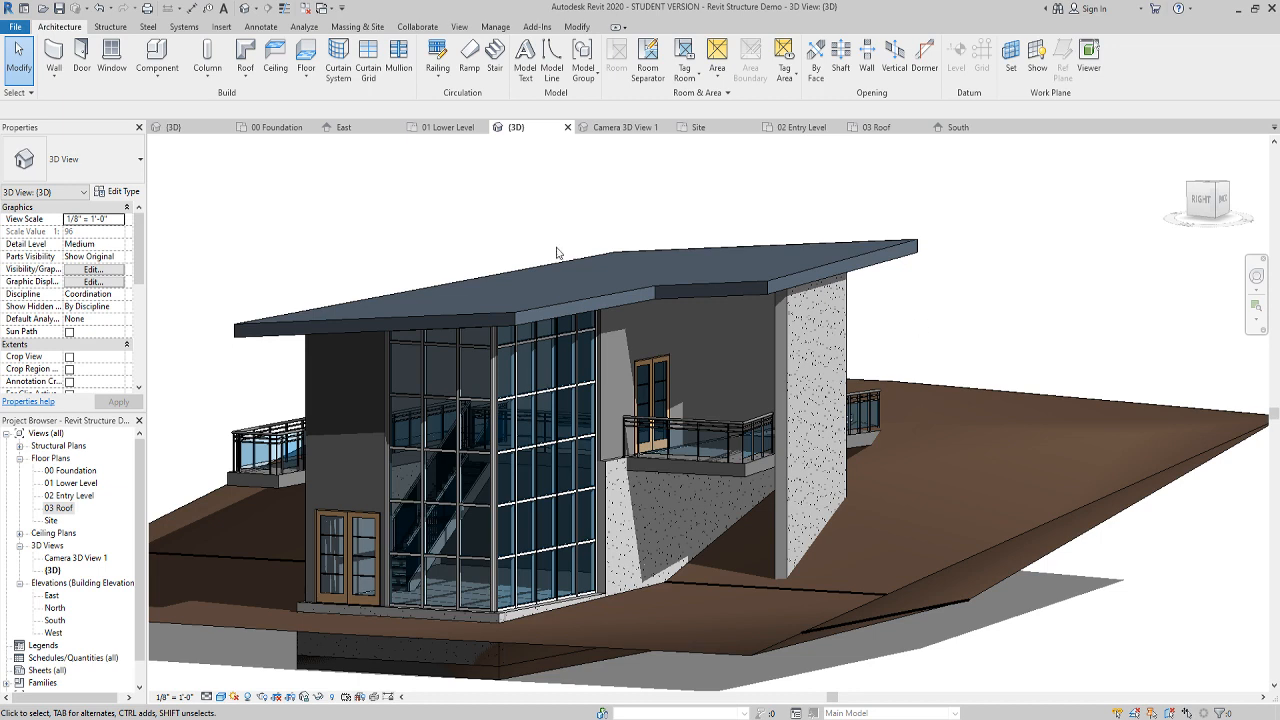
pyautogui.click(59, 8)
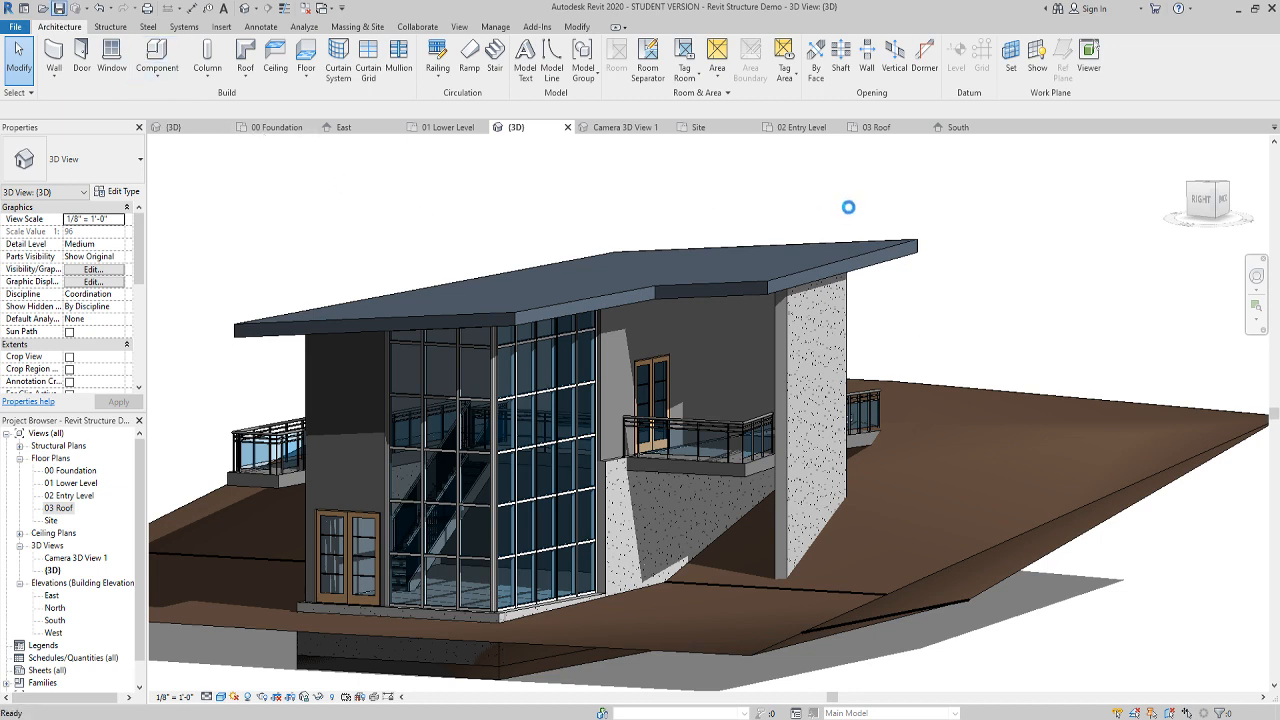